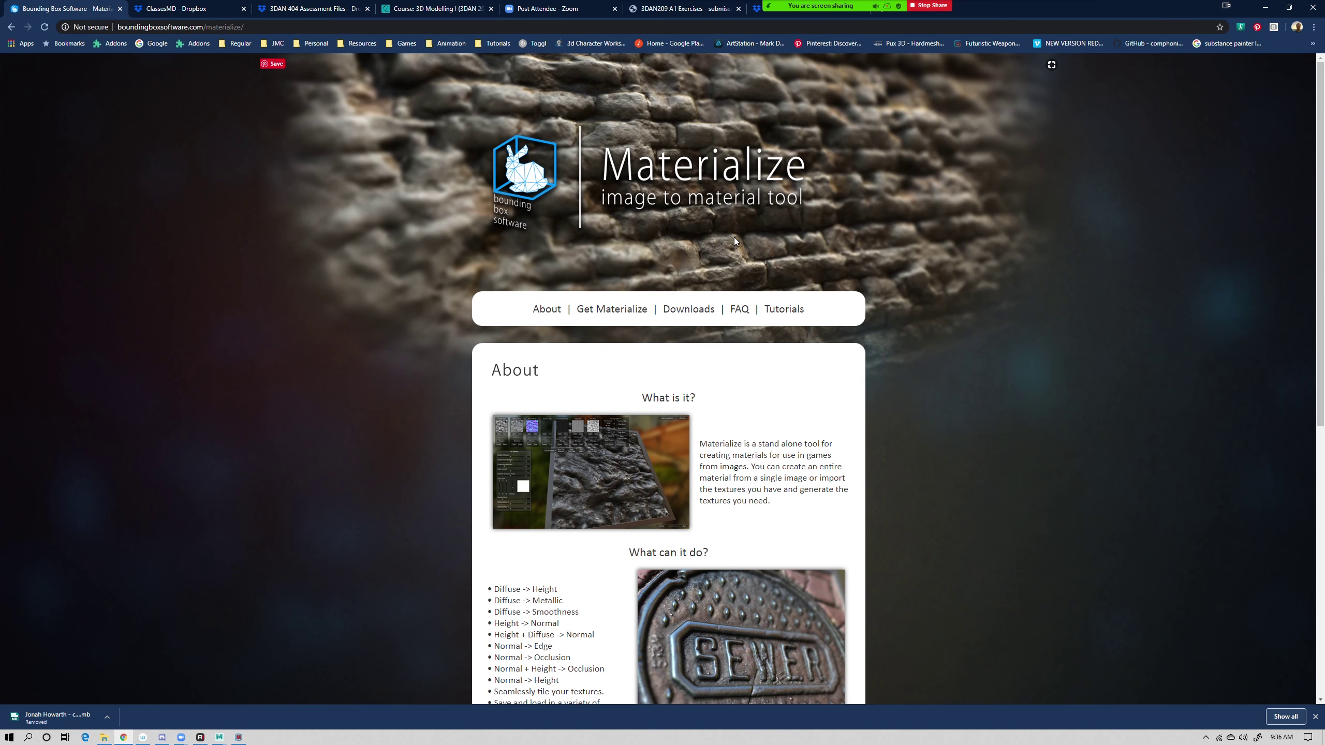
Review the About page of the Materialize website and open its Downloads page
{"action": "scroll", "coordinate": [862, 356], "scroll_direction": "down", "scroll_amount": 5}
{"action": "scroll", "coordinate": [861, 356], "scroll_direction": "down", "scroll_amount": 3}
{"action": "scroll", "coordinate": [862, 356], "scroll_direction": "up", "scroll_amount": 9}
{"action": "scroll", "coordinate": [765, 508], "scroll_direction": "down", "scroll_amount": 3}
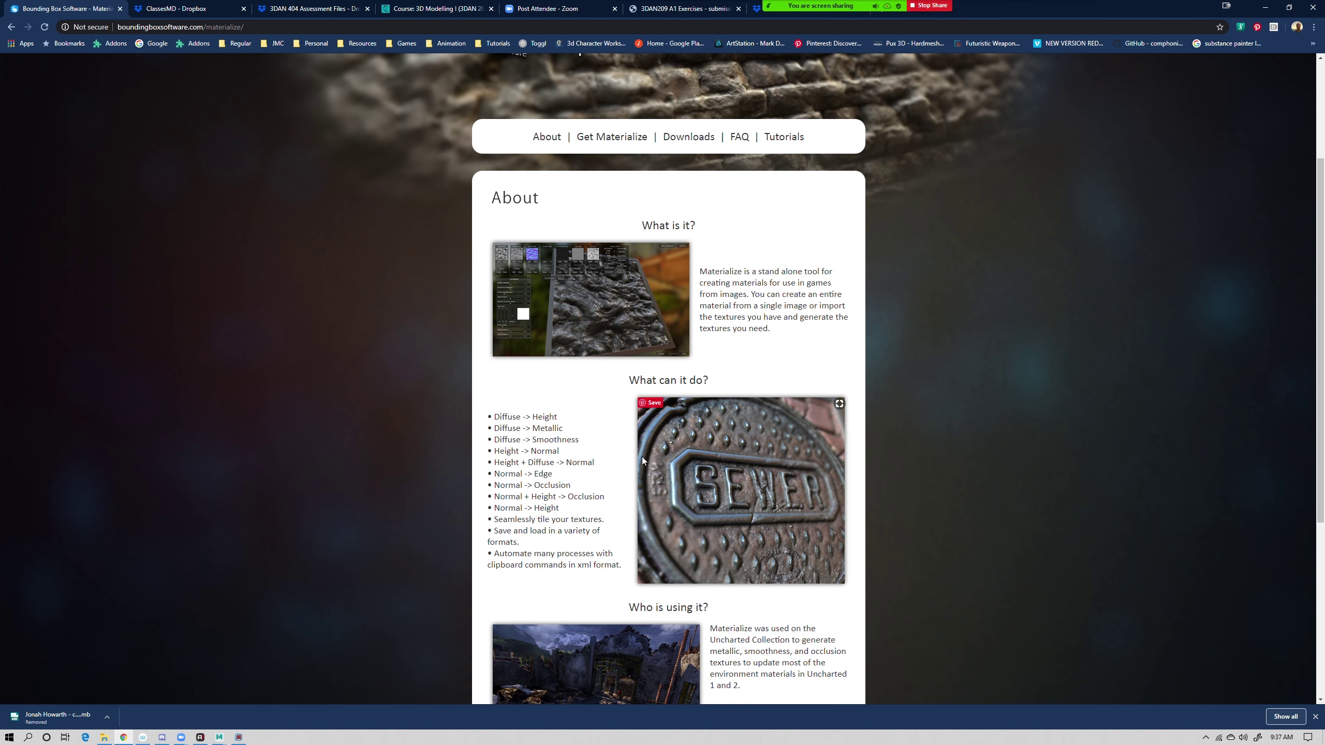
{"action": "scroll", "coordinate": [612, 418], "scroll_direction": "down", "scroll_amount": 5}
{"action": "scroll", "coordinate": [733, 556], "scroll_direction": "up", "scroll_amount": 6}
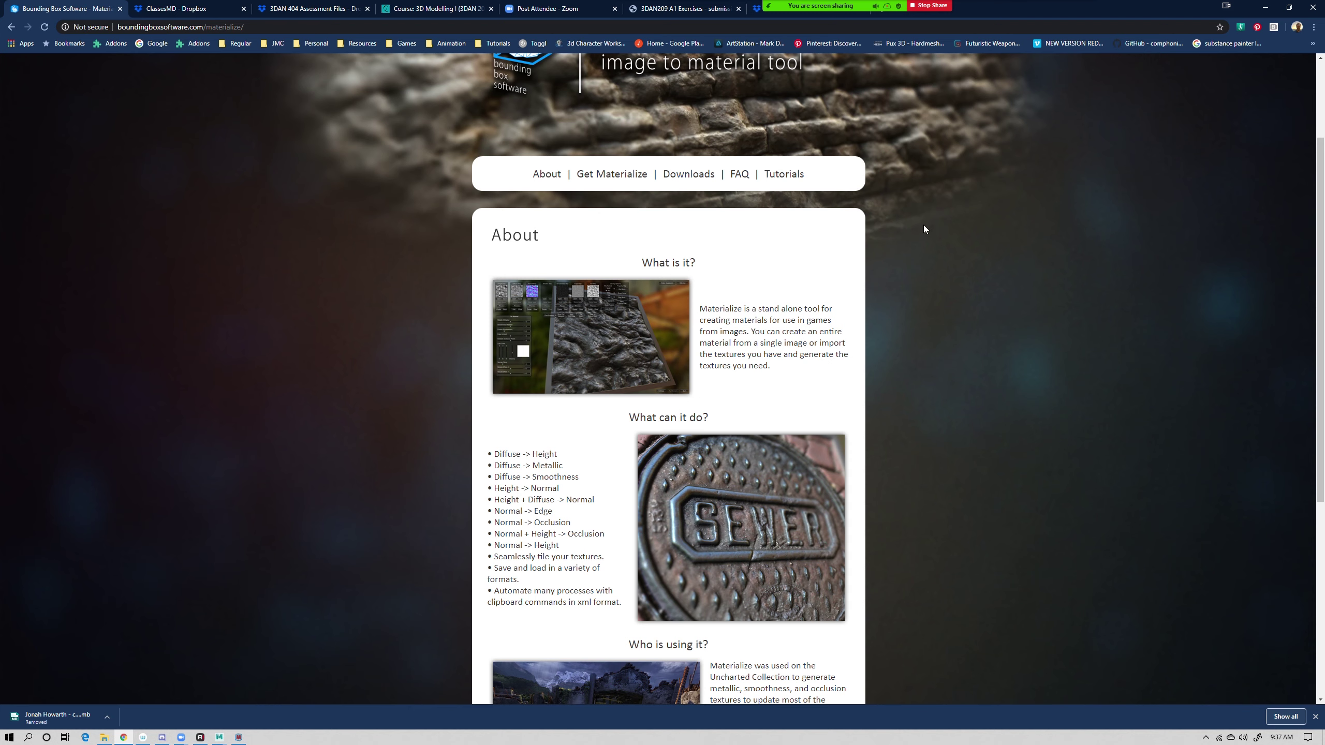
{"action": "left_click", "coordinate": [691, 179]}
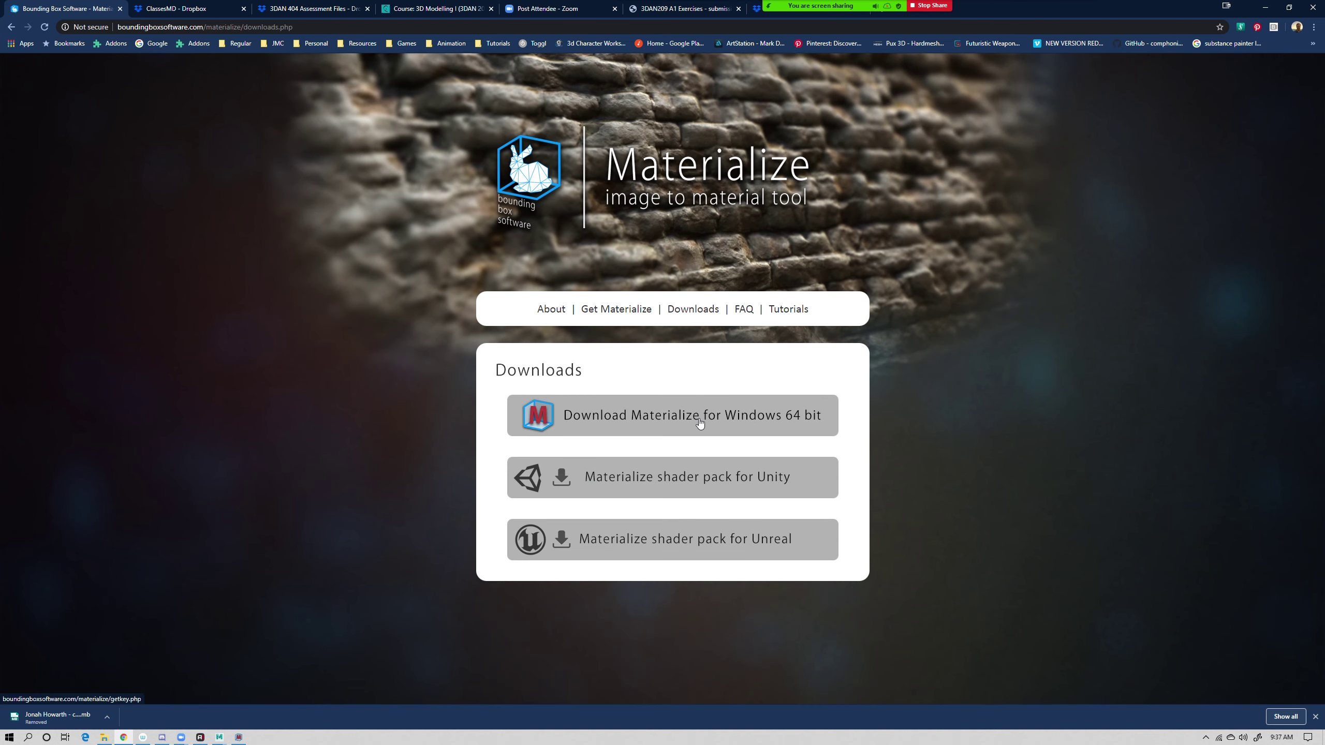
{"action": "left_click", "coordinate": [438, 27]}
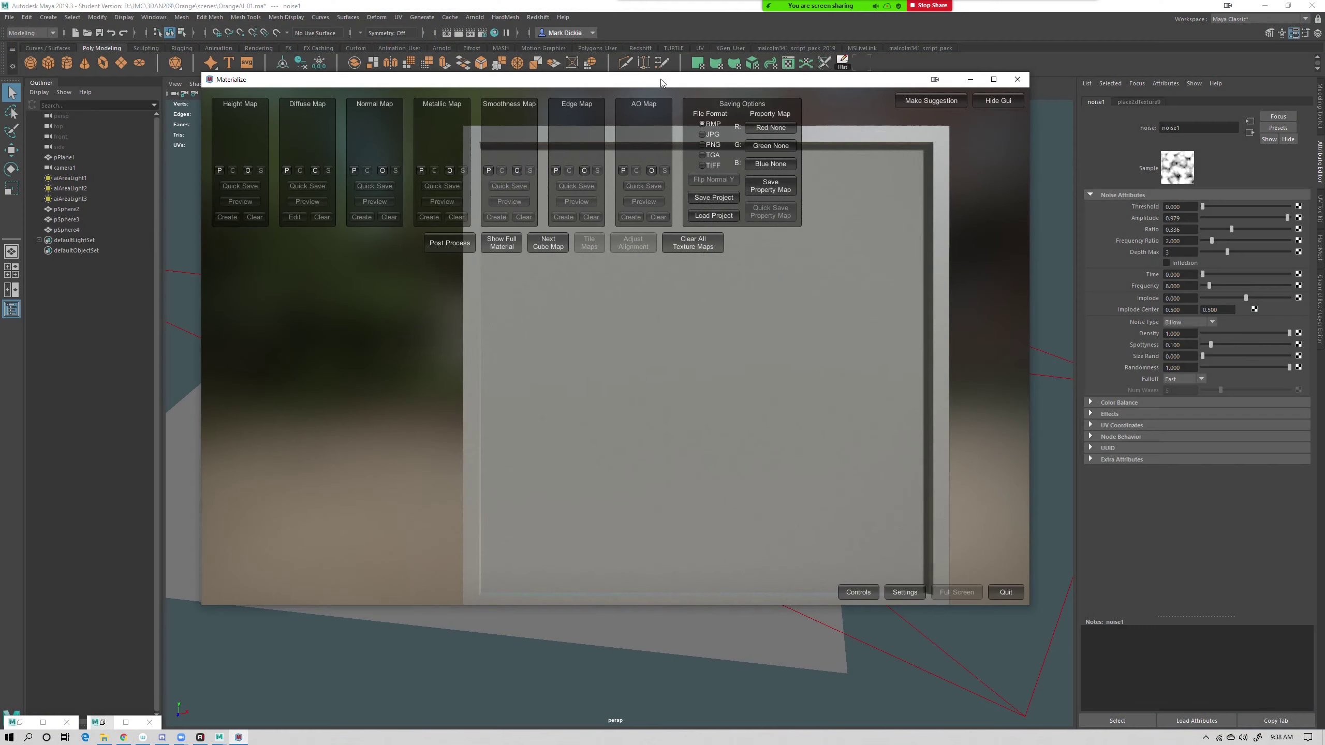
Switch to Maya and start a new scene without saving the changes to the current one
{"action": "left_click_drag", "start_coordinate": [803, 84], "coordinate": [843, 33]}
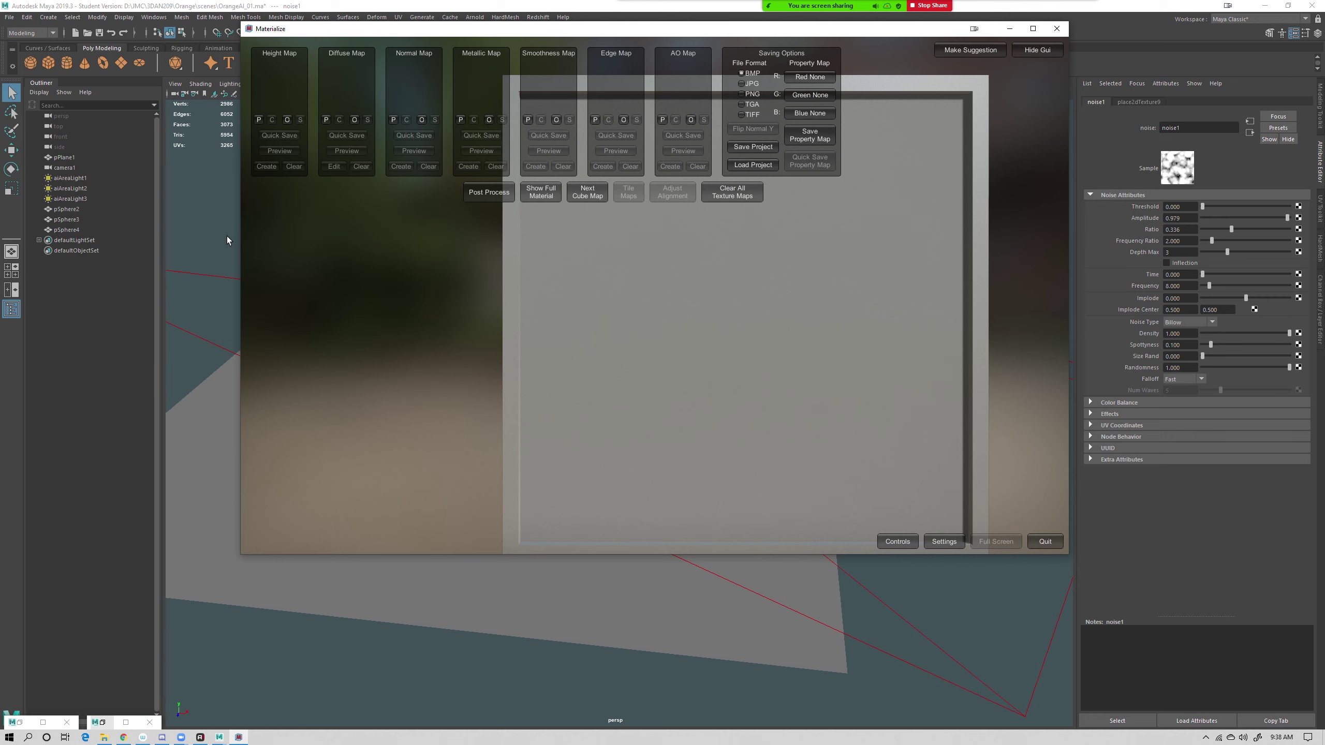
{"action": "left_click", "coordinate": [448, 259]}
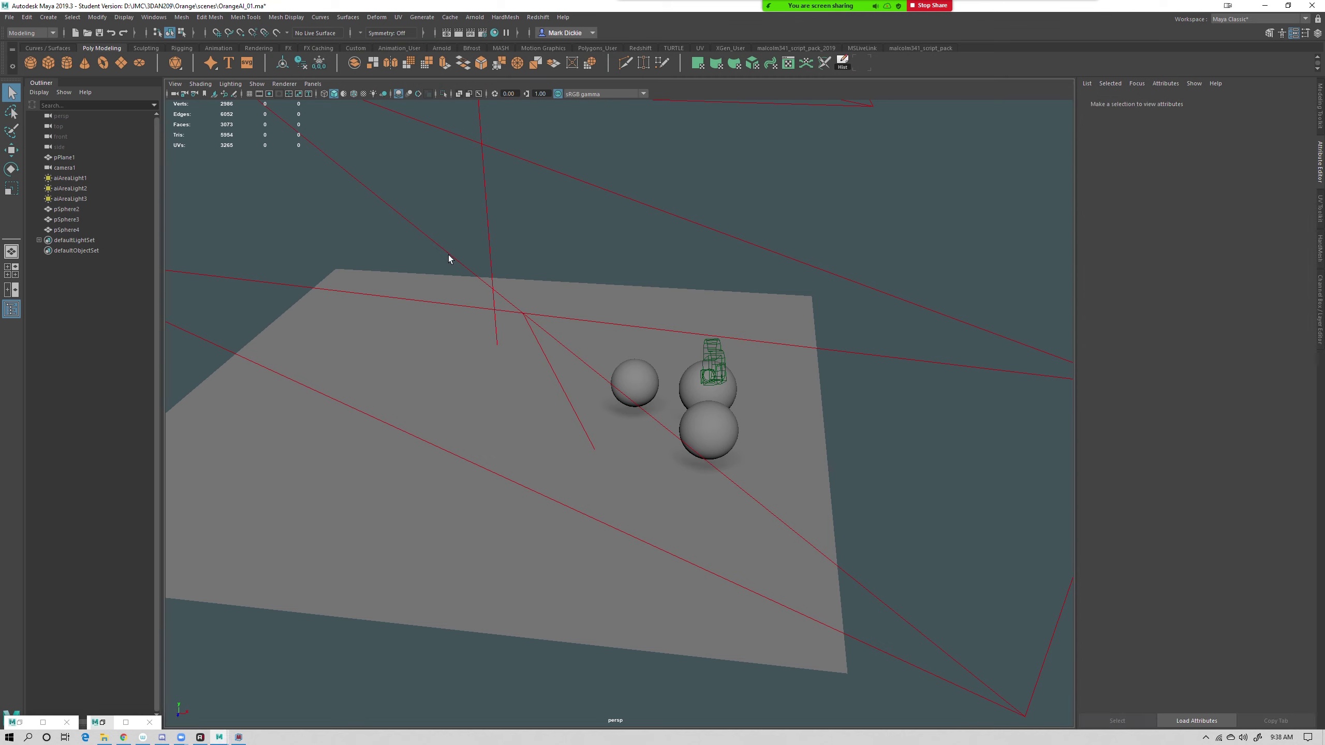
{"action": "left_click", "coordinate": [11, 20]}
{"action": "left_click", "coordinate": [32, 35]}
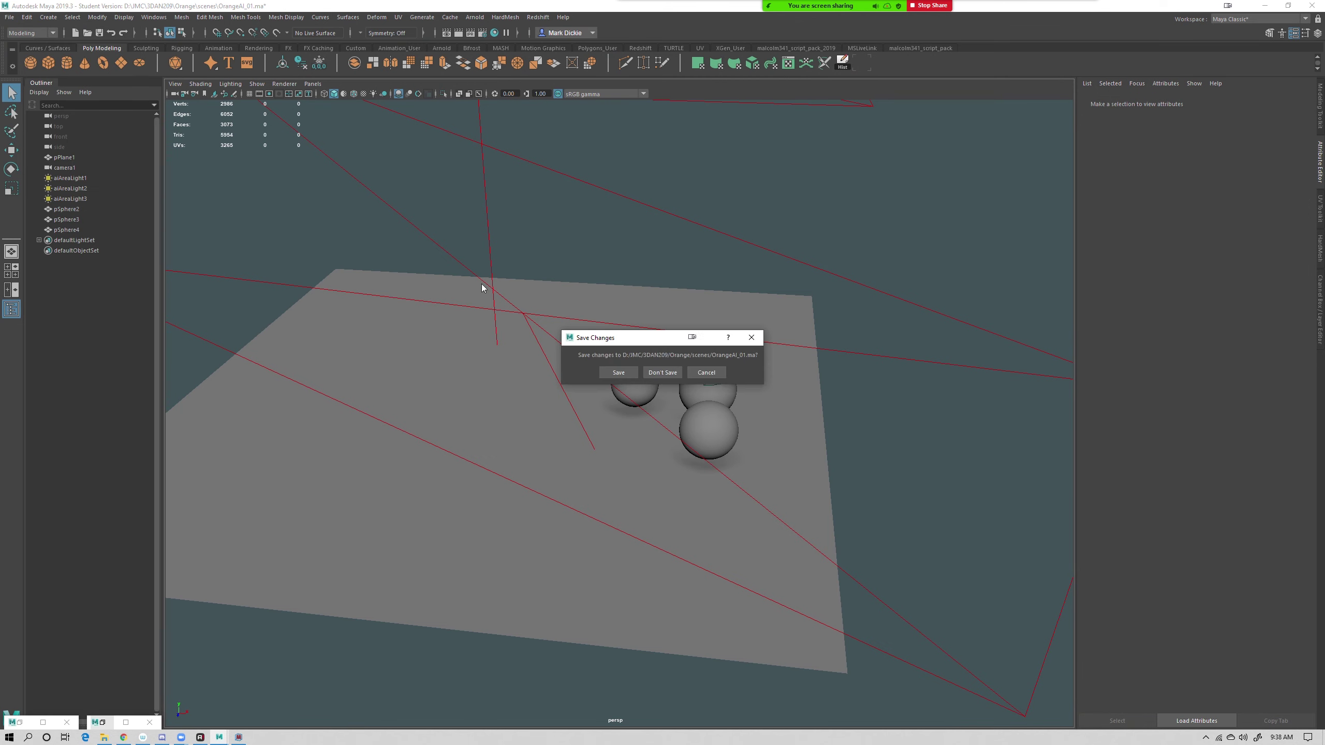
{"action": "left_click", "coordinate": [662, 372]}
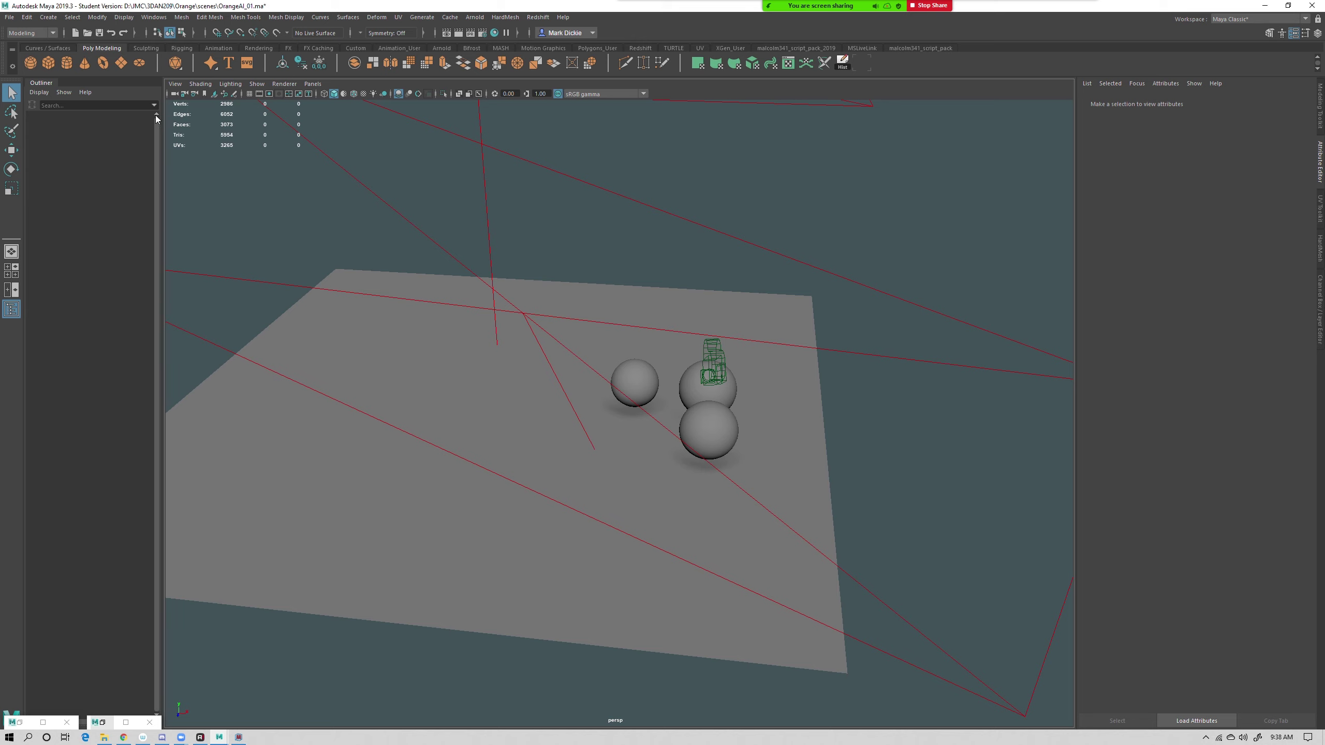
Create a new project named Orange02 with the default folder locations
{"action": "left_click", "coordinate": [9, 16]}
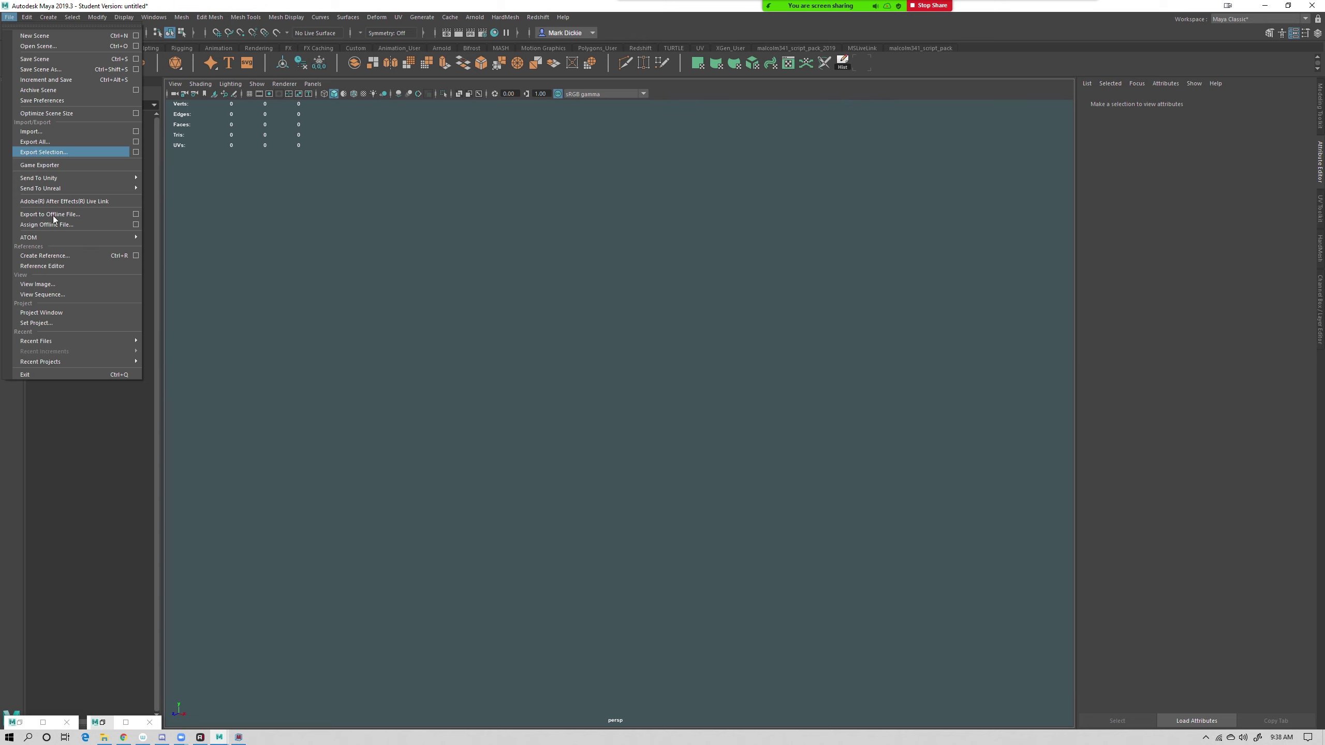
{"action": "mouse_move", "coordinate": [52, 339]}
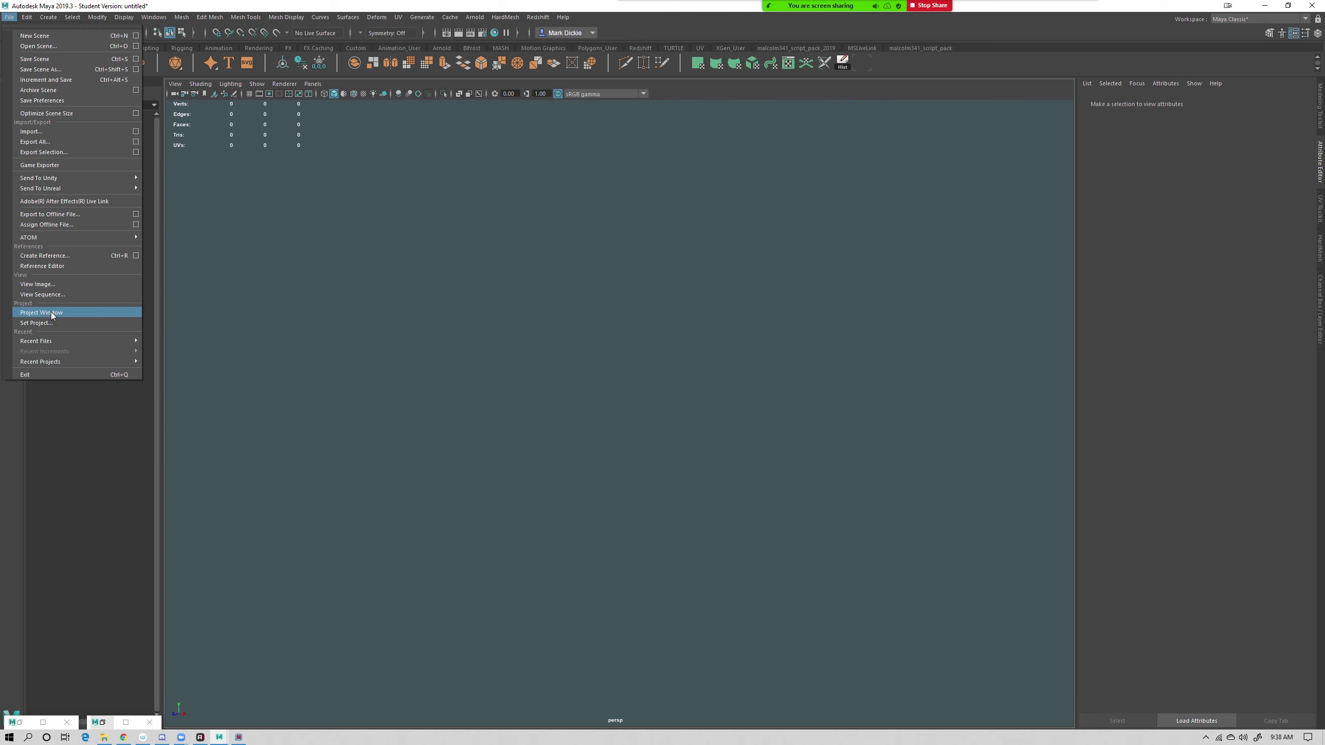
{"action": "left_click", "coordinate": [51, 313]}
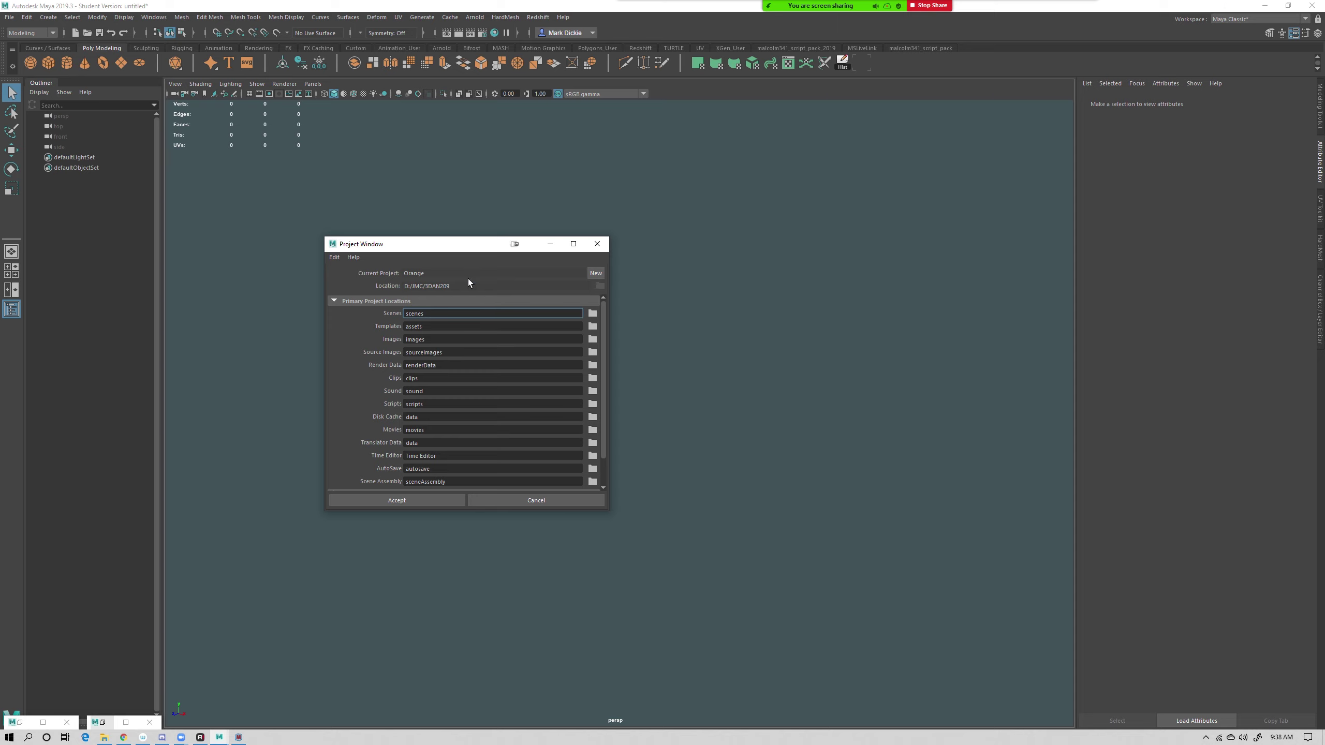
{"action": "left_click", "coordinate": [595, 273]}
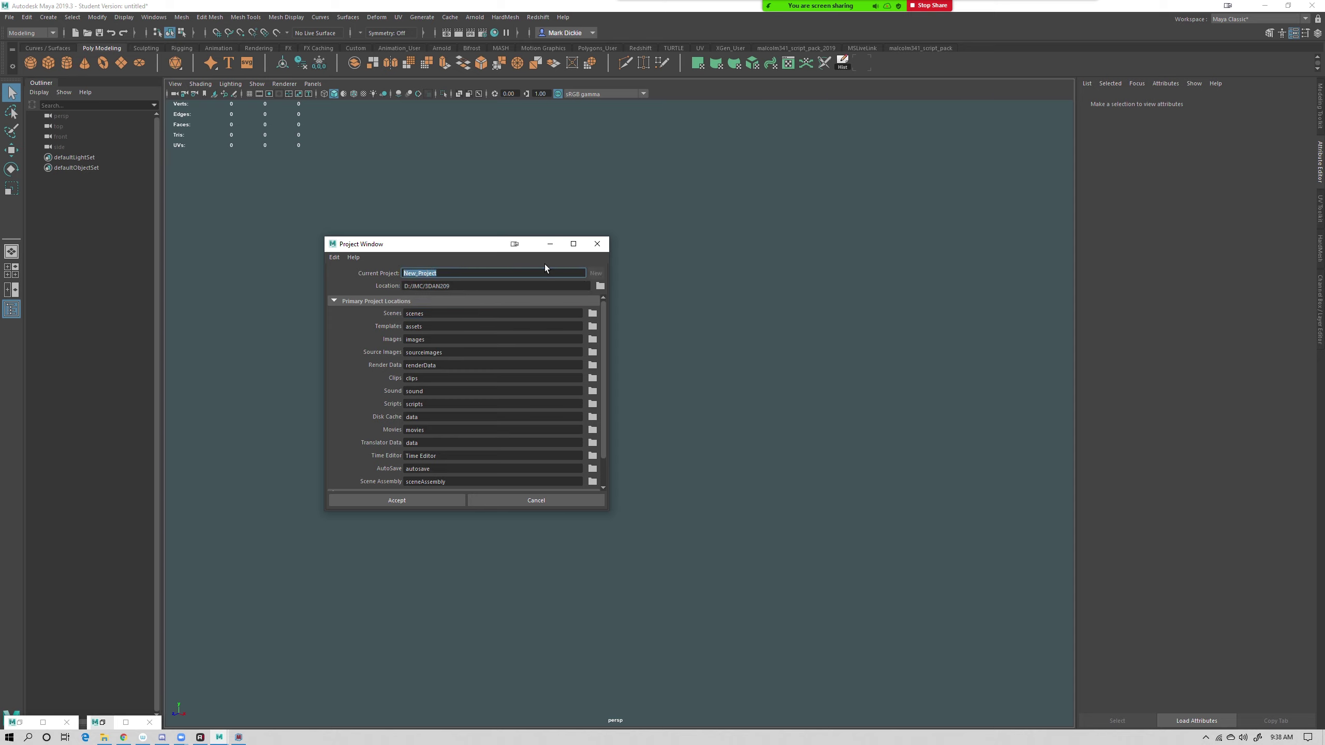
{"action": "type", "text": "Orange02"}
{"action": "left_click", "coordinate": [408, 502]}
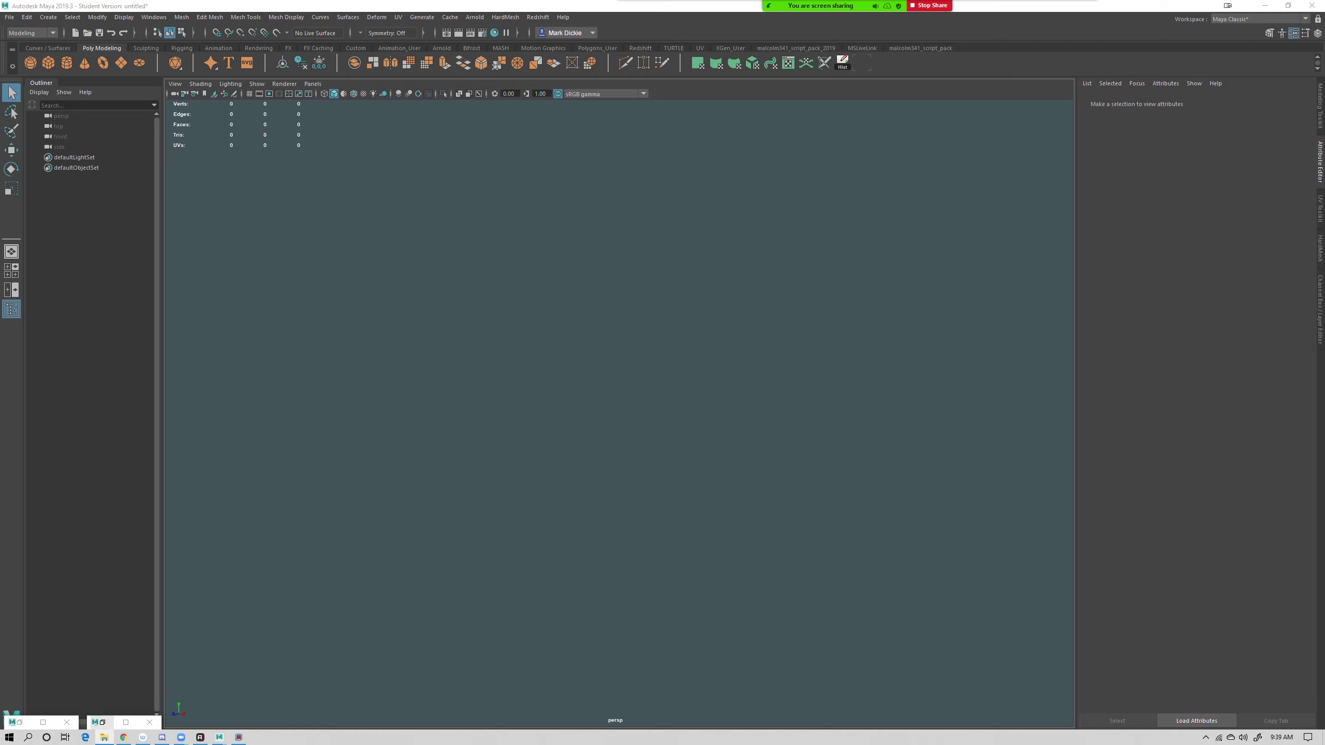
In File Explorer, paste the orange_basecolor and wooden_floor02_Diffuse images into the Orange02 project's sourceimages folder
{"action": "left_click_drag", "start_coordinate": [0, 234], "coordinate": [406, 125]}
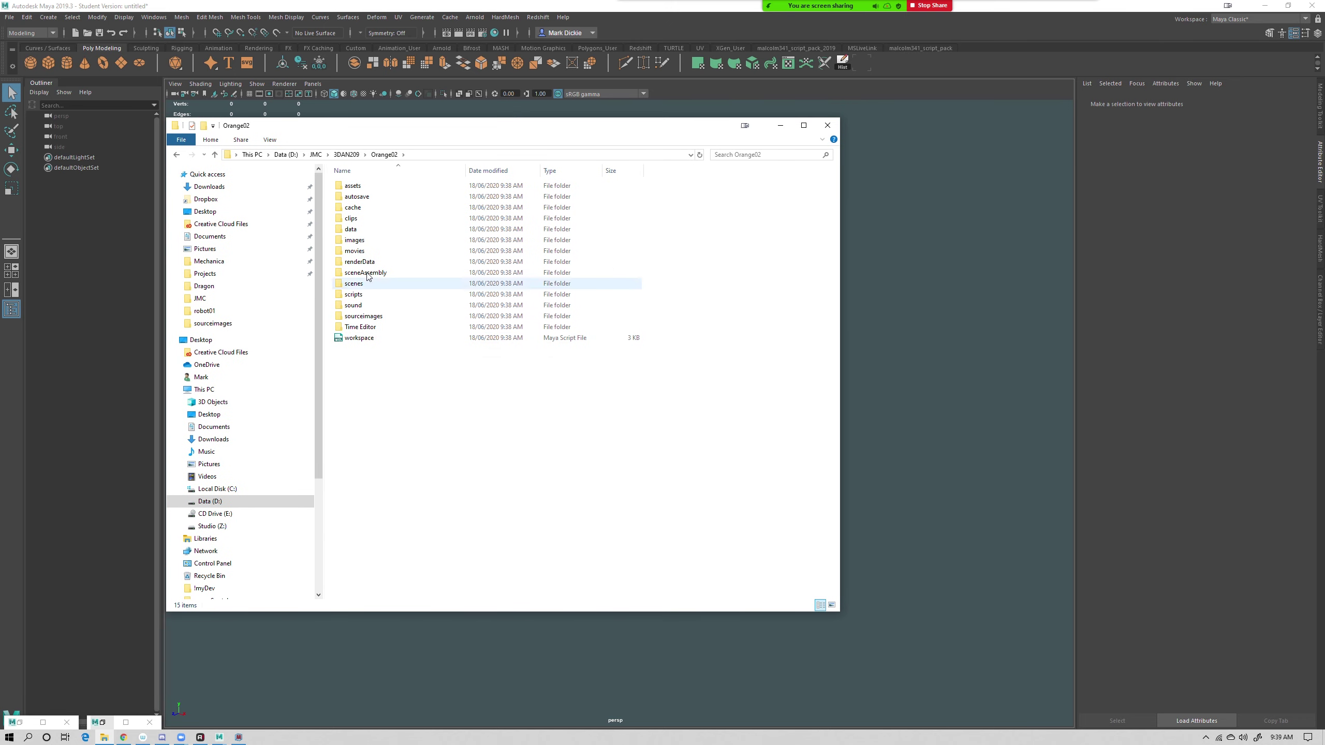
{"action": "double_click", "coordinate": [362, 318]}
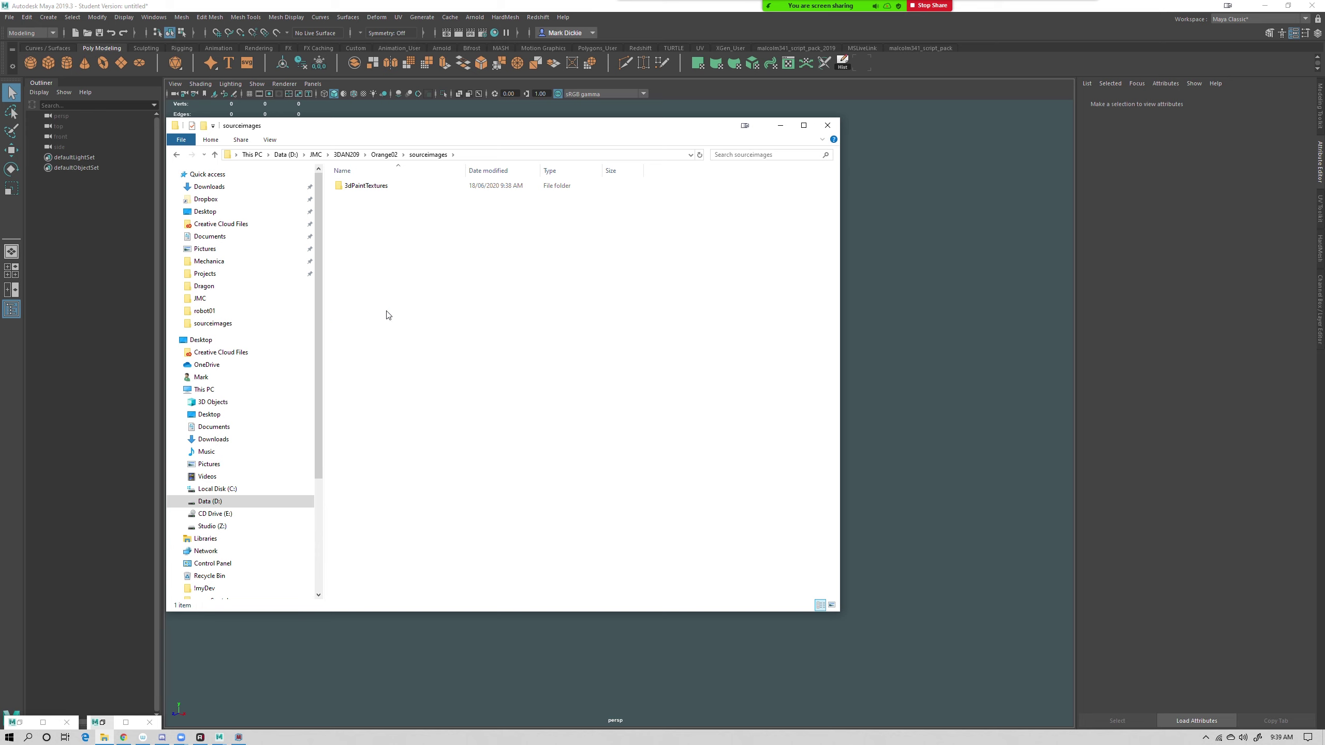
{"action": "right_click", "coordinate": [385, 311]}
{"action": "left_click", "coordinate": [290, 382]}
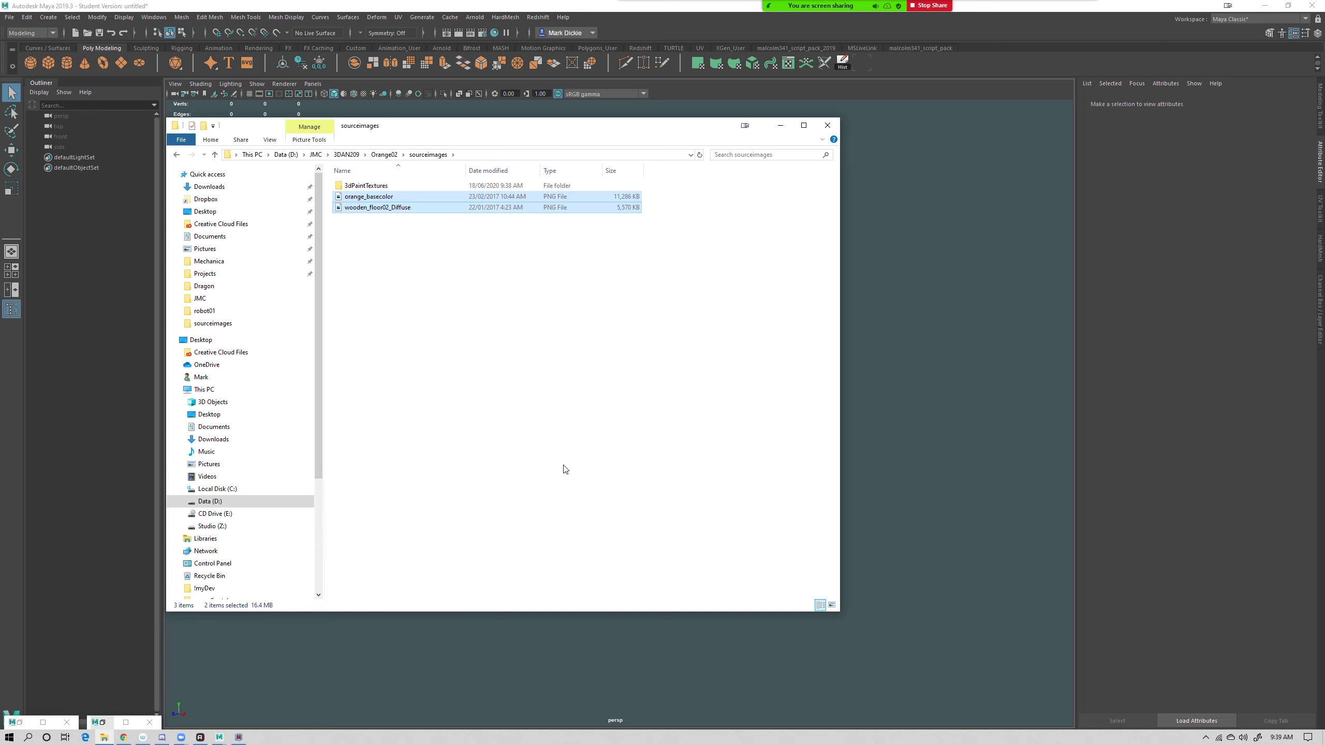
{"action": "left_click", "coordinate": [451, 380]}
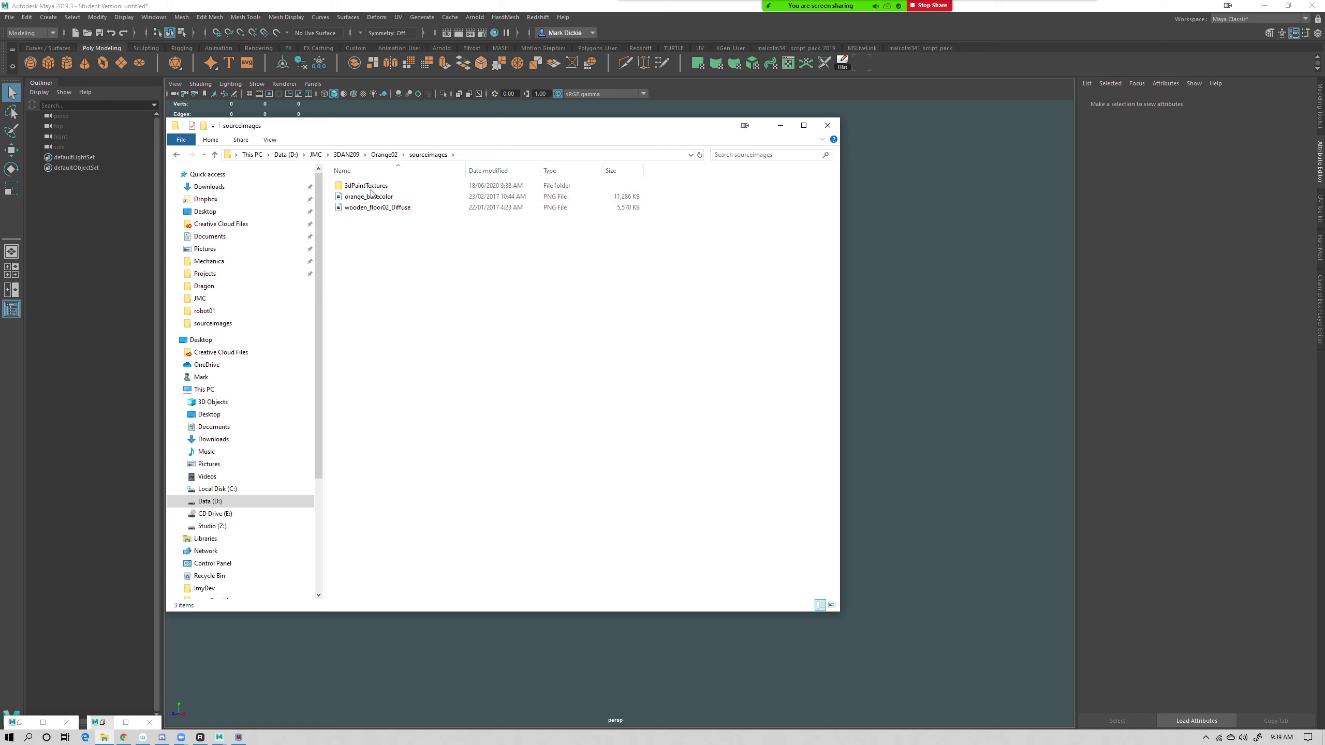
Look inside the scenes folder of the Orange02 project
{"action": "left_click", "coordinate": [381, 156]}
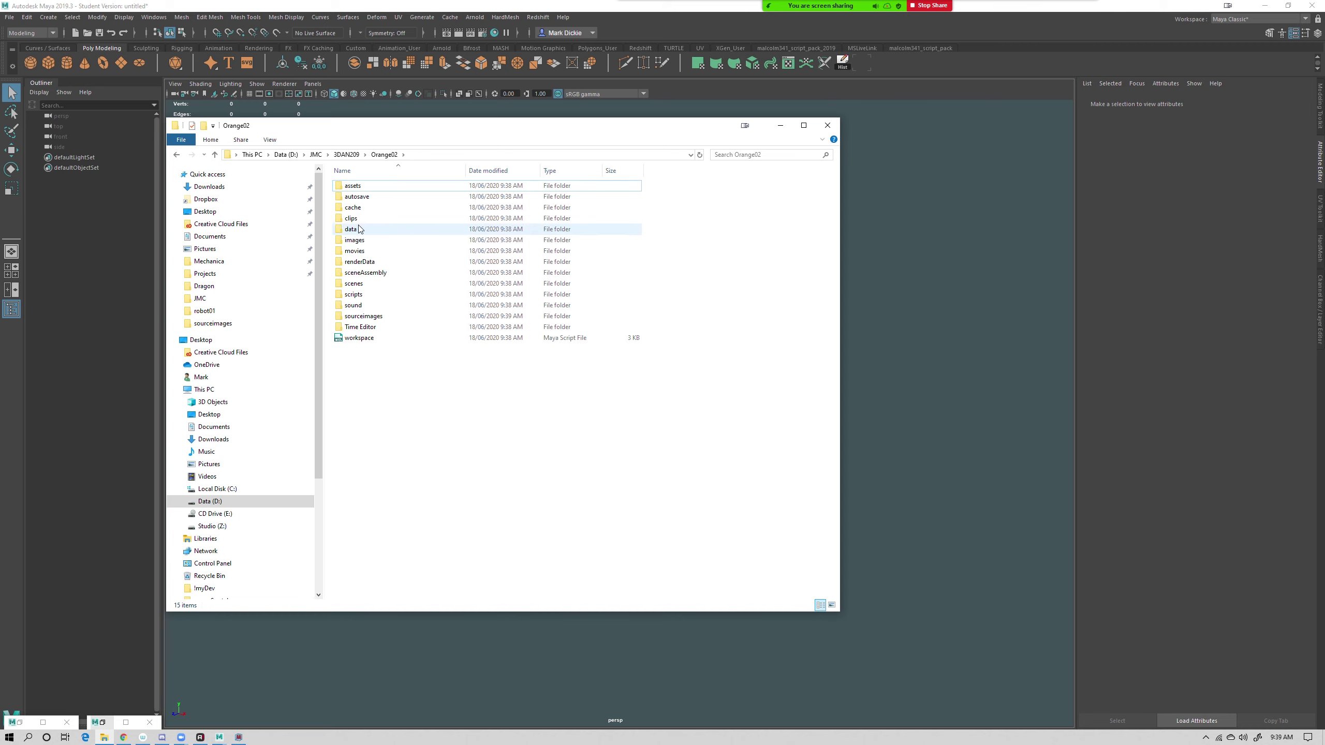
{"action": "double_click", "coordinate": [360, 283]}
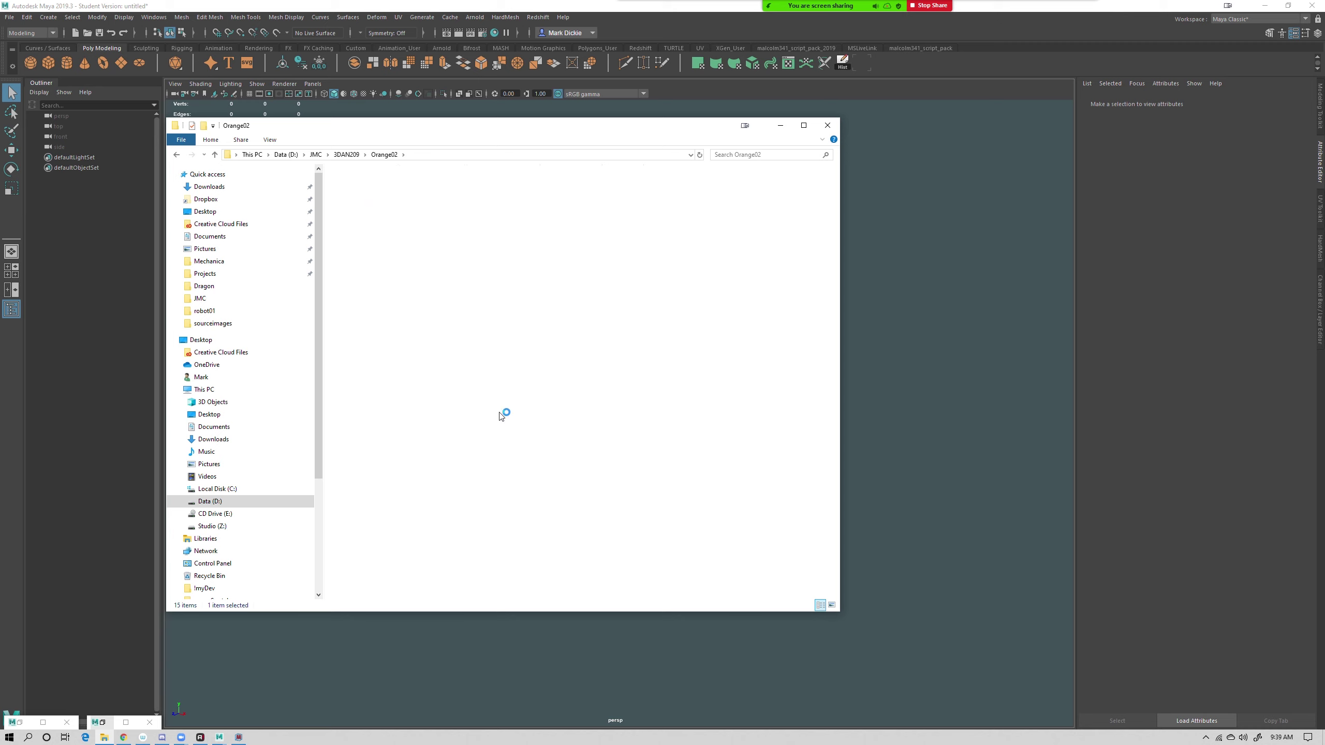
{"action": "left_click_drag", "start_coordinate": [452, 145], "coordinate": [652, 160]}
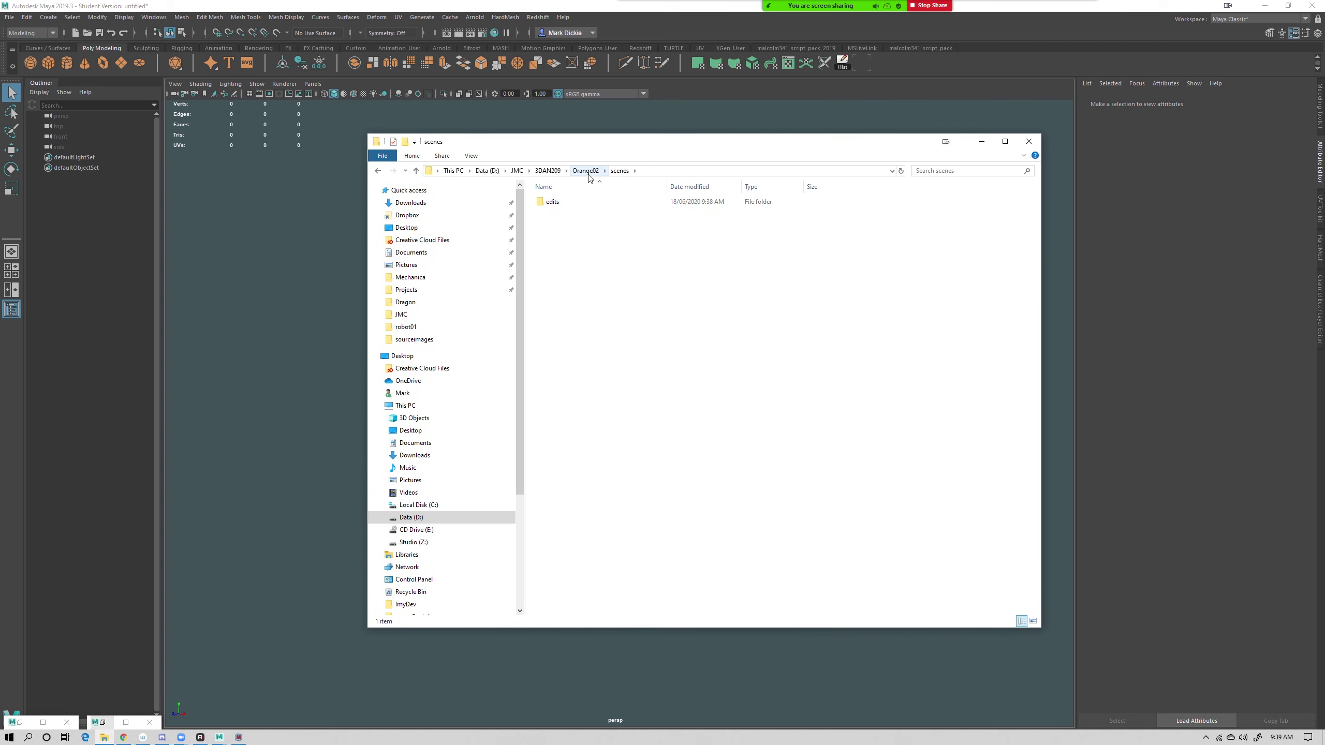
Switch to Maya and save the scene as renderDemo01 in Maya ASCII format in the project's scenes folder
{"action": "left_click", "coordinate": [10, 18]}
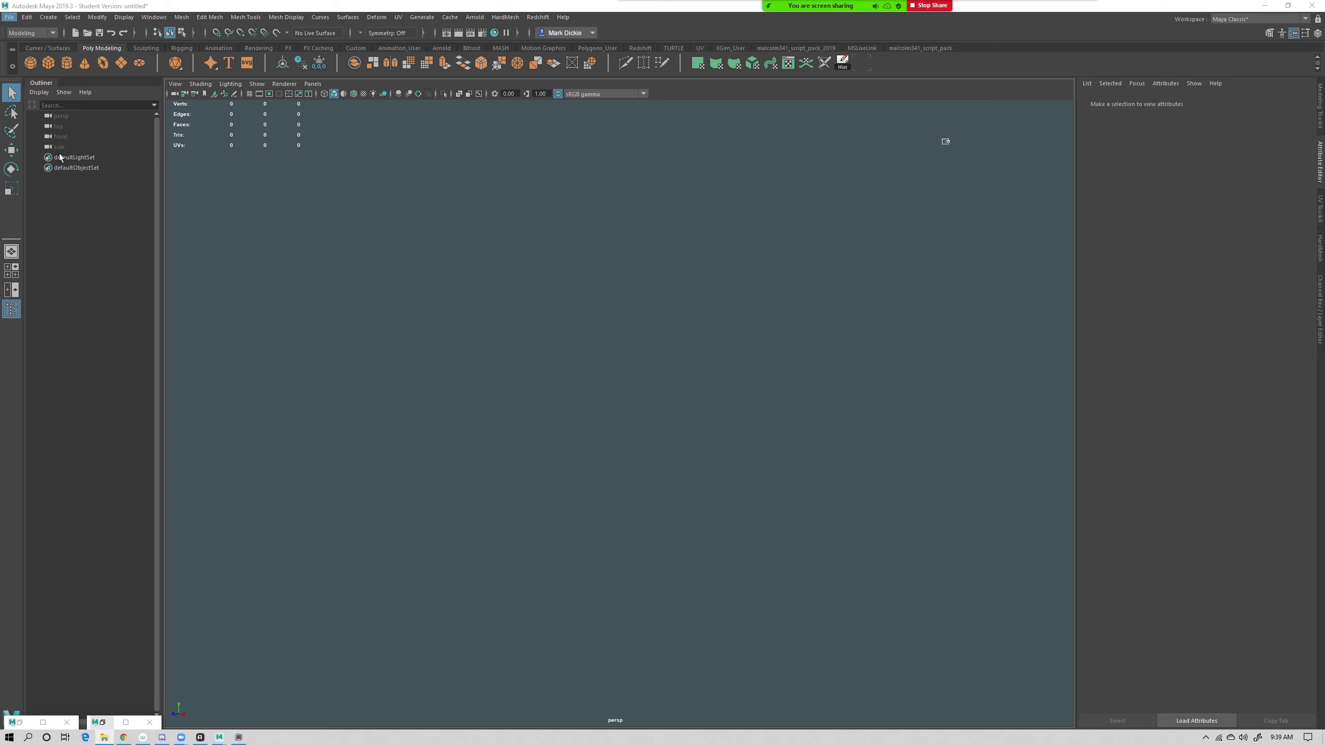
{"action": "mouse_move", "coordinate": [9, 17]}
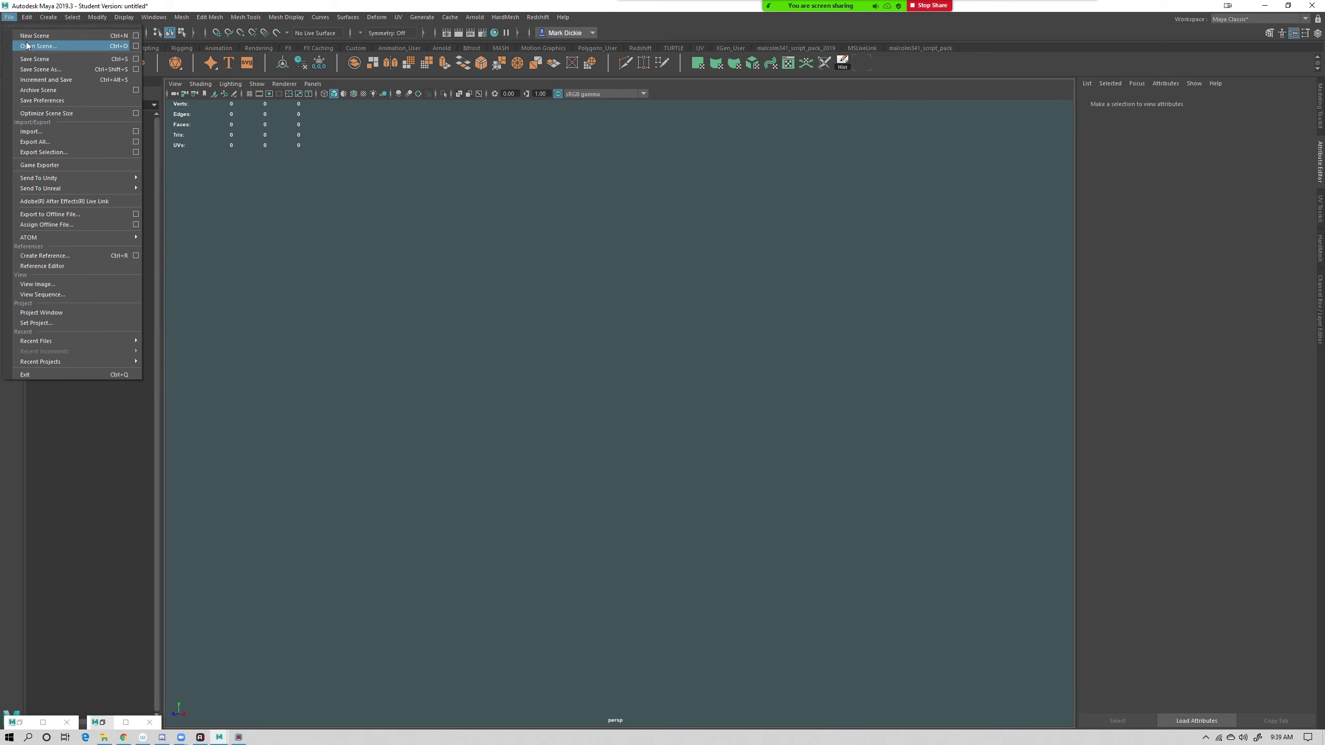
{"action": "left_click", "coordinate": [37, 70]}
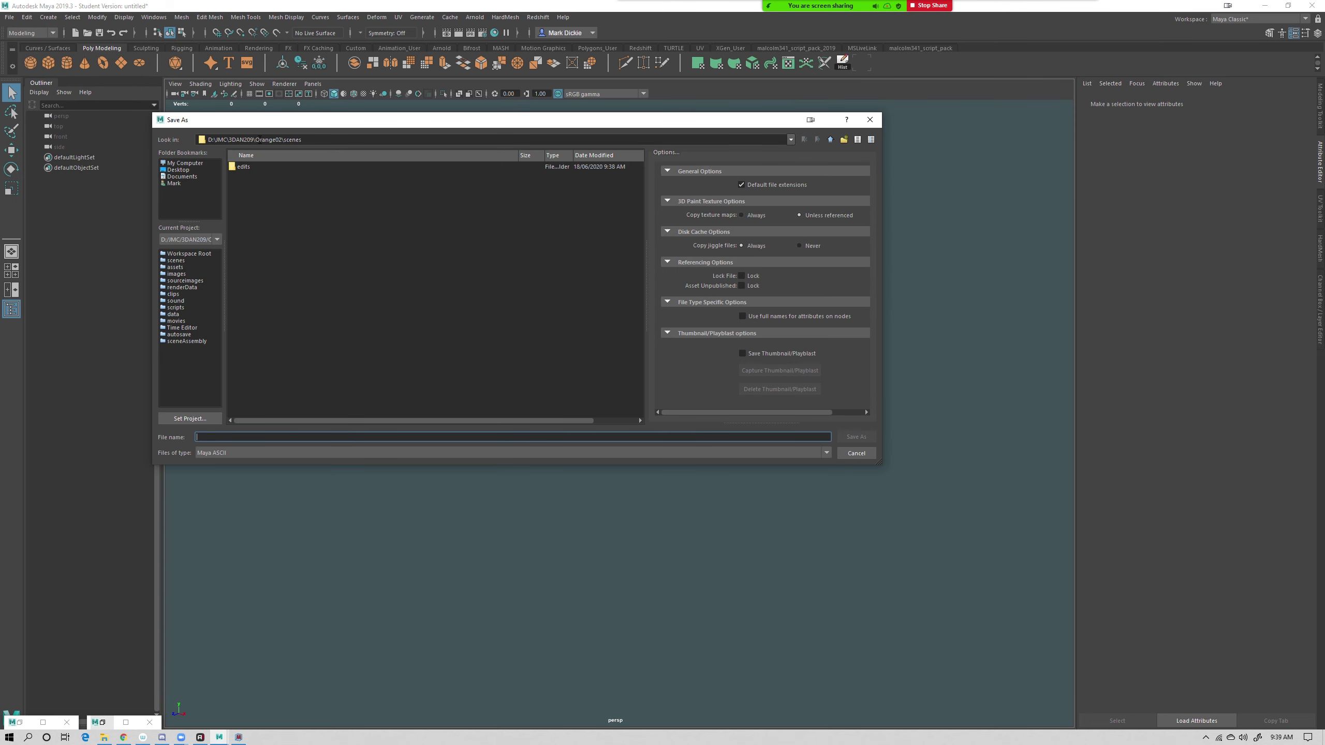
{"action": "left_click", "coordinate": [176, 261]}
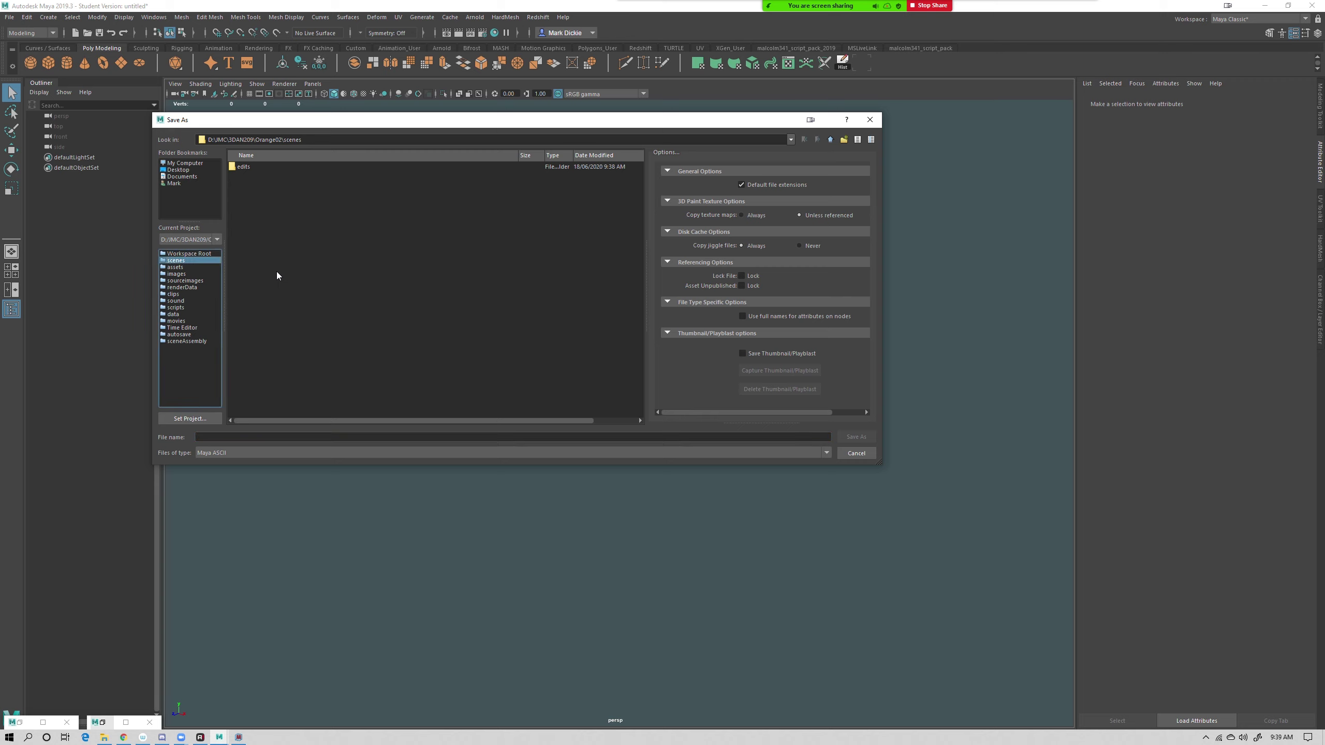
{"action": "left_click", "coordinate": [212, 437]}
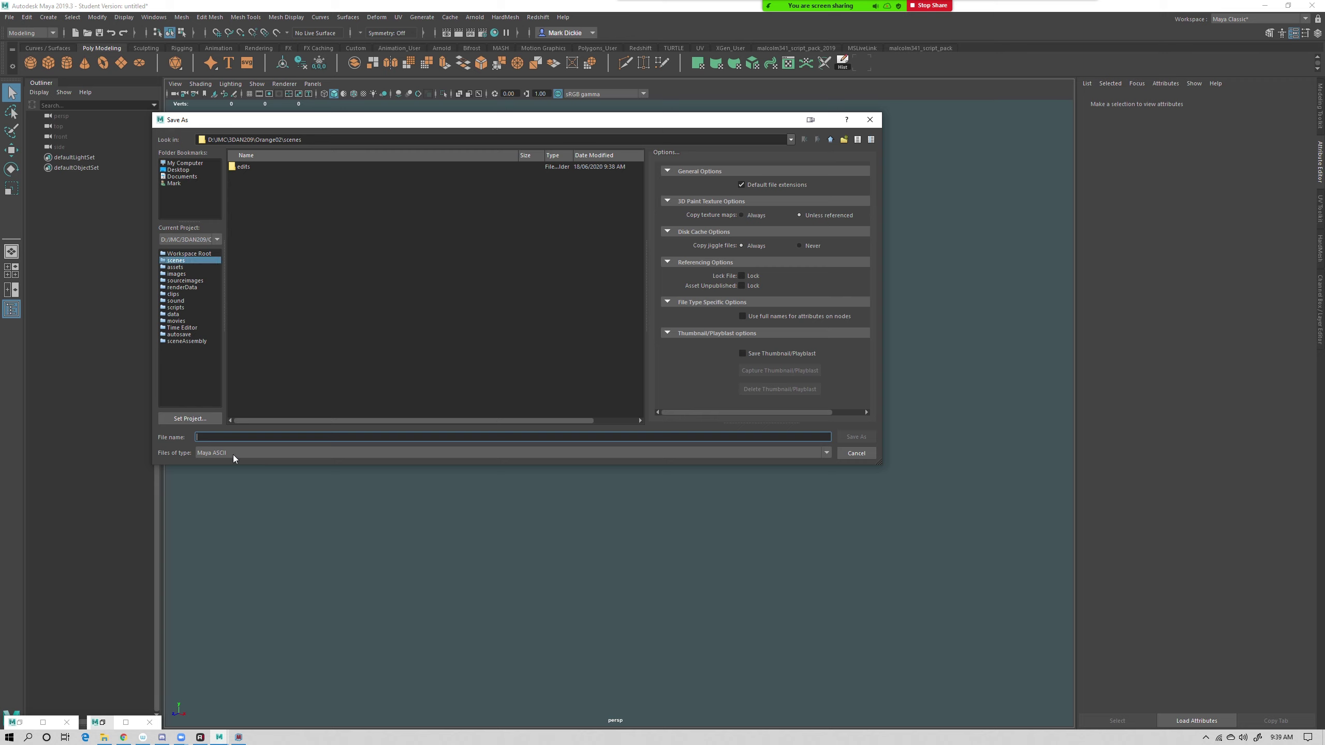
{"action": "left_click", "coordinate": [233, 455]}
{"action": "left_click", "coordinate": [225, 461]}
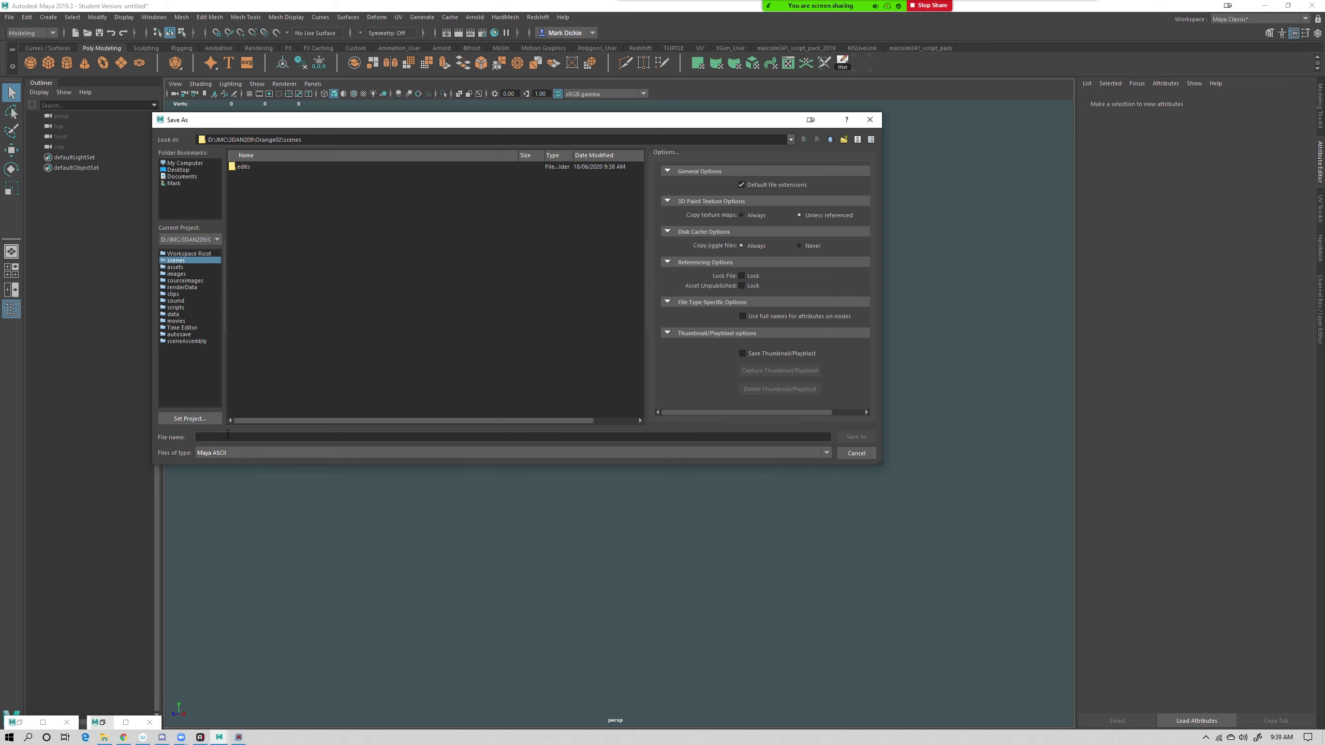
{"action": "left_click", "coordinate": [227, 435]}
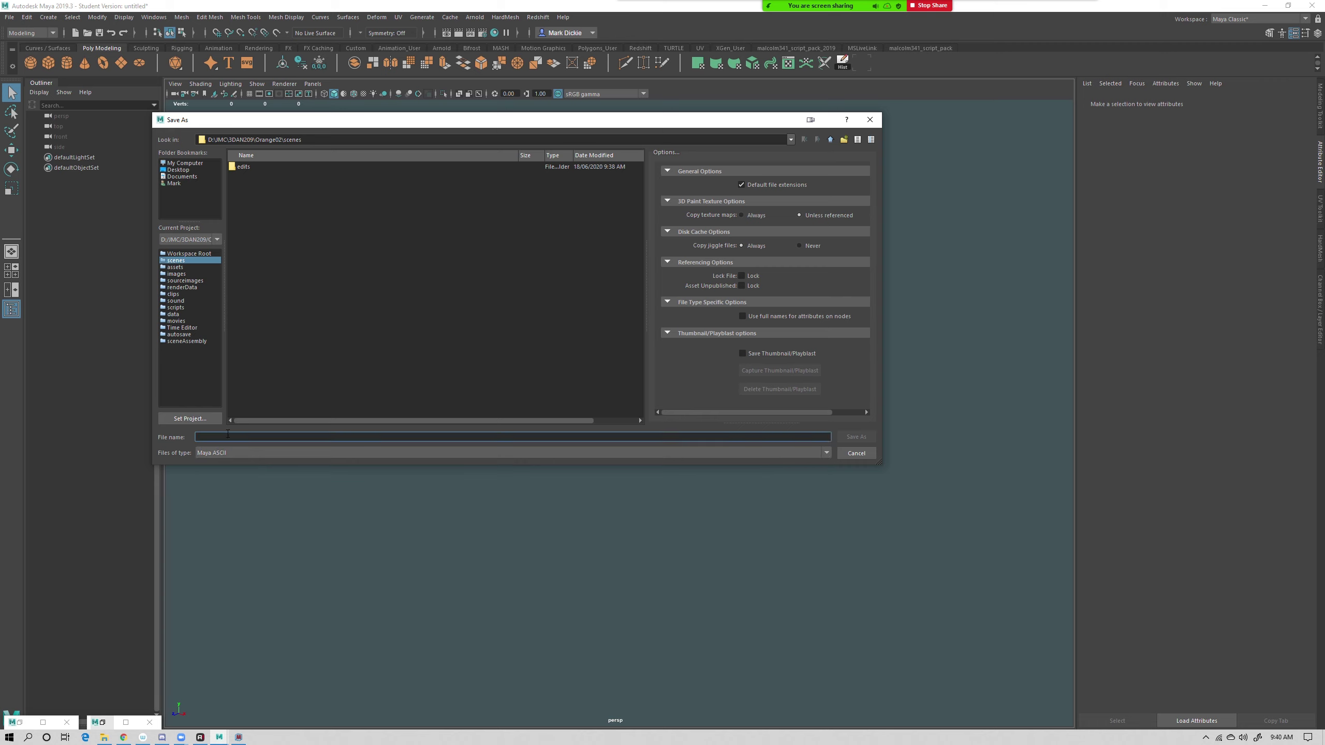
{"action": "type", "text": "renderDemo"}
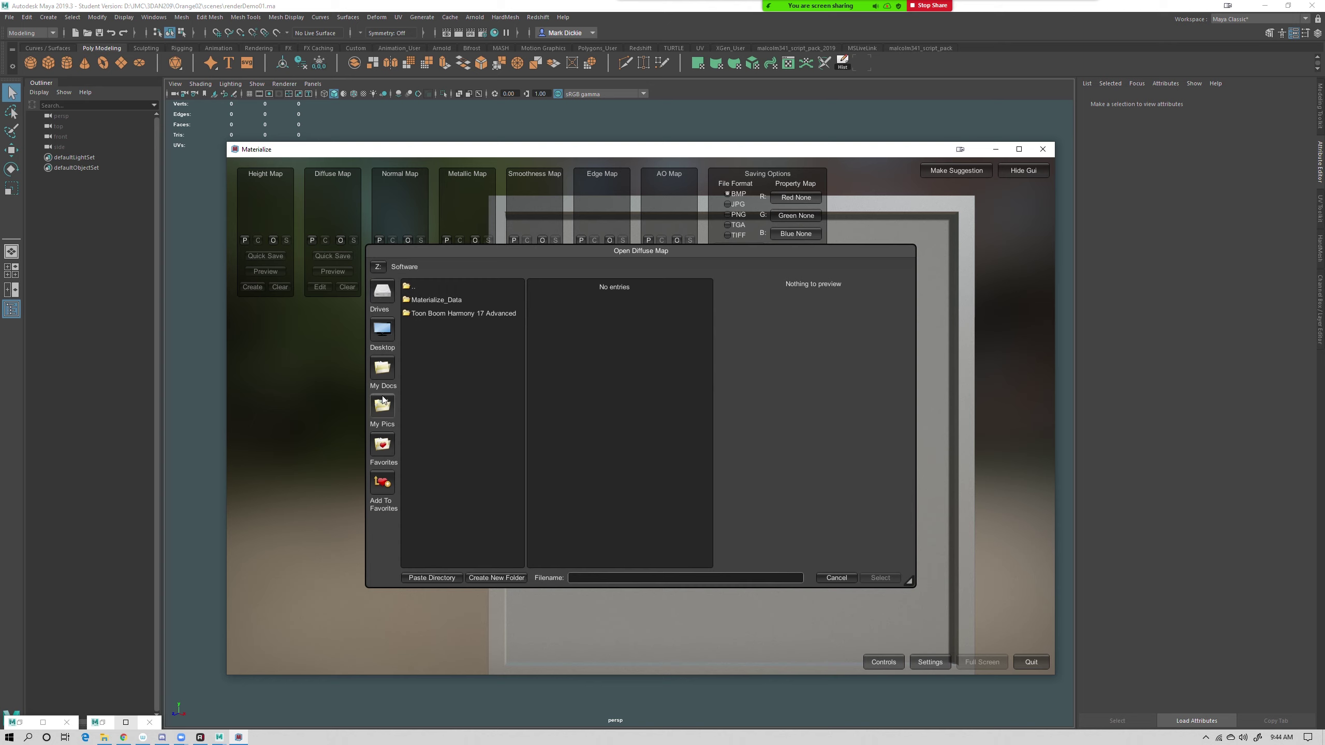
In Materialize, load wooden_floor02_Diffuse.png from the Orange02 project's sourceimages folder as the diffuse map
{"action": "left_click", "coordinate": [379, 296]}
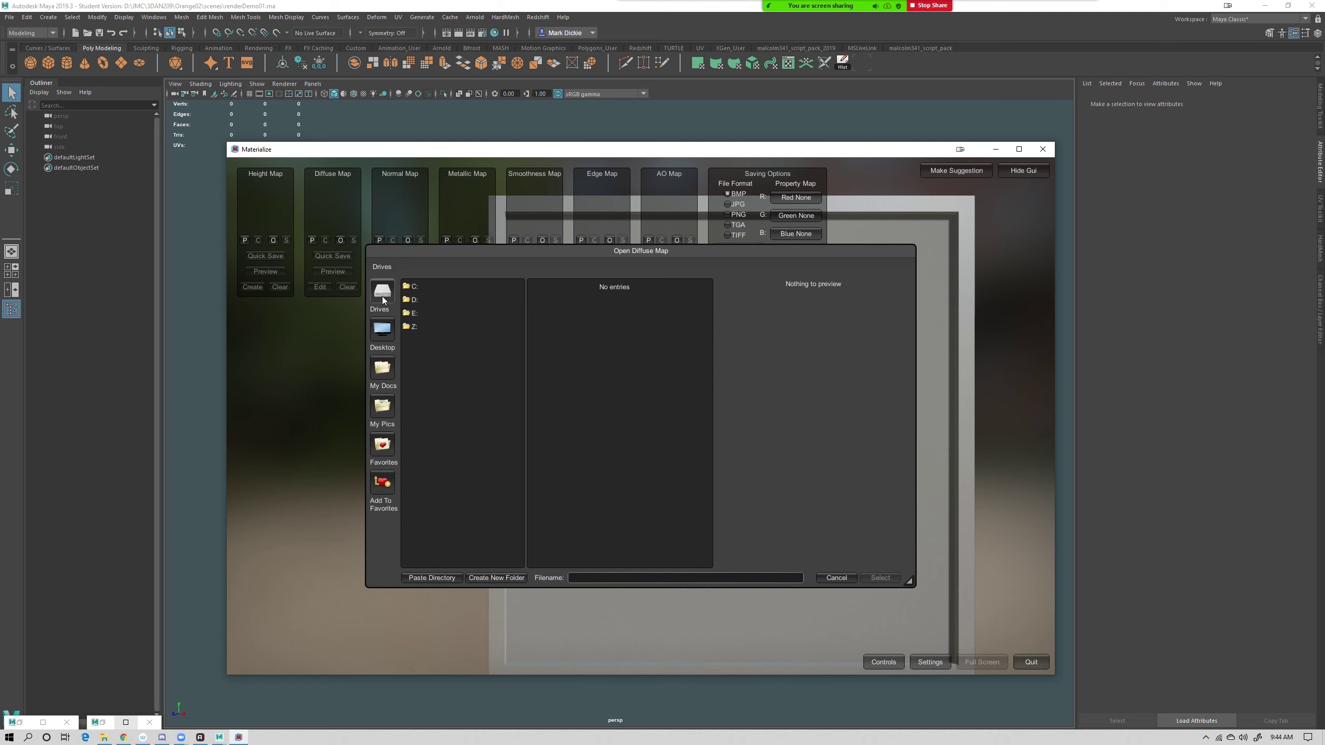
{"action": "left_click", "coordinate": [415, 300]}
{"action": "left_click", "coordinate": [419, 326]}
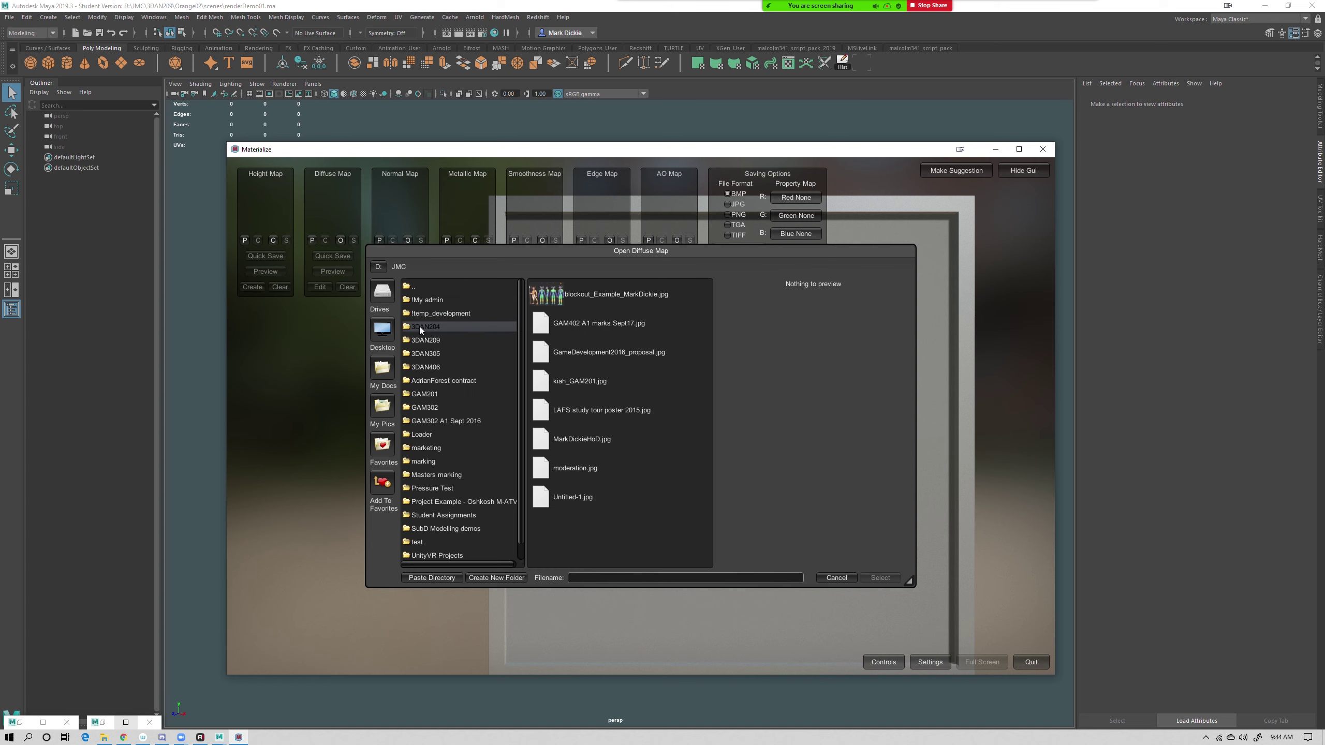
{"action": "left_click", "coordinate": [440, 338]}
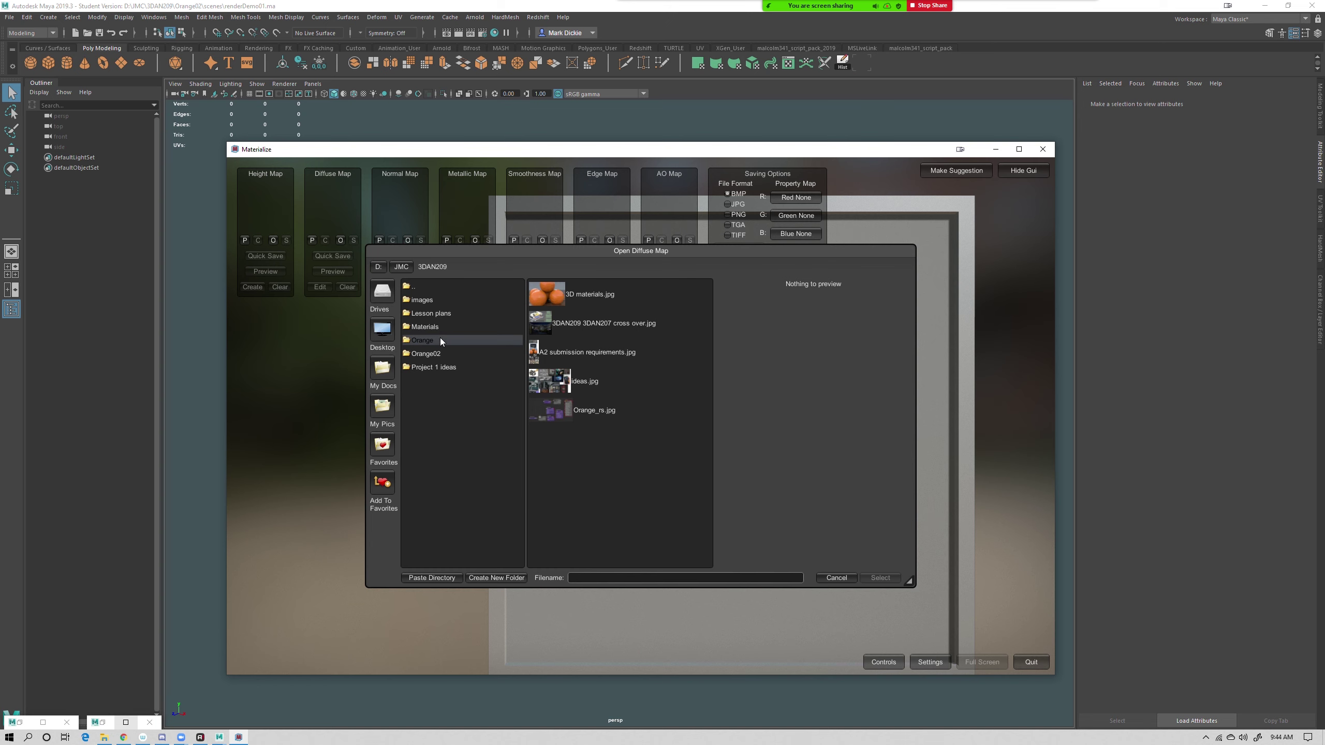
{"action": "left_click", "coordinate": [435, 353]}
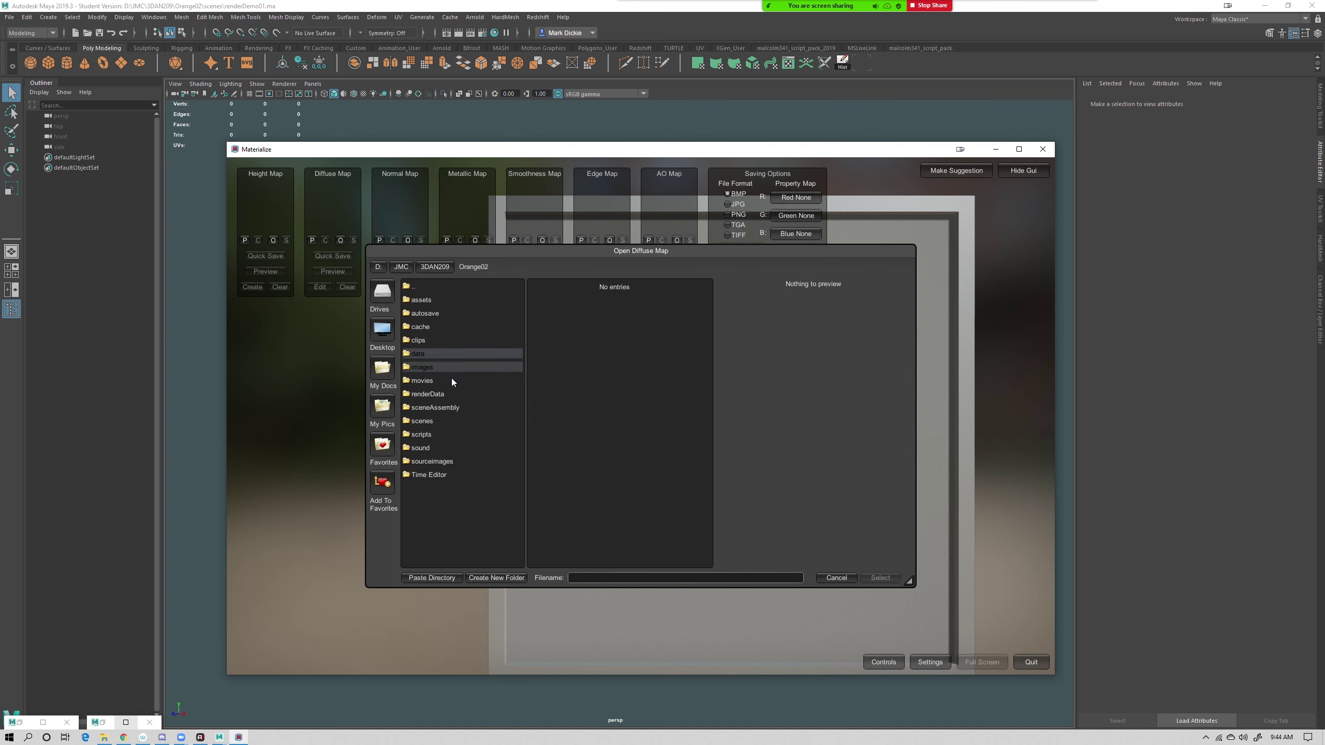
{"action": "left_click", "coordinate": [432, 461]}
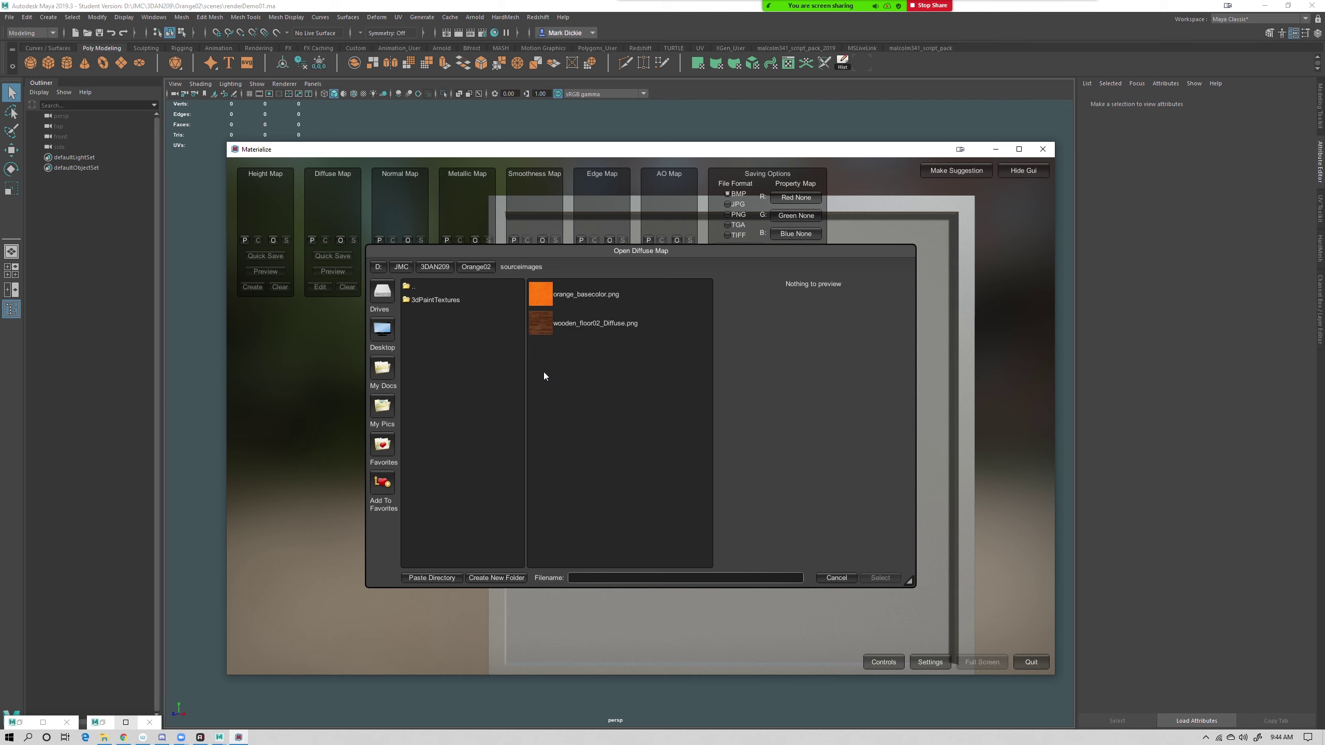
{"action": "left_click", "coordinate": [599, 328]}
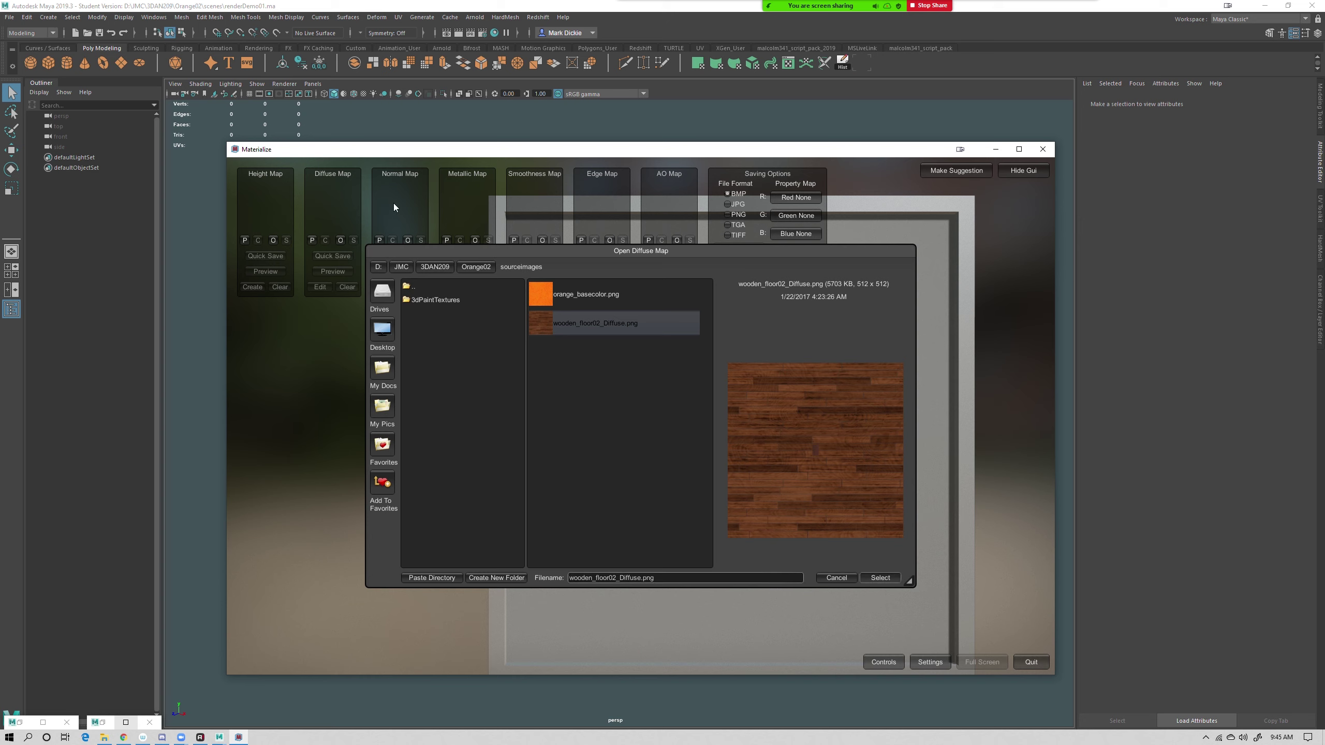
{"action": "key", "text": "Return"}
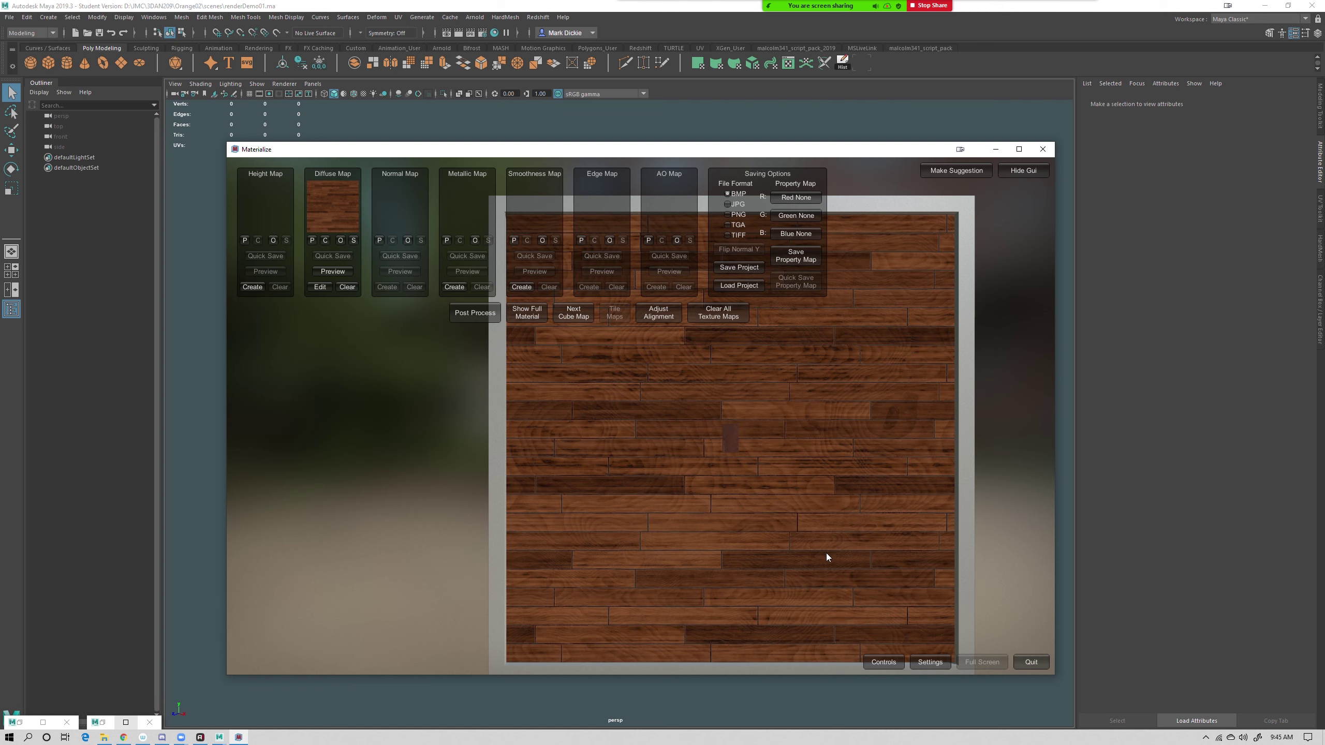
Create a height map from the original diffuse with final gain -0.336, final contrast 3.2307 and final bias -0.067, and set it as the height map
{"action": "left_click_drag", "start_coordinate": [875, 503], "coordinate": [793, 391]}
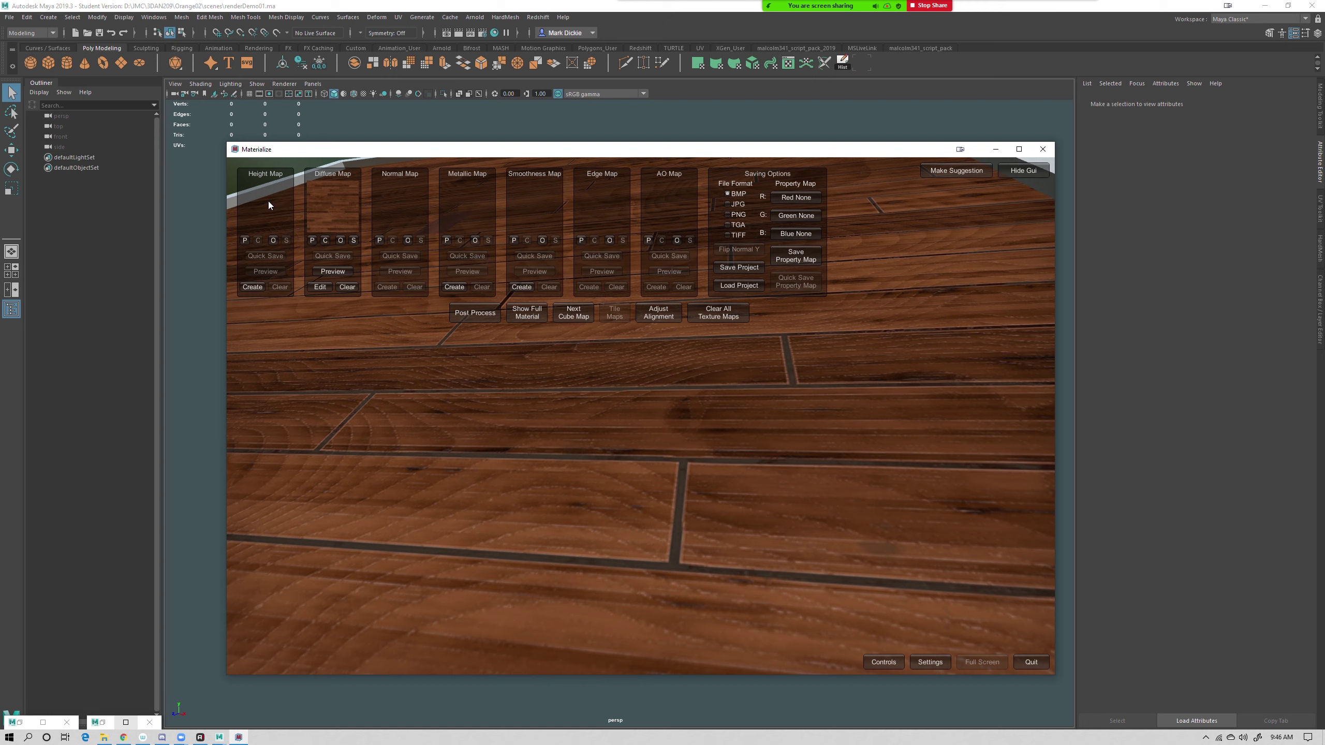
{"action": "left_click", "coordinate": [253, 287]}
{"action": "scroll", "coordinate": [687, 442], "scroll_direction": "down", "scroll_amount": 4}
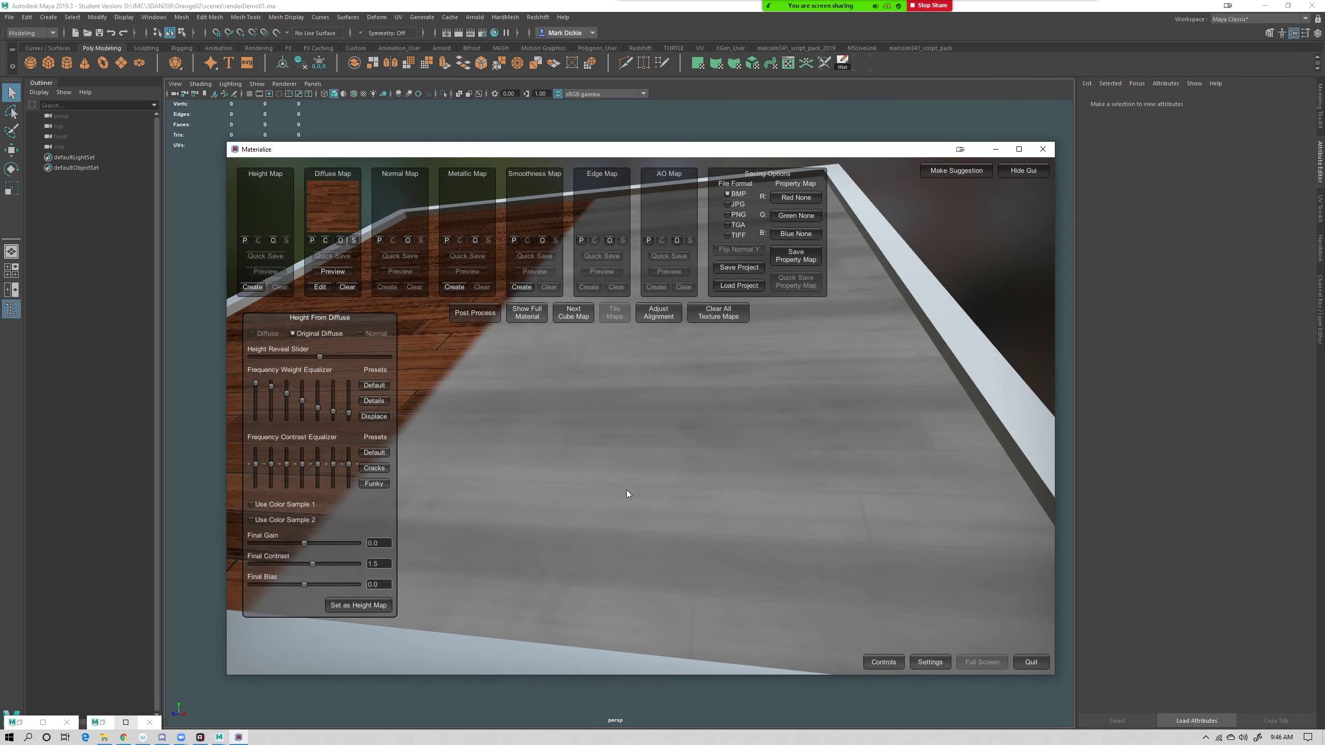
{"action": "right_click_drag", "start_coordinate": [626, 490], "coordinate": [655, 467]}
{"action": "right_click_drag", "start_coordinate": [749, 452], "coordinate": [686, 459]}
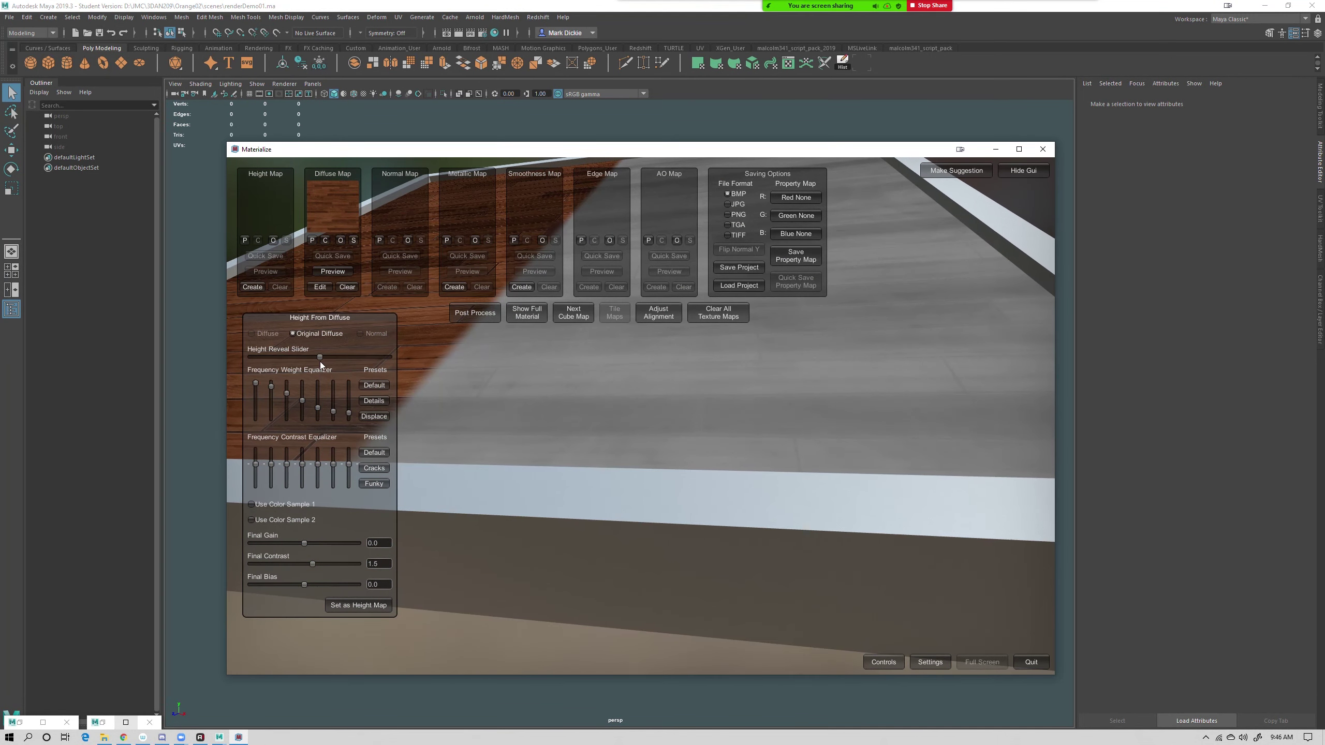
{"action": "left_click_drag", "start_coordinate": [320, 357], "coordinate": [325, 358]}
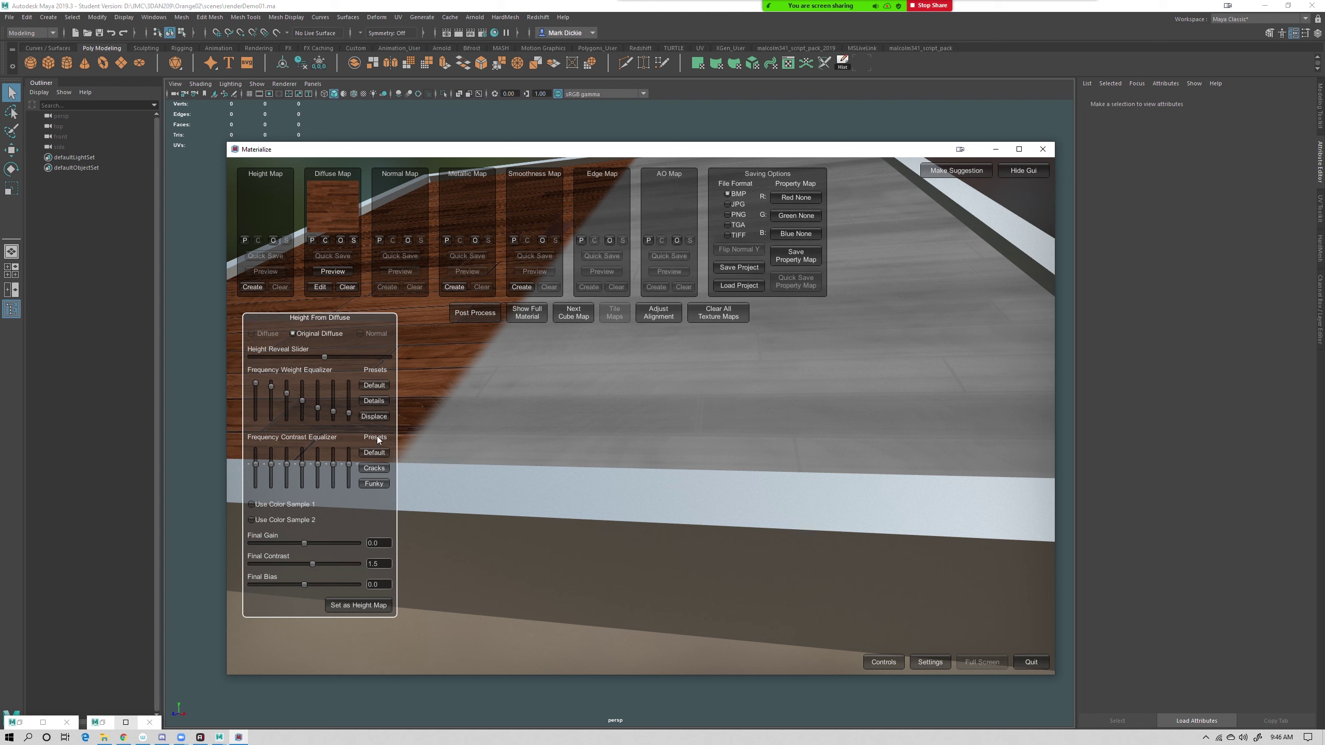
{"action": "left_click_drag", "start_coordinate": [304, 543], "coordinate": [248, 545]}
{"action": "mouse_move", "coordinate": [313, 563]}
{"action": "left_mouse_down"}
{"action": "mouse_move", "coordinate": [341, 570]}
{"action": "mouse_move", "coordinate": [298, 563]}
{"action": "mouse_move", "coordinate": [322, 564]}
{"action": "left_mouse_up"}
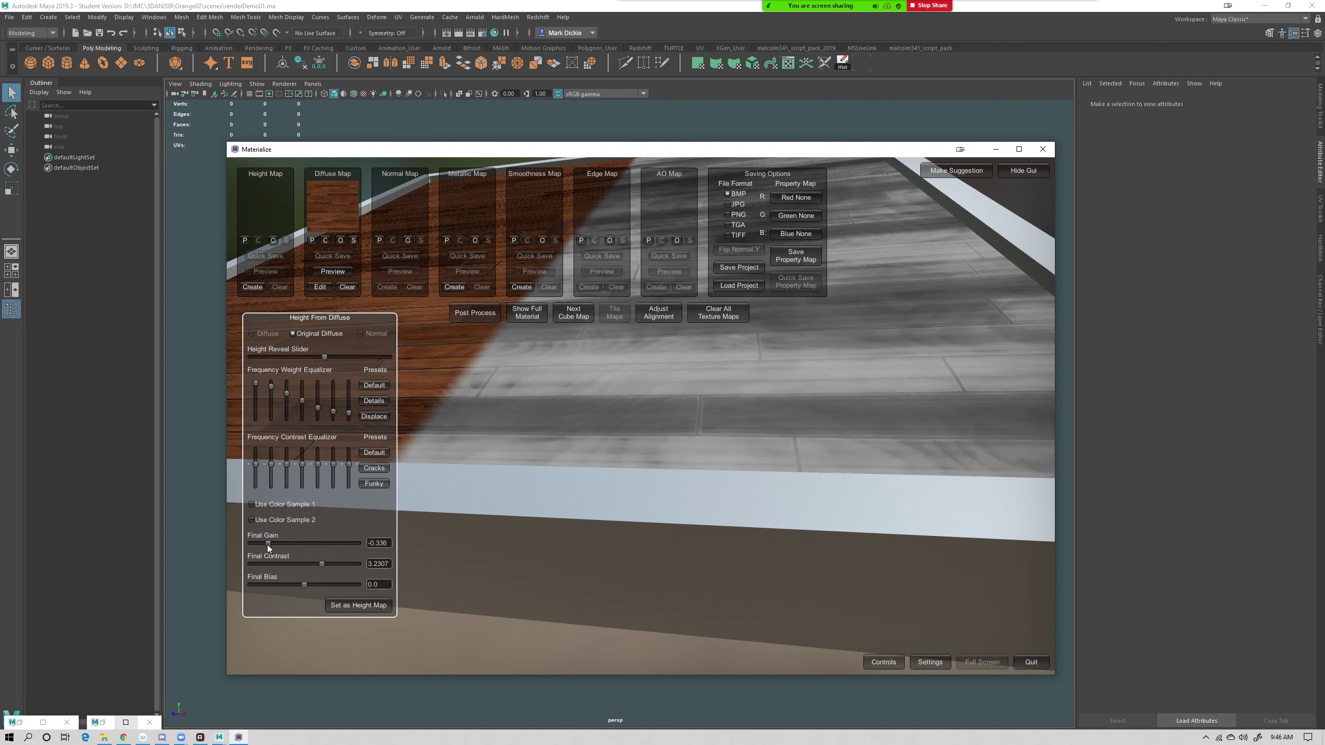
{"action": "left_click_drag", "start_coordinate": [306, 583], "coordinate": [301, 583]}
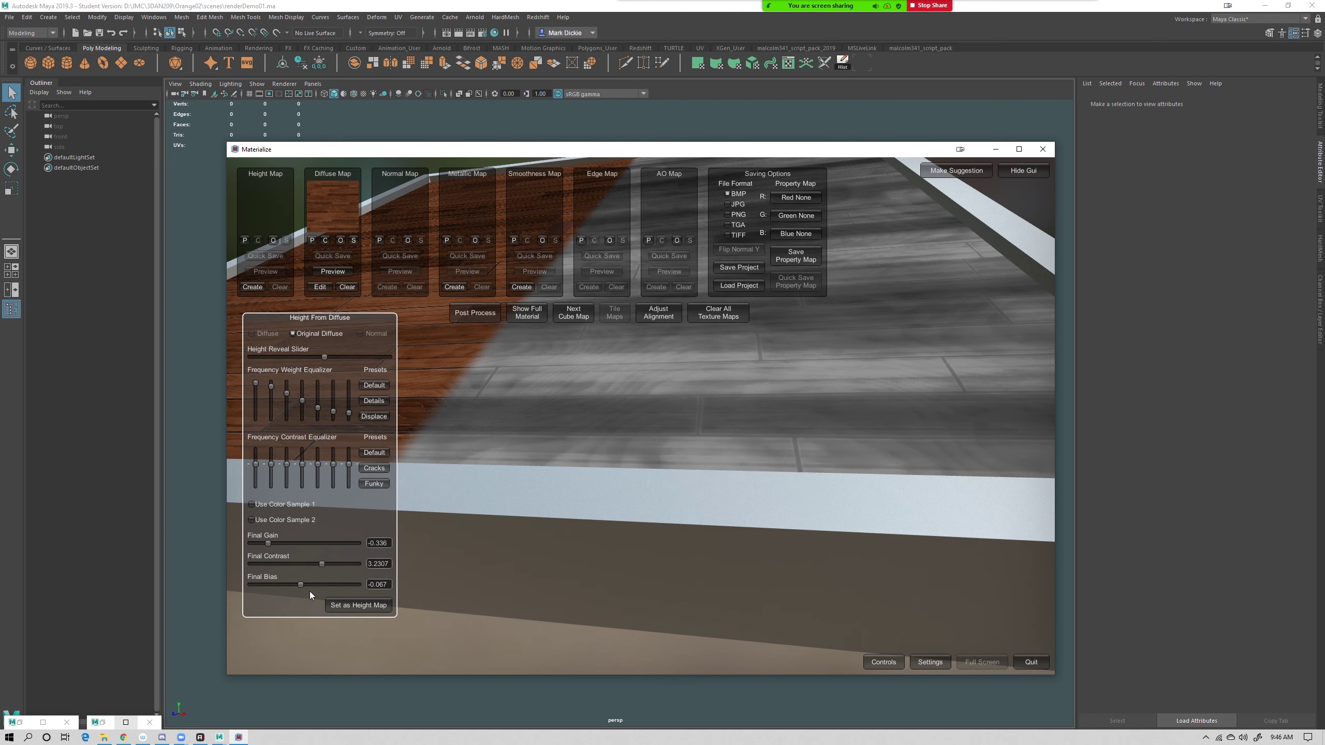
{"action": "left_click", "coordinate": [347, 605]}
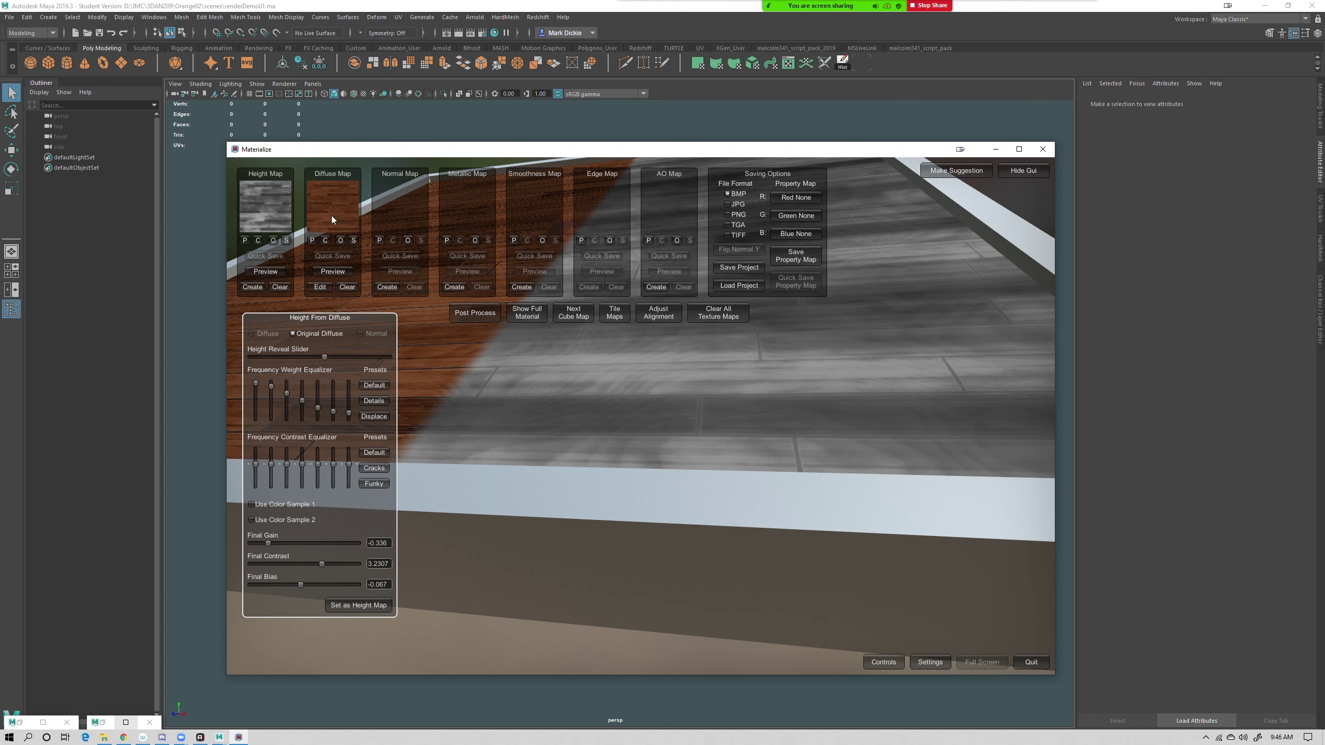
Preview the full material and examine the depth of the floorboards from several angles
{"action": "left_click", "coordinate": [532, 315]}
{"action": "left_click_drag", "start_coordinate": [805, 402], "coordinate": [829, 503]}
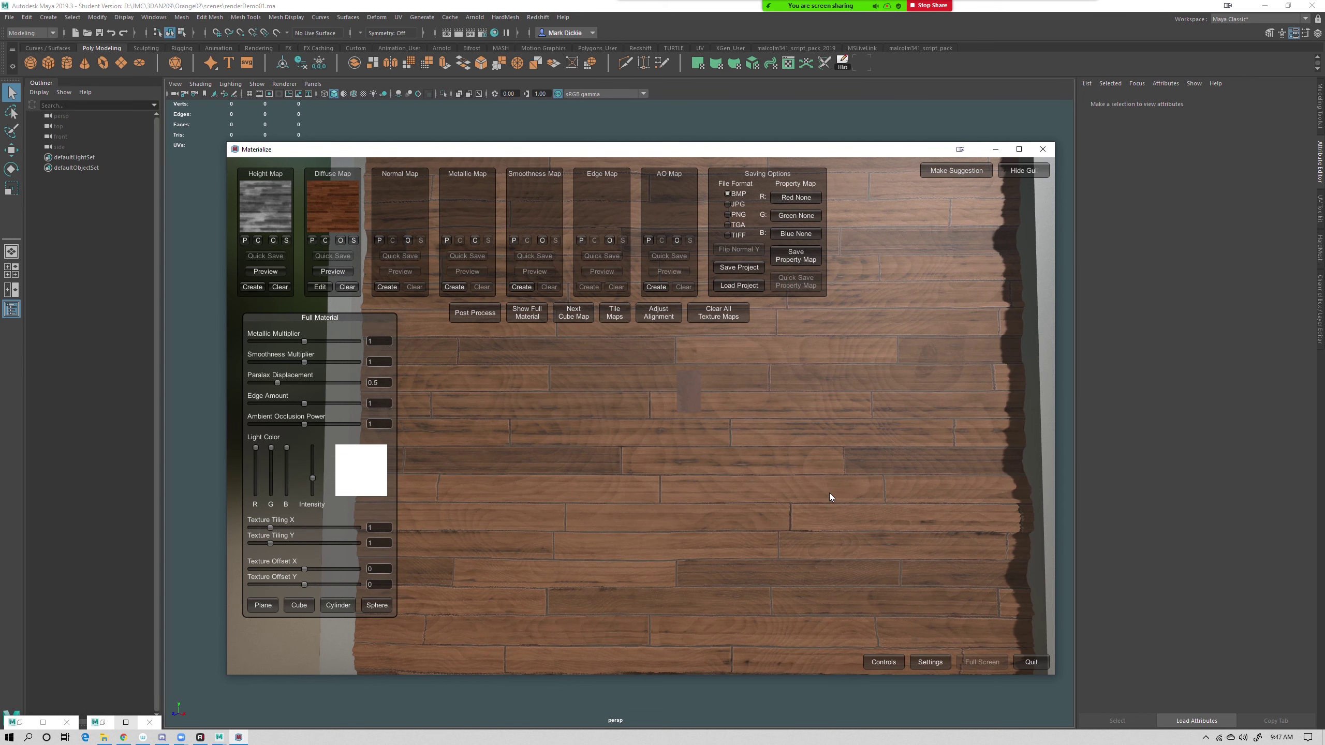
{"action": "left_click_drag", "start_coordinate": [765, 499], "coordinate": [802, 504]}
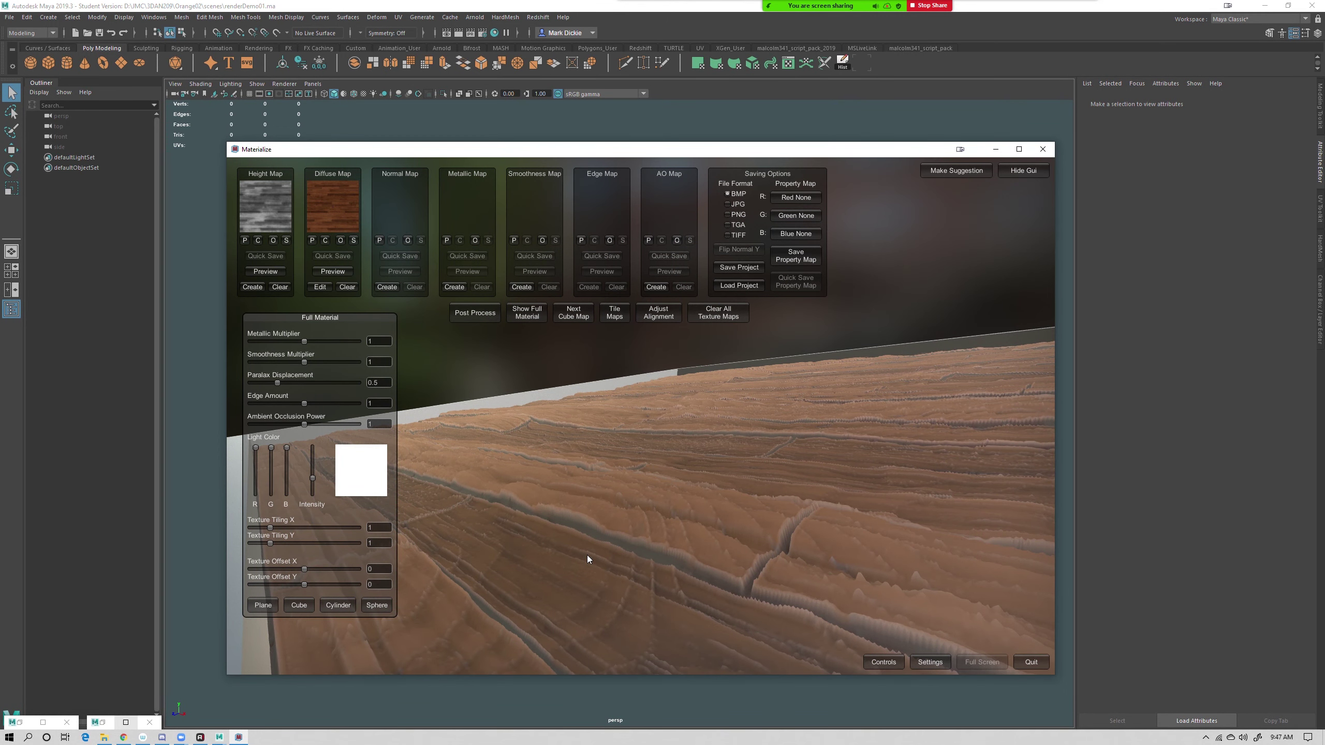
{"action": "right_click_drag", "start_coordinate": [657, 496], "coordinate": [522, 450]}
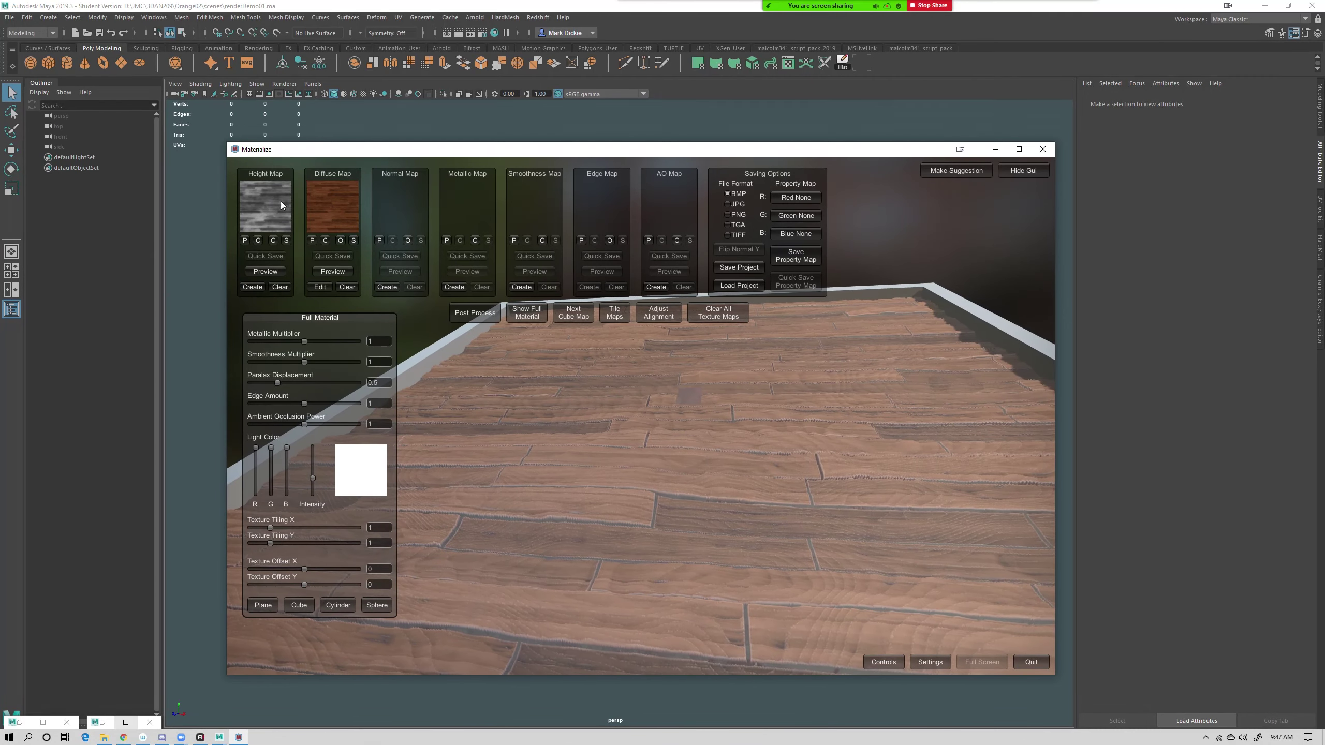
{"action": "left_click_drag", "start_coordinate": [733, 471], "coordinate": [655, 394]}
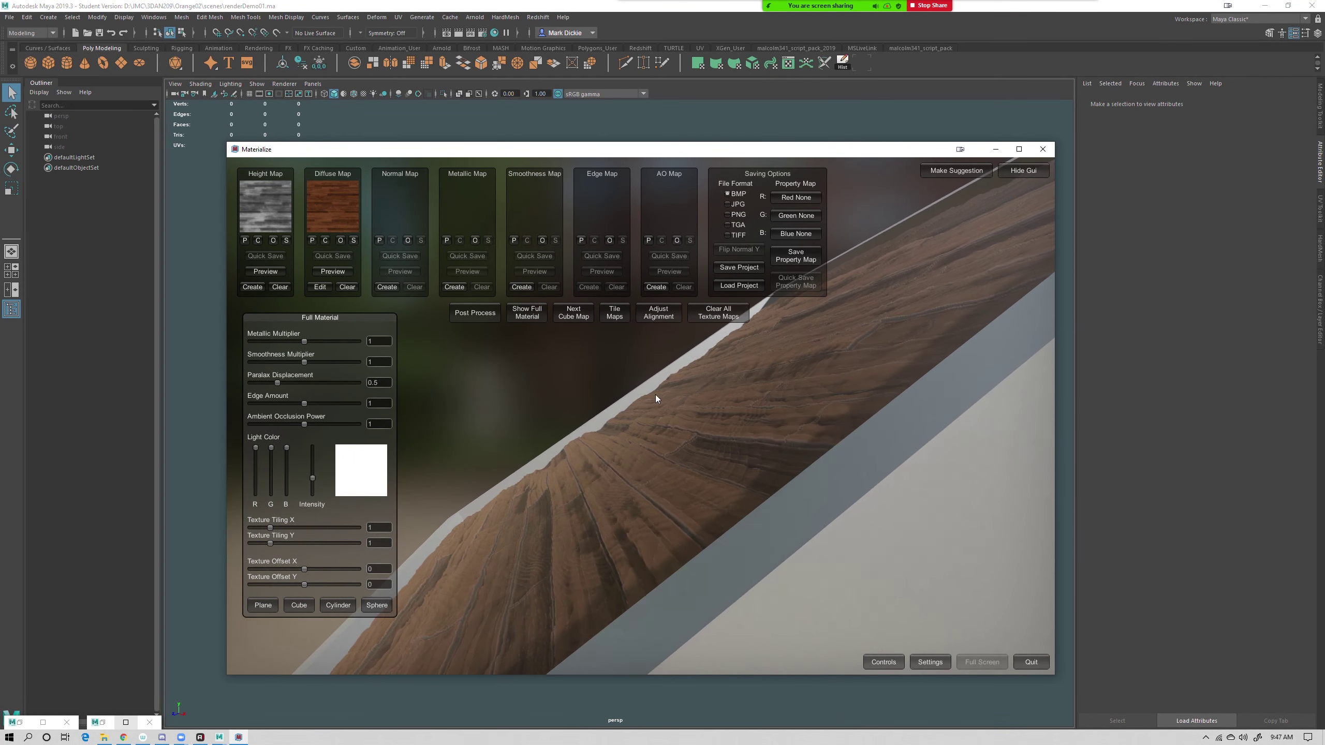
{"action": "left_click_drag", "start_coordinate": [485, 539], "coordinate": [651, 492]}
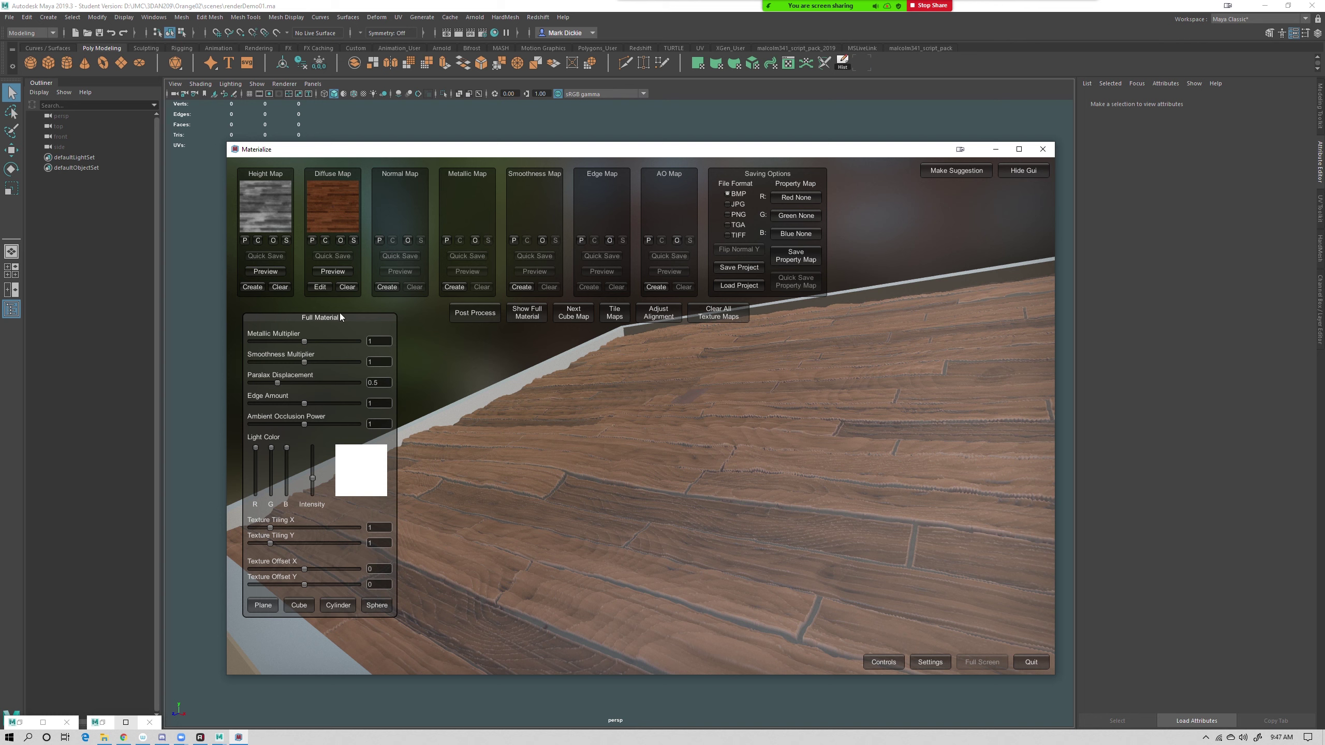
Regenerate the height map with final contrast 1.6923 and final gain -0.216, and set it as the height map
{"action": "left_click", "coordinate": [254, 286]}
{"action": "left_click_drag", "start_coordinate": [323, 563], "coordinate": [314, 565]}
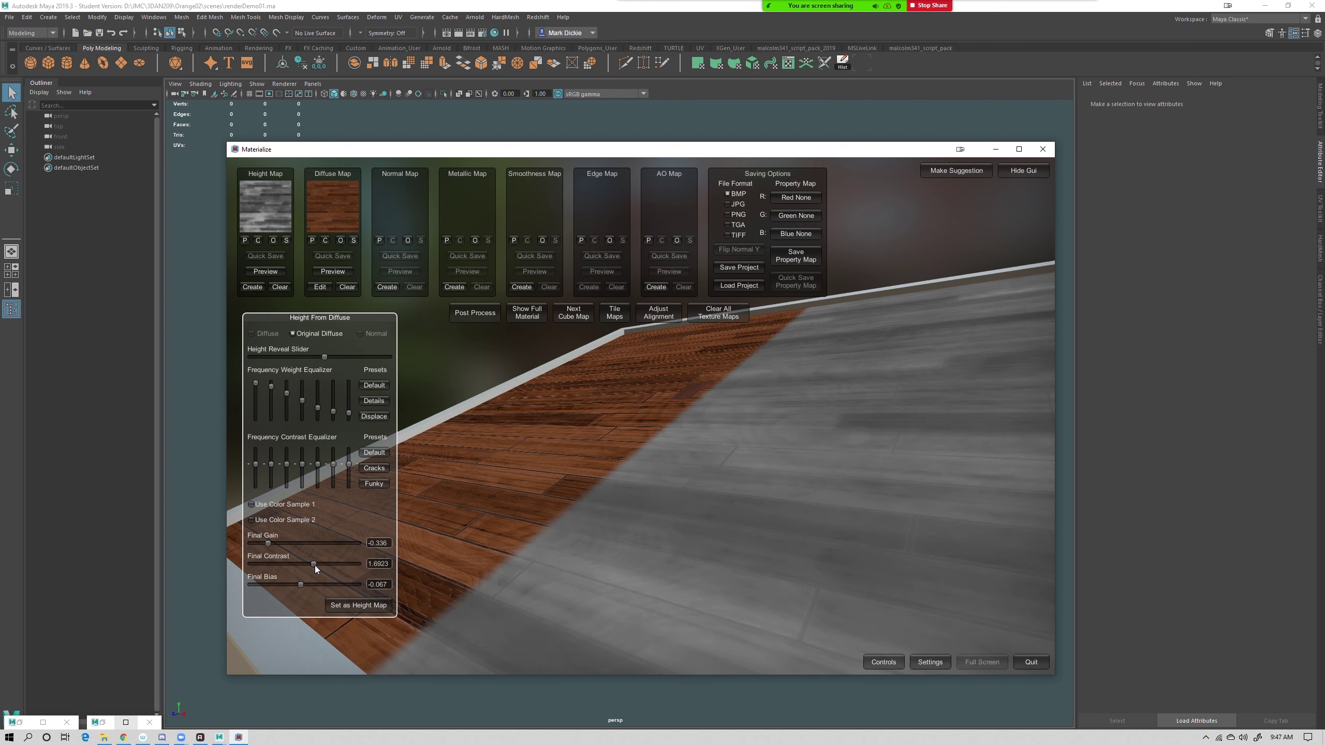
{"action": "mouse_move", "coordinate": [294, 545]}
{"action": "left_mouse_down"}
{"action": "mouse_move", "coordinate": [257, 540]}
{"action": "mouse_move", "coordinate": [281, 540]}
{"action": "left_mouse_up"}
{"action": "left_click", "coordinate": [354, 606]}
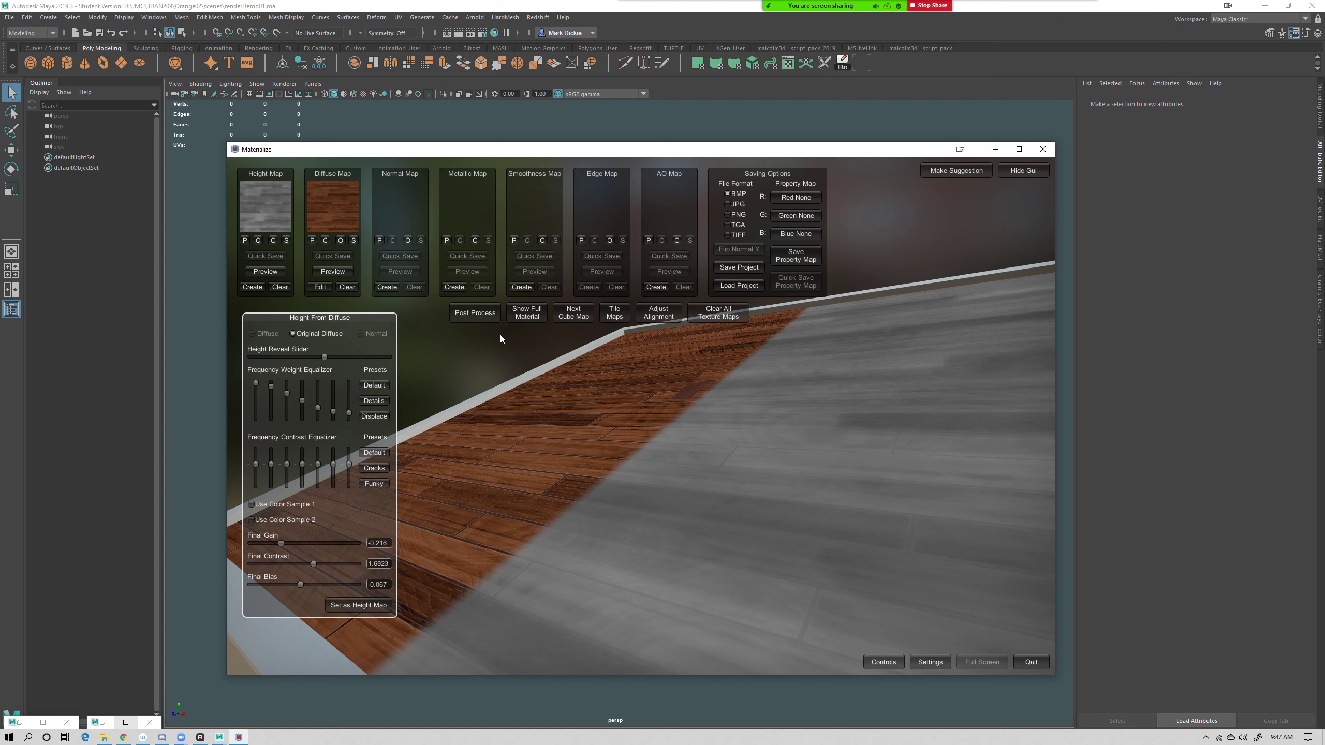
Show the full material again and inspect the softened height relief on the wooden floor up close and from above
{"action": "left_click", "coordinate": [528, 316]}
{"action": "left_click_drag", "start_coordinate": [714, 521], "coordinate": [621, 529]}
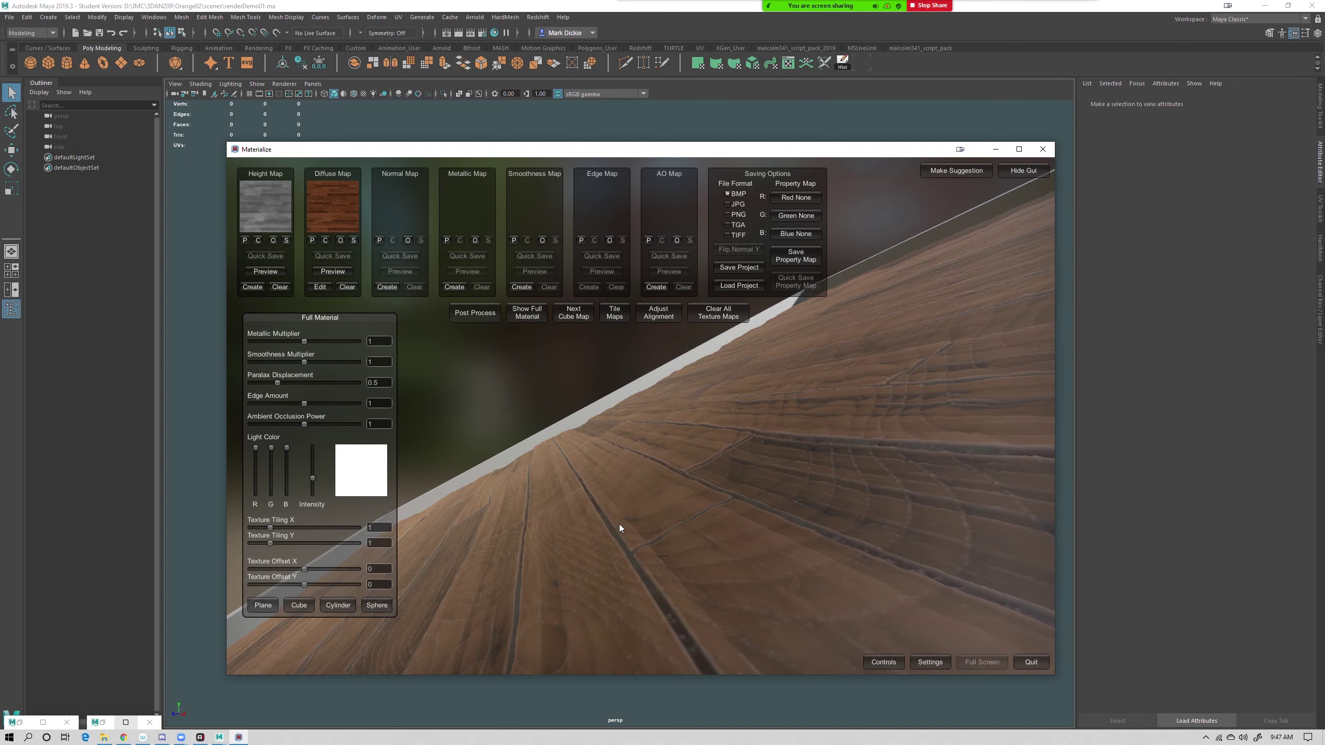
{"action": "left_click_drag", "start_coordinate": [647, 532], "coordinate": [628, 484]}
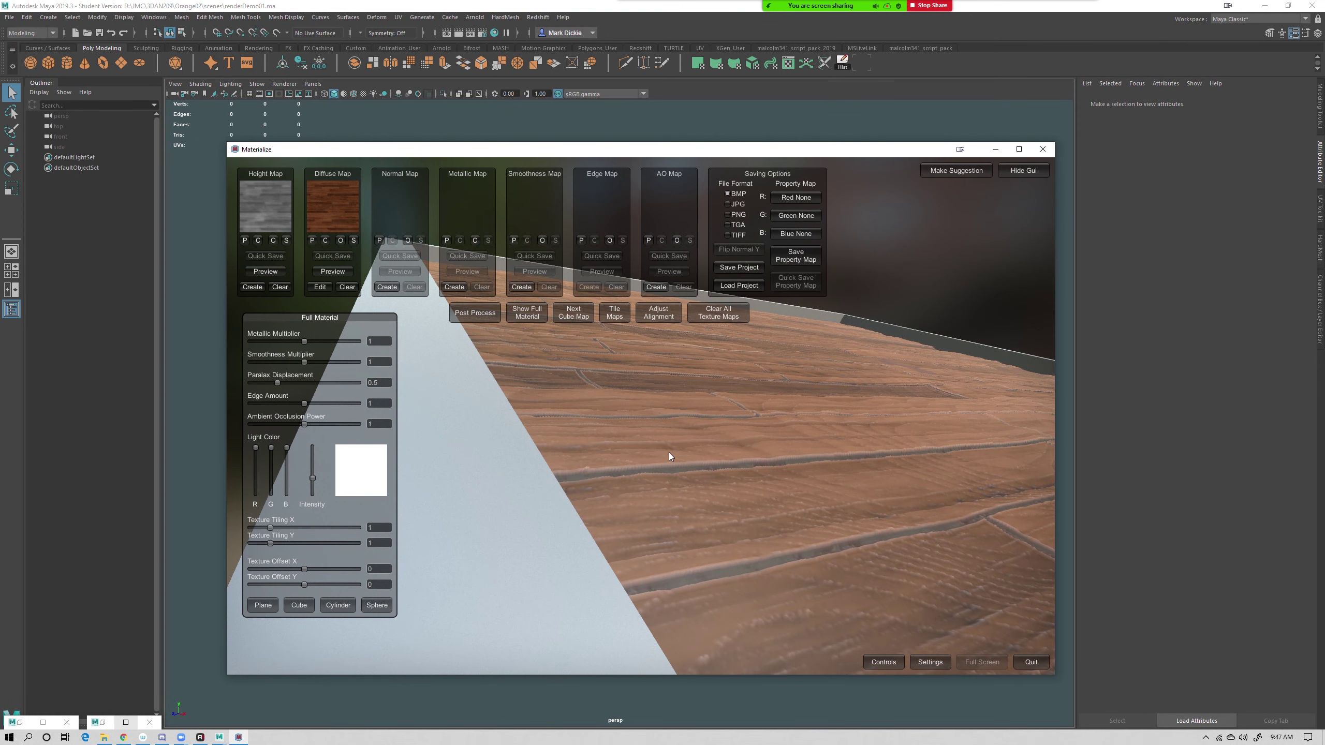
{"action": "left_click_drag", "start_coordinate": [700, 468], "coordinate": [641, 439]}
{"action": "scroll", "coordinate": [642, 439], "scroll_direction": "down", "scroll_amount": 4}
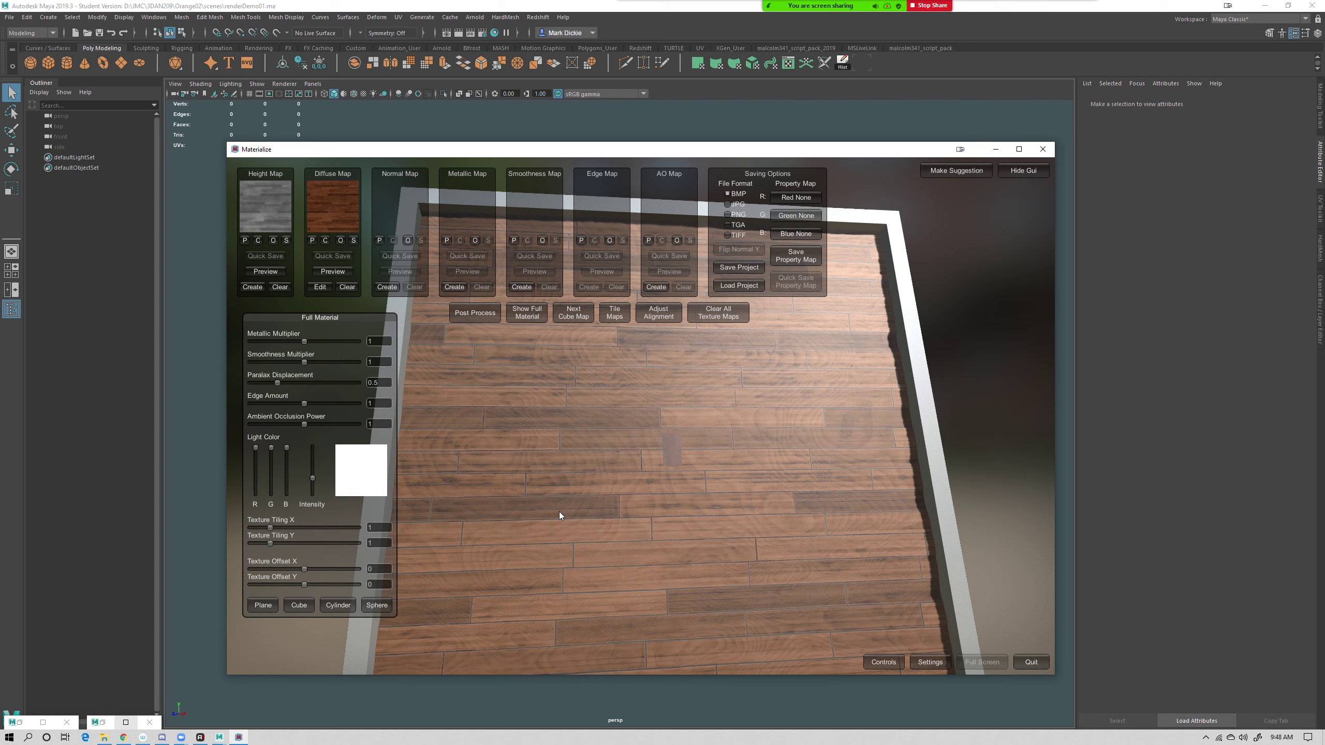
{"action": "right_click_drag", "start_coordinate": [722, 526], "coordinate": [675, 538]}
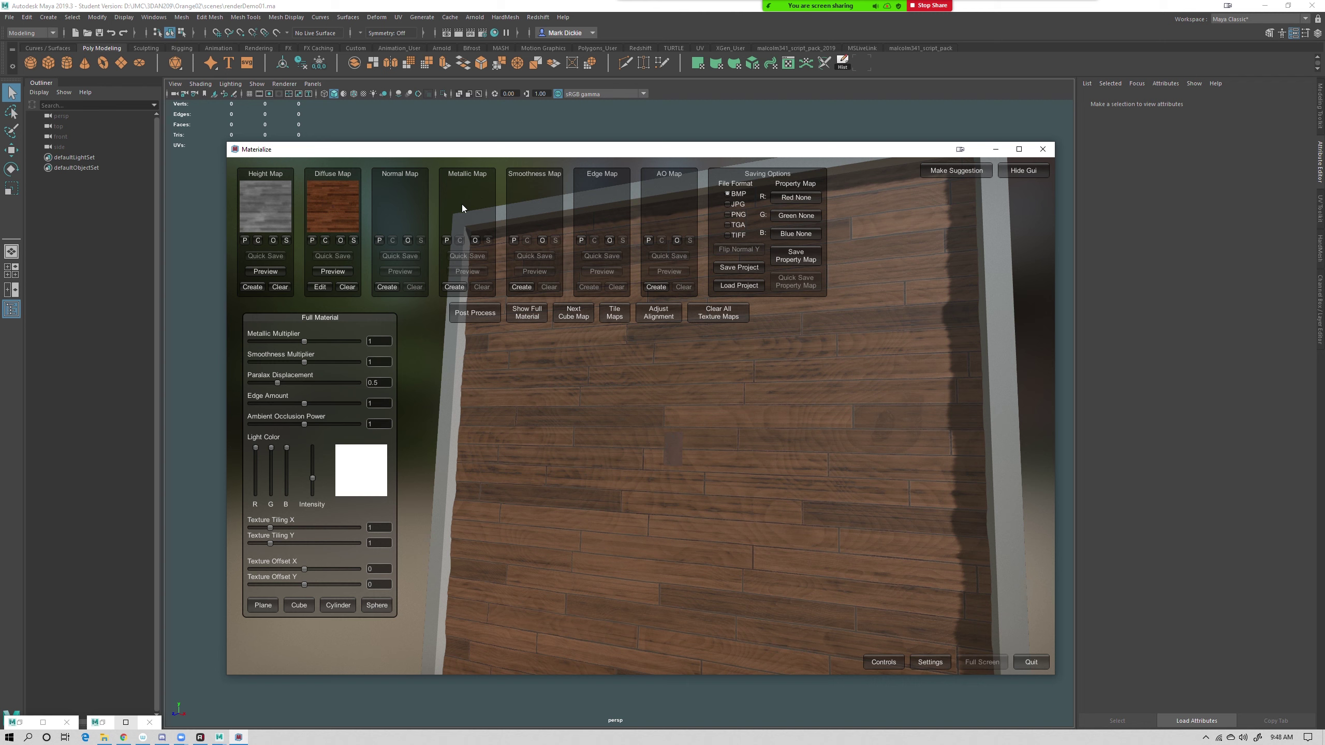
Create a metallic map from the original diffuse with overlay blur size 41, high pass overlay 1.2884 and final contrast 0.7692, and set it as metallic
{"action": "left_click", "coordinate": [455, 288]}
{"action": "left_click_drag", "start_coordinate": [742, 497], "coordinate": [716, 456]}
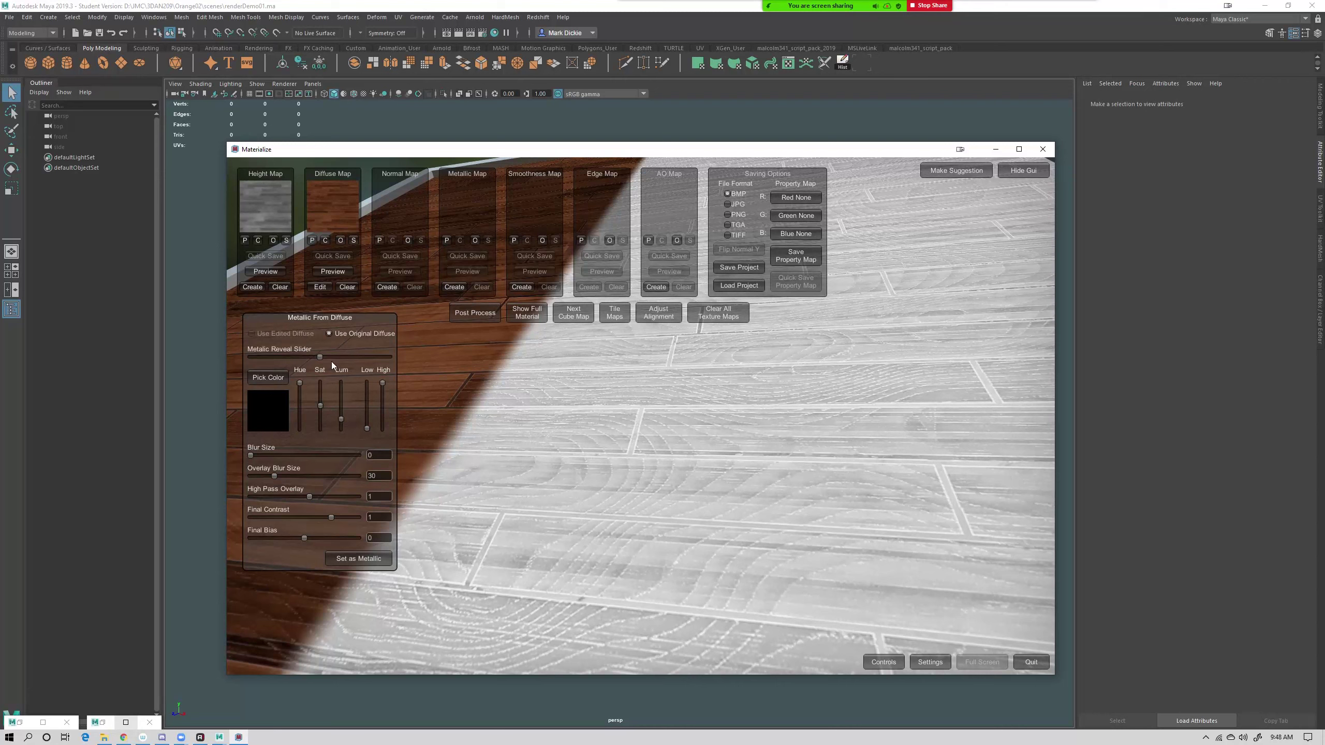
{"action": "left_click", "coordinate": [275, 474]}
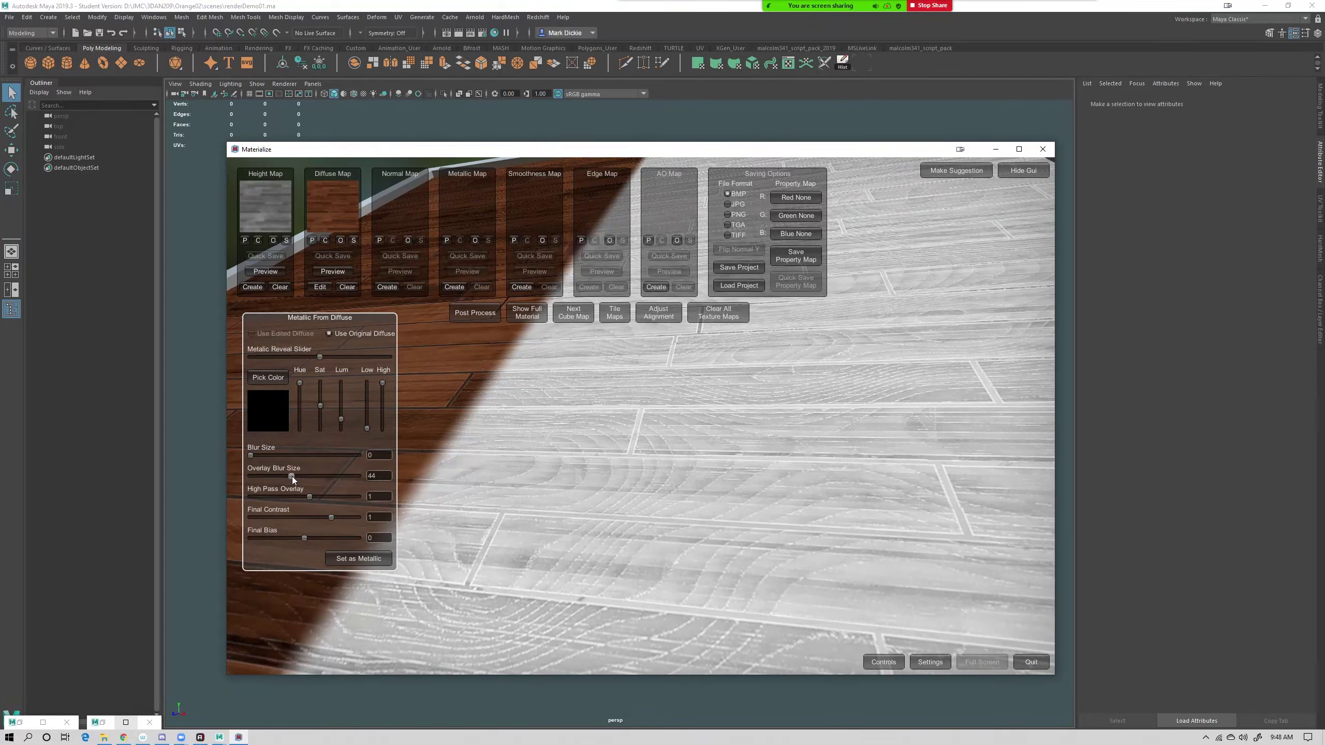
{"action": "left_click_drag", "start_coordinate": [344, 483], "coordinate": [312, 503]}
{"action": "mouse_move", "coordinate": [330, 516]}
{"action": "left_mouse_down"}
{"action": "mouse_move", "coordinate": [350, 517]}
{"action": "mouse_move", "coordinate": [325, 516]}
{"action": "left_mouse_up"}
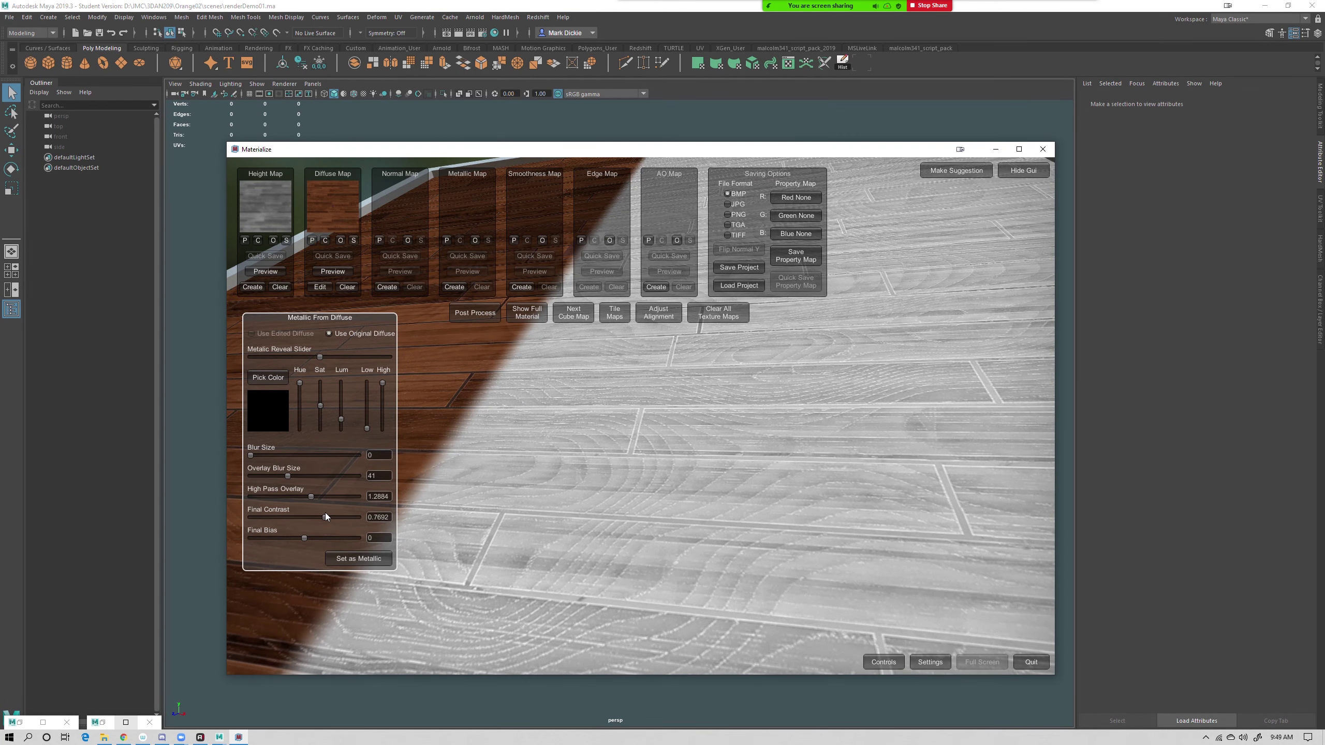
{"action": "left_click", "coordinate": [351, 559]}
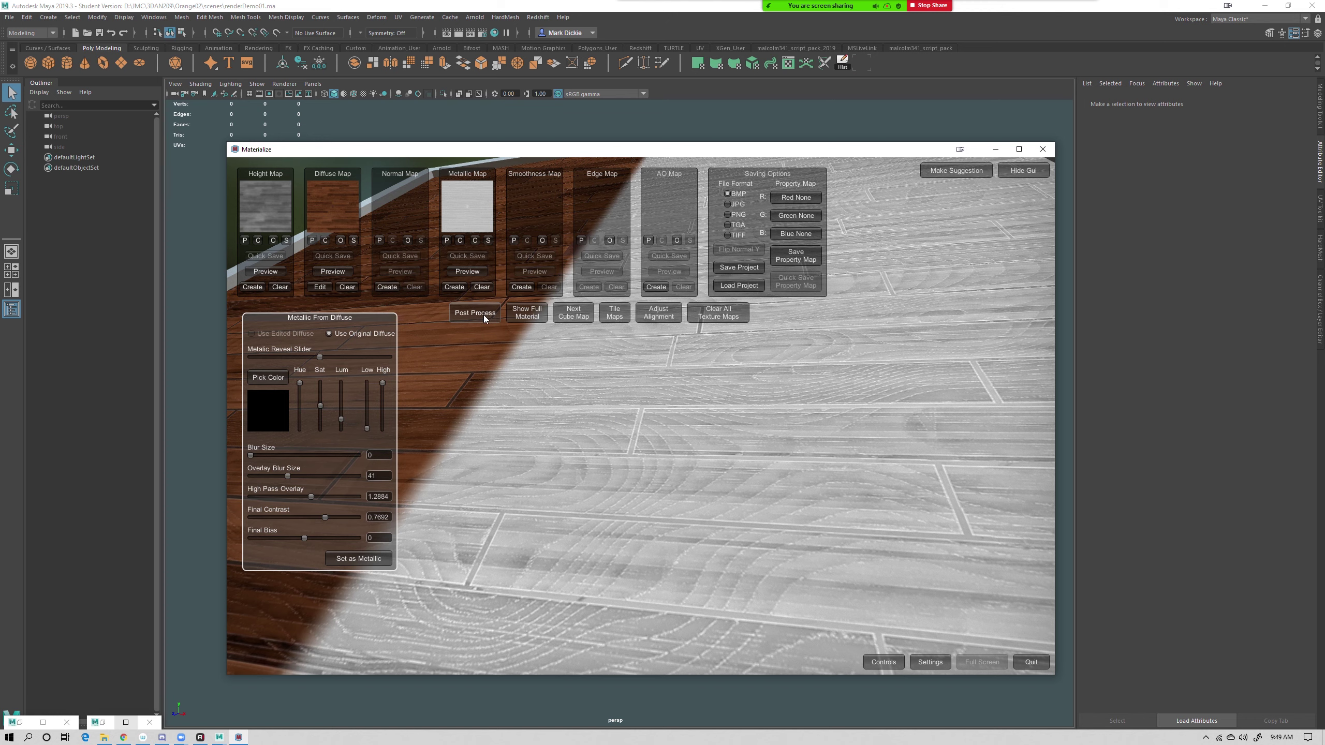
Preview the full material with the metallic map and check how light reflects off the floor
{"action": "left_click", "coordinate": [531, 316]}
{"action": "right_click_drag", "start_coordinate": [696, 462], "coordinate": [632, 448]}
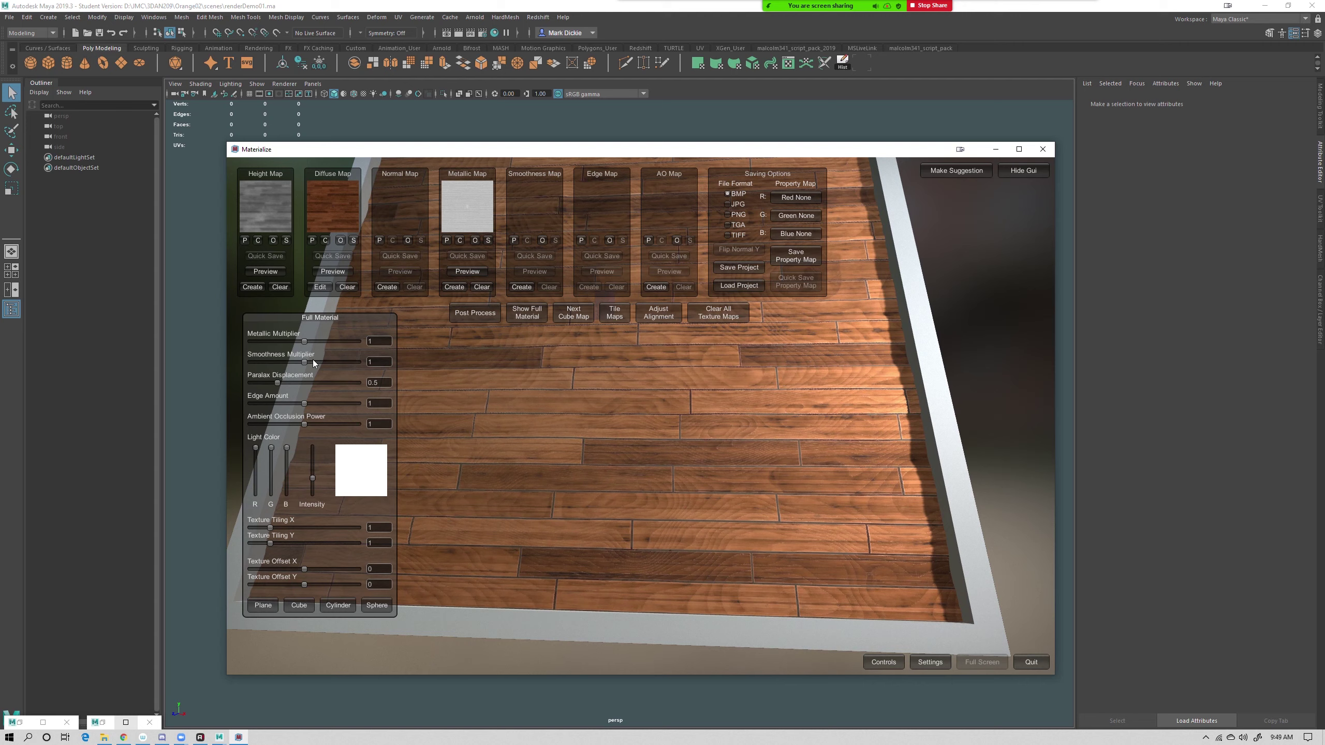
{"action": "right_click_drag", "start_coordinate": [431, 540], "coordinate": [720, 510]}
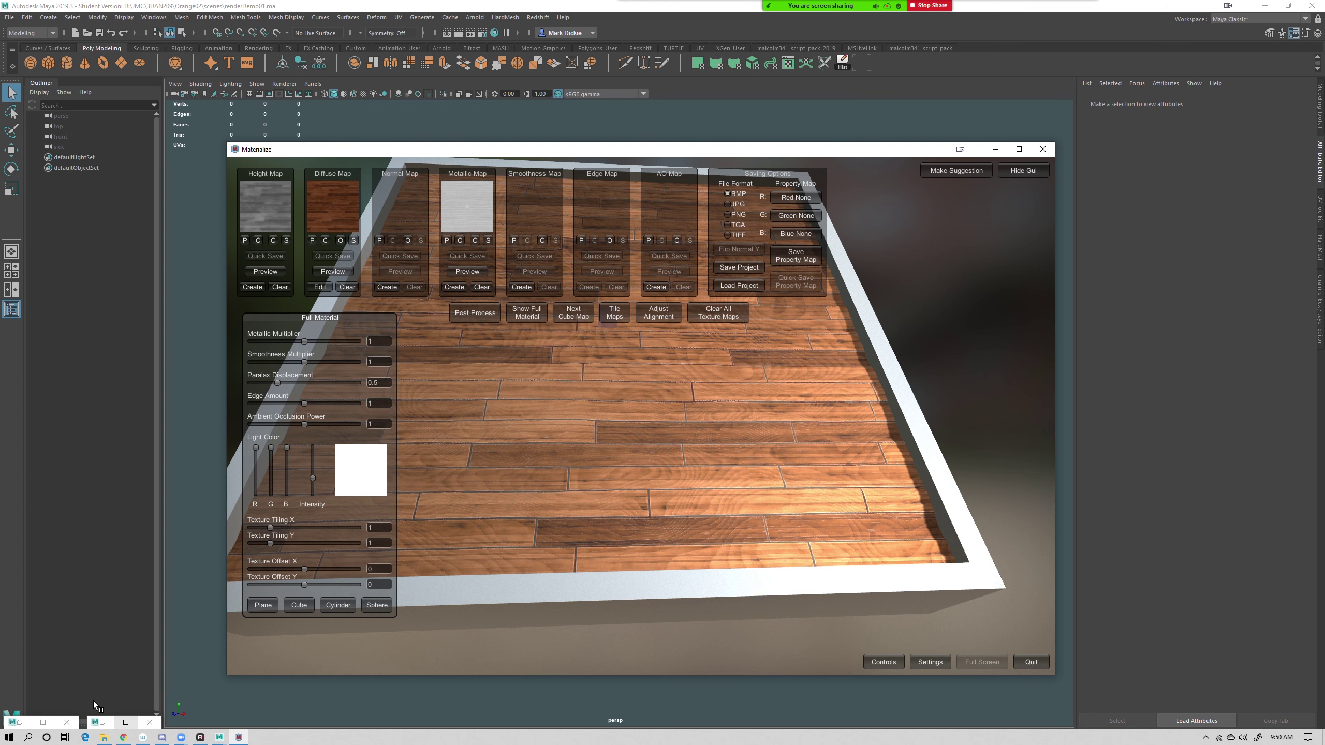
Look inside the Orange02 project's images folder in File Explorer, and switch back to Materialize
{"action": "left_click", "coordinate": [103, 738]}
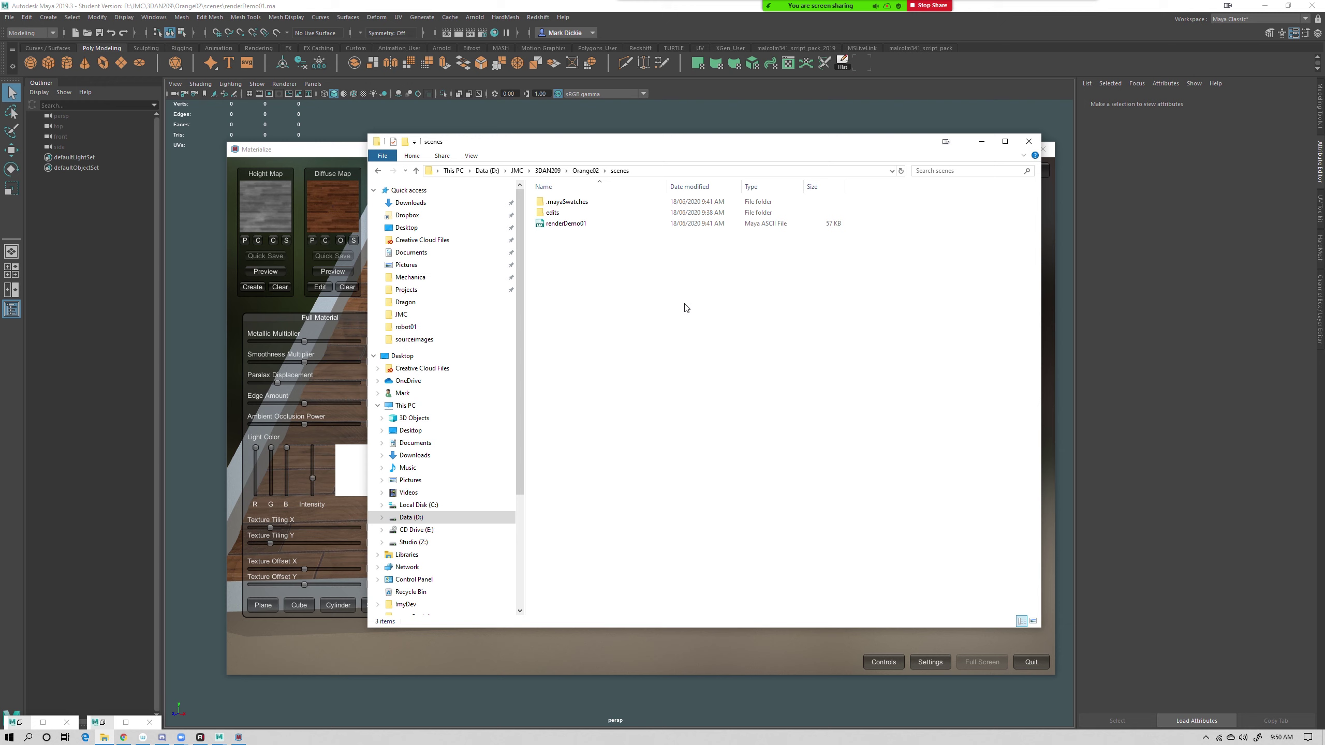
{"action": "left_click", "coordinate": [585, 172]}
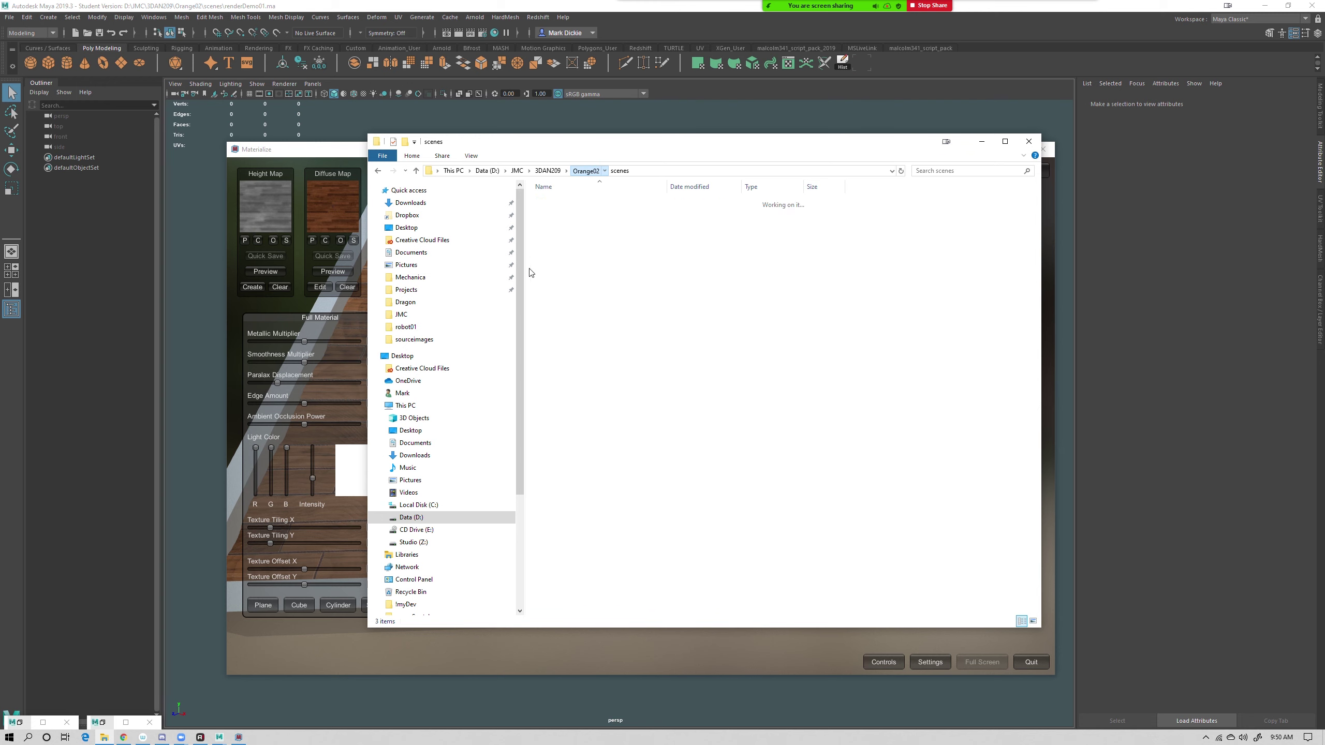
{"action": "left_click", "coordinate": [556, 256]}
{"action": "double_click", "coordinate": [556, 256]}
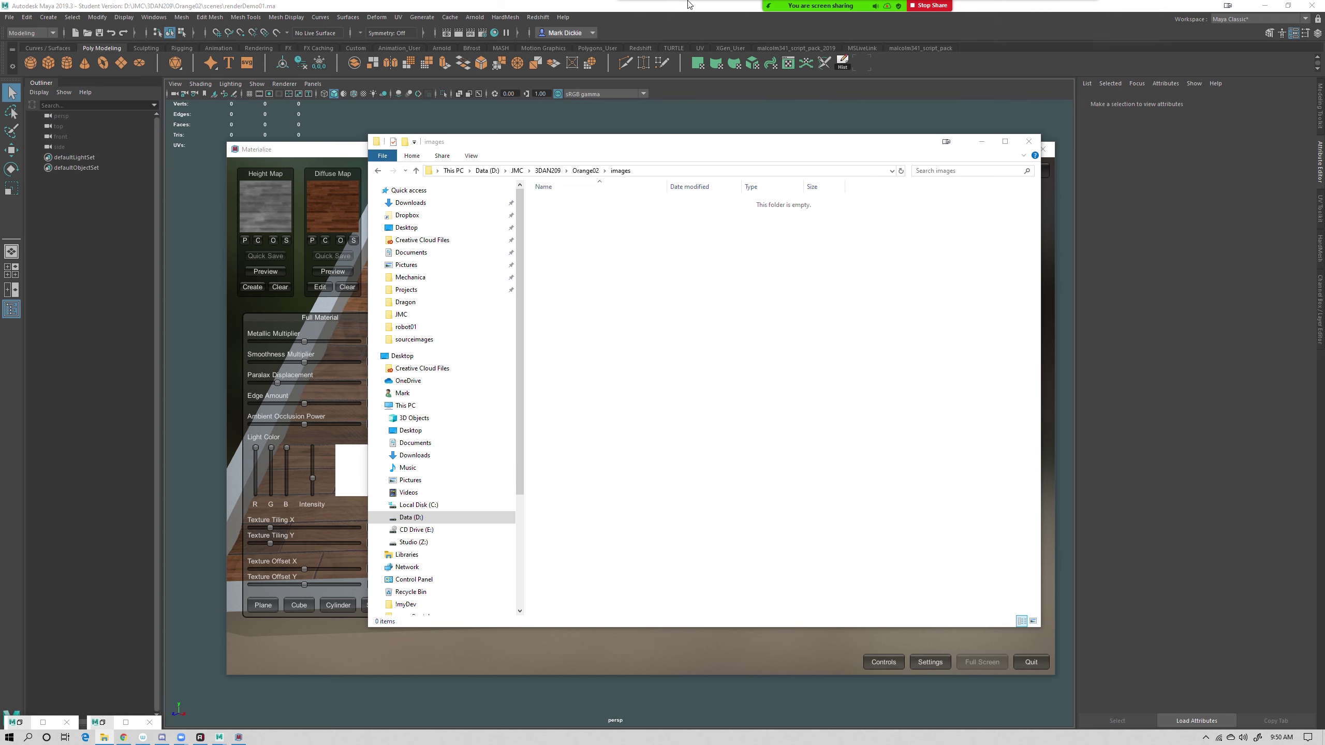
{"action": "left_click", "coordinate": [337, 151]}
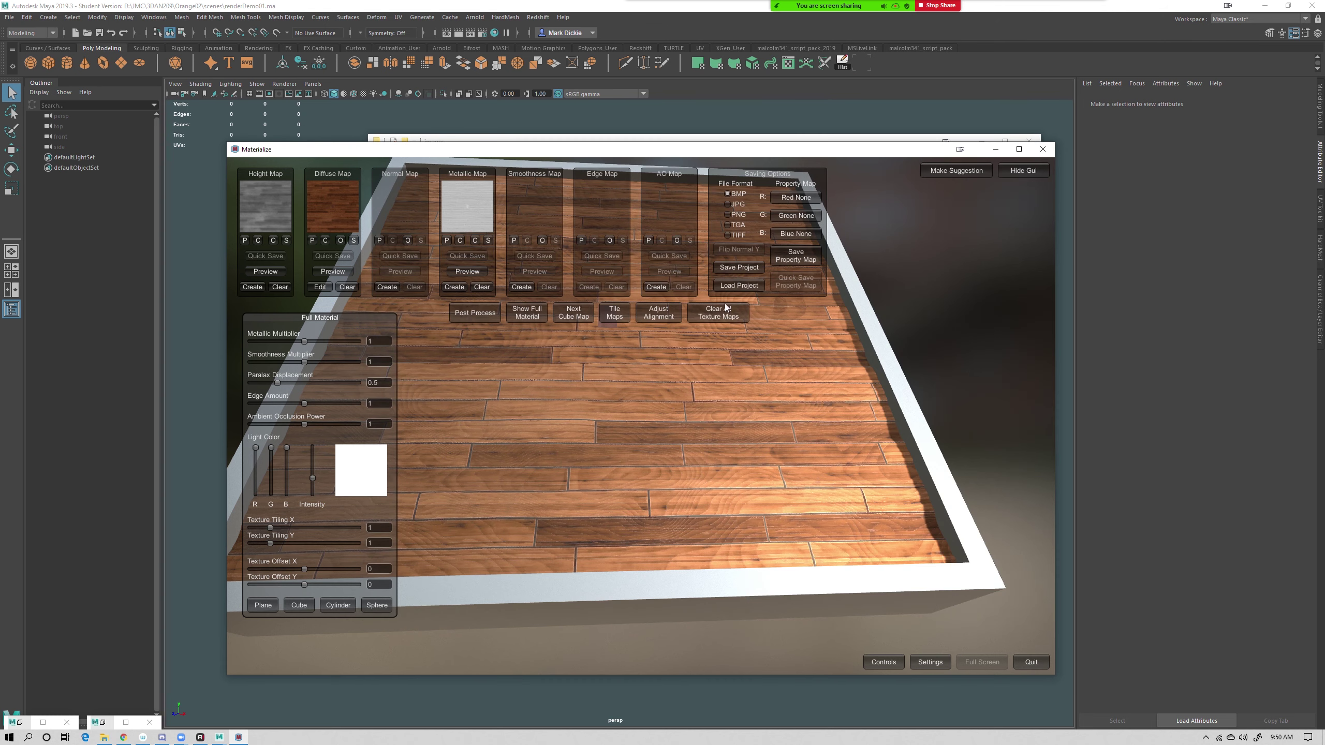
Save the Materialize project as floor01 in the Orange02 project's sourceimages folder
{"action": "left_click", "coordinate": [728, 268]}
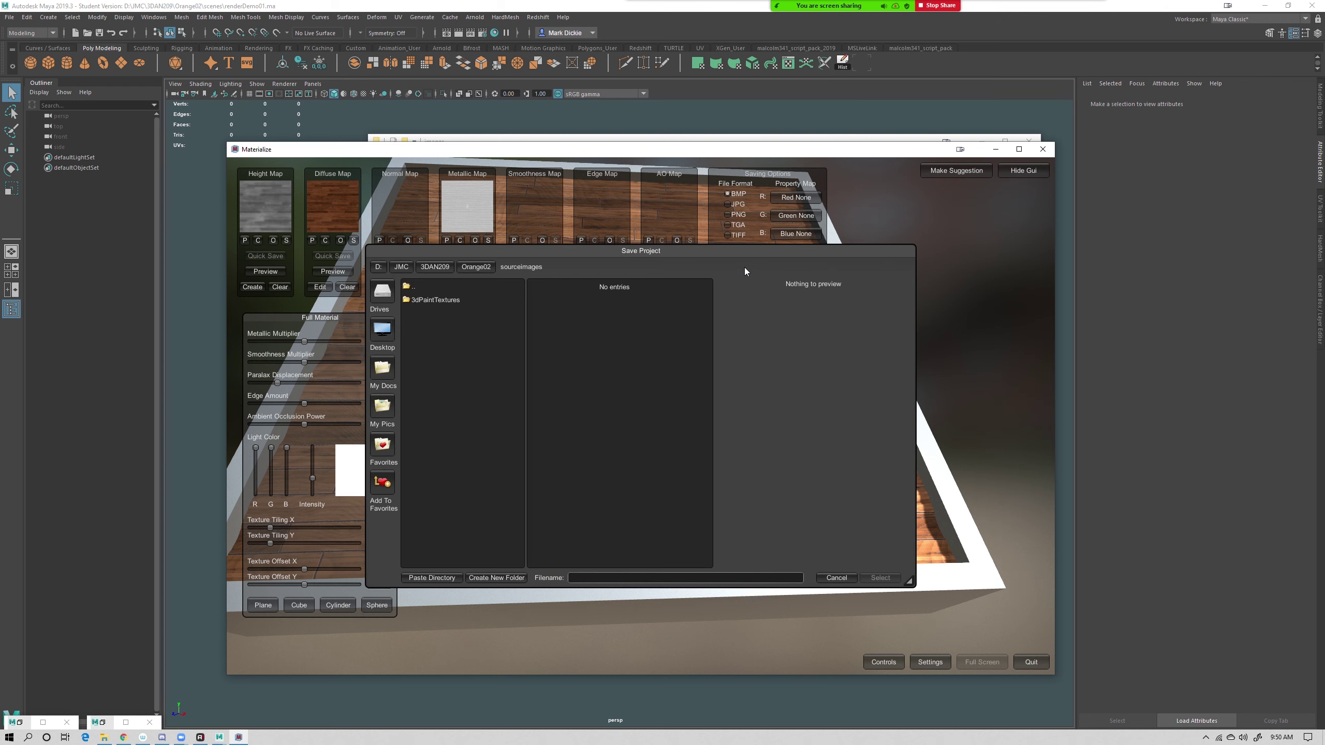
{"action": "left_click", "coordinate": [411, 288]}
{"action": "left_click", "coordinate": [421, 367]}
{"action": "left_click", "coordinate": [414, 287]}
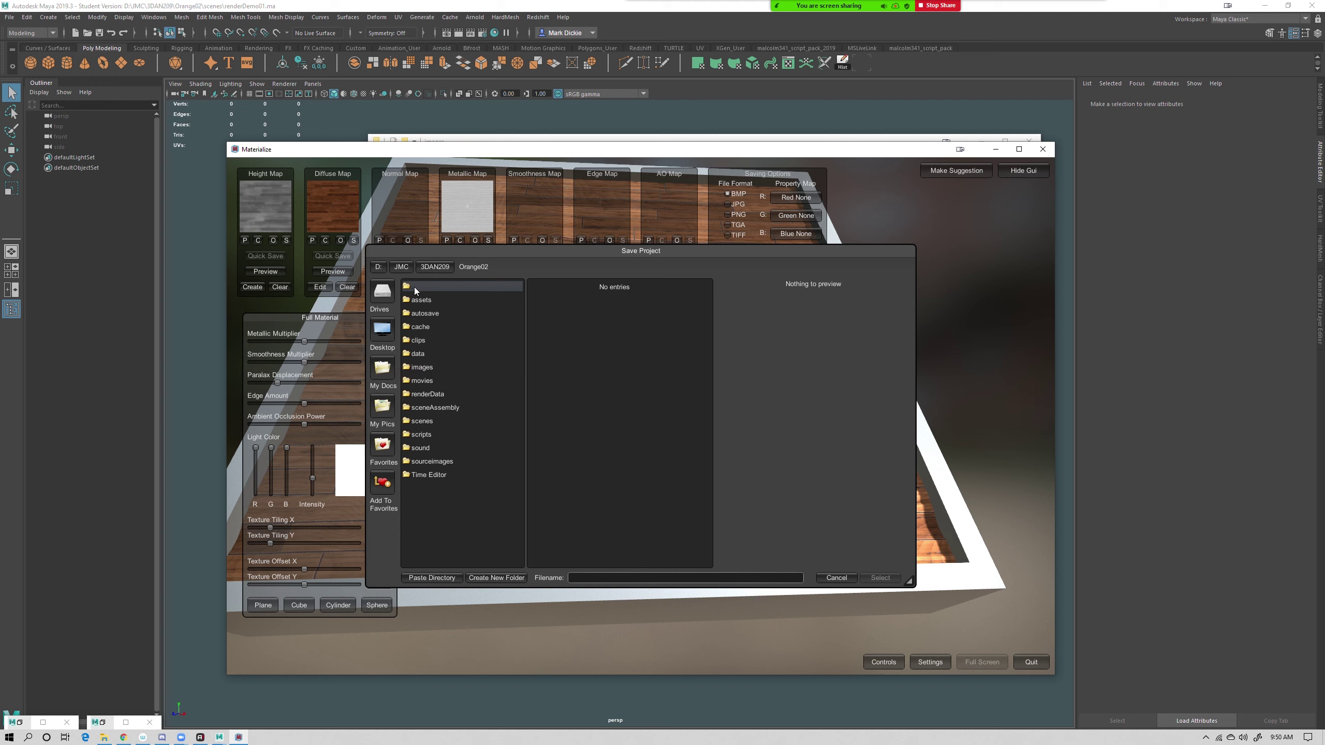
{"action": "left_click", "coordinate": [426, 461]}
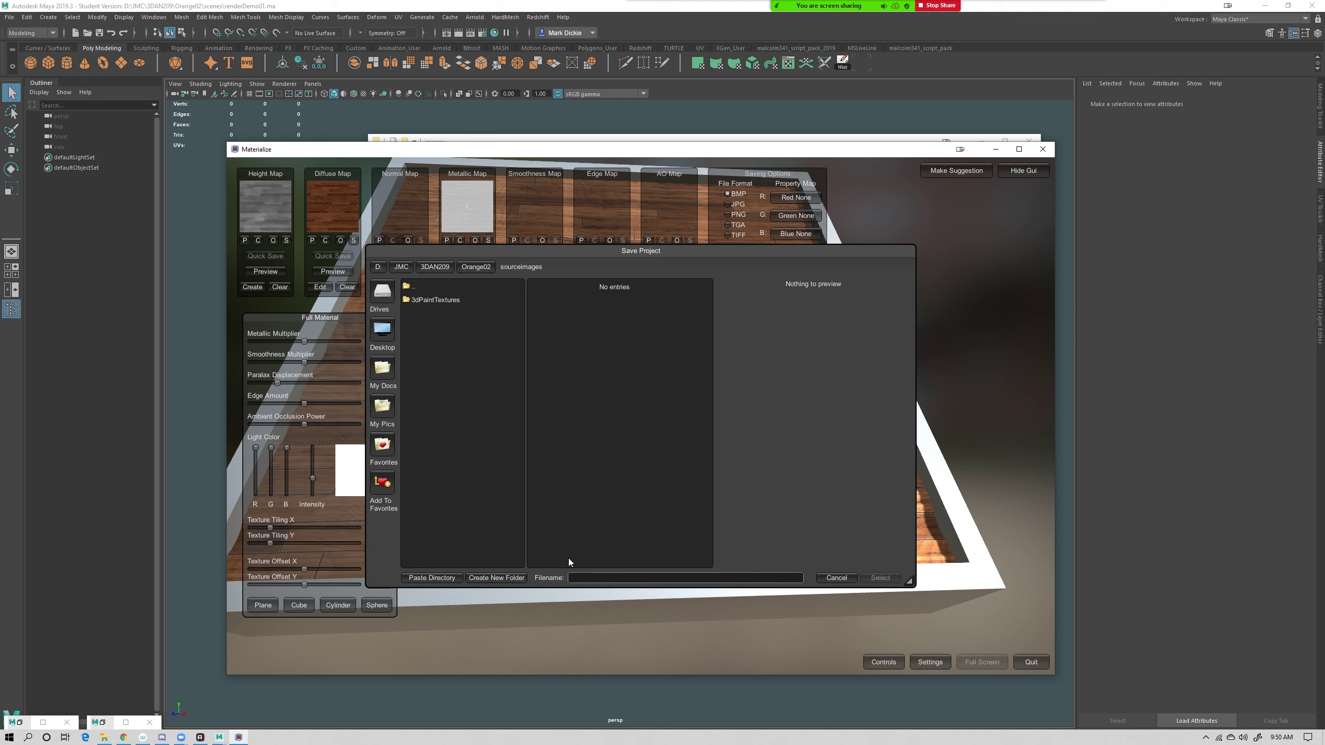
{"action": "left_click", "coordinate": [598, 579]}
{"action": "type", "text": "t"}
{"action": "type", "text": "loor01"}
{"action": "left_click", "coordinate": [880, 578]}
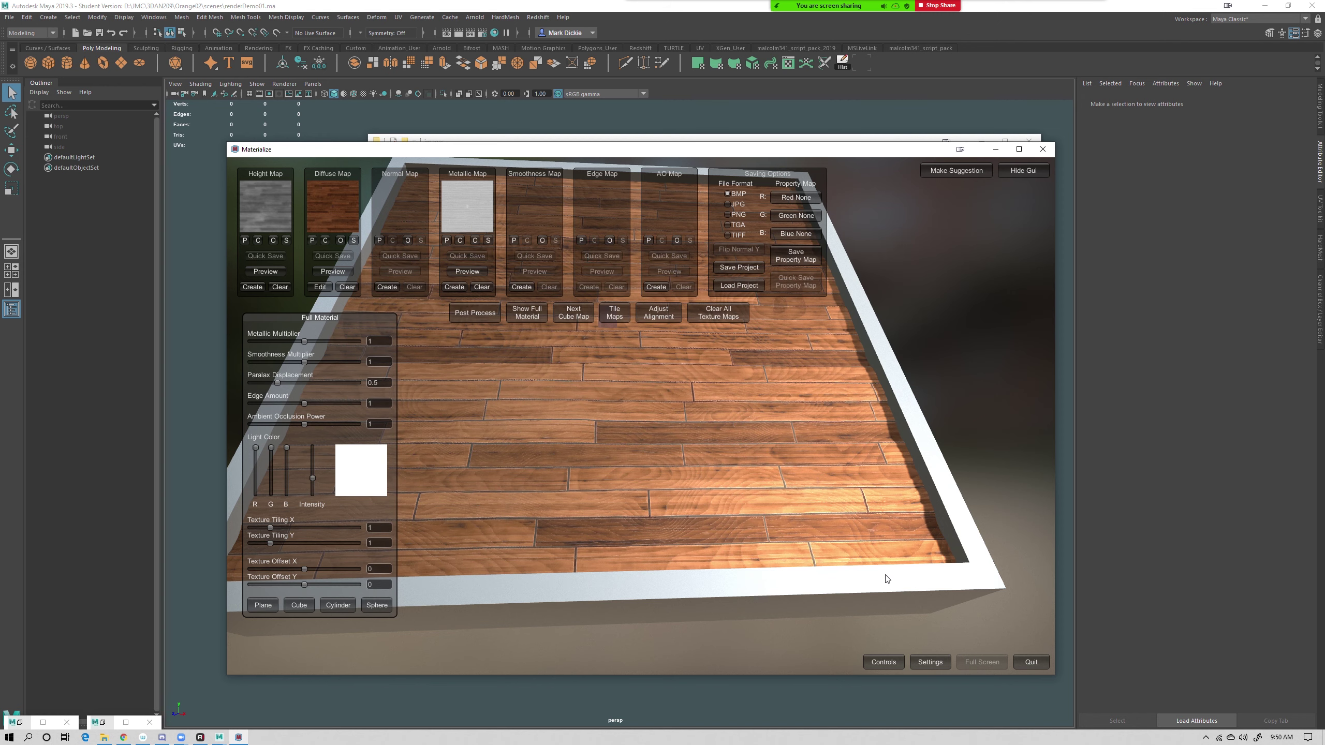
Switch to File Explorer and examine the saved floor01 project and map files in the Orange02 sourceimages folder
{"action": "left_click", "coordinate": [104, 737]}
{"action": "left_click", "coordinate": [585, 170]}
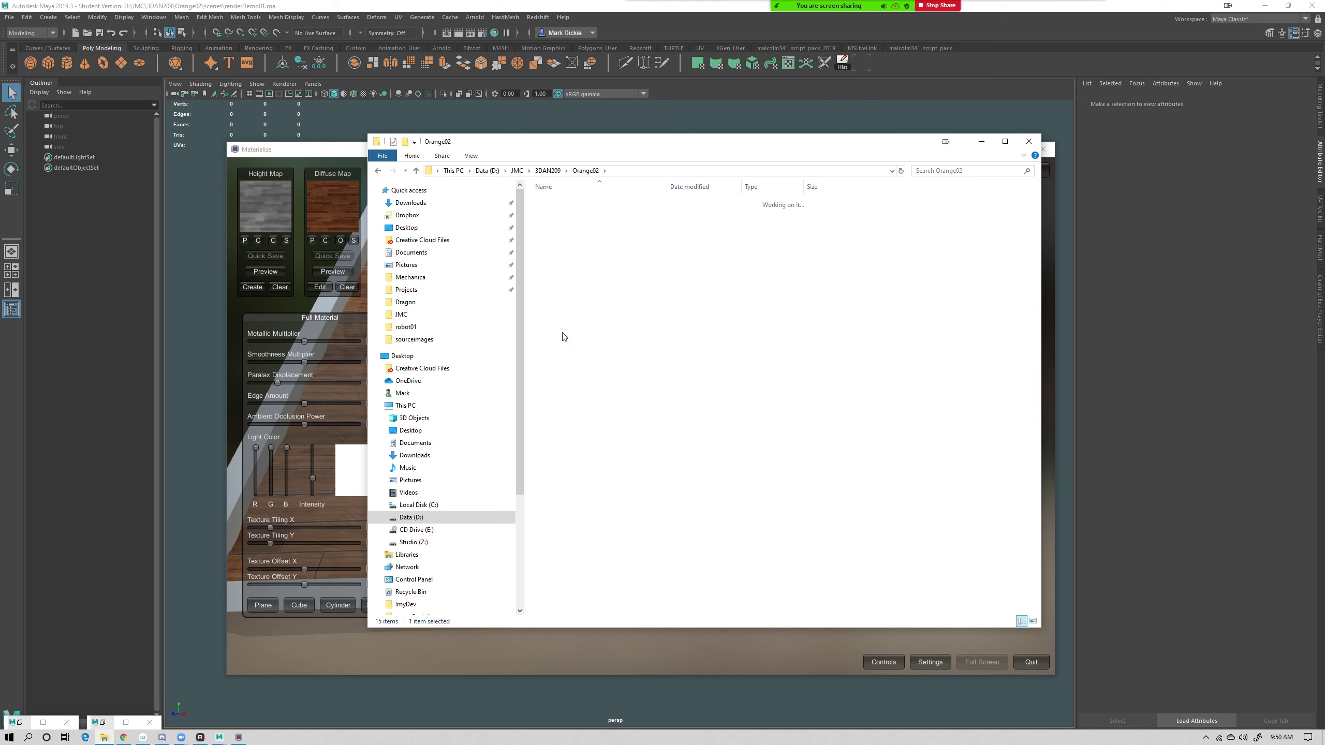
{"action": "left_click", "coordinate": [608, 222]}
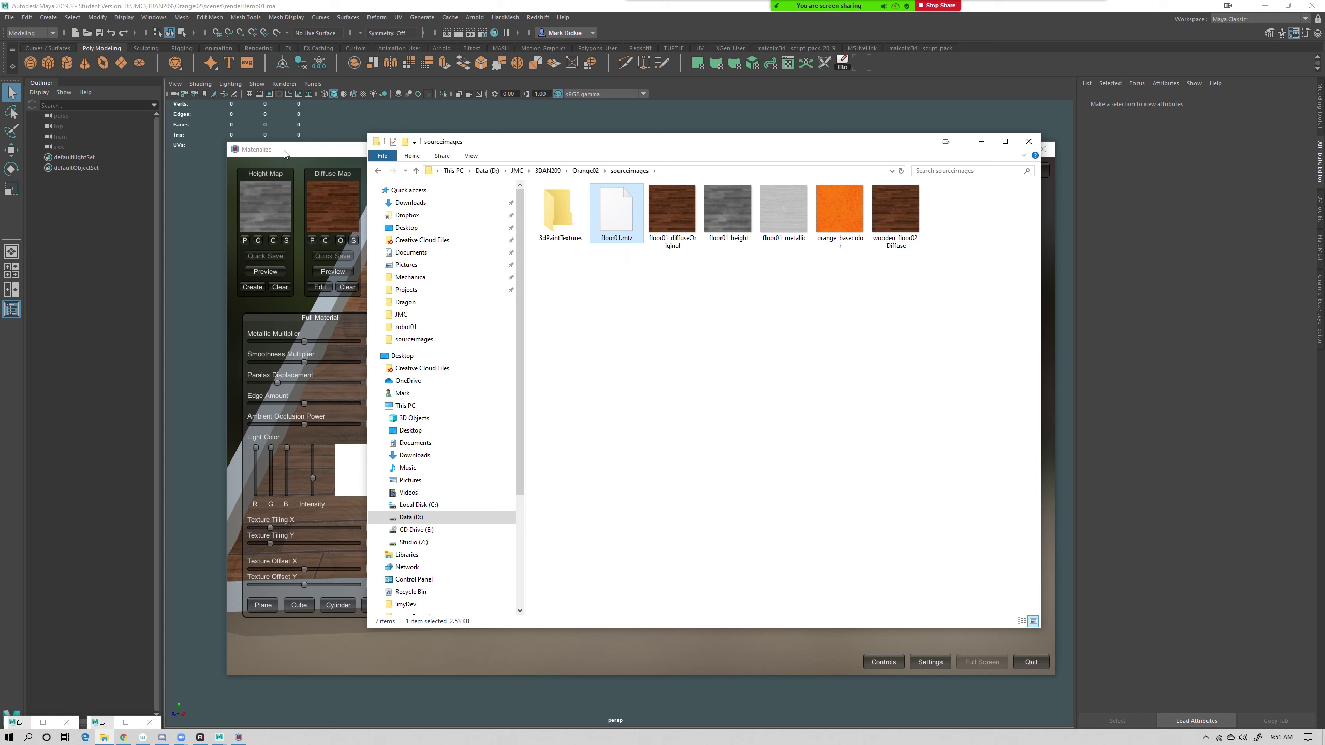
{"action": "left_click", "coordinate": [899, 215]}
{"action": "left_click", "coordinate": [666, 219]}
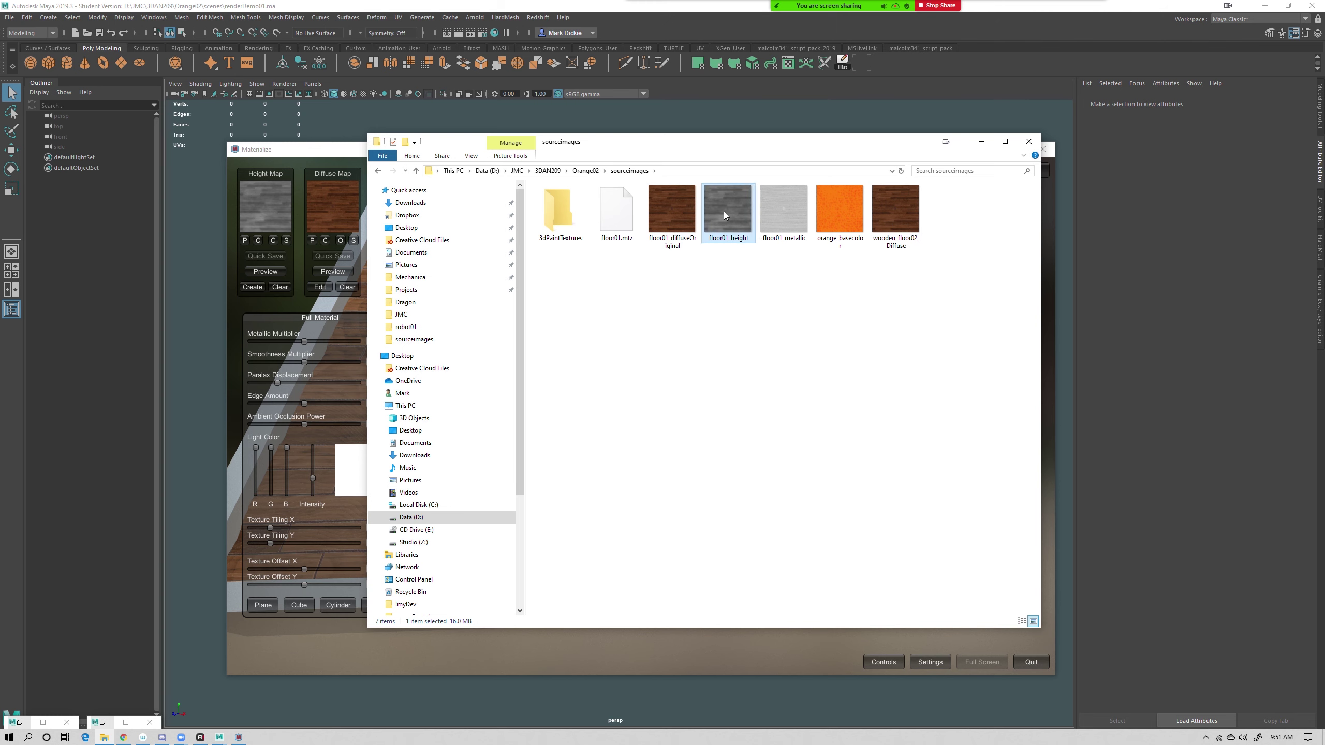
Switch back to Materialize, clear all texture maps, and load orange_basecolor.png as the diffuse map
{"action": "left_click", "coordinate": [772, 234]}
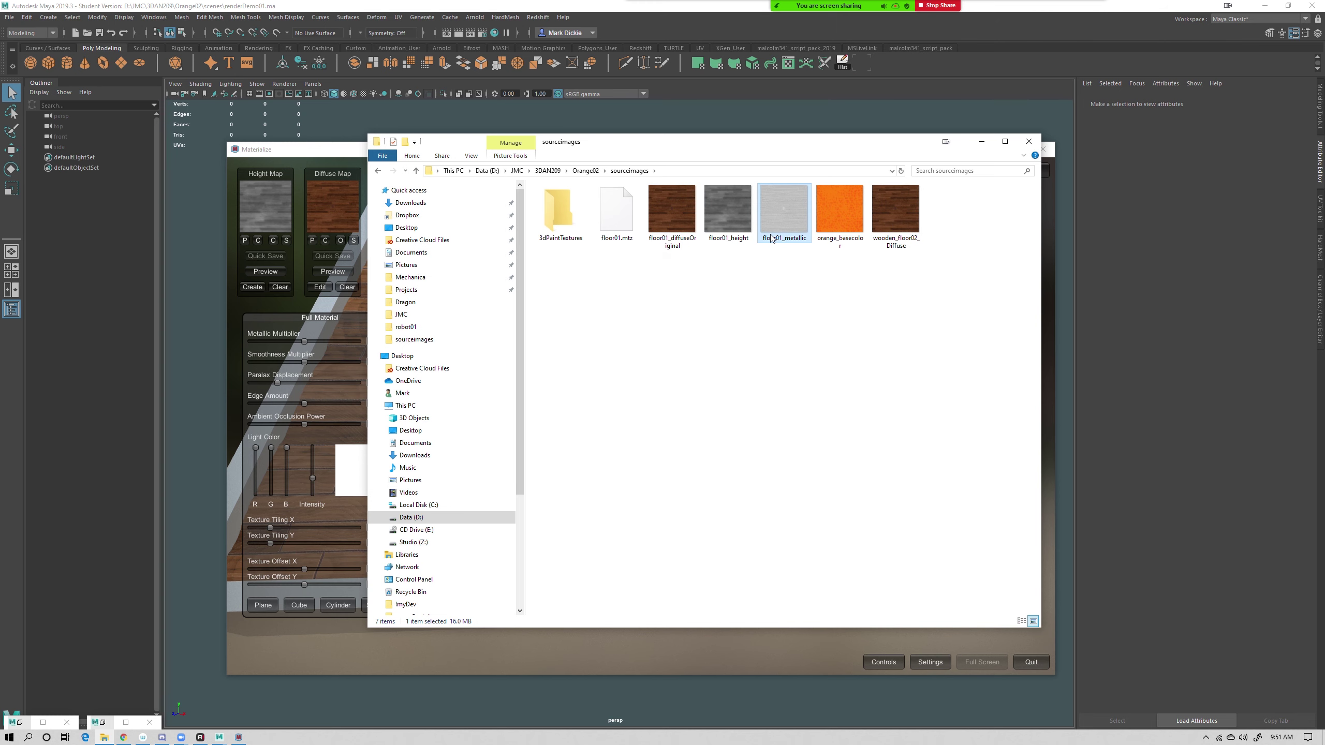
{"action": "left_click", "coordinate": [358, 151]}
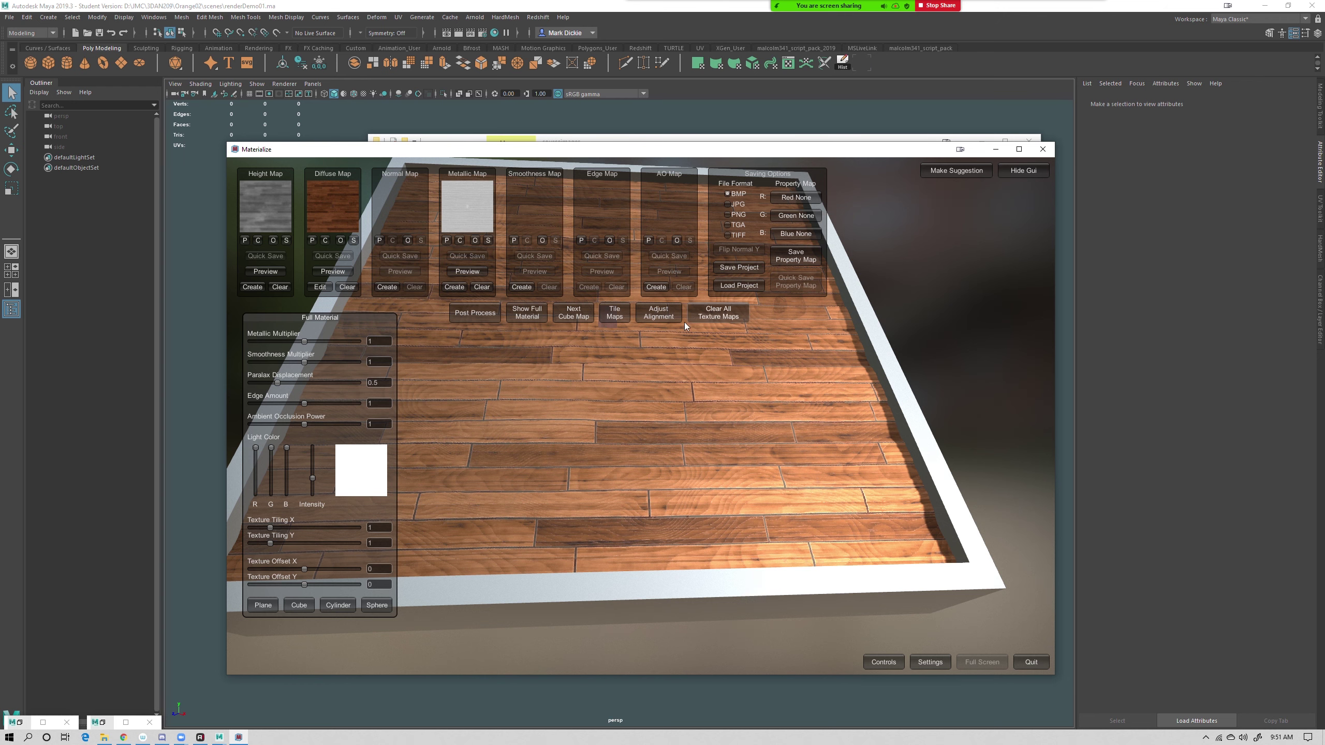
{"action": "left_click", "coordinate": [712, 314]}
{"action": "left_click", "coordinate": [707, 354]}
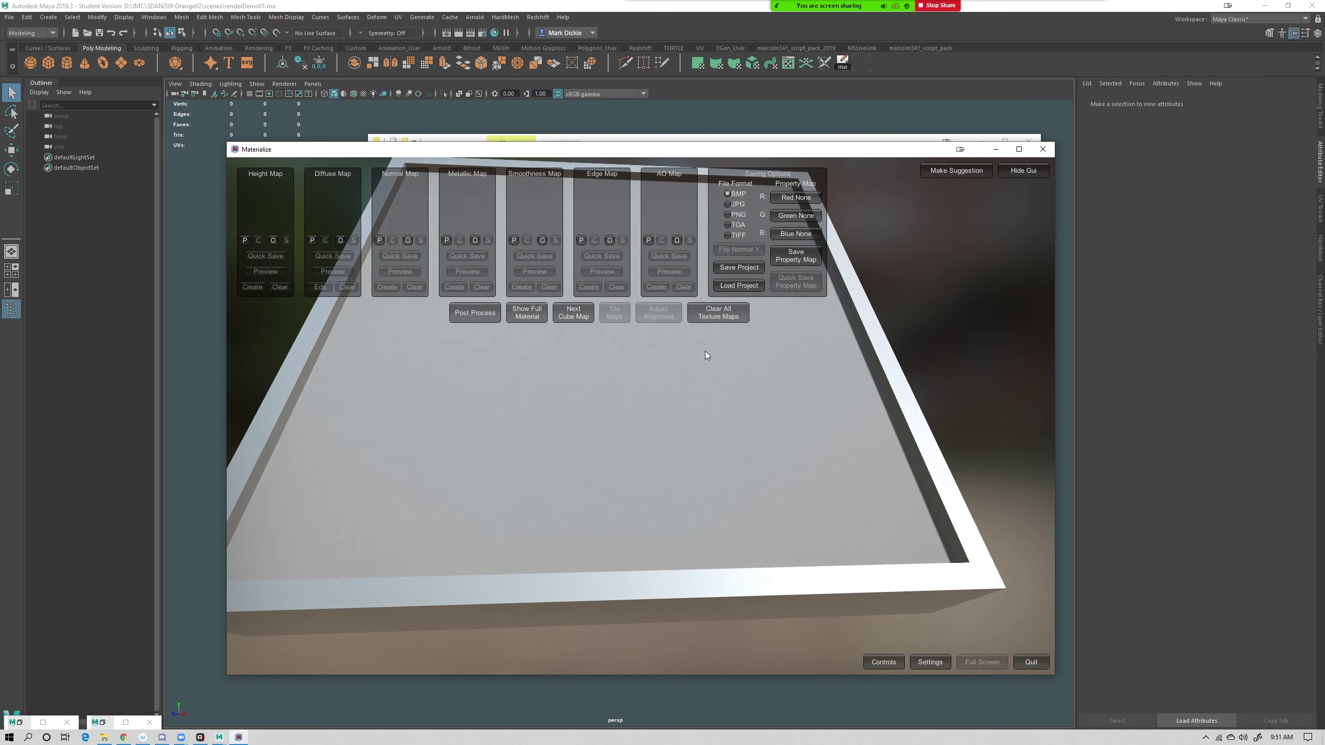
{"action": "left_click", "coordinate": [340, 240]}
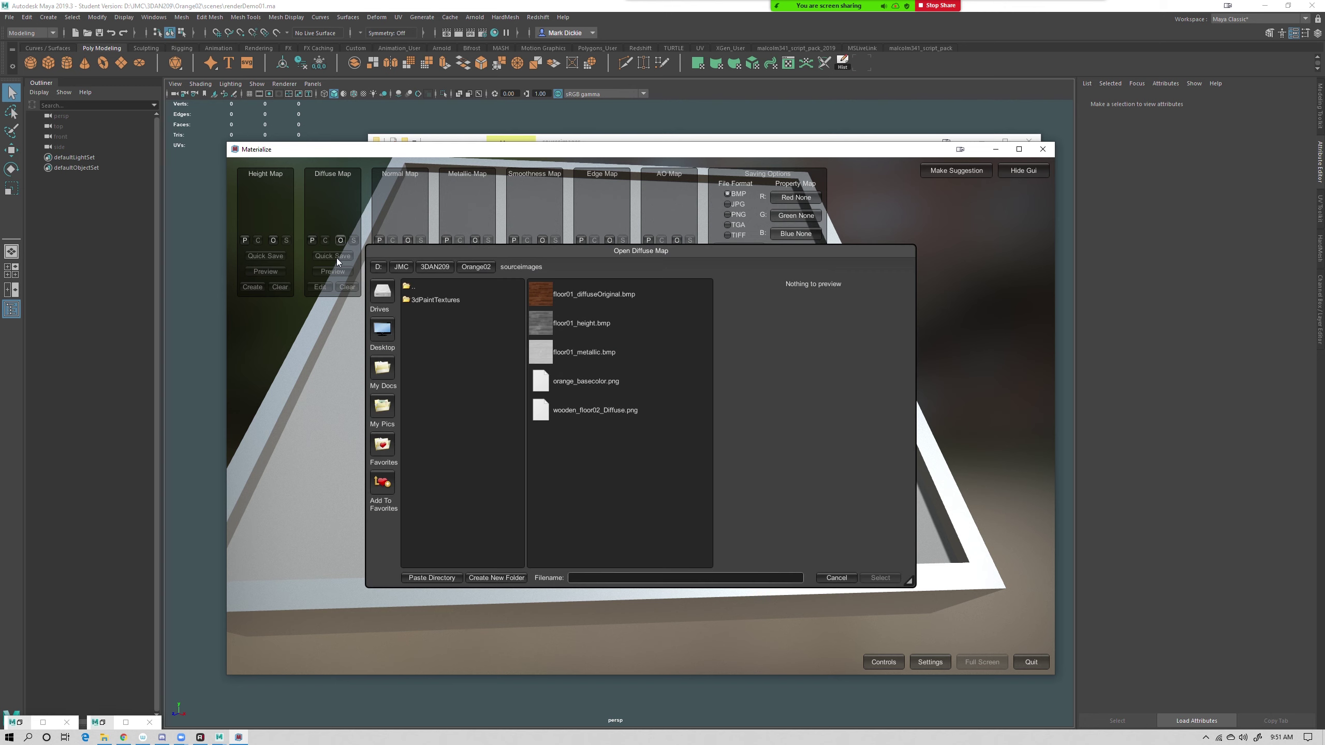
{"action": "left_click", "coordinate": [593, 380]}
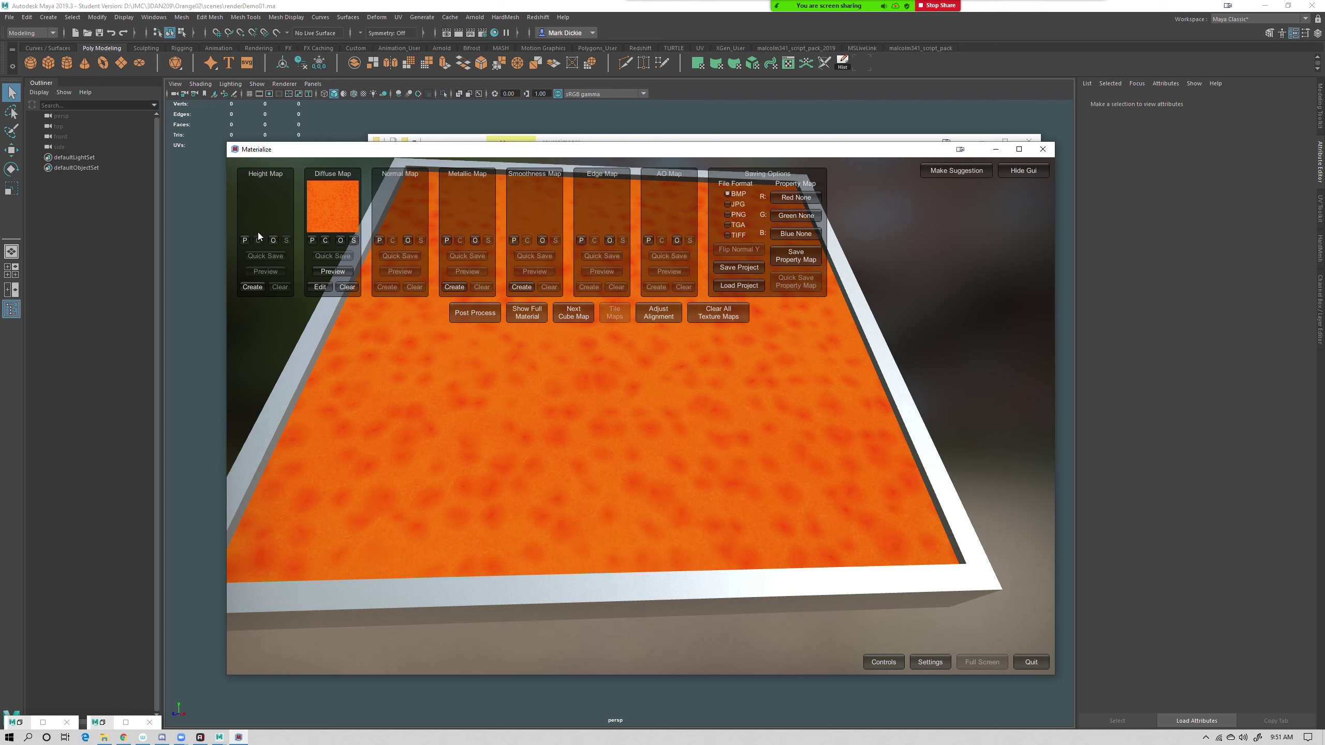
Generate the orange height map from the diffuse with final gain -0.375, final contrast 5.25 and final bias 0.0288
{"action": "left_click", "coordinate": [253, 288]}
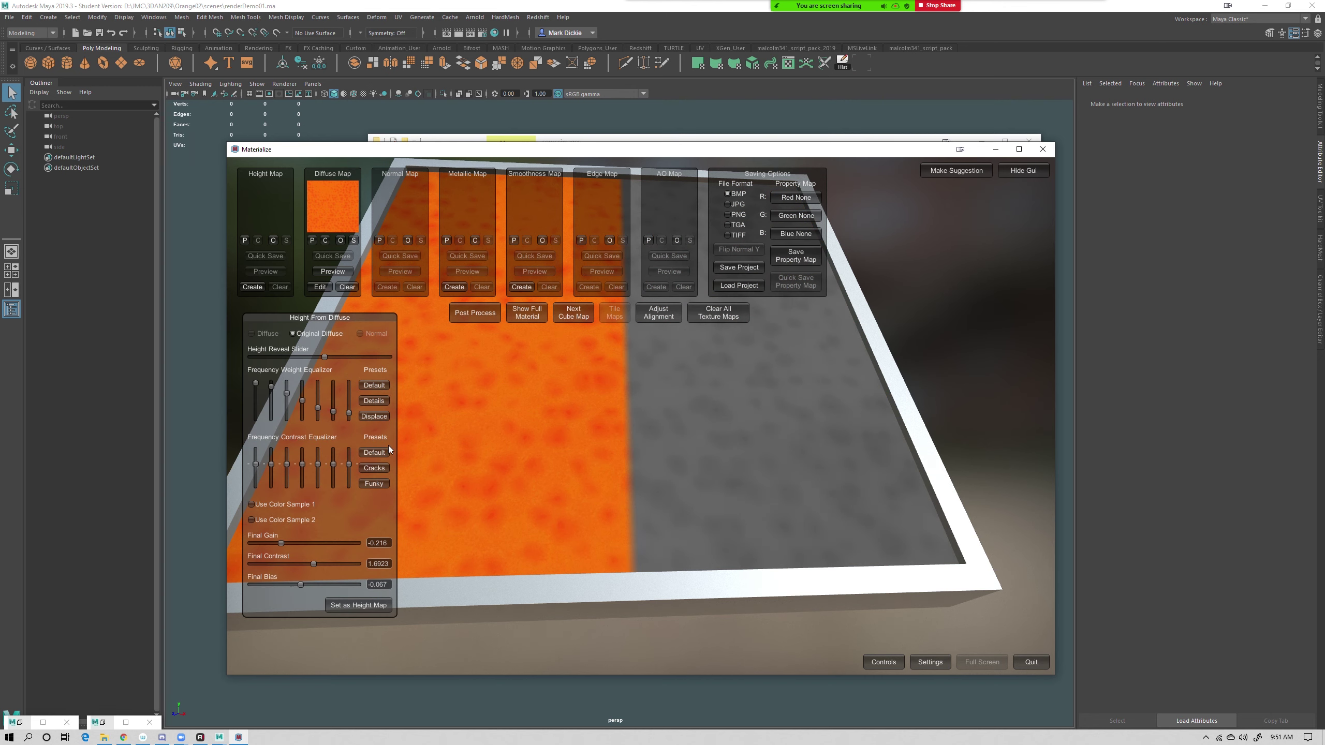
{"action": "right_click_drag", "start_coordinate": [1008, 470], "coordinate": [965, 513]}
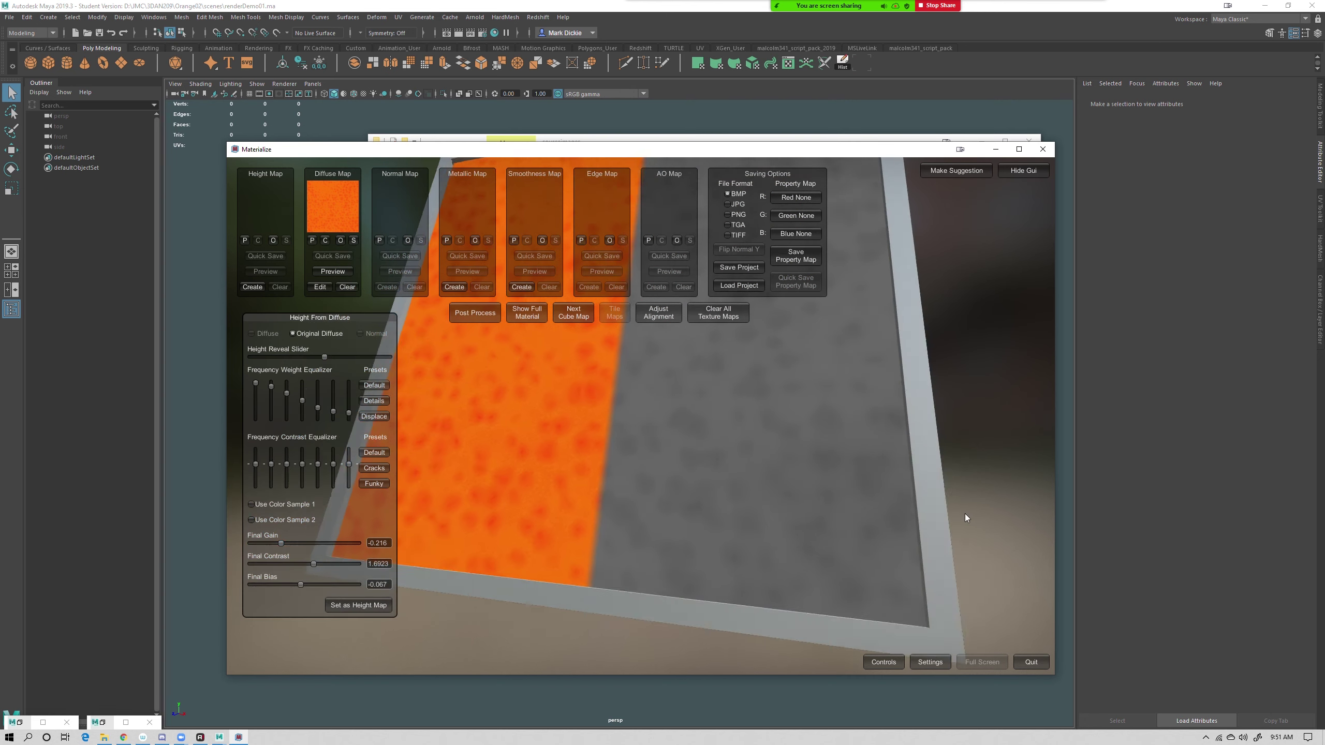
{"action": "mouse_move", "coordinate": [314, 561]}
{"action": "left_mouse_down"}
{"action": "mouse_move", "coordinate": [294, 559]}
{"action": "mouse_move", "coordinate": [331, 564]}
{"action": "left_mouse_up"}
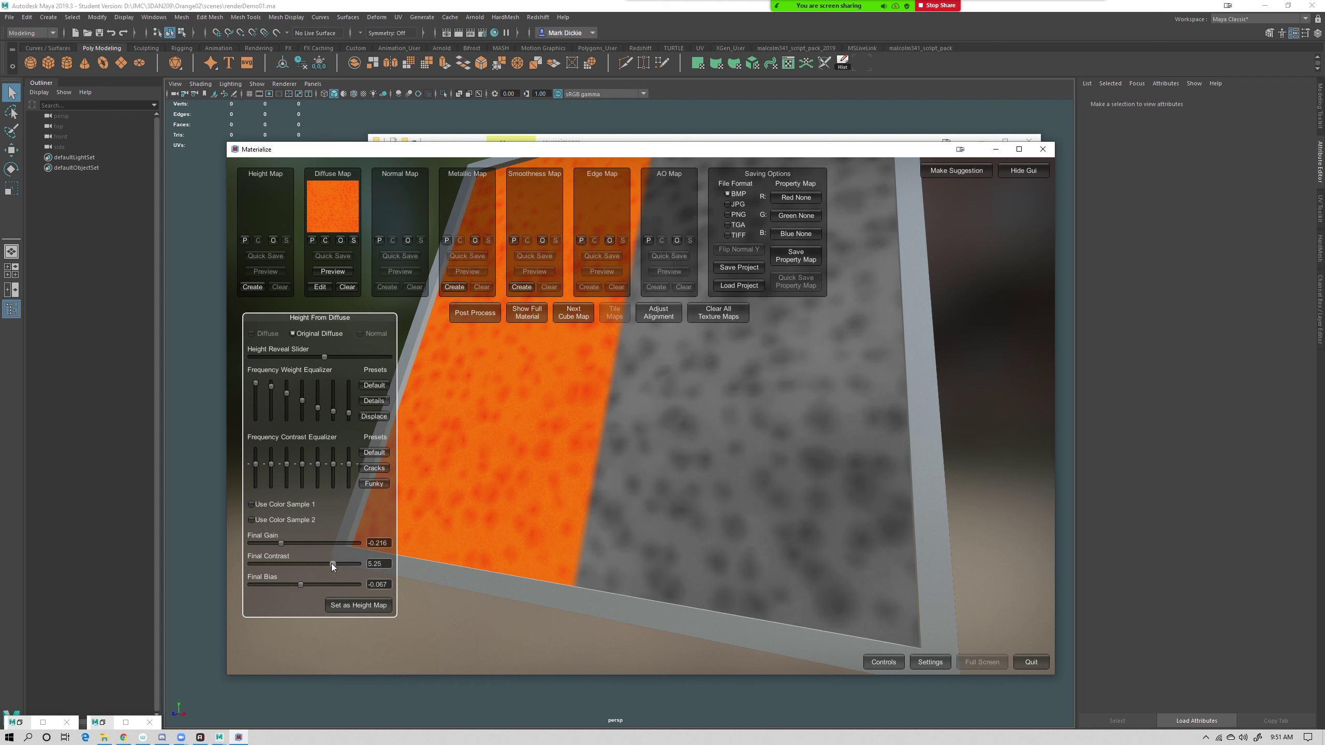
{"action": "left_click_drag", "start_coordinate": [285, 544], "coordinate": [322, 584]}
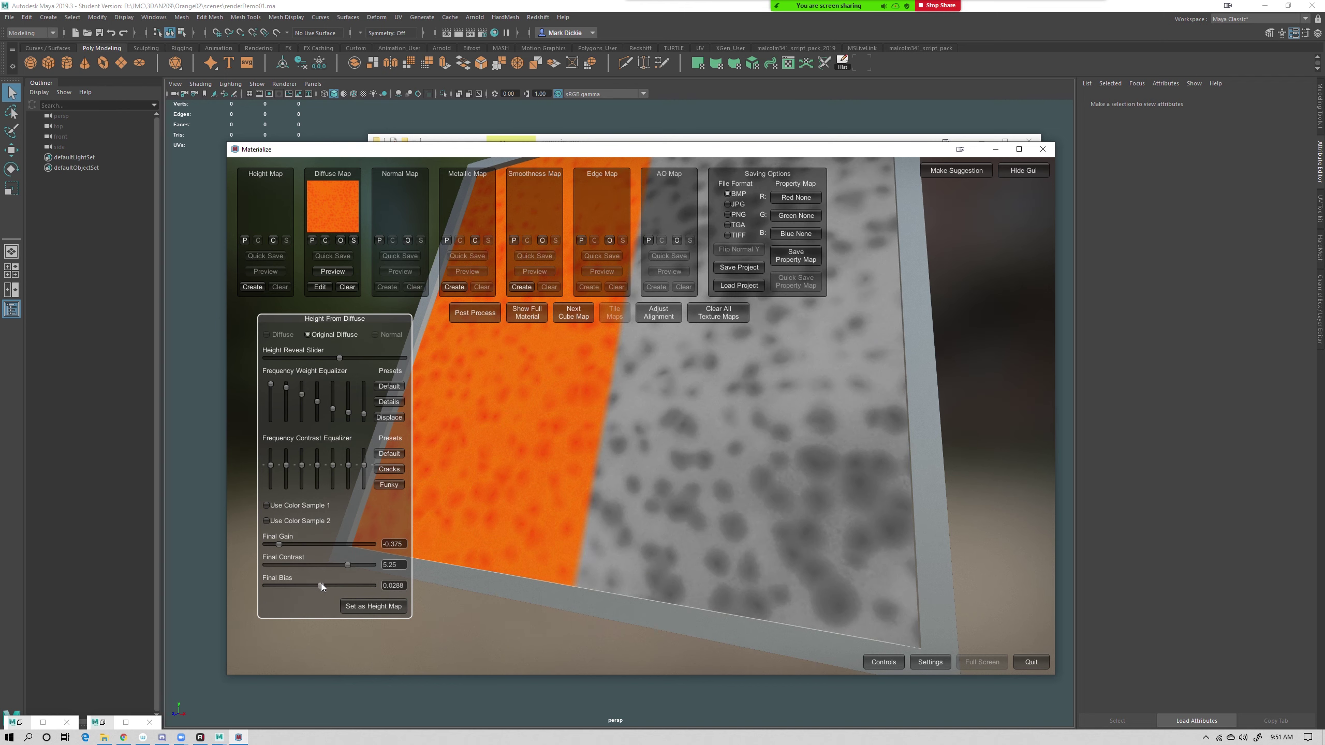
{"action": "left_click", "coordinate": [369, 607]}
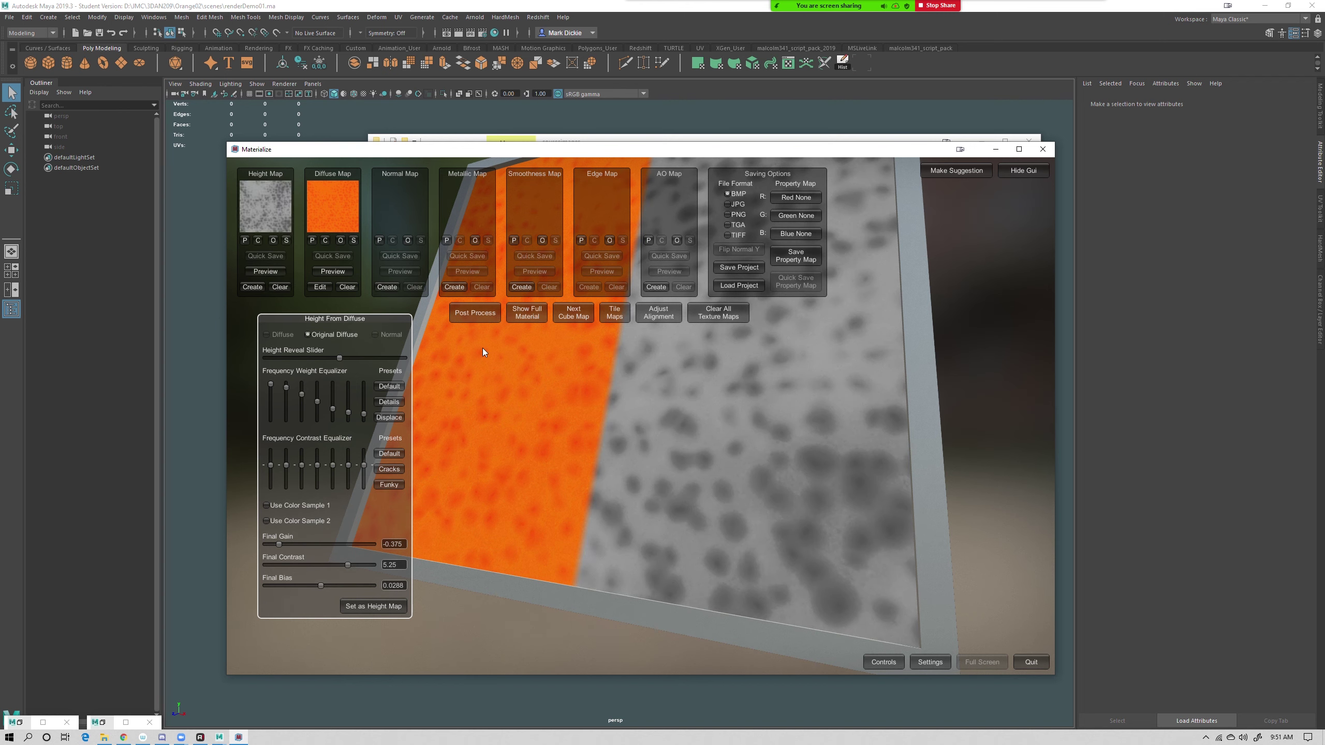
Preview the full material with the height map and inspect the orange peel surface from several angles
{"action": "left_click", "coordinate": [533, 311]}
{"action": "right_click_drag", "start_coordinate": [670, 515], "coordinate": [543, 459]}
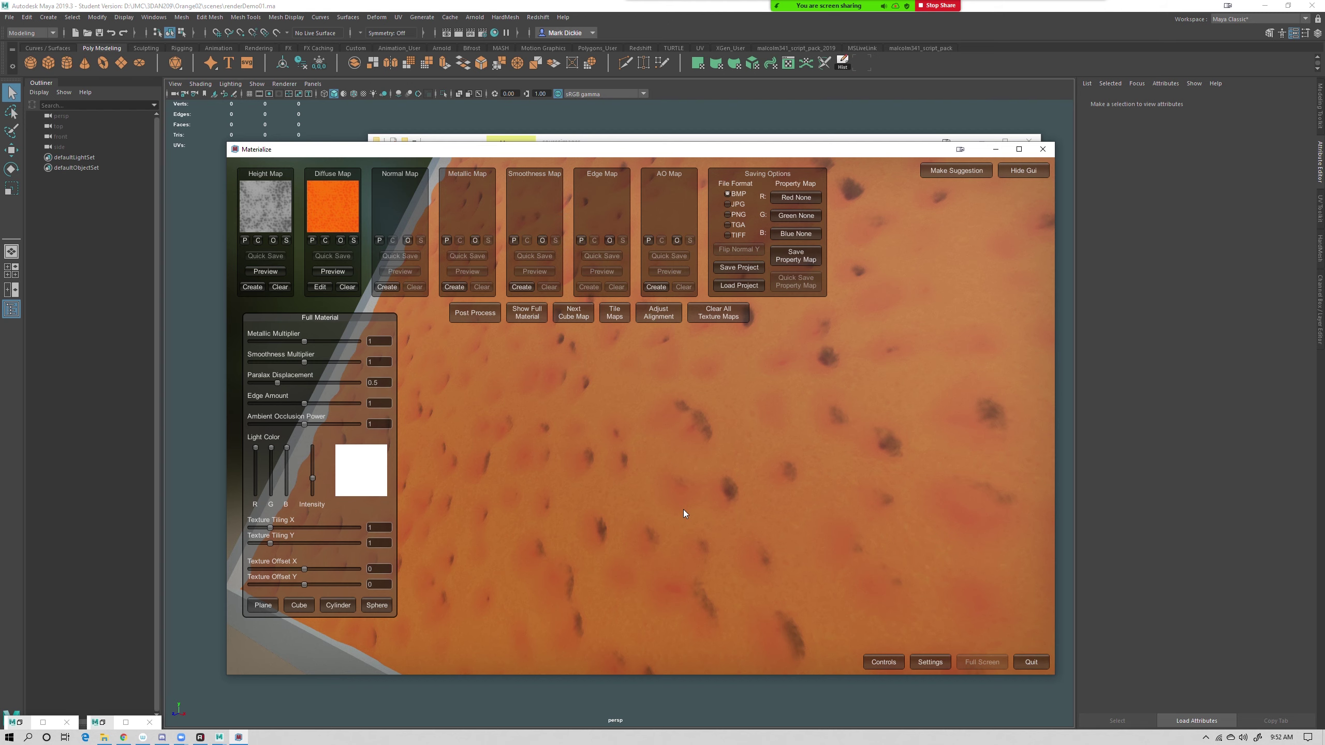
{"action": "right_click_drag", "start_coordinate": [641, 540], "coordinate": [797, 556]}
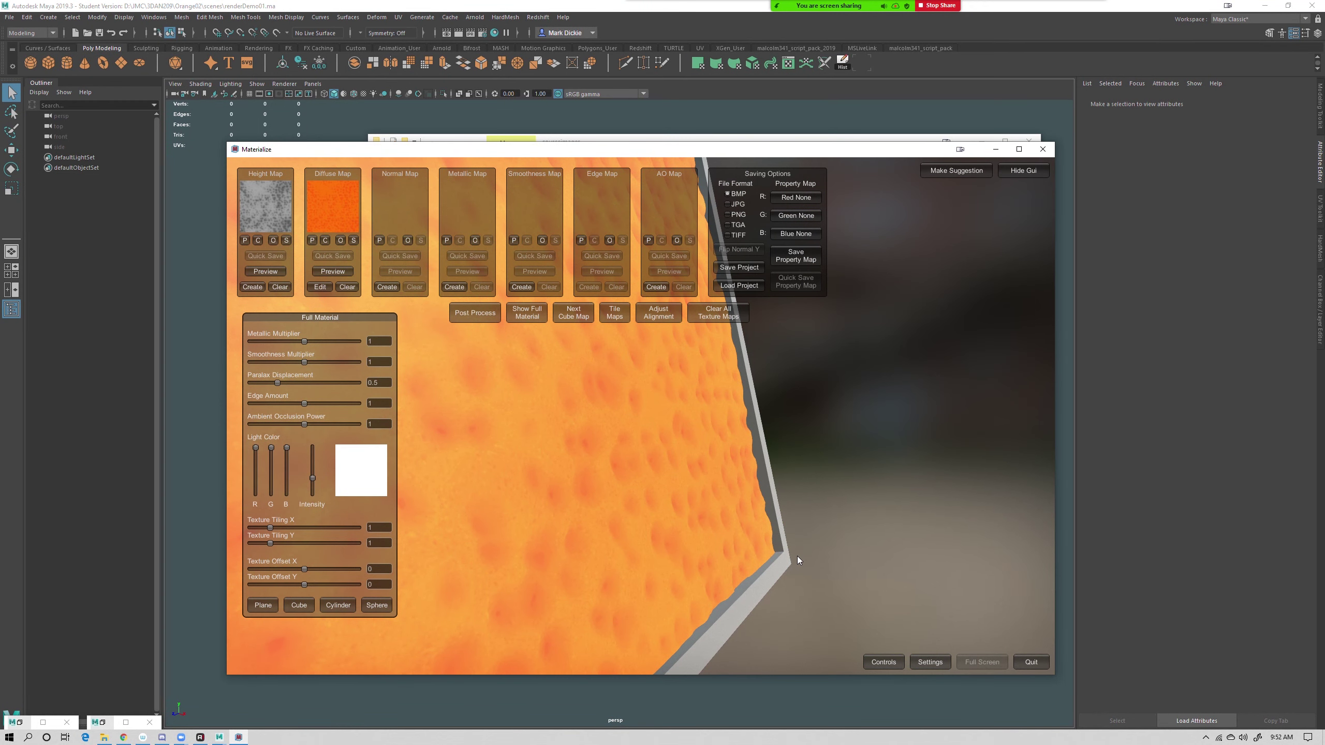
{"action": "right_click_drag", "start_coordinate": [691, 490], "coordinate": [564, 502]}
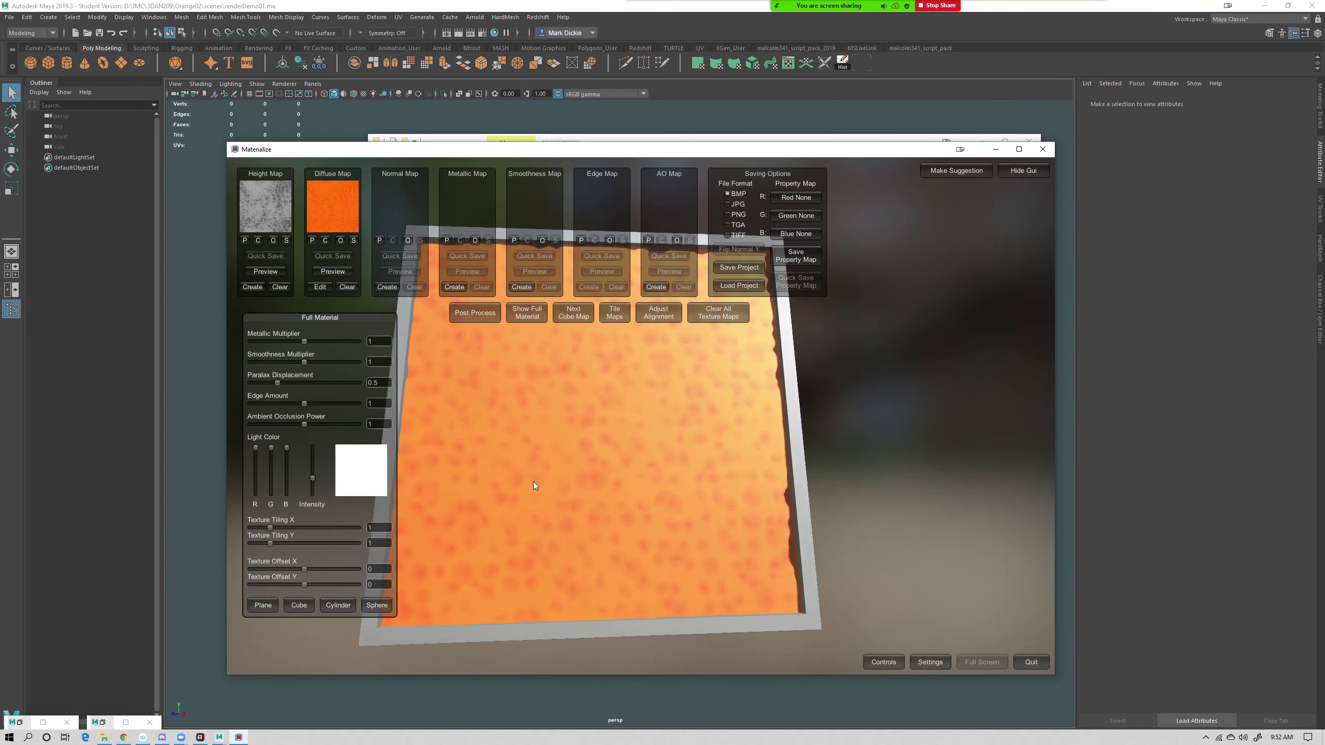
Generate the orange metallic map from the diffuse with blur size 34, overlay blur size 81 and high pass overlay 3.9807
{"action": "left_click", "coordinate": [454, 288]}
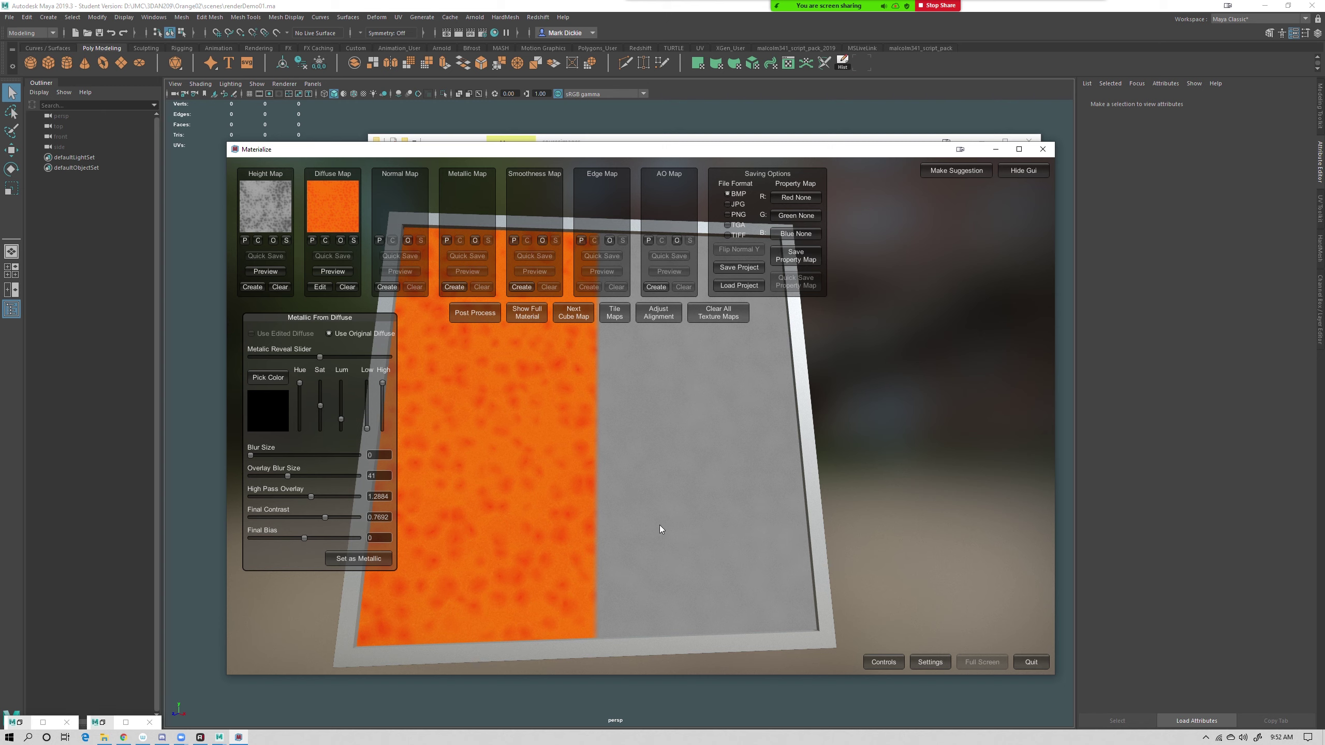
{"action": "left_click_drag", "start_coordinate": [323, 361], "coordinate": [308, 352]}
{"action": "right_click_drag", "start_coordinate": [850, 564], "coordinate": [823, 472]}
{"action": "scroll", "coordinate": [895, 490], "scroll_direction": "up", "scroll_amount": 2}
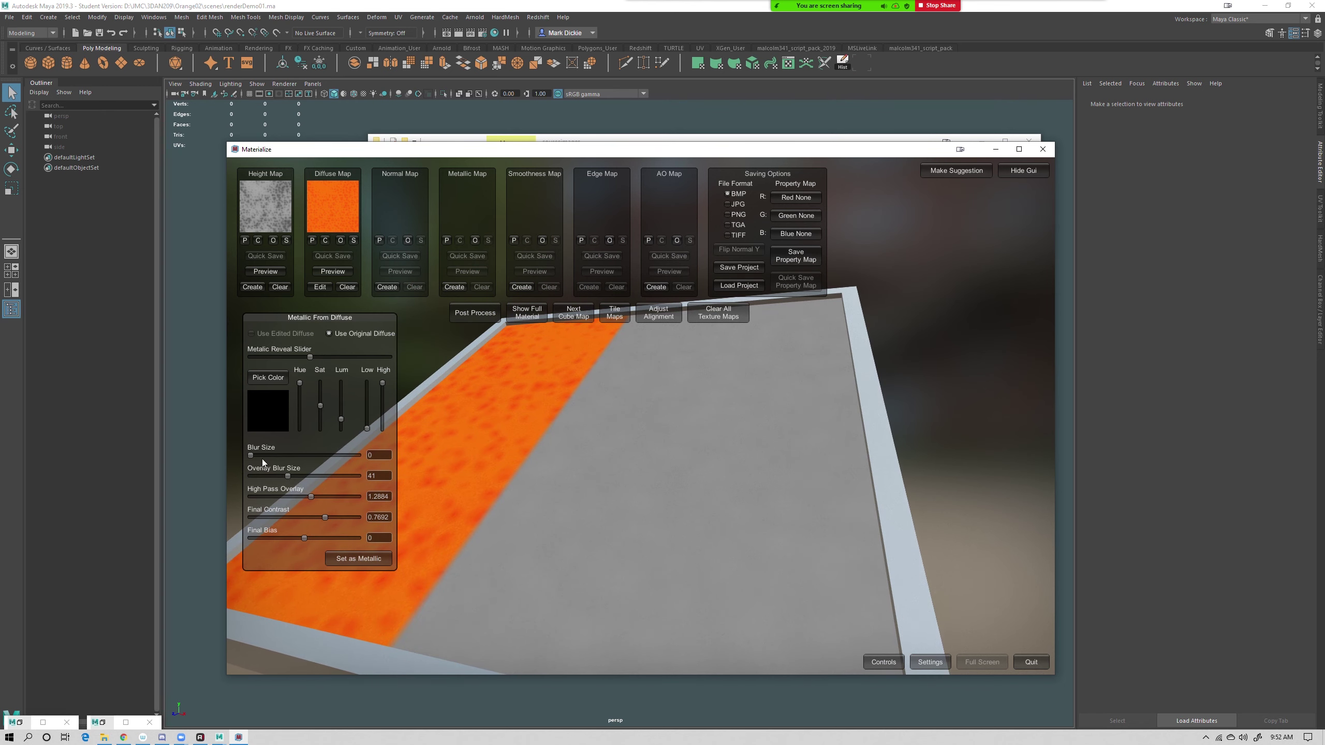
{"action": "left_click_drag", "start_coordinate": [249, 455], "coordinate": [253, 455]}
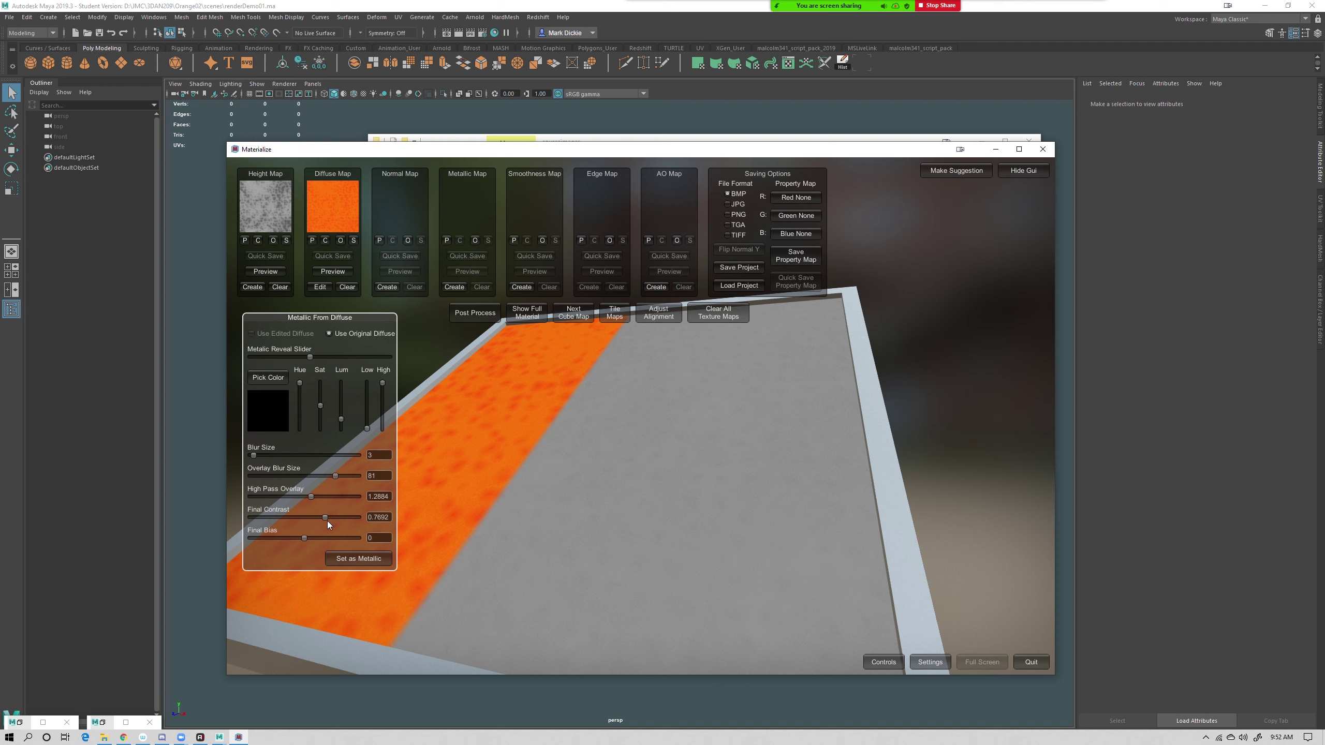
{"action": "mouse_move", "coordinate": [313, 498]}
{"action": "left_mouse_down"}
{"action": "mouse_move", "coordinate": [297, 497]}
{"action": "mouse_move", "coordinate": [327, 498]}
{"action": "left_mouse_up"}
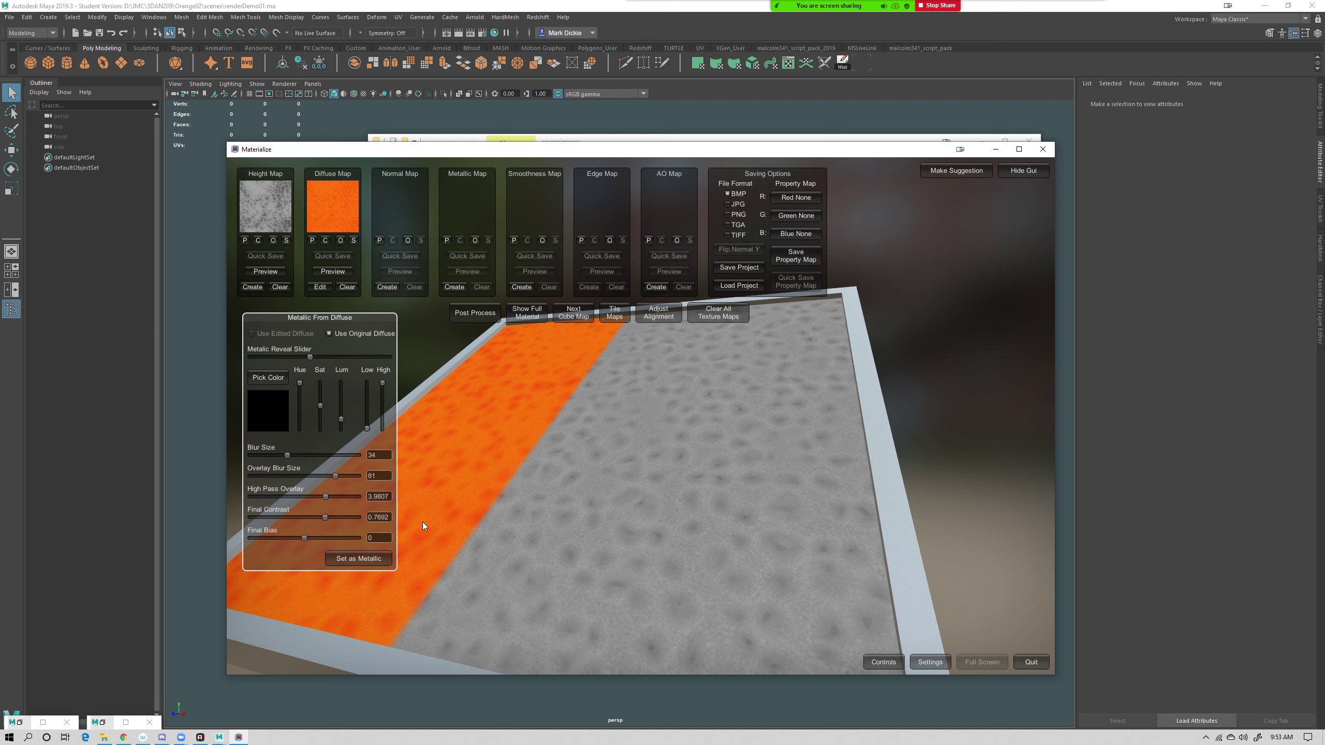
{"action": "left_click", "coordinate": [355, 559]}
Preview the full material with the metallic map and check how light reflects off the orange peel
{"action": "left_click", "coordinate": [527, 313]}
{"action": "right_click_drag", "start_coordinate": [932, 519], "coordinate": [705, 474]}
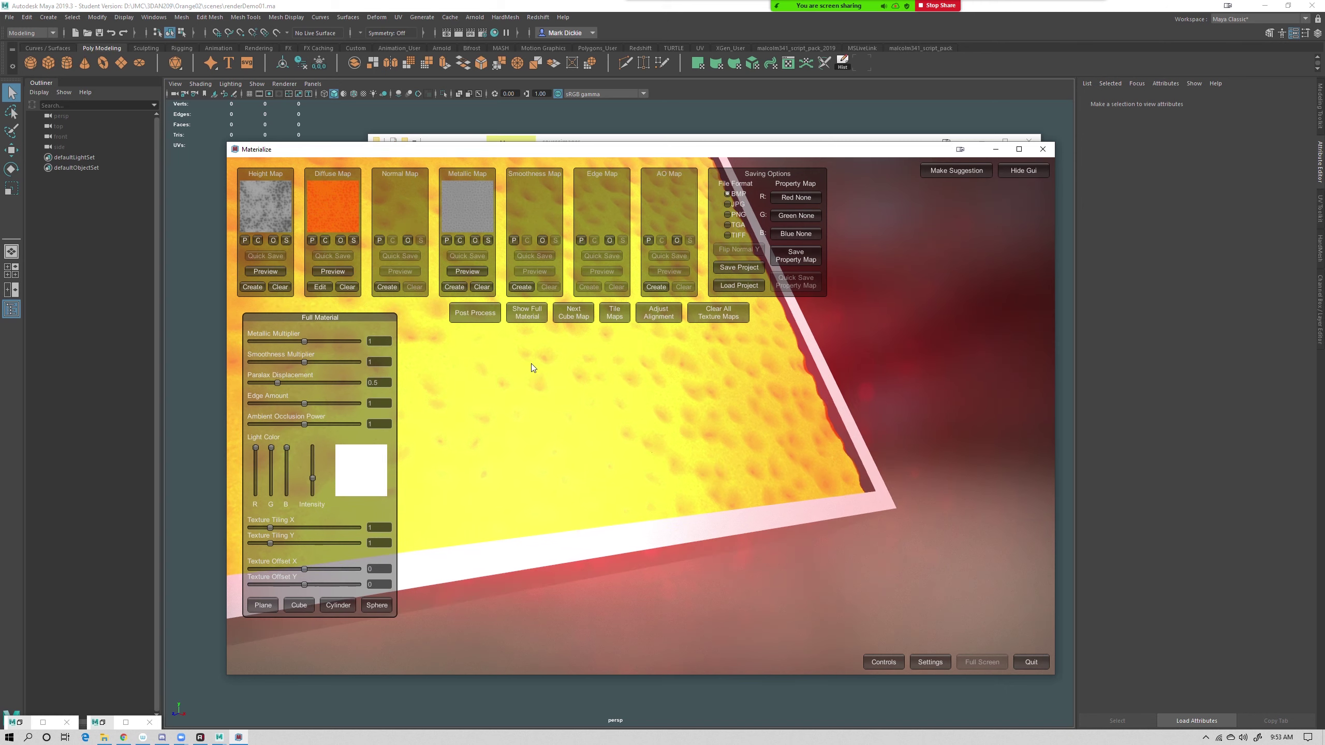
{"action": "right_click_drag", "start_coordinate": [645, 486], "coordinate": [548, 395]}
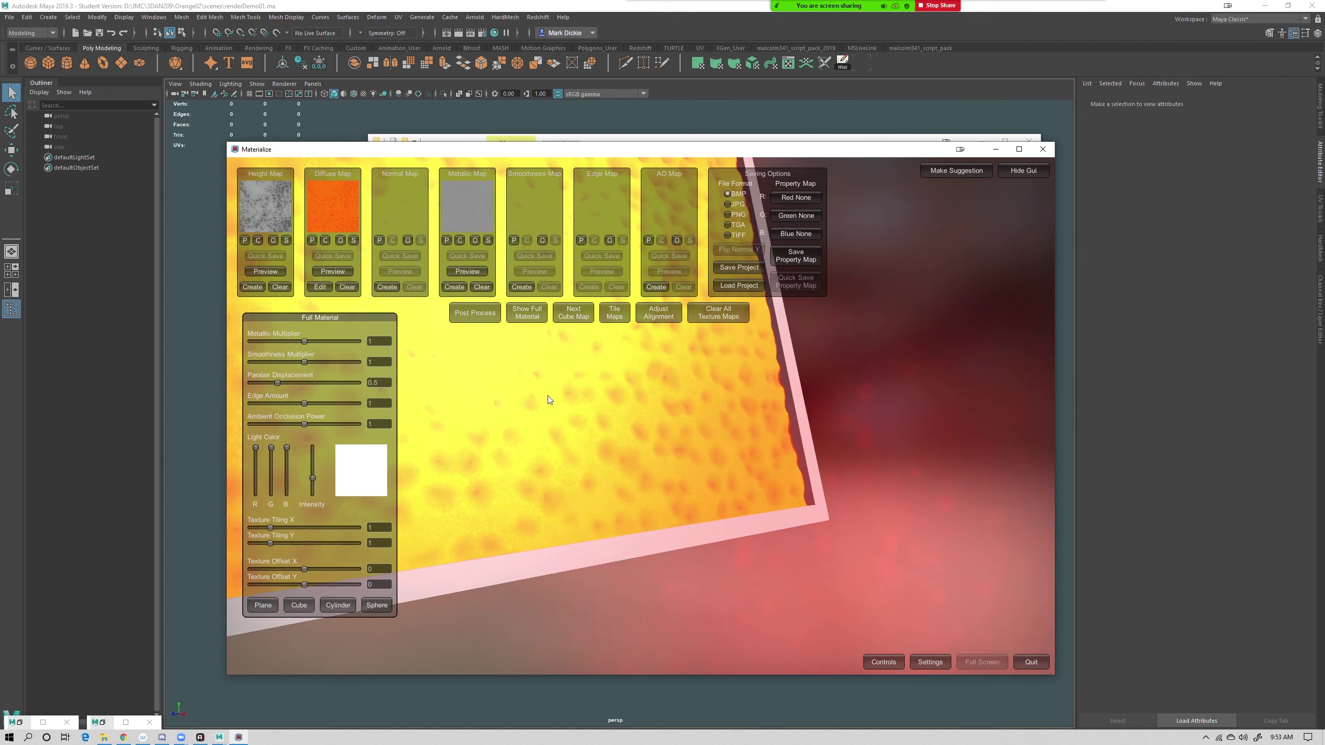
{"action": "right_click_drag", "start_coordinate": [565, 439], "coordinate": [432, 419]}
{"action": "right_click_drag", "start_coordinate": [855, 521], "coordinate": [891, 527]}
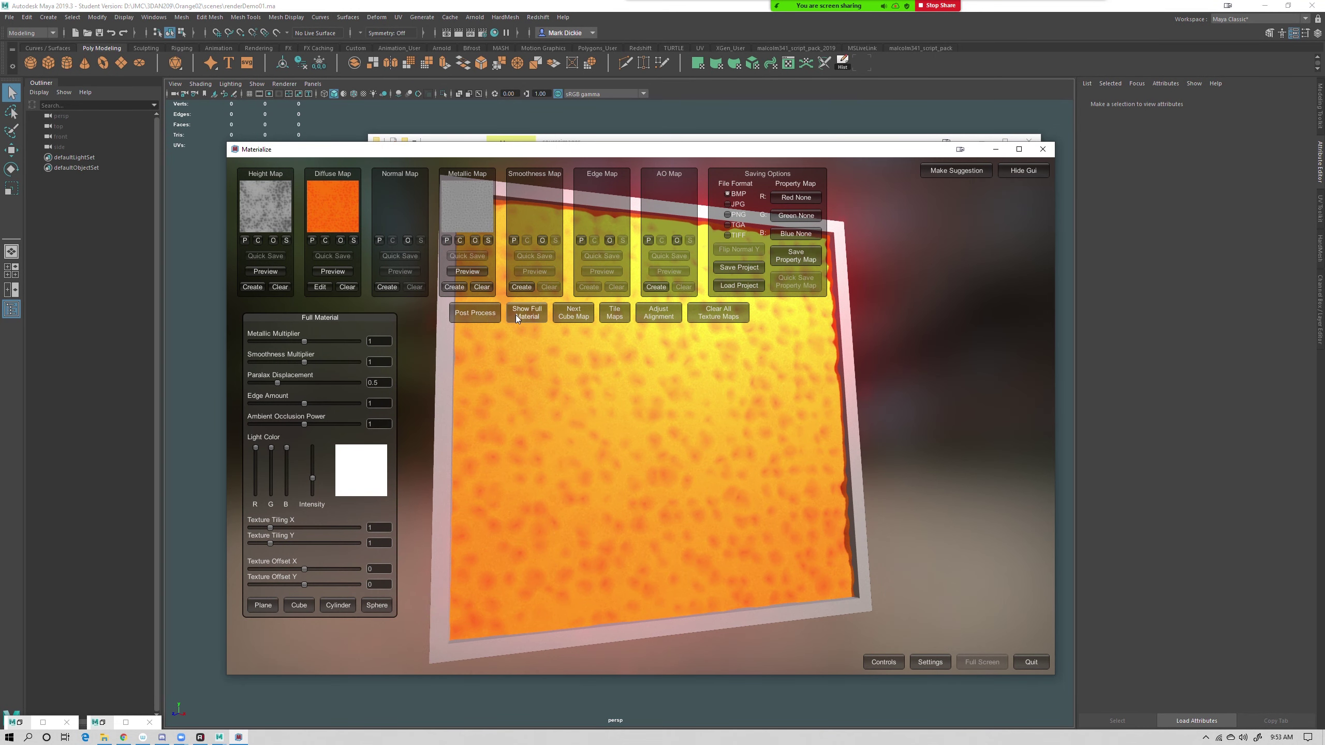
Save the Materialize project as orange01 in the Orange02 project's sourceimages folder
{"action": "left_click", "coordinate": [741, 267]}
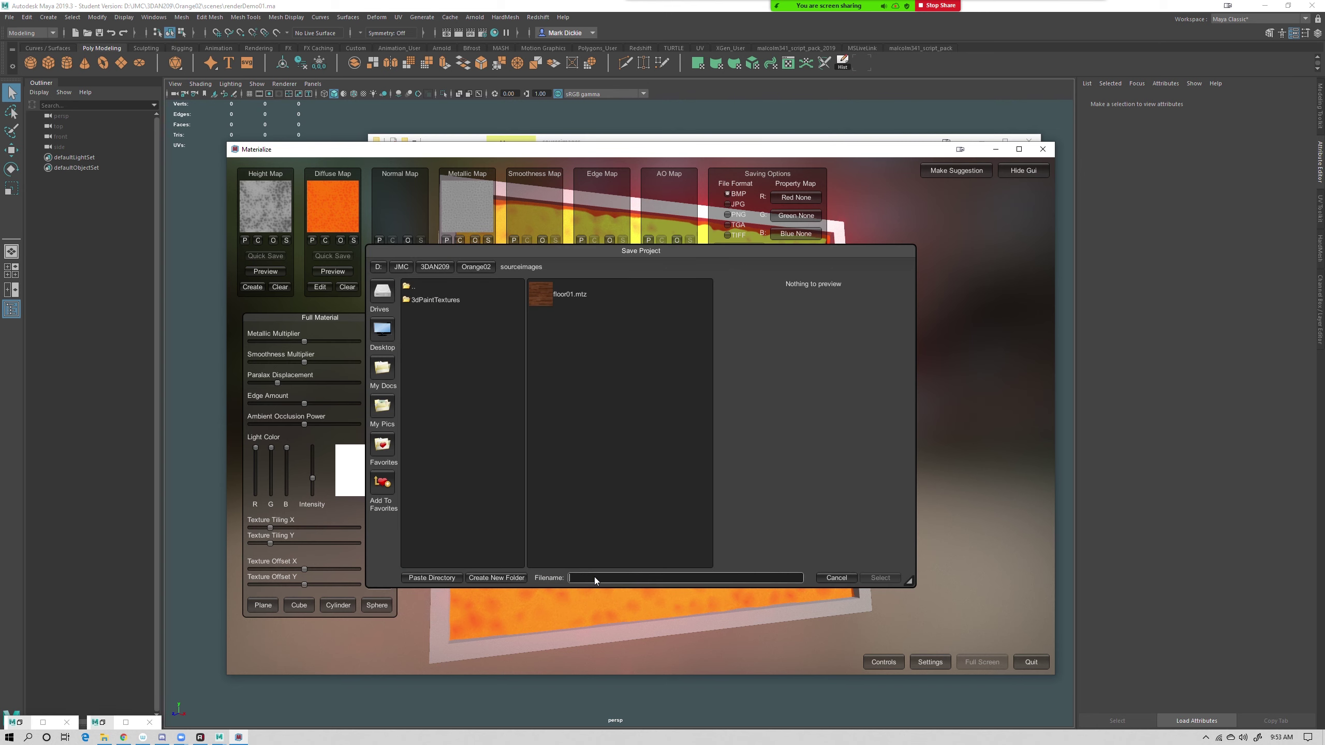
{"action": "type", "text": "orange01"}
{"action": "left_click", "coordinate": [876, 576]}
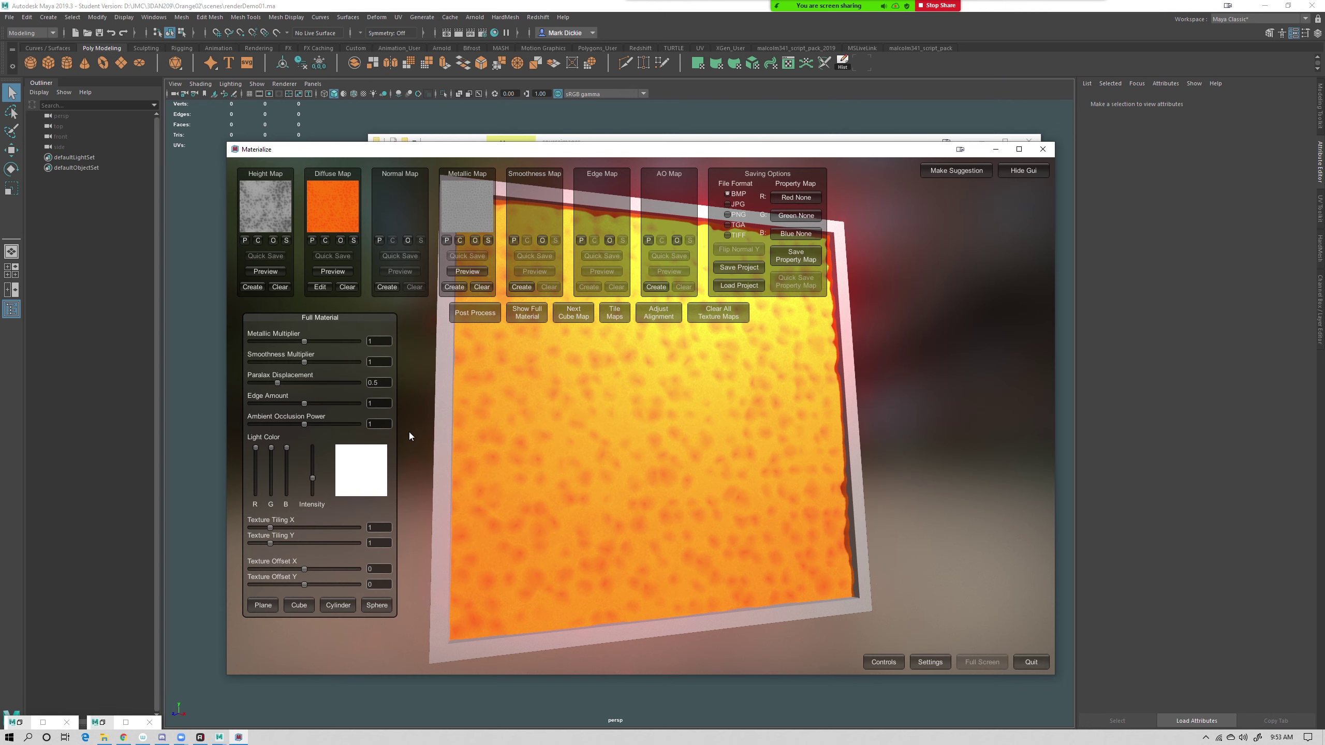
Check the saved orange01 files in File Explorer, and close Materialize
{"action": "left_click", "coordinate": [104, 737]}
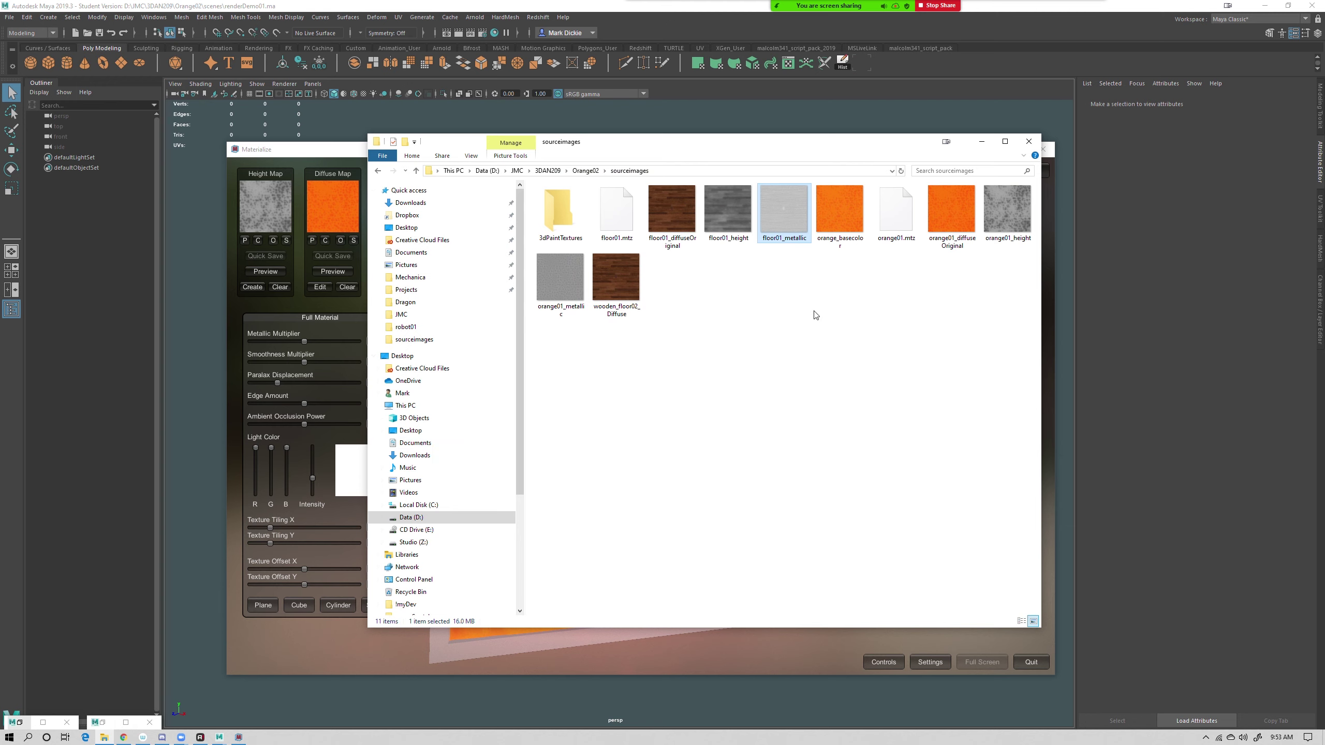
{"action": "left_click", "coordinate": [315, 151]}
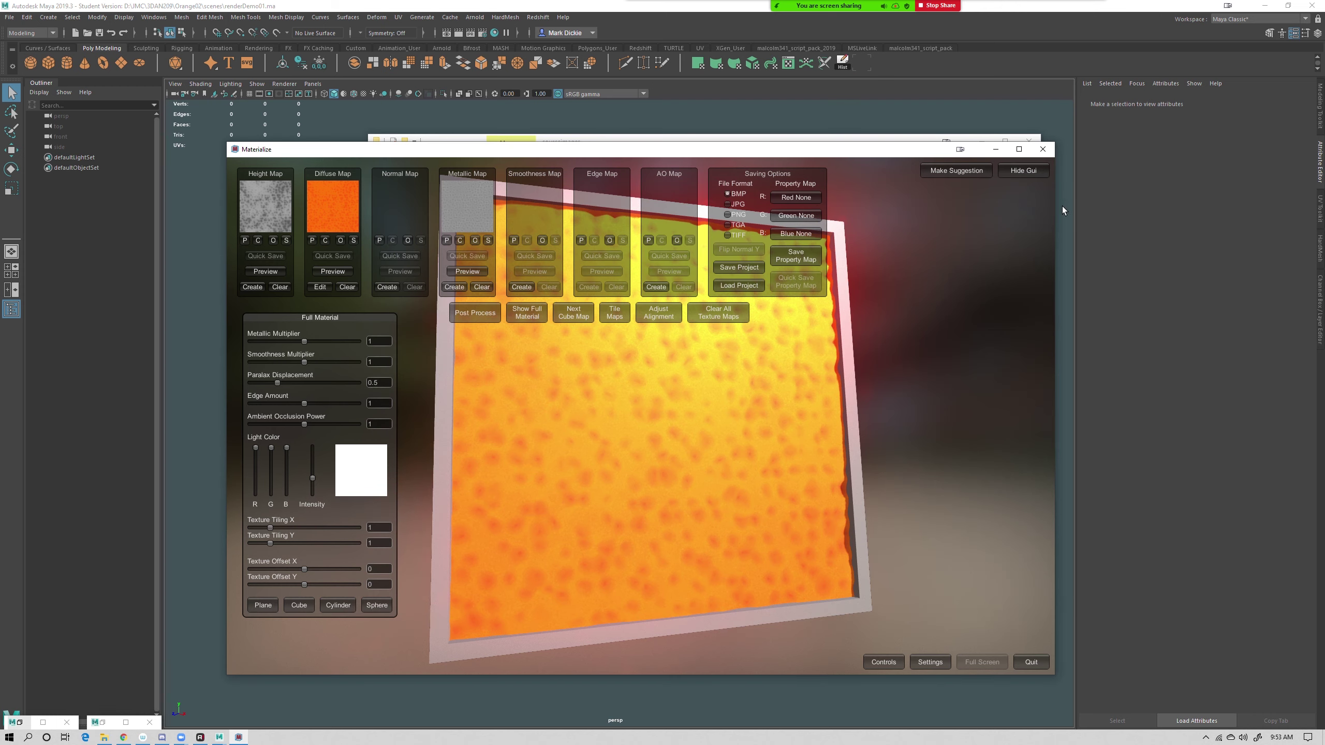
{"action": "left_click", "coordinate": [1042, 149]}
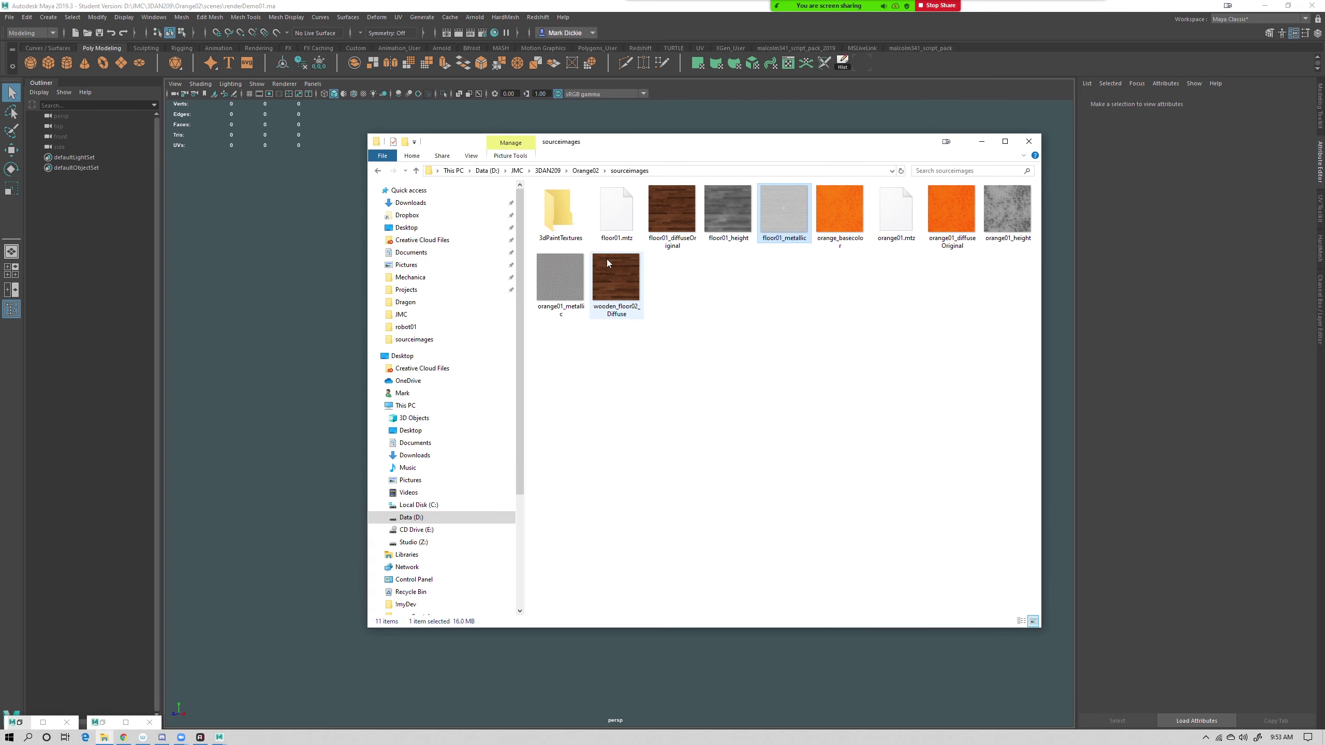
Switch to Maya, create a polygon plane for the floor, and scale it up uniformly
{"action": "left_click", "coordinate": [478, 8]}
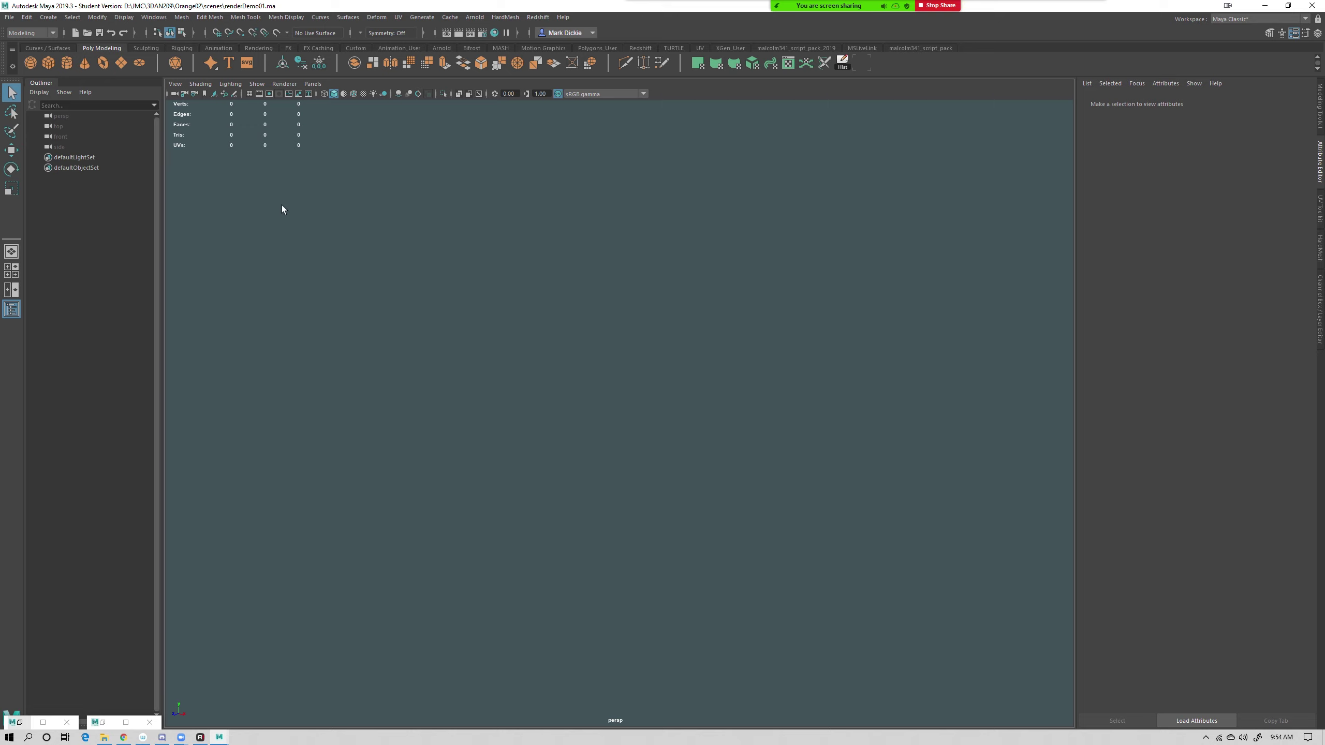
{"action": "right_click", "coordinate": [600, 483], "text": "shift"}
{"action": "left_click", "coordinate": [548, 466]}
{"action": "key", "text": "r"}
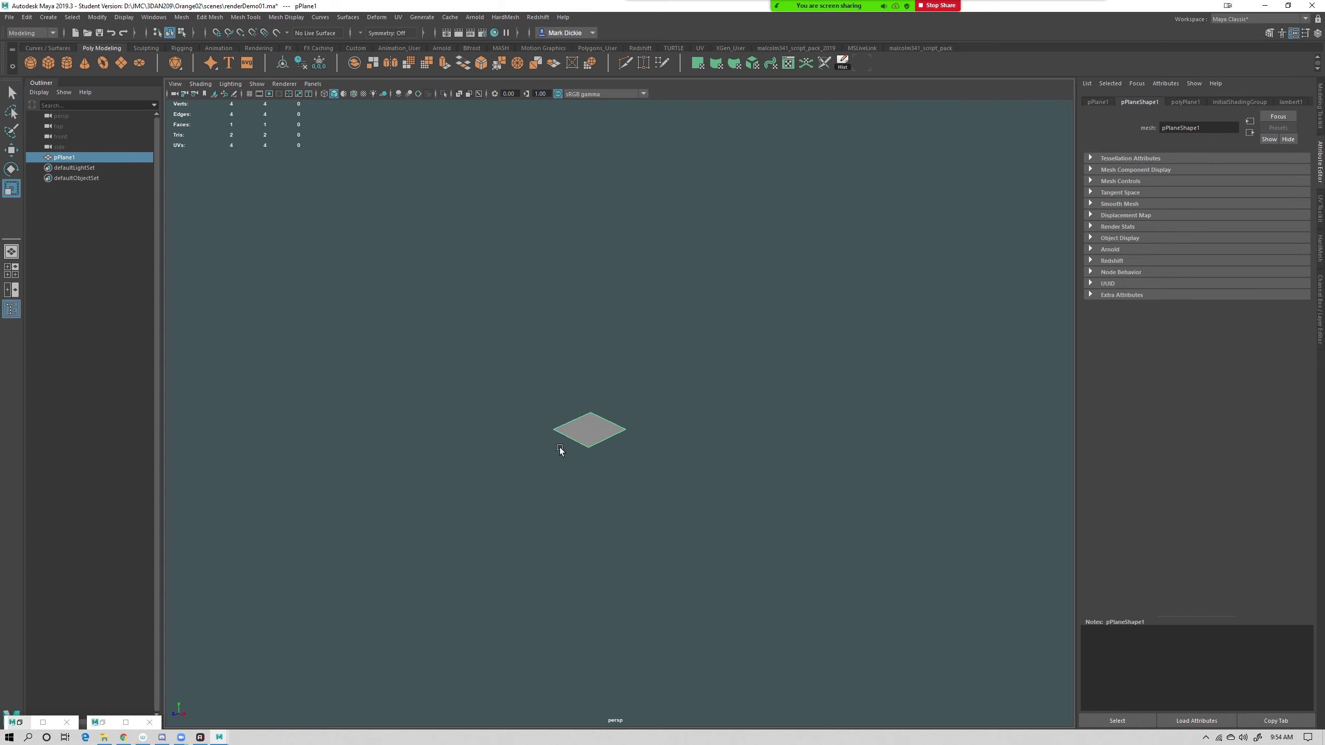
{"action": "scroll", "coordinate": [656, 441], "scroll_direction": "up", "scroll_amount": 5}
{"action": "left_click_drag", "start_coordinate": [656, 441], "coordinate": [774, 449]}
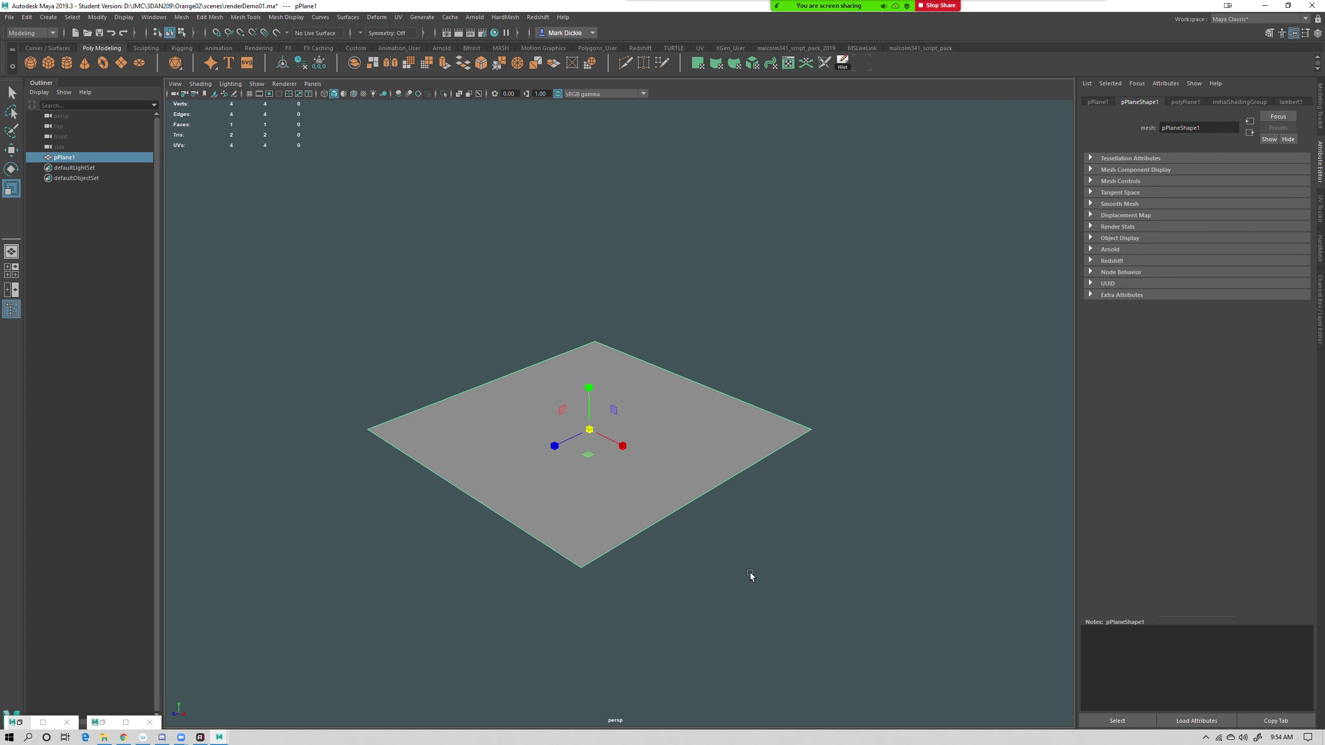
{"action": "scroll", "coordinate": [753, 558], "scroll_direction": "up", "scroll_amount": 4}
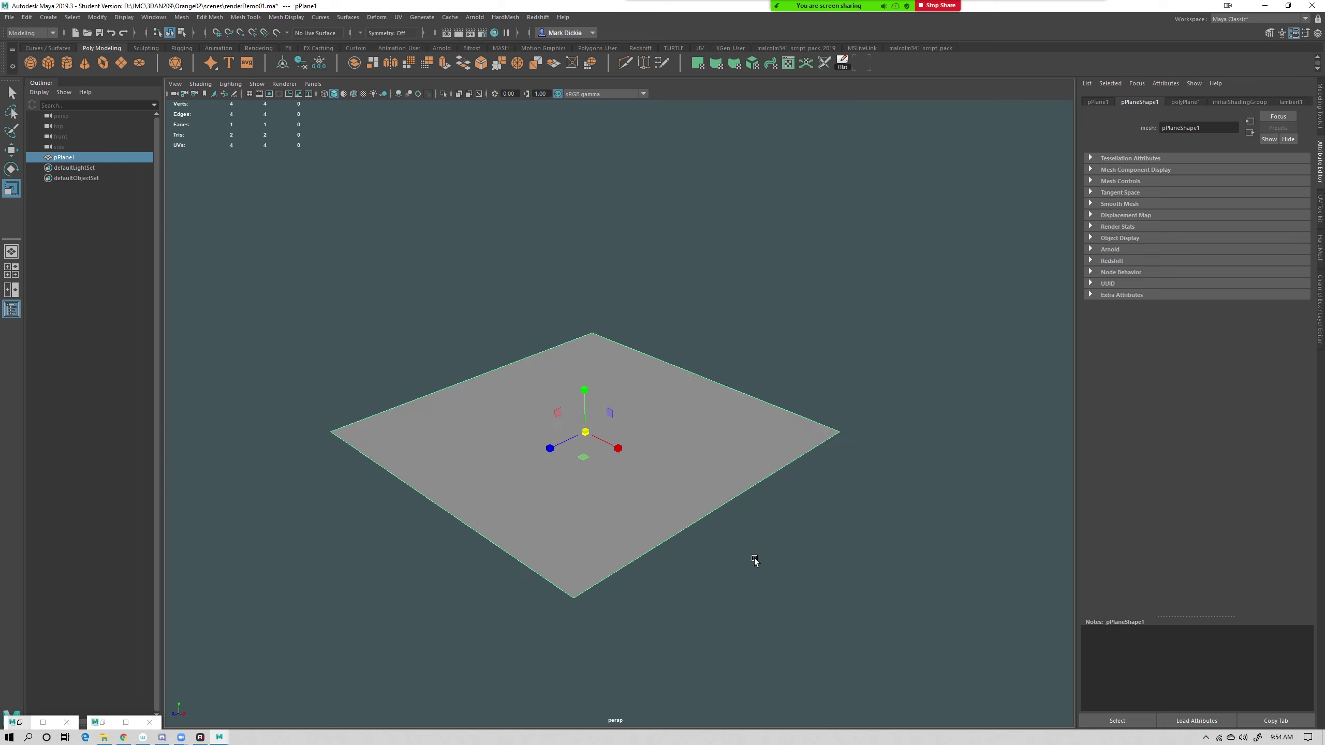
{"action": "middle_click_drag", "start_coordinate": [748, 576], "coordinate": [817, 526], "text": "alt"}
{"action": "left_click_drag", "start_coordinate": [817, 526], "coordinate": [805, 597], "text": "alt"}
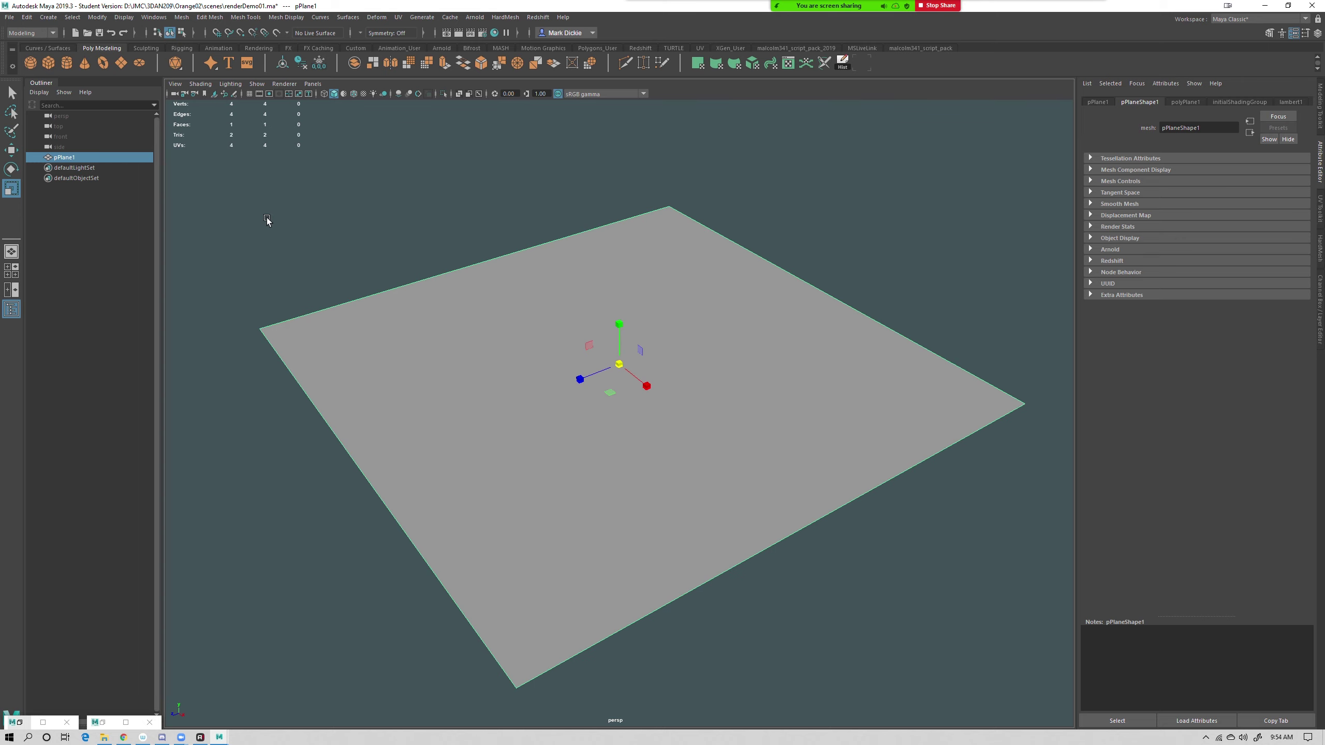
Deselect the floor plane and create a new camera in the scene
{"action": "left_click", "coordinate": [265, 219]}
{"action": "left_click", "coordinate": [48, 17]}
{"action": "mouse_move", "coordinate": [93, 85]}
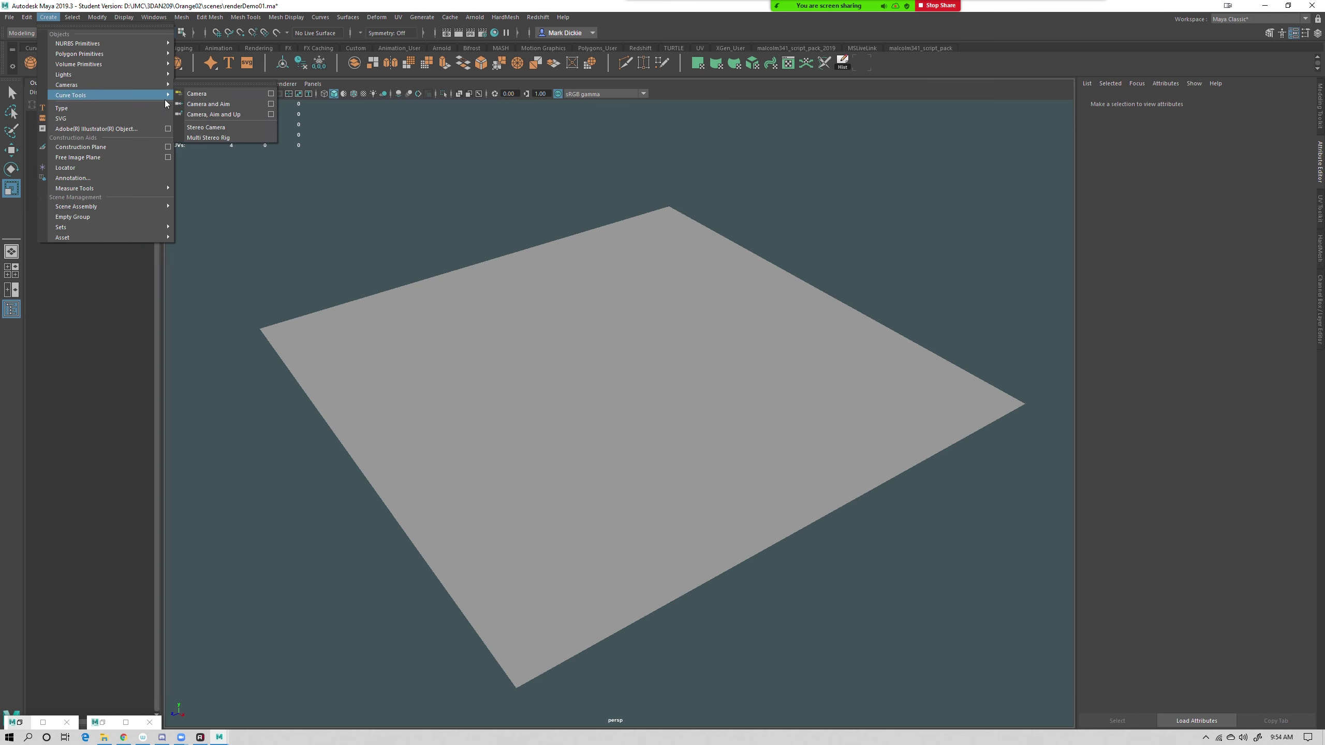
{"action": "left_click", "coordinate": [211, 96]}
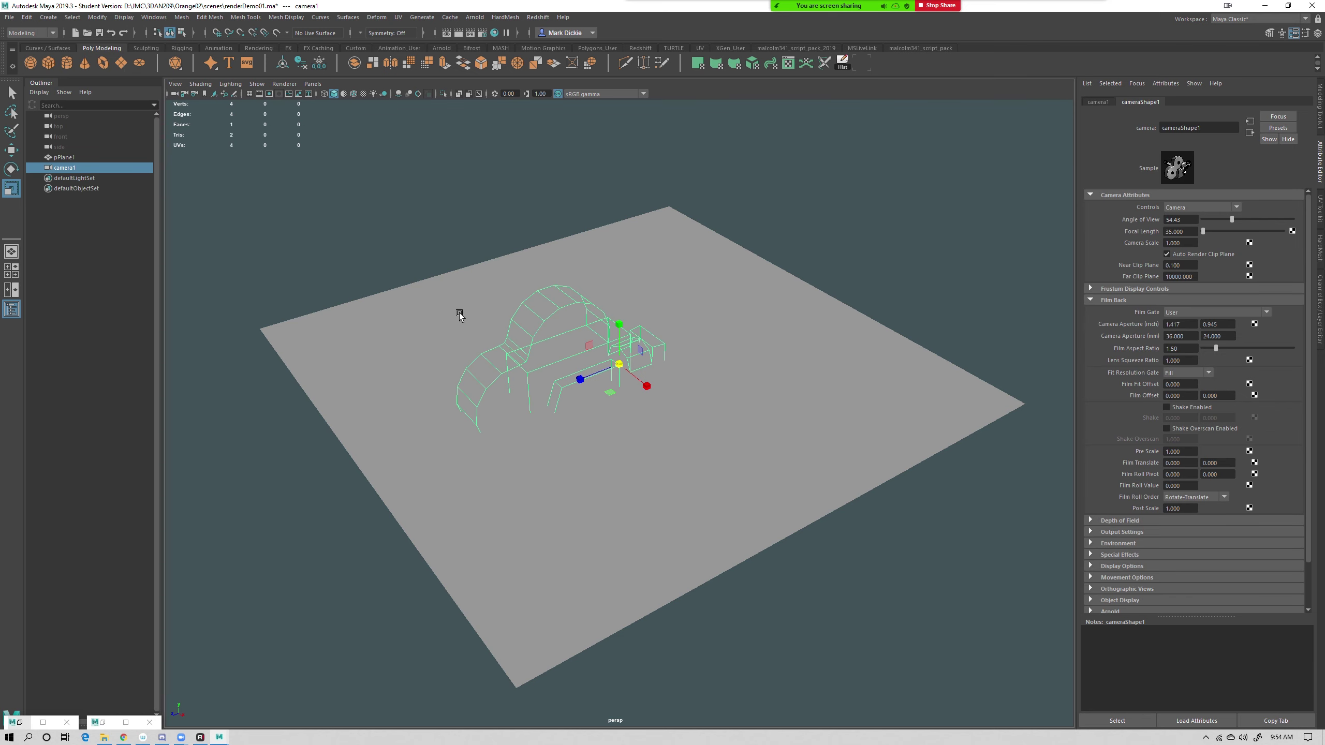
Scale the floor plane up uniformly until it is many times larger than the camera
{"action": "left_click", "coordinate": [760, 397]}
{"action": "left_click_drag", "start_coordinate": [620, 369], "coordinate": [1226, 250]}
{"action": "scroll", "coordinate": [857, 389], "scroll_direction": "down", "scroll_amount": 3}
{"action": "scroll", "coordinate": [857, 389], "scroll_direction": "down", "scroll_amount": 3}
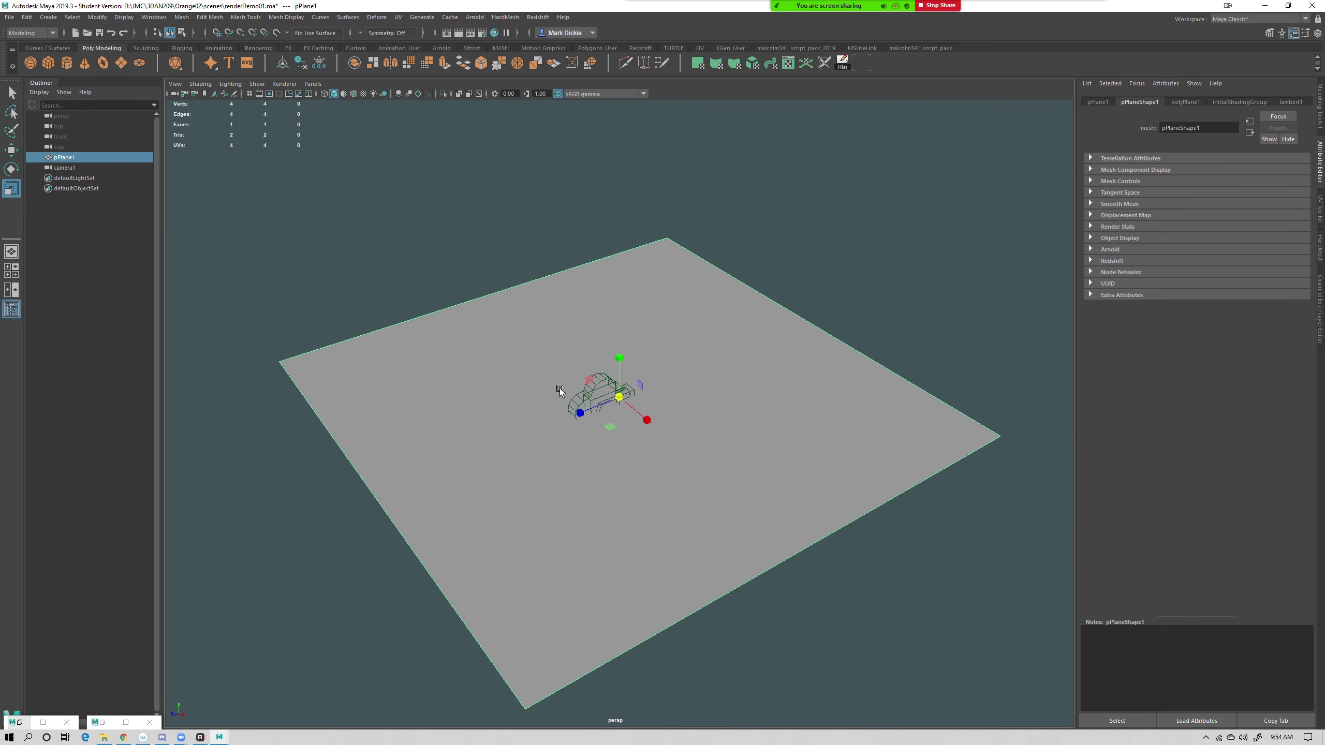
Look through the new camera, reposition it to view across the floor plane, and return to the perspective view
{"action": "left_click", "coordinate": [595, 388]}
{"action": "left_click", "coordinate": [312, 84]}
{"action": "left_click", "coordinate": [340, 125]}
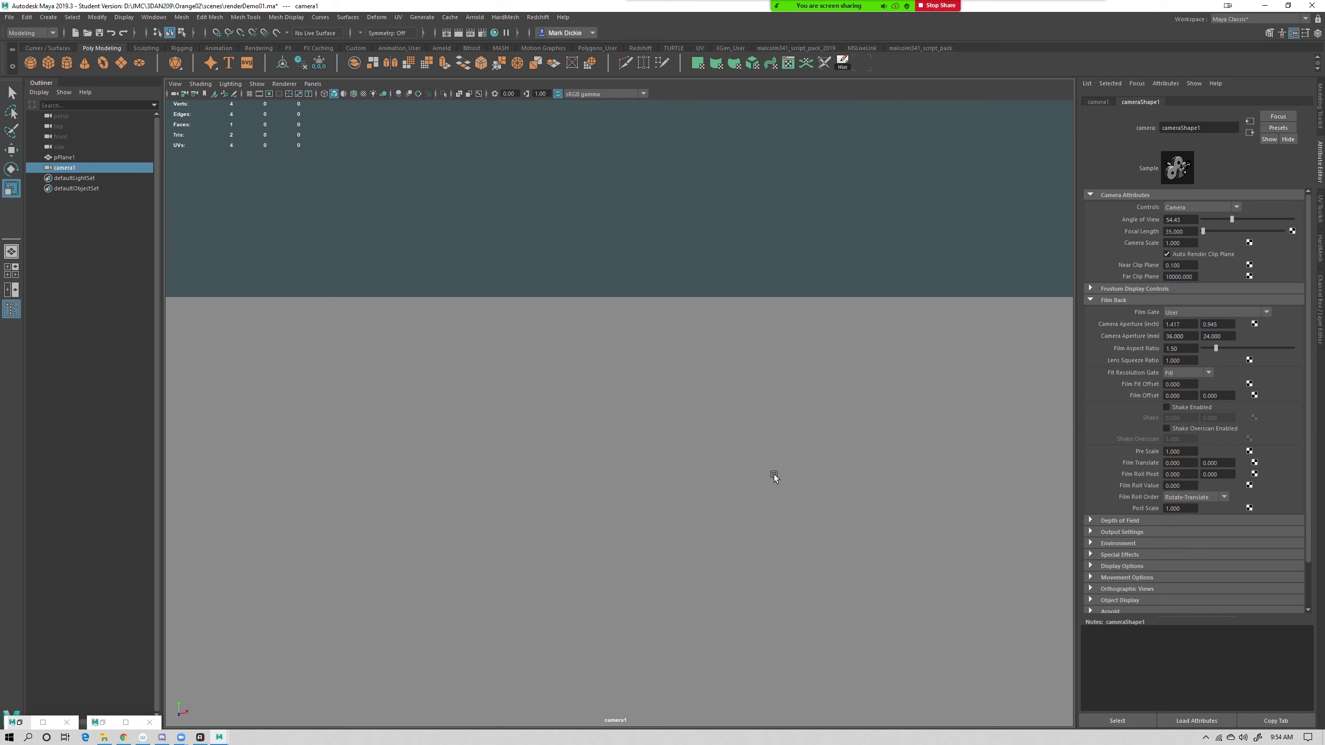
{"action": "mouse_move", "coordinate": [772, 476]}
{"action": "left_mouse_down", "text": "alt"}
{"action": "mouse_move", "coordinate": [632, 376]}
{"action": "mouse_move", "coordinate": [780, 464]}
{"action": "left_mouse_up", "text": "alt"}
{"action": "mouse_move", "coordinate": [766, 418]}
{"action": "left_mouse_down", "text": "alt"}
{"action": "mouse_move", "coordinate": [799, 378]}
{"action": "mouse_move", "coordinate": [766, 369]}
{"action": "mouse_move", "coordinate": [694, 385]}
{"action": "mouse_move", "coordinate": [756, 431]}
{"action": "left_mouse_up", "text": "alt"}
{"action": "key", "text": "space"}
{"action": "left_click_drag", "start_coordinate": [671, 360], "coordinate": [667, 318]}
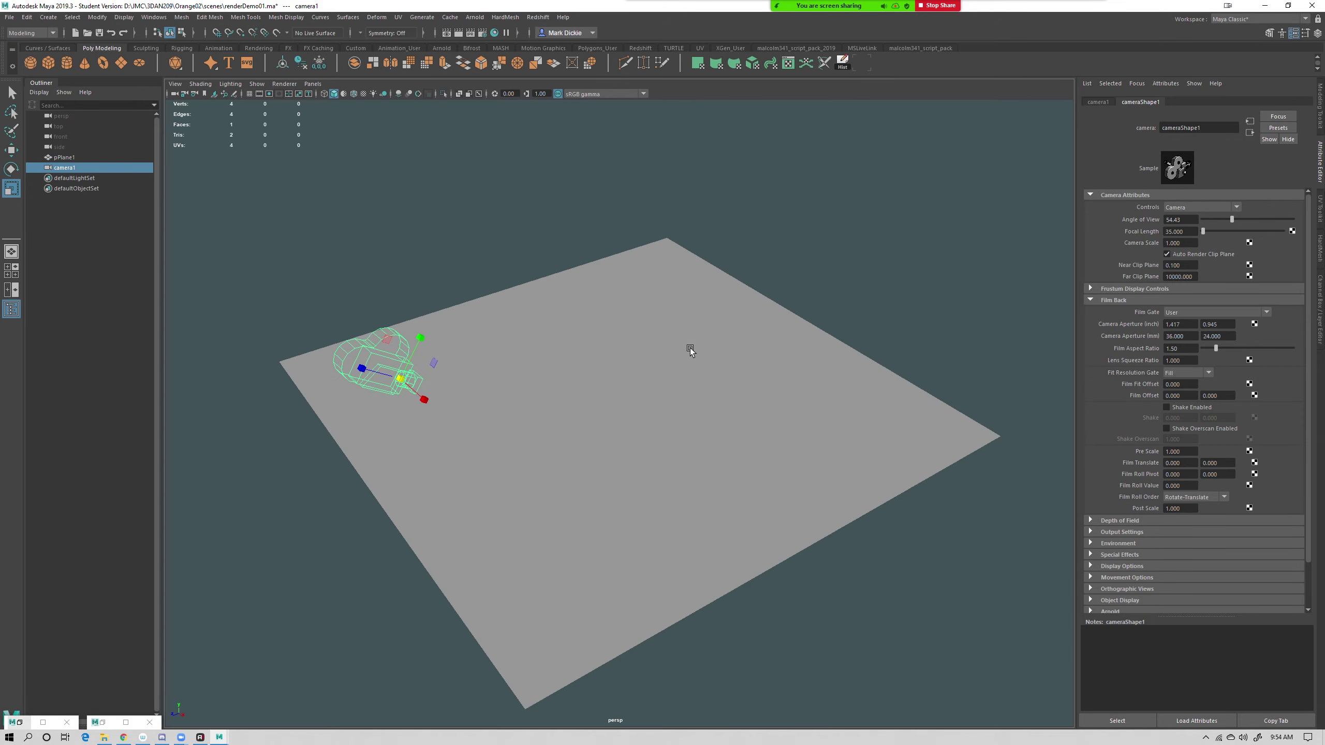
Look through camera1 again, move it back beyond the floor plane's edge facing the floor, and return to the perspective view
{"action": "scroll", "coordinate": [729, 394], "scroll_direction": "down", "scroll_amount": 3}
{"action": "mouse_move", "coordinate": [728, 393]}
{"action": "left_mouse_down", "text": "alt"}
{"action": "mouse_move", "coordinate": [650, 410]}
{"action": "mouse_move", "coordinate": [731, 407]}
{"action": "left_mouse_up", "text": "alt"}
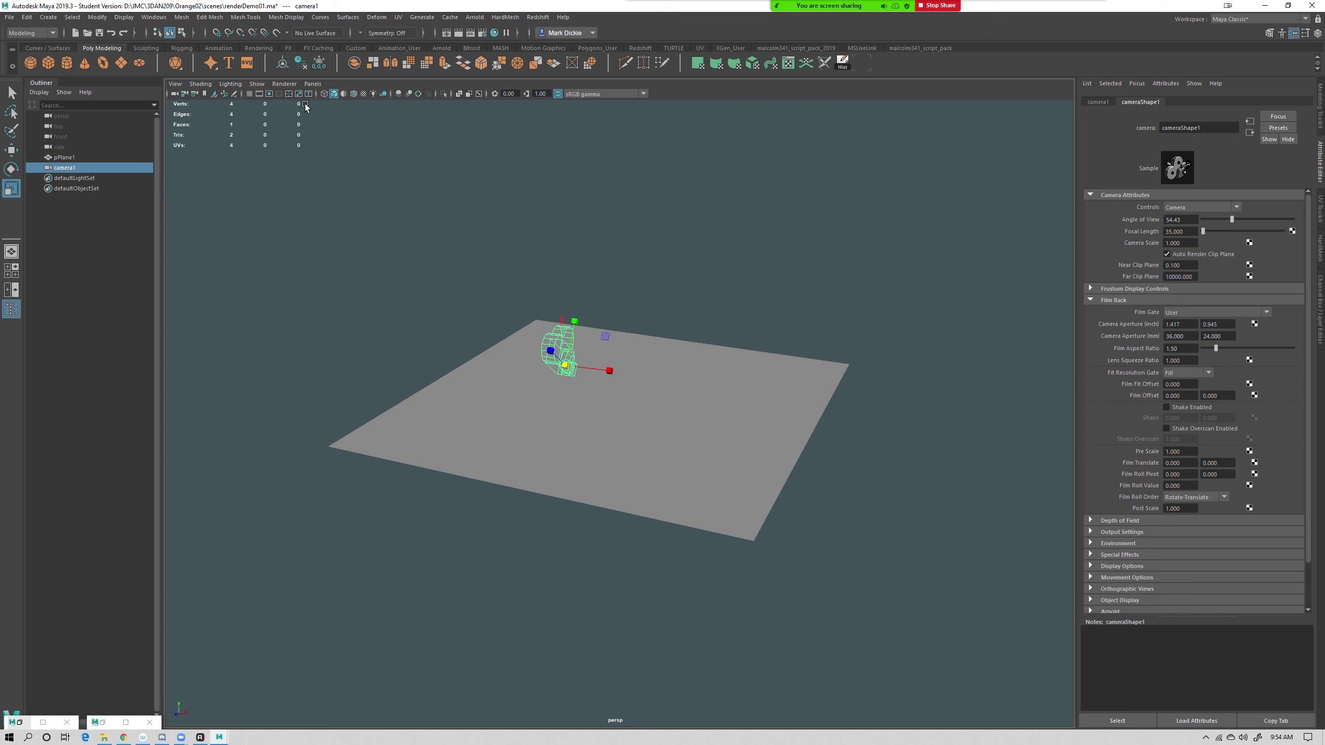
{"action": "left_click", "coordinate": [311, 85]}
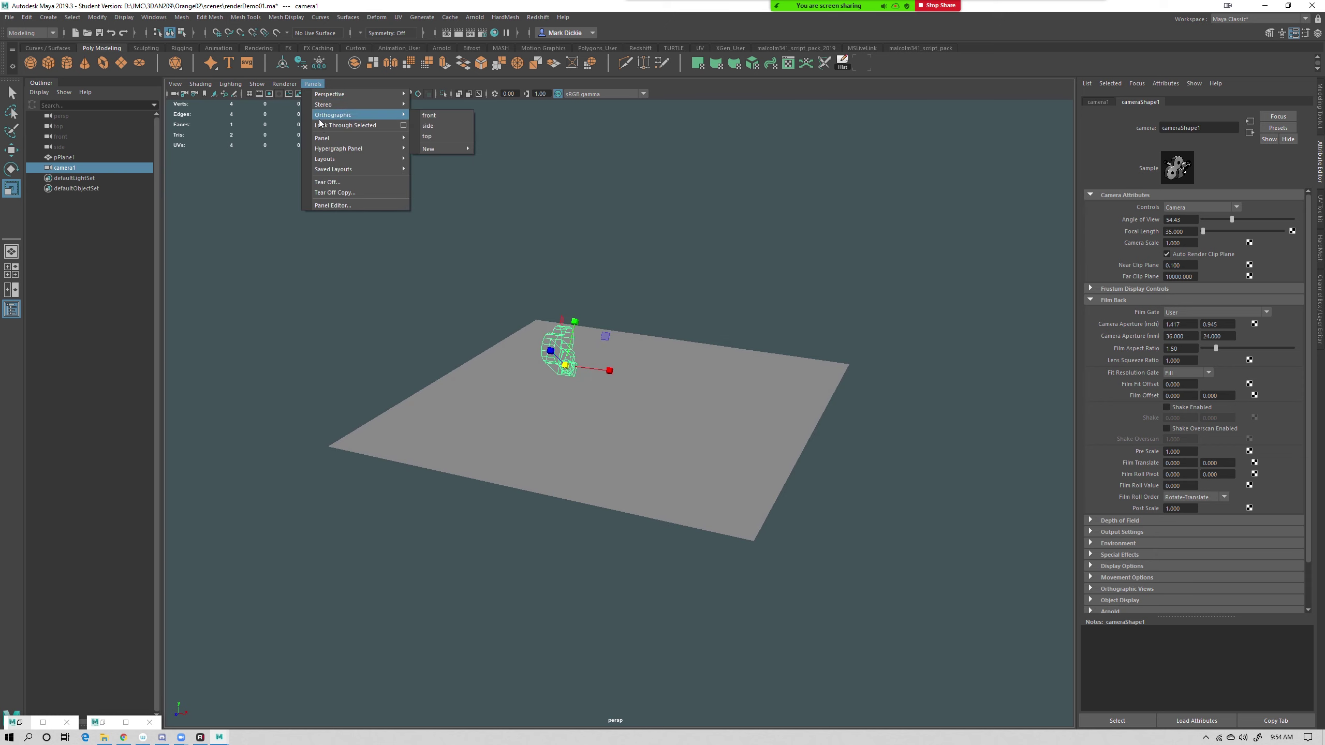
{"action": "left_click", "coordinate": [321, 131]}
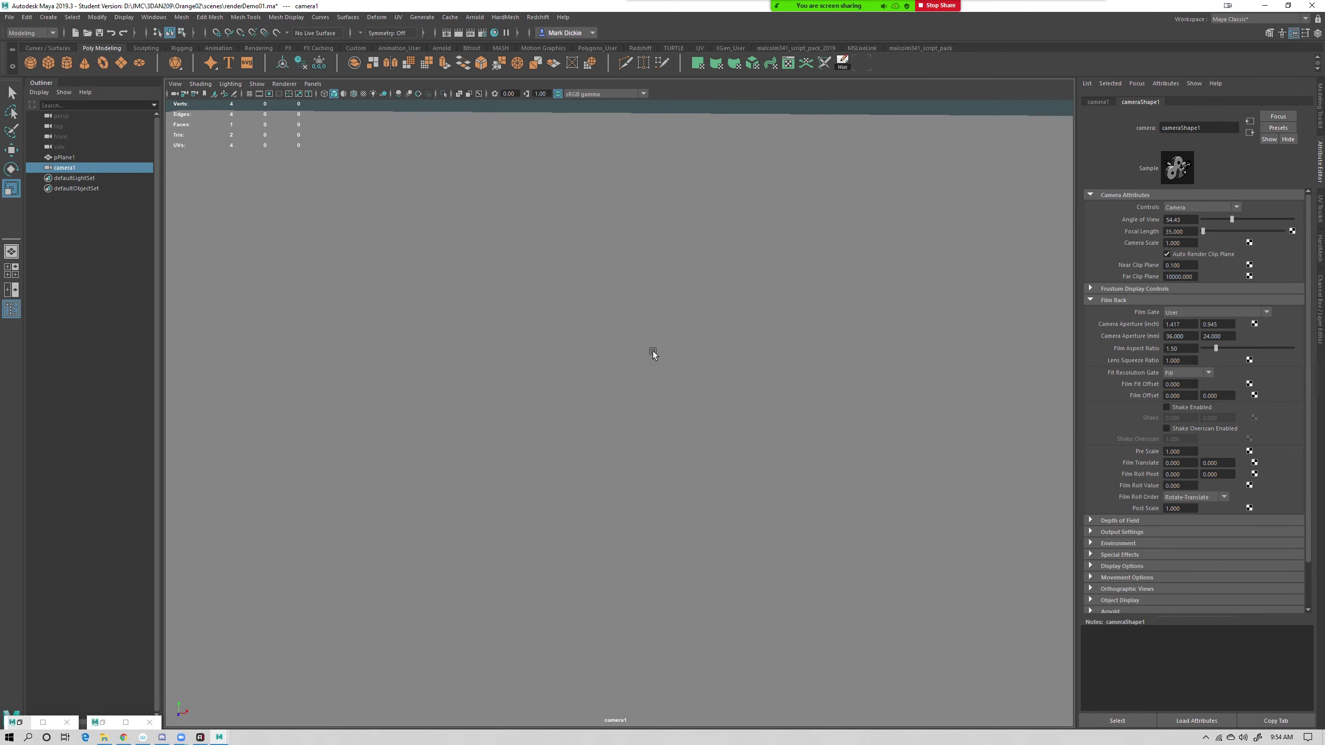
{"action": "key", "text": "space"}
{"action": "left_click_drag", "start_coordinate": [590, 263], "coordinate": [586, 225]}
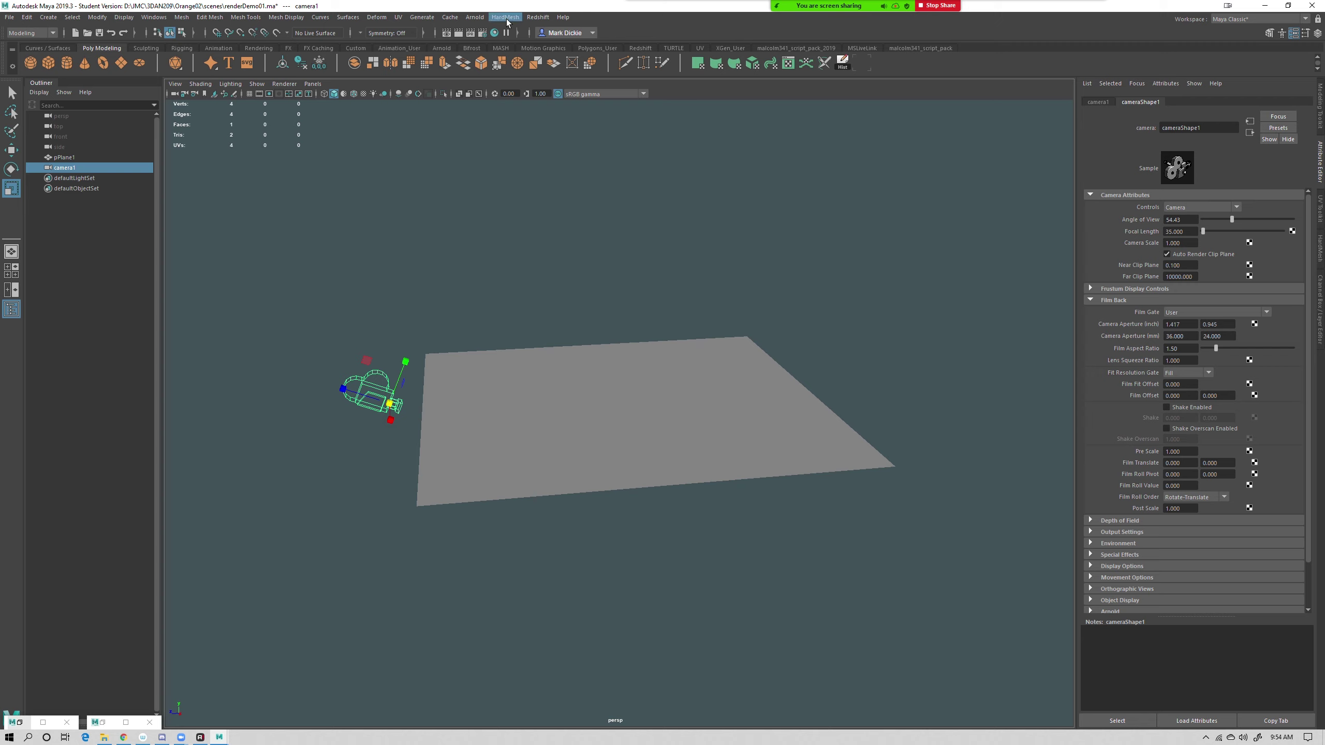
Create an Arnold area light and raise it high above the center of the floor plane
{"action": "left_click", "coordinate": [474, 17]}
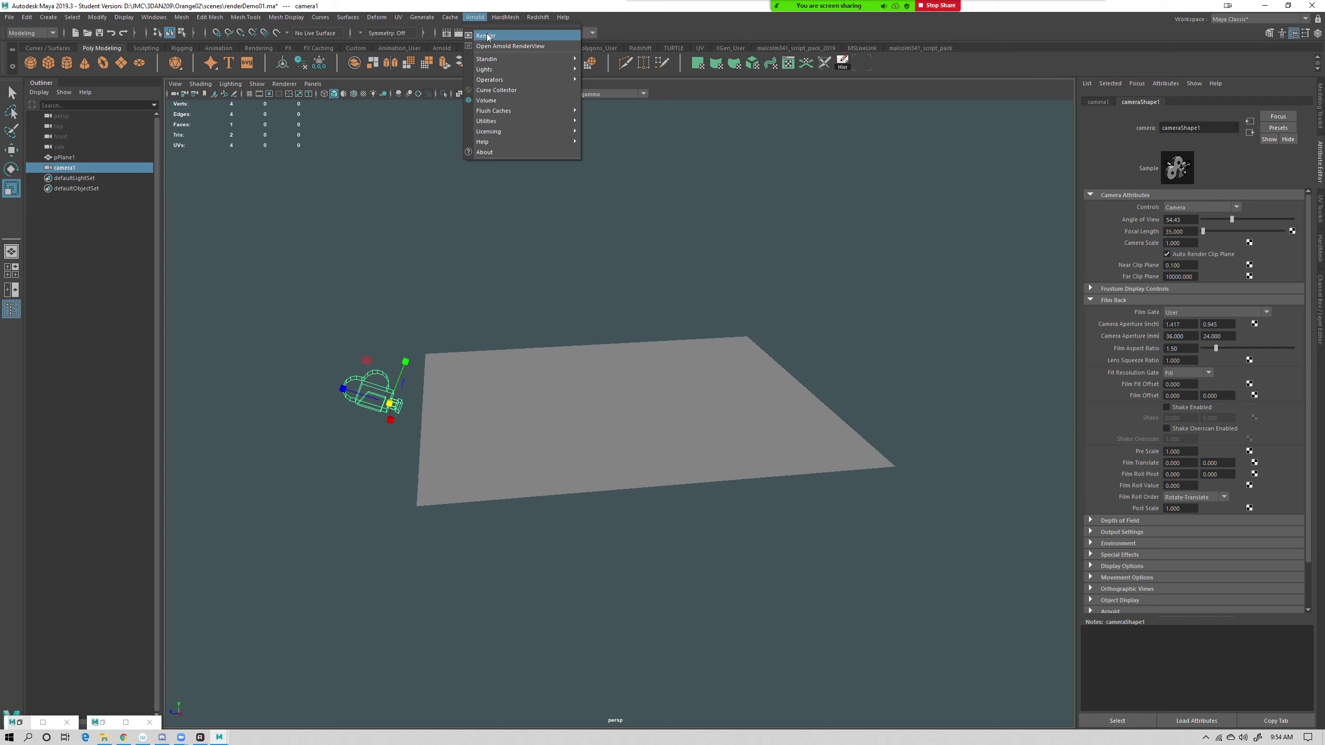
{"action": "mouse_move", "coordinate": [577, 71]}
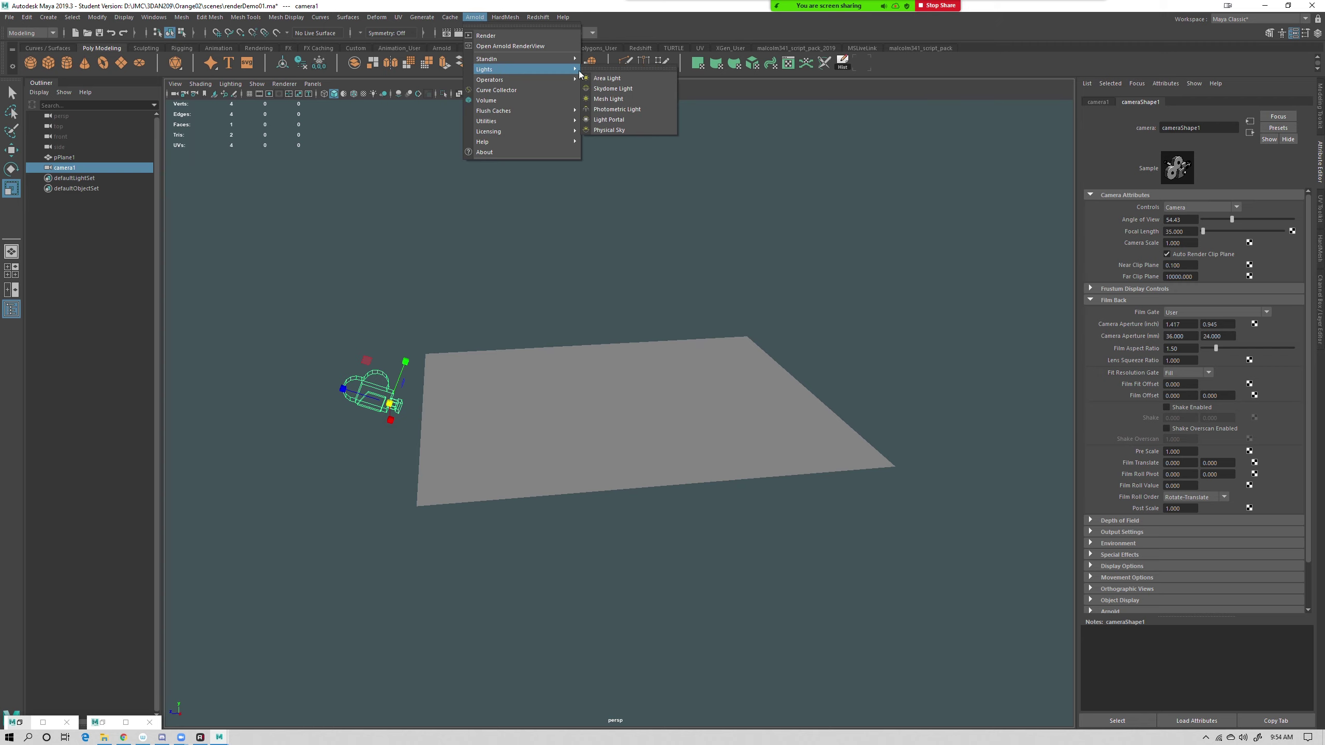
{"action": "left_click", "coordinate": [628, 79]}
{"action": "key", "text": "w"}
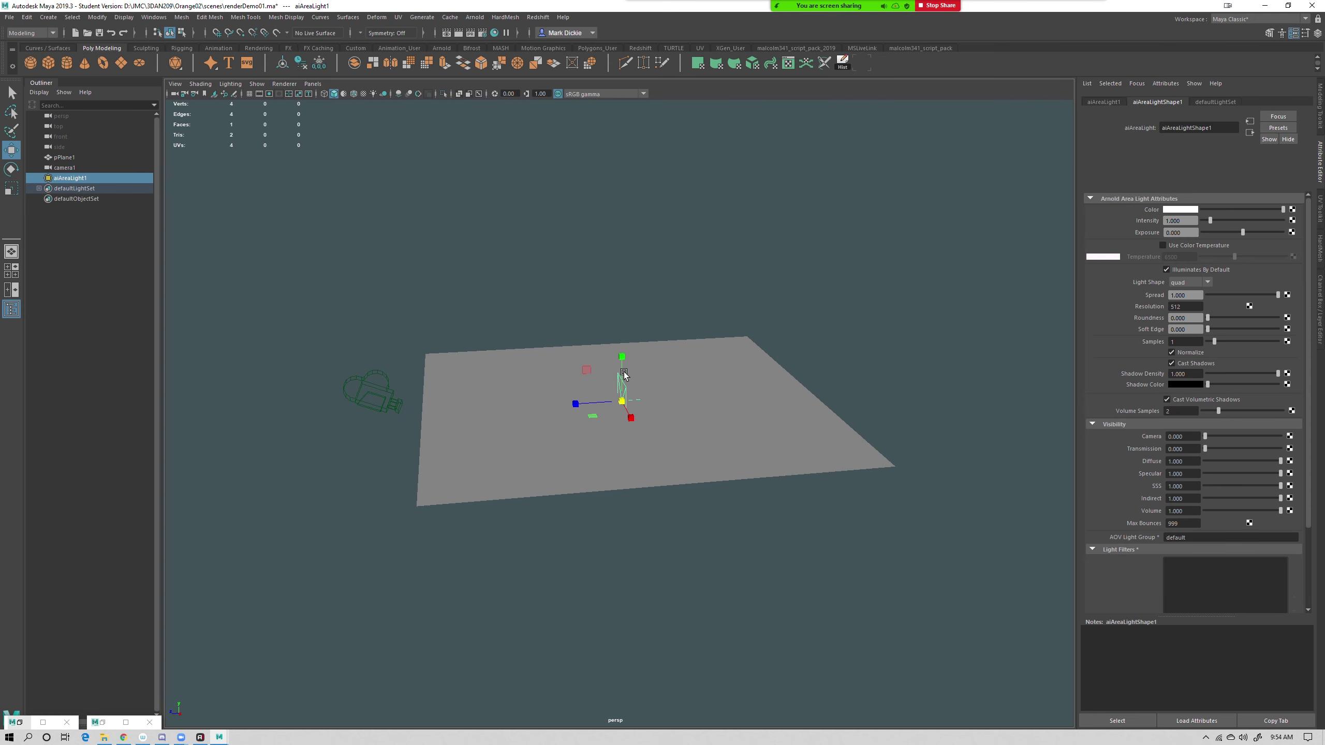
{"action": "left_click_drag", "start_coordinate": [627, 379], "coordinate": [658, 239]}
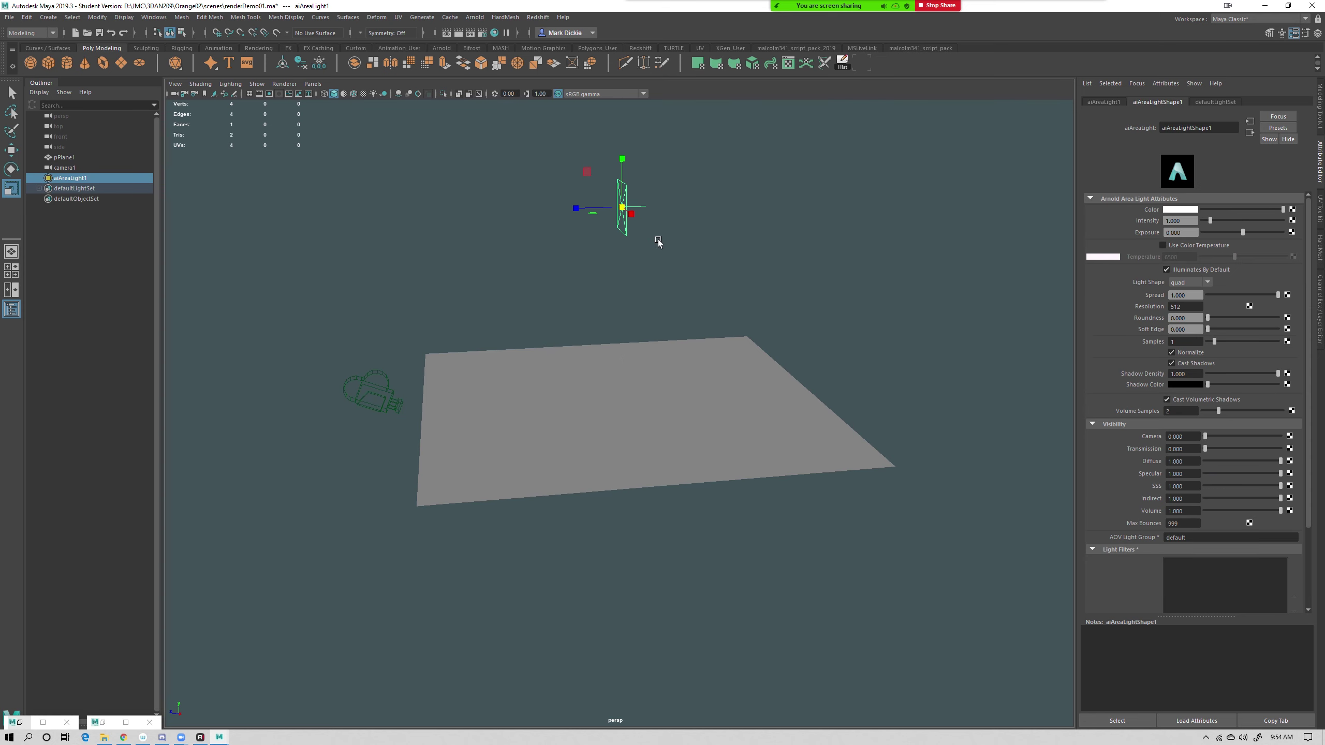
Rotate the area light to face straight down and scale it up uniformly until it is wider than the floor
{"action": "key", "text": "e"}
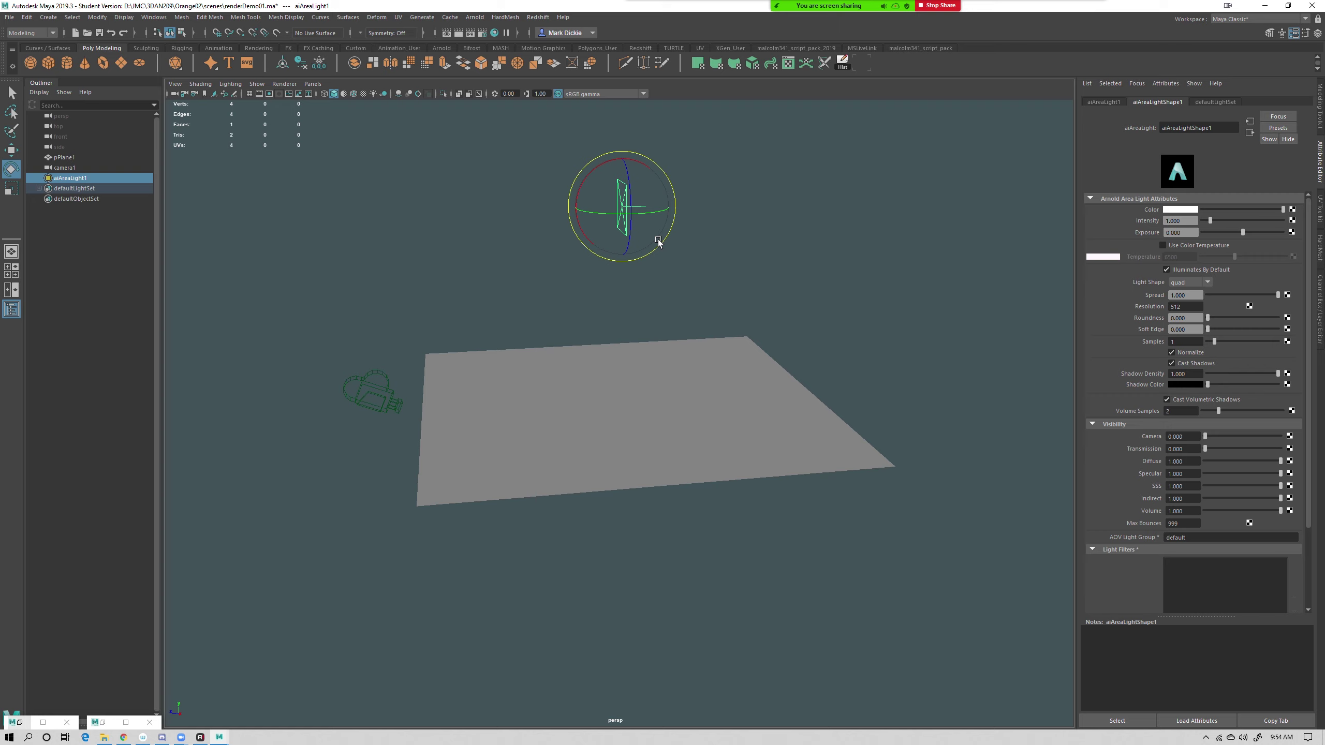
{"action": "left_click_drag", "start_coordinate": [599, 166], "coordinate": [666, 162]}
{"action": "key", "text": "r"}
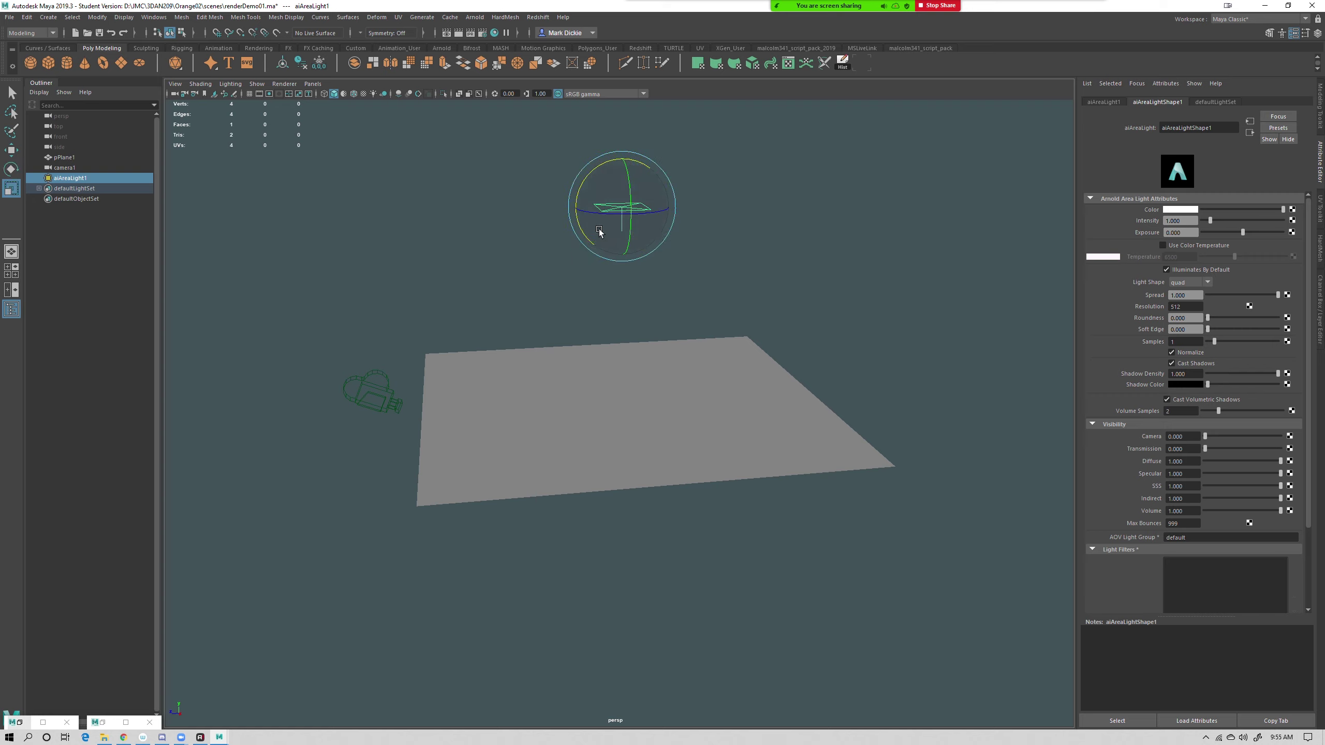
{"action": "left_click_drag", "start_coordinate": [622, 207], "coordinate": [1035, 300]}
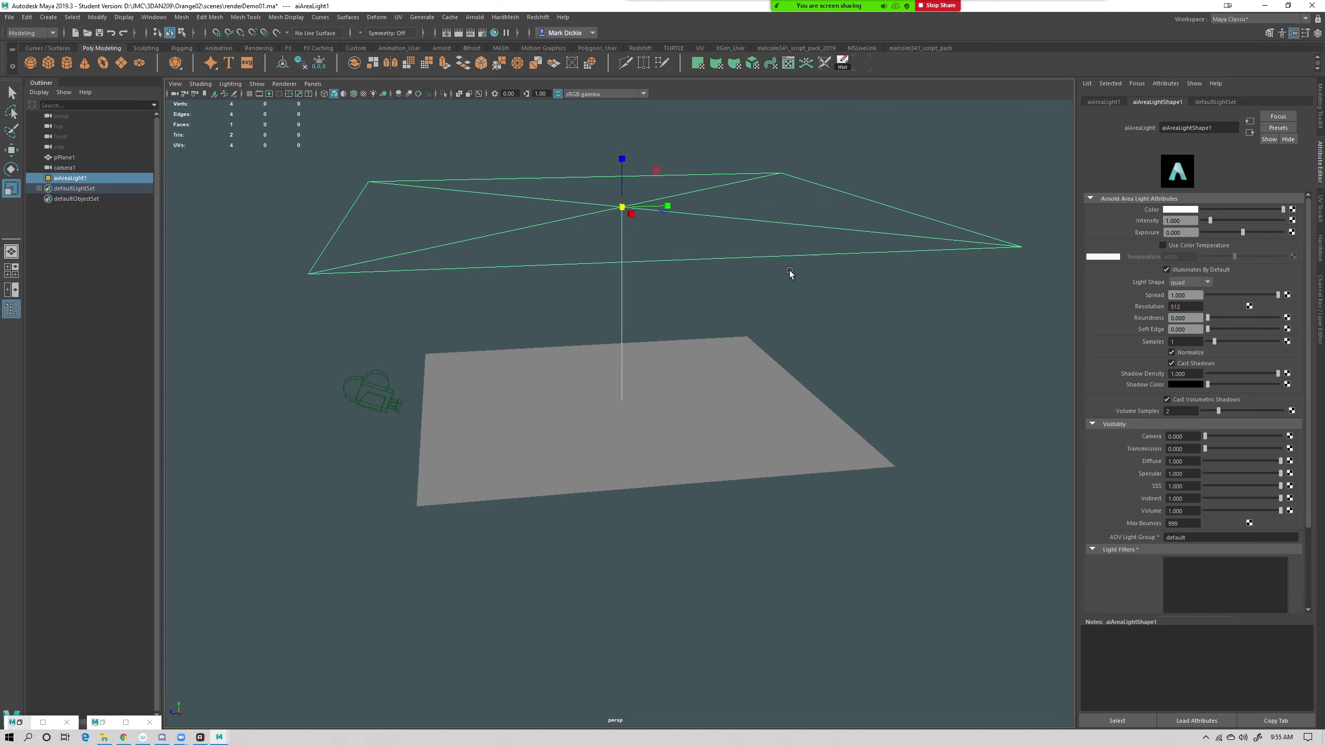
Move the overhead area light higher above the floor and set its intensity to 3000
{"action": "scroll", "coordinate": [741, 229], "scroll_direction": "down", "scroll_amount": 4}
{"action": "key", "text": "w"}
{"action": "left_click_drag", "start_coordinate": [617, 268], "coordinate": [617, 227]}
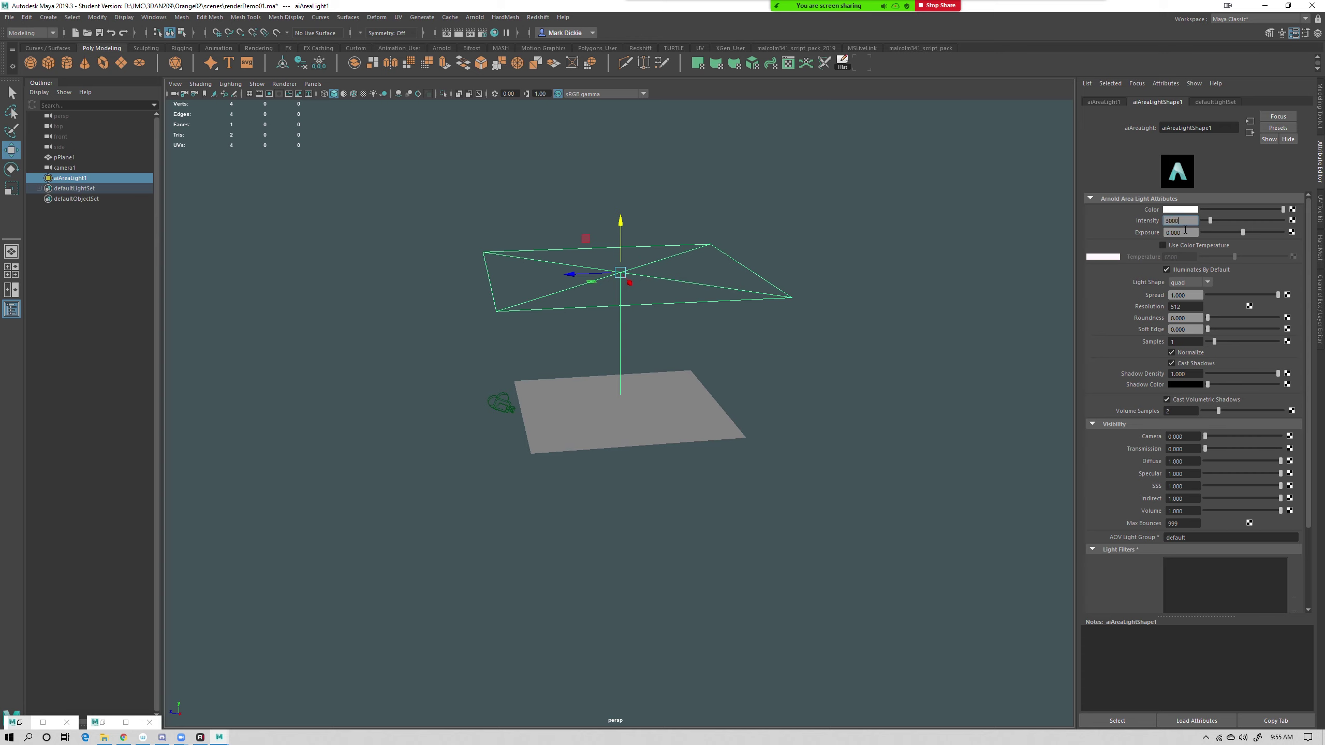
Duplicate the overhead area light, offset the copy from the original, and scale it down to a narrow rectangle
{"action": "left_click_drag", "start_coordinate": [761, 502], "coordinate": [760, 512], "text": "alt"}
{"action": "left_click_drag", "start_coordinate": [823, 400], "coordinate": [757, 409], "text": "alt"}
{"action": "key", "text": "ctrl+d"}
{"action": "left_click_drag", "start_coordinate": [577, 285], "coordinate": [520, 324]}
{"action": "key", "text": "r"}
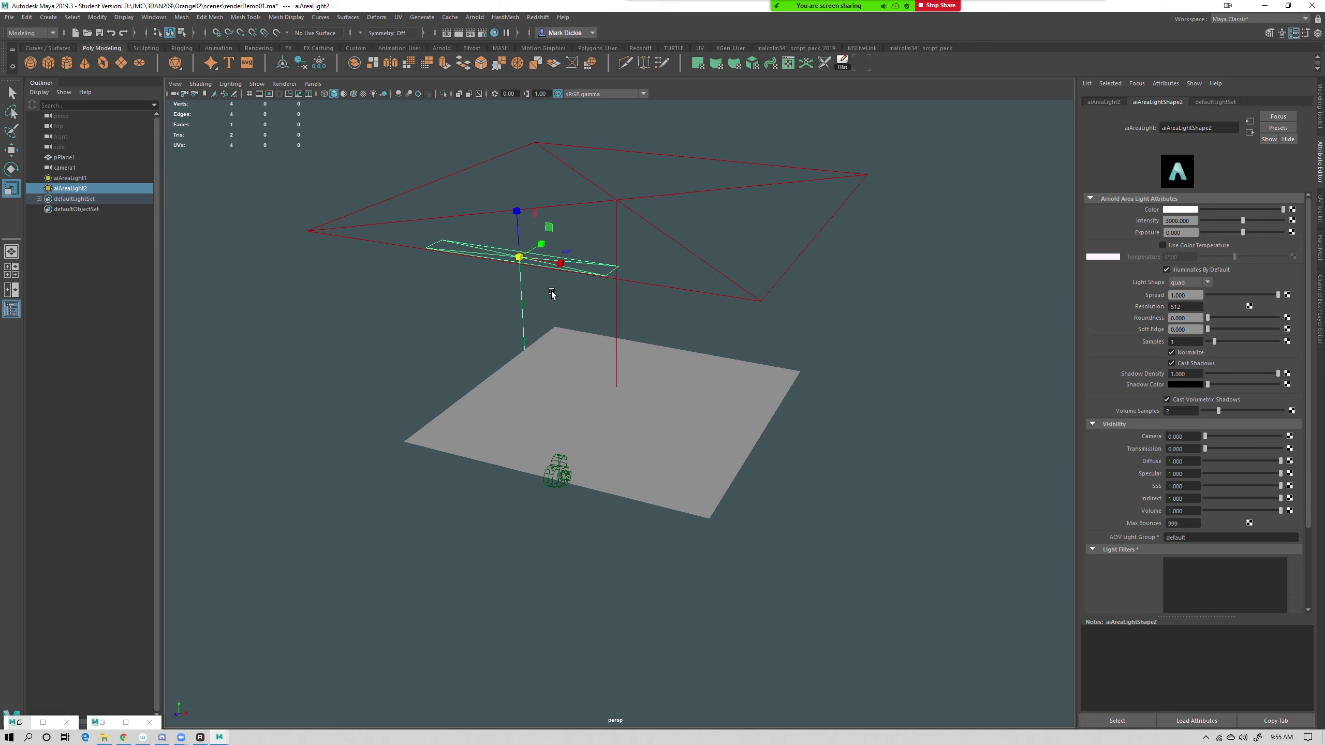
Look through the duplicated area light, aim it diagonally at the floor from one side, and return to the perspective view
{"action": "left_click", "coordinate": [312, 84]}
{"action": "left_click", "coordinate": [334, 124]}
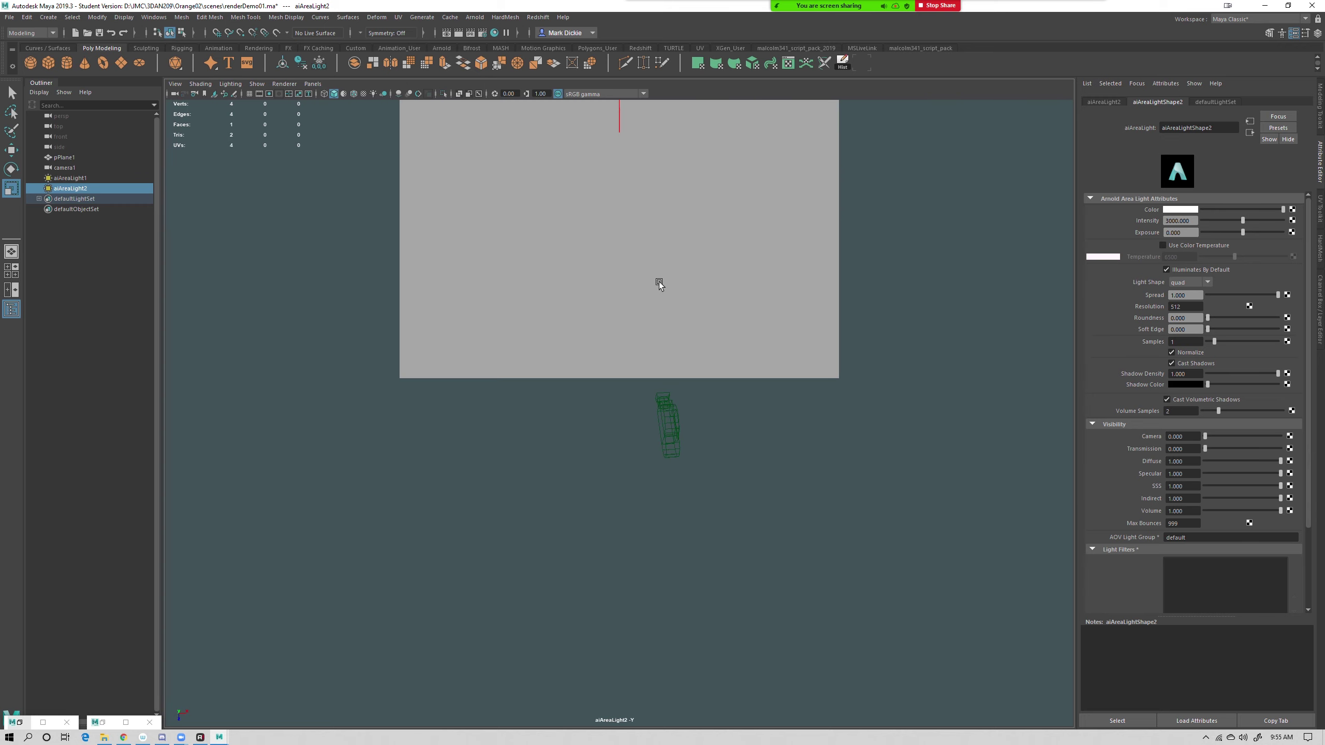
{"action": "left_click_drag", "start_coordinate": [690, 316], "coordinate": [562, 387], "text": "alt"}
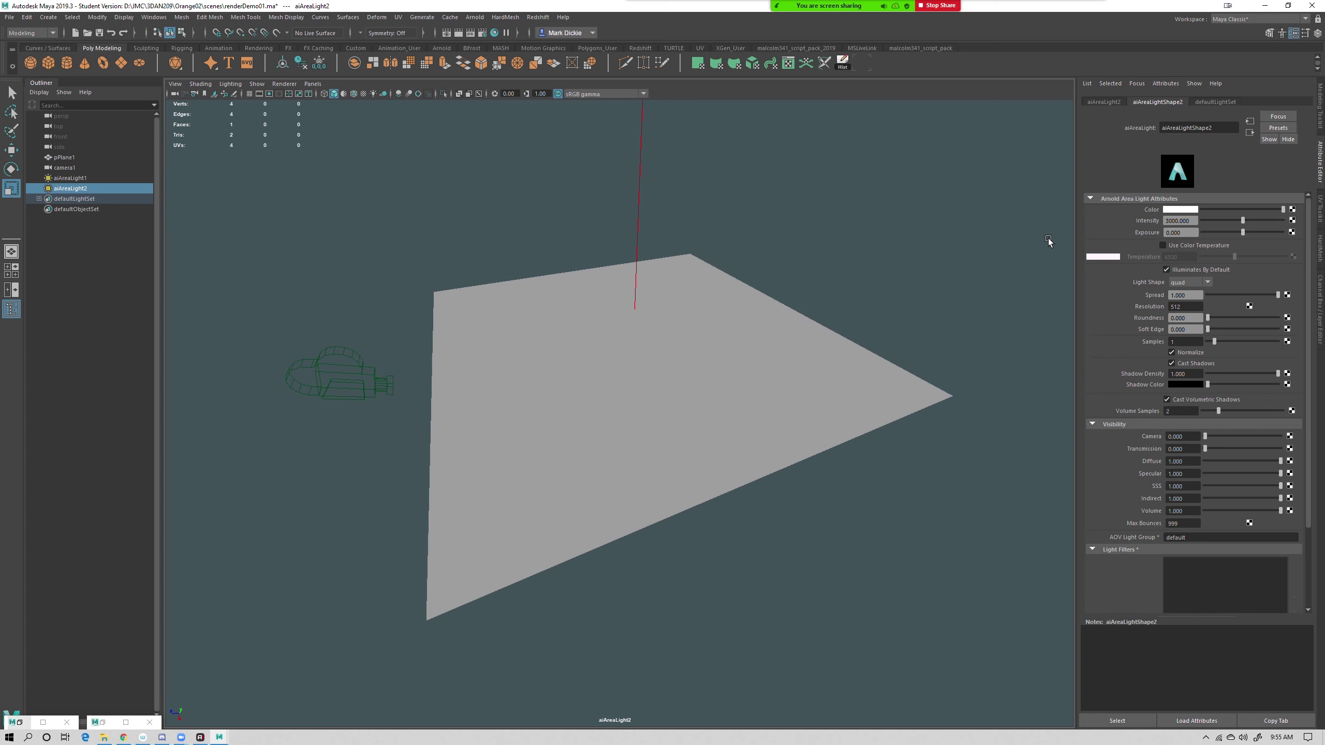
{"action": "key", "text": "space"}
{"action": "key", "text": "space"}
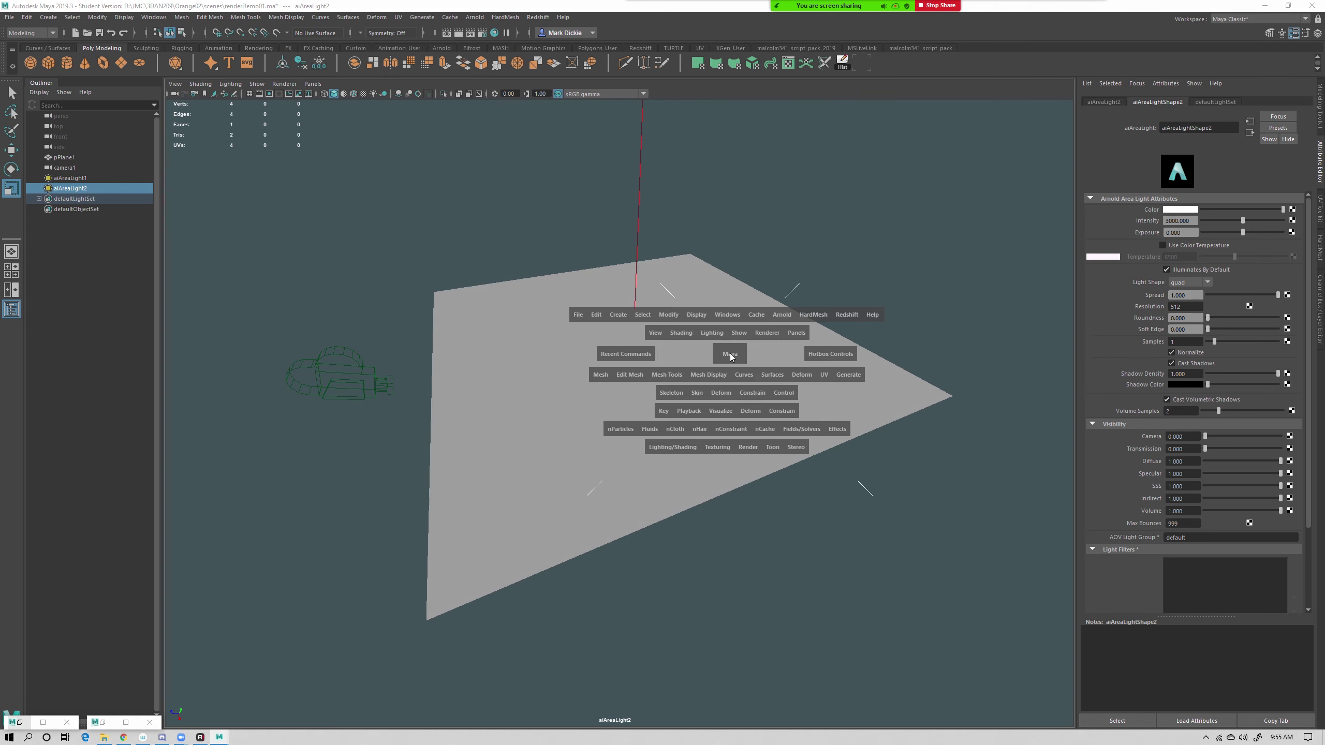
{"action": "left_click_drag", "start_coordinate": [728, 353], "coordinate": [725, 318]}
{"action": "left_click_drag", "start_coordinate": [712, 404], "coordinate": [736, 386], "text": "alt"}
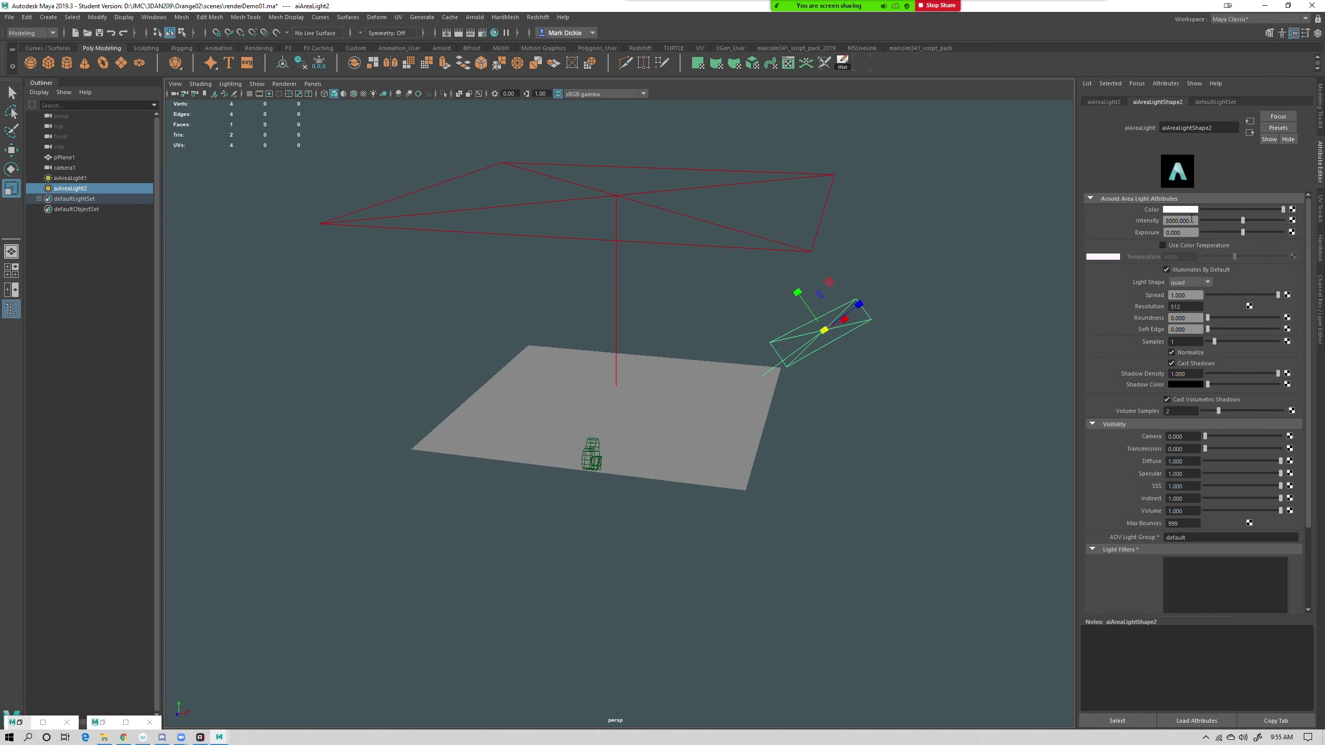
Set the second area light's intensity to 2000 and its color to a pale yellow
{"action": "type", "text": "1000"}
{"action": "key", "text": "Return"}
{"action": "left_click", "coordinate": [1172, 209]}
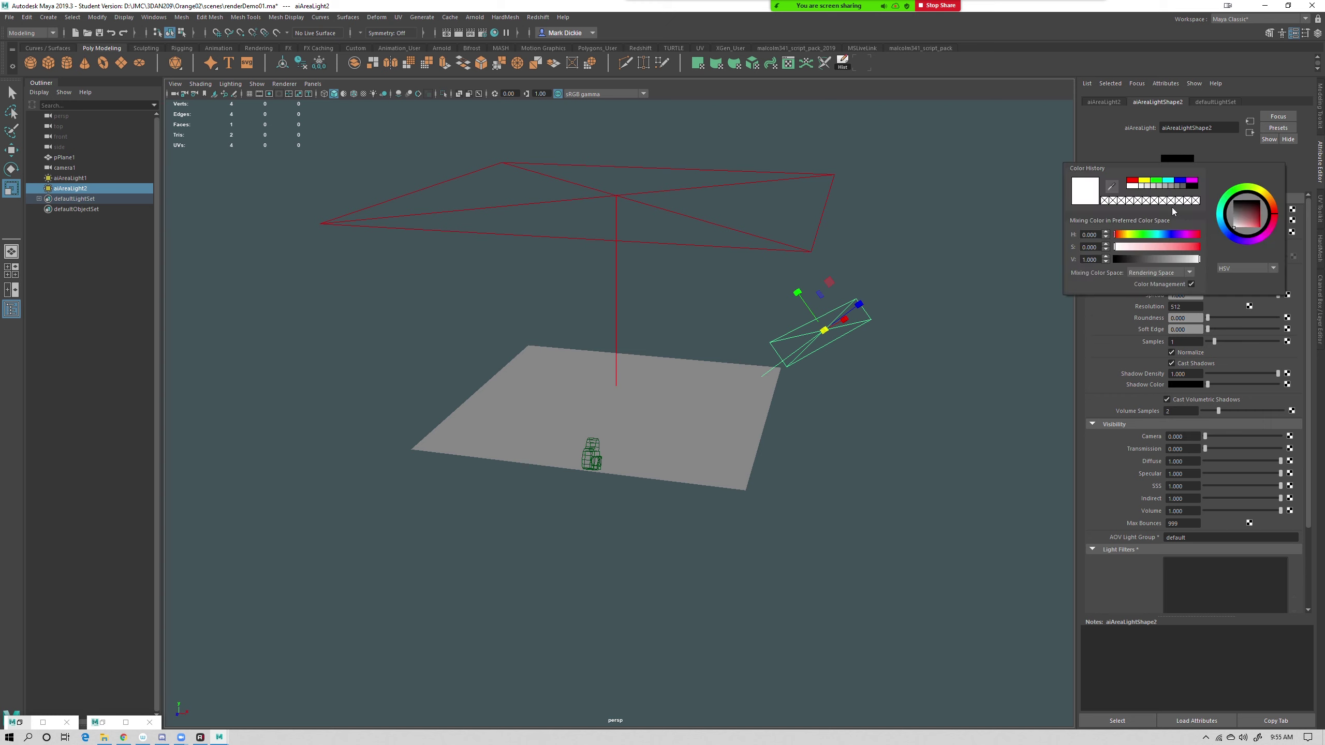
{"action": "left_click", "coordinate": [1261, 196]}
{"action": "left_click_drag", "start_coordinate": [1243, 226], "coordinate": [1246, 228]}
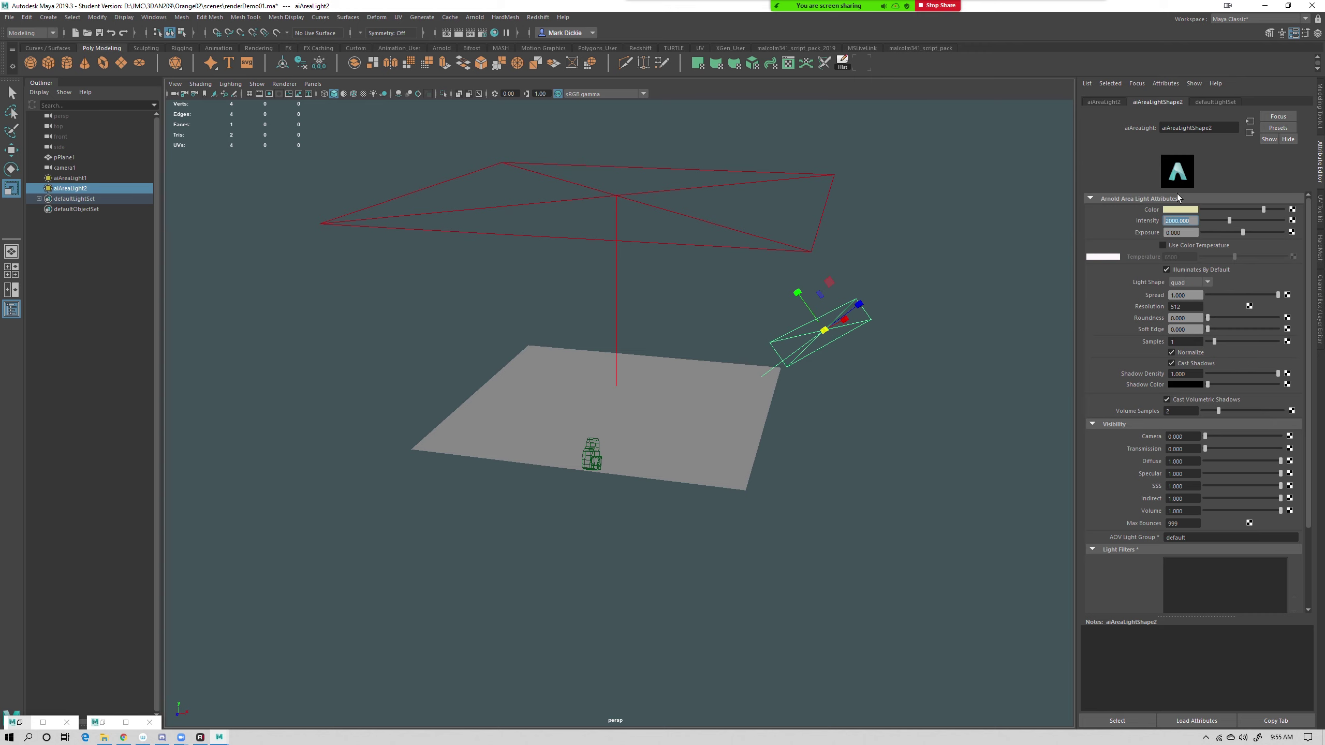
Duplicate the yellow side light and move the copy along X toward the opposite side of the floor
{"action": "left_click_drag", "start_coordinate": [849, 481], "coordinate": [825, 501], "text": "alt"}
{"action": "key", "text": "w"}
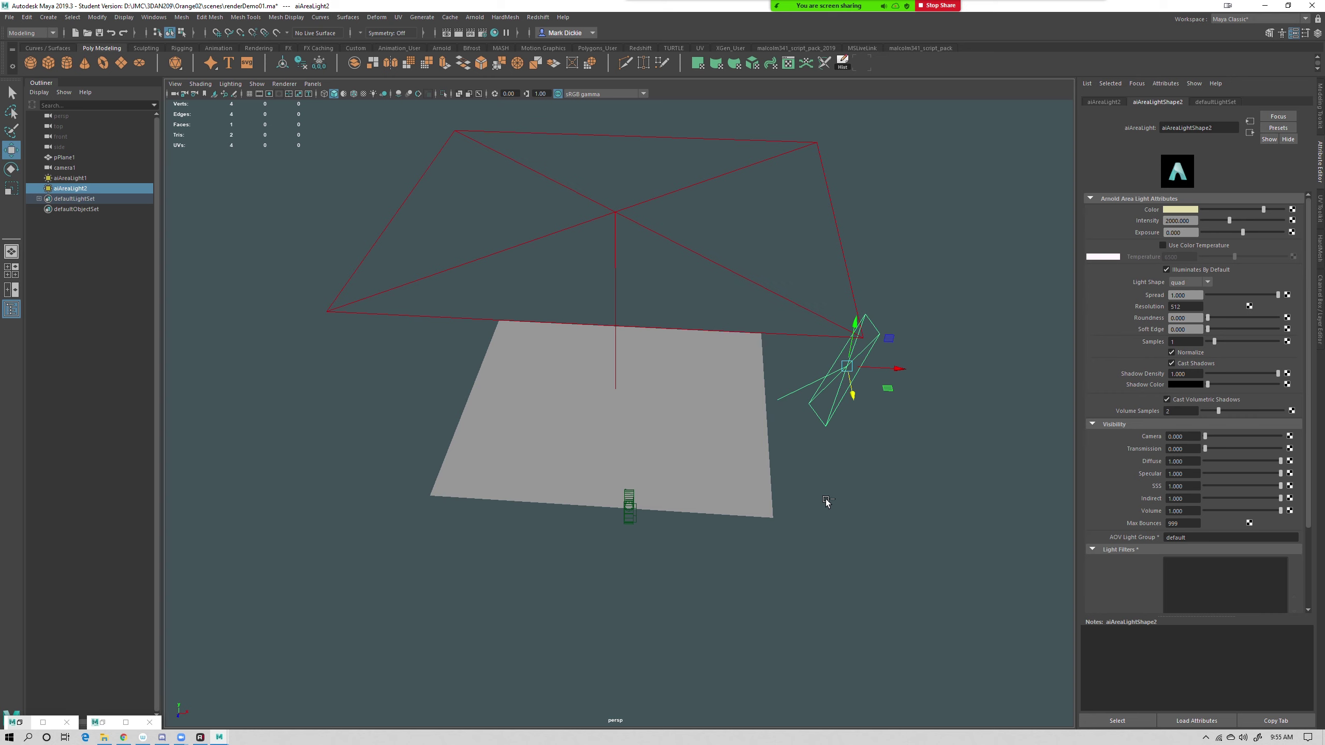
{"action": "key", "text": "ctrl+d"}
{"action": "left_click_drag", "start_coordinate": [896, 370], "coordinate": [658, 342]}
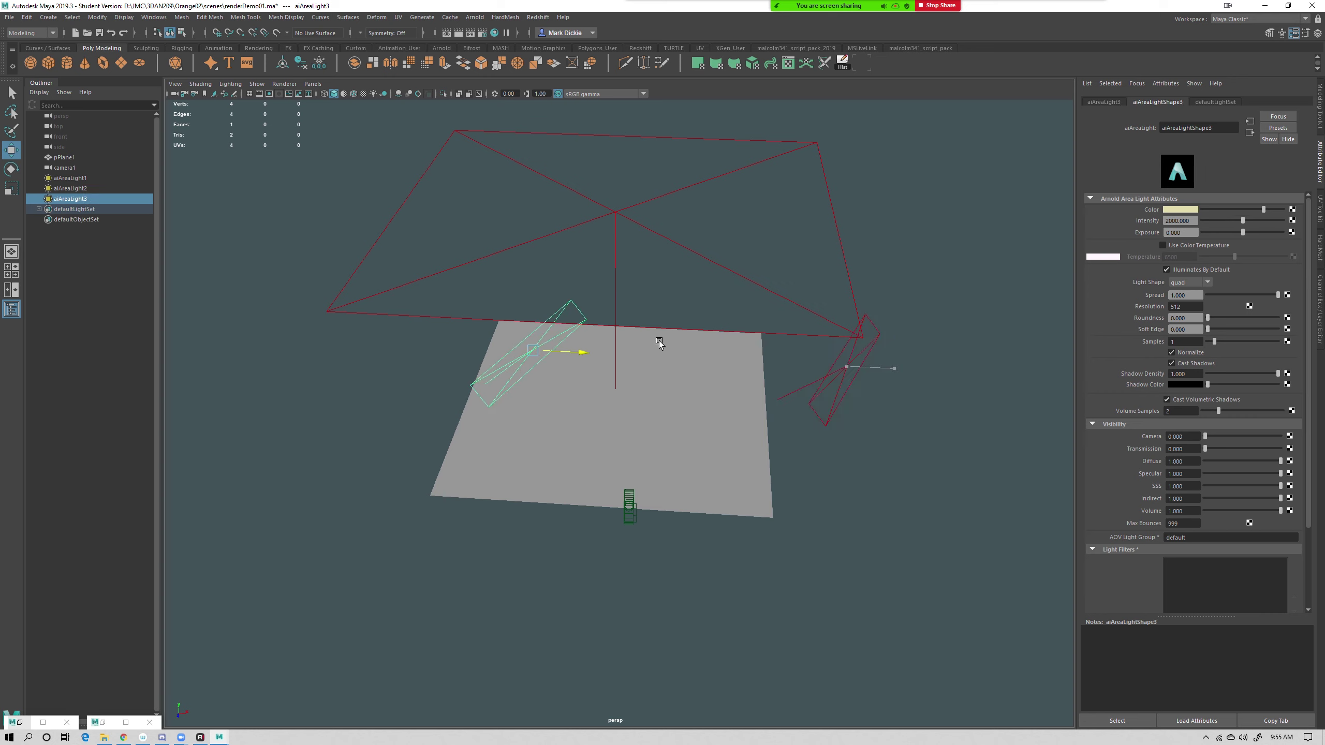
Change the third area light's color to a pale blue and set its intensity to 1000
{"action": "left_click", "coordinate": [1180, 209]}
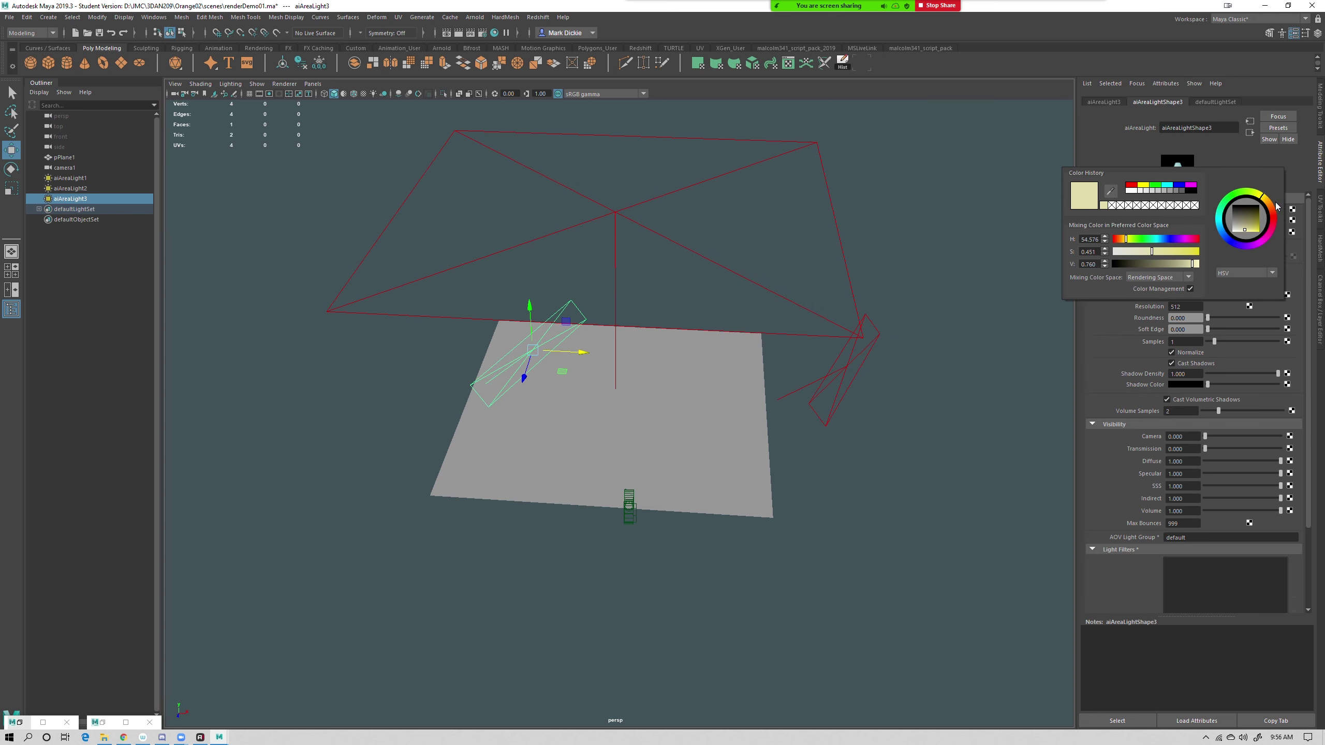
{"action": "left_click", "coordinate": [1229, 238]}
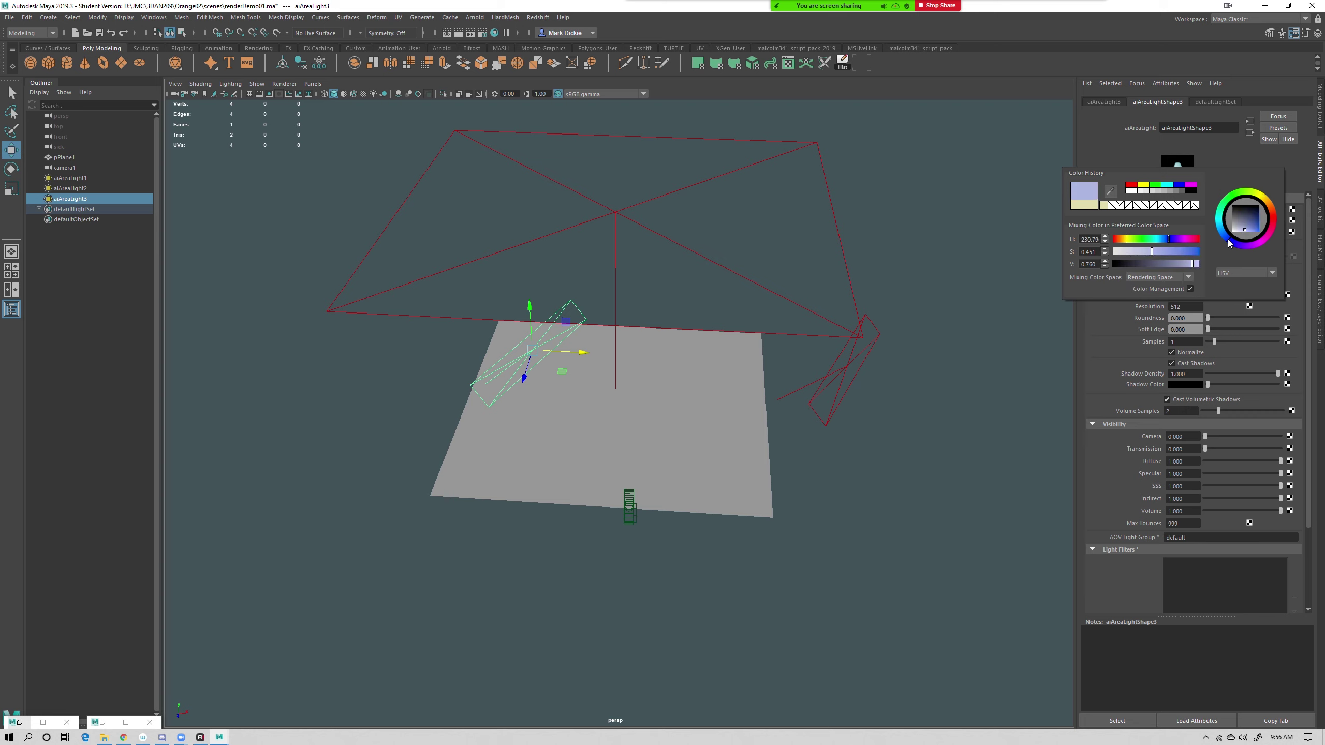
{"action": "left_click_drag", "start_coordinate": [1244, 228], "coordinate": [1247, 232]}
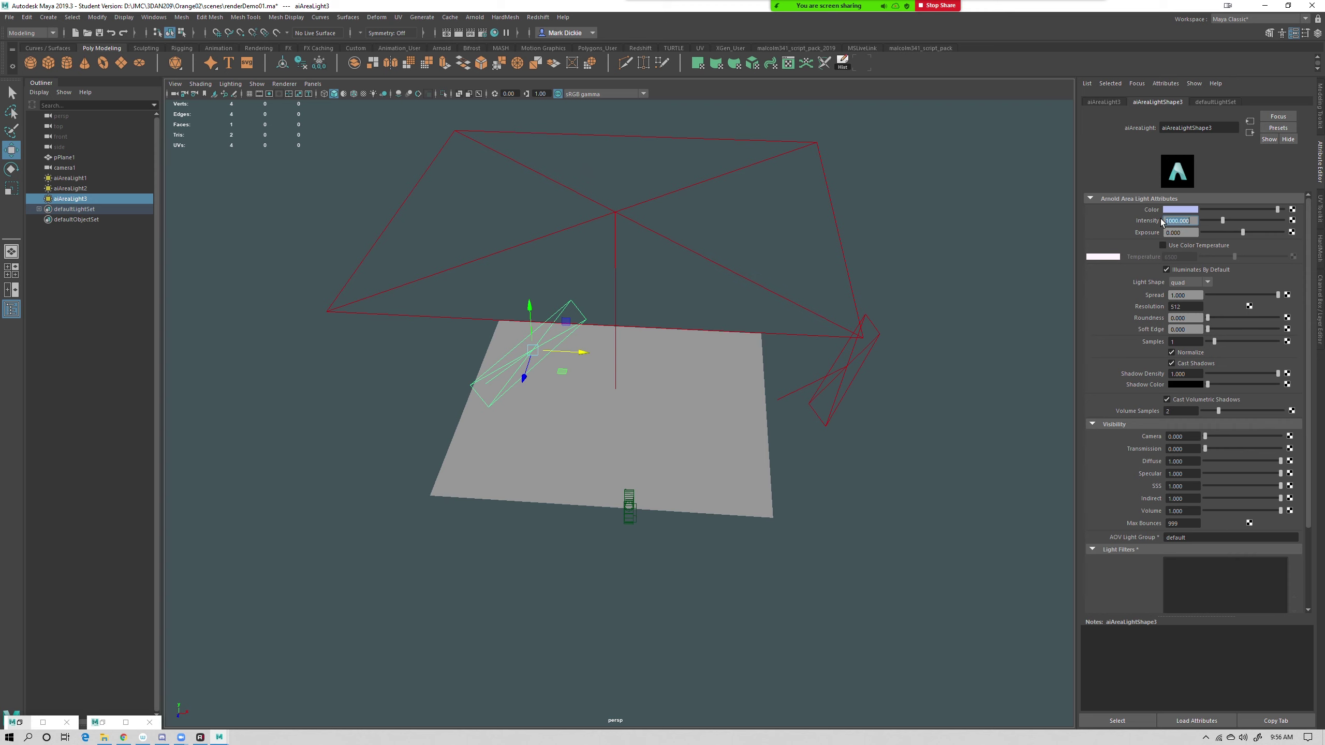
Look through the blue area light, aim it at the floor from the opposite side, and return to the perspective view
{"action": "left_click_drag", "start_coordinate": [970, 460], "coordinate": [957, 488], "text": "alt"}
{"action": "left_click", "coordinate": [313, 84]}
{"action": "left_click", "coordinate": [346, 125]}
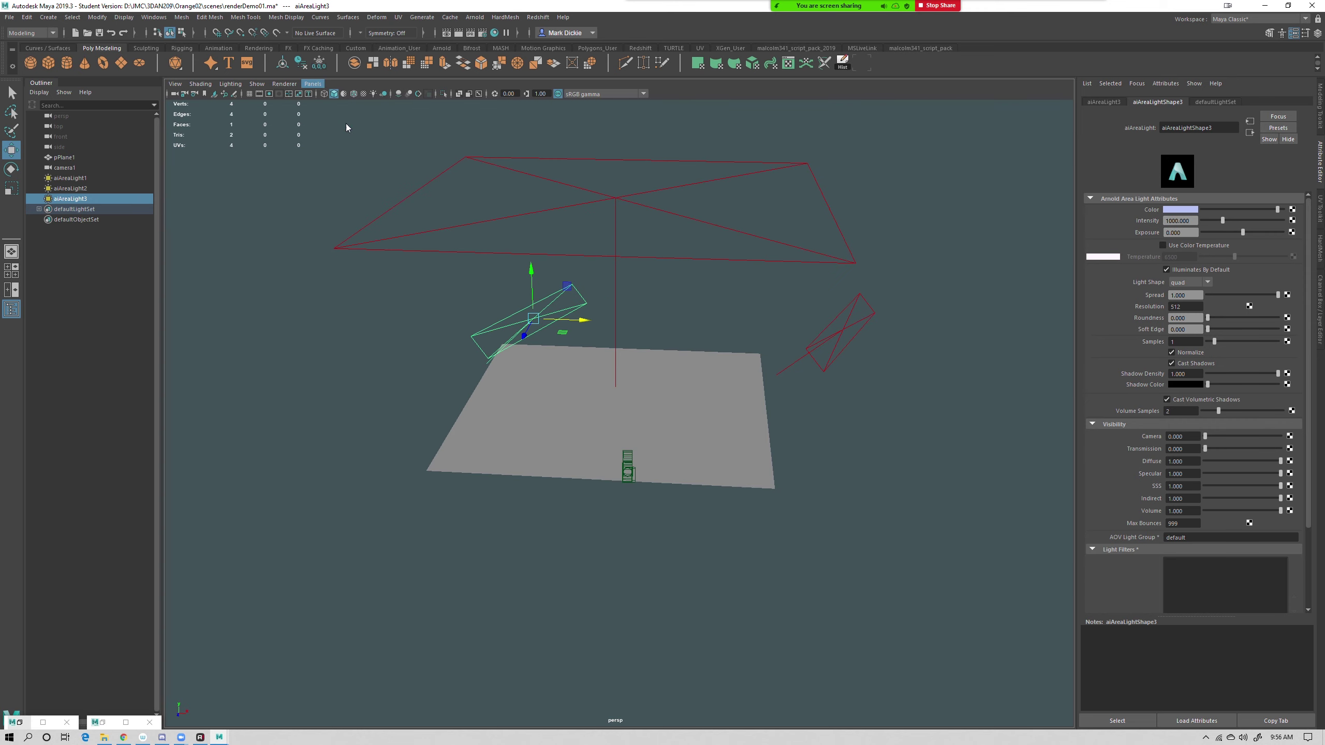
{"action": "left_click_drag", "start_coordinate": [614, 346], "coordinate": [770, 400], "text": "alt"}
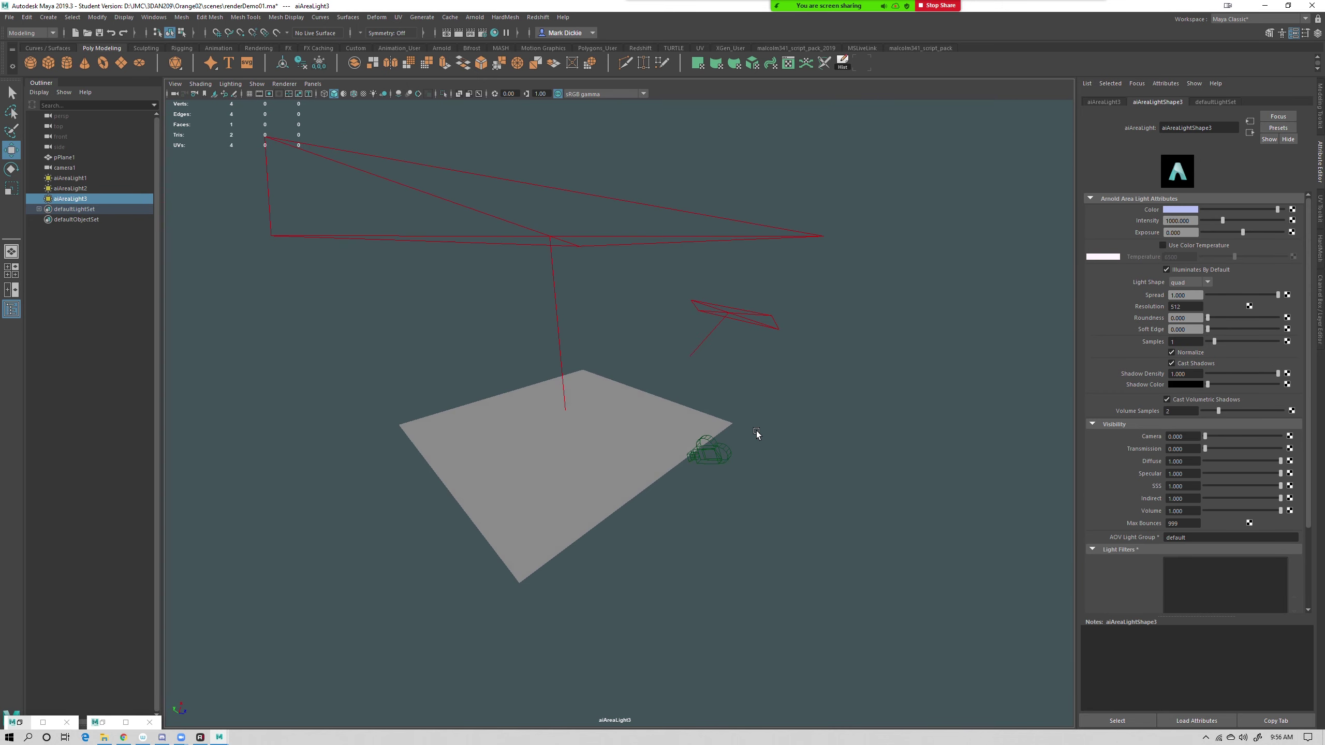
{"action": "left_click_drag", "start_coordinate": [776, 499], "coordinate": [815, 494], "text": "alt"}
{"action": "key", "text": "space"}
{"action": "left_click_drag", "start_coordinate": [806, 573], "coordinate": [799, 568], "text": "alt"}
Adjust the scale of the blue area light beside the floor plane
{"action": "key", "text": "r"}
{"action": "left_click_drag", "start_coordinate": [443, 568], "coordinate": [527, 522], "text": "alt"}
{"action": "left_click_drag", "start_coordinate": [532, 415], "coordinate": [536, 334]}
{"action": "left_click_drag", "start_coordinate": [536, 456], "coordinate": [528, 396]}
{"action": "key", "text": "w"}
Select the floor plane and scale it up uniformly so that it extends well beneath the camera
{"action": "left_click_drag", "start_coordinate": [656, 502], "coordinate": [713, 508], "text": "alt"}
{"action": "right_click_drag", "start_coordinate": [713, 508], "coordinate": [689, 467], "text": "alt"}
{"action": "left_click_drag", "start_coordinate": [690, 468], "coordinate": [657, 417], "text": "alt"}
{"action": "left_click", "coordinate": [631, 293]}
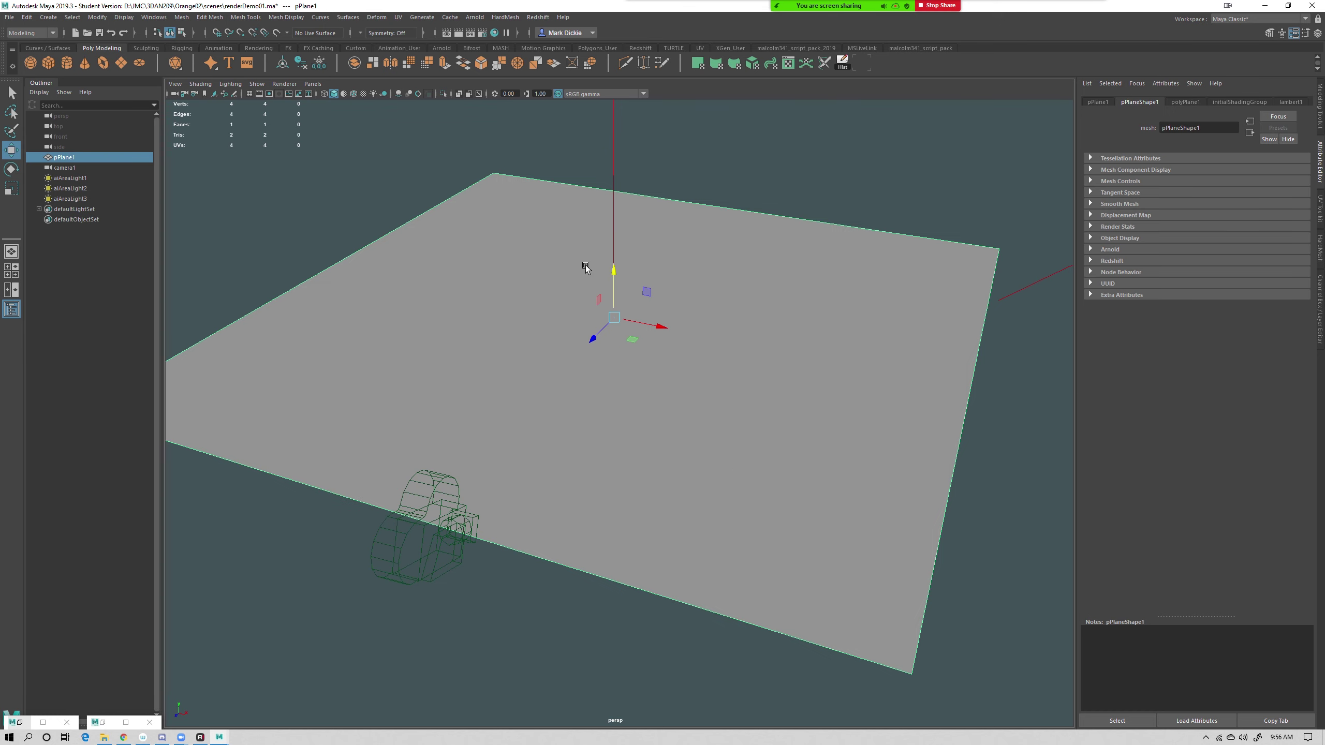
{"action": "key", "text": "r"}
{"action": "left_click_drag", "start_coordinate": [613, 317], "coordinate": [1061, 462]}
{"action": "key", "text": "q"}
{"action": "middle_click_drag", "start_coordinate": [615, 459], "coordinate": [628, 415], "text": "alt"}
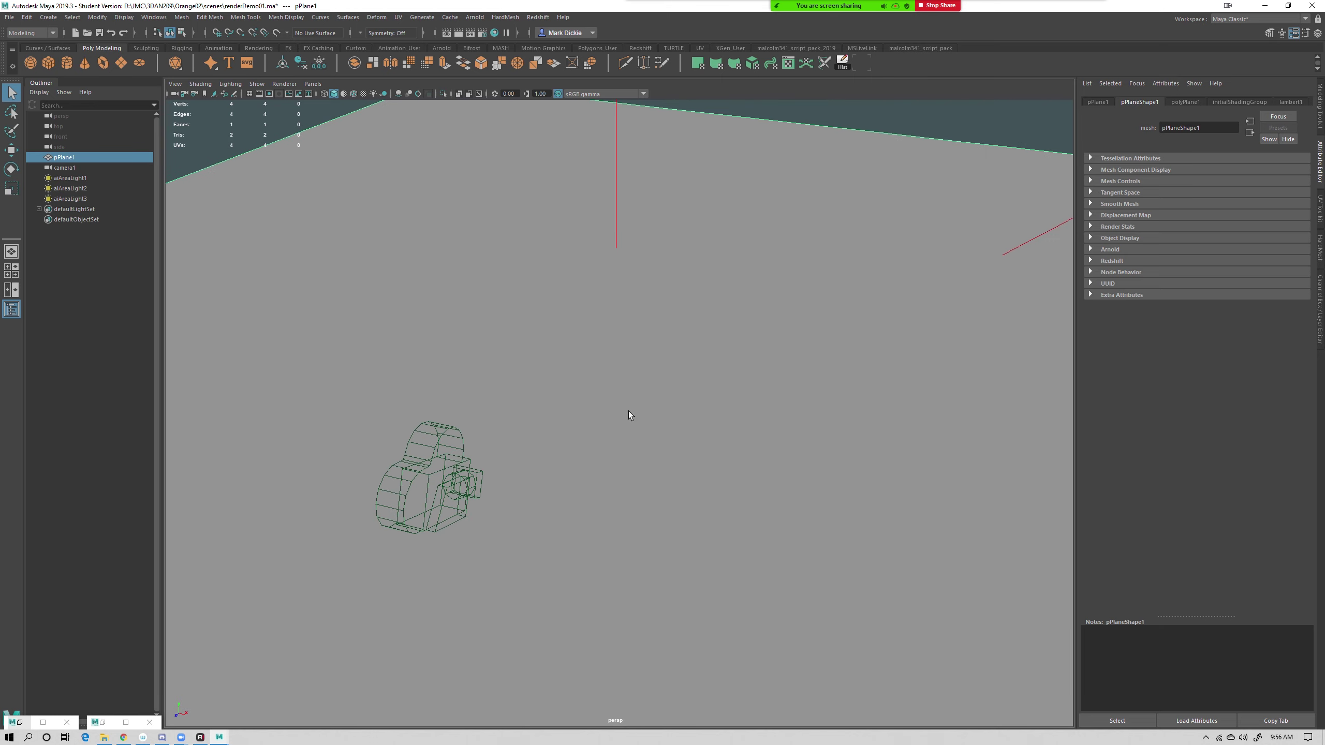
Assign a new Arnold aiStandardSurface material to the floor plane
{"action": "right_click", "coordinate": [580, 363]}
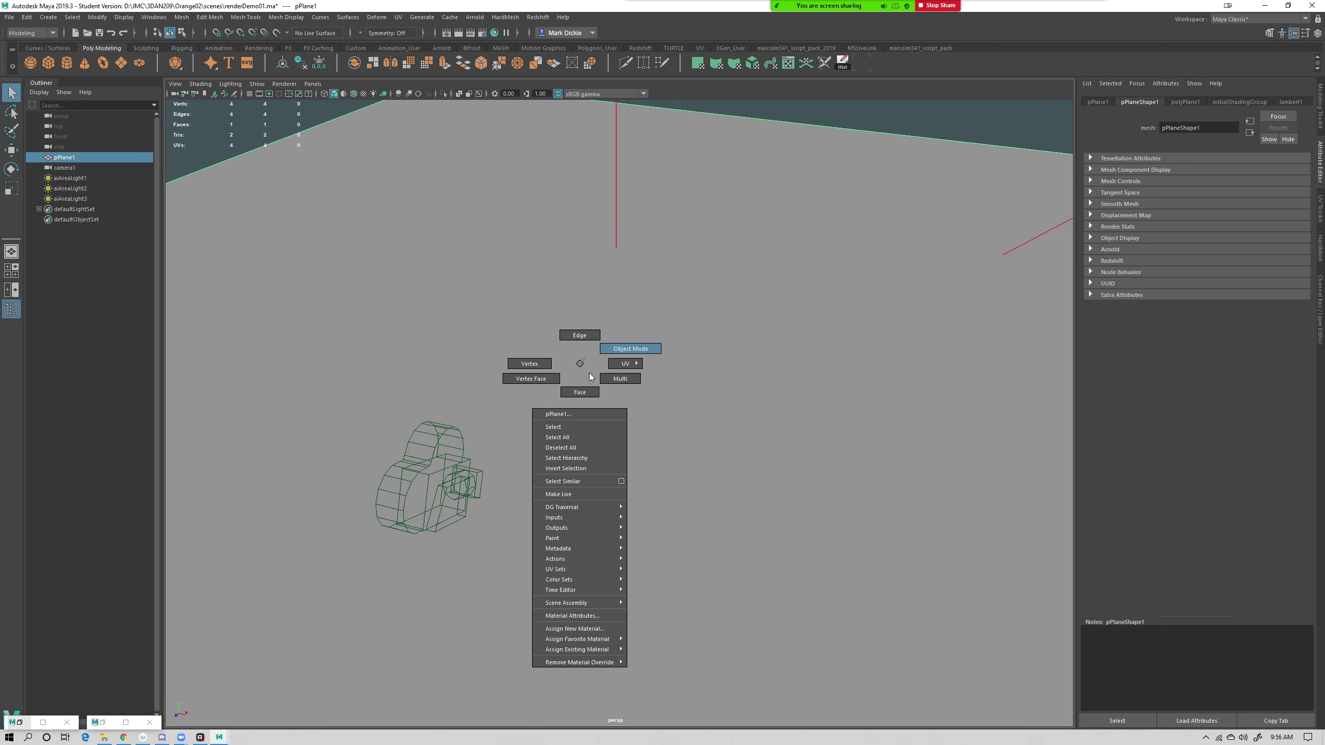
{"action": "left_click", "coordinate": [584, 628]}
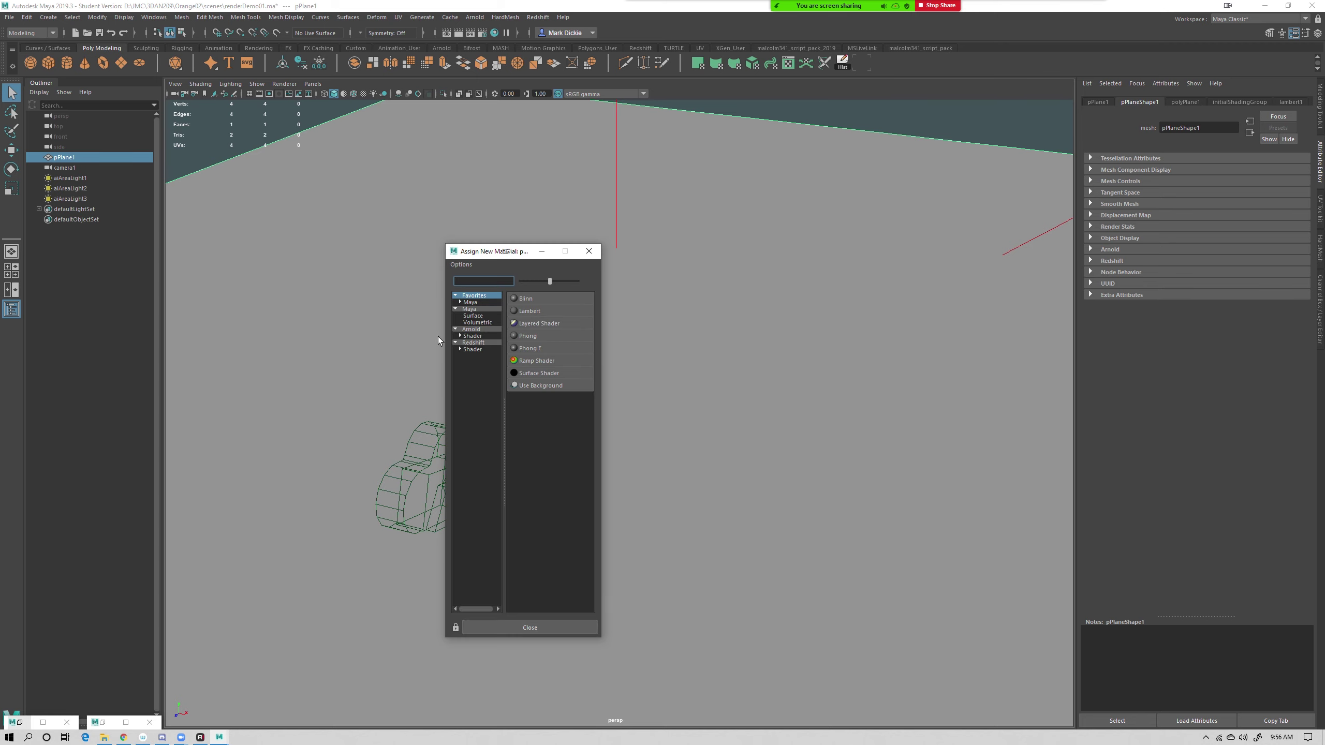
{"action": "left_click", "coordinate": [469, 336]}
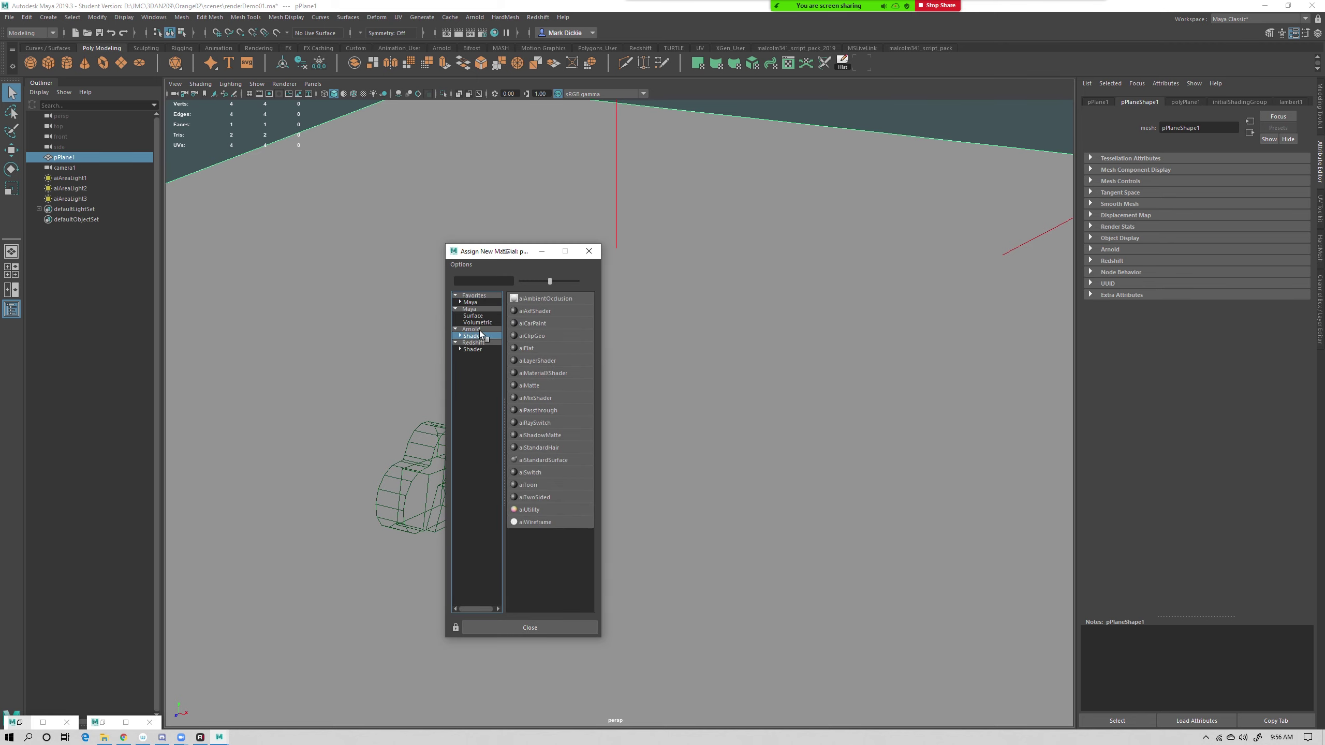
{"action": "left_click", "coordinate": [543, 460]}
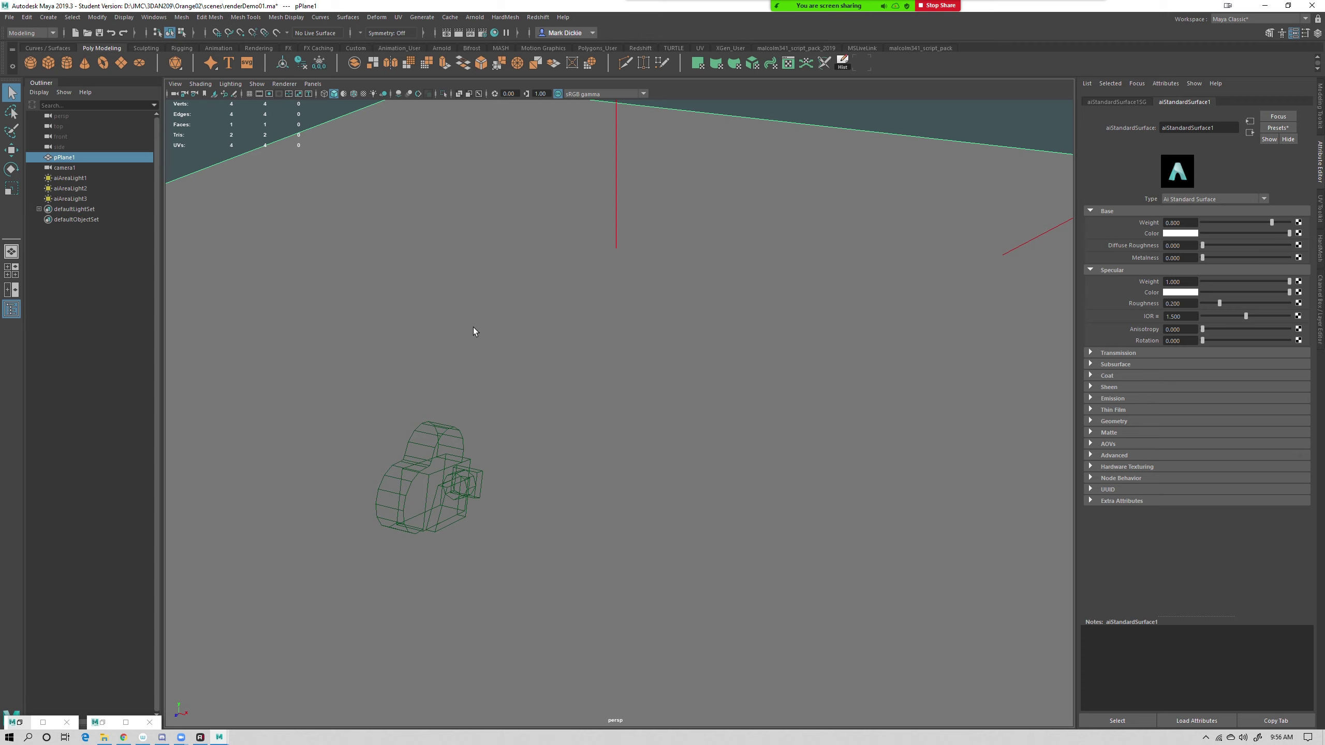
Save the scene, accepting the student version notice, and open the Render View
{"action": "key", "text": "ctrl+s"}
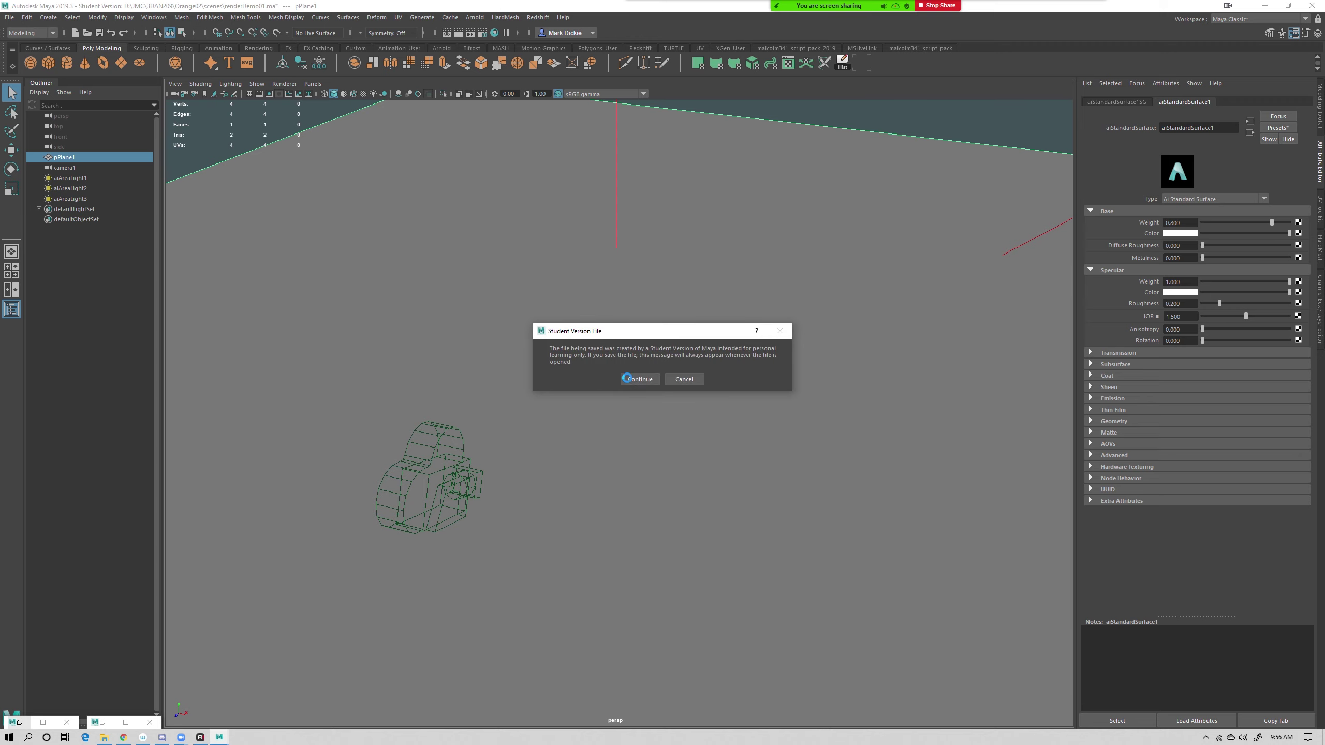
{"action": "left_click", "coordinate": [628, 380]}
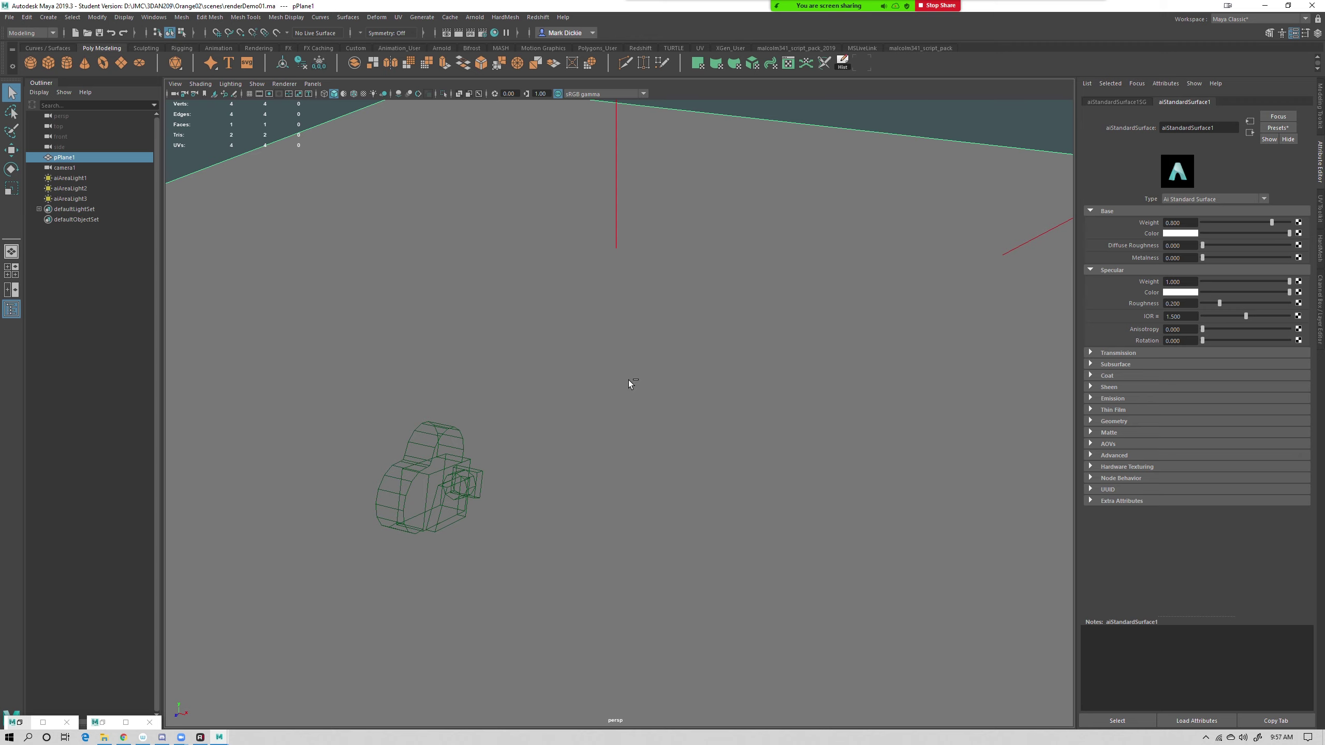
{"action": "left_click", "coordinate": [448, 33]}
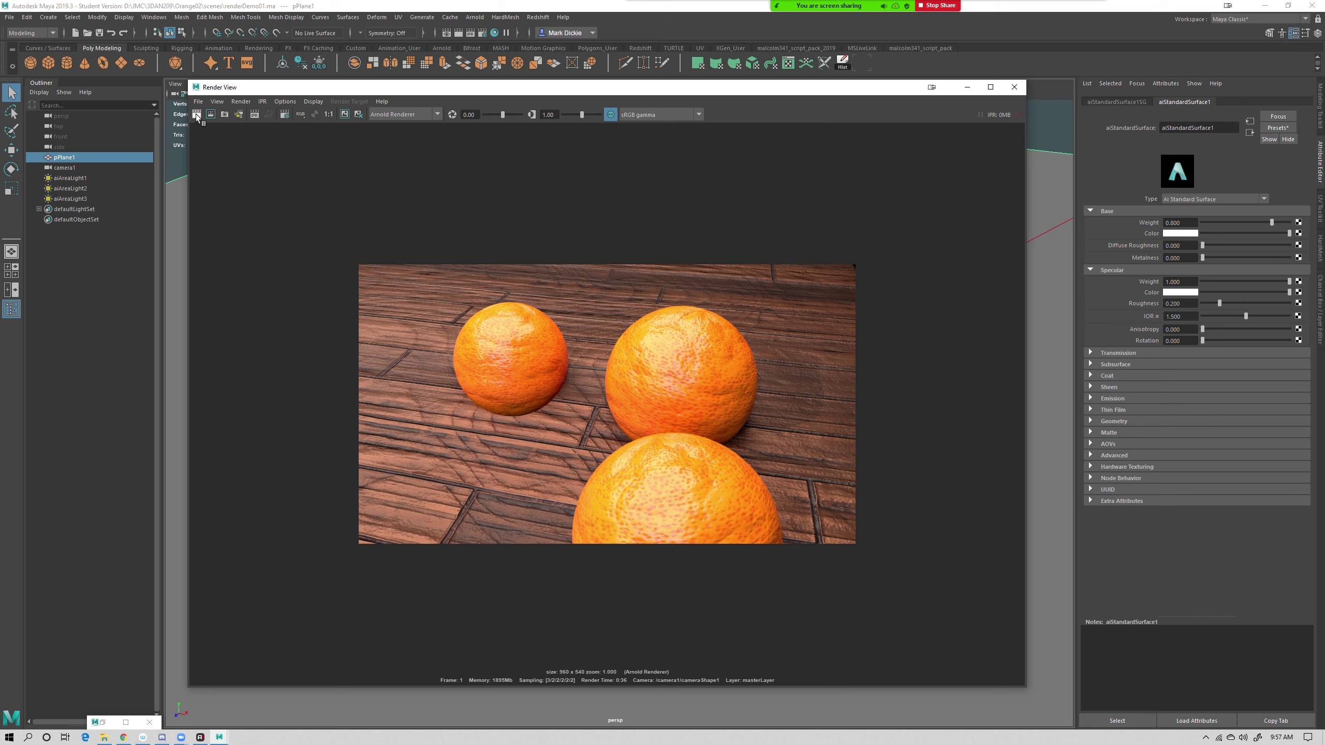
Render the scene through camera1, check the image and close the Render View
{"action": "right_click", "coordinate": [196, 117]}
{"action": "left_click", "coordinate": [219, 134]}
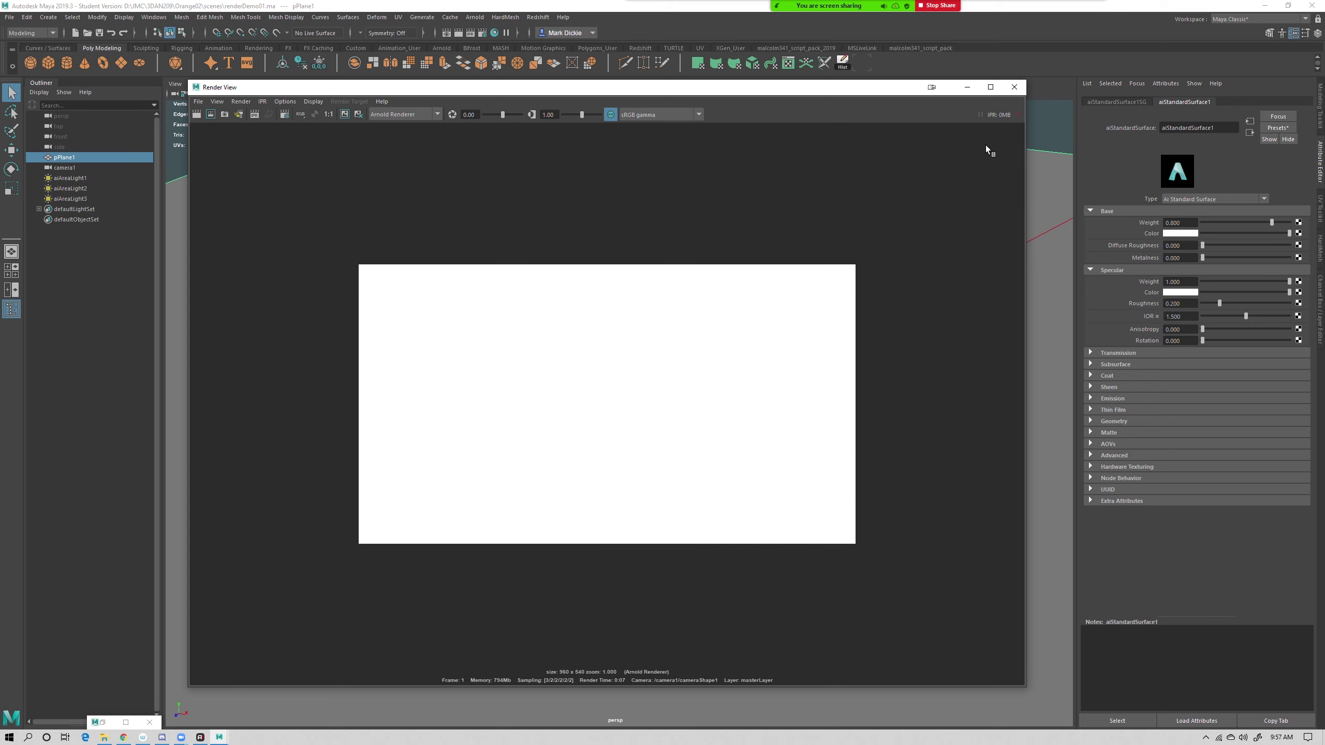
{"action": "left_click", "coordinate": [1014, 87]}
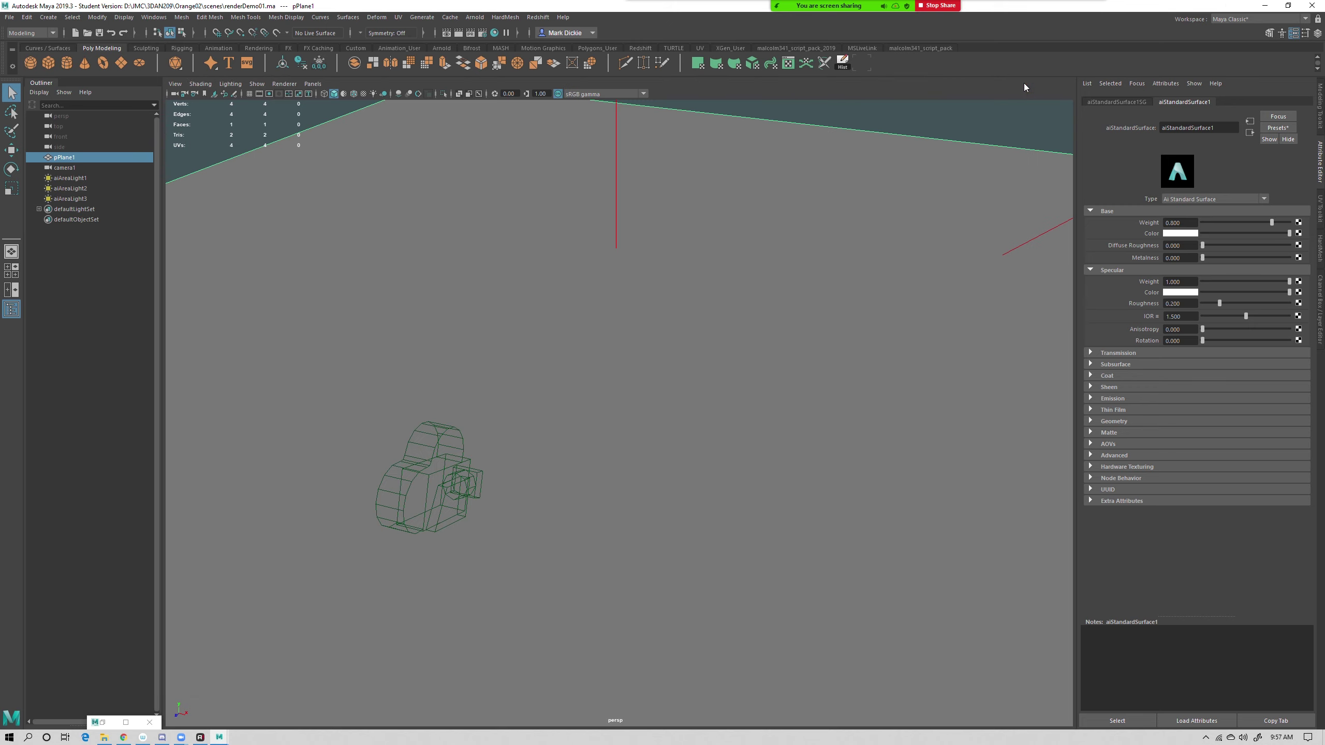
Create a polygon sphere, move it across the floor towards the camera and raise it above the floor plane
{"action": "left_click", "coordinate": [851, 109]}
{"action": "scroll", "coordinate": [763, 285], "scroll_direction": "down", "scroll_amount": 5}
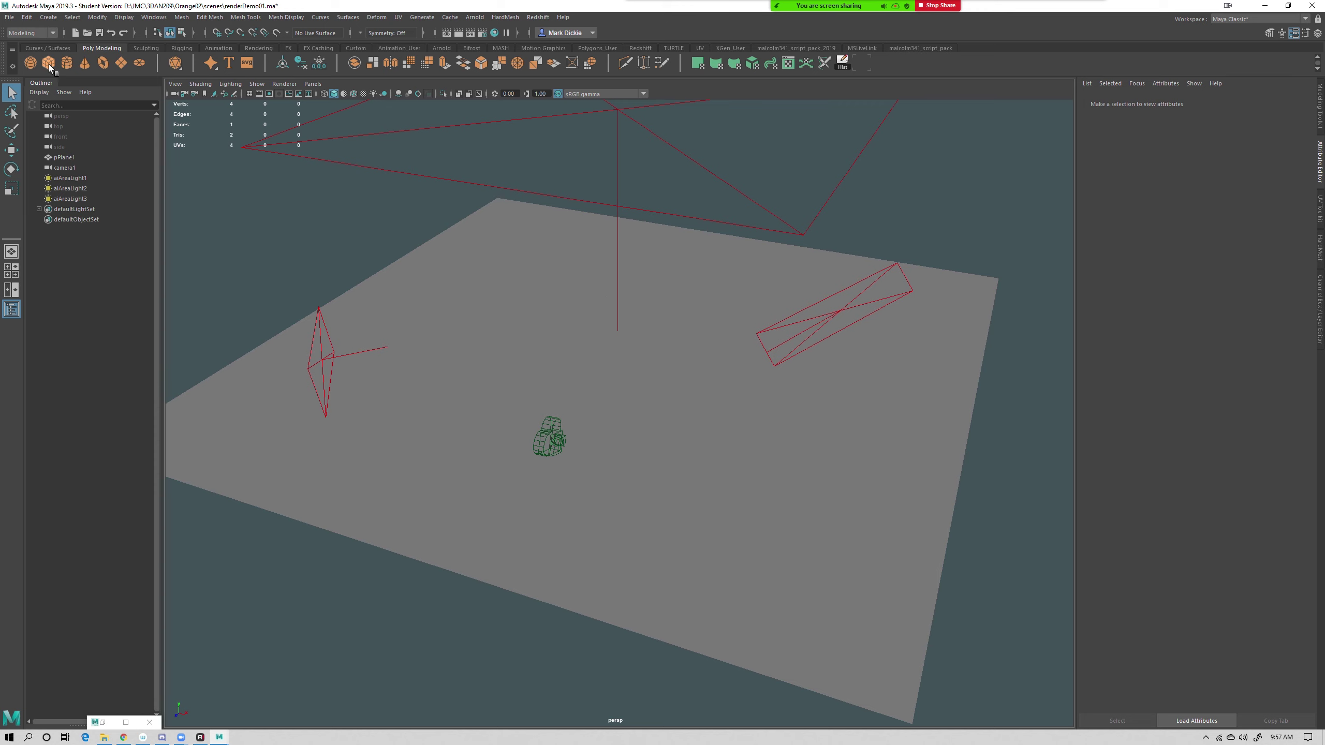
{"action": "left_click", "coordinate": [30, 63]}
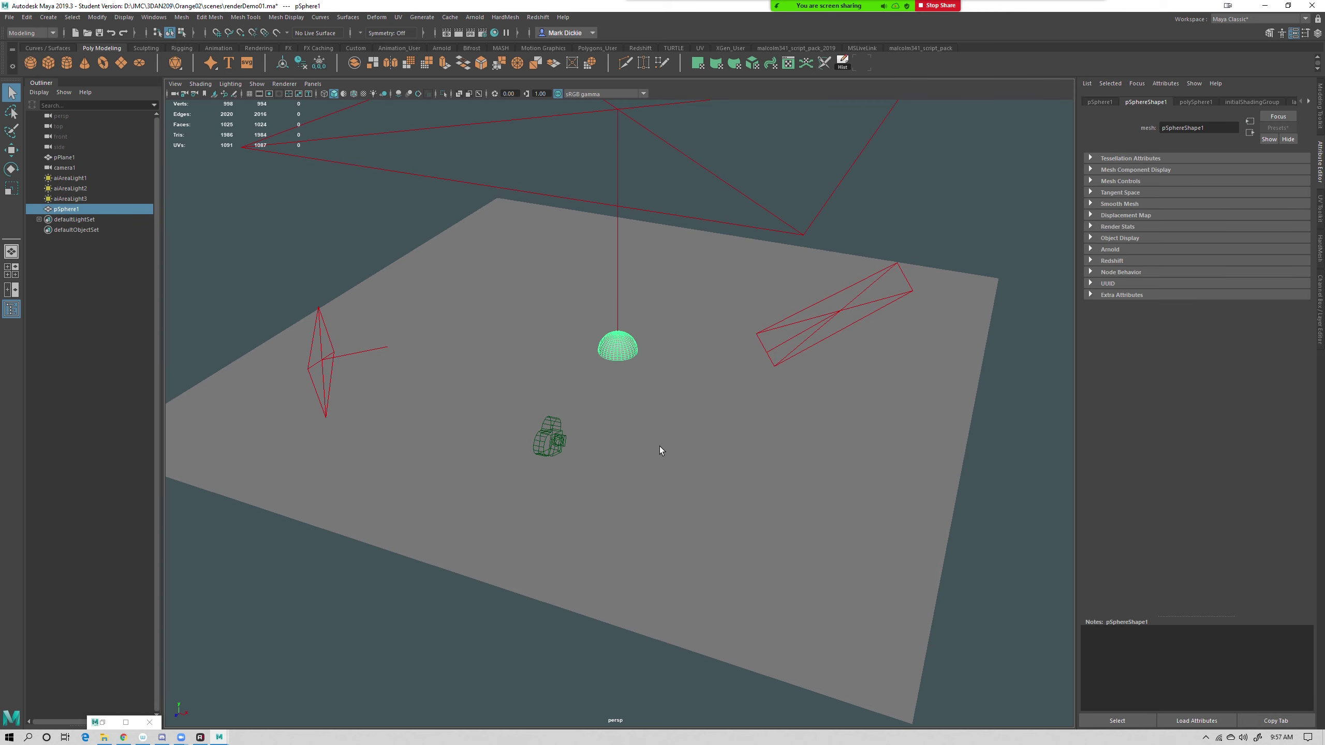
{"action": "scroll", "coordinate": [659, 446], "scroll_direction": "up", "scroll_amount": 5}
{"action": "key", "text": "r"}
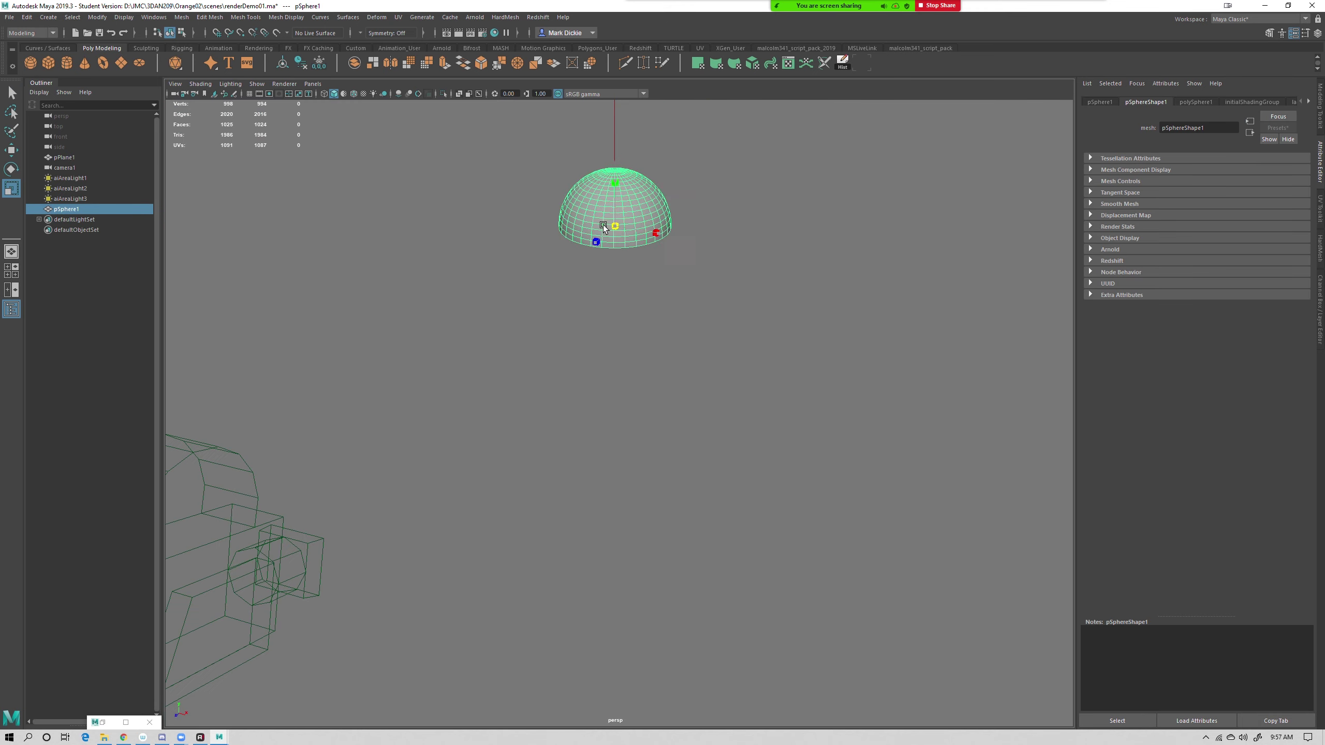
{"action": "key", "text": "w"}
{"action": "left_click_drag", "start_coordinate": [602, 229], "coordinate": [393, 329]}
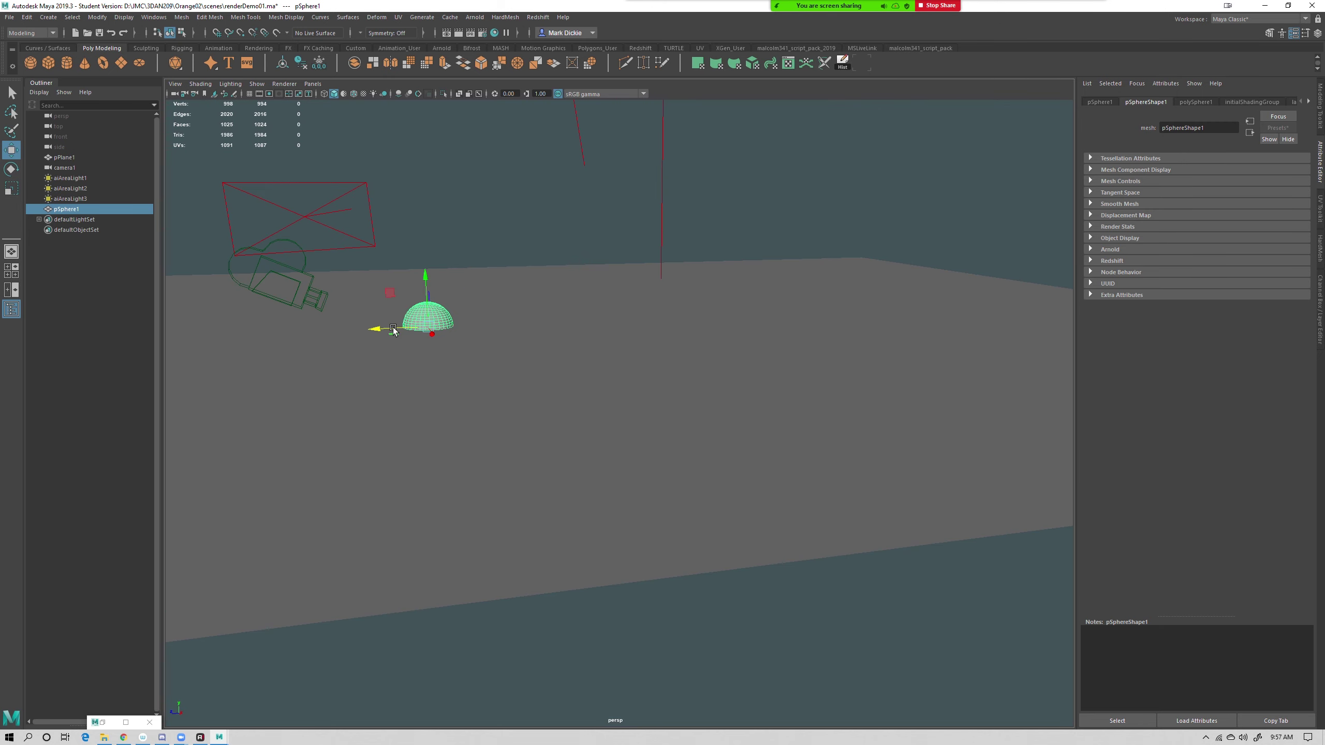
{"action": "left_click_drag", "start_coordinate": [426, 288], "coordinate": [537, 384]}
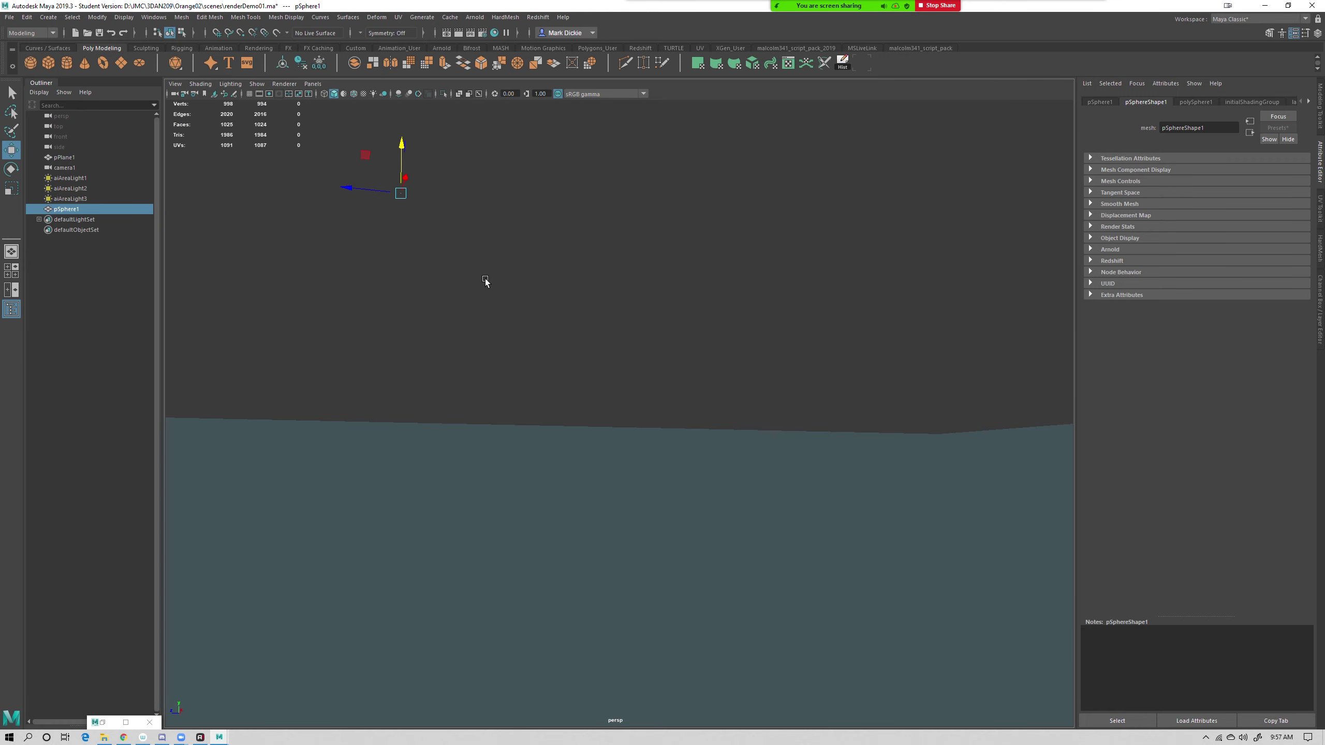
Move the sphere's pivot point to its bottom pole
{"action": "scroll", "coordinate": [484, 282], "scroll_direction": "down", "scroll_amount": 3}
{"action": "key", "text": "d"}
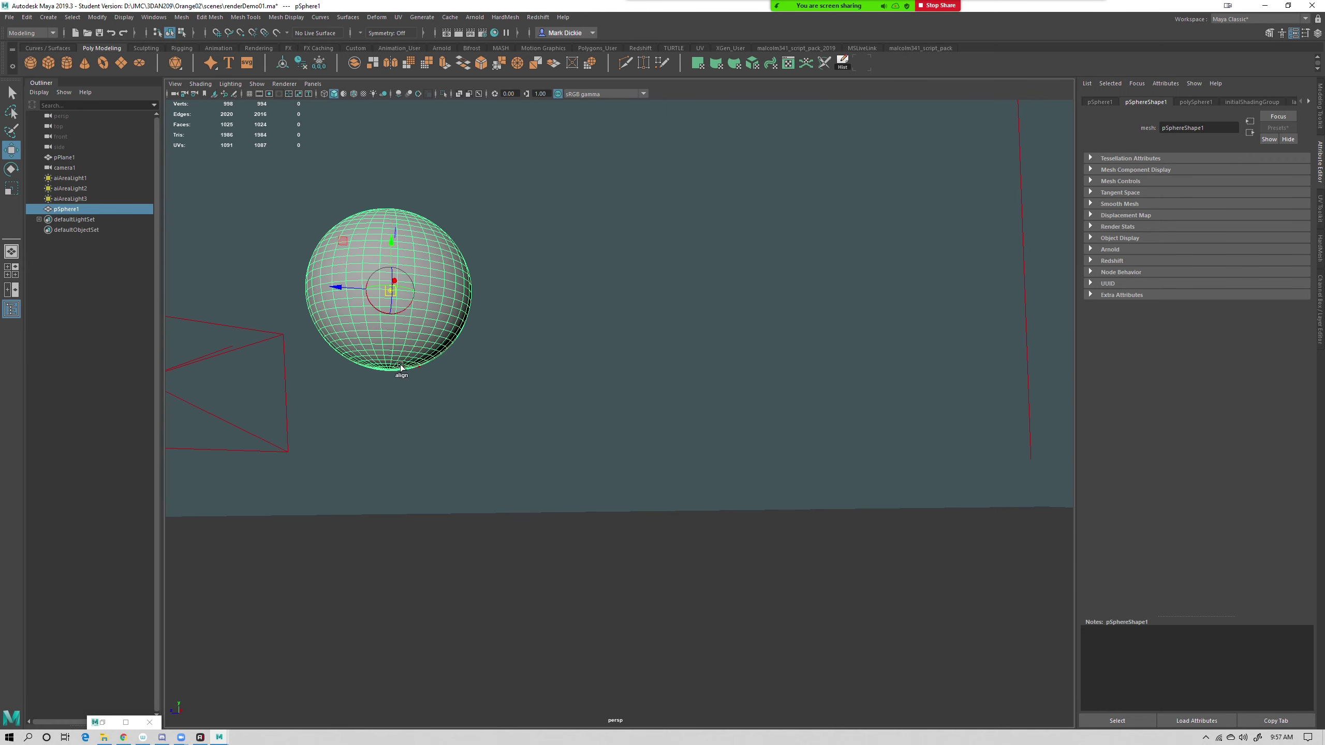
{"action": "left_click_drag", "start_coordinate": [463, 405], "coordinate": [411, 372], "text": "alt"}
{"action": "right_click_drag", "start_coordinate": [411, 372], "coordinate": [540, 448], "text": "alt"}
{"action": "left_click_drag", "start_coordinate": [449, 381], "coordinate": [515, 397], "text": "alt"}
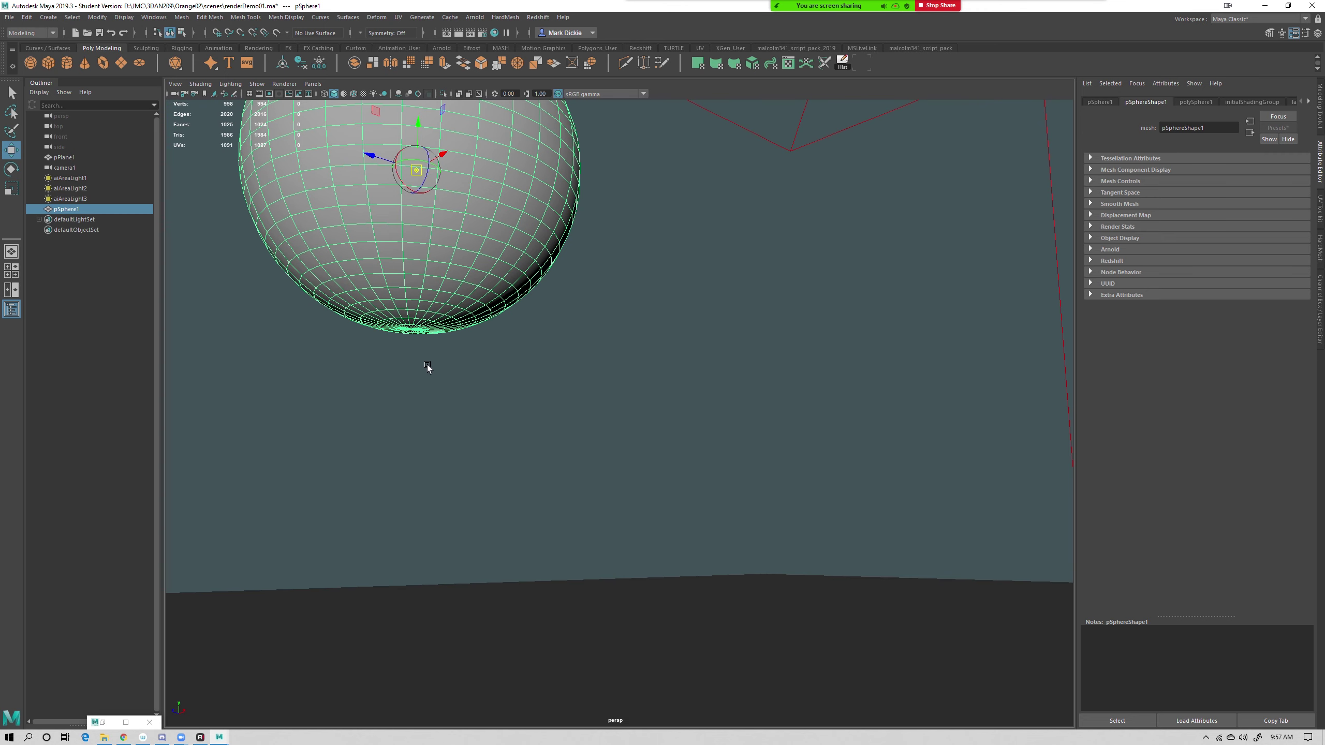
{"action": "left_click_drag", "start_coordinate": [429, 369], "coordinate": [466, 361], "text": "alt"}
{"action": "right_click_drag", "start_coordinate": [466, 362], "coordinate": [505, 377], "text": "alt"}
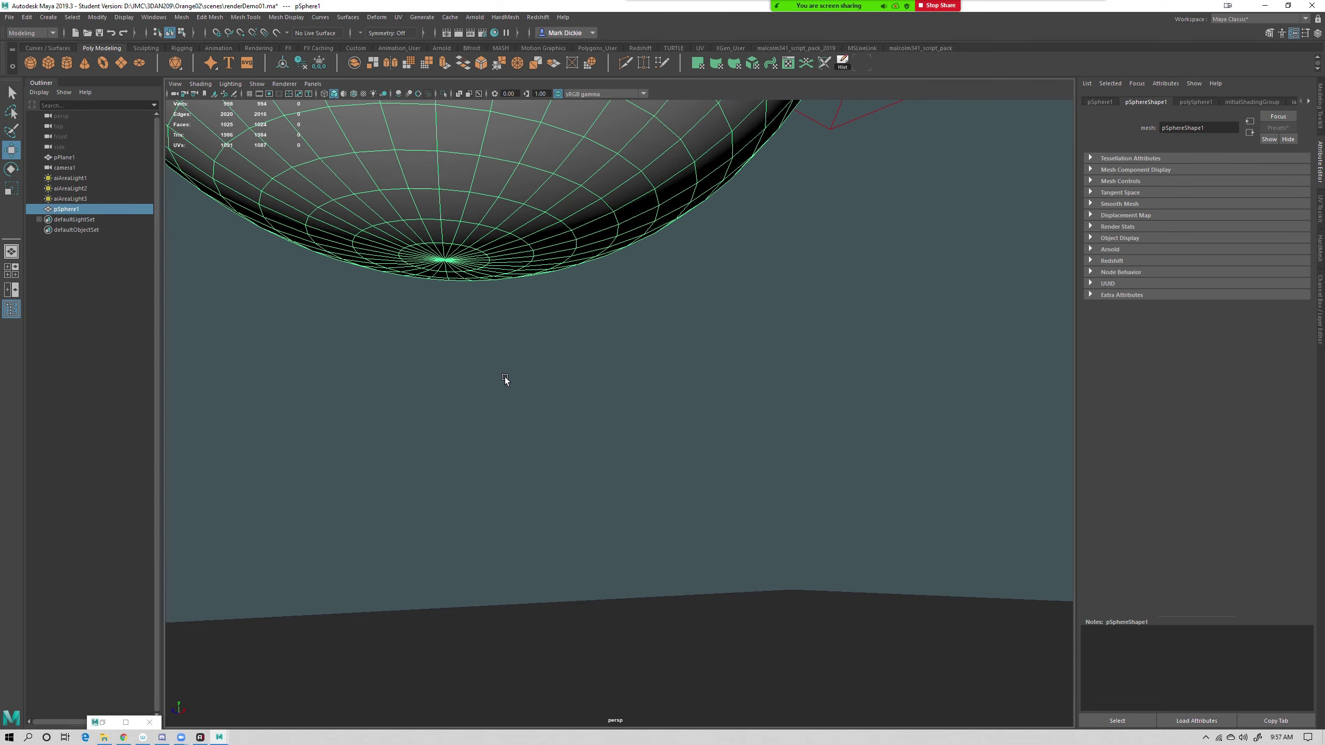
{"action": "left_click", "coordinate": [444, 264]}
Show the viewport grid and move the sphere sideways with grid snapping until it sits in front of the camera
{"action": "right_click_drag", "start_coordinate": [625, 412], "coordinate": [205, 314], "text": "alt"}
{"action": "left_click_drag", "start_coordinate": [501, 334], "coordinate": [530, 430], "text": "alt"}
{"action": "right_click_drag", "start_coordinate": [616, 488], "coordinate": [606, 528], "text": "alt"}
{"action": "left_click", "coordinate": [250, 94]}
{"action": "left_click_drag", "start_coordinate": [561, 298], "coordinate": [472, 544], "text": "alt"}
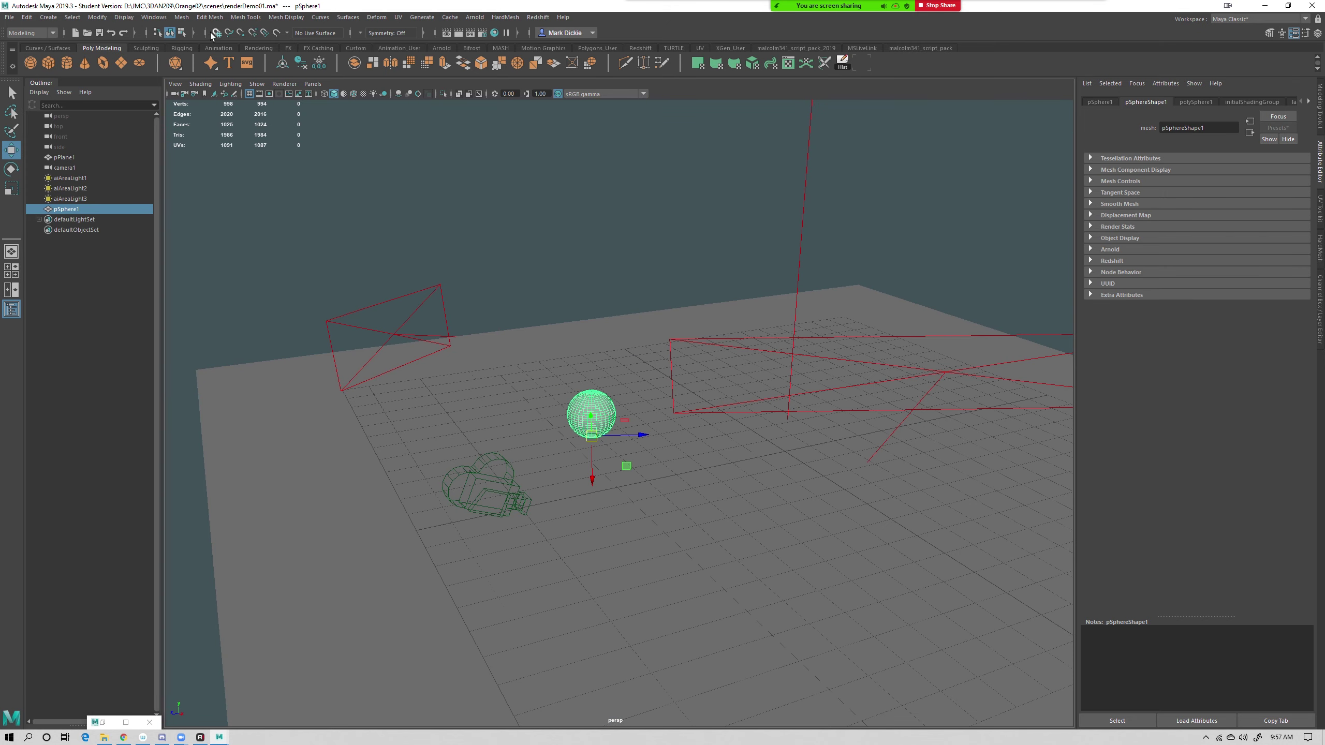
{"action": "left_click_drag", "start_coordinate": [593, 462], "coordinate": [702, 549]}
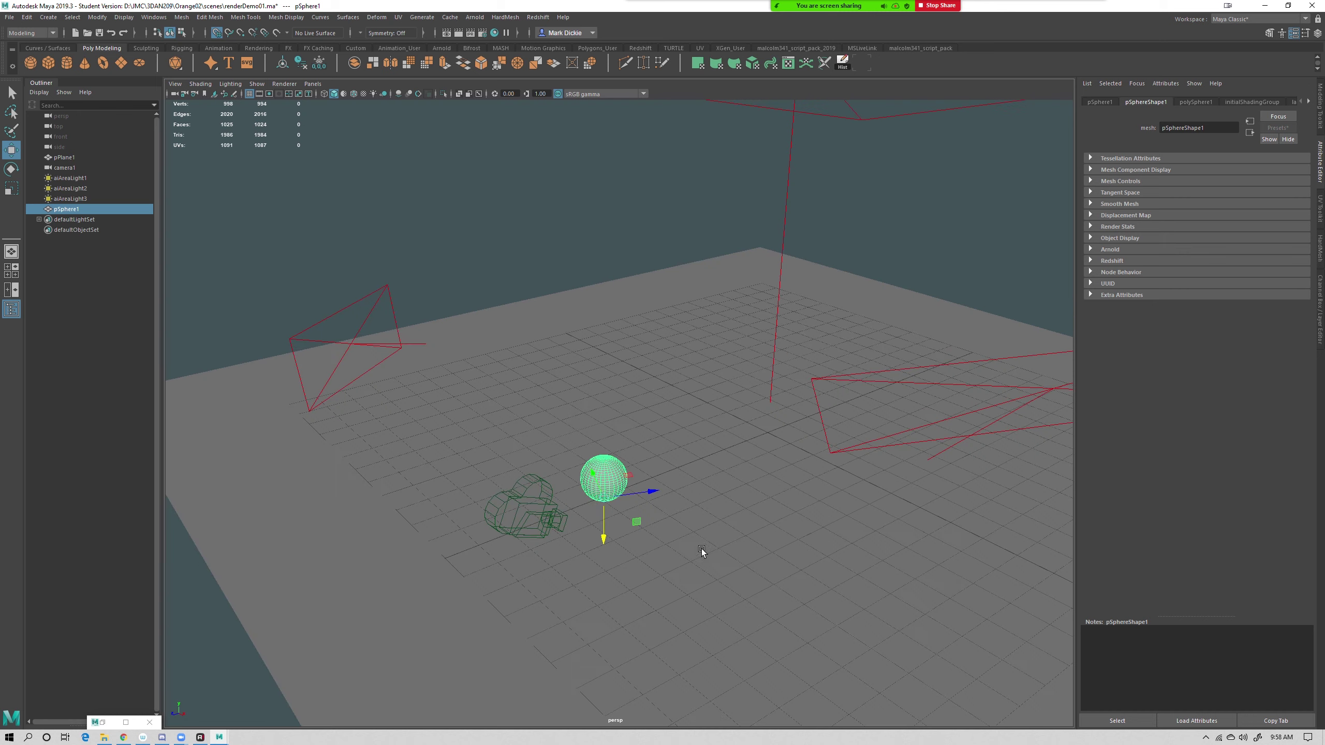
Lower the sphere with grid snapping so that its base rests on the floor
{"action": "mouse_move", "coordinate": [605, 500]}
{"action": "left_mouse_down"}
{"action": "mouse_move", "coordinate": [640, 471]}
{"action": "mouse_move", "coordinate": [720, 519]}
{"action": "mouse_move", "coordinate": [634, 496]}
{"action": "mouse_move", "coordinate": [591, 520]}
{"action": "left_mouse_up"}
{"action": "scroll", "coordinate": [654, 465], "scroll_direction": "up", "scroll_amount": 5}
{"action": "middle_click_drag", "start_coordinate": [654, 465], "coordinate": [666, 390], "text": "alt"}
{"action": "left_click_drag", "start_coordinate": [666, 390], "coordinate": [528, 448], "text": "alt"}
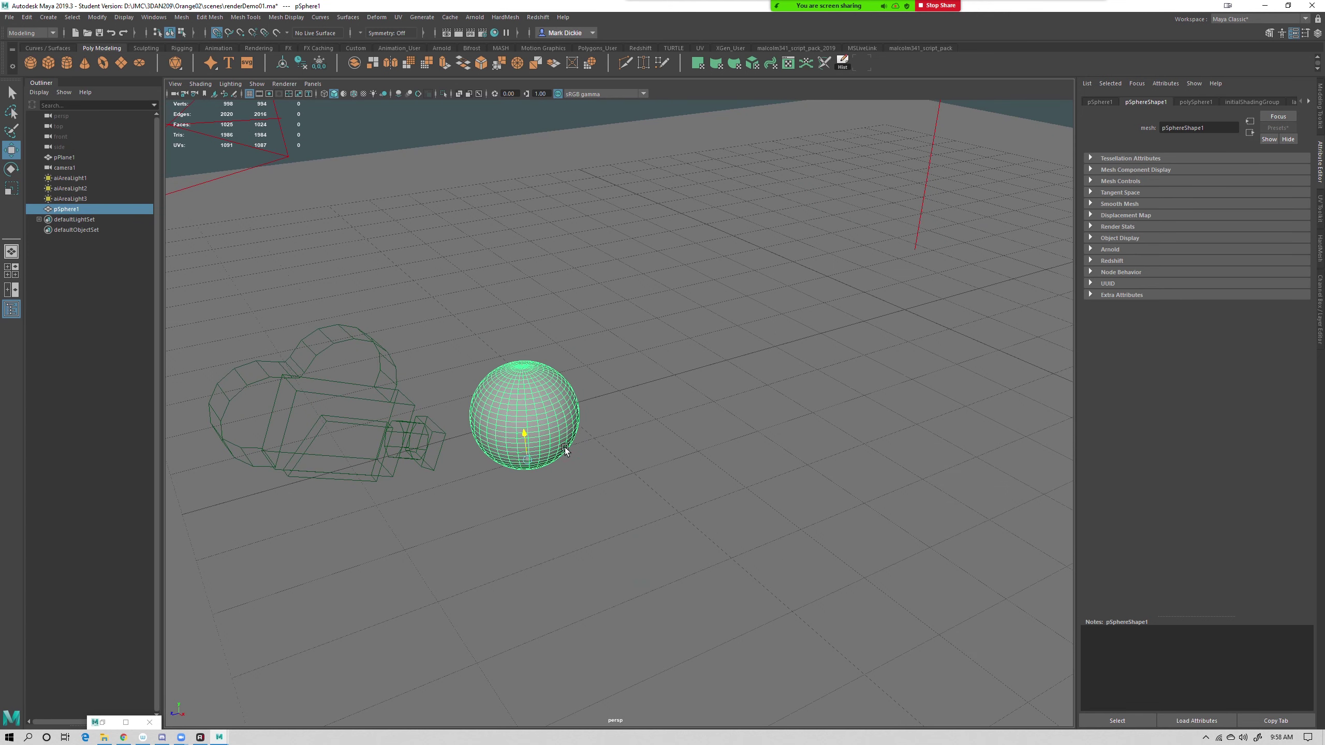
{"action": "left_click_drag", "start_coordinate": [658, 411], "coordinate": [699, 400]}
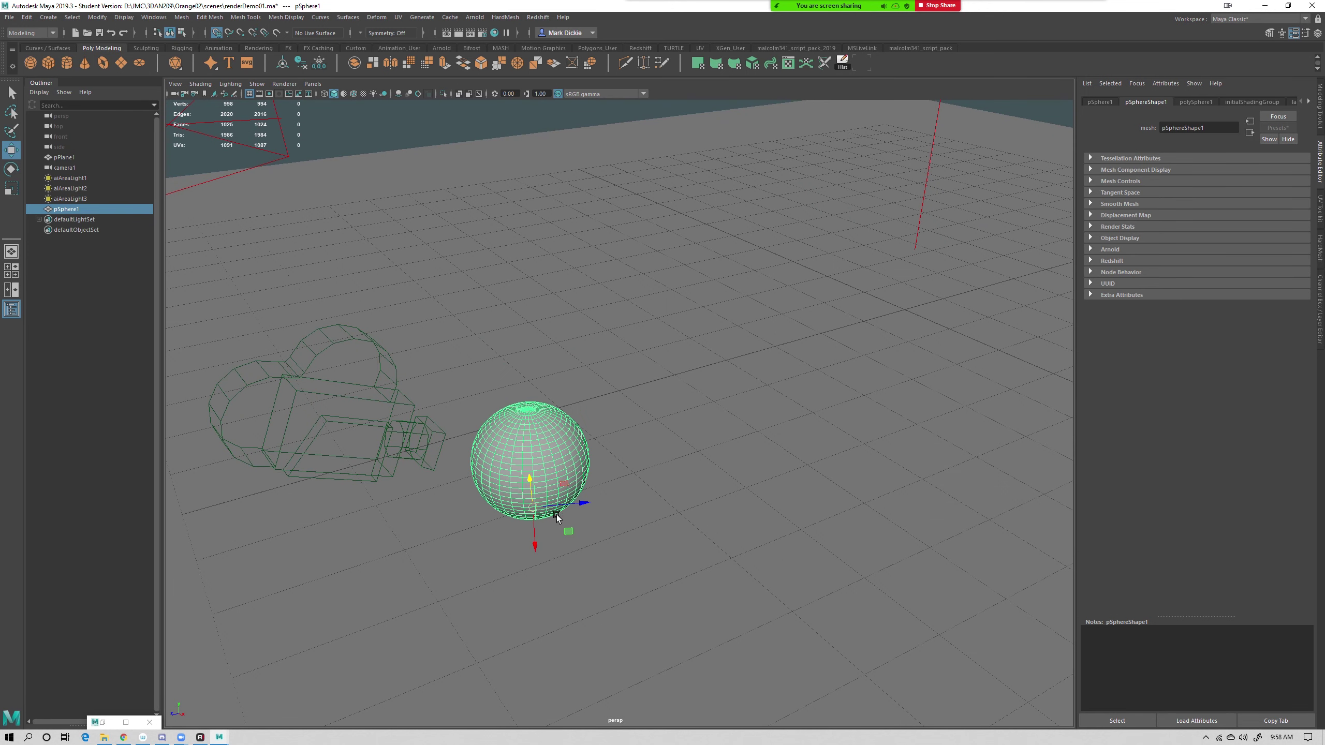
{"action": "left_click_drag", "start_coordinate": [557, 514], "coordinate": [579, 444], "text": "alt"}
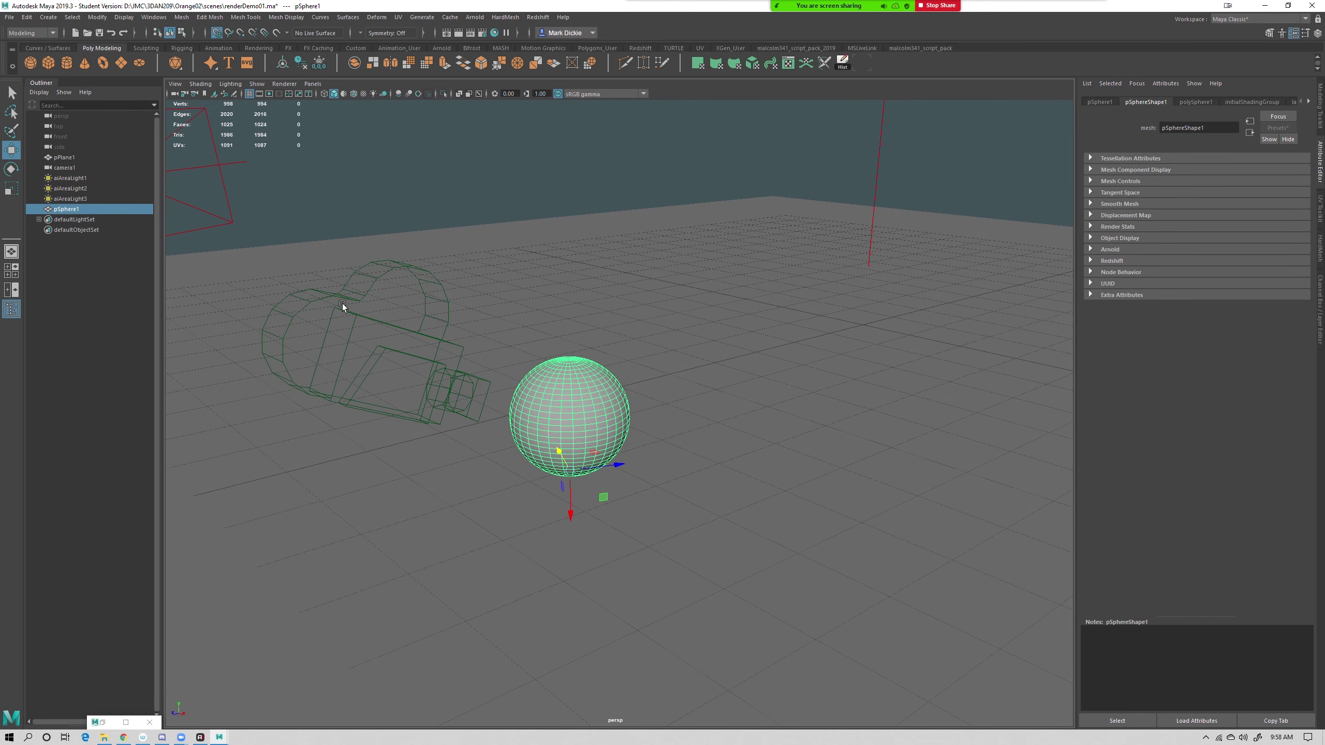
Switch the viewport to look through camera1
{"action": "left_click", "coordinate": [356, 298]}
{"action": "left_click", "coordinate": [313, 84]}
{"action": "left_click", "coordinate": [349, 120]}
{"action": "left_click", "coordinate": [644, 323]}
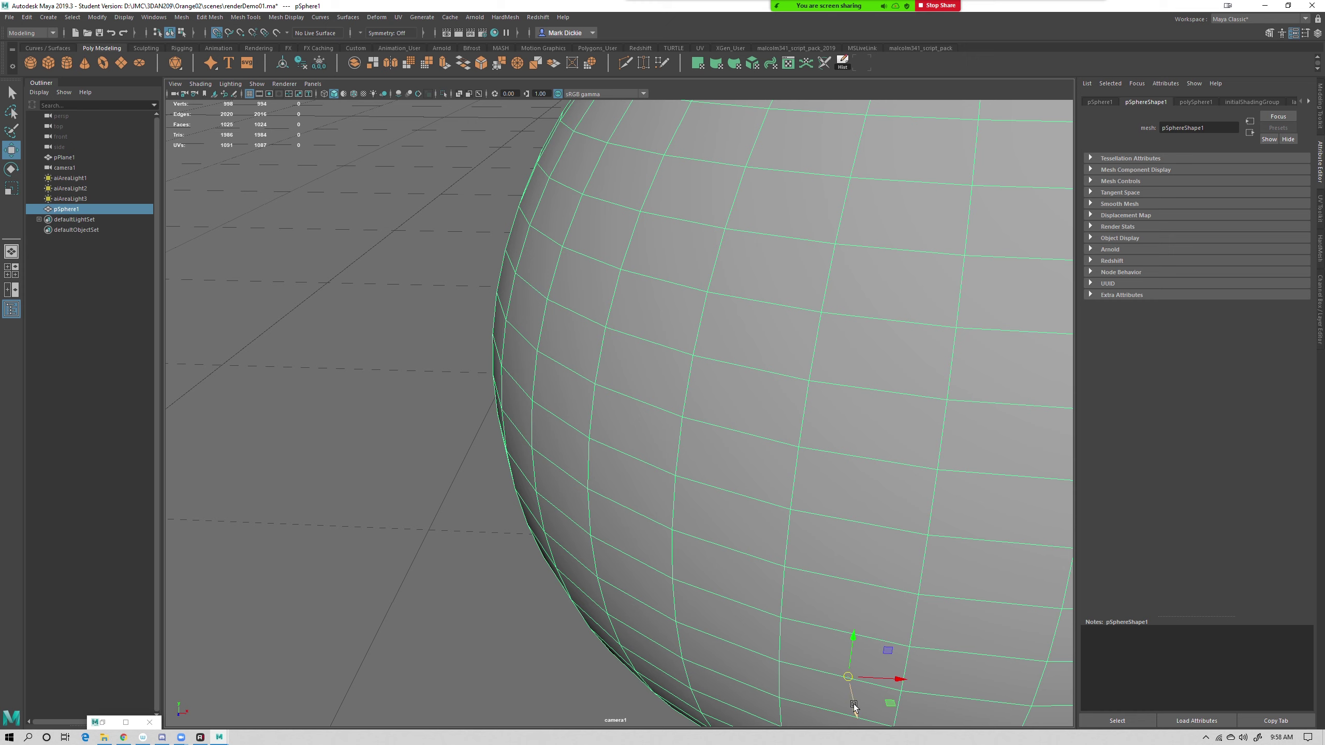
Scale the sphere down and move it along the floor so that it fits entirely in the left half of the camera view
{"action": "left_click_drag", "start_coordinate": [854, 709], "coordinate": [832, 661]}
{"action": "key", "text": "r"}
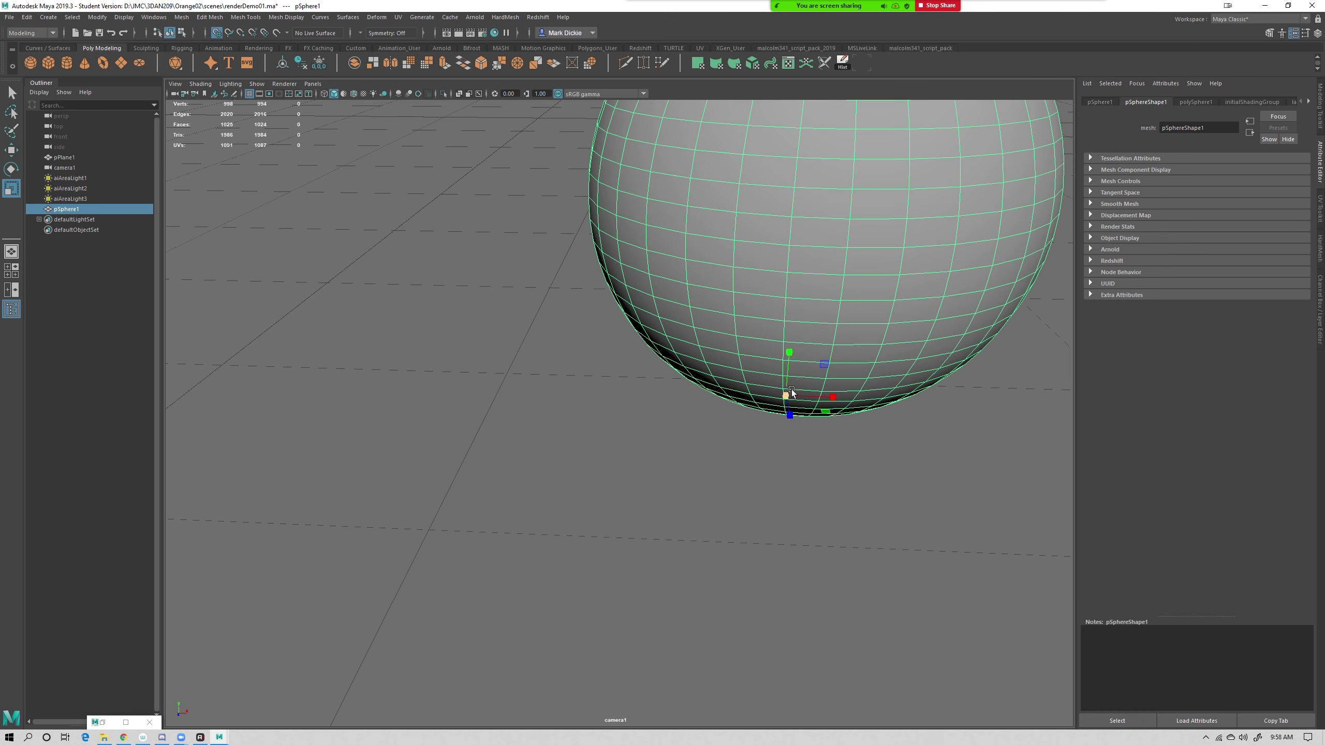
{"action": "left_click_drag", "start_coordinate": [787, 395], "coordinate": [568, 355]}
{"action": "key", "text": "w"}
{"action": "left_click_drag", "start_coordinate": [834, 397], "coordinate": [560, 391]}
{"action": "key", "text": "r"}
{"action": "key", "text": "w"}
{"action": "left_click_drag", "start_coordinate": [498, 410], "coordinate": [479, 458]}
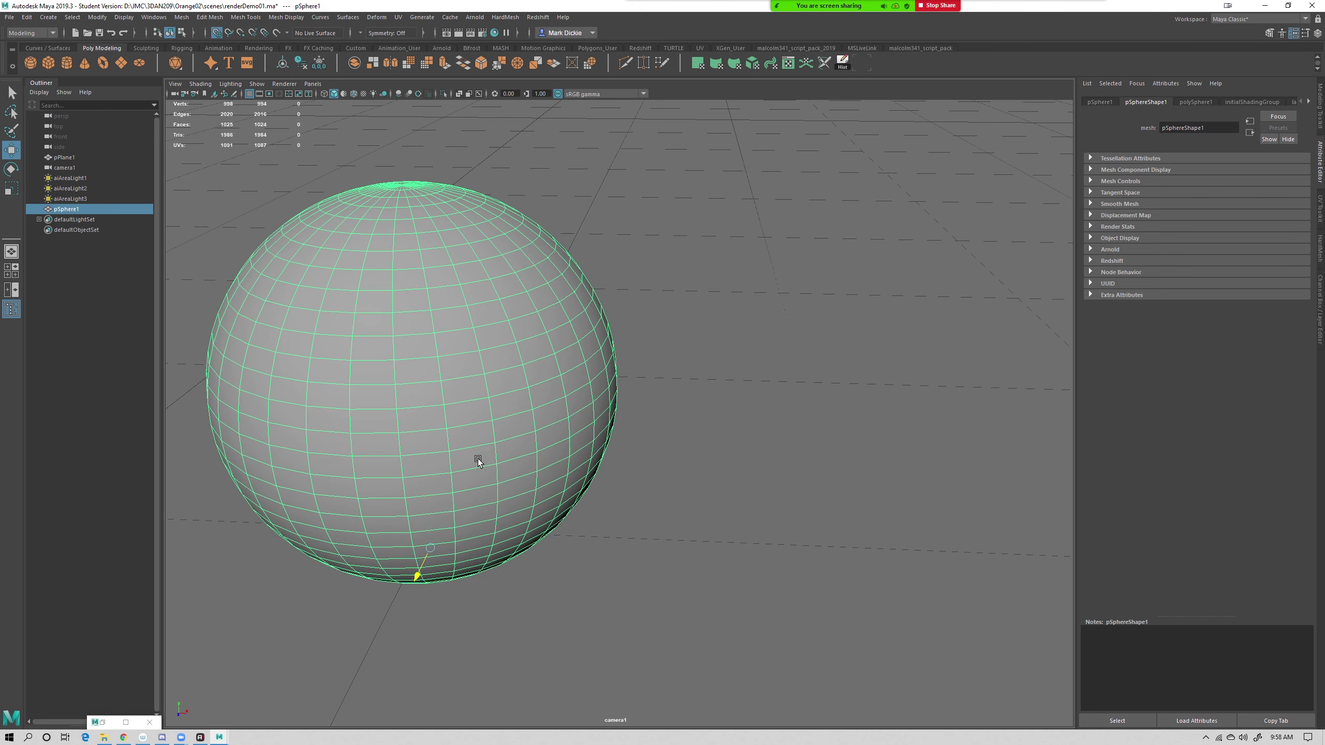
Review the common render settings, then render the sphere through camera1 and close the Render View
{"action": "left_click", "coordinate": [482, 34]}
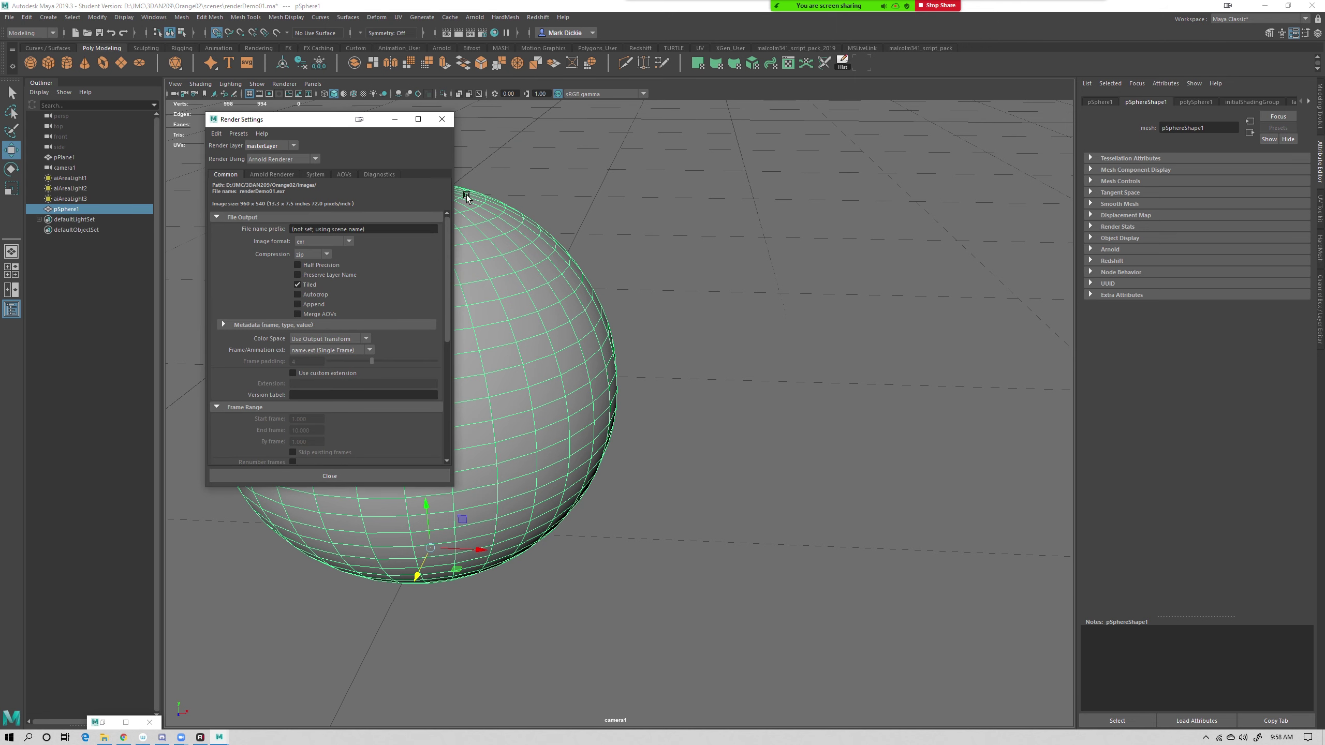
{"action": "scroll", "coordinate": [362, 360], "scroll_direction": "down", "scroll_amount": 5}
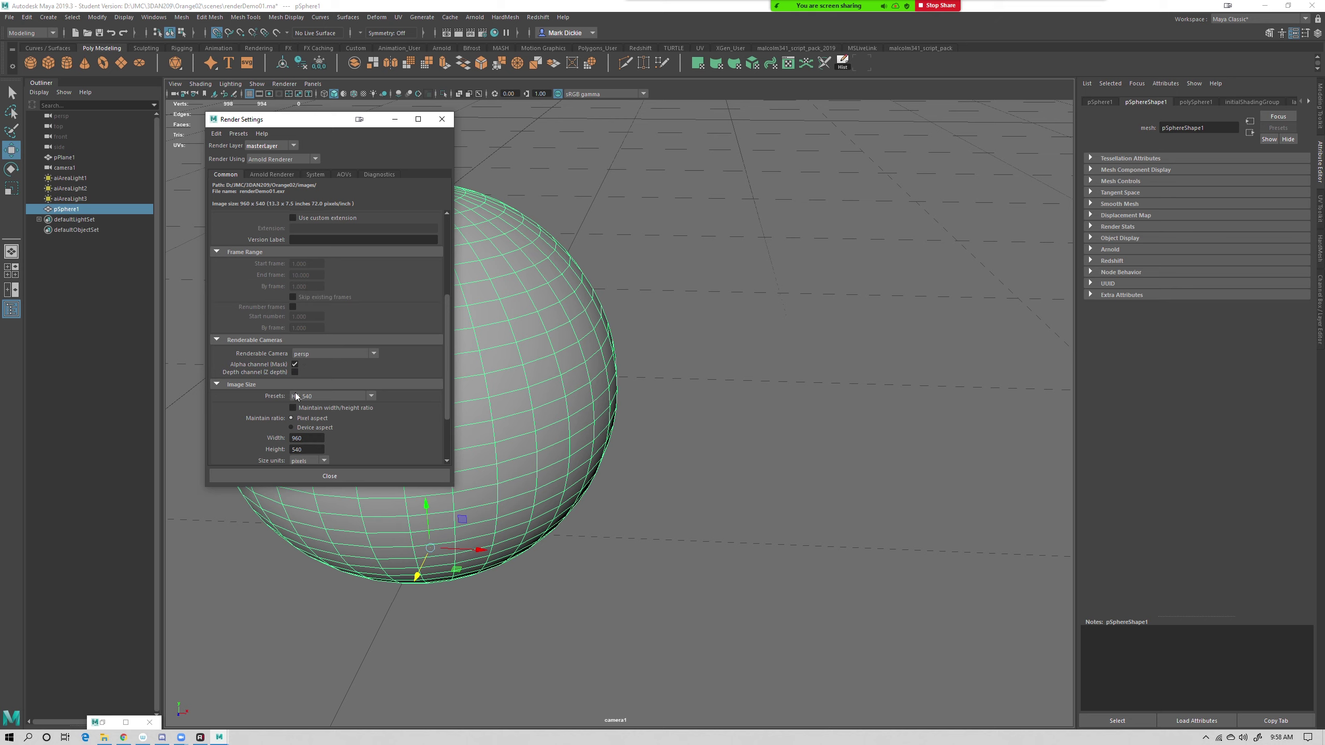
{"action": "left_click", "coordinate": [439, 123]}
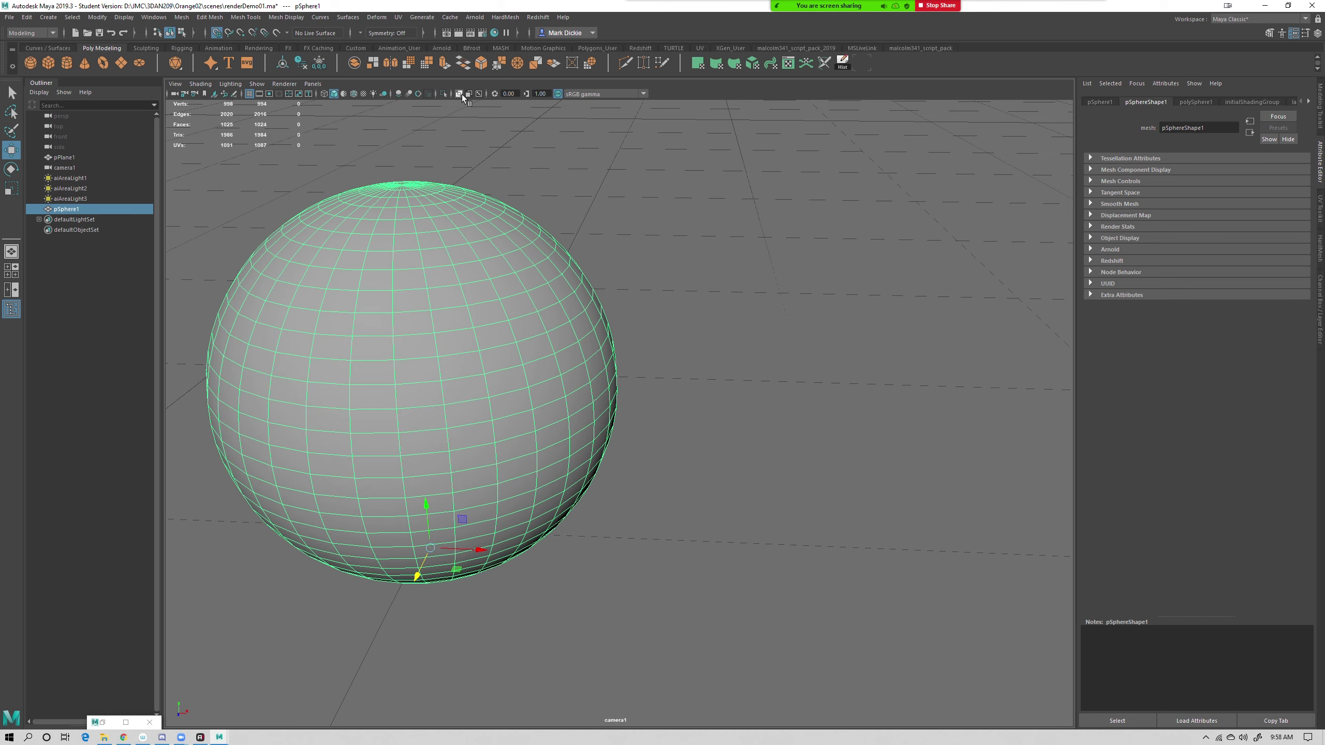
{"action": "left_click", "coordinate": [447, 33]}
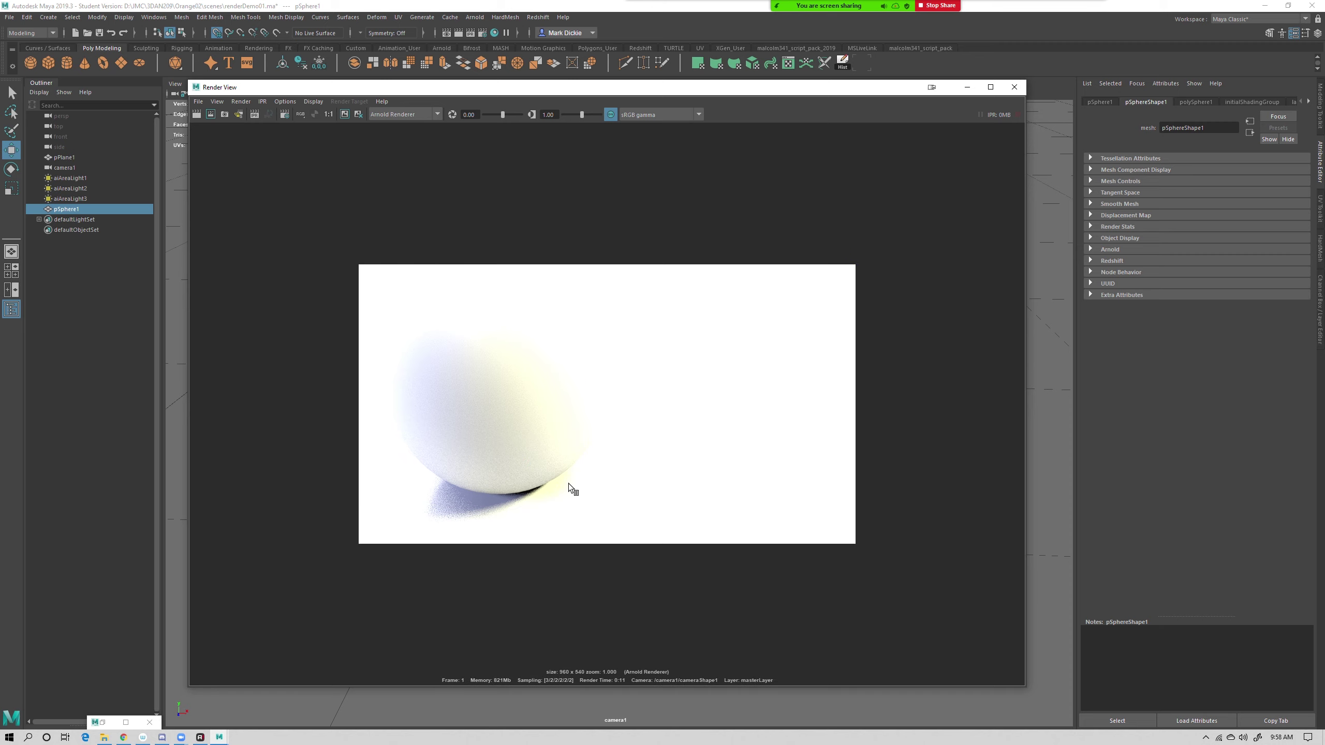
{"action": "left_click", "coordinate": [1012, 87]}
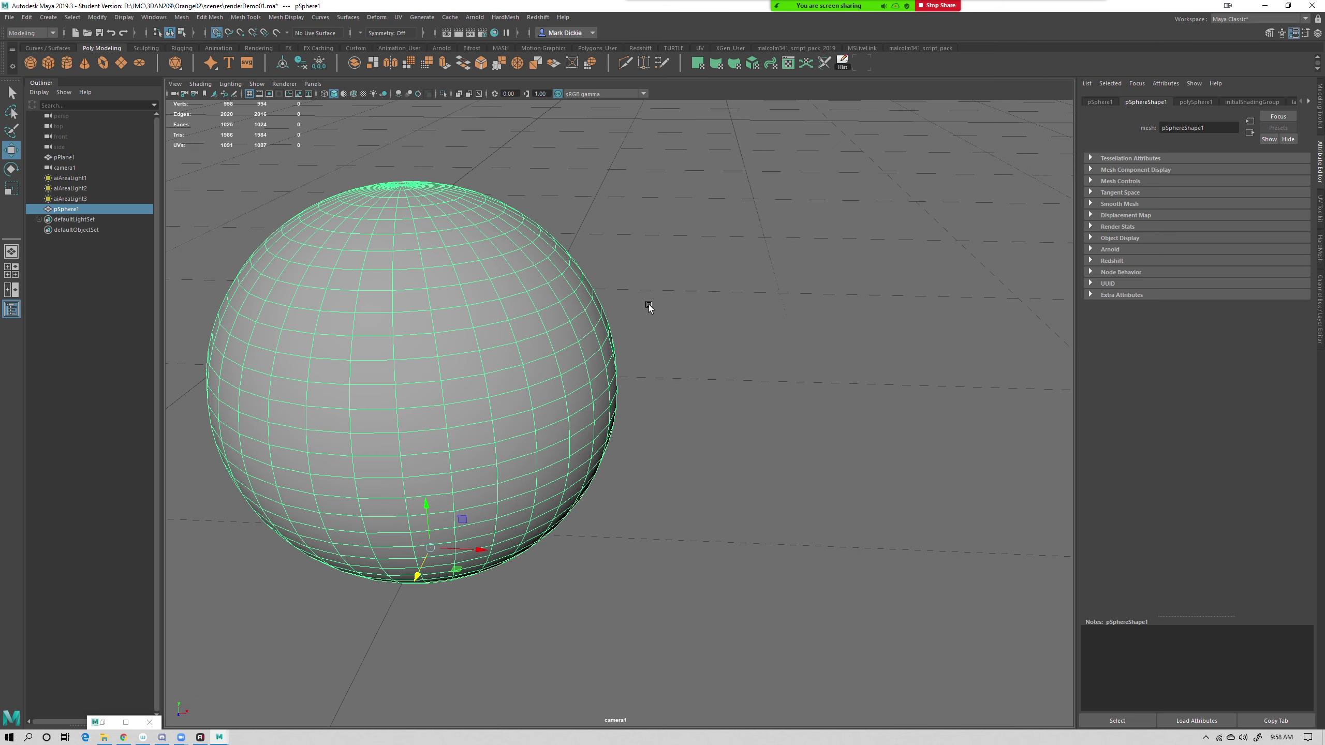
Return to the perspective view and lower the intensity of the large overhead area light
{"action": "key", "text": "space"}
{"action": "mouse_move", "coordinate": [654, 312]}
{"action": "left_mouse_down"}
{"action": "mouse_move", "coordinate": [643, 300]}
{"action": "mouse_move", "coordinate": [656, 287]}
{"action": "left_mouse_up"}
{"action": "scroll", "coordinate": [801, 292], "scroll_direction": "down", "scroll_amount": 5}
{"action": "middle_click_drag", "start_coordinate": [807, 272], "coordinate": [794, 296], "text": "alt"}
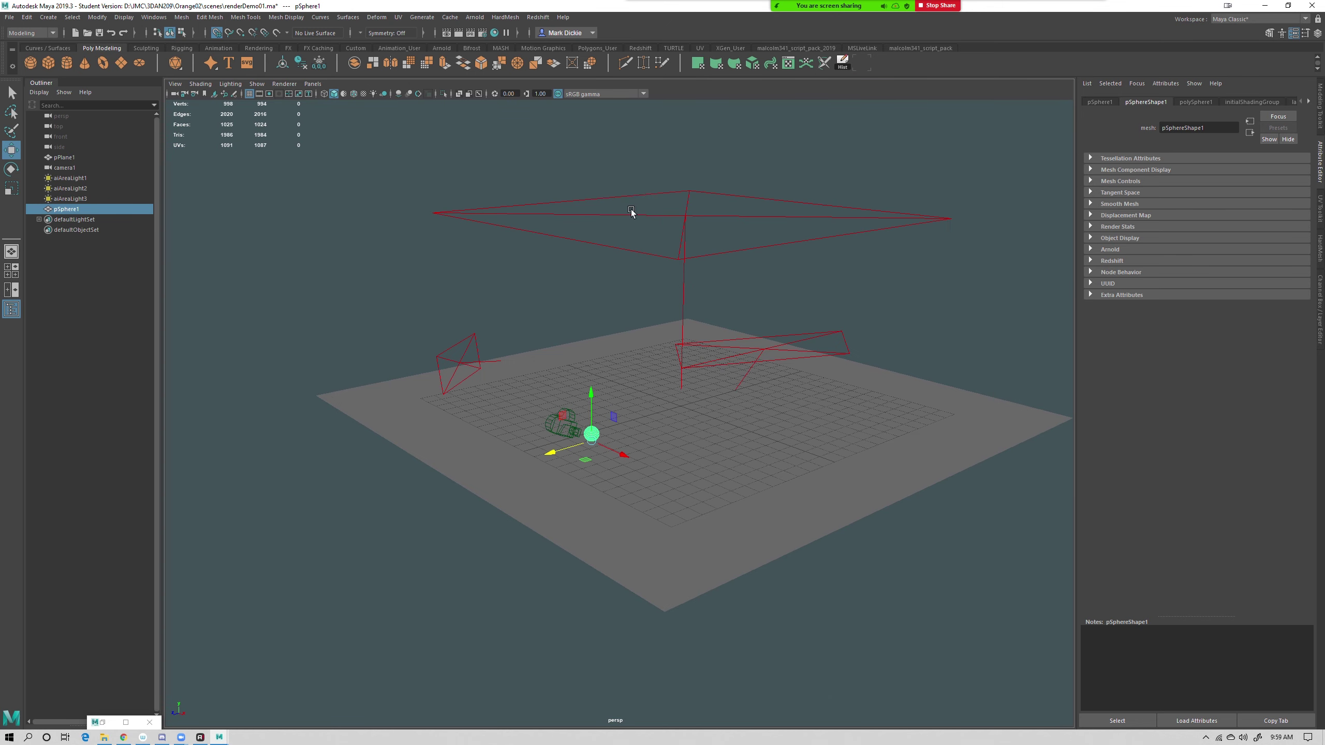
{"action": "left_click_drag", "start_coordinate": [631, 209], "coordinate": [738, 265]}
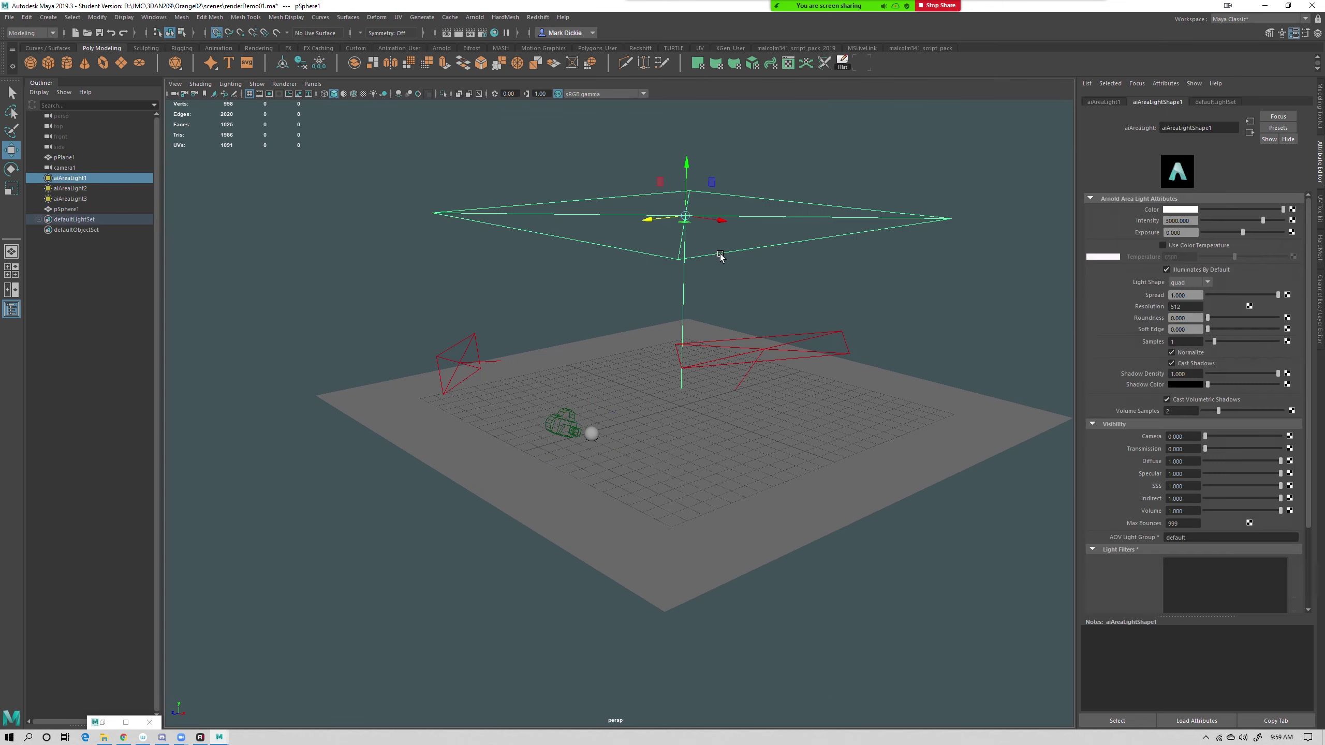
{"action": "left_click", "coordinate": [1164, 221]}
{"action": "left_click", "coordinate": [855, 312]}
Render only a region around the sphere's lower right edge, then close the Render View
{"action": "left_click", "coordinate": [458, 33]}
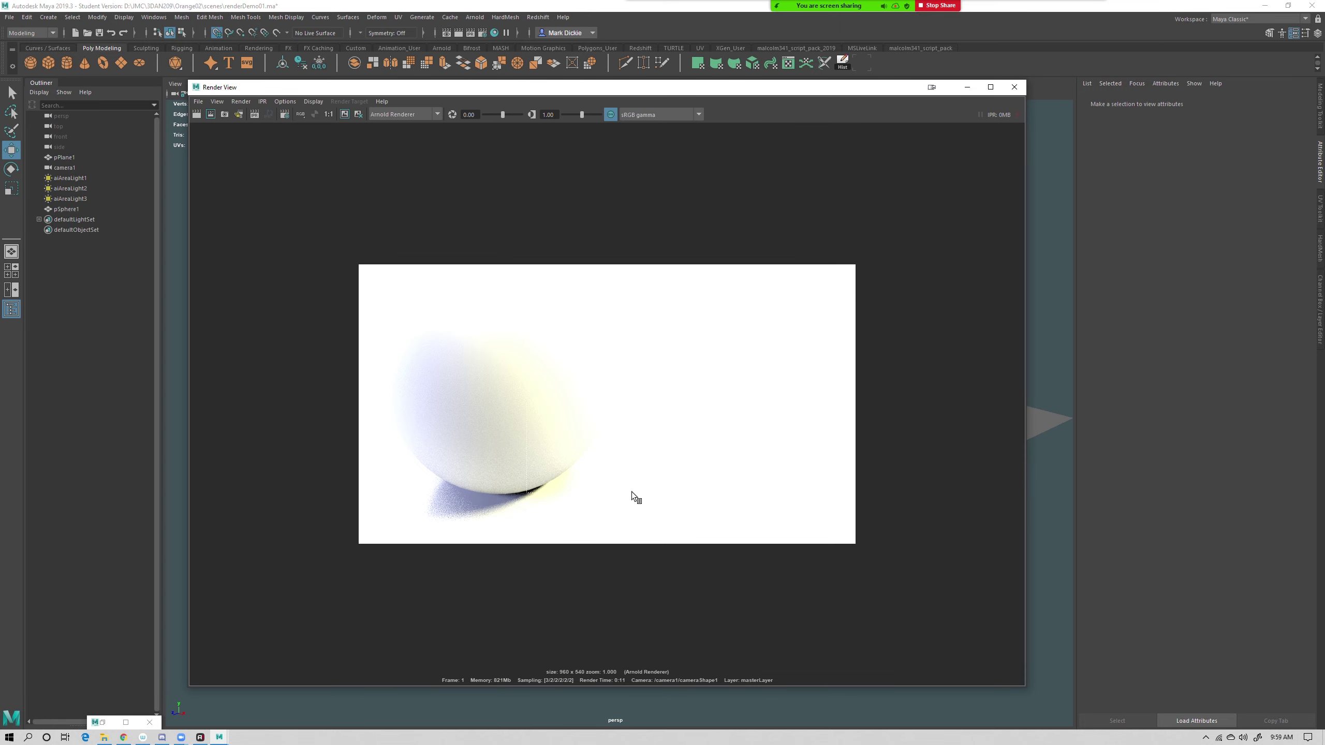
{"action": "left_click_drag", "start_coordinate": [622, 488], "coordinate": [526, 405]}
{"action": "left_click", "coordinate": [211, 115]}
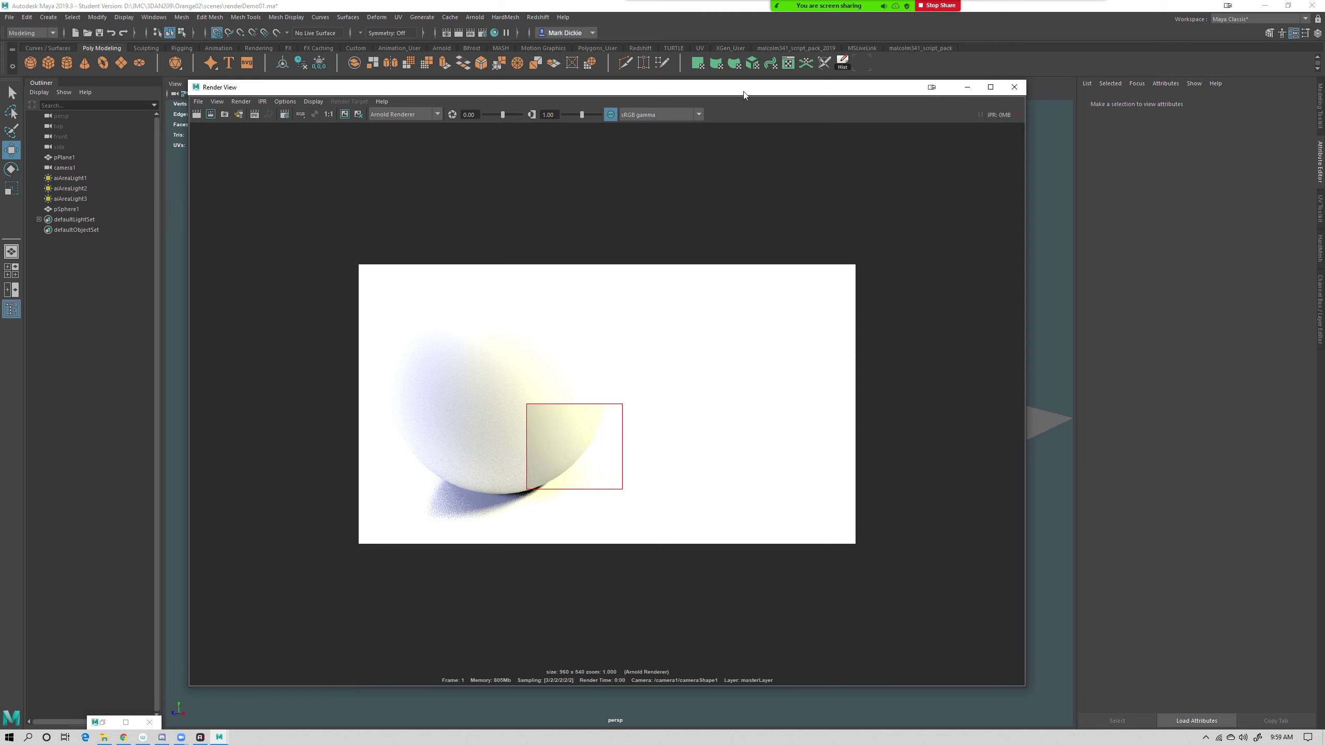
{"action": "left_click_drag", "start_coordinate": [344, 81], "coordinate": [344, 139]}
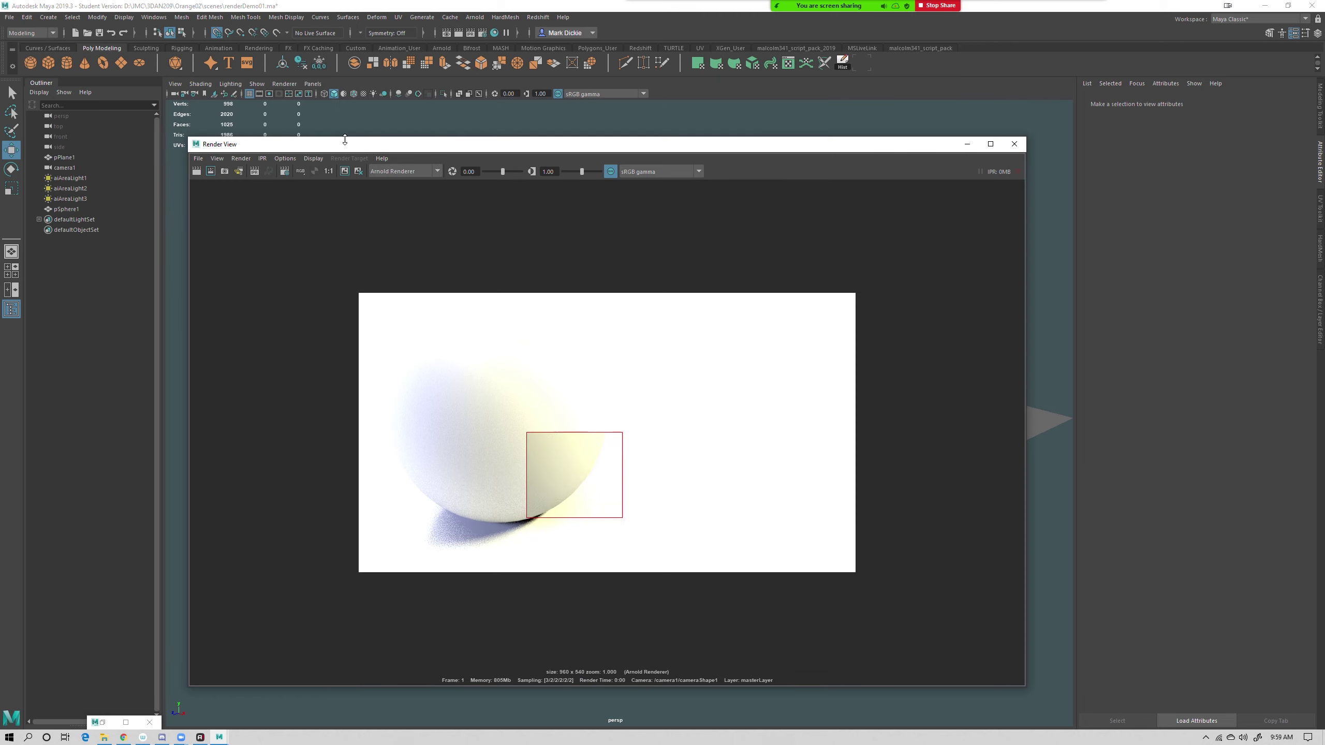
{"action": "left_click", "coordinate": [1014, 143]}
Set the intensity of the yellow area light to 850
{"action": "left_click", "coordinate": [797, 348]}
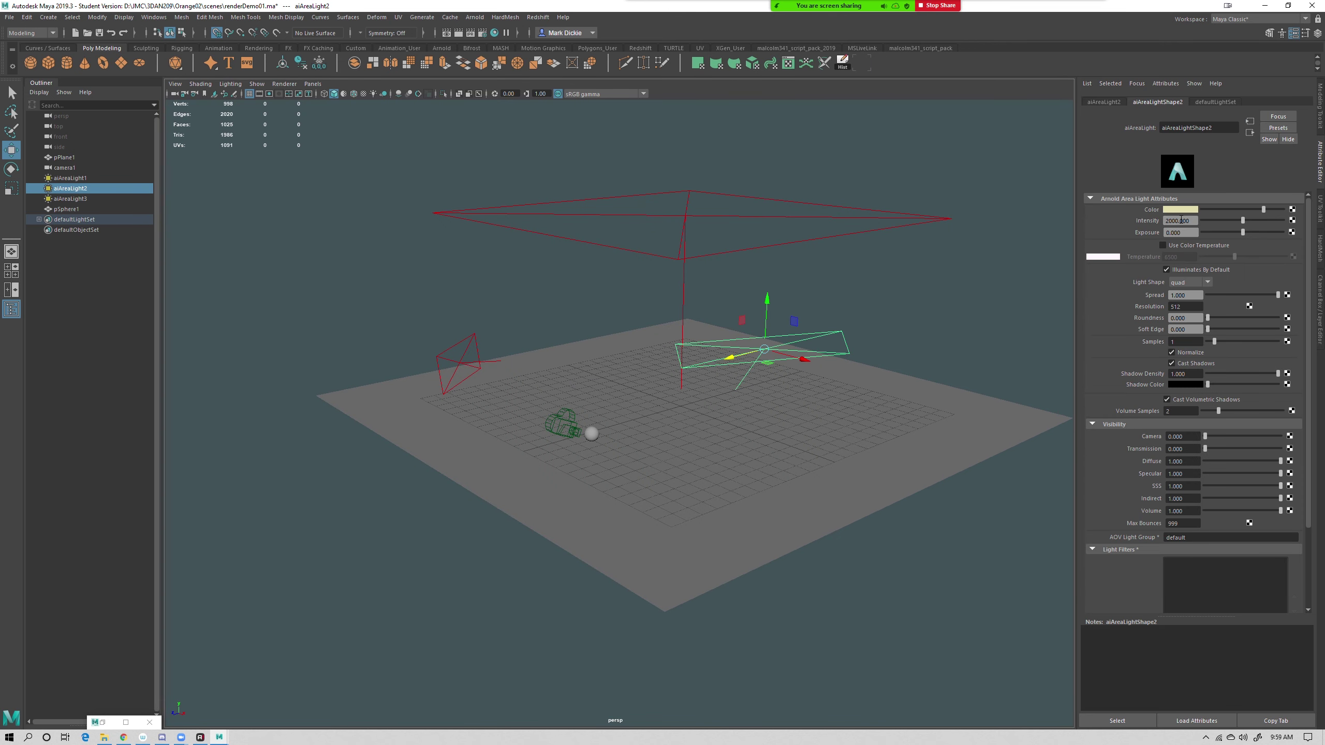
{"action": "left_click_drag", "start_coordinate": [1178, 222], "coordinate": [1110, 223]}
{"action": "type", "text": "85"}
{"action": "type", "text": "0"}
{"action": "key", "text": "Return"}
Set the blue area light's intensity to 300, re-render the region and move the Render View clear of the scene objects
{"action": "left_click", "coordinate": [478, 359]}
{"action": "left_click_drag", "start_coordinate": [1122, 216], "coordinate": [1102, 224]}
{"action": "type", "text": "300"}
{"action": "key", "text": "Return"}
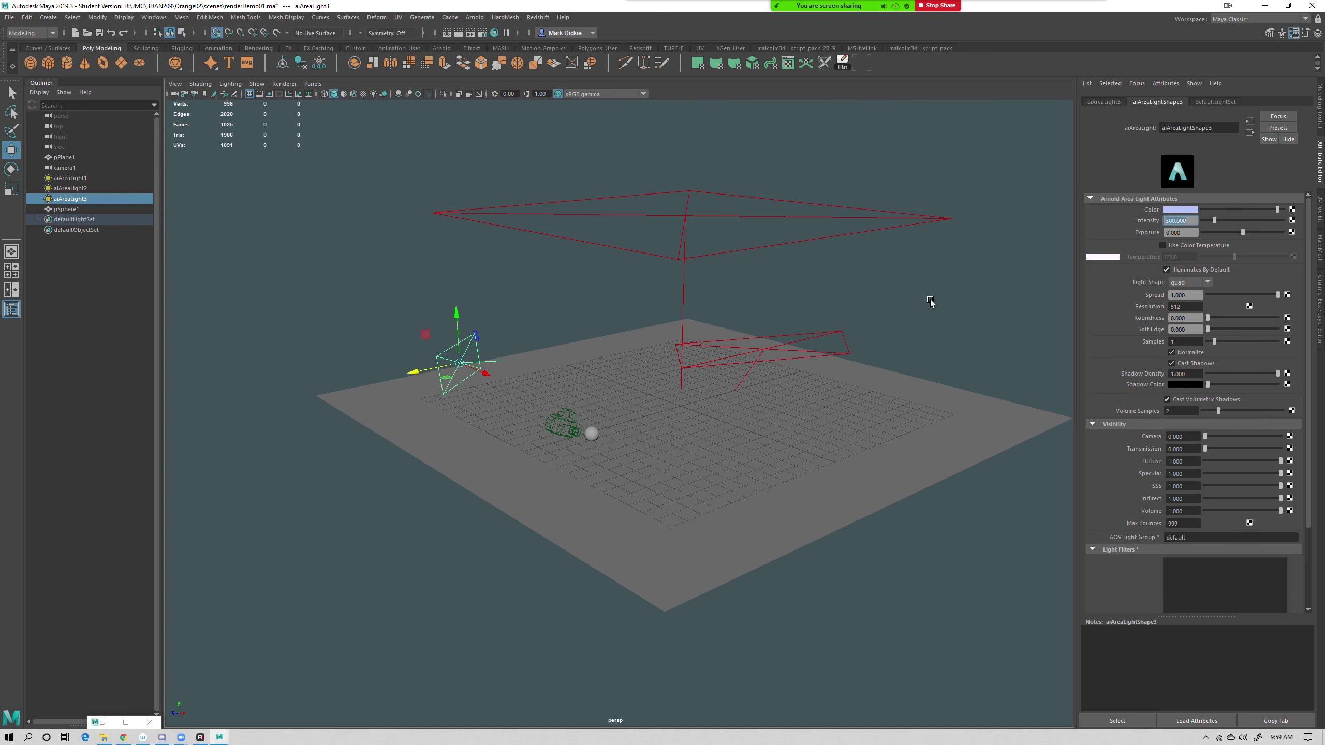
{"action": "left_click", "coordinate": [447, 32]}
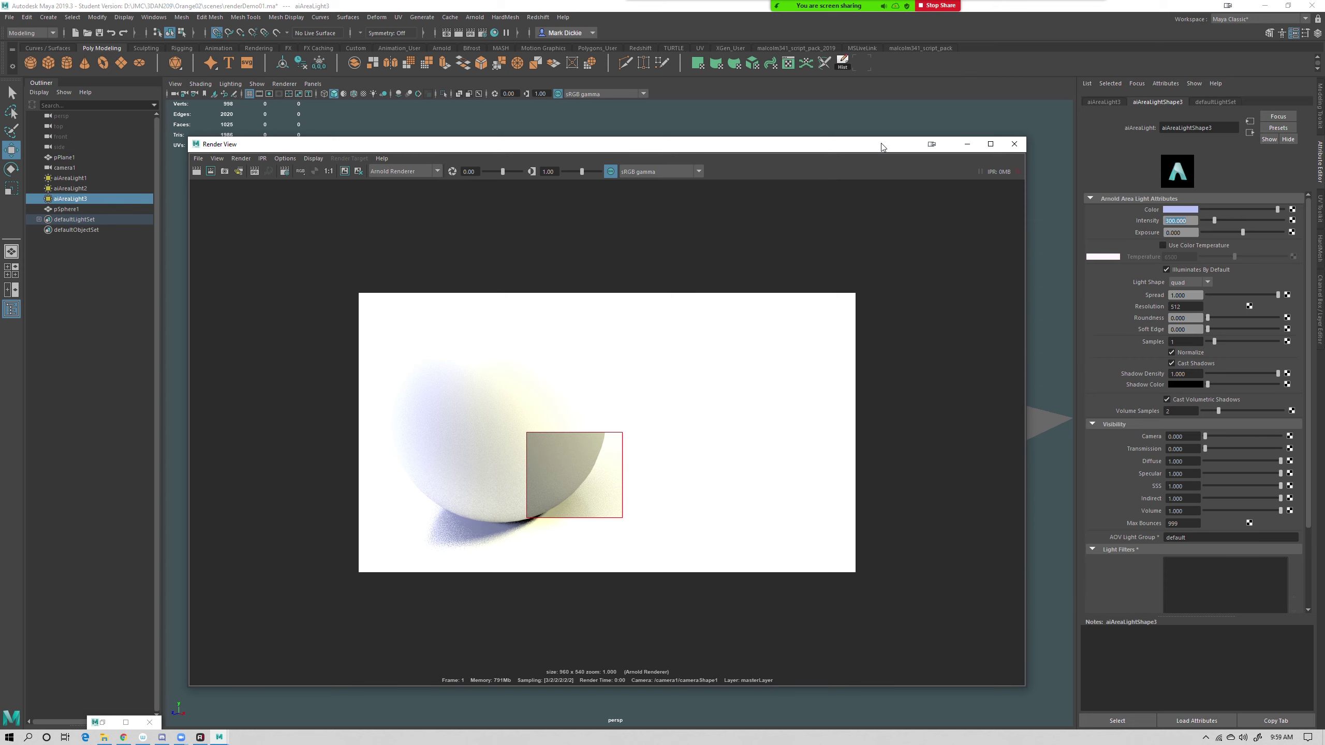
{"action": "left_click_drag", "start_coordinate": [887, 144], "coordinate": [932, 545]}
Assign a new aiStandardSurface material to the sphere
{"action": "left_click", "coordinate": [590, 438]}
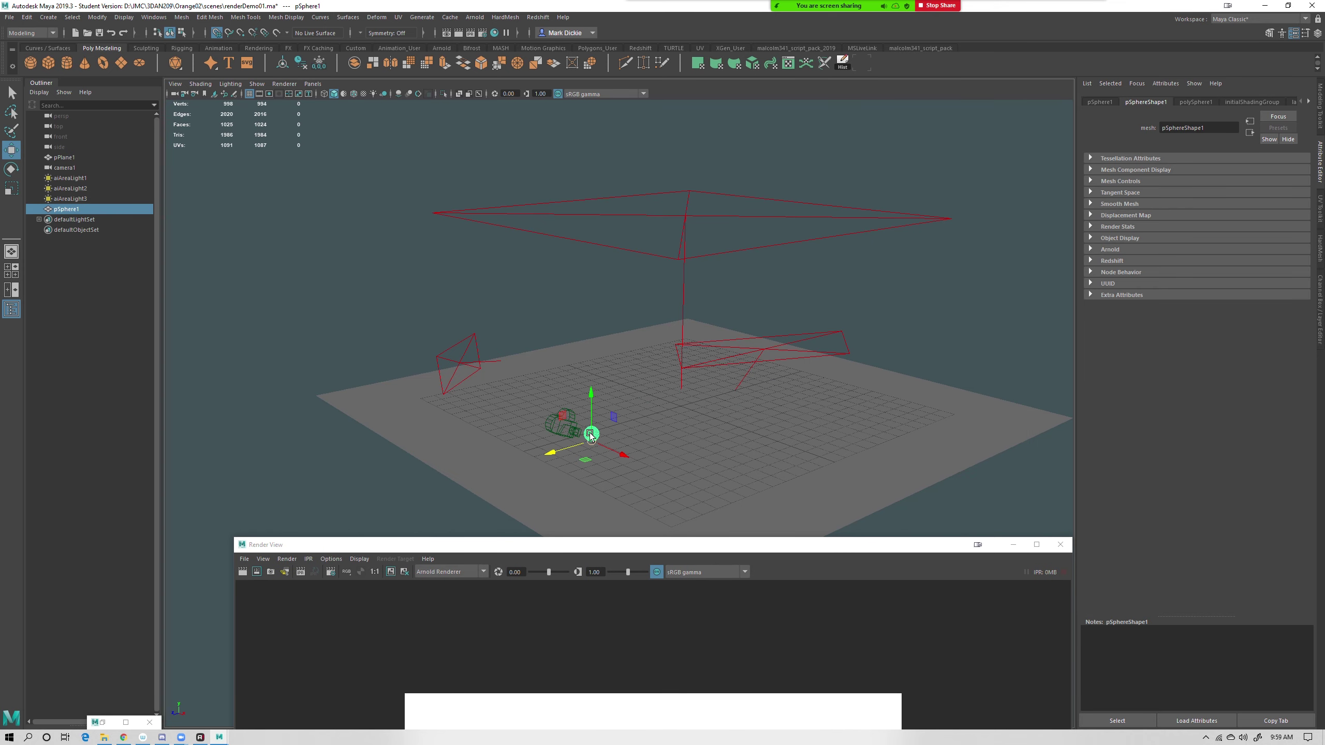
{"action": "right_click", "coordinate": [588, 436]}
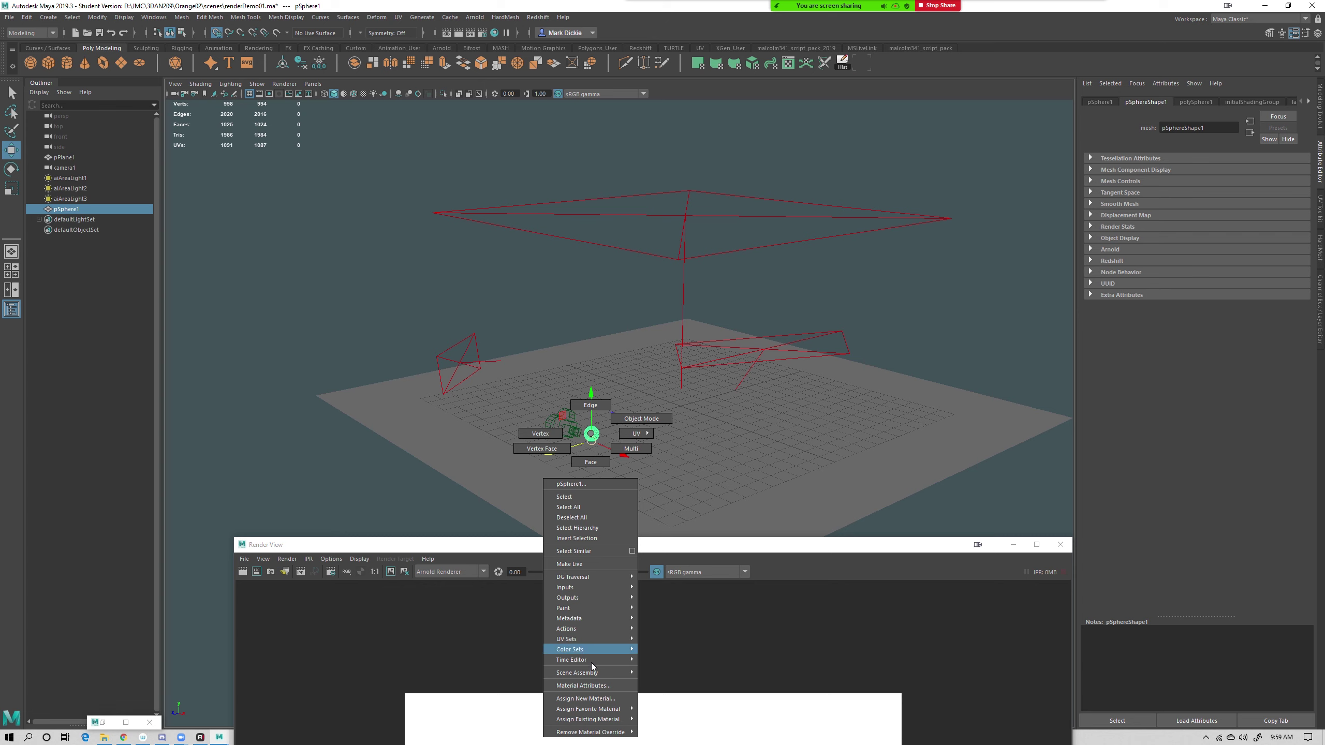
{"action": "left_click", "coordinate": [590, 698]}
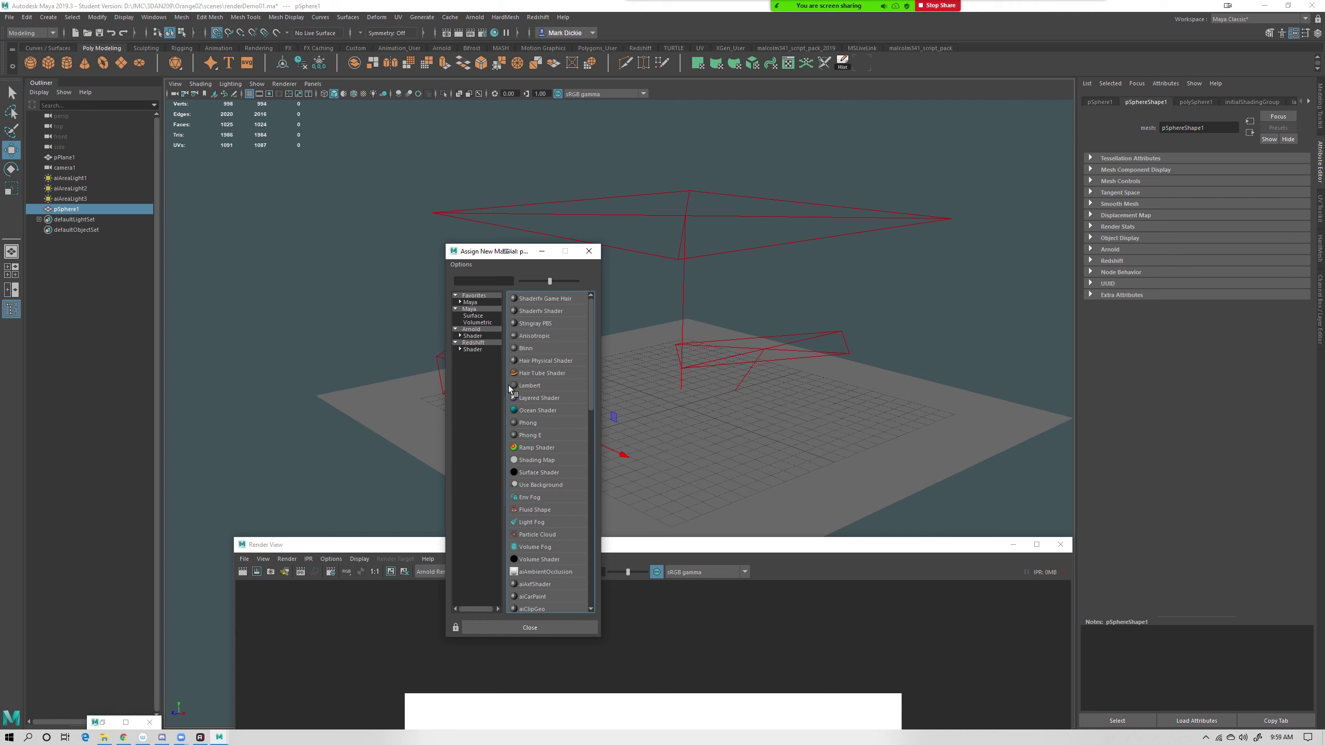
{"action": "left_click", "coordinate": [469, 336]}
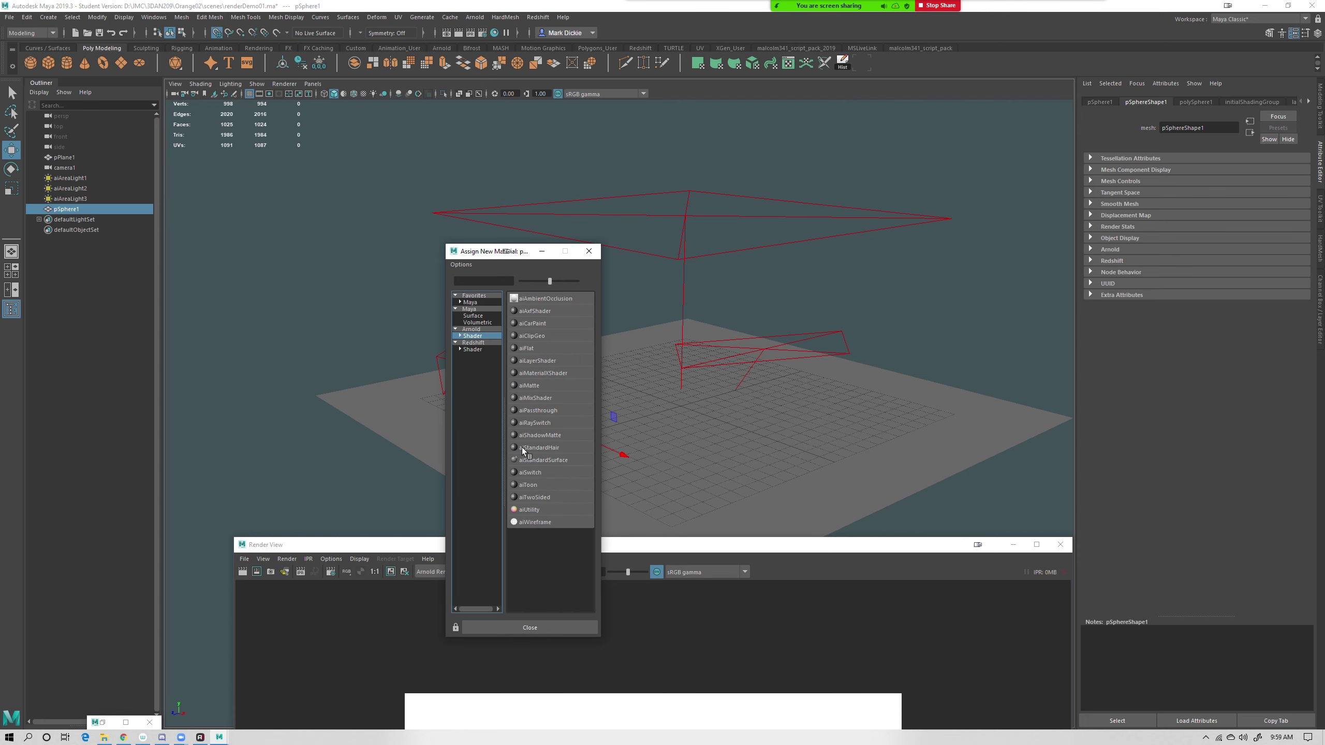
{"action": "left_click", "coordinate": [524, 459]}
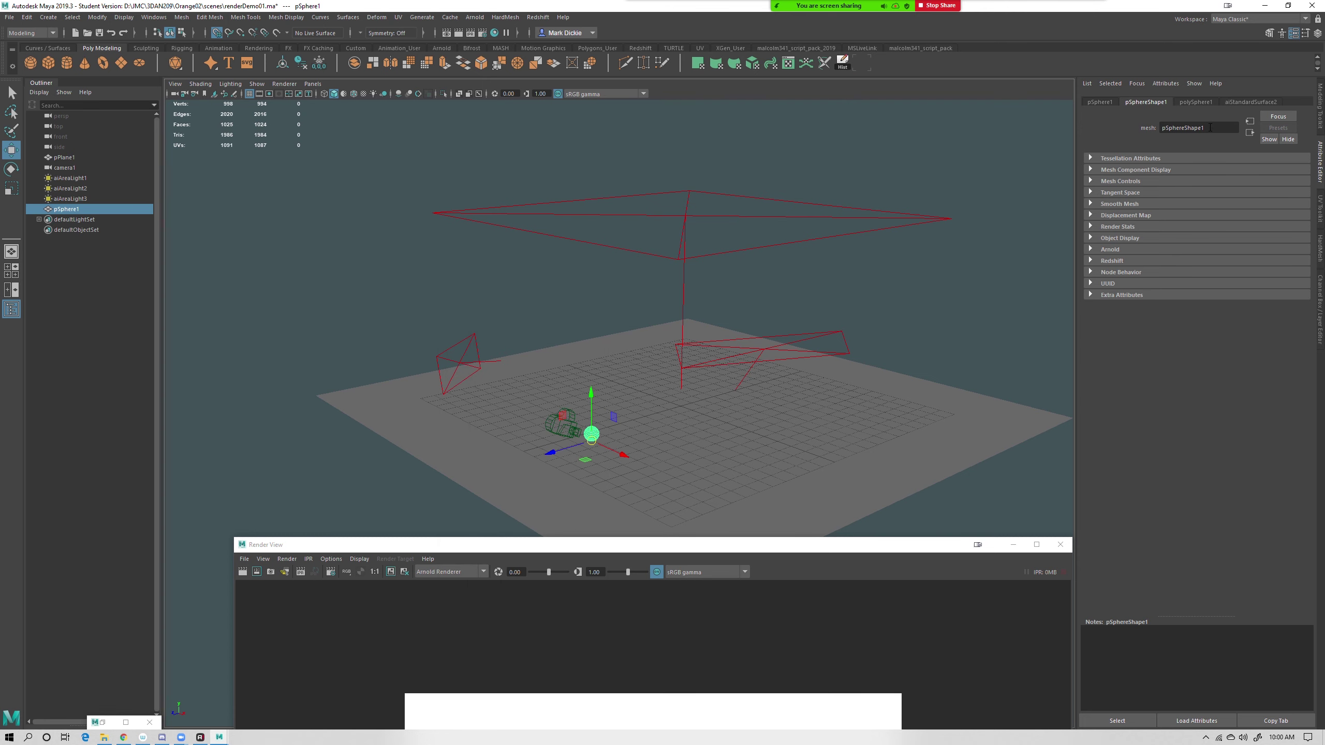
Rename the sphere's material aiOrange and set its base color to a saturated orange
{"action": "left_click_drag", "start_coordinate": [1218, 128], "coordinate": [1167, 128]}
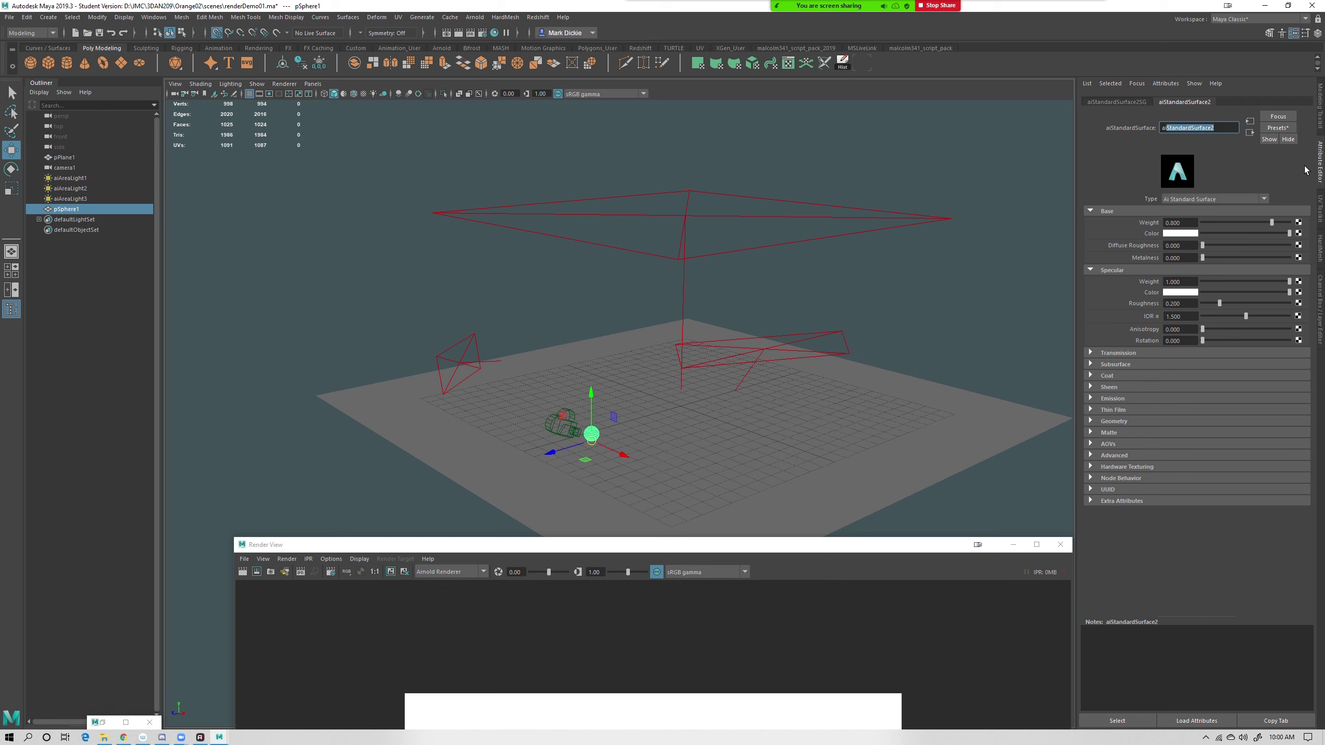
{"action": "type", "text": "Orange"}
{"action": "key", "text": "Return"}
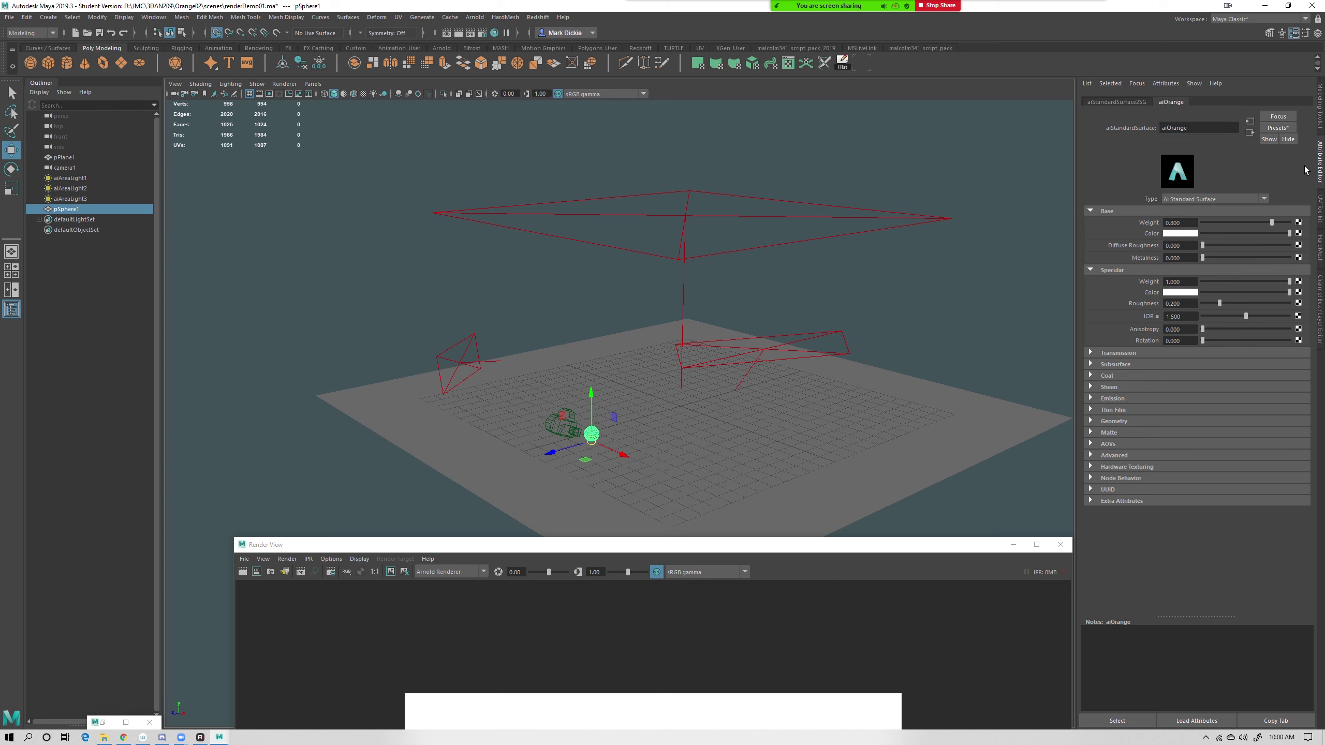
{"action": "left_click", "coordinate": [1187, 233]}
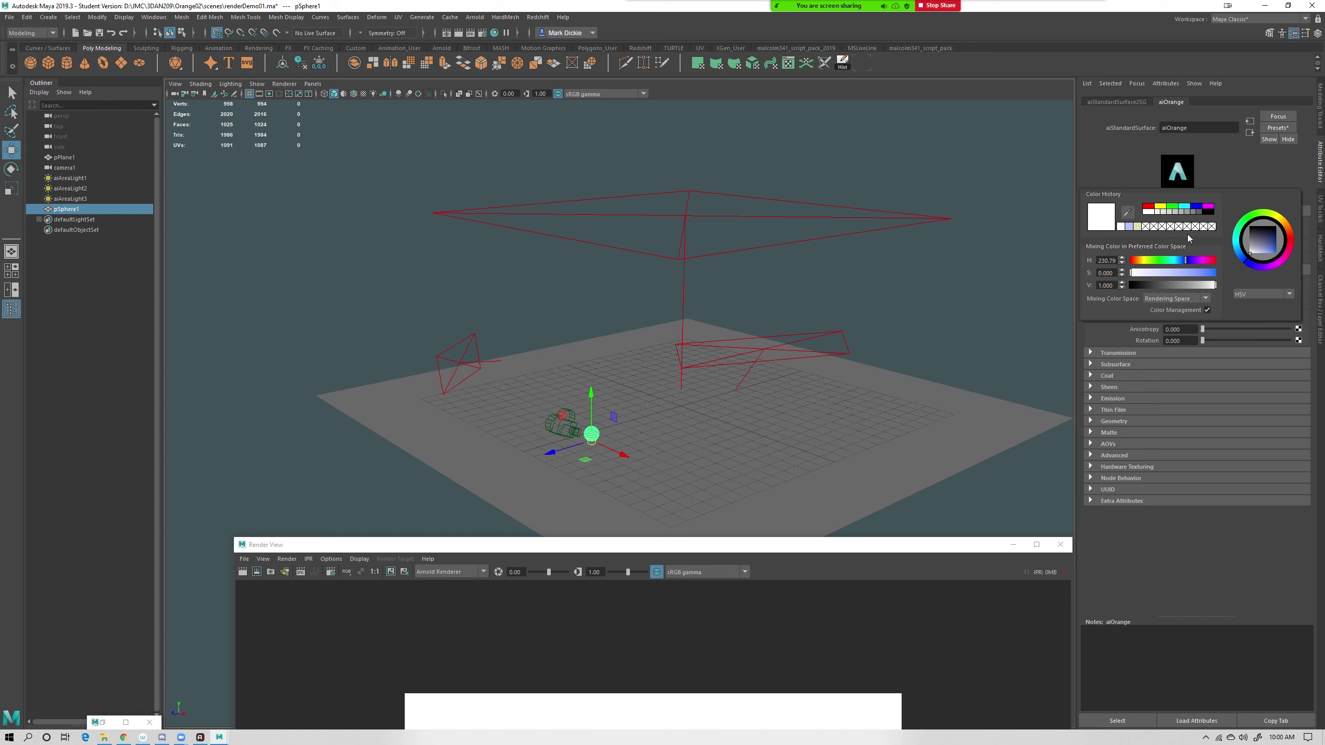
{"action": "left_click_drag", "start_coordinate": [1289, 236], "coordinate": [1278, 258]}
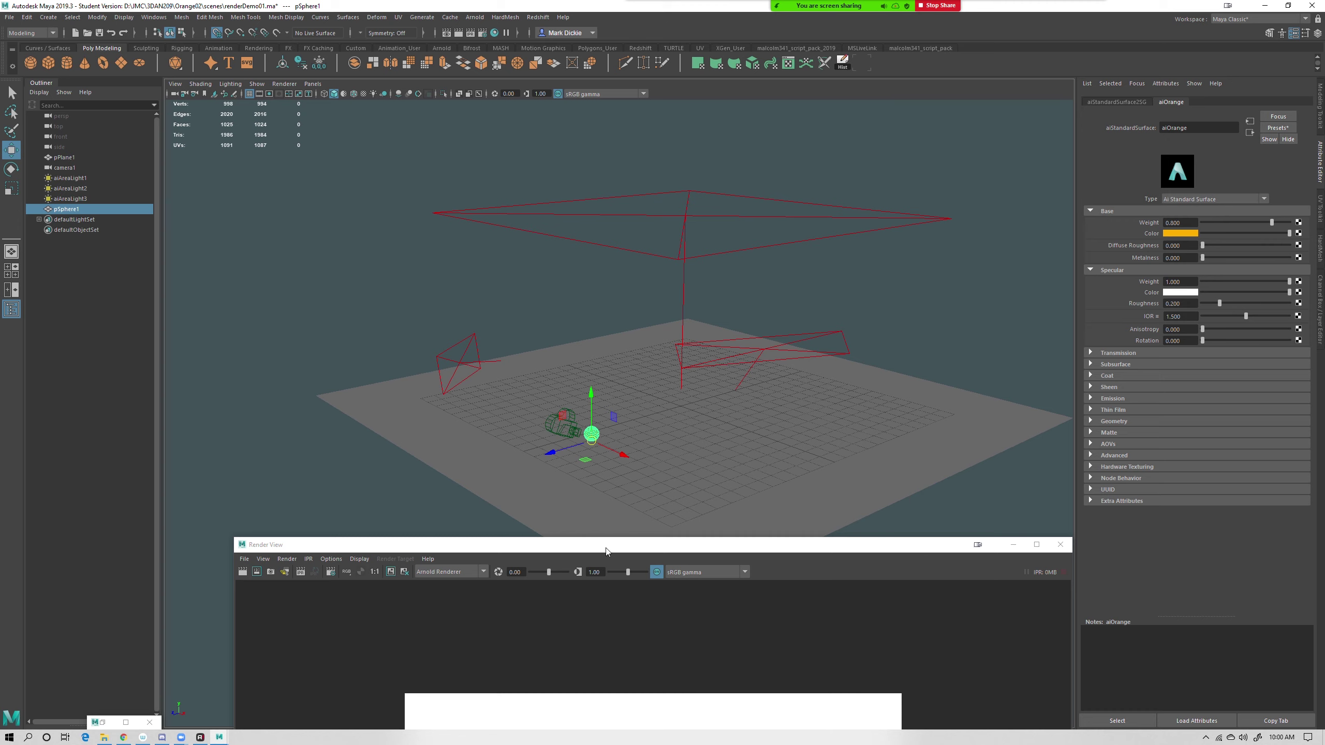
Re-render the region at the sphere's lower right edge, clear the region selection and render the full frame
{"action": "left_click_drag", "start_coordinate": [613, 548], "coordinate": [598, 161]}
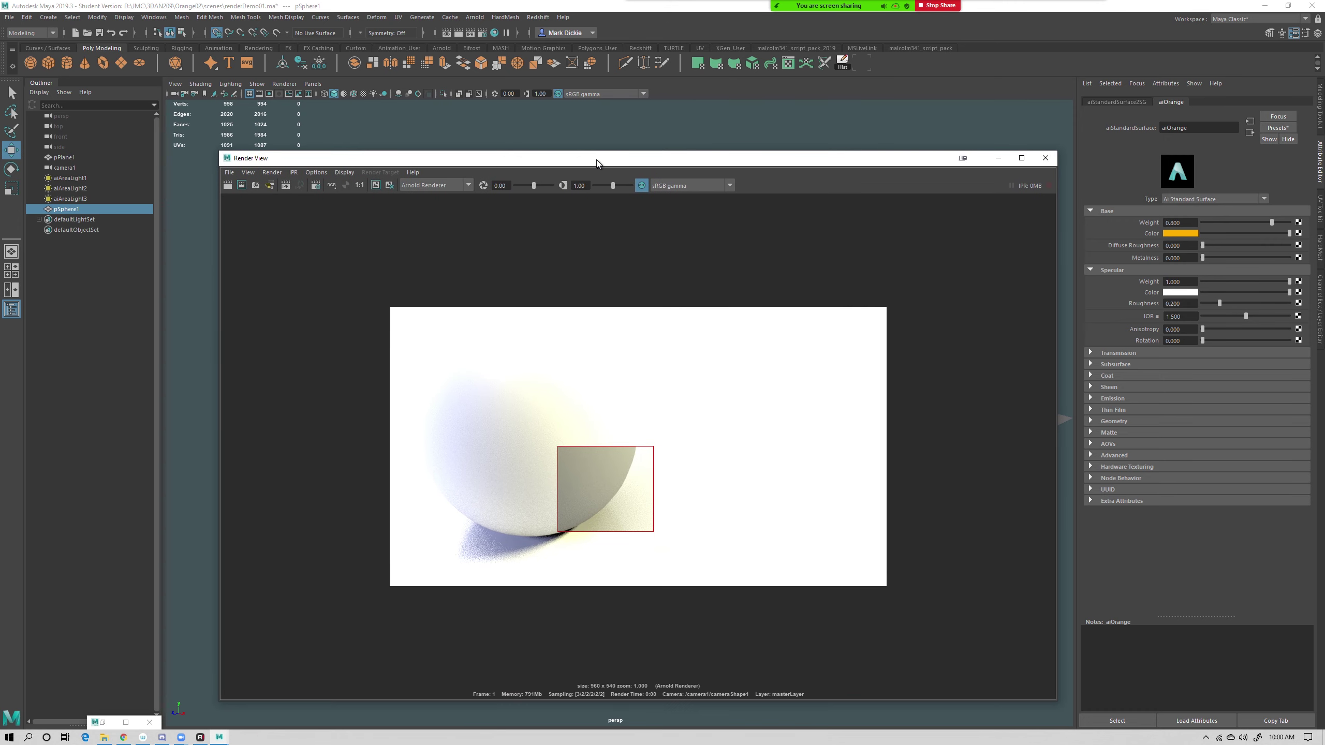
{"action": "left_click", "coordinate": [242, 186]}
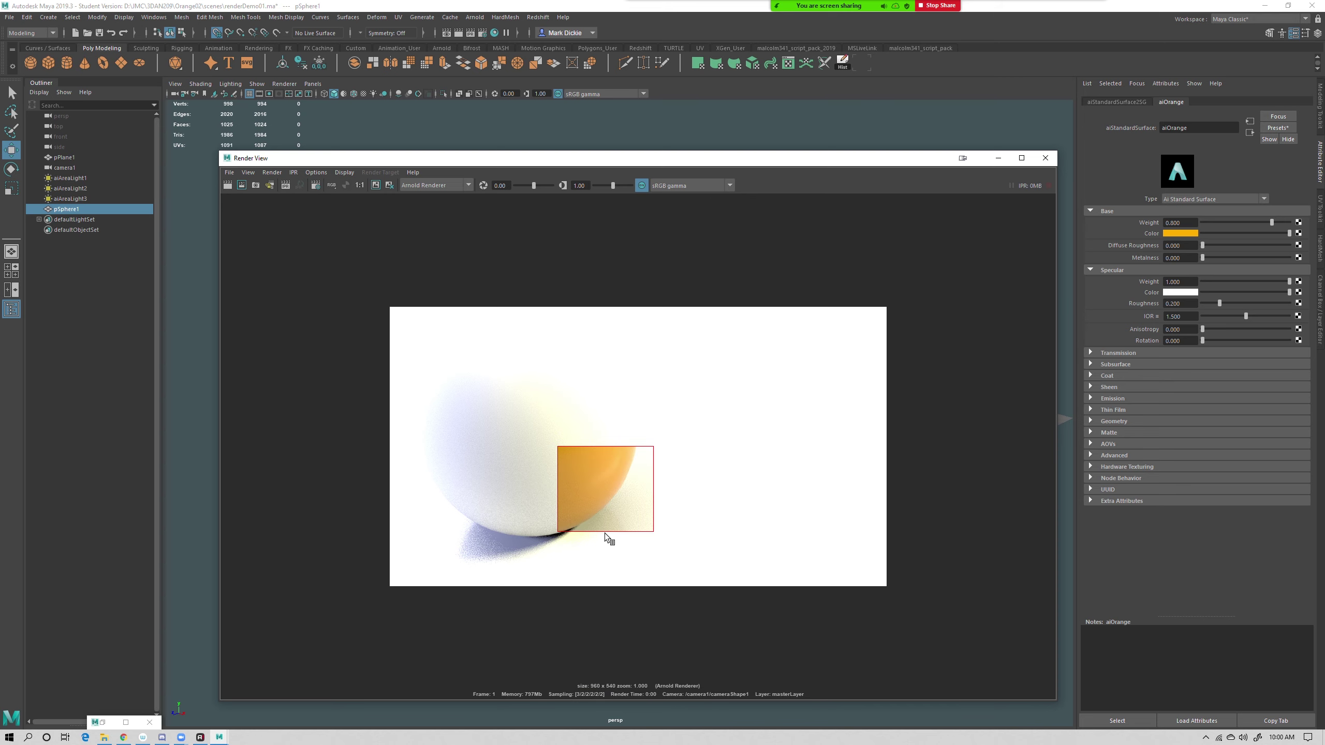
{"action": "left_click", "coordinate": [291, 414]}
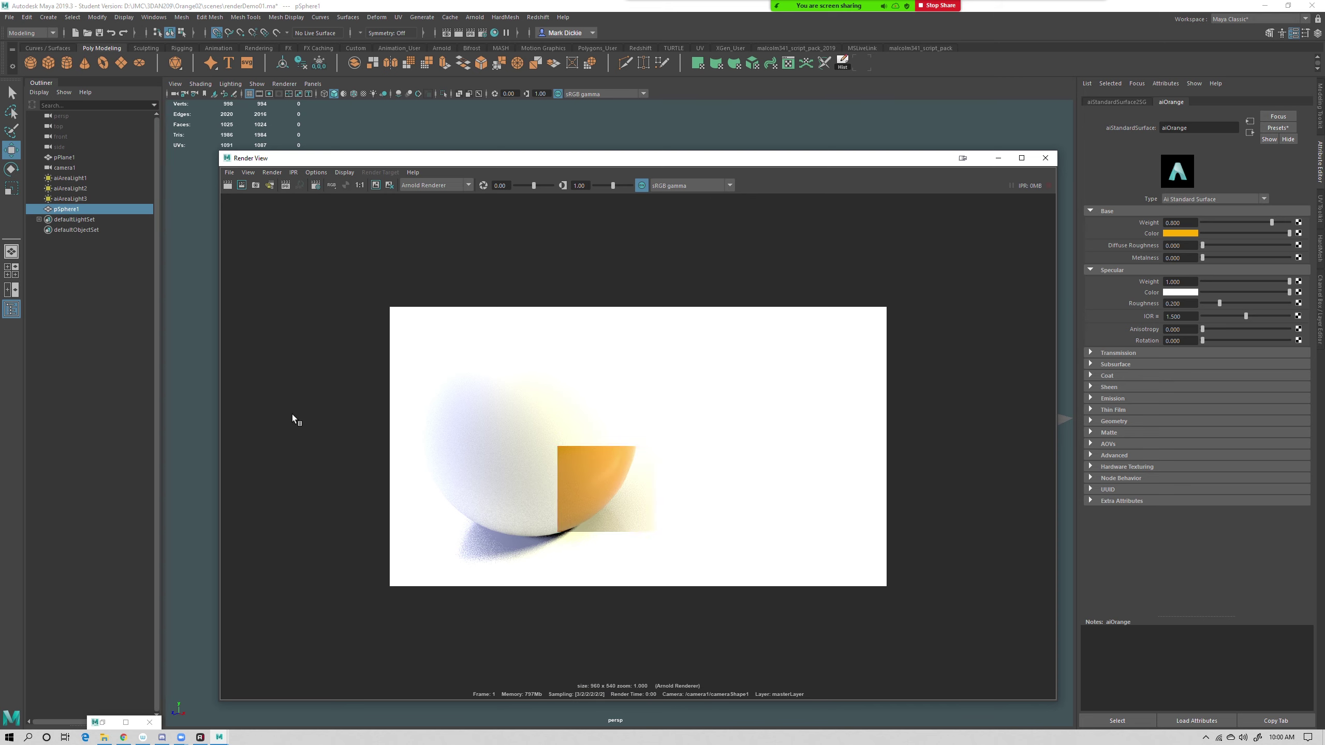
{"action": "left_click", "coordinate": [228, 185]}
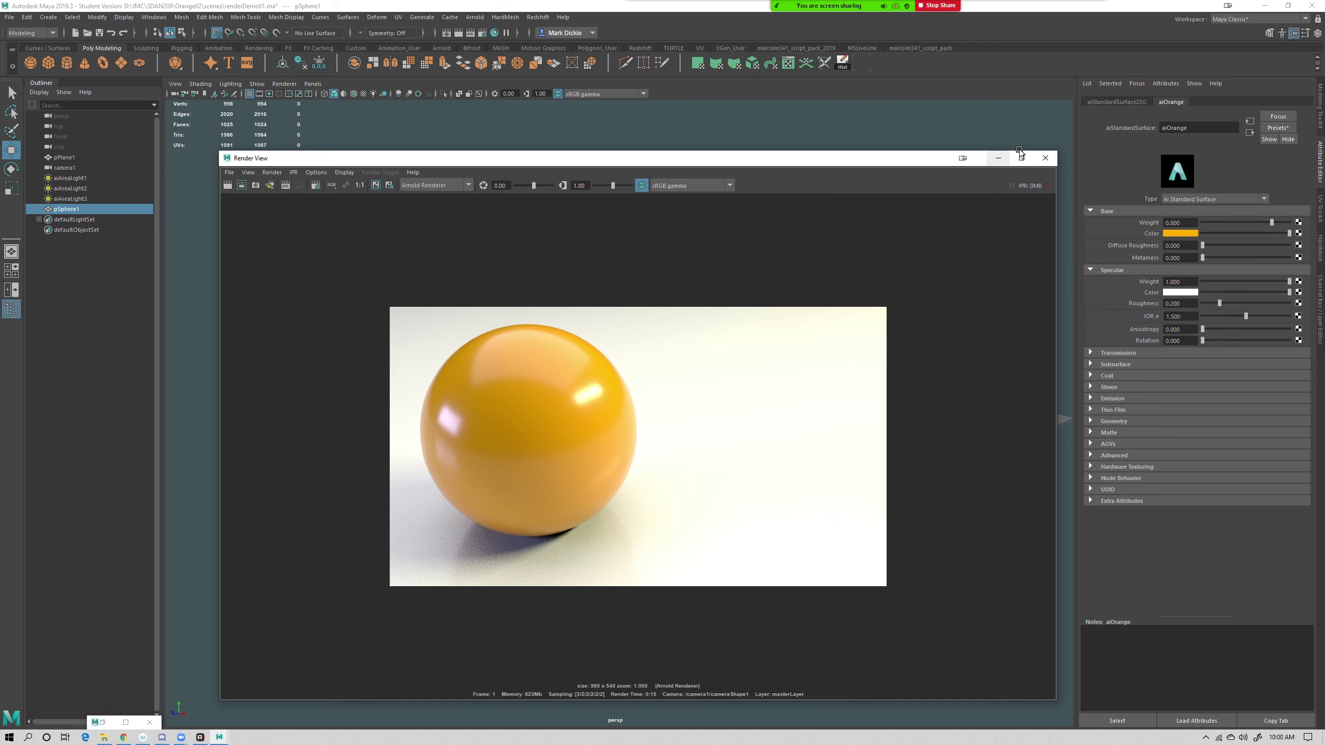
Close the Render View and save the scene, accepting the student version notice
{"action": "left_click", "coordinate": [1045, 157]}
{"action": "key", "text": "ctrl+s"}
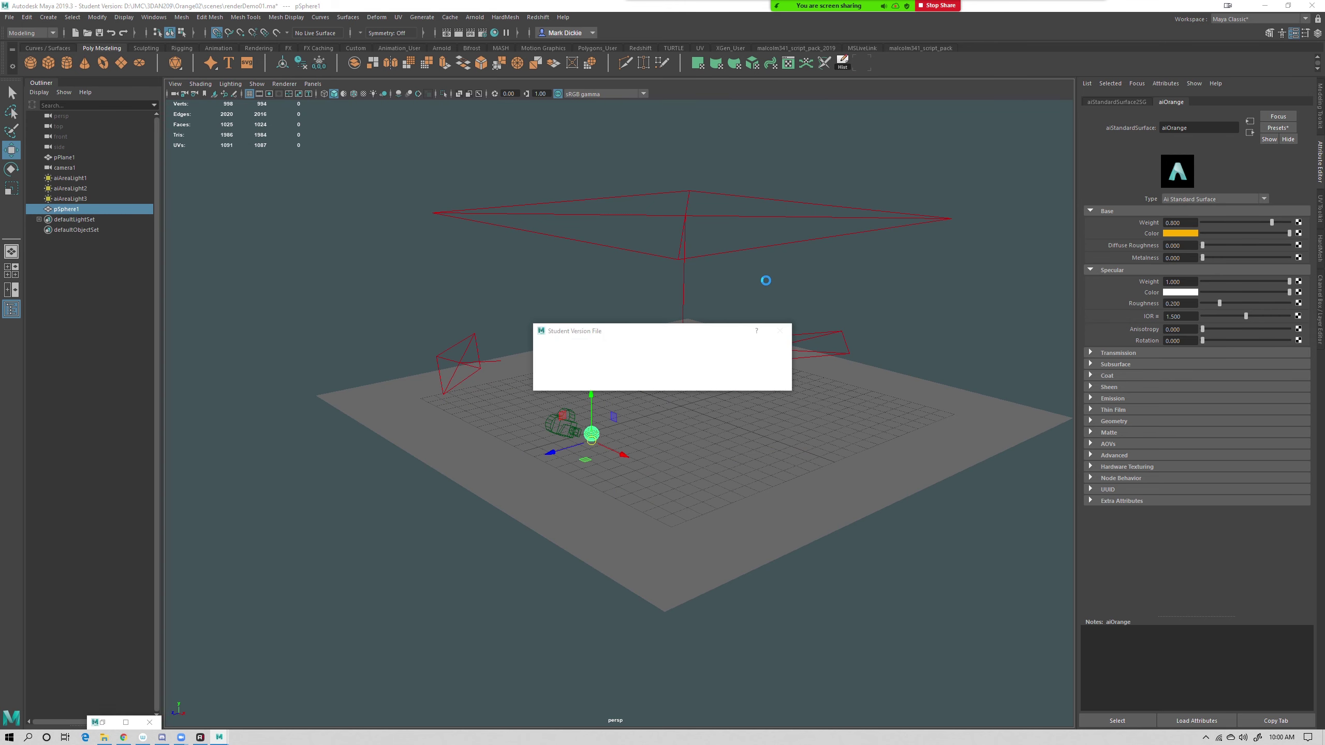
{"action": "left_click", "coordinate": [643, 377]}
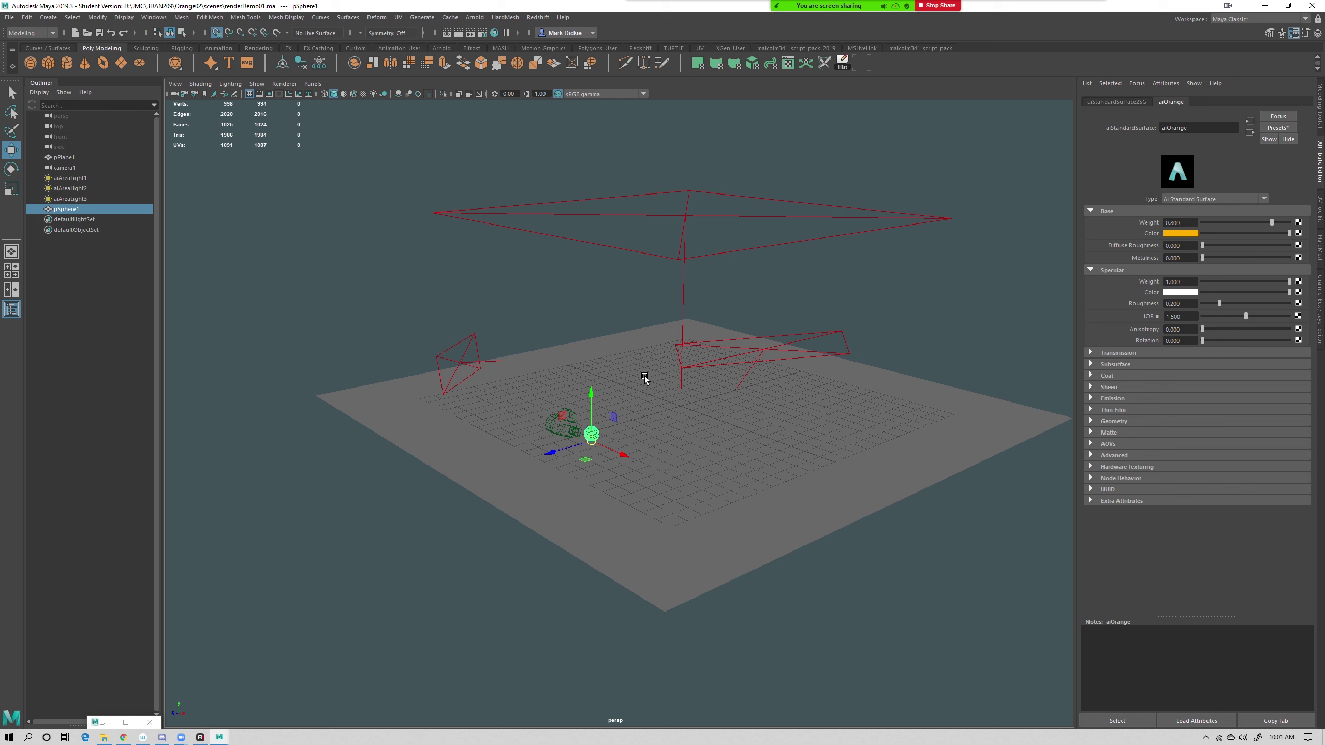
Select the floor plane and graph the network of its aiStandardSurface1 material in the Hypershade
{"action": "left_click", "coordinate": [669, 536]}
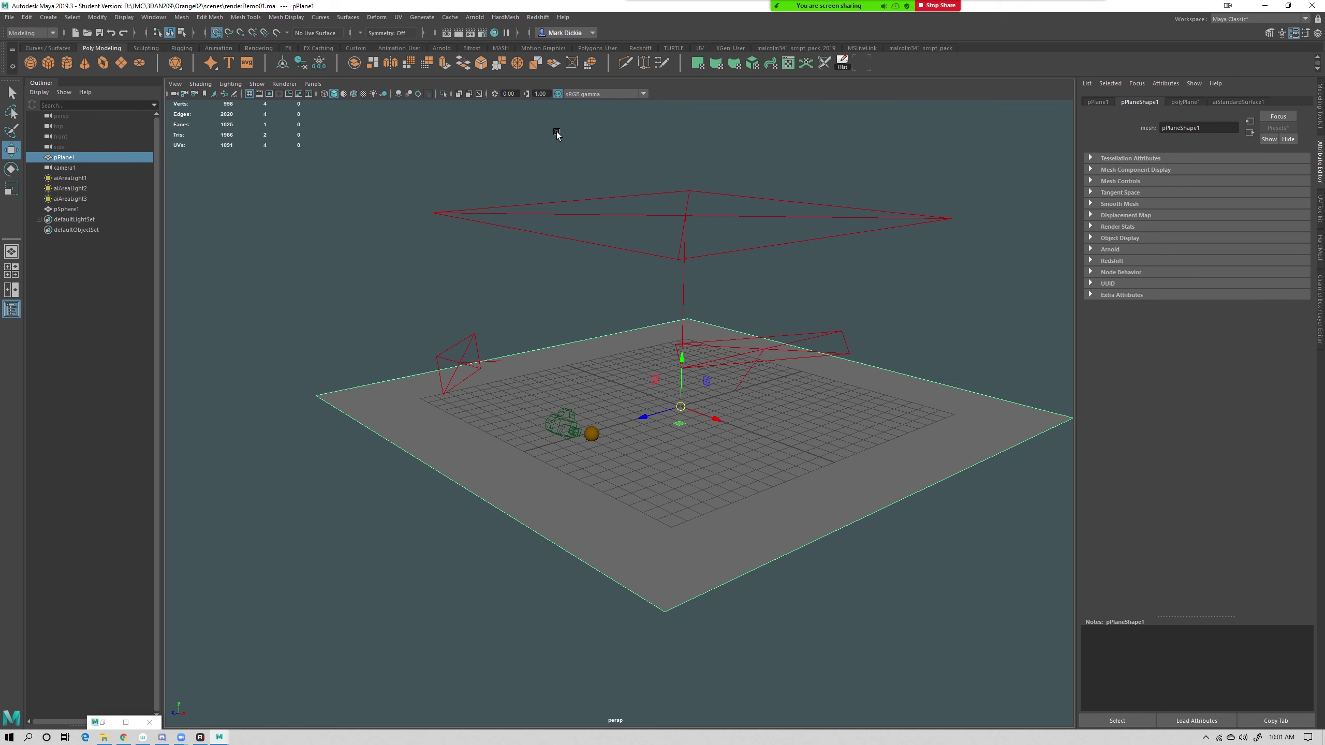
{"action": "left_click", "coordinate": [485, 34]}
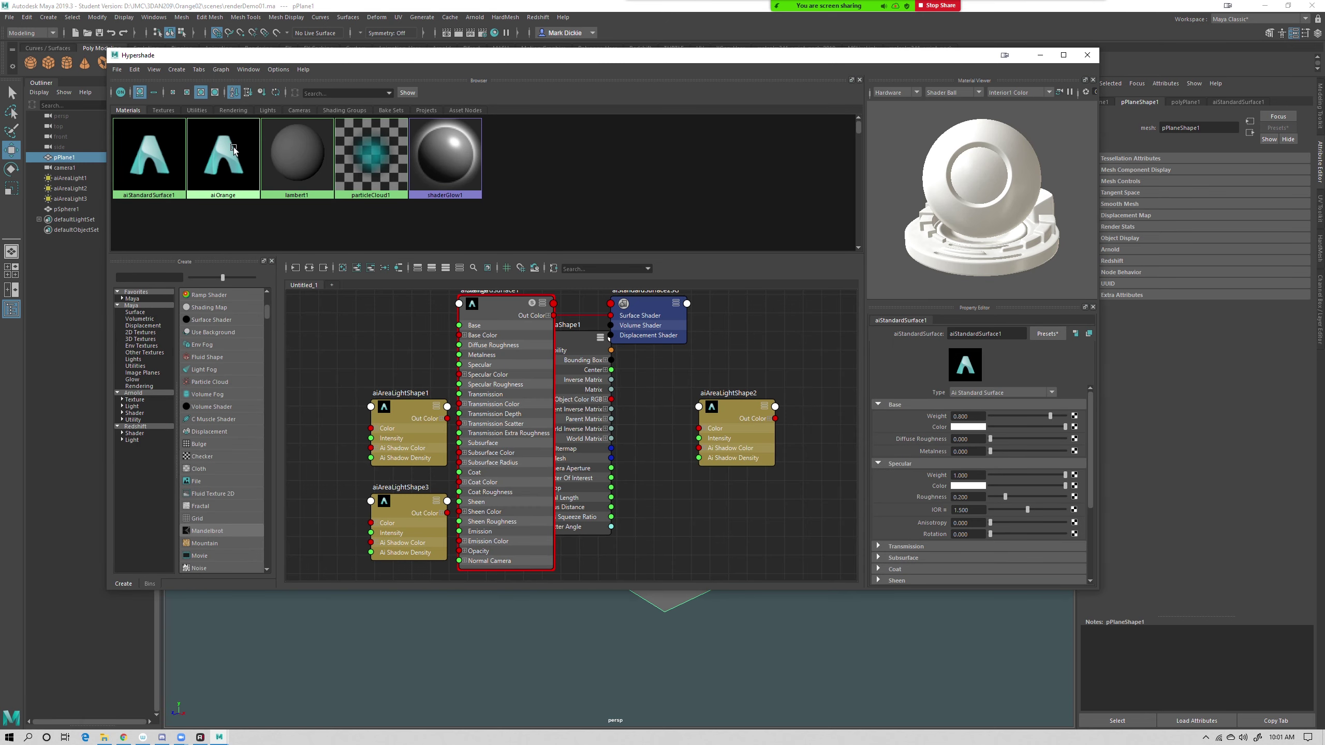
{"action": "right_click", "coordinate": [143, 148]}
{"action": "right_click_drag", "start_coordinate": [153, 166], "coordinate": [155, 194]}
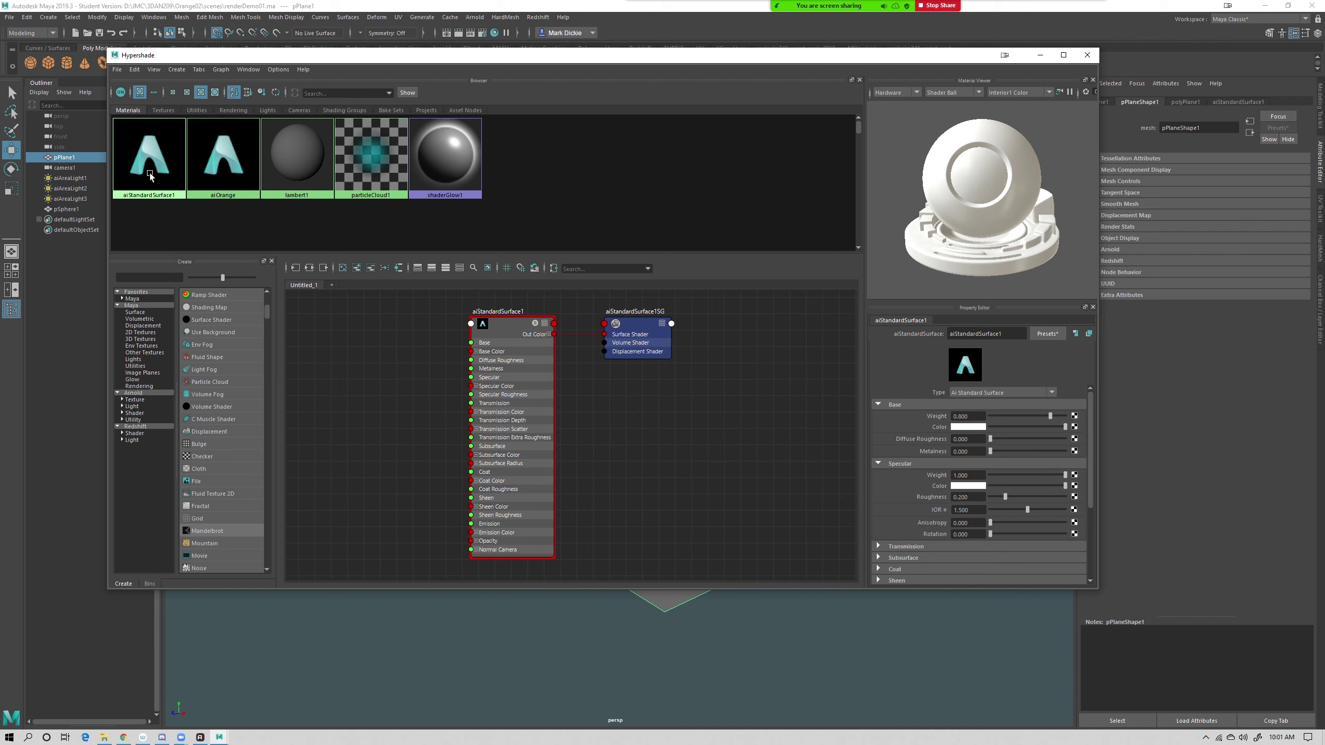
Rename the floor plane's aiStandardSurface1 material as aiFloor
{"action": "left_click", "coordinate": [165, 153]}
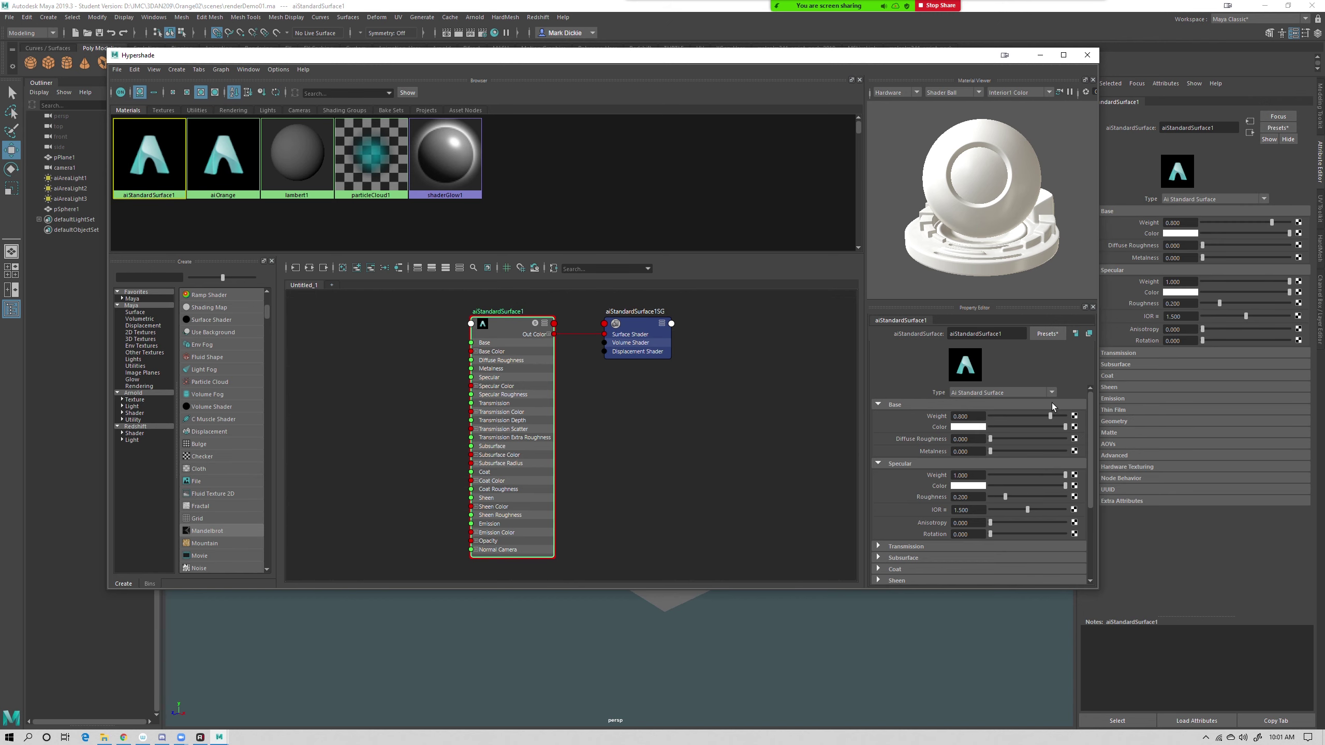
{"action": "left_click_drag", "start_coordinate": [1002, 333], "coordinate": [956, 333]}
{"action": "type", "text": "Floor"}
{"action": "key", "text": "Return"}
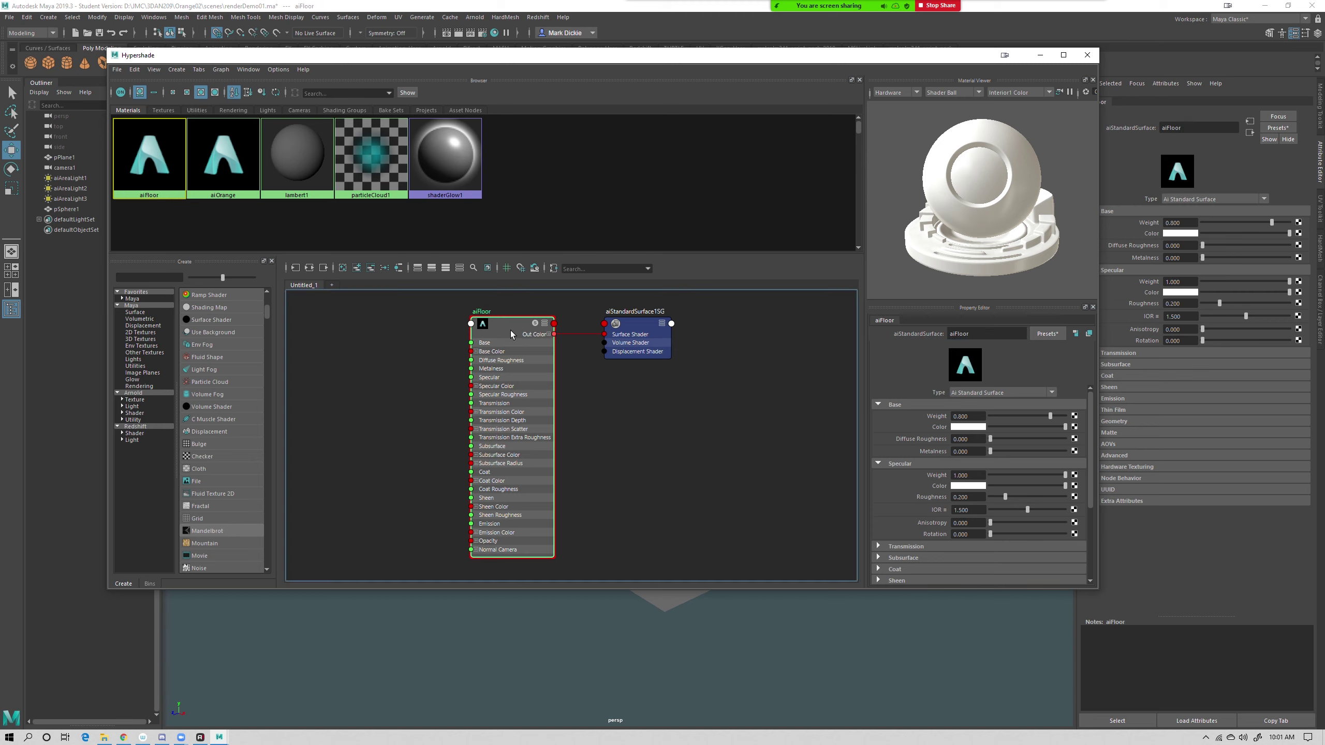
Connect a new File texture node to the base color of aiFloor
{"action": "scroll", "coordinate": [622, 418], "scroll_direction": "down", "scroll_amount": 2}
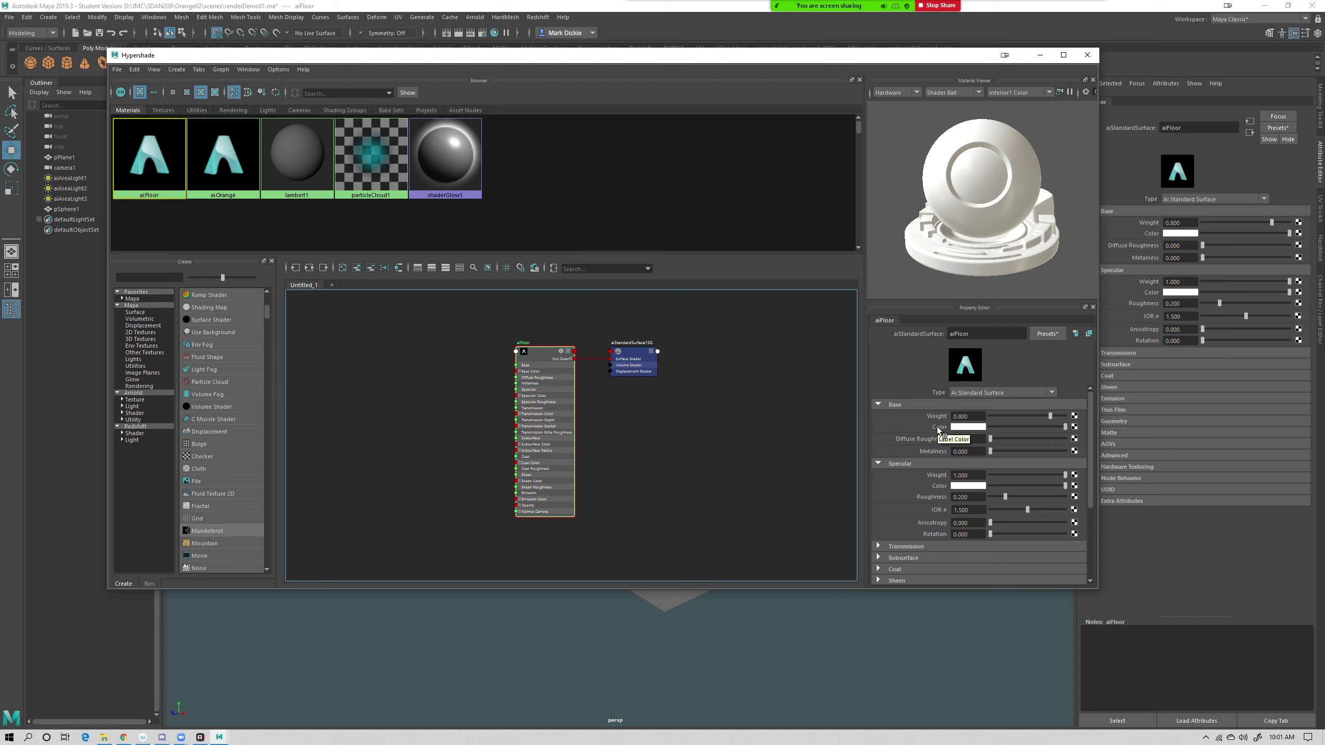
{"action": "left_click", "coordinate": [1074, 427]}
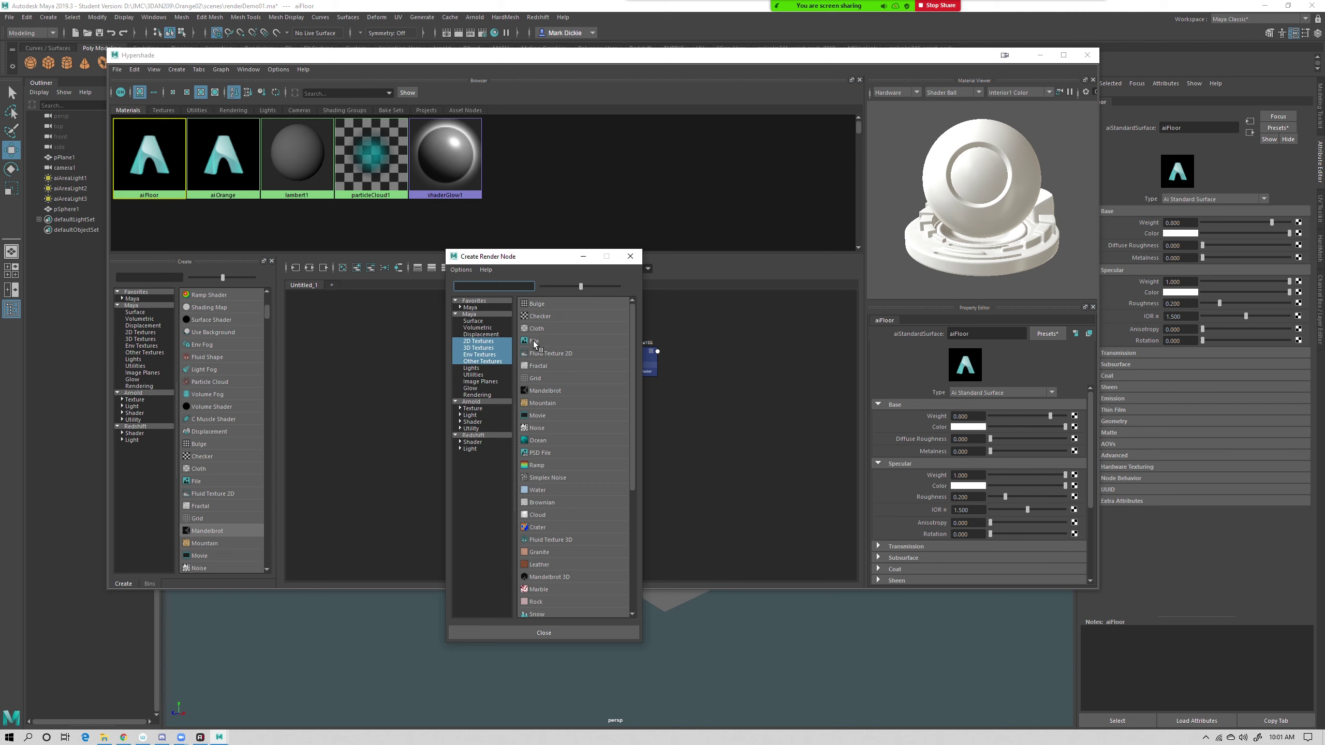
{"action": "left_click", "coordinate": [534, 343]}
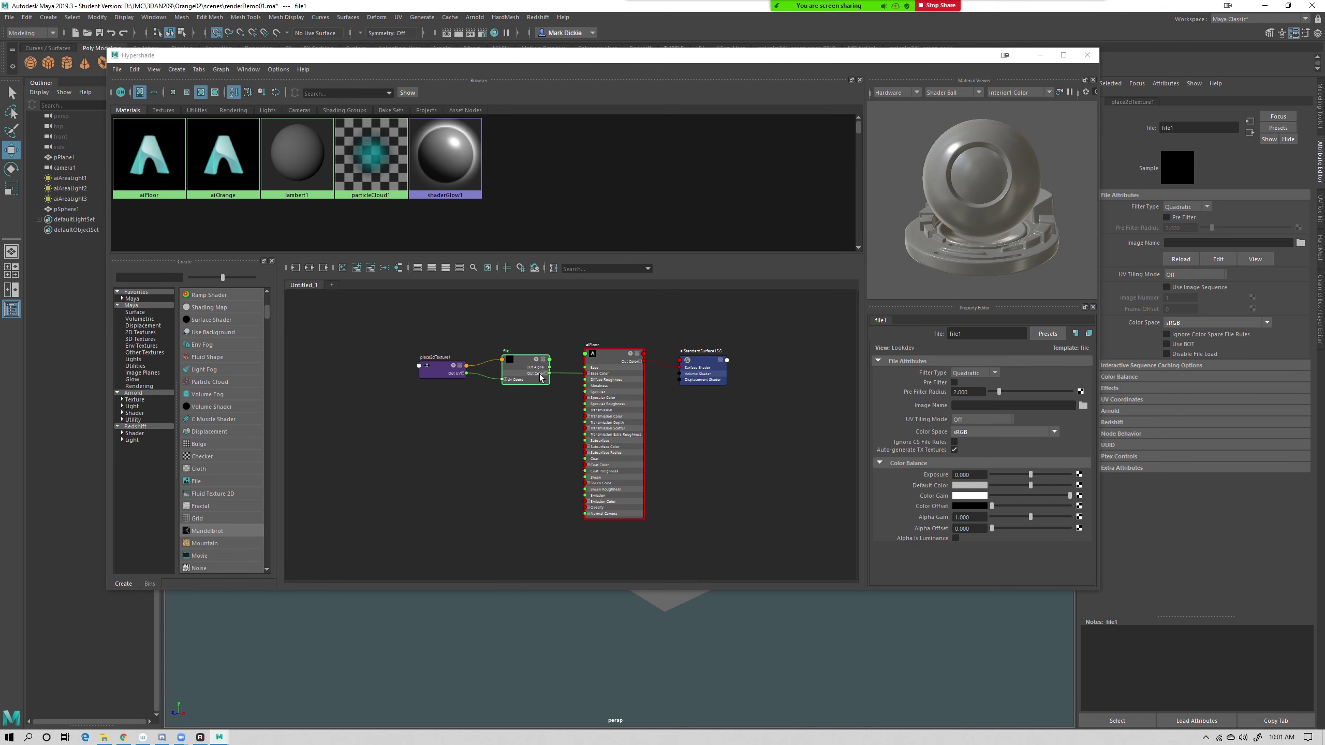
{"action": "scroll", "coordinate": [529, 368], "scroll_direction": "up", "scroll_amount": 4}
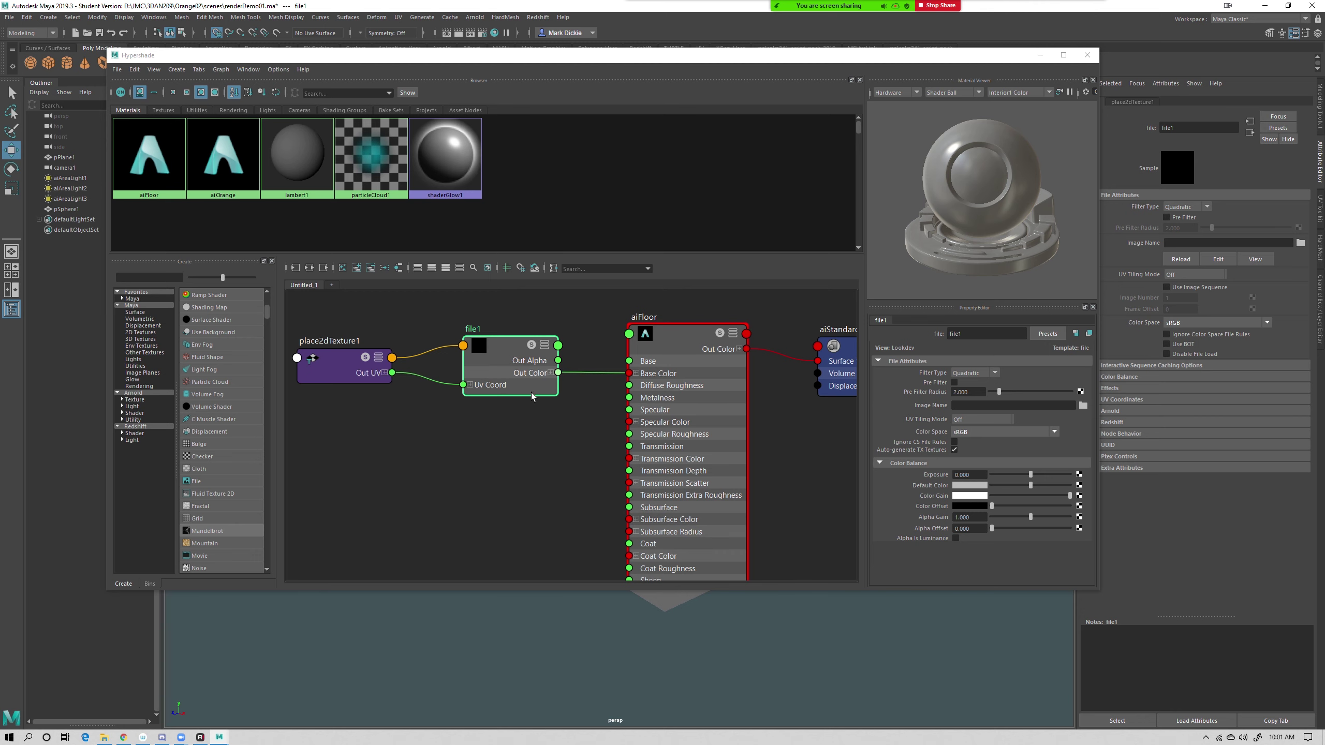
Load wooden_floor02_Diffuse.png from the project's sourceimages folder into the floor's file texture node
{"action": "left_click", "coordinate": [1082, 405]}
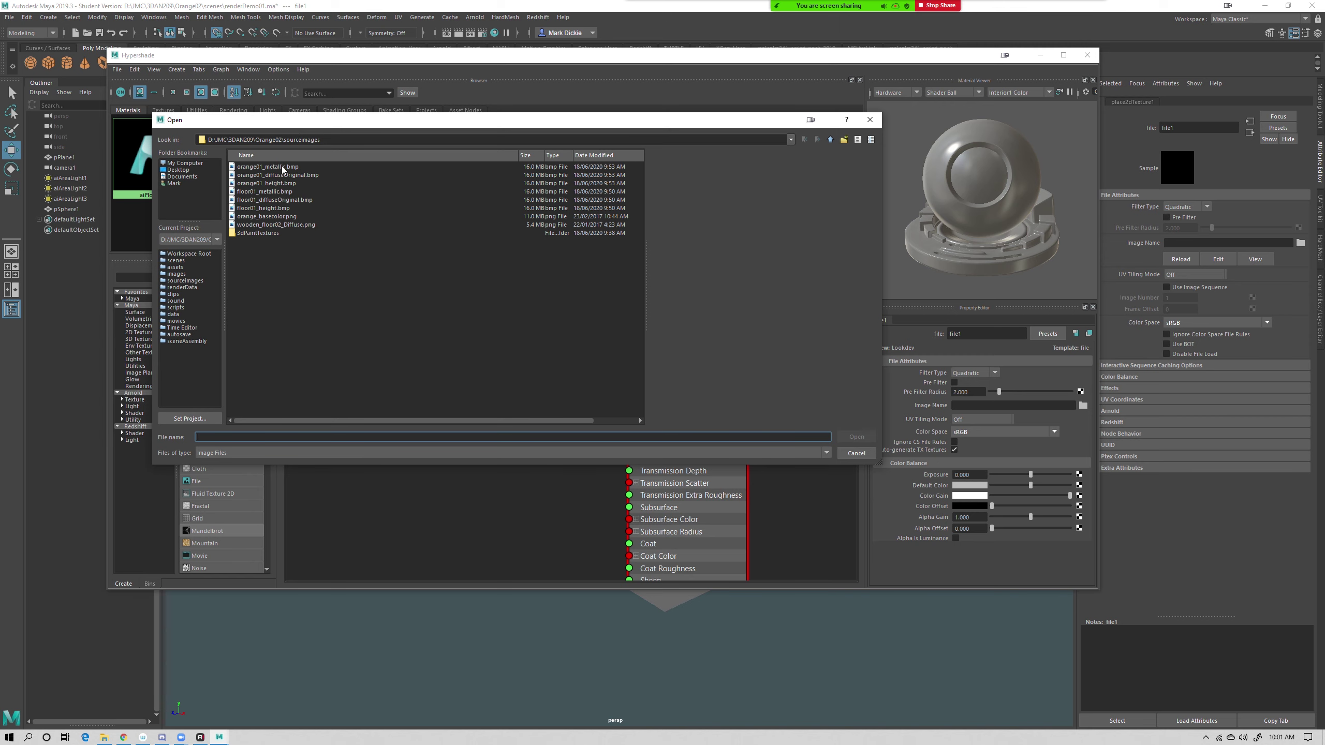
{"action": "left_click_drag", "start_coordinate": [272, 121], "coordinate": [345, 122]}
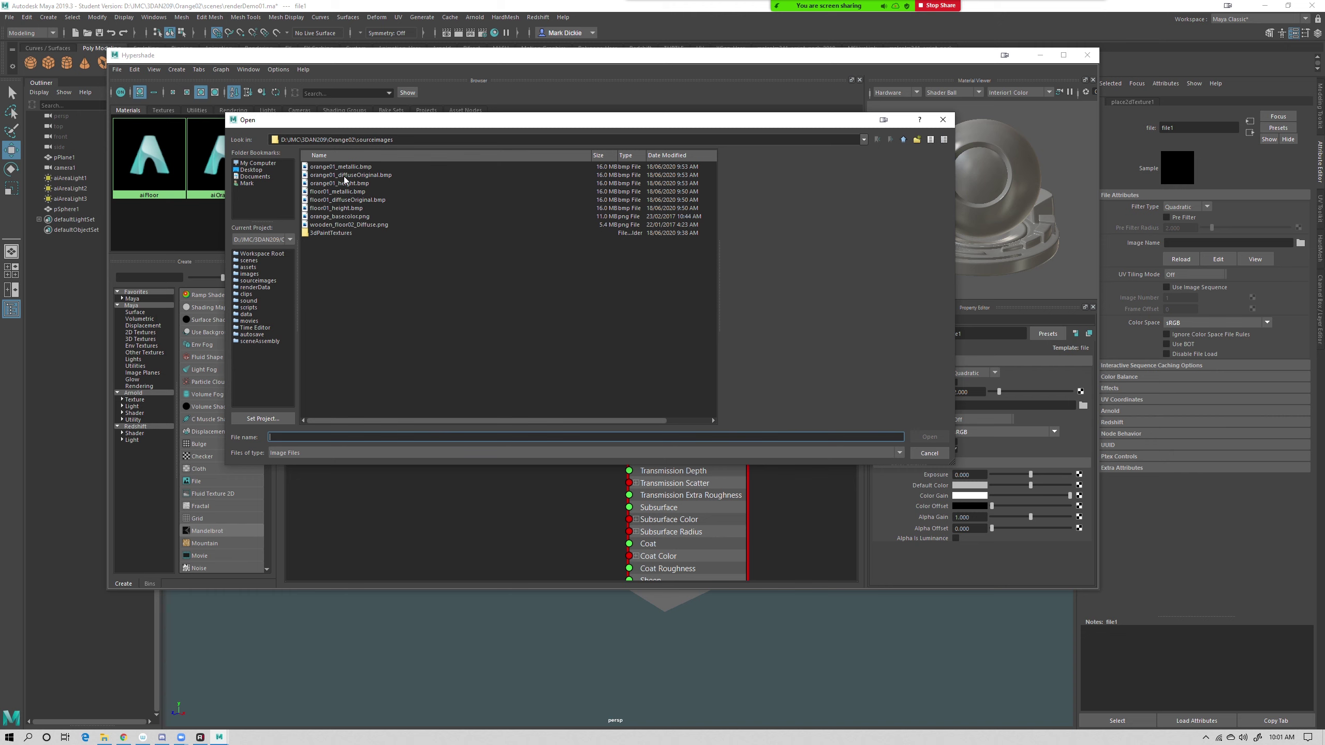
{"action": "left_click", "coordinate": [345, 216]}
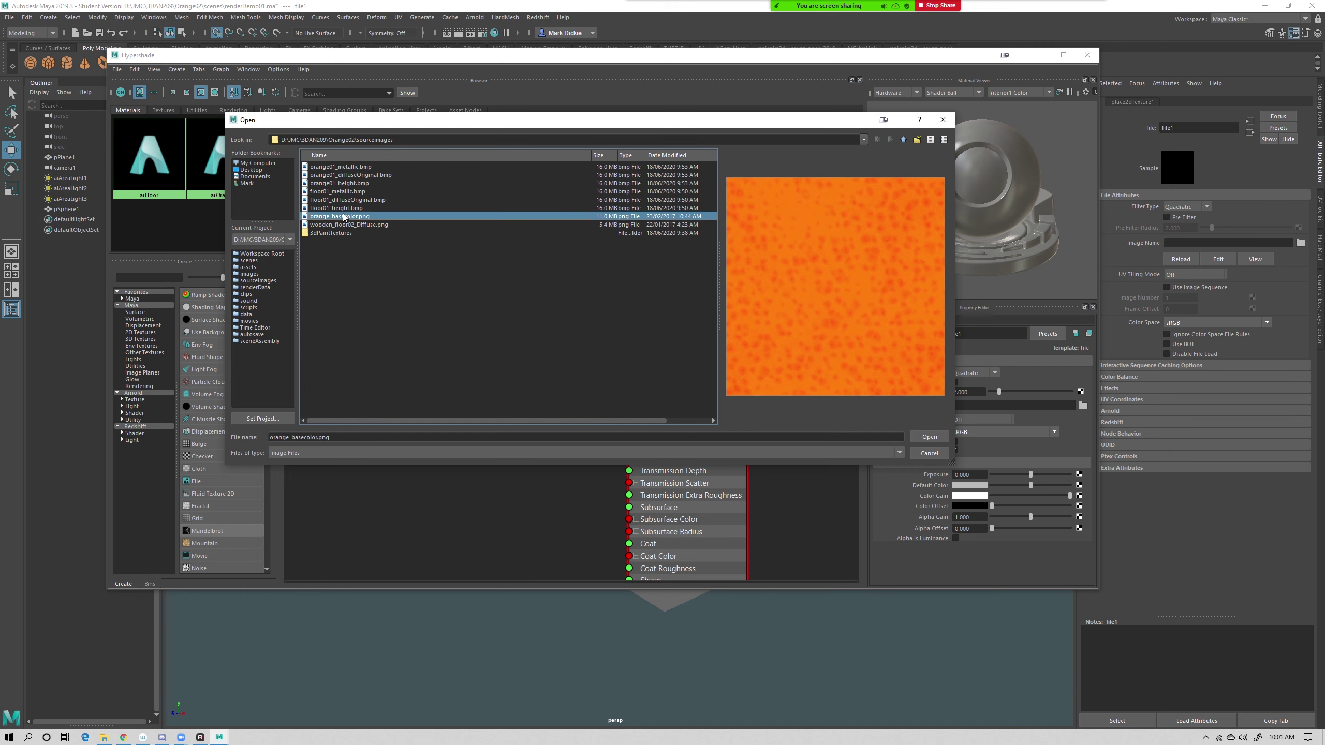
{"action": "left_click", "coordinate": [338, 225]}
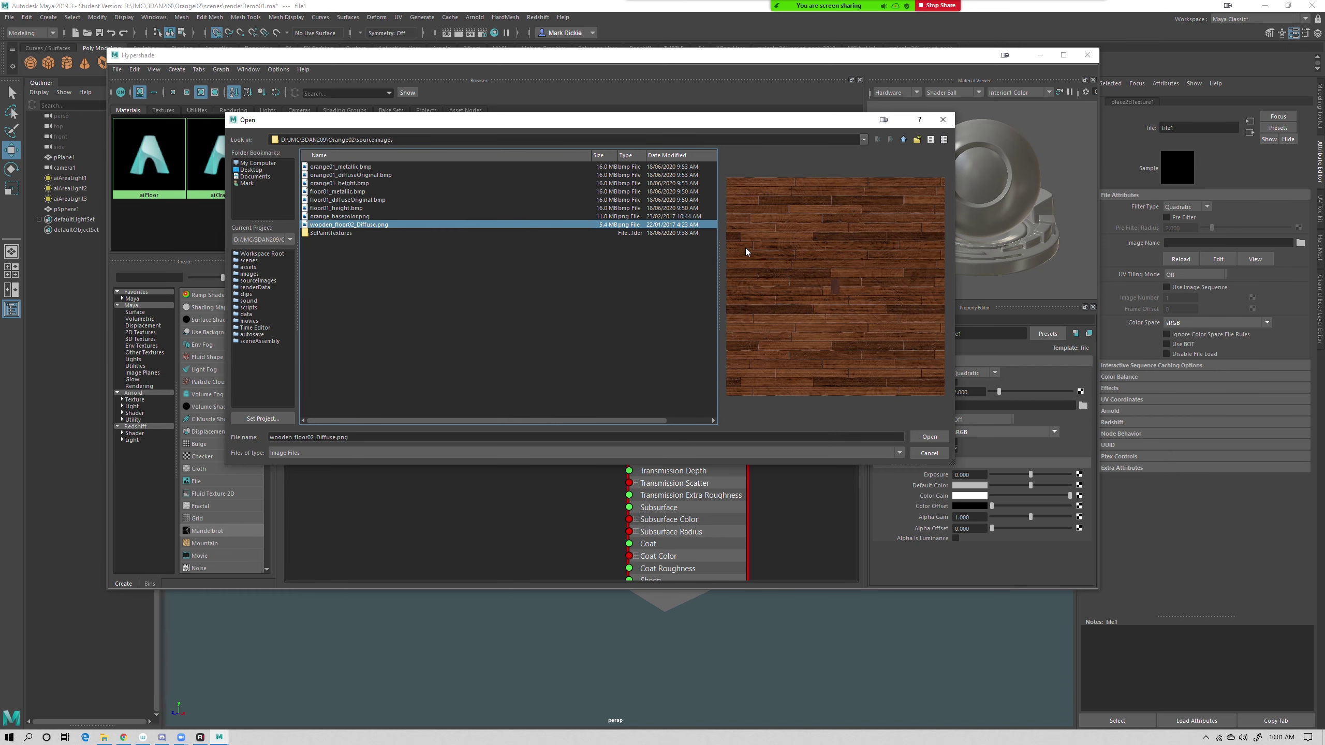
{"action": "left_click", "coordinate": [930, 437]}
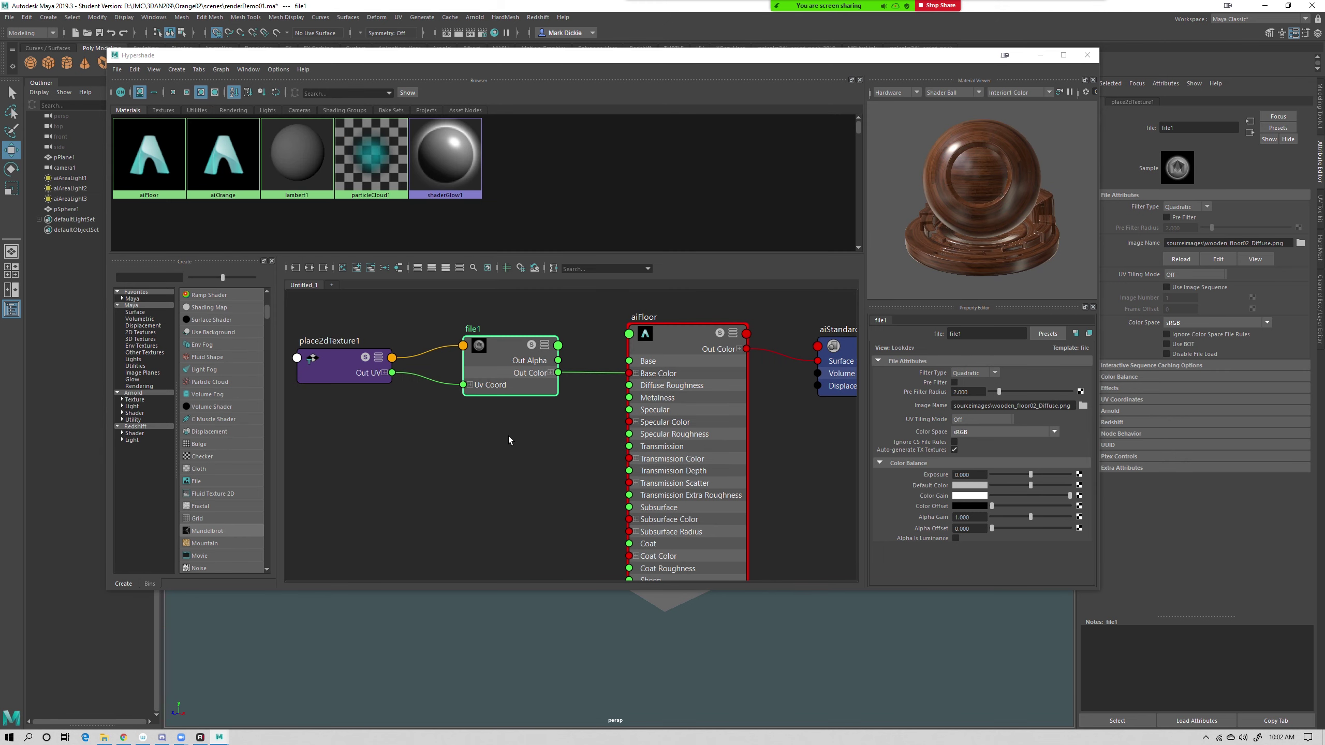
{"action": "scroll", "coordinate": [508, 436], "scroll_direction": "down", "scroll_amount": 2}
{"action": "left_click", "coordinate": [516, 383]}
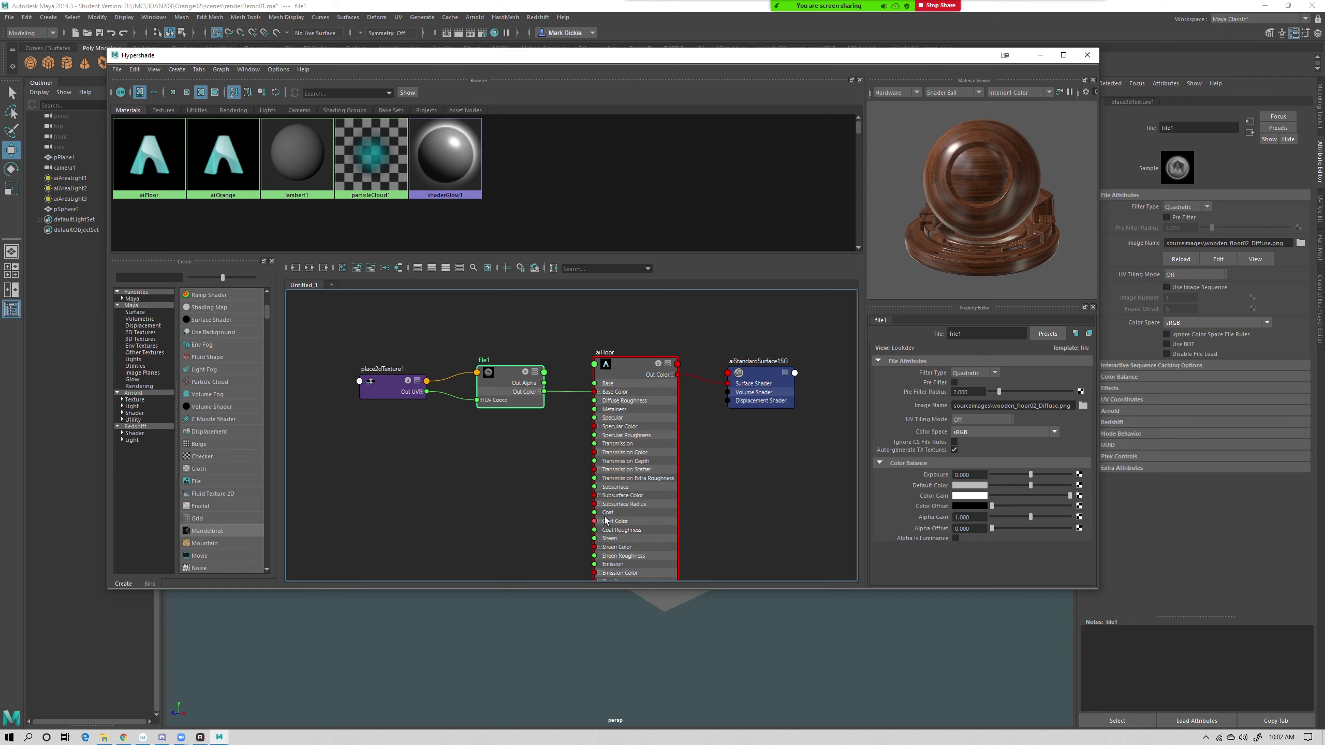
Look at the Color Space options of the wooden floor diffuse texture, keeping sRGB
{"action": "left_click", "coordinate": [970, 433]}
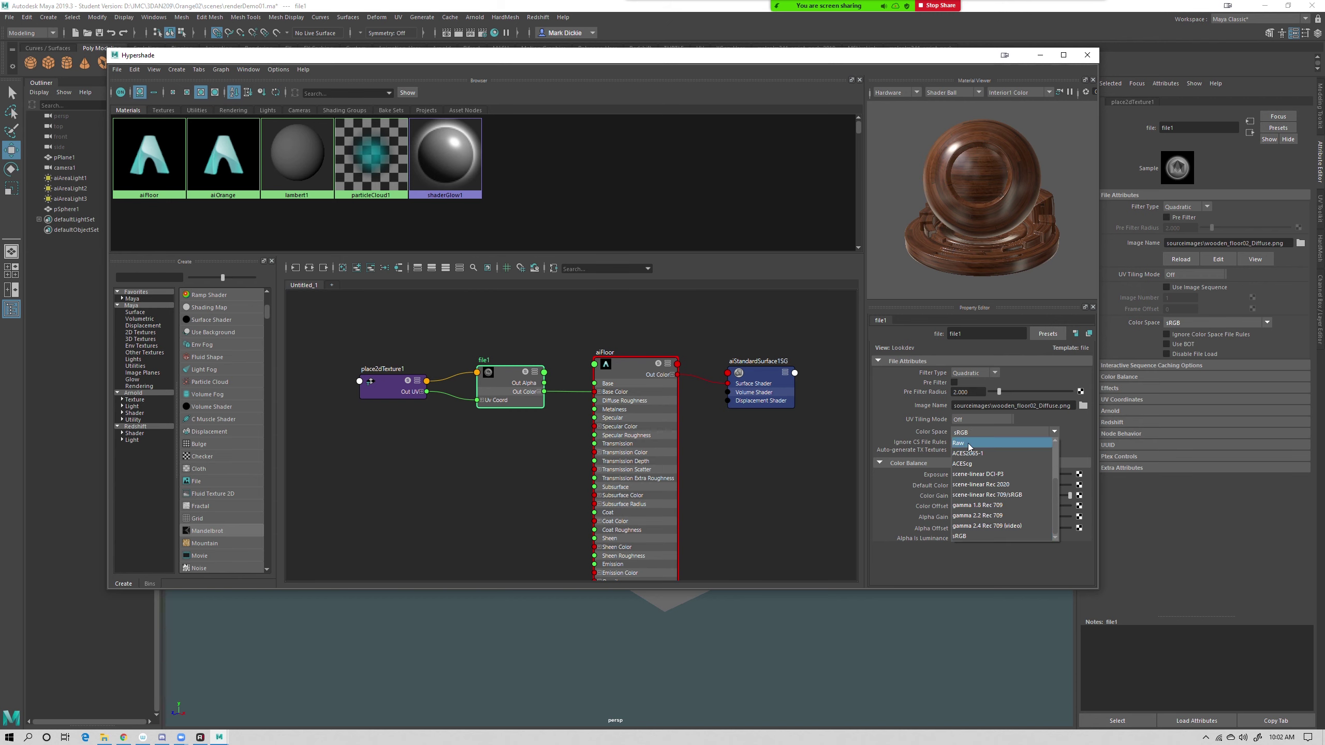
{"action": "left_click", "coordinate": [966, 436]}
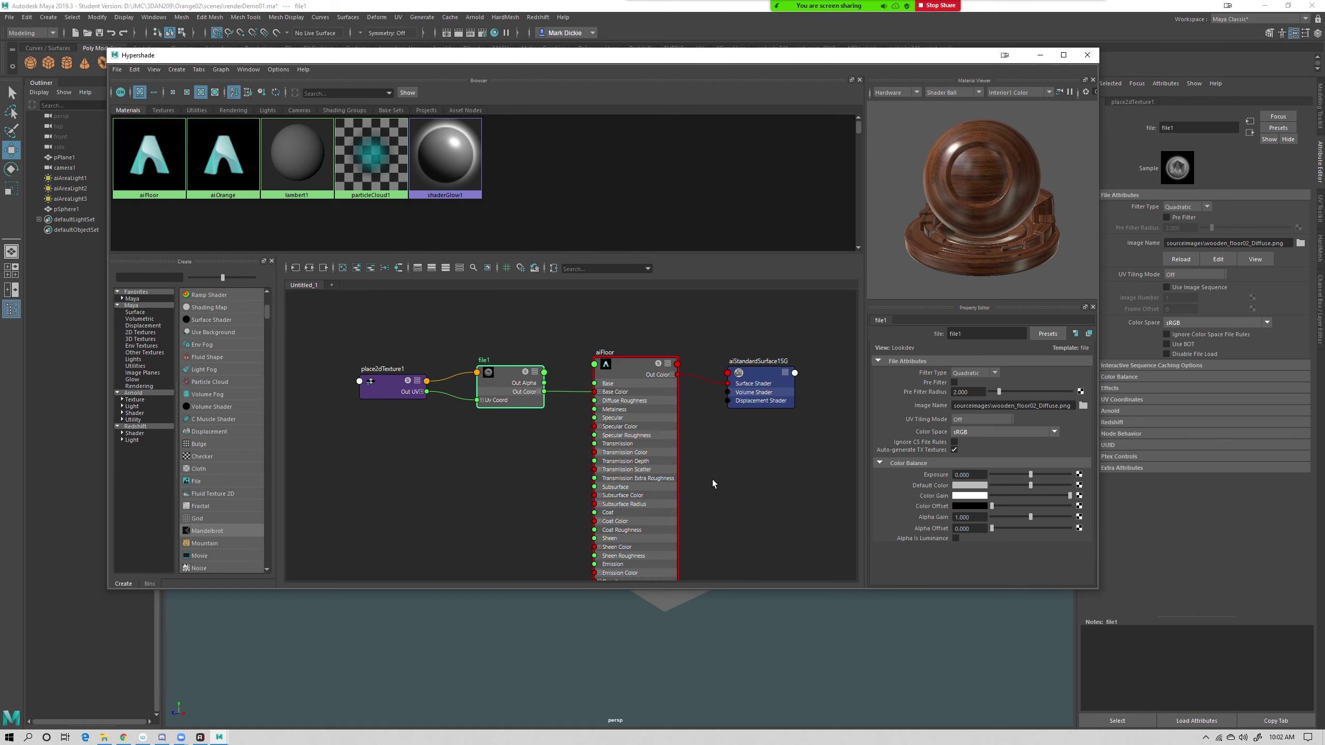
Minimise Hypershade and turn on textured display in the perspective viewport to inspect the wooden floor
{"action": "left_click", "coordinate": [1039, 55]}
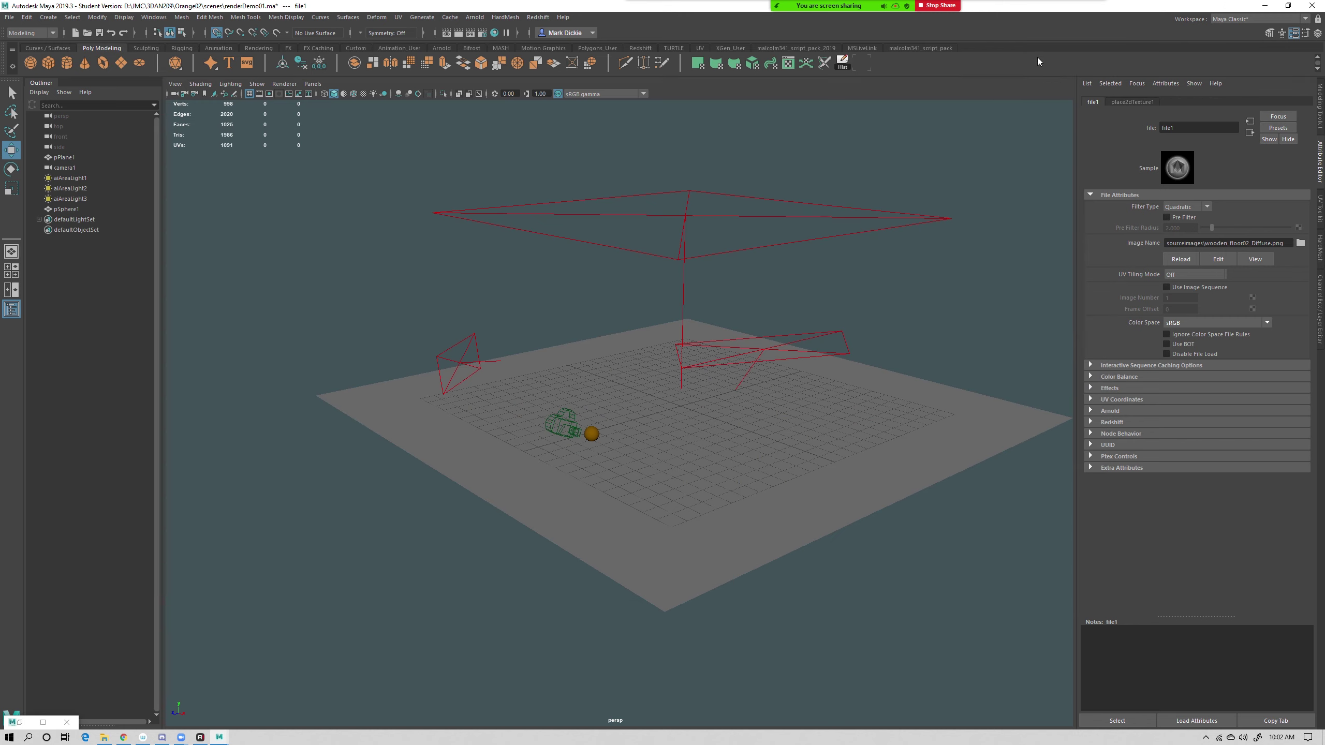
{"action": "left_click", "coordinate": [362, 94]}
{"action": "scroll", "coordinate": [813, 553], "scroll_direction": "up", "scroll_amount": 5}
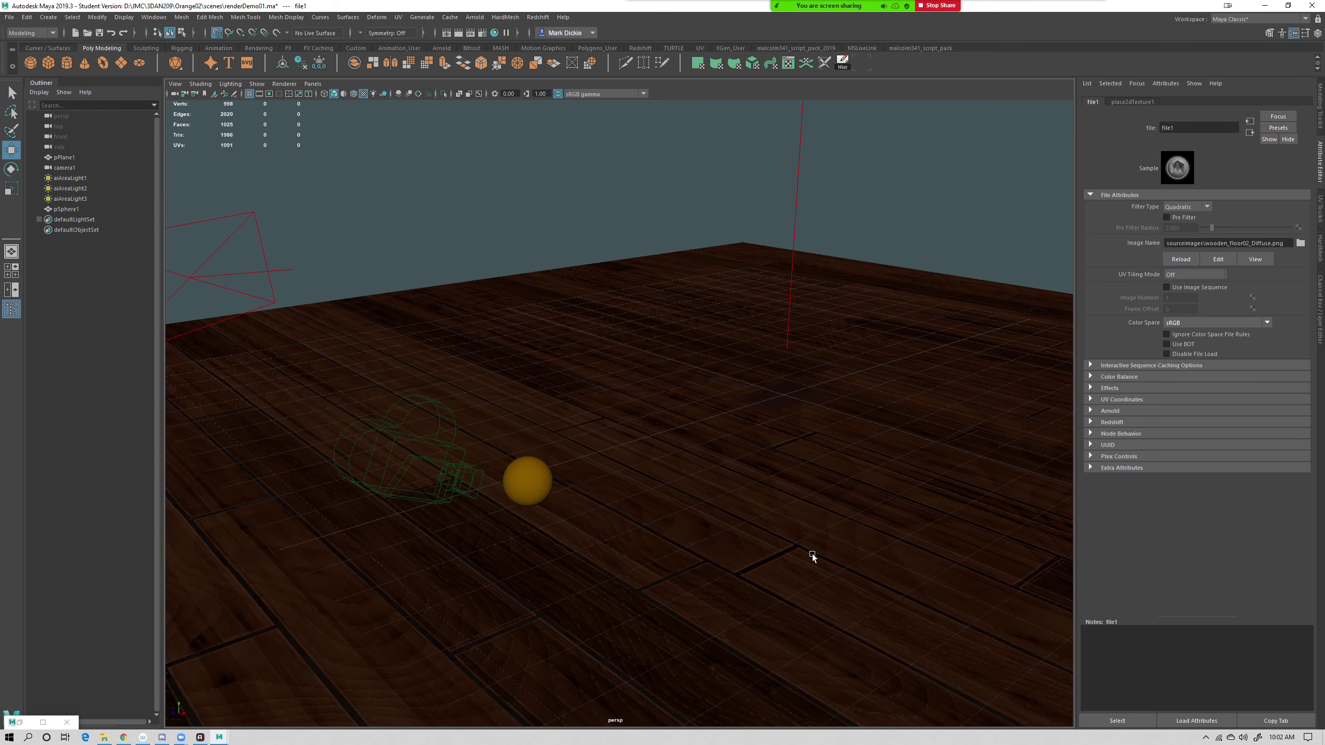
{"action": "scroll", "coordinate": [674, 521], "scroll_direction": "down", "scroll_amount": 5}
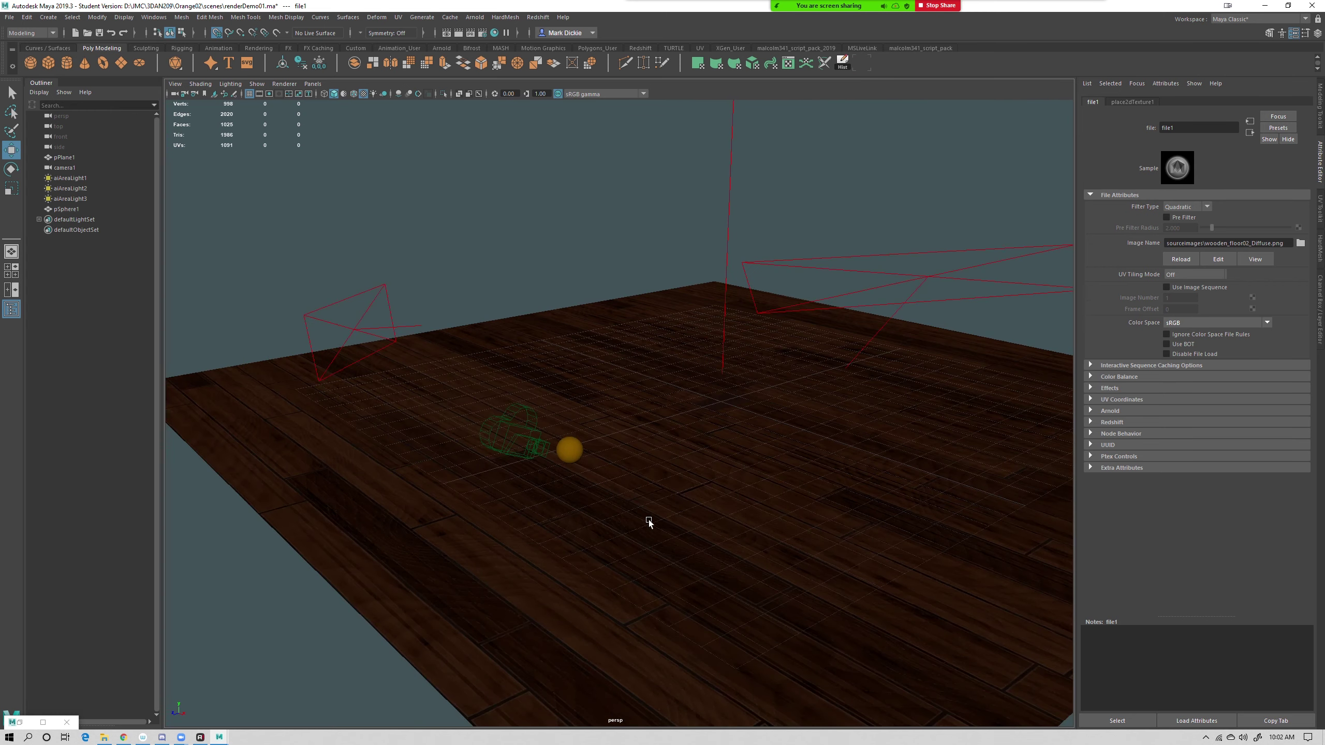
Bring the floor01_height and floor01_metallic images from the sourceimages folder into the Hypershade graph beside the aiFloor network
{"action": "left_click", "coordinate": [21, 723]}
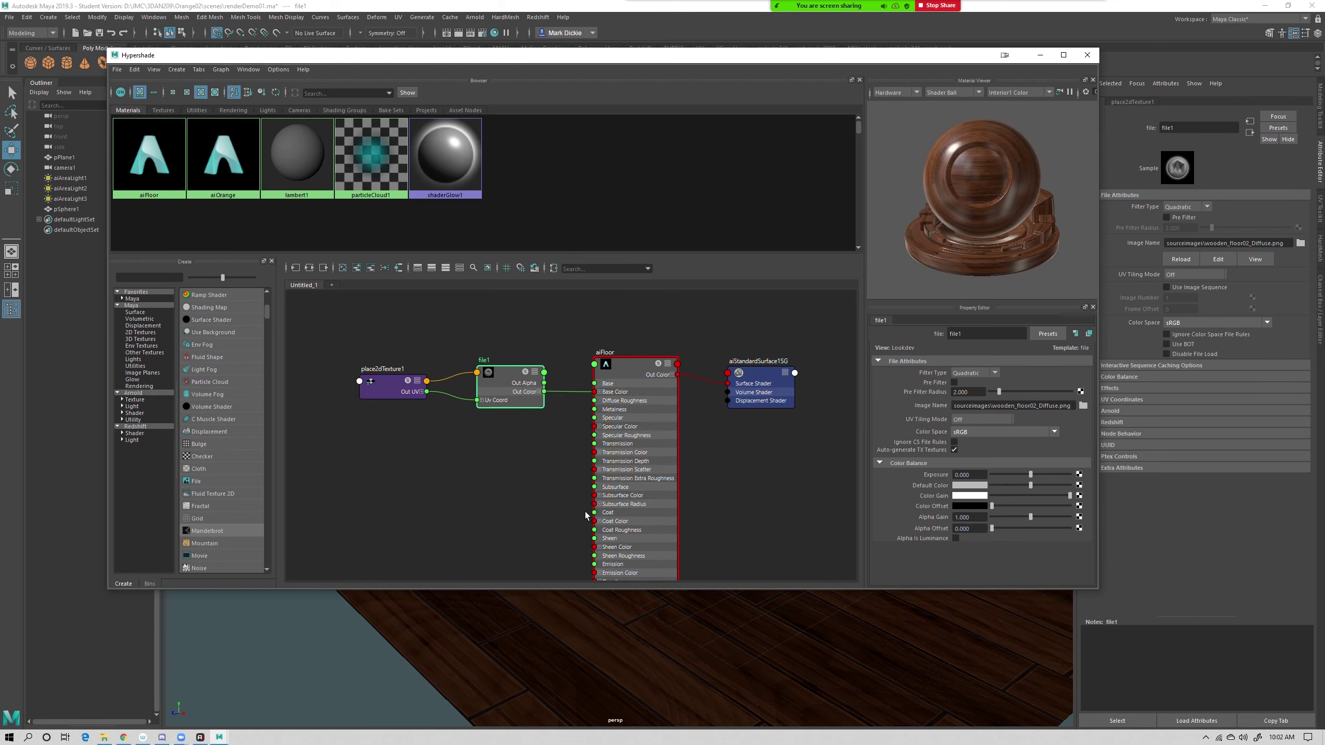
{"action": "scroll", "coordinate": [788, 453], "scroll_direction": "down", "scroll_amount": 4}
{"action": "scroll", "coordinate": [672, 432], "scroll_direction": "up", "scroll_amount": 2}
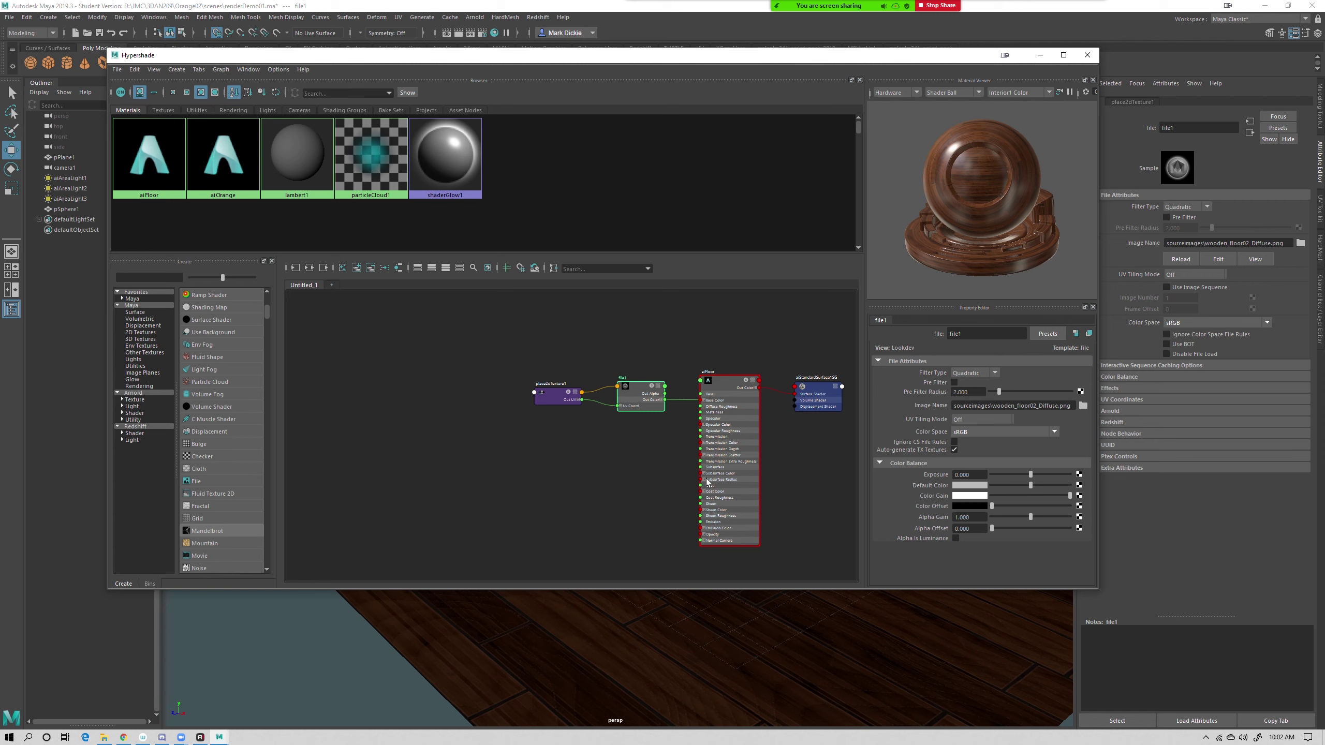
{"action": "left_click", "coordinate": [729, 418]}
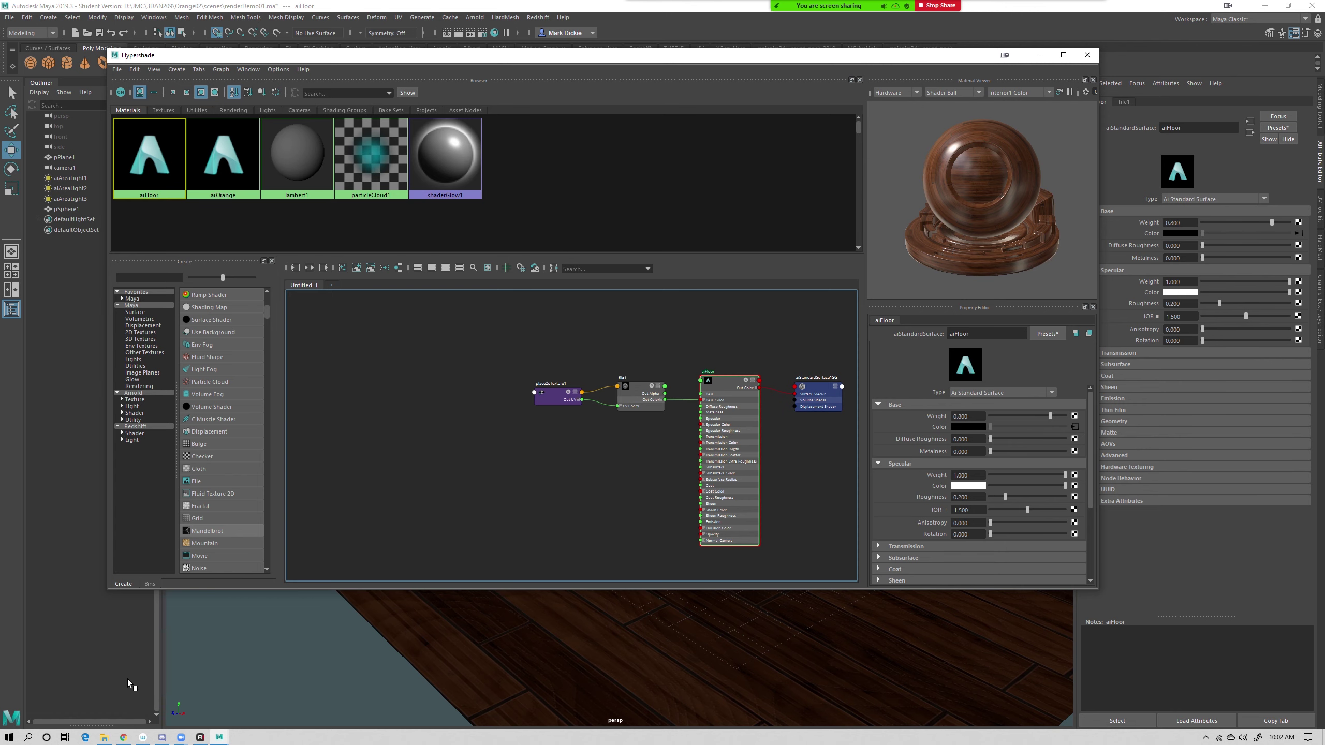
{"action": "left_click", "coordinate": [105, 737]}
{"action": "left_click_drag", "start_coordinate": [683, 141], "coordinate": [773, 166]}
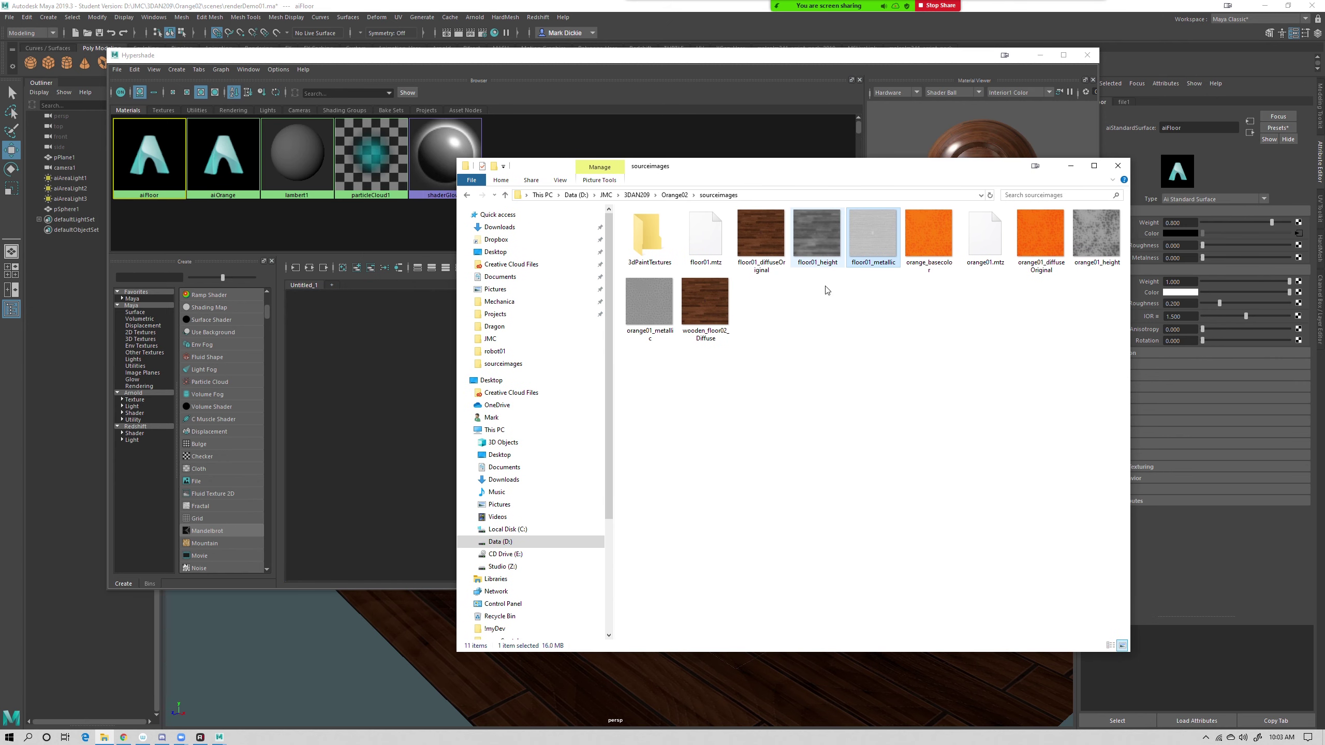
{"action": "left_click", "coordinate": [811, 239]}
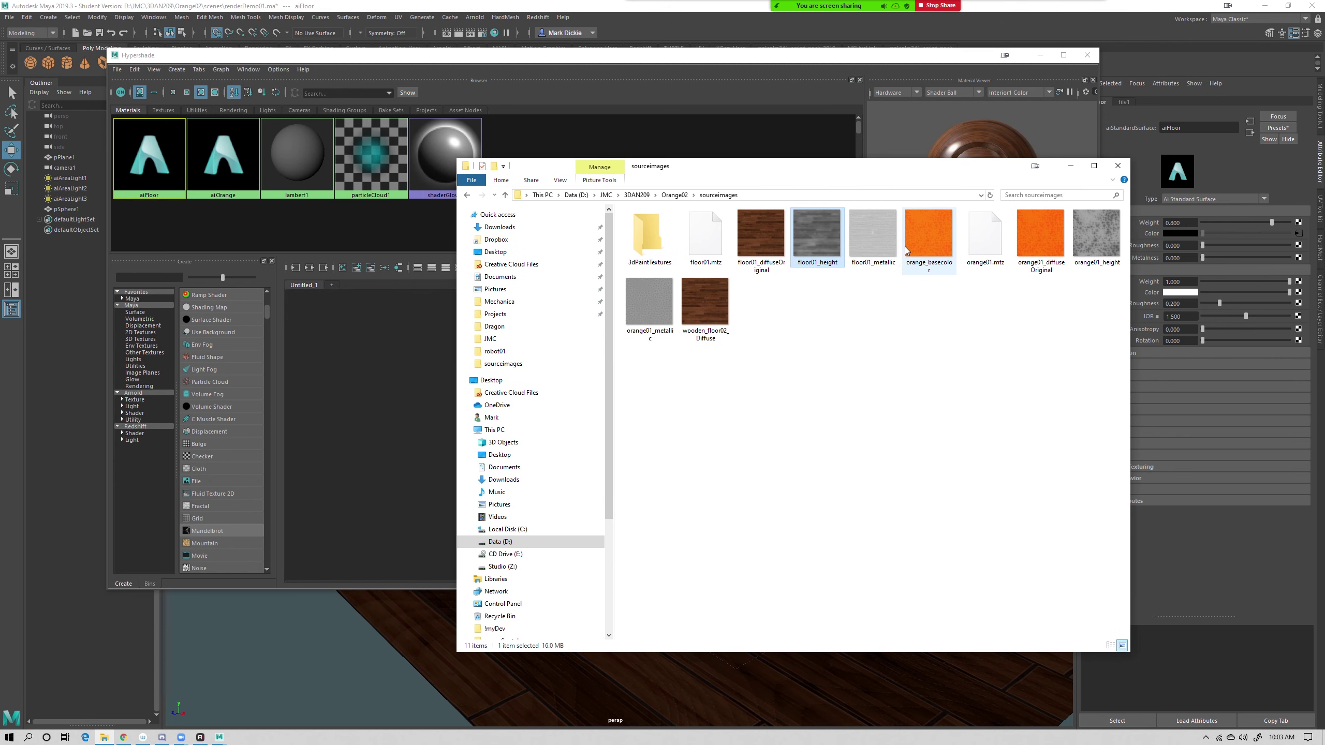
{"action": "left_click", "coordinate": [855, 229], "text": "ctrl"}
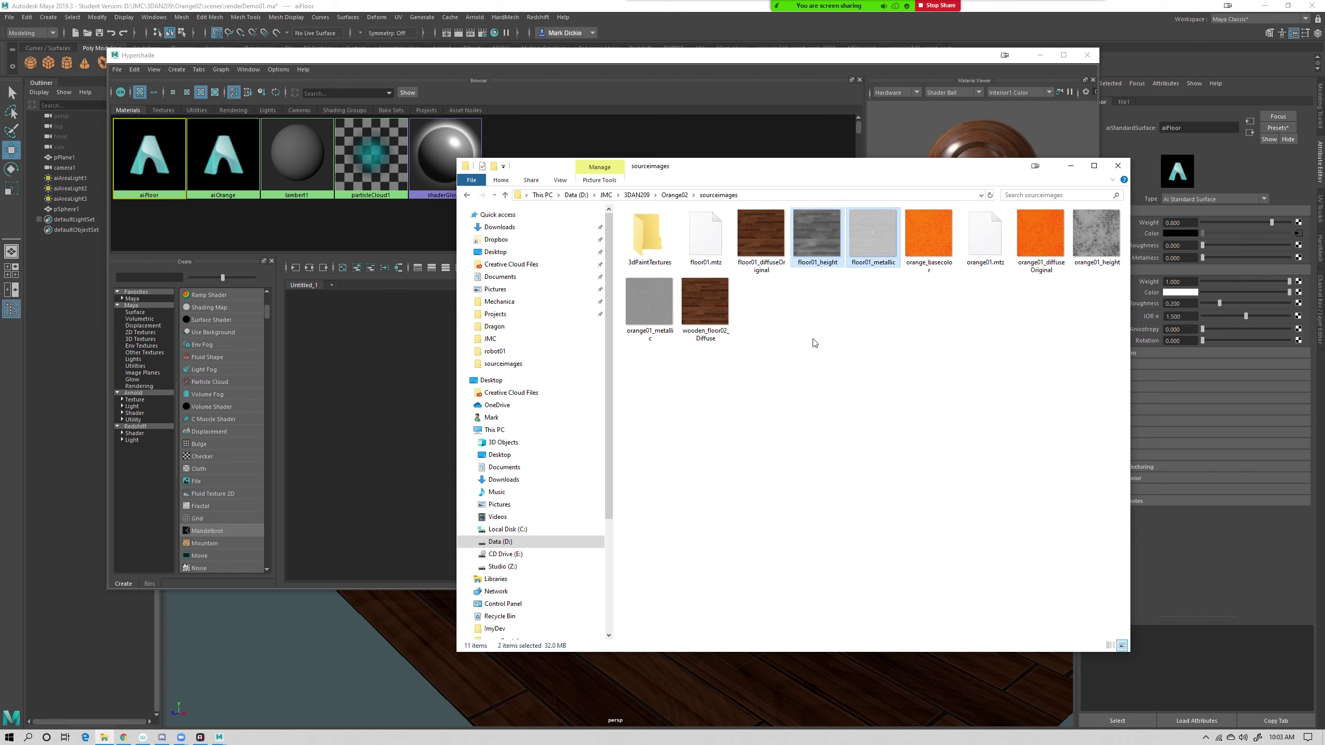
{"action": "left_click_drag", "start_coordinate": [821, 236], "coordinate": [406, 435]}
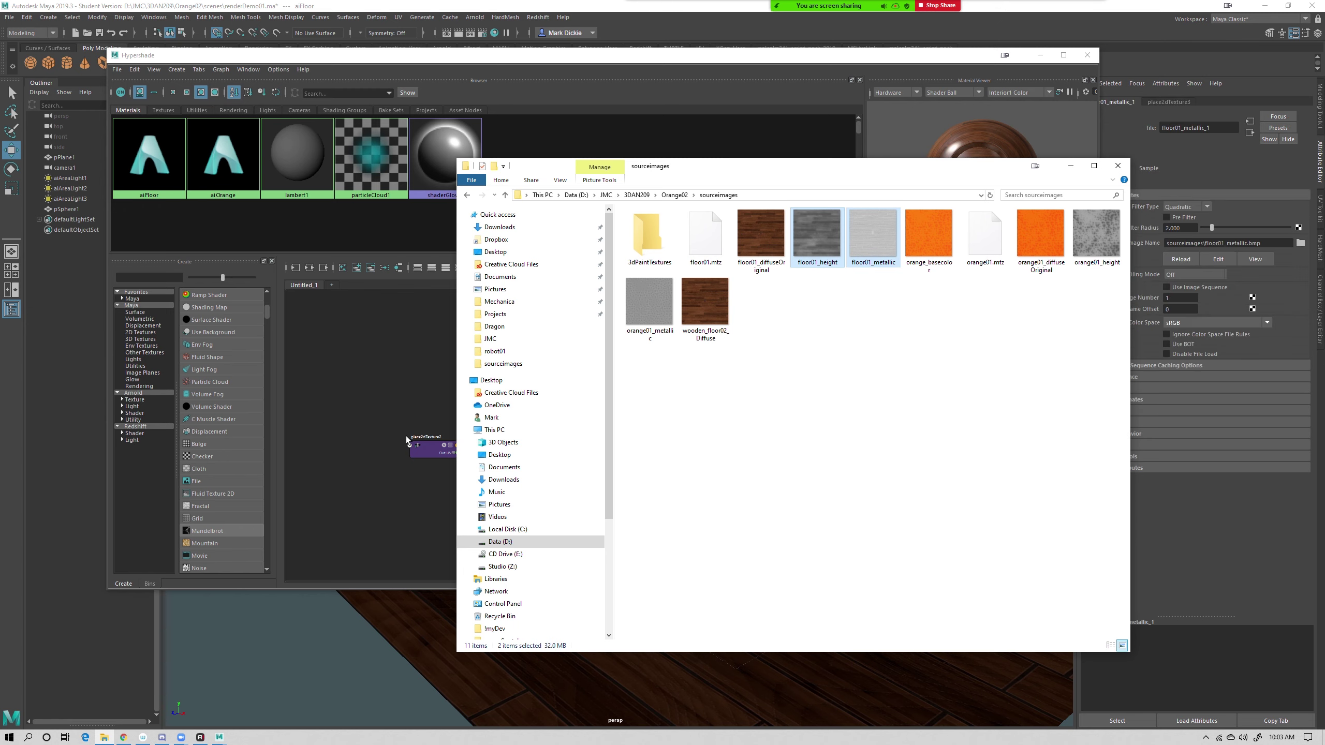
{"action": "left_click", "coordinate": [543, 489]}
Move the floor01_metallic file node and its place2dTexture node closer to the aiFloor material, apart from the height nodes
{"action": "scroll", "coordinate": [543, 490], "scroll_direction": "up", "scroll_amount": 2}
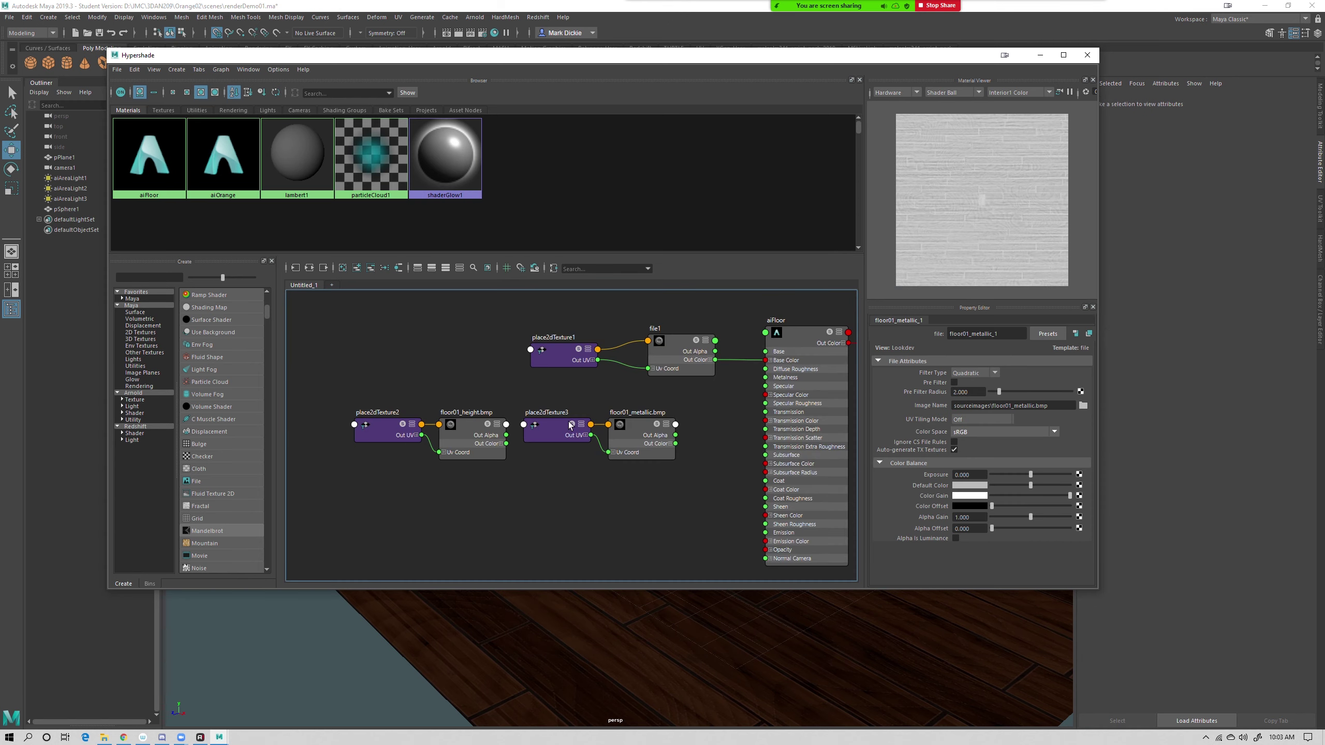
{"action": "left_click", "coordinate": [627, 455]}
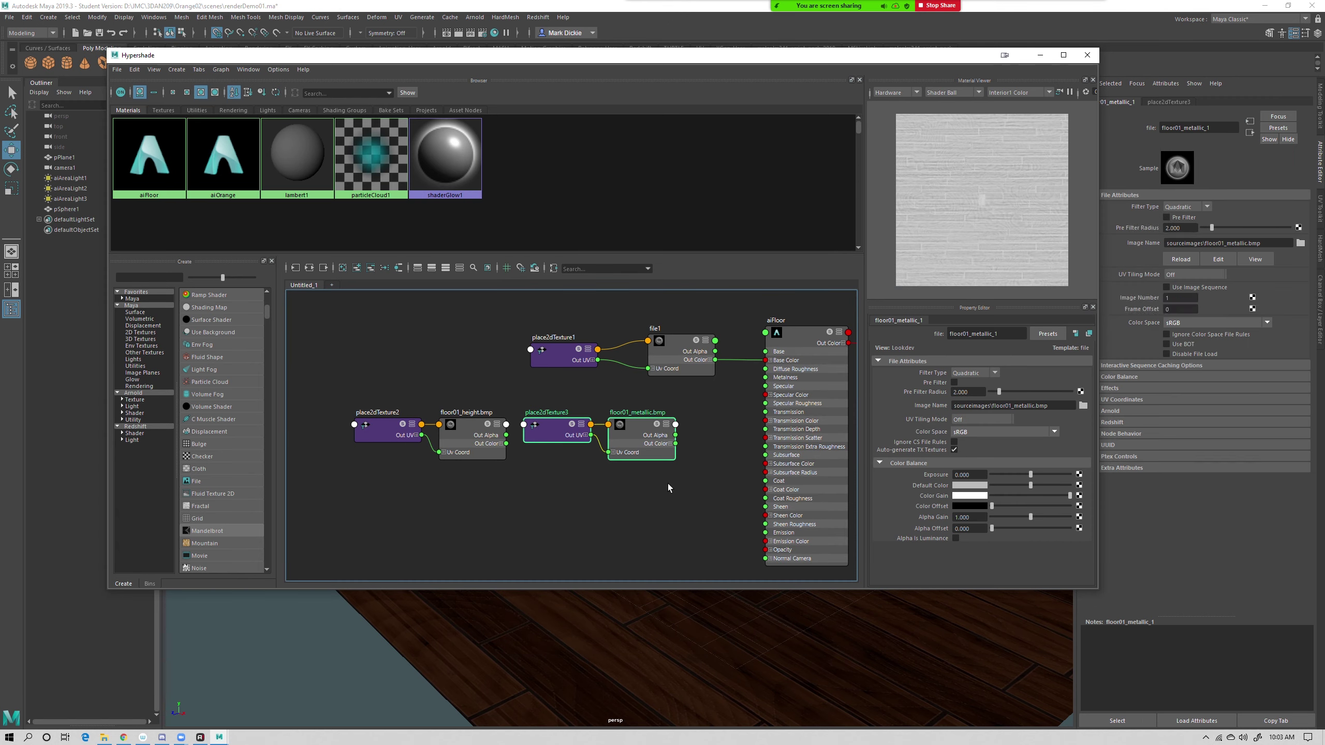
{"action": "scroll", "coordinate": [673, 475], "scroll_direction": "up", "scroll_amount": 2}
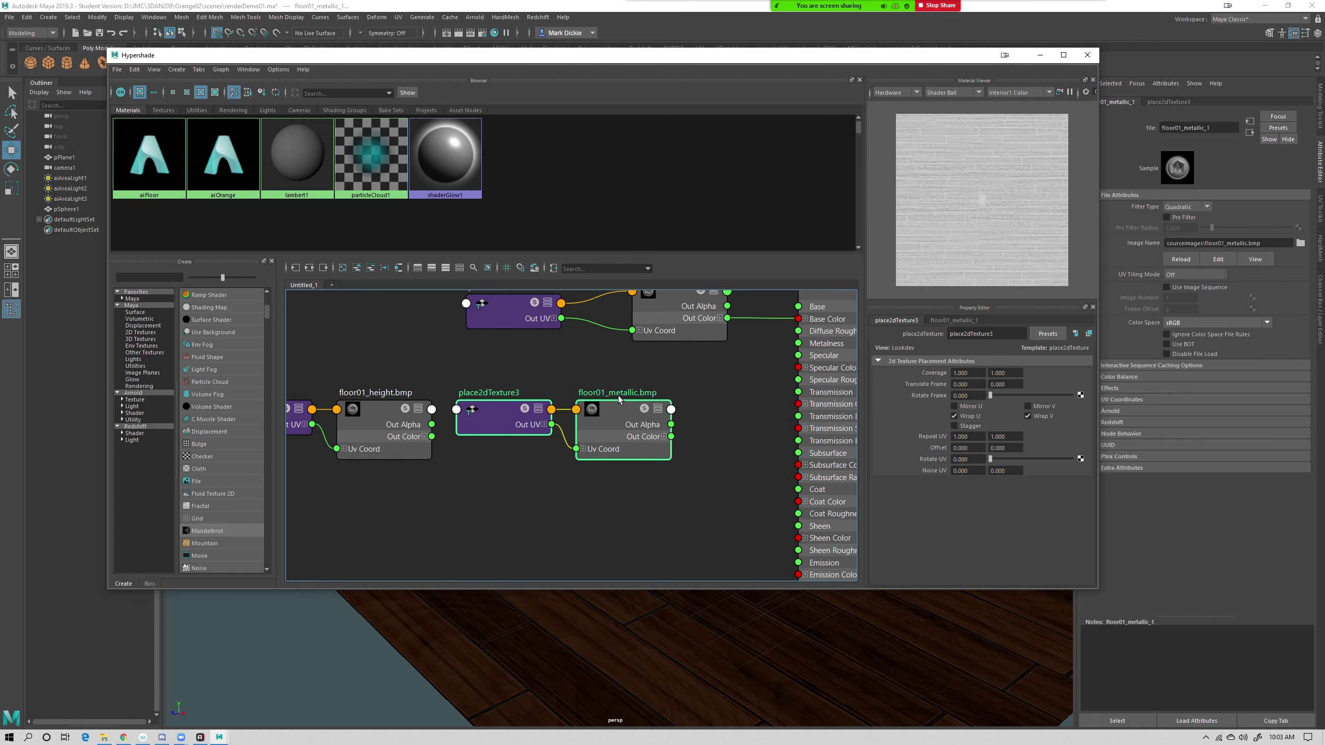
{"action": "scroll", "coordinate": [618, 396], "scroll_direction": "down", "scroll_amount": 2}
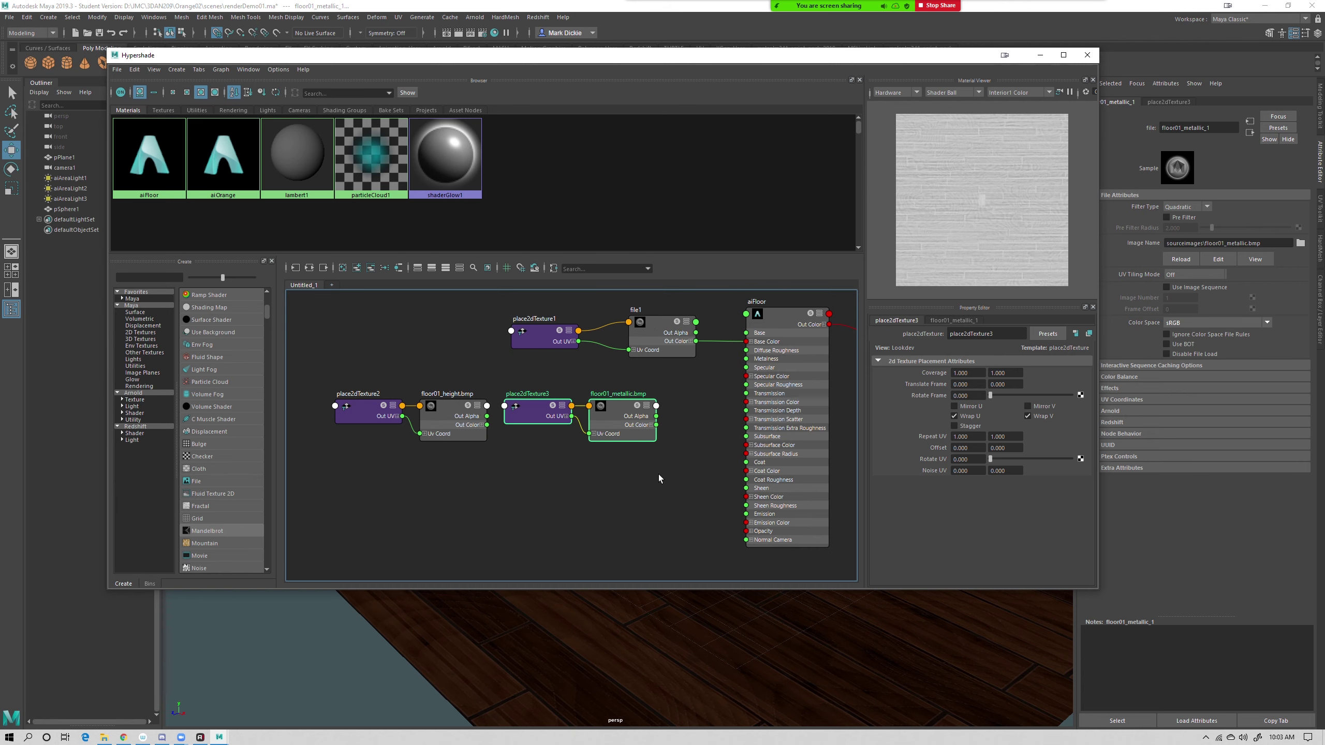
{"action": "left_click_drag", "start_coordinate": [618, 415], "coordinate": [656, 415]}
{"action": "scroll", "coordinate": [595, 382], "scroll_direction": "up", "scroll_amount": 2}
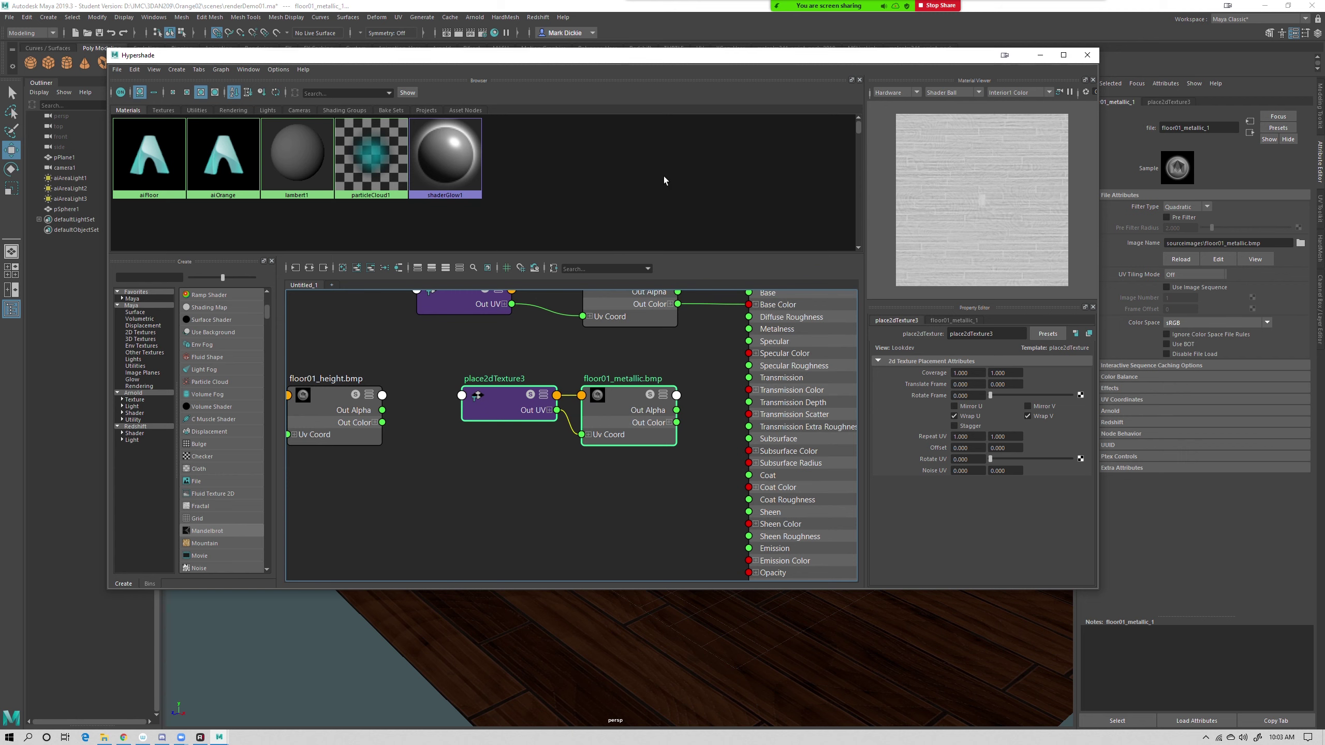
{"action": "scroll", "coordinate": [678, 359], "scroll_direction": "down", "scroll_amount": 2}
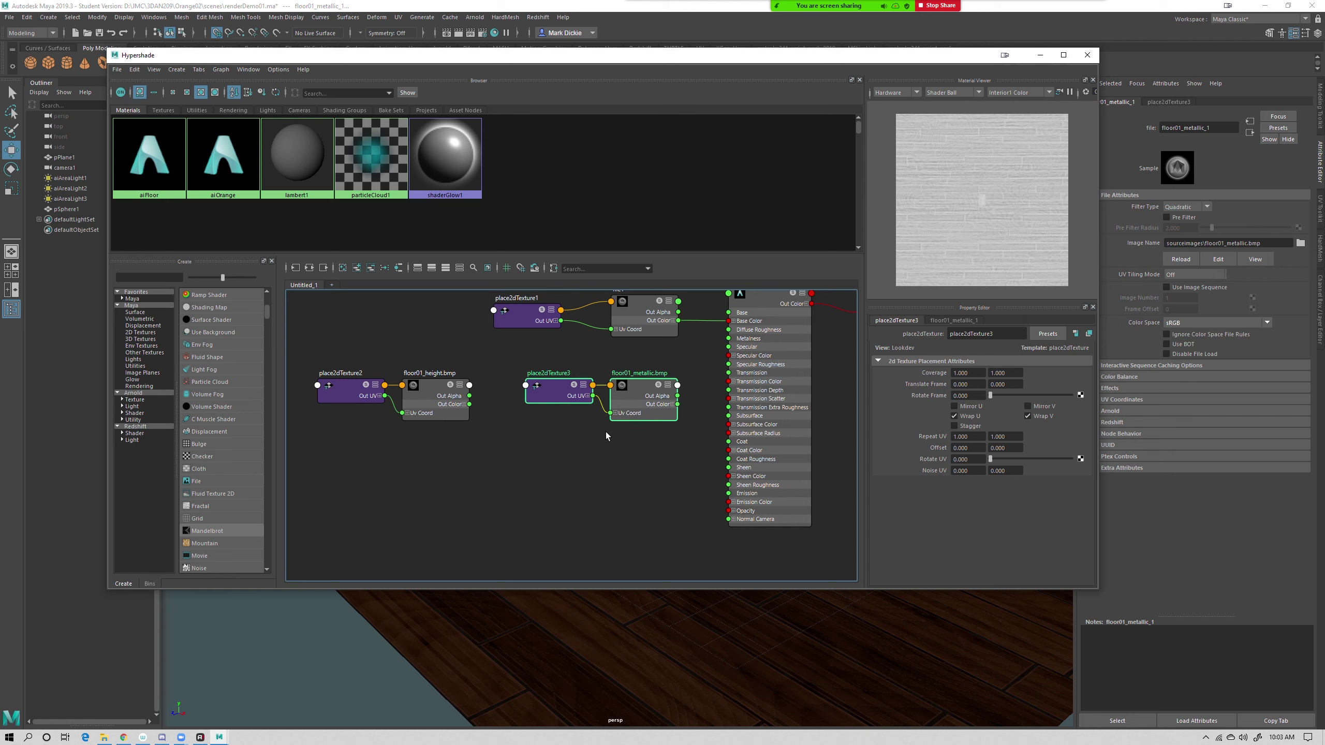
Open the Render View and re-render the camera view with the wooden diffuse texture on the floor
{"action": "left_click", "coordinate": [675, 316]}
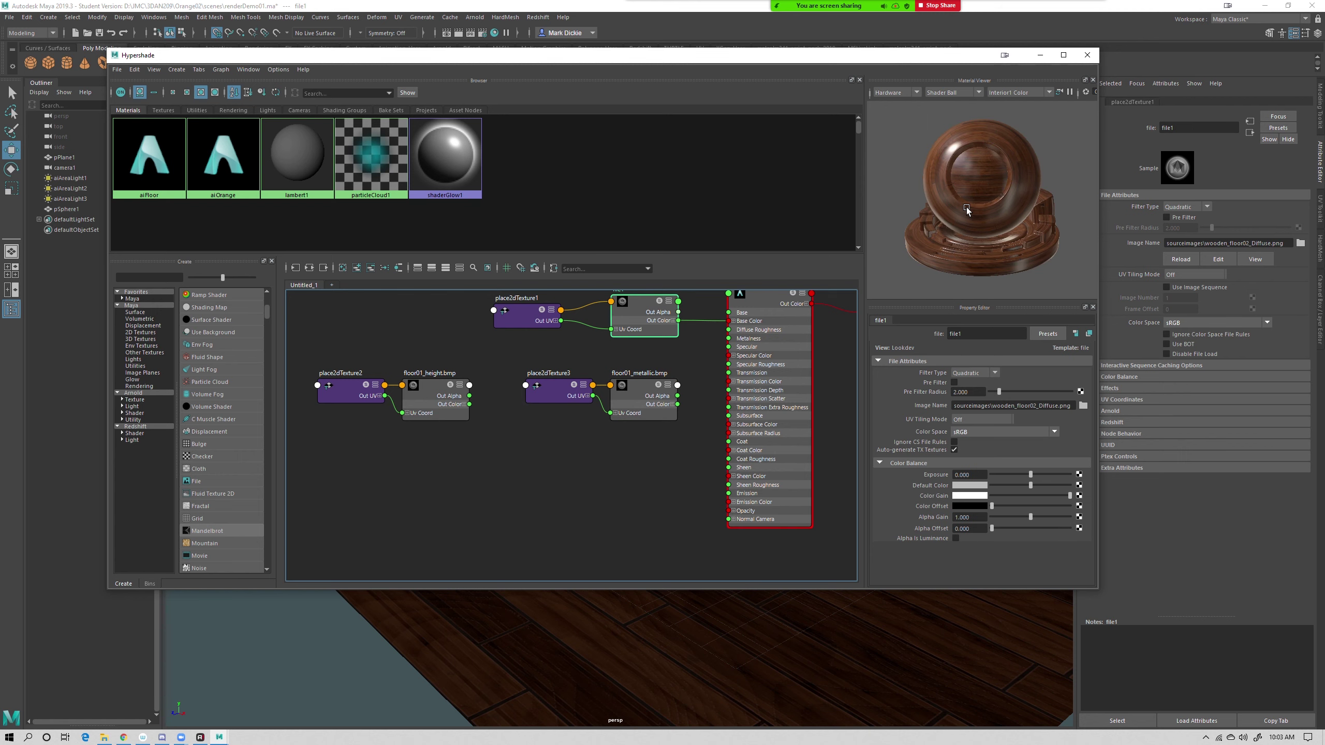
{"action": "left_click", "coordinate": [704, 9]}
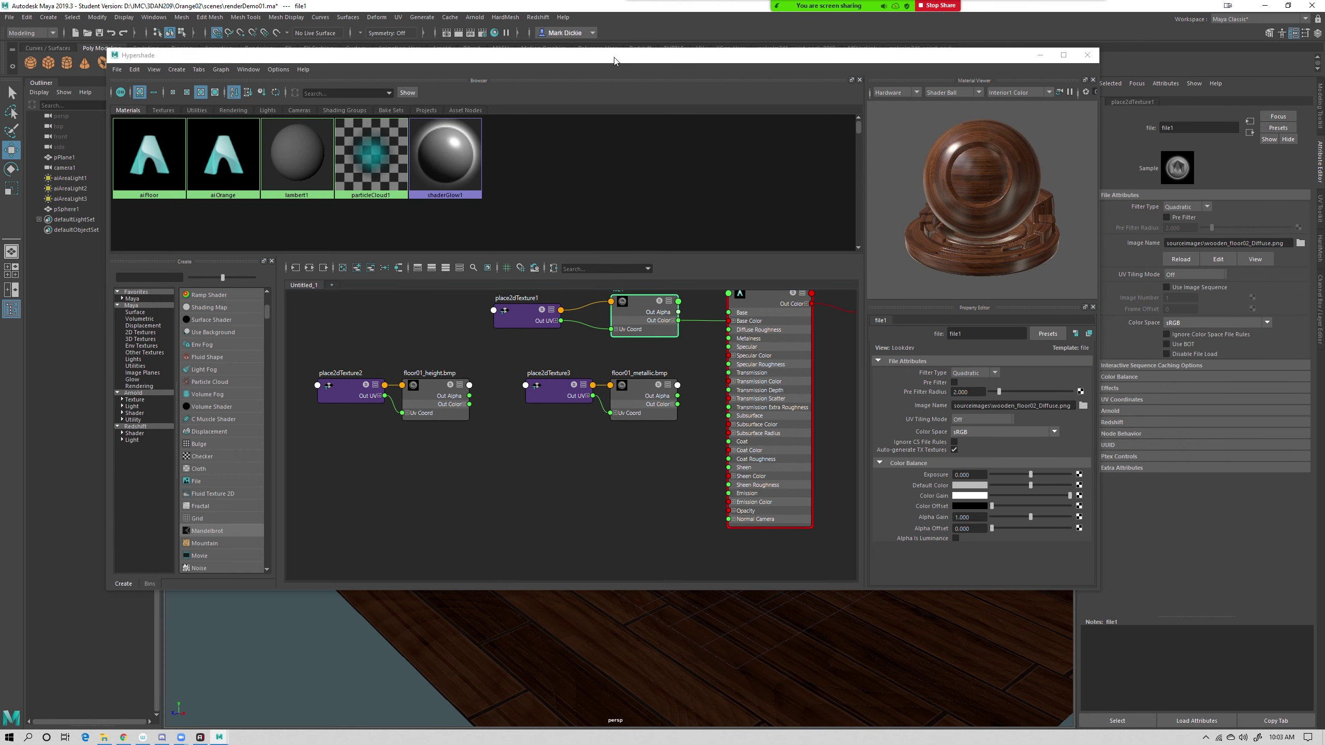
{"action": "left_click", "coordinate": [444, 33]}
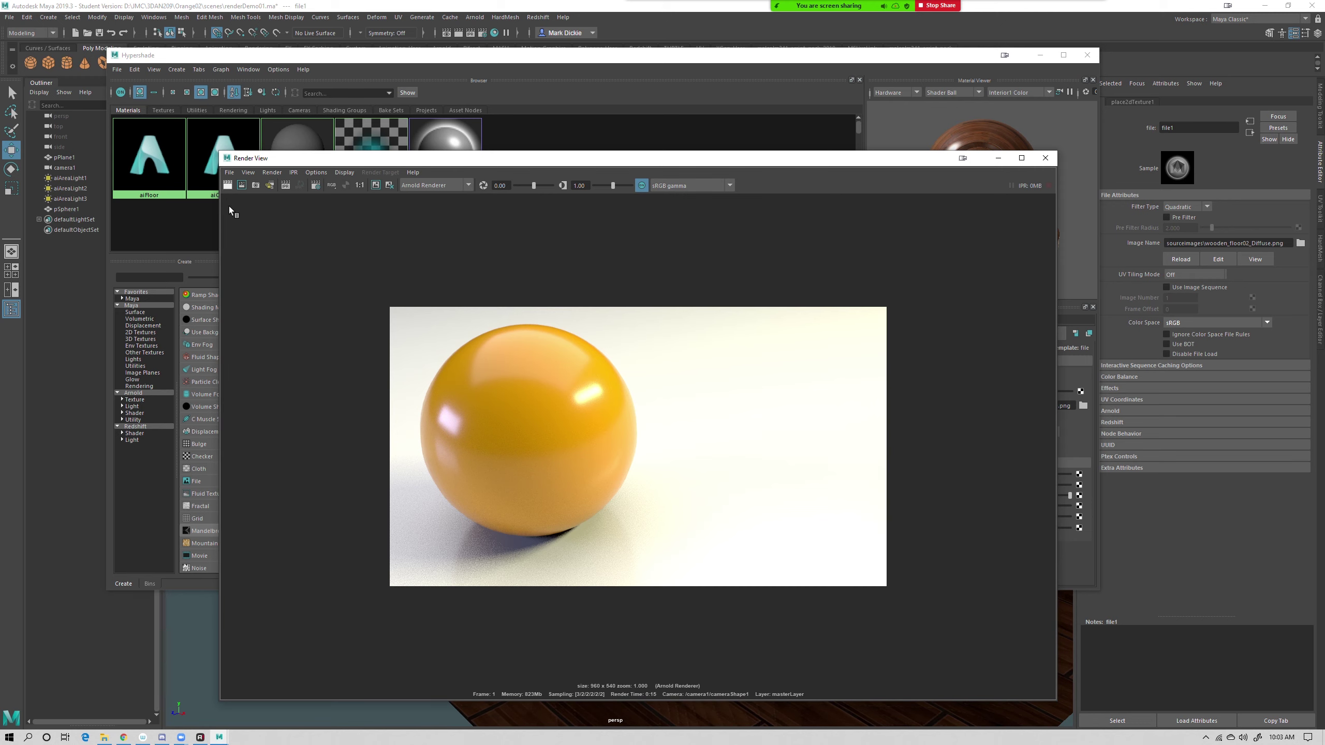
{"action": "left_click", "coordinate": [228, 185]}
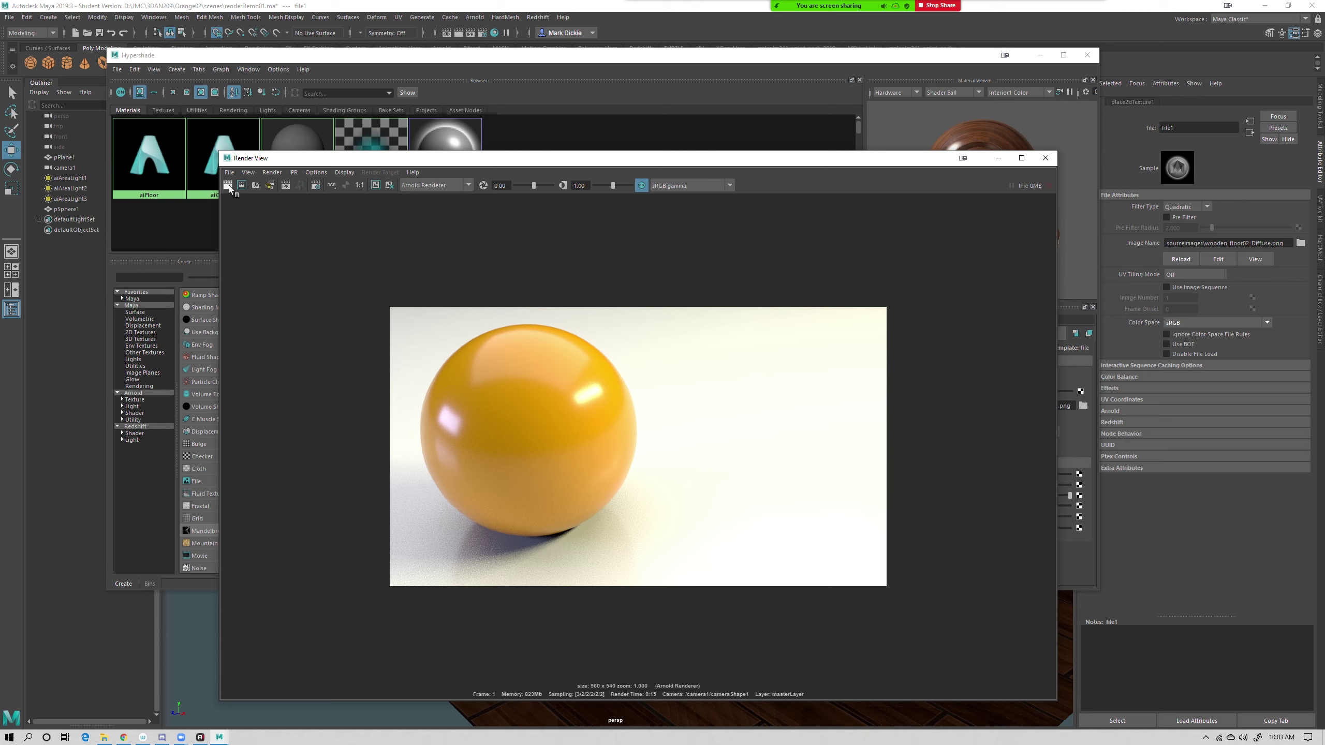
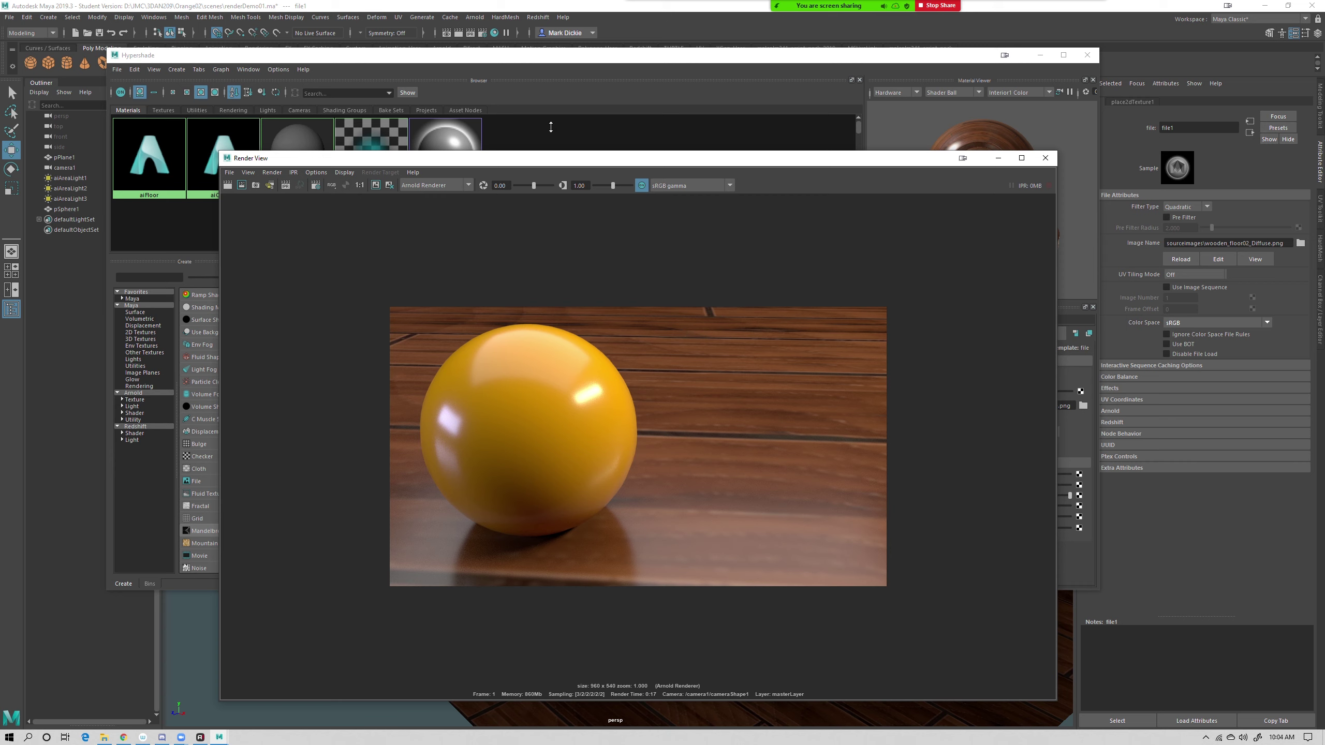
Try a specular roughness of 0.091 on the aiFloor material, and settle on 0.259
{"action": "left_click", "coordinate": [582, 66]}
{"action": "left_click", "coordinate": [753, 381]}
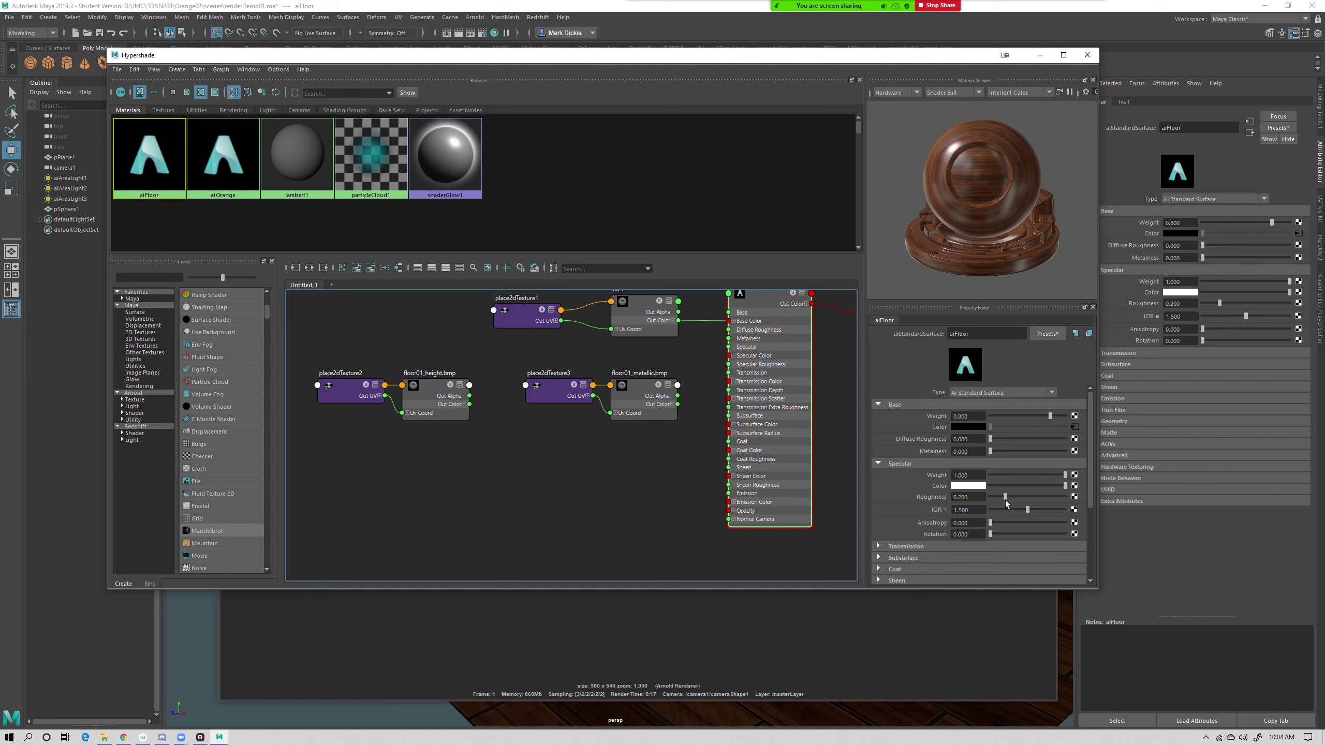
{"action": "mouse_move", "coordinate": [1004, 498]}
{"action": "left_mouse_down"}
{"action": "mouse_move", "coordinate": [1058, 497]}
{"action": "mouse_move", "coordinate": [996, 500]}
{"action": "left_mouse_up"}
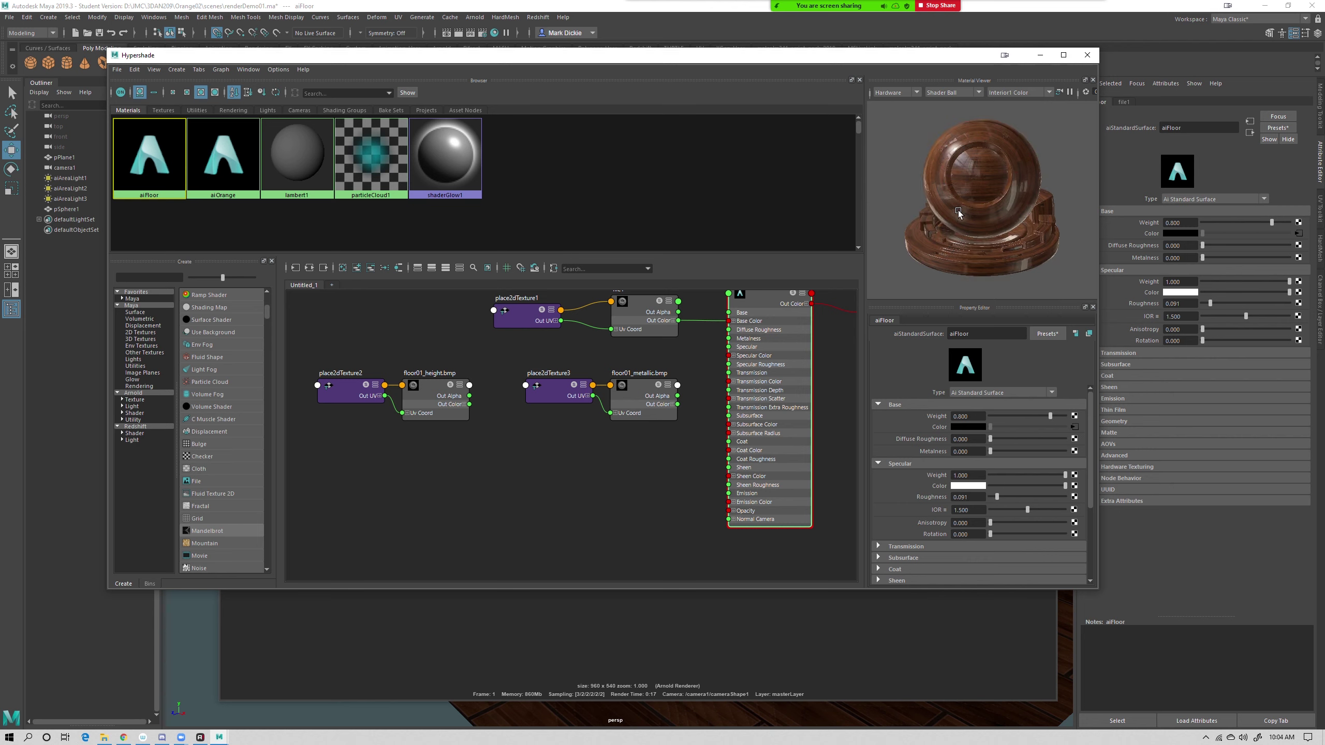
{"action": "left_click_drag", "start_coordinate": [1006, 497], "coordinate": [1012, 496]}
Rearrange the Hypershade and Render View windows and keep the current render in the Render View for comparison
{"action": "left_click_drag", "start_coordinate": [676, 59], "coordinate": [642, 274]}
{"action": "left_click", "coordinate": [641, 160]}
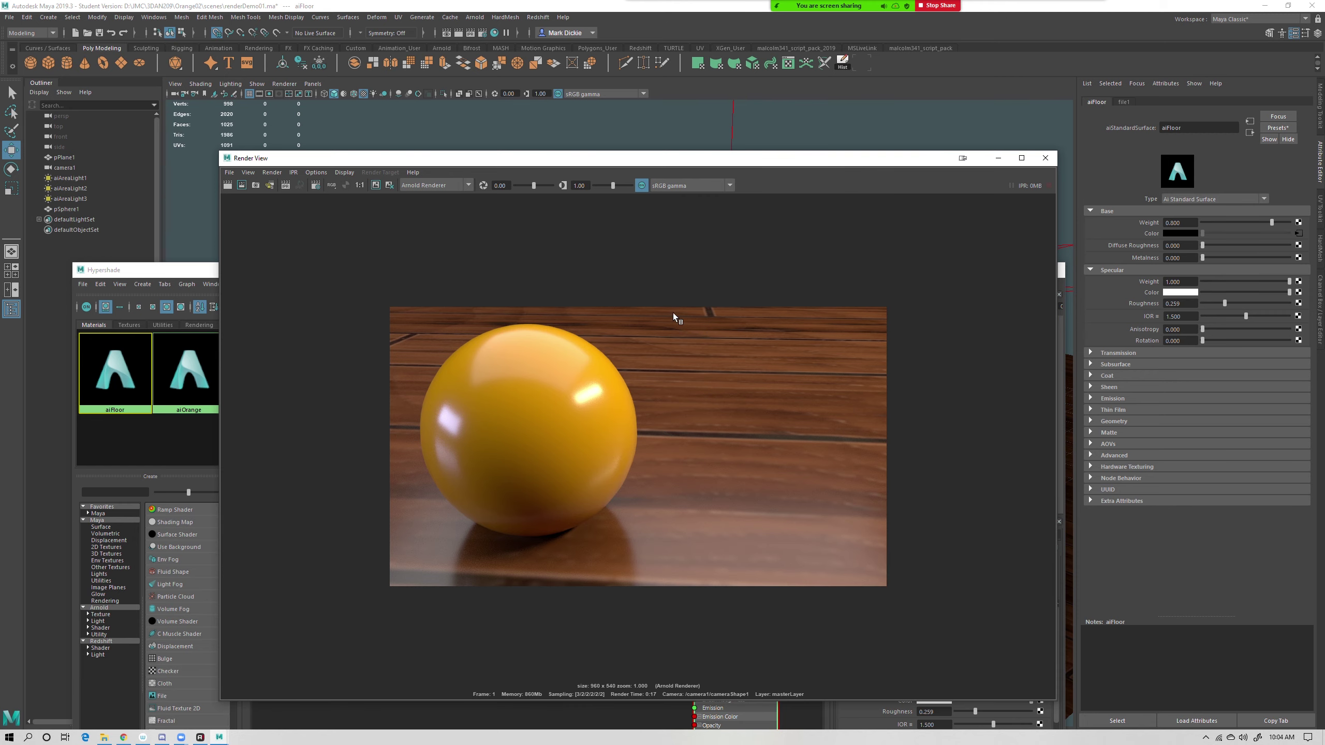
{"action": "left_click_drag", "start_coordinate": [423, 157], "coordinate": [421, 87]}
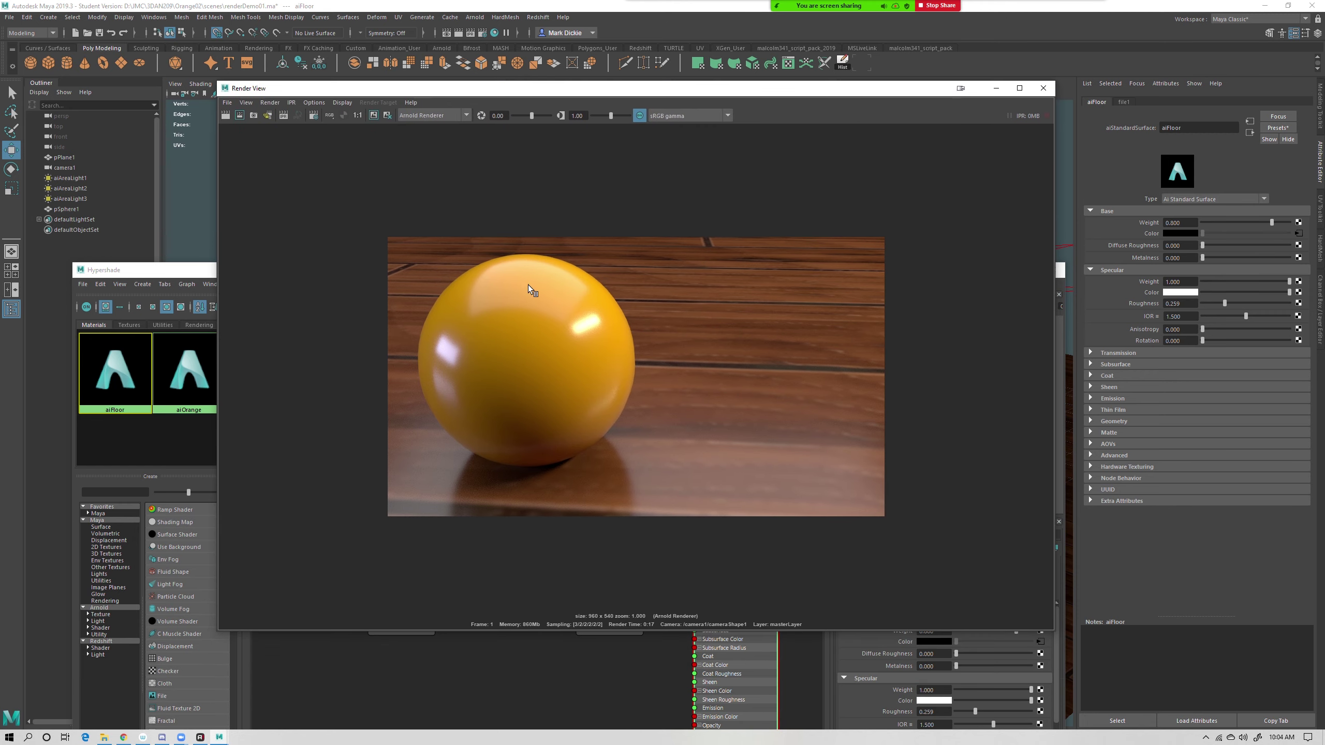
{"action": "left_click", "coordinate": [374, 116]}
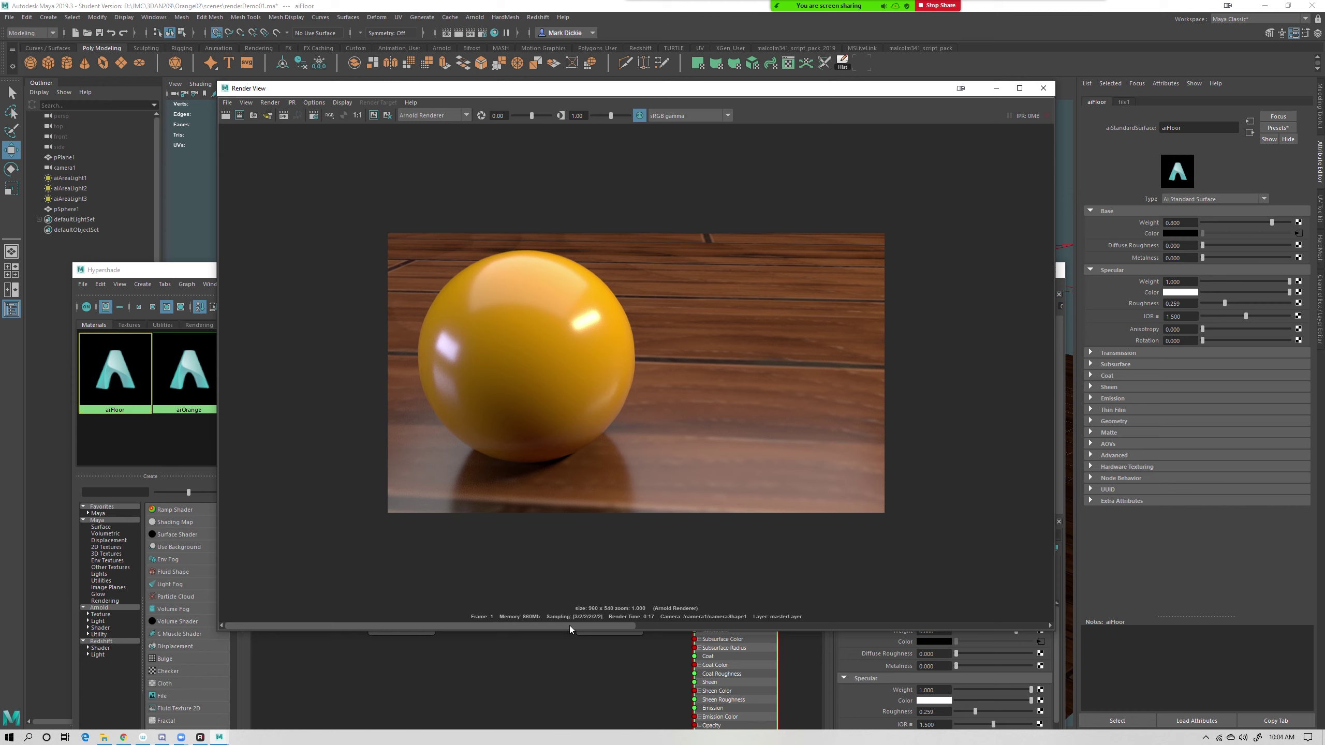
{"action": "left_click", "coordinate": [809, 627]}
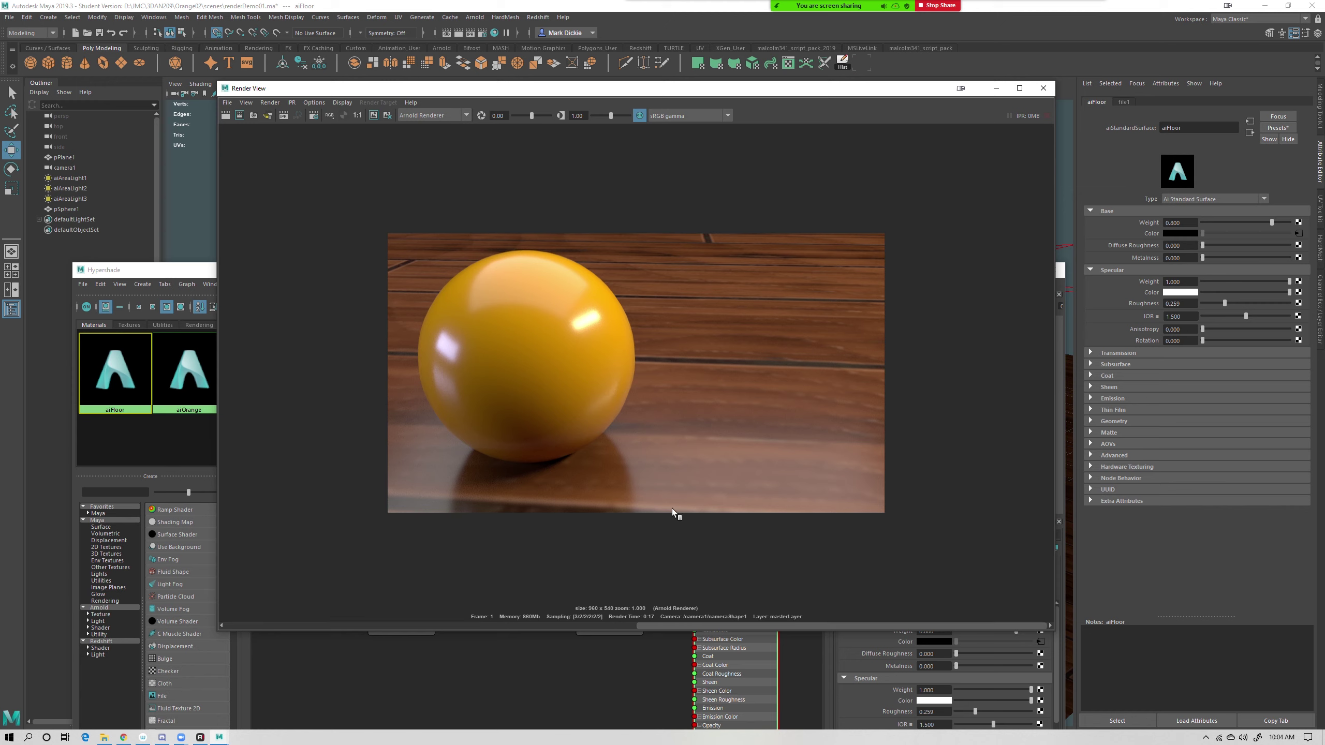
{"action": "left_click_drag", "start_coordinate": [668, 624], "coordinate": [382, 587]}
Bring Hypershade forward and connect the floor01_metallic Out Color to the Specular Color of aiFloor
{"action": "left_click_drag", "start_coordinate": [174, 276], "coordinate": [160, 140]}
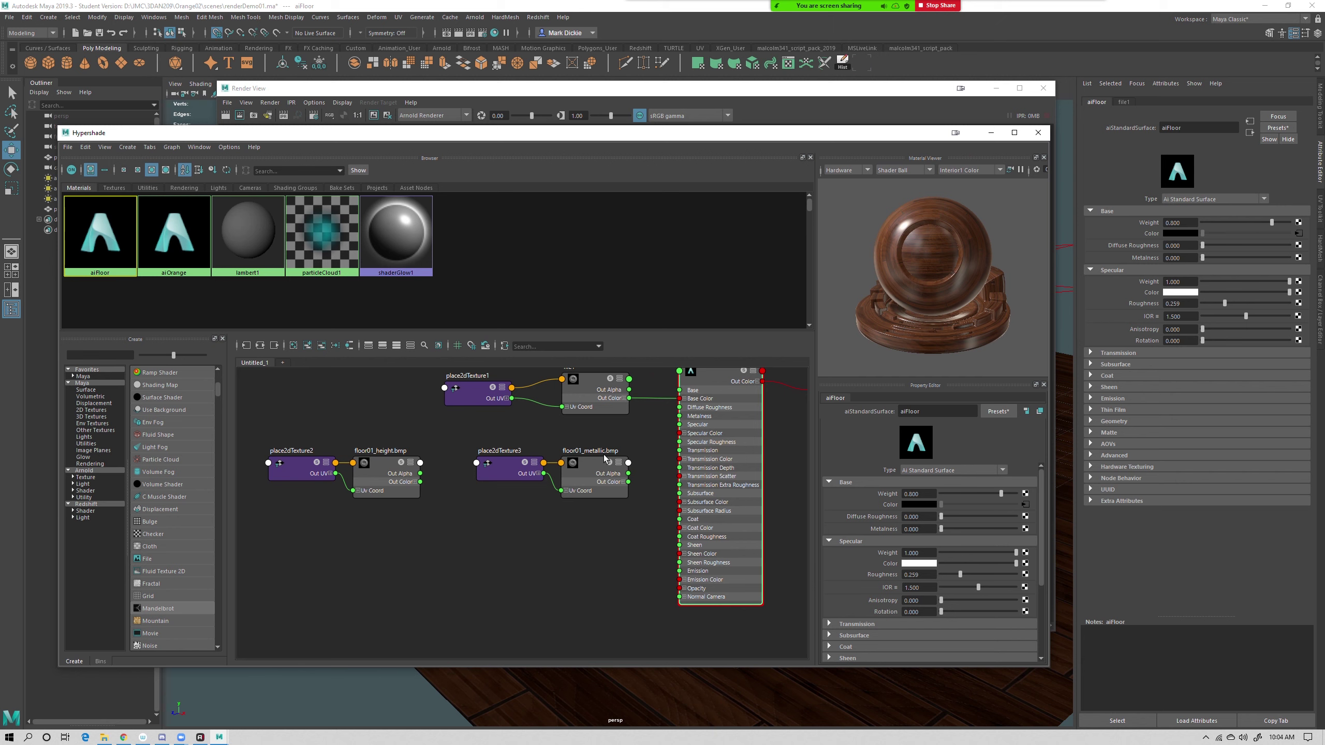
{"action": "left_click_drag", "start_coordinate": [628, 482], "coordinate": [679, 432]}
{"action": "mouse_move", "coordinate": [686, 443]}
{"action": "left_mouse_down"}
{"action": "mouse_move", "coordinate": [689, 472]}
{"action": "mouse_move", "coordinate": [679, 433]}
{"action": "left_mouse_up"}
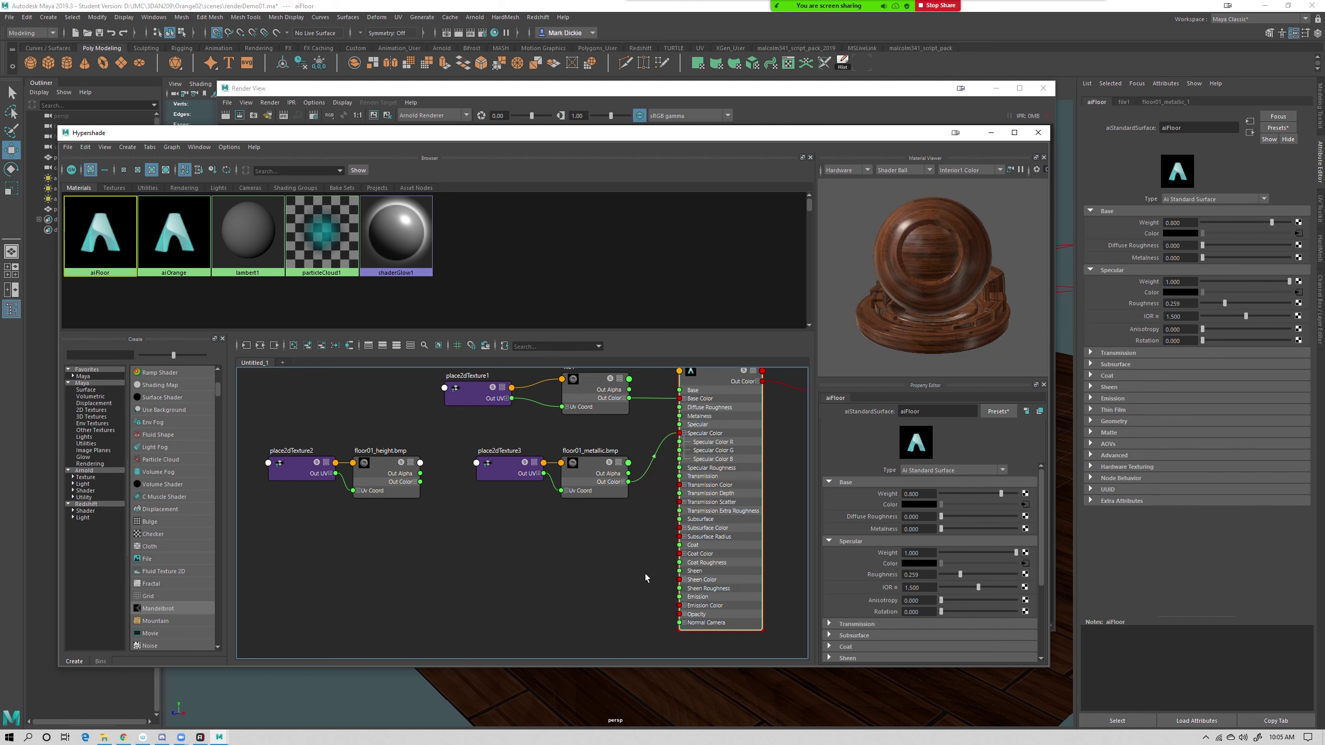
Set the floor01_metallic file texture's color space to Raw and enable Alpha Is Luminance
{"action": "left_click", "coordinate": [591, 387]}
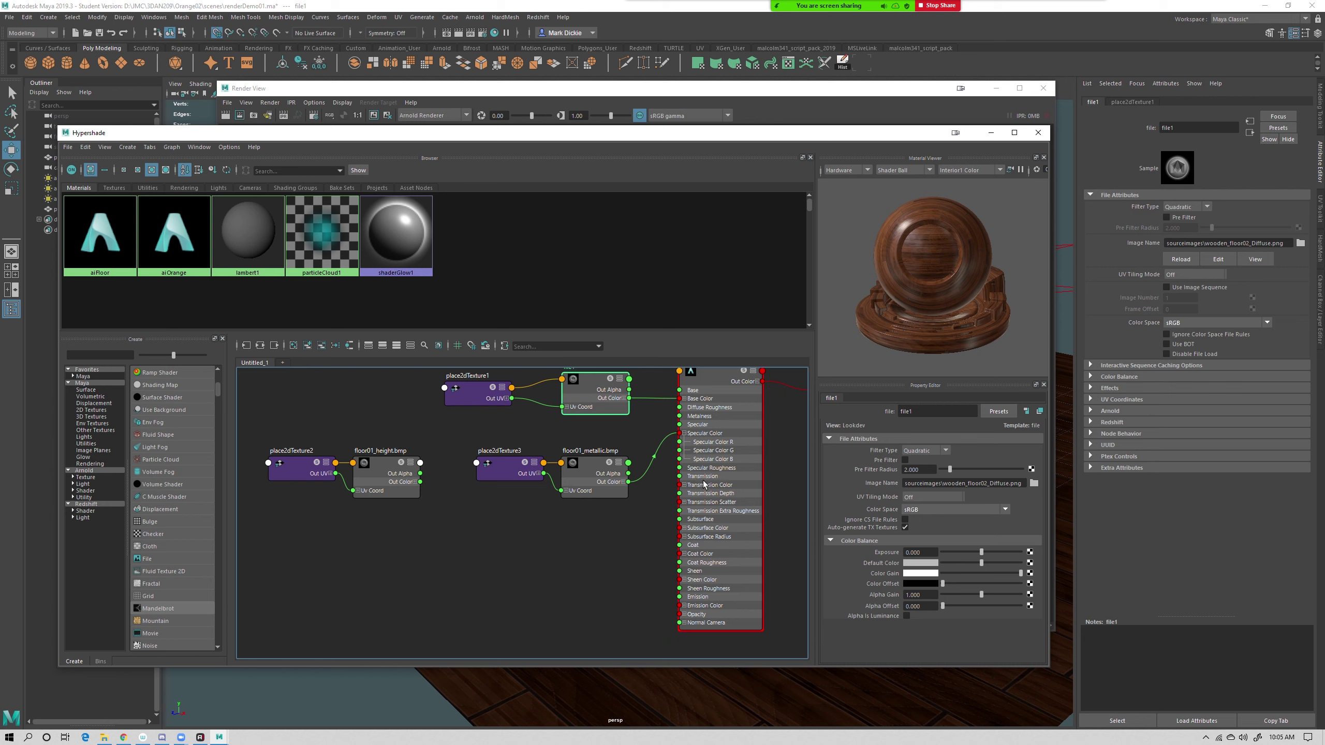
{"action": "left_click", "coordinate": [587, 478]}
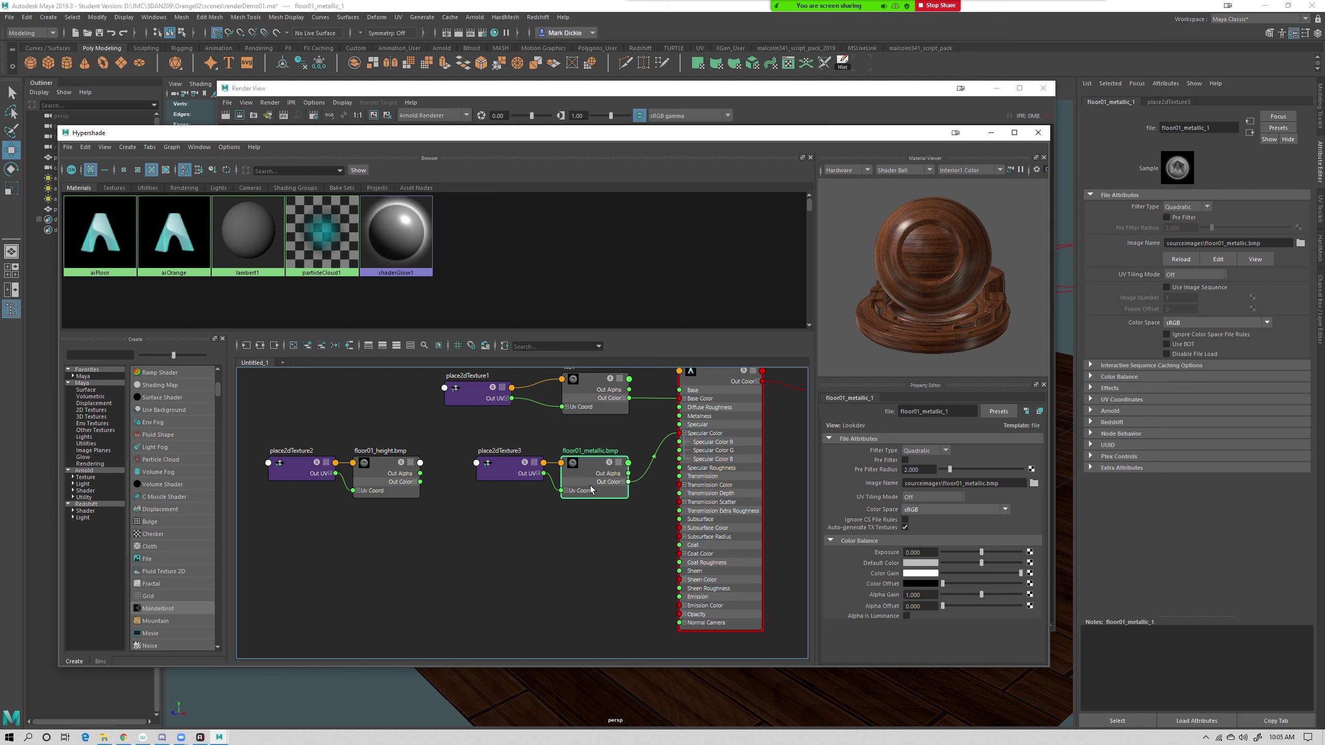
{"action": "left_click", "coordinate": [919, 510]}
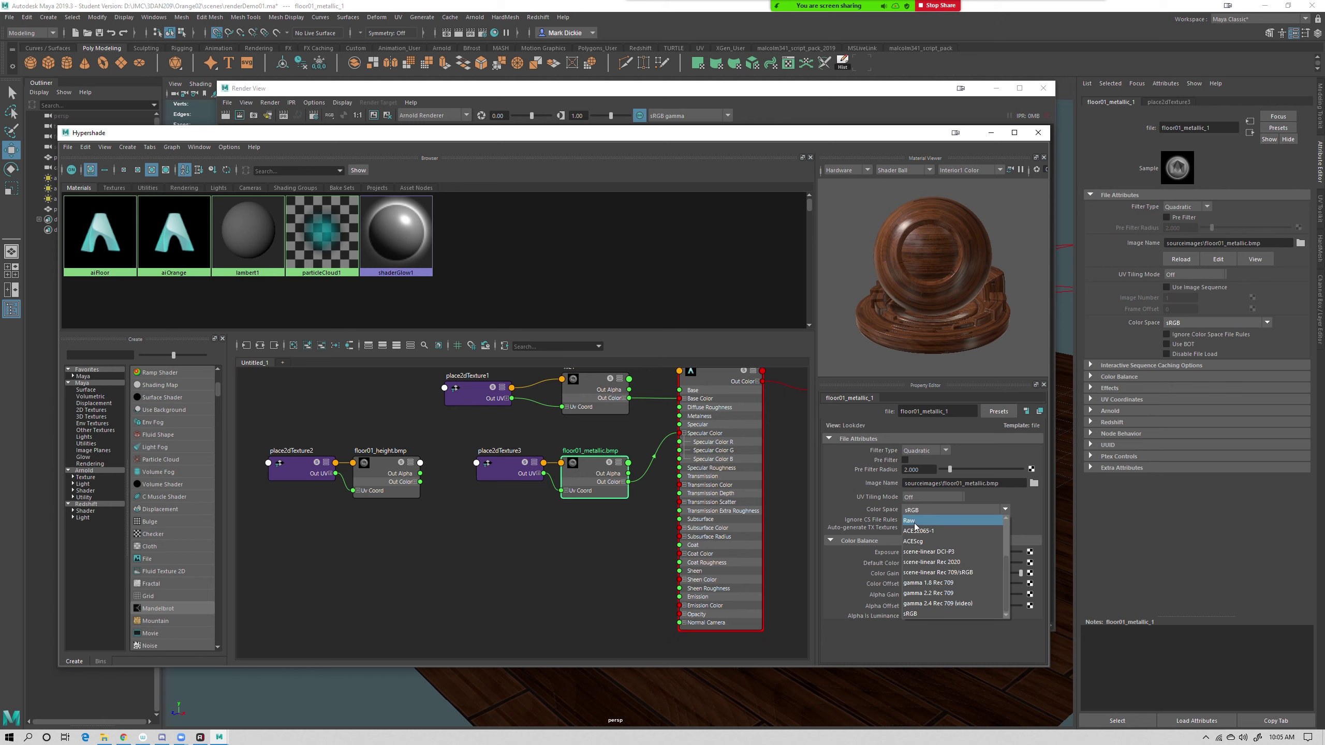
{"action": "left_click", "coordinate": [914, 521]}
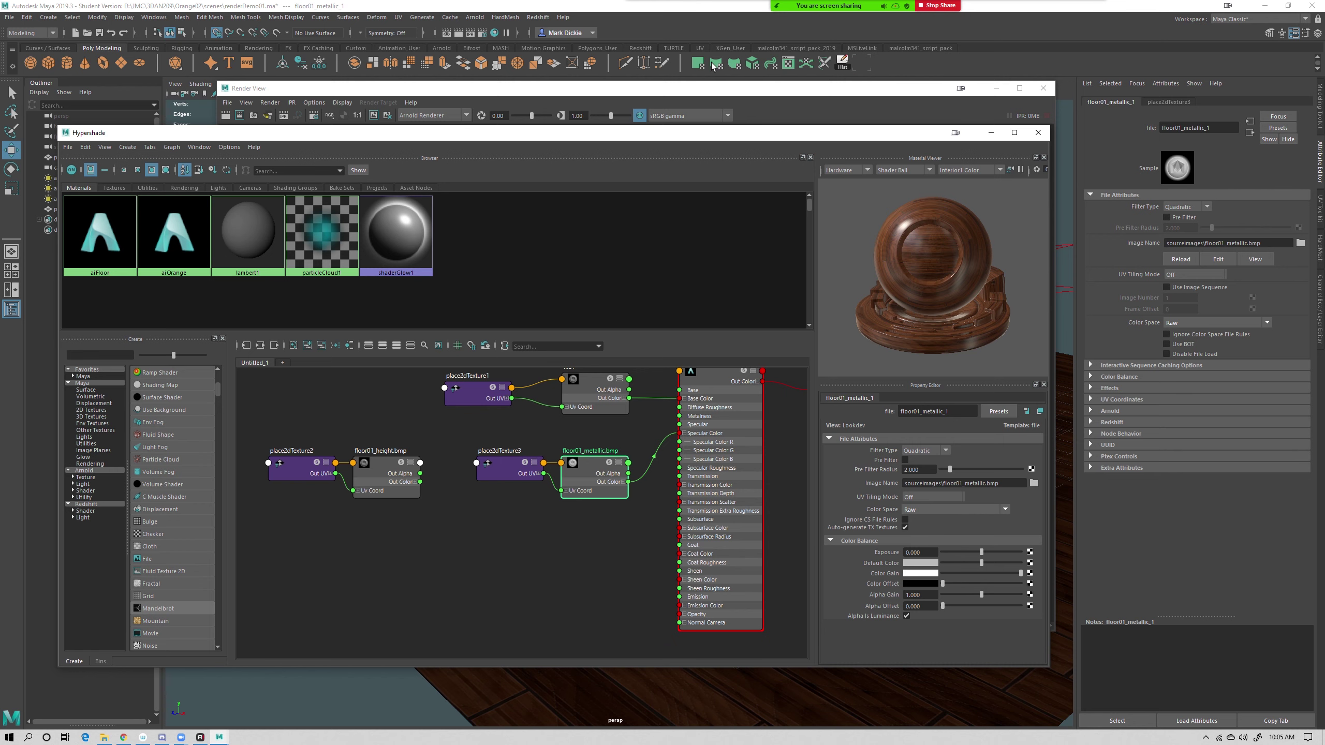
Put Hypershade away and flip between the kept renders in the Render View to compare the floor's reflections
{"action": "left_click", "coordinate": [990, 133]}
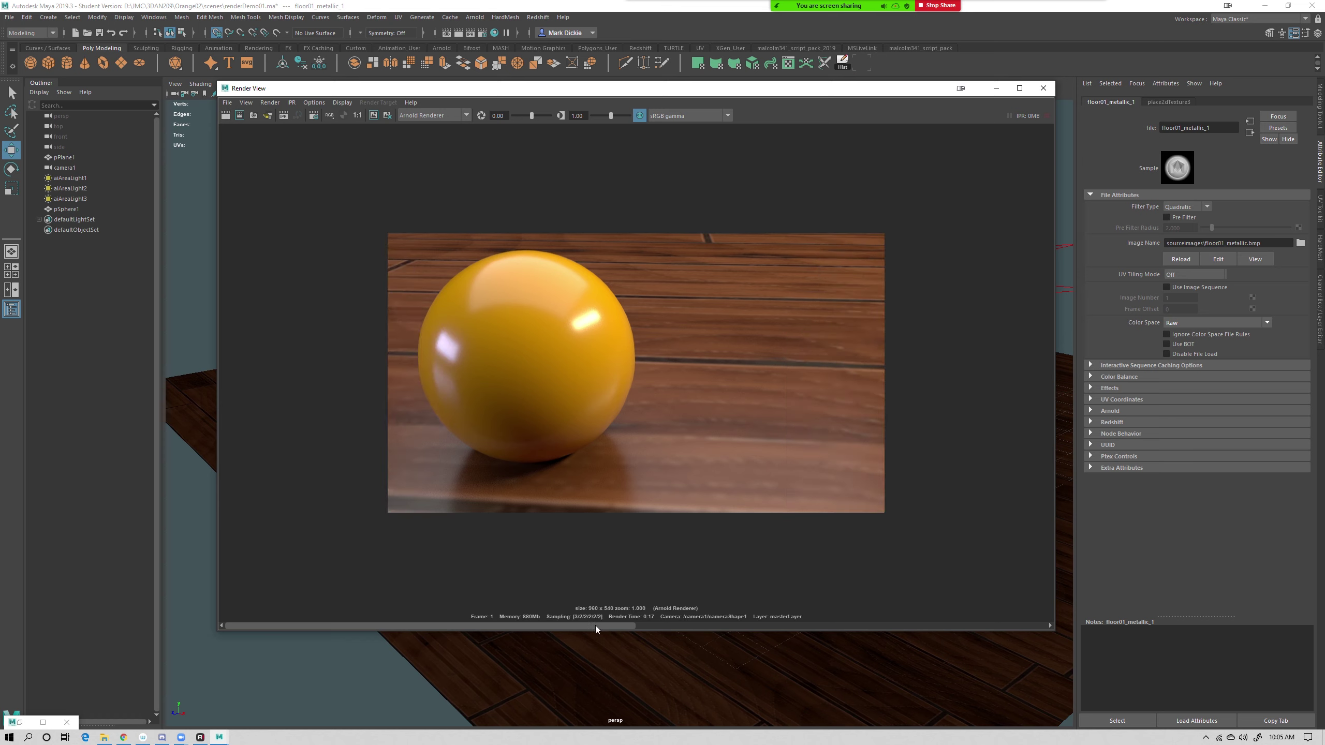
{"action": "left_click", "coordinate": [715, 626]}
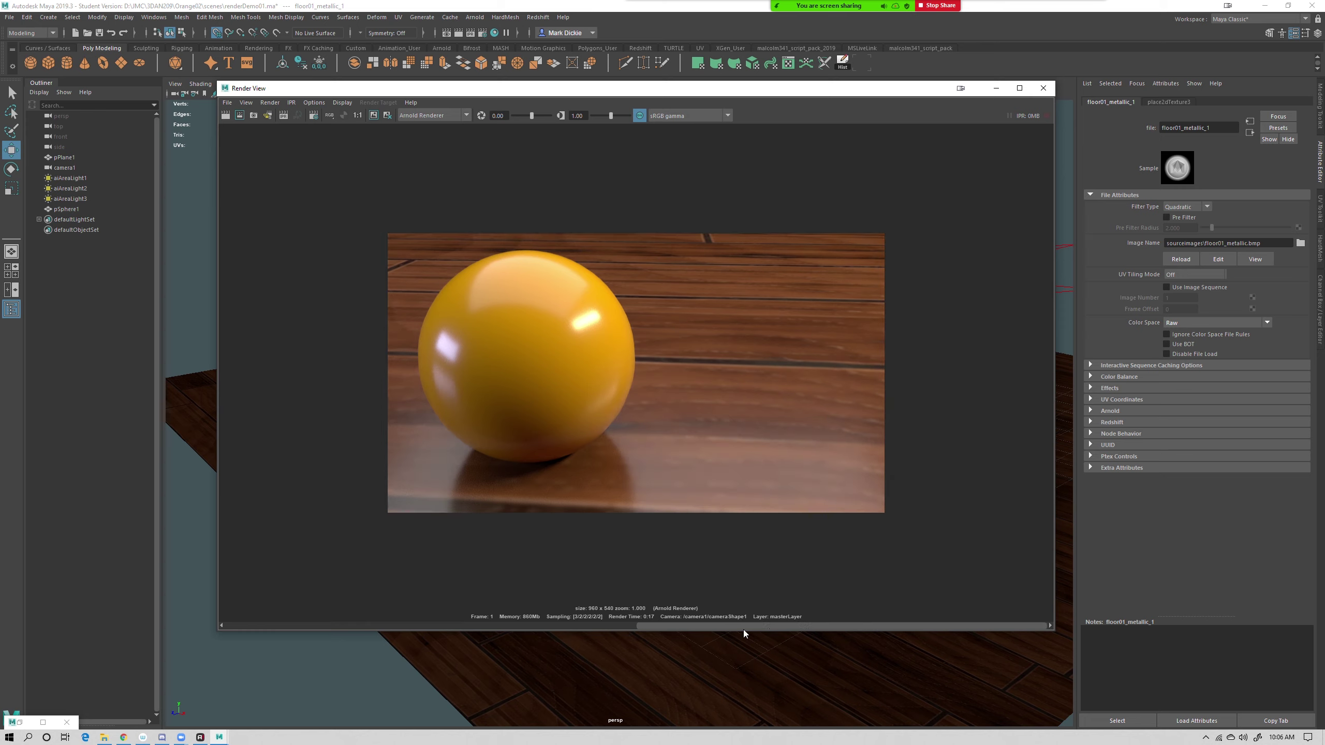
{"action": "left_click_drag", "start_coordinate": [744, 629], "coordinate": [499, 583]}
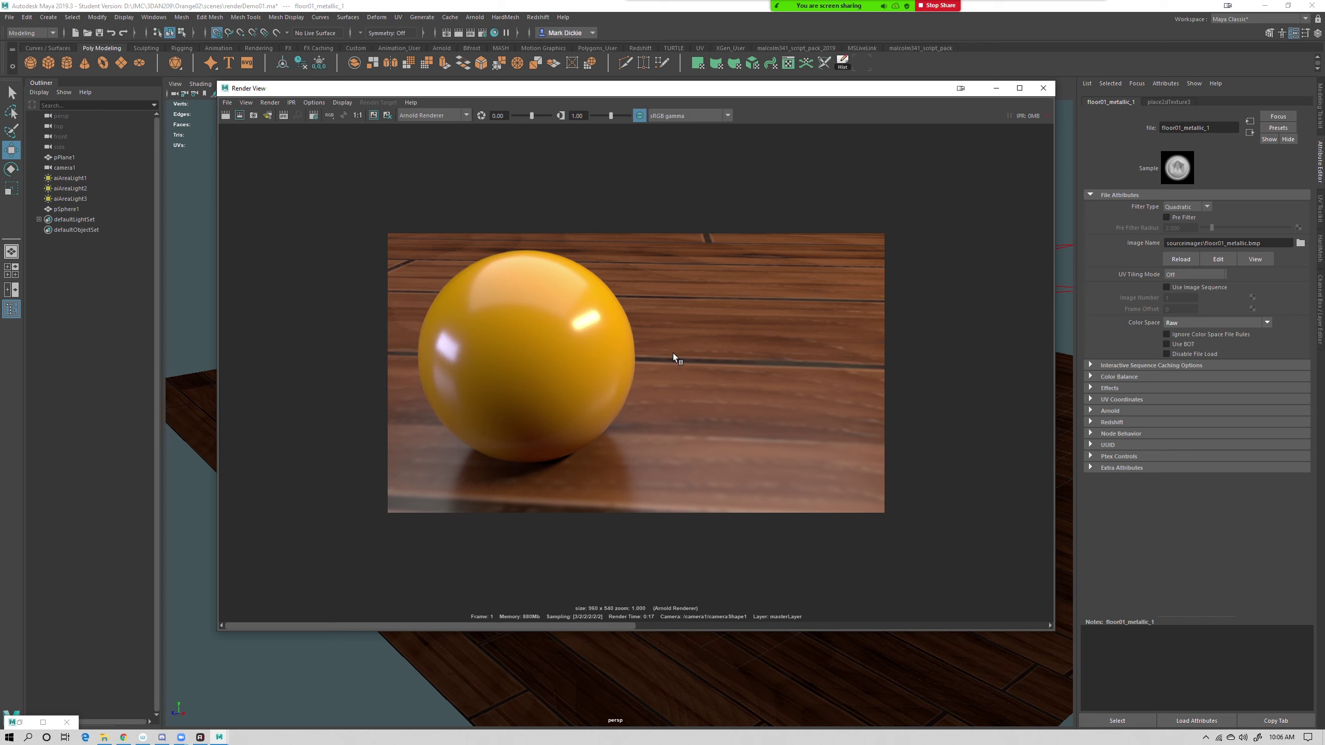
{"action": "left_click_drag", "start_coordinate": [710, 624], "coordinate": [858, 650]}
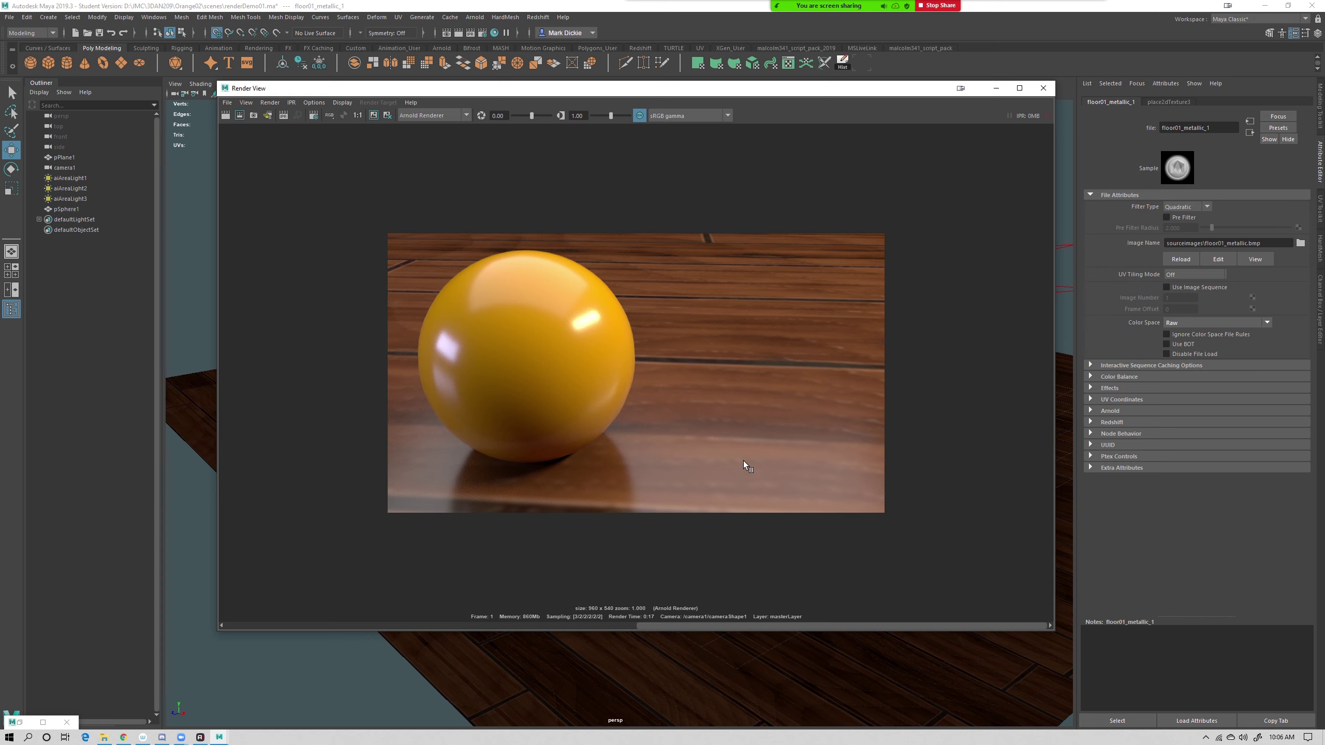
{"action": "left_click_drag", "start_coordinate": [728, 625], "coordinate": [389, 625]}
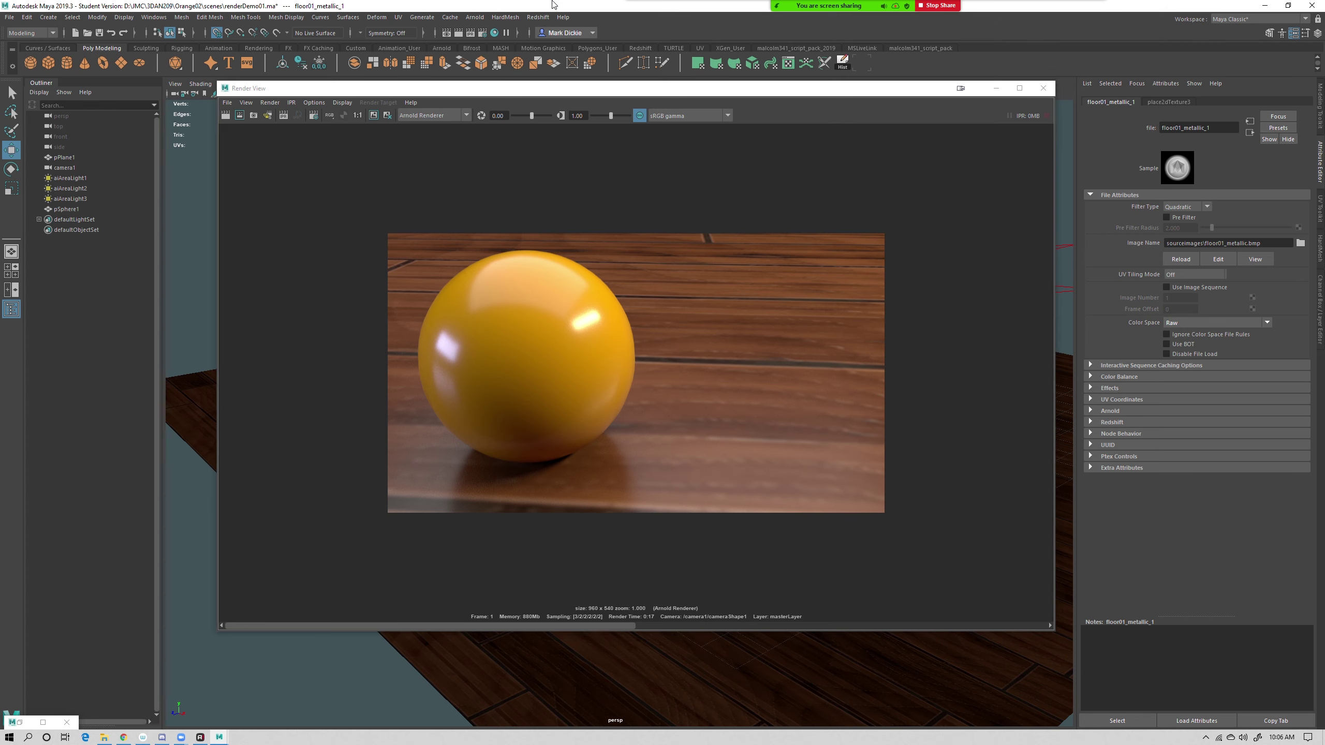
{"action": "left_click", "coordinate": [995, 88]}
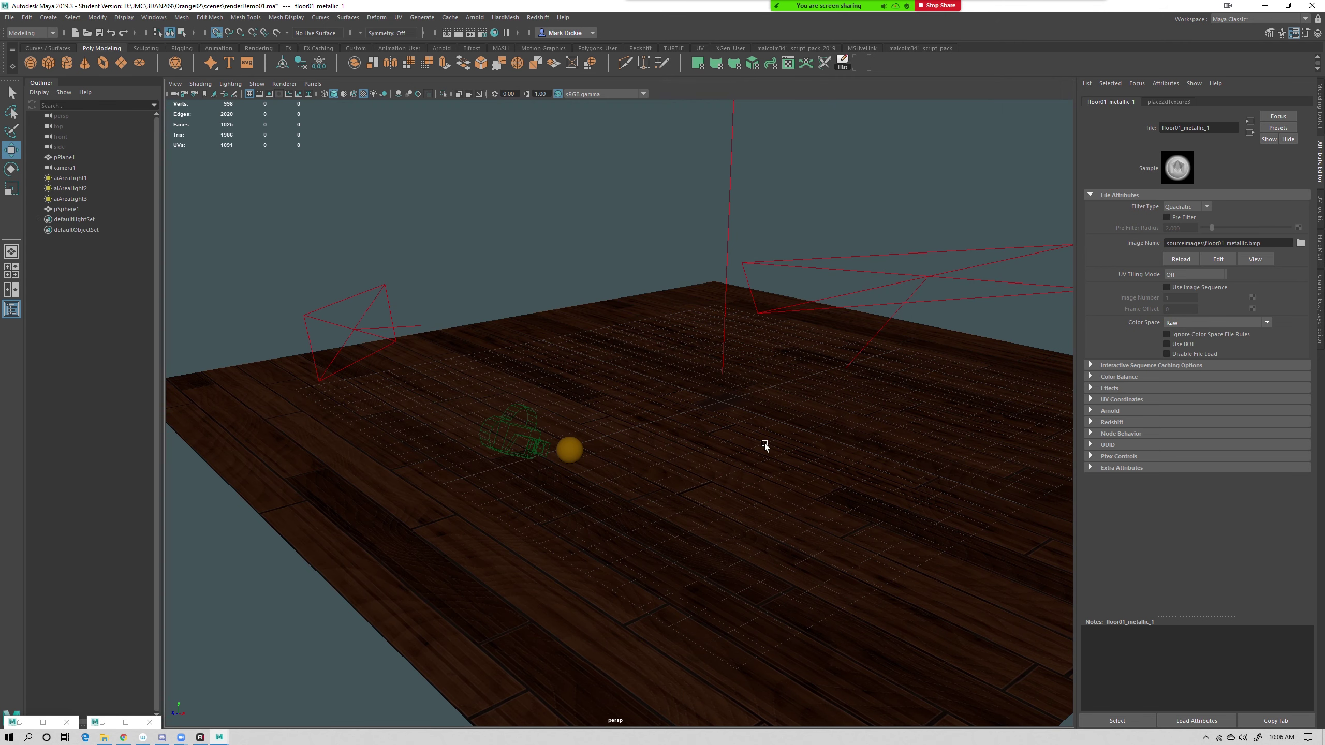
Bring back Hypershade and move the floor01_height file node with its place2dTexture2 node towards the aiStandardSurface1SG shading group
{"action": "double_click", "coordinate": [24, 722]}
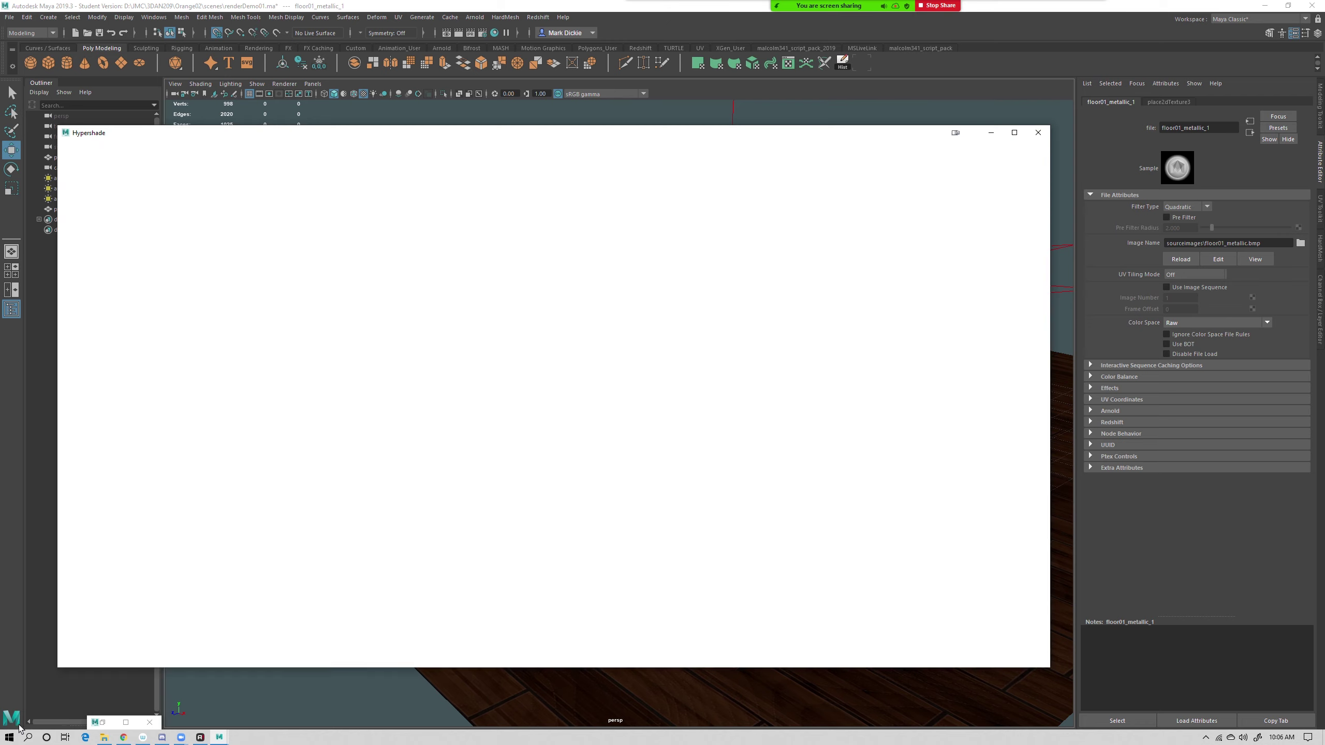
{"action": "left_click_drag", "start_coordinate": [327, 445], "coordinate": [434, 494]}
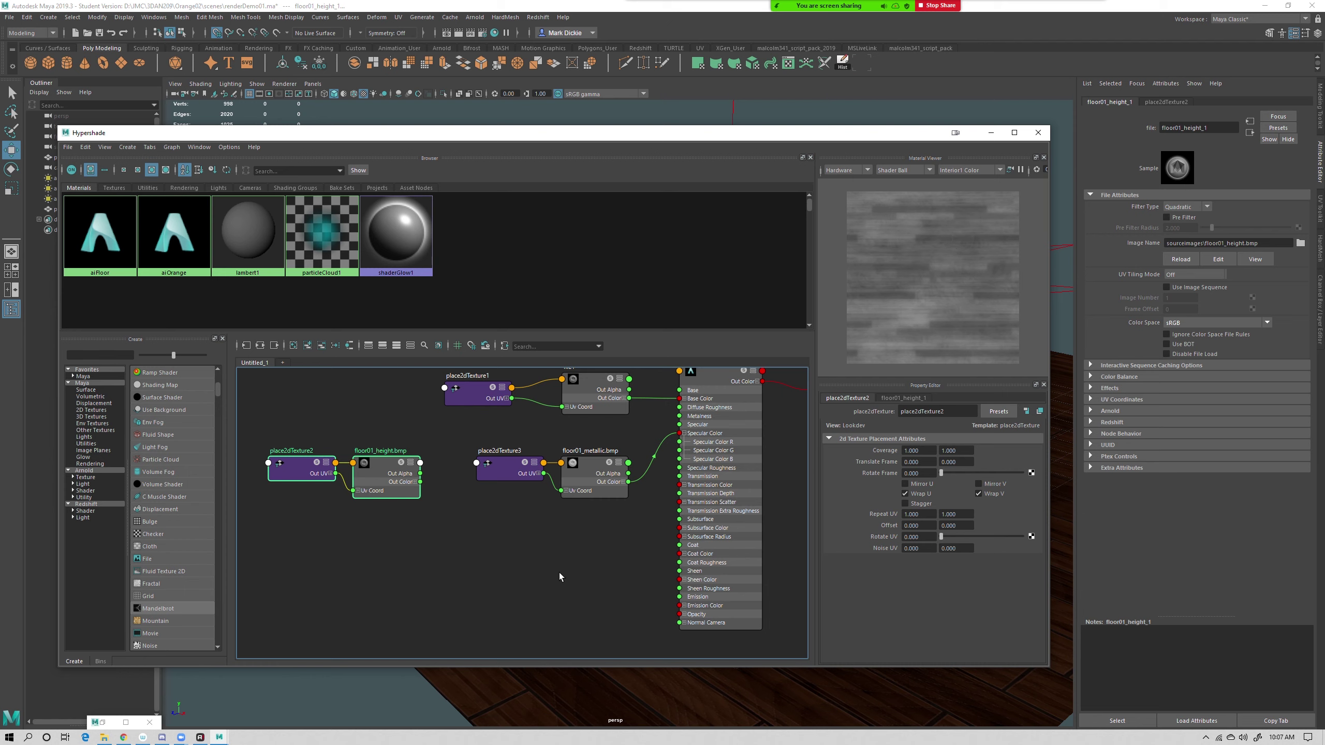
{"action": "scroll", "coordinate": [589, 541], "scroll_direction": "down", "scroll_amount": 2}
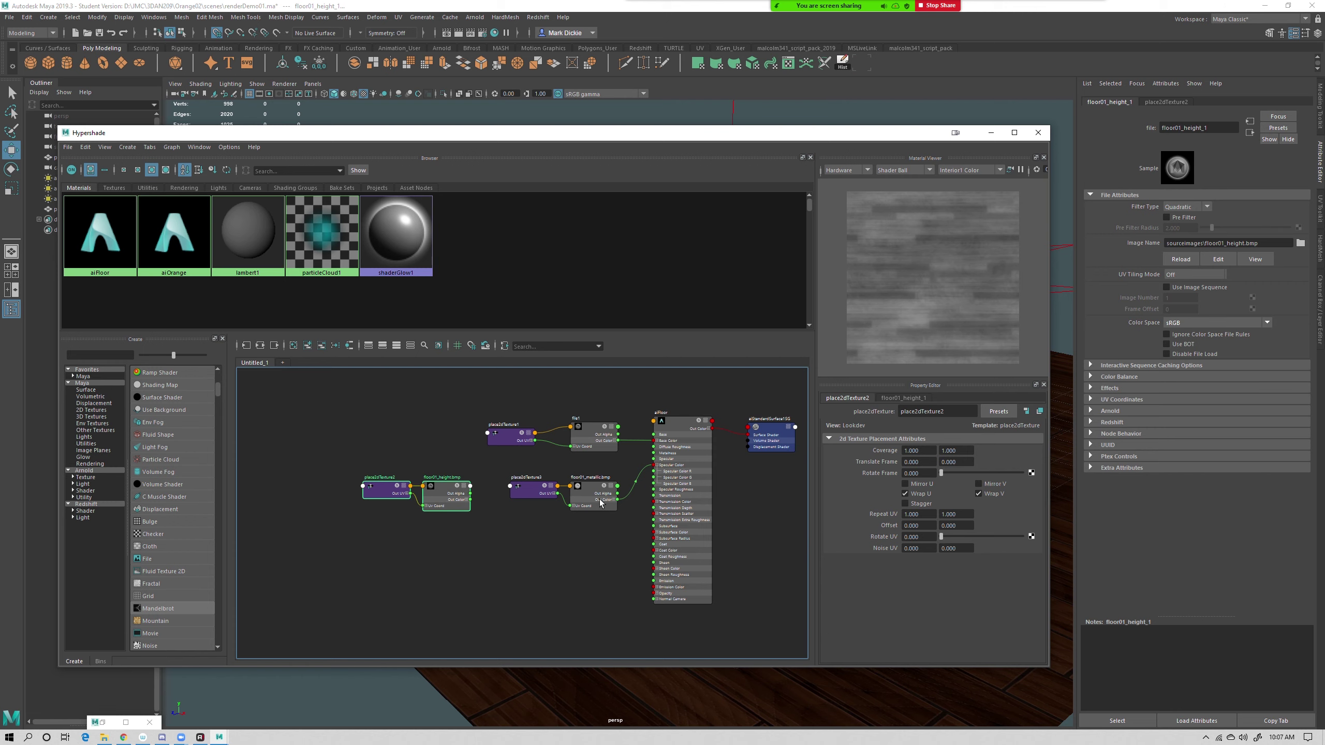
{"action": "scroll", "coordinate": [599, 500], "scroll_direction": "up", "scroll_amount": 3}
{"action": "scroll", "coordinate": [560, 575], "scroll_direction": "down", "scroll_amount": 4}
{"action": "scroll", "coordinate": [566, 491], "scroll_direction": "up", "scroll_amount": 5}
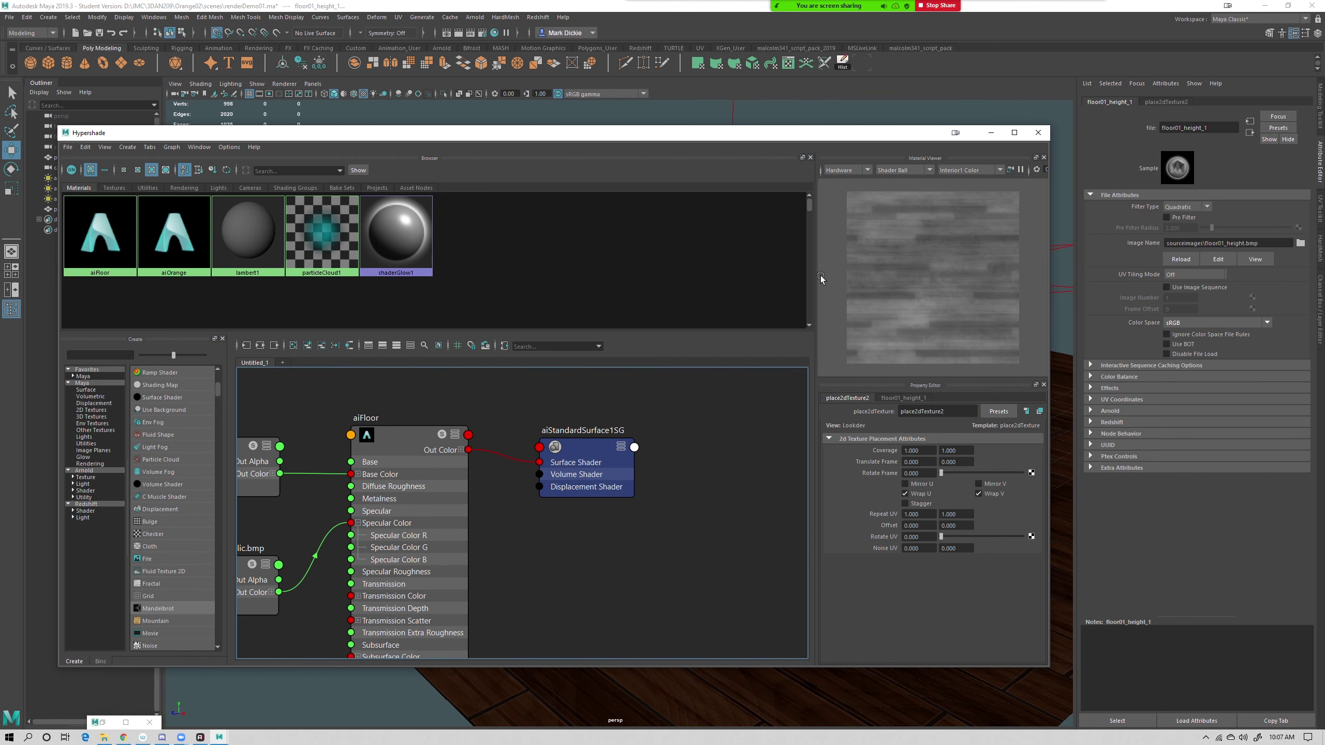
{"action": "scroll", "coordinate": [584, 475], "scroll_direction": "down", "scroll_amount": 5}
{"action": "left_click_drag", "start_coordinate": [414, 505], "coordinate": [596, 508]}
Make room around aiStandardSurface1SG and connect the floor01_height Out Color to its Displacement Shader
{"action": "scroll", "coordinate": [612, 538], "scroll_direction": "up", "scroll_amount": 5}
{"action": "scroll", "coordinate": [566, 468], "scroll_direction": "down", "scroll_amount": 3}
{"action": "middle_click_drag", "start_coordinate": [565, 465], "coordinate": [582, 572], "text": "alt"}
{"action": "scroll", "coordinate": [617, 530], "scroll_direction": "up", "scroll_amount": 2}
{"action": "left_click_drag", "start_coordinate": [500, 408], "coordinate": [728, 415]}
{"action": "left_click_drag", "start_coordinate": [588, 526], "coordinate": [654, 425]}
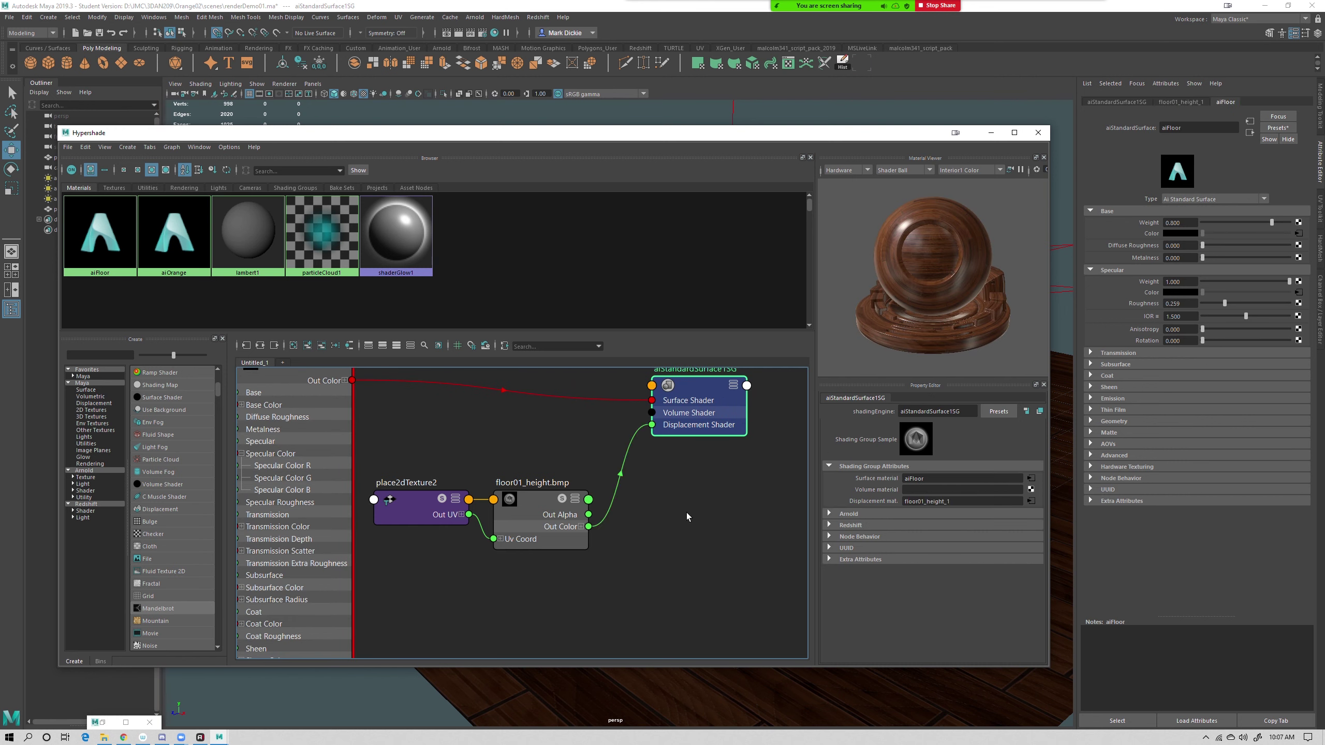
{"action": "left_click_drag", "start_coordinate": [704, 389], "coordinate": [691, 410]}
Review the attributes of floor01_height, place2dTexture2 and the aiStandardSurface1SG shading group, including its Arnold section, and put Hypershade away
{"action": "left_click", "coordinate": [534, 501]}
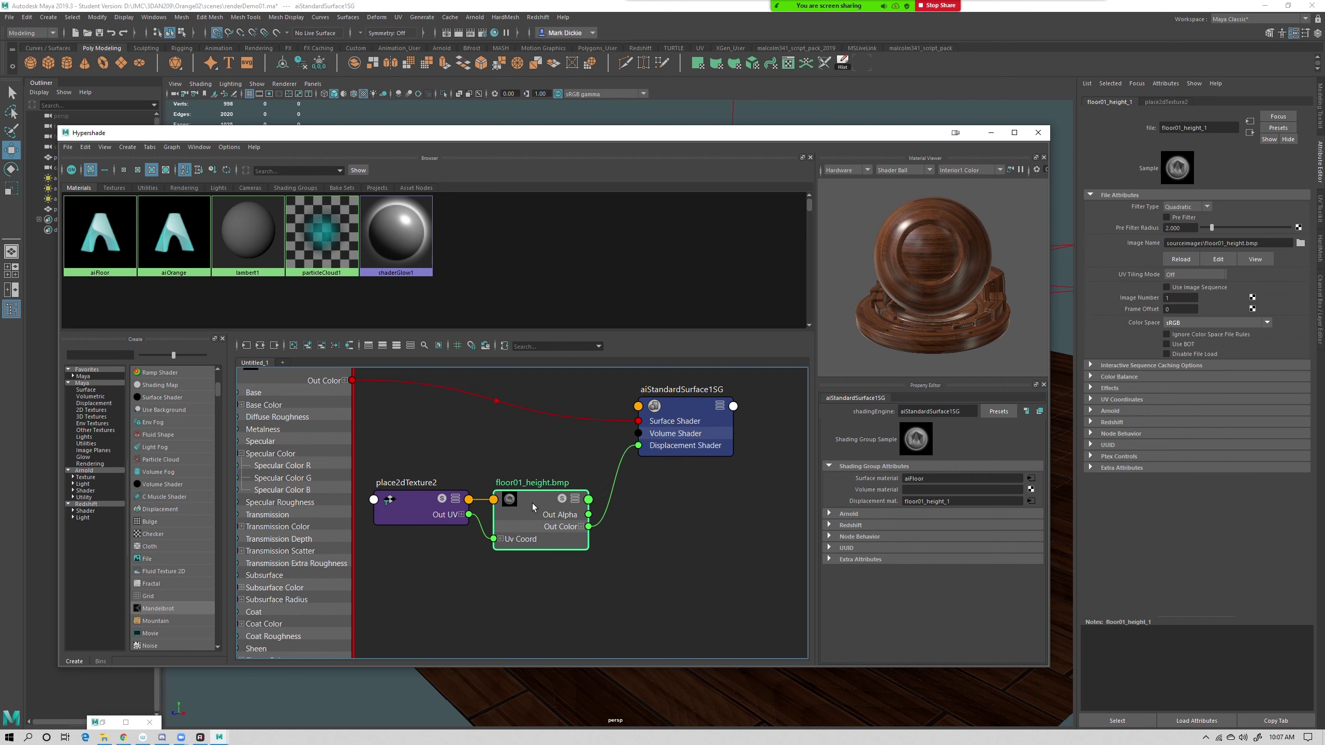
{"action": "left_click", "coordinate": [412, 500]}
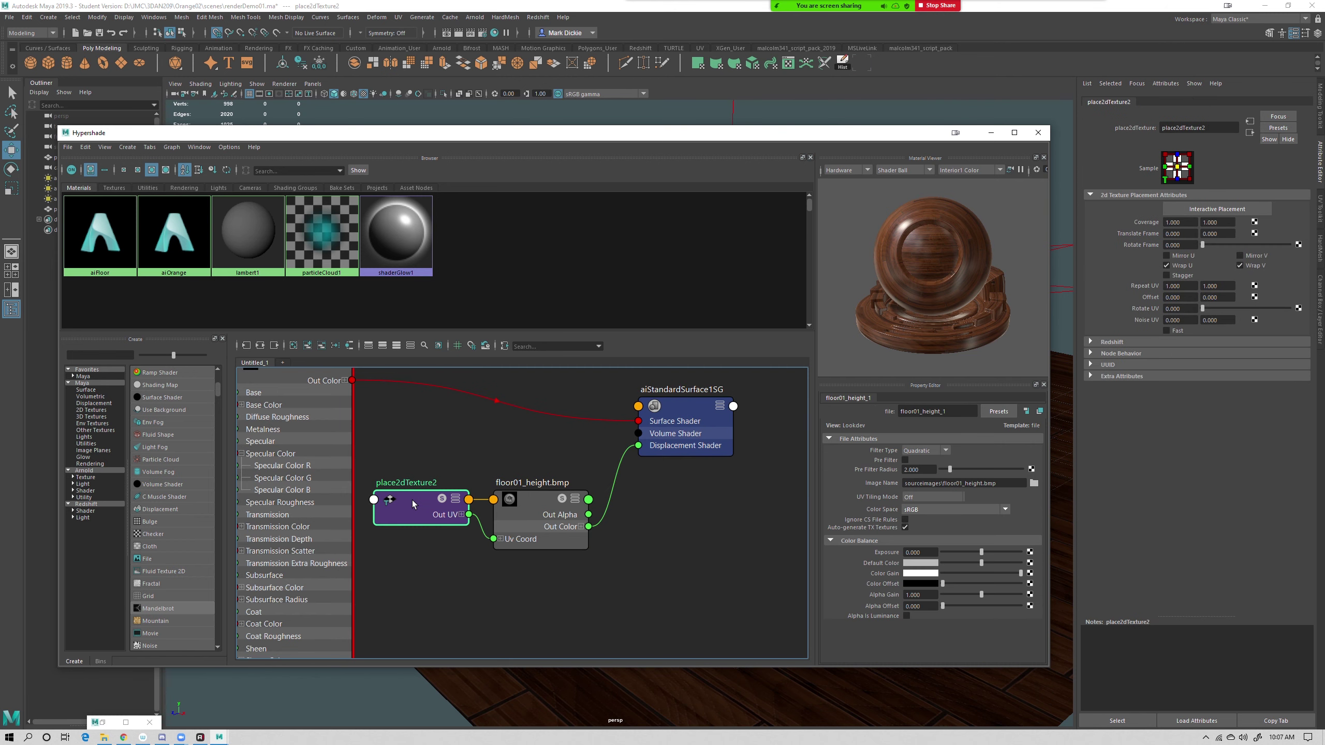
{"action": "left_click", "coordinate": [531, 509]}
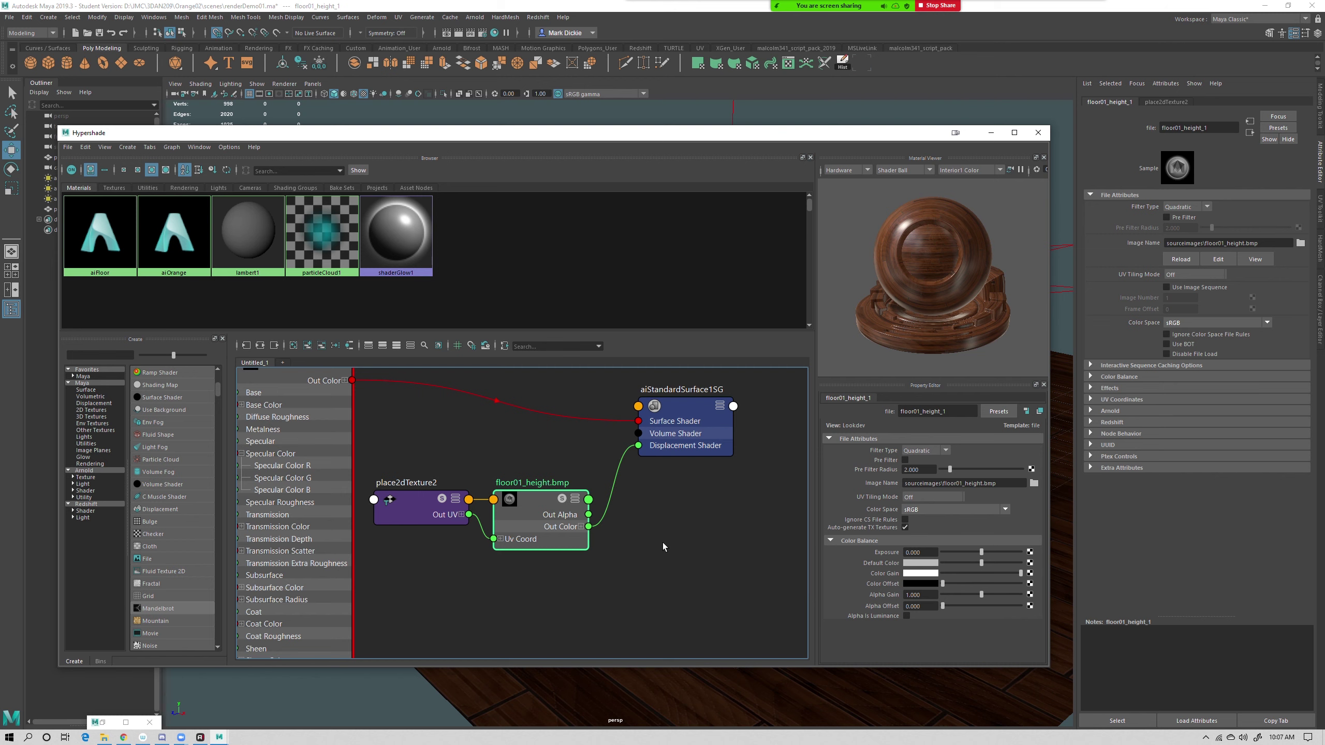
{"action": "left_click", "coordinate": [673, 421]}
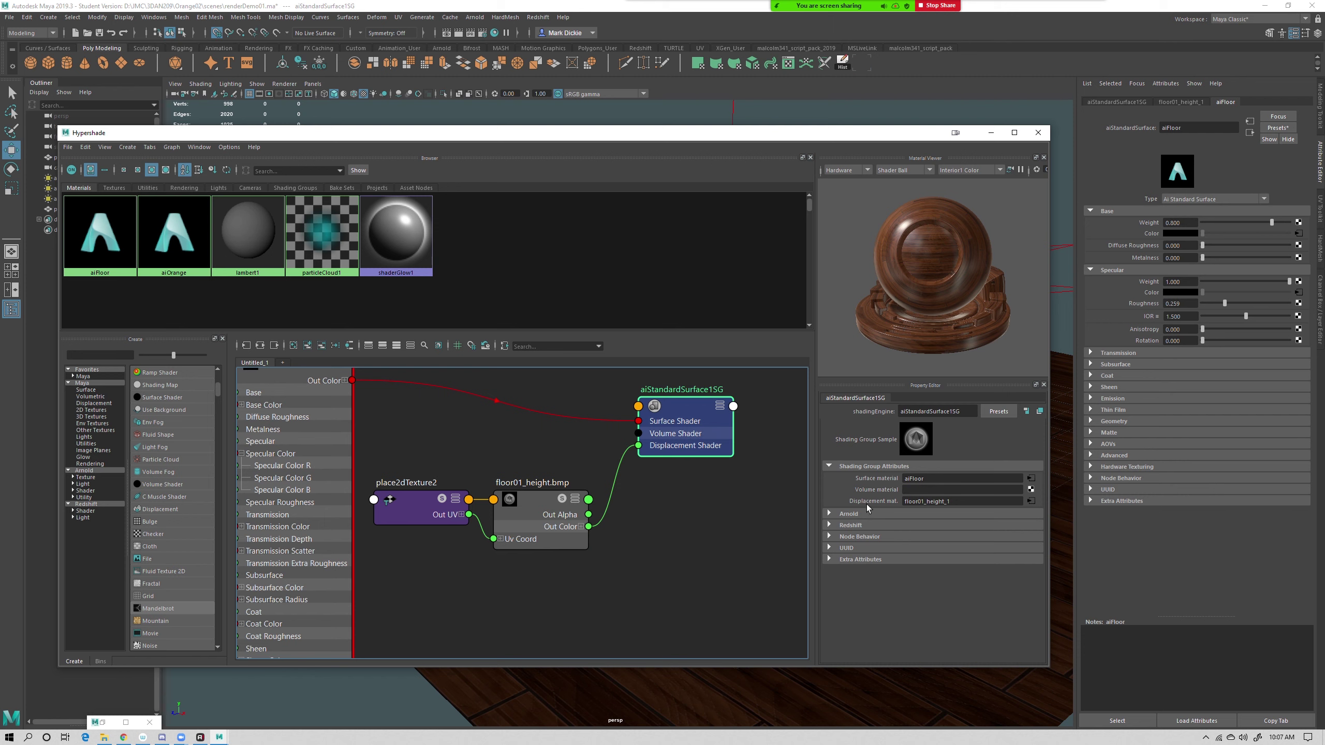
{"action": "left_click", "coordinate": [829, 513]}
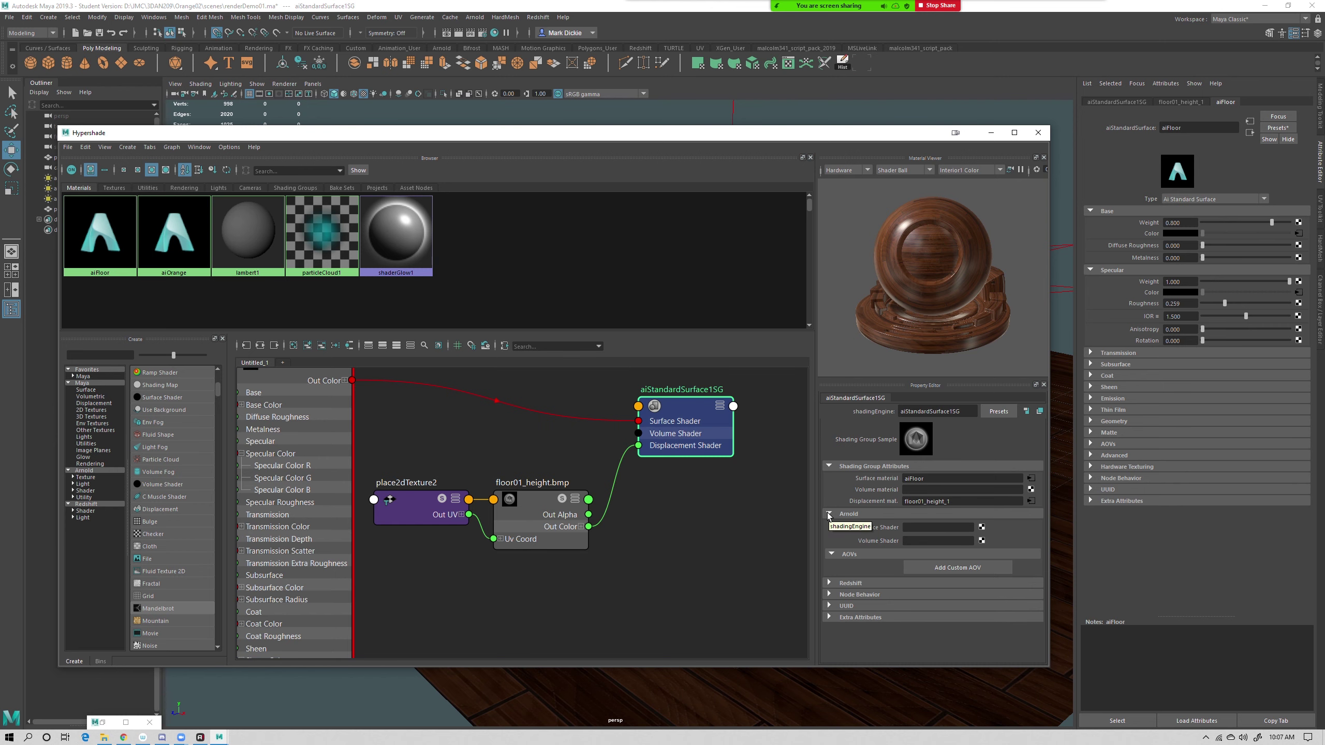
{"action": "left_click", "coordinate": [829, 513]}
{"action": "left_click", "coordinate": [990, 132]}
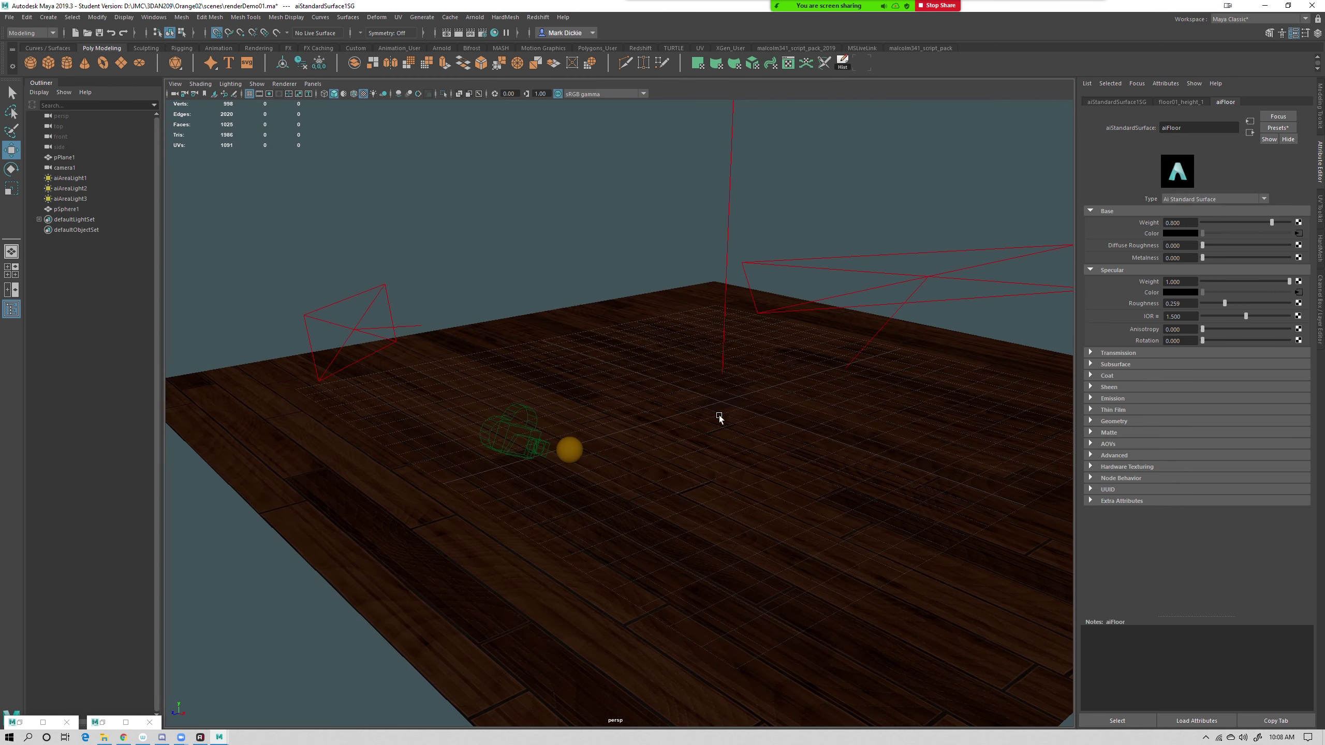
Select the floor plane and set its Arnold subdivision type to catclark with 8 iterations
{"action": "left_click", "coordinate": [516, 576]}
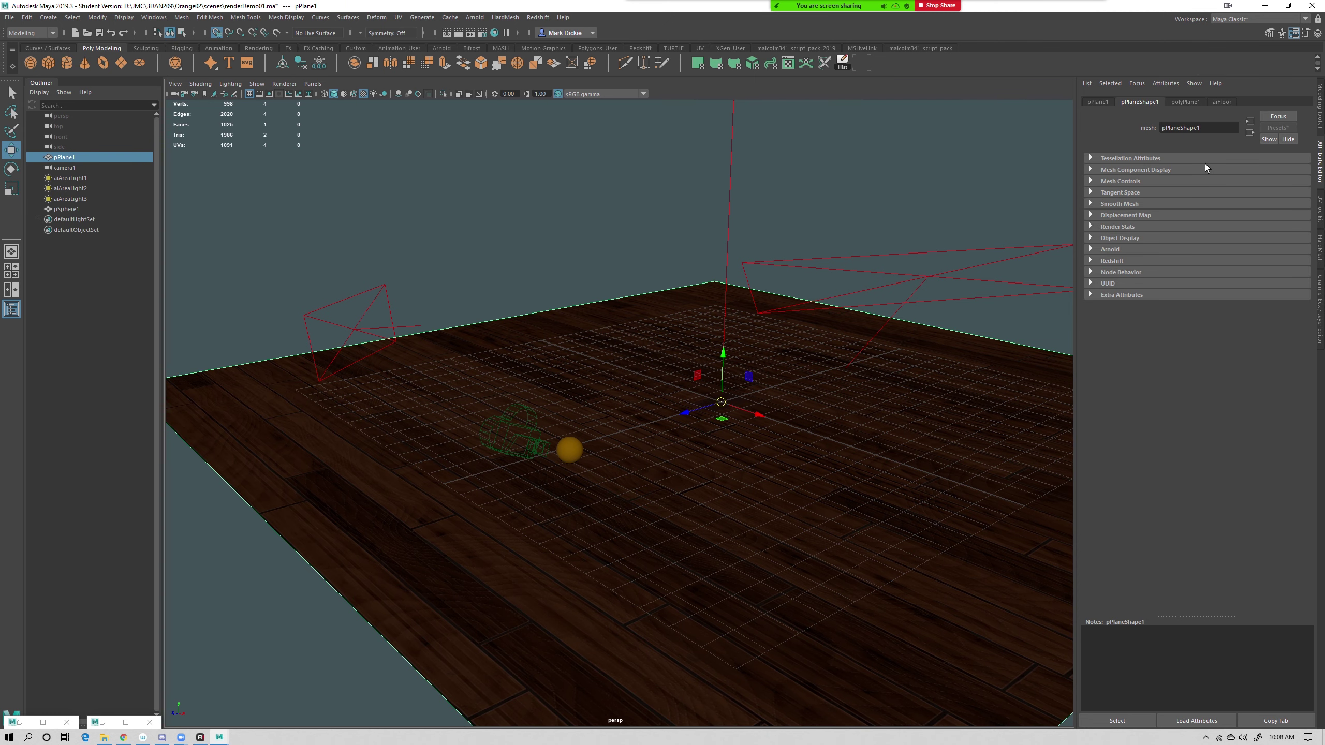
{"action": "left_click", "coordinate": [1215, 102]}
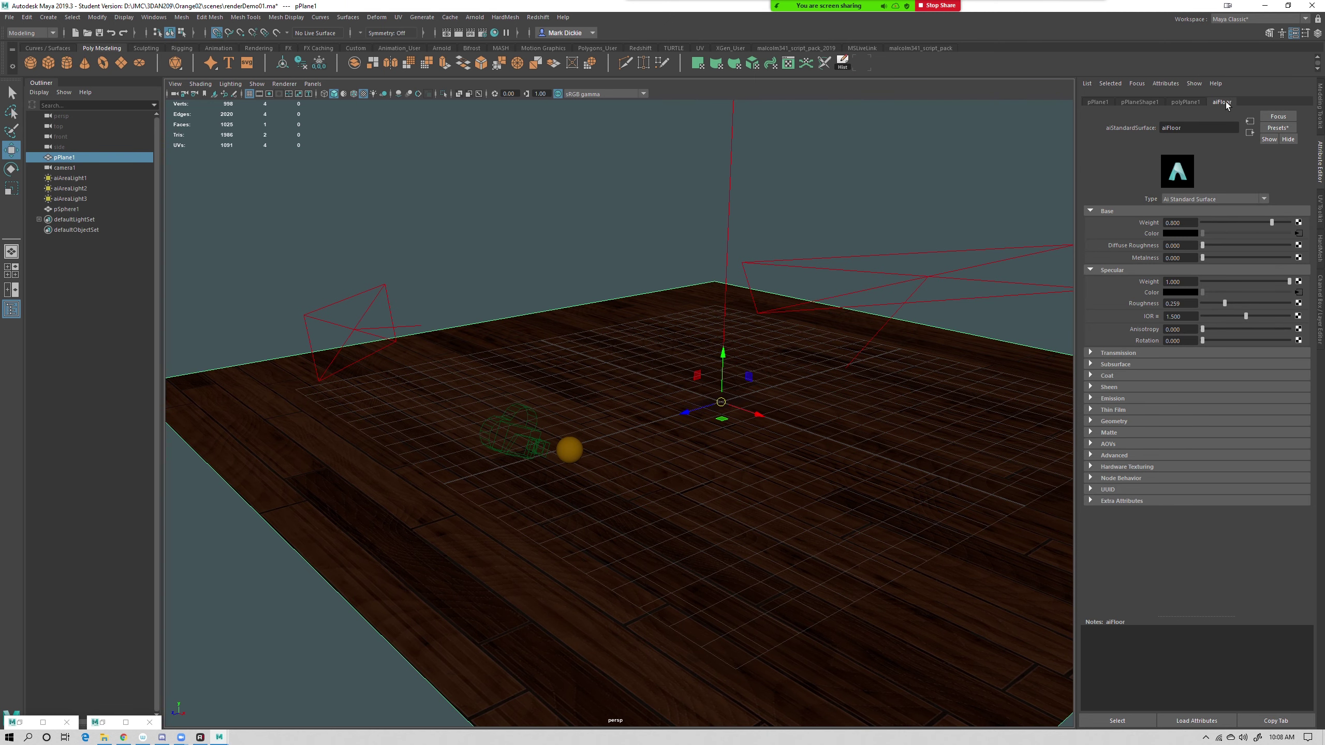
{"action": "left_click", "coordinate": [1126, 103]}
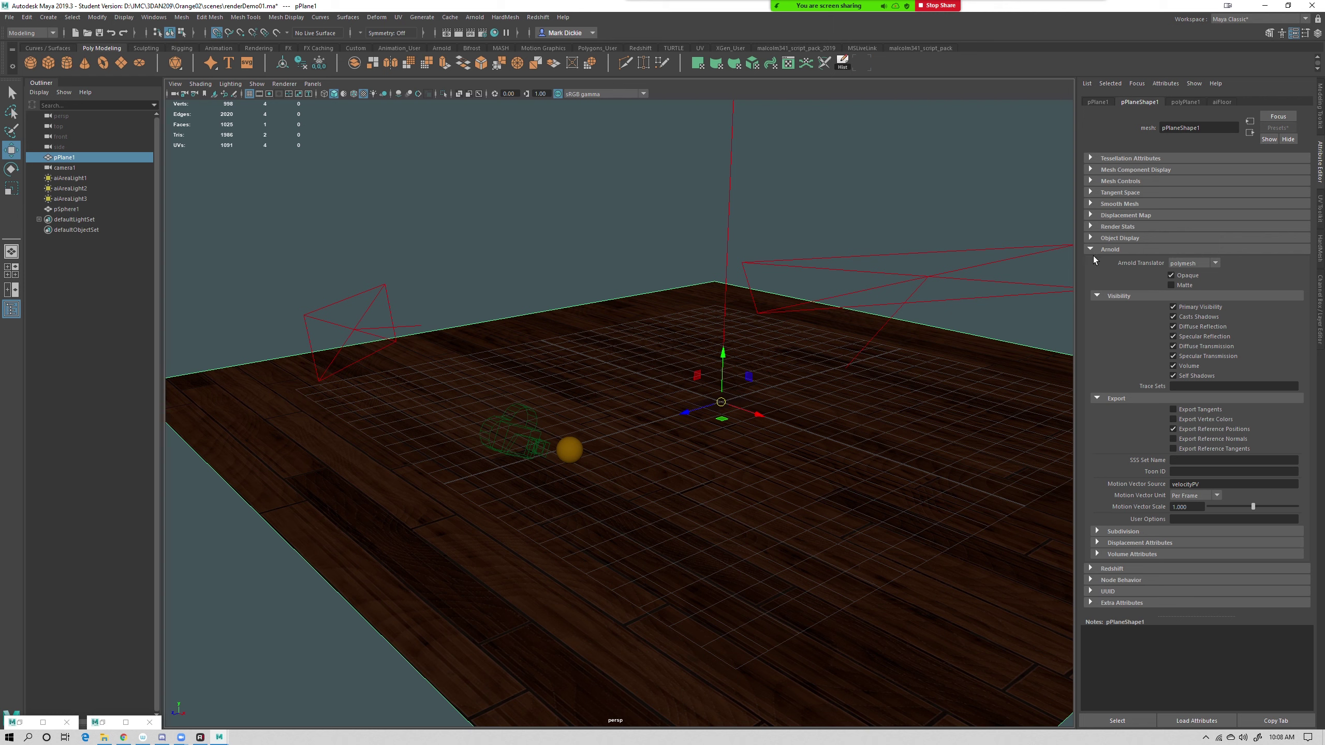
{"action": "left_click", "coordinate": [1097, 531]}
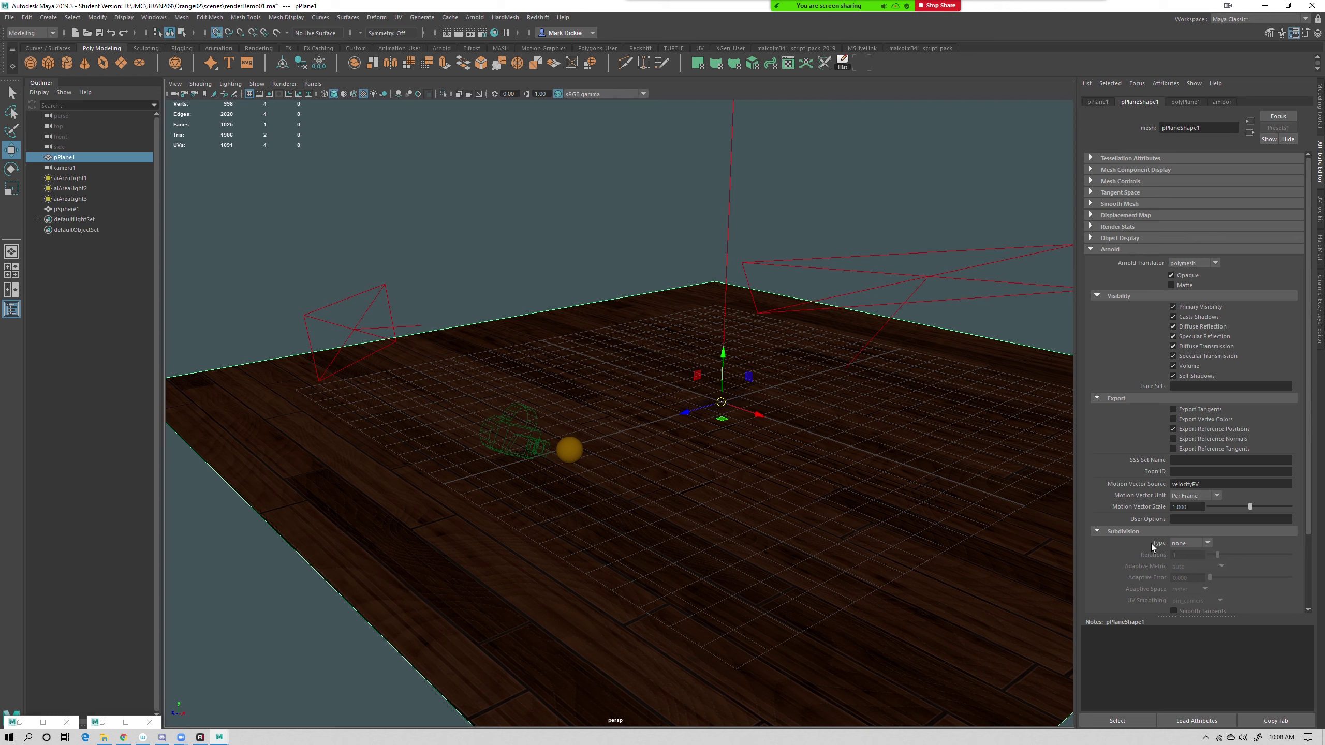
{"action": "left_click", "coordinate": [1186, 543]}
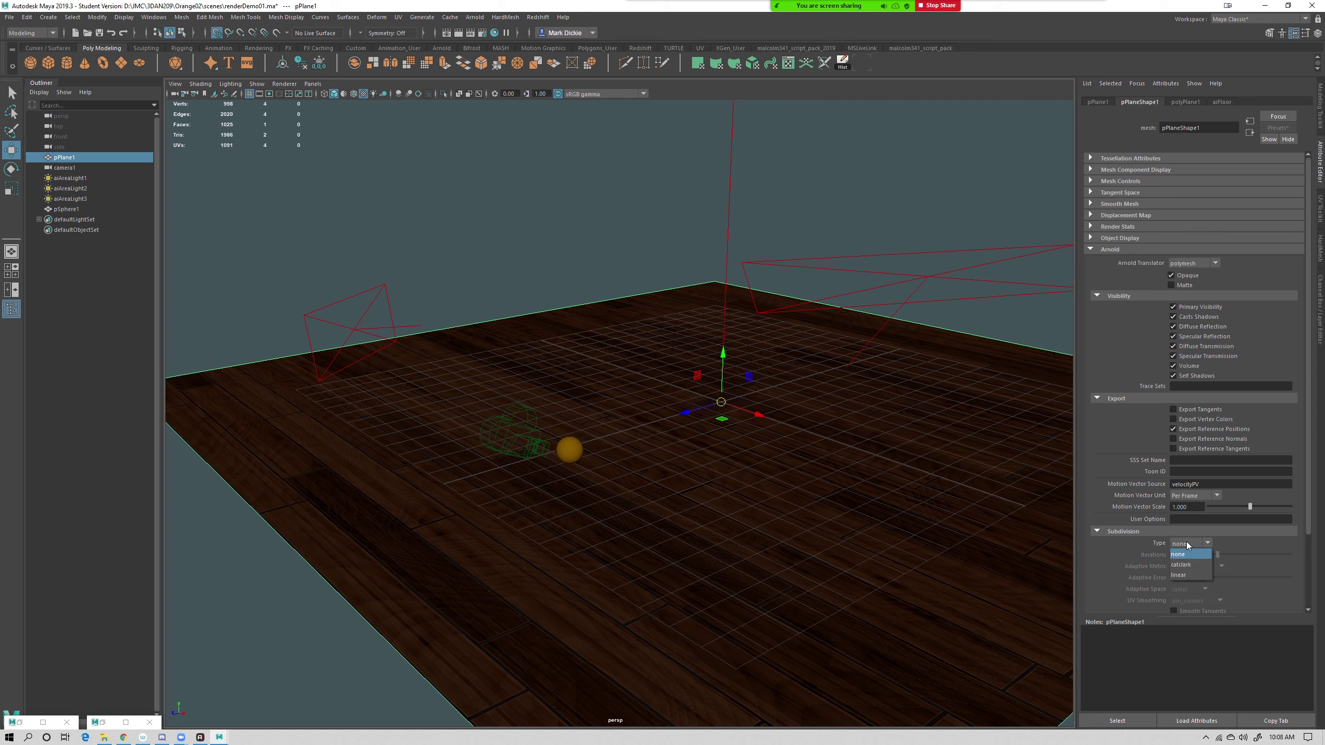
{"action": "left_click", "coordinate": [1183, 564]}
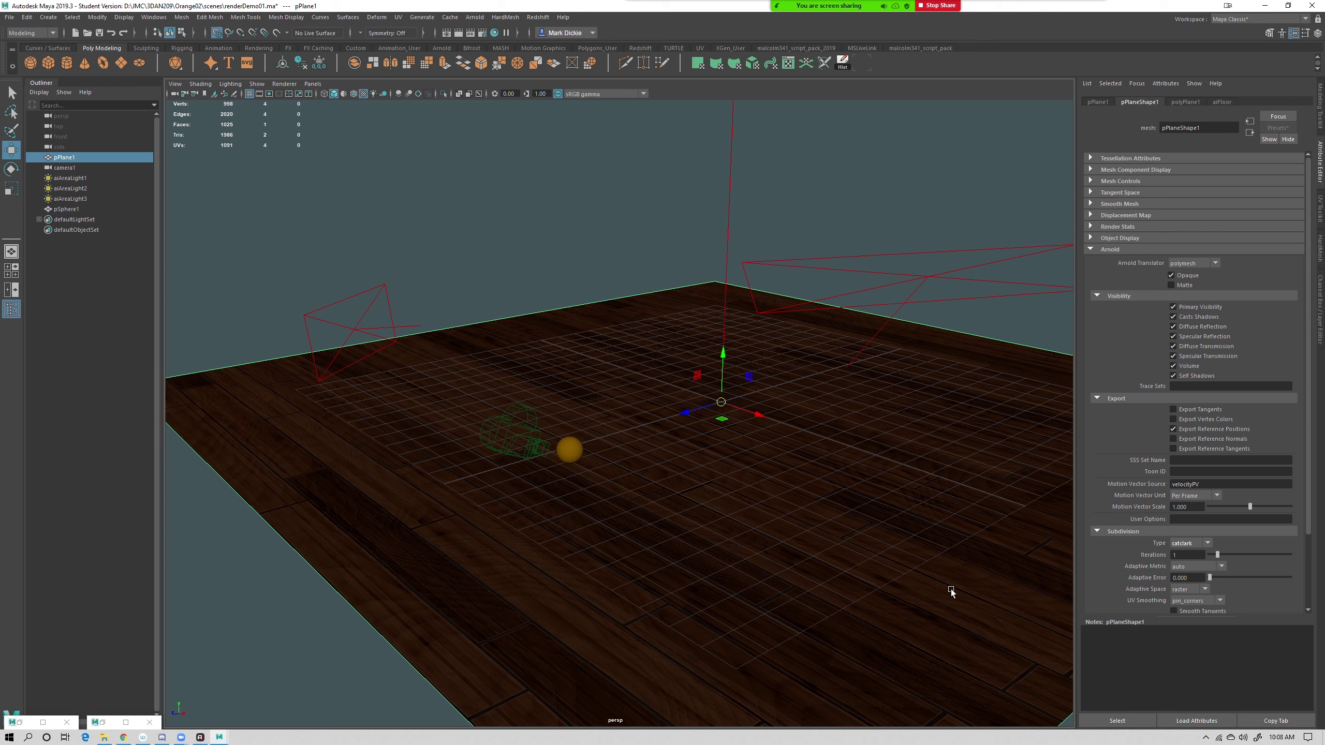
{"action": "left_click", "coordinate": [1225, 554]}
{"action": "left_click_drag", "start_coordinate": [1264, 554], "coordinate": [1273, 553]}
Set the floor plane's Arnold displacement height to 0.05 and enable Autobump
{"action": "scroll", "coordinate": [1137, 595], "scroll_direction": "down", "scroll_amount": 4}
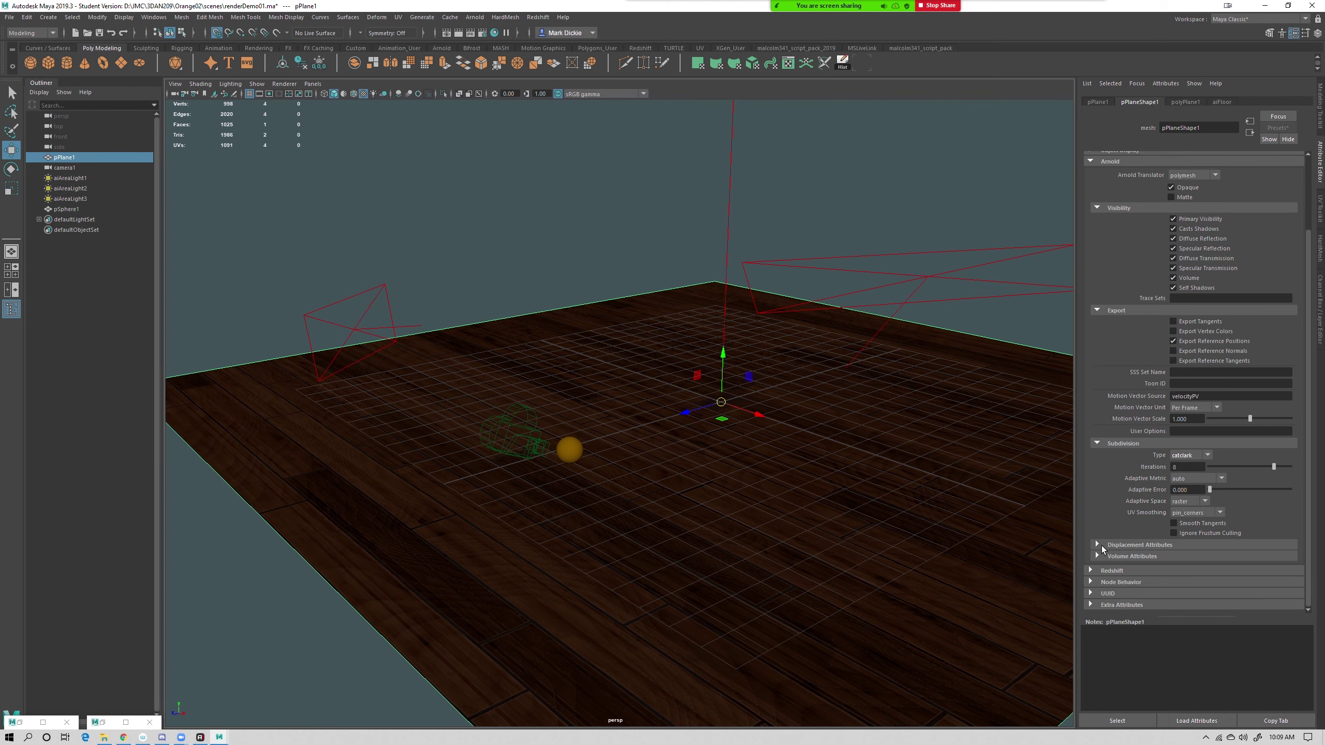
{"action": "left_click", "coordinate": [1098, 545]}
{"action": "scroll", "coordinate": [1129, 496], "scroll_direction": "down", "scroll_amount": 2}
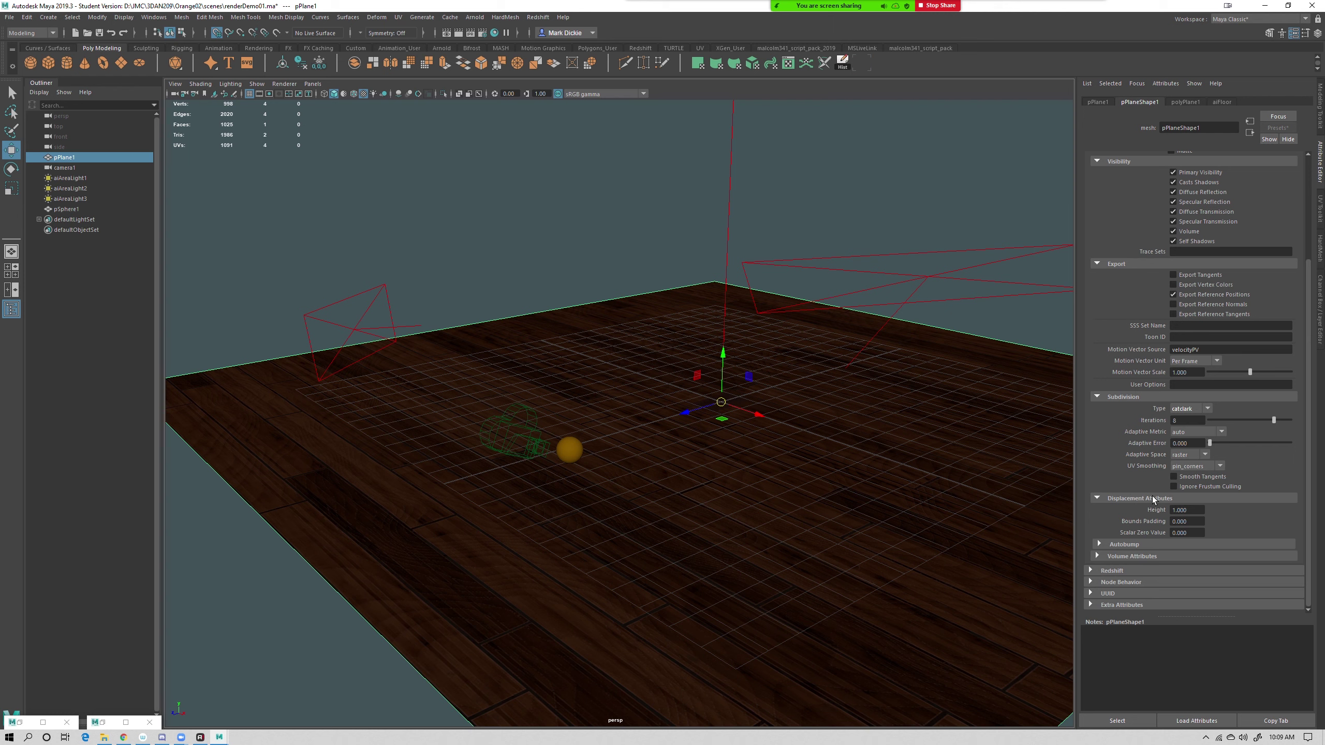
{"action": "left_click_drag", "start_coordinate": [1192, 513], "coordinate": [1156, 515]}
{"action": "type", "text": ".05"}
{"action": "left_click", "coordinate": [1097, 544]}
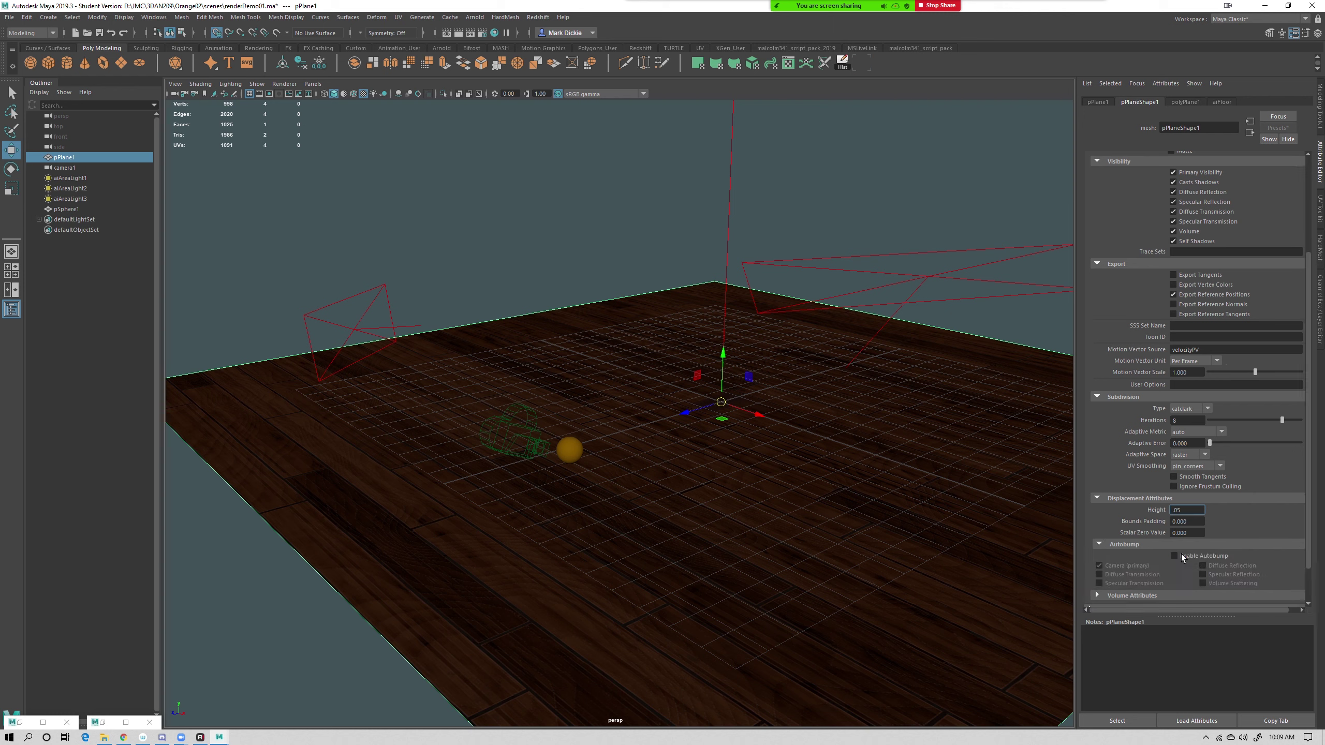
{"action": "left_click", "coordinate": [1173, 556]}
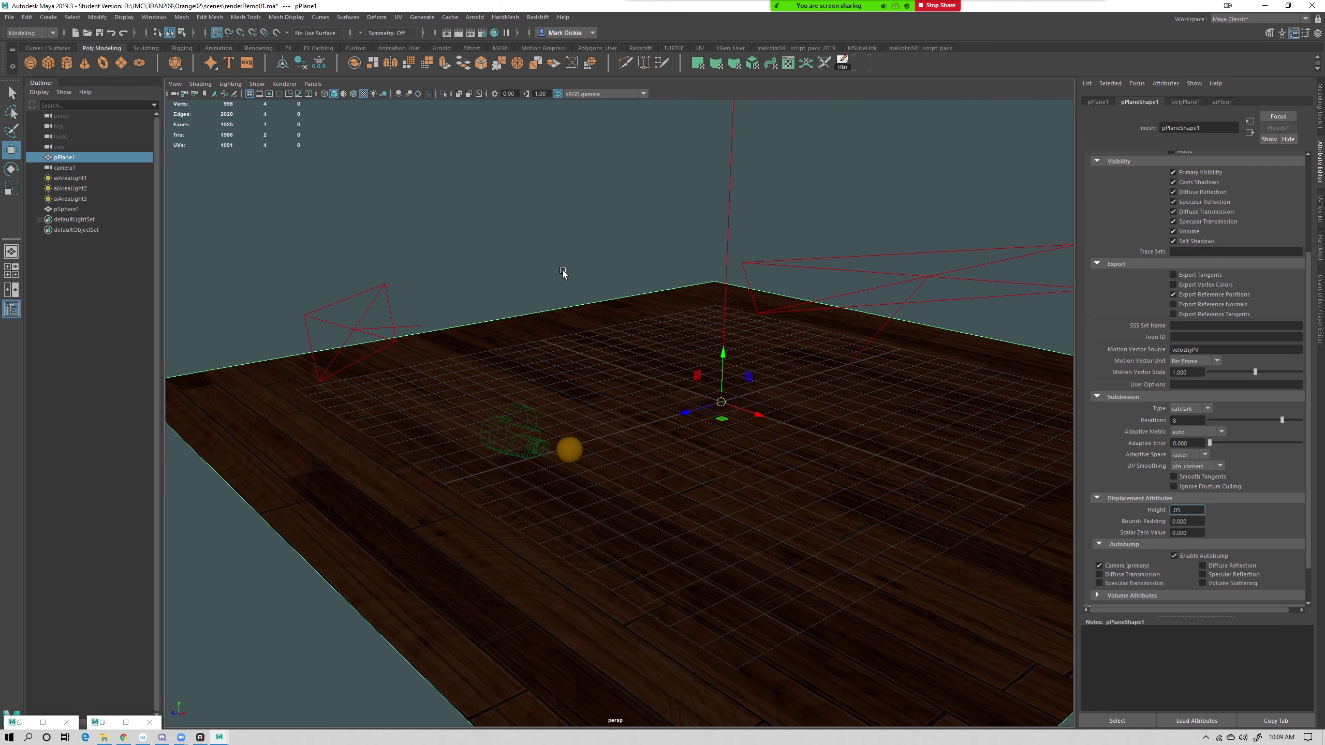
Keep the current image in the Render View, render the displaced floor, and compare it with the kept renders
{"action": "left_click", "coordinate": [446, 34]}
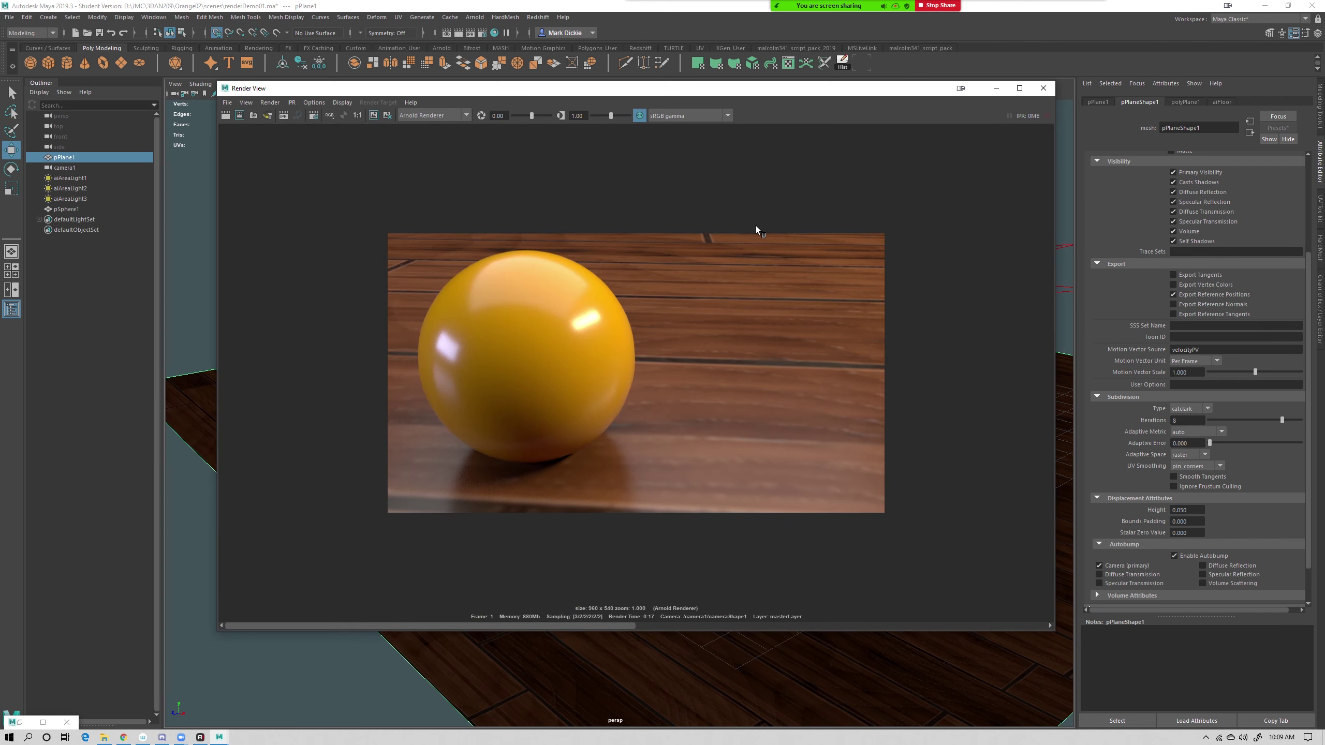
{"action": "left_click", "coordinate": [373, 116]}
{"action": "left_click", "coordinate": [567, 624]}
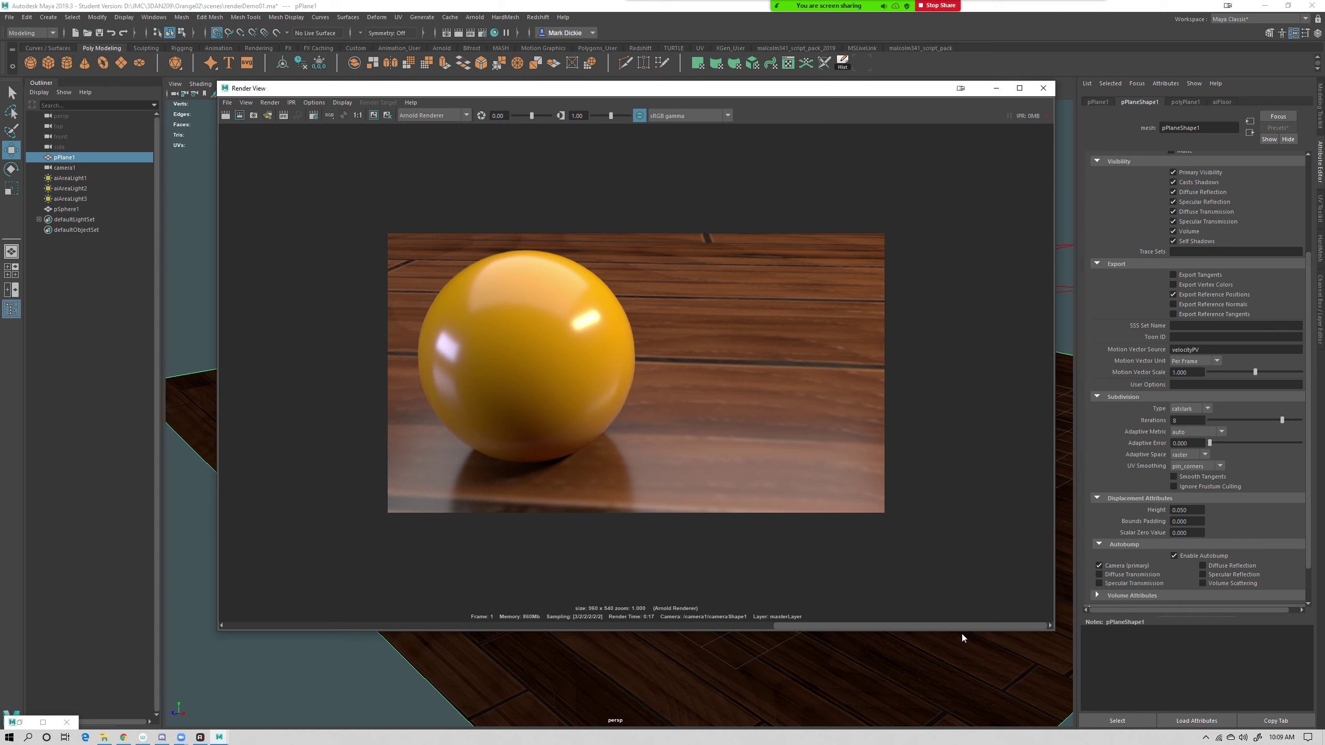
{"action": "left_click", "coordinate": [438, 625]}
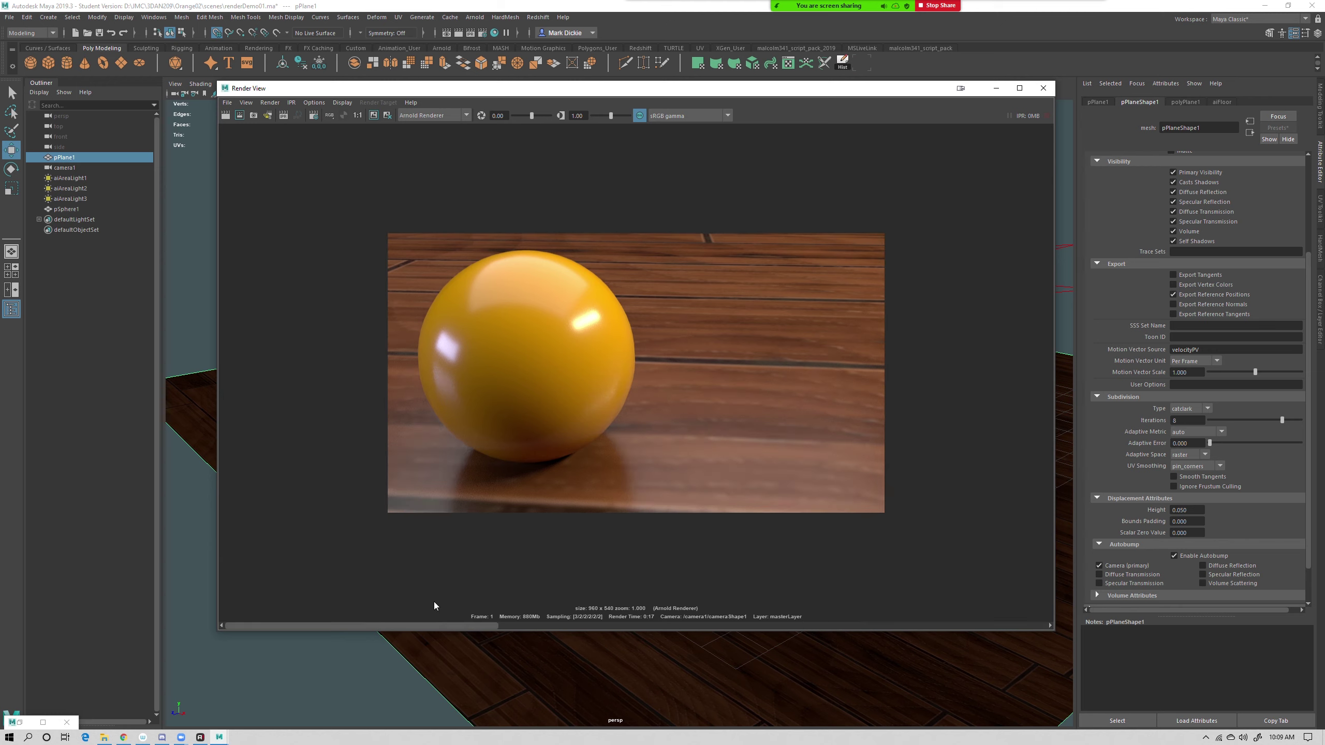
{"action": "left_click", "coordinate": [224, 116]}
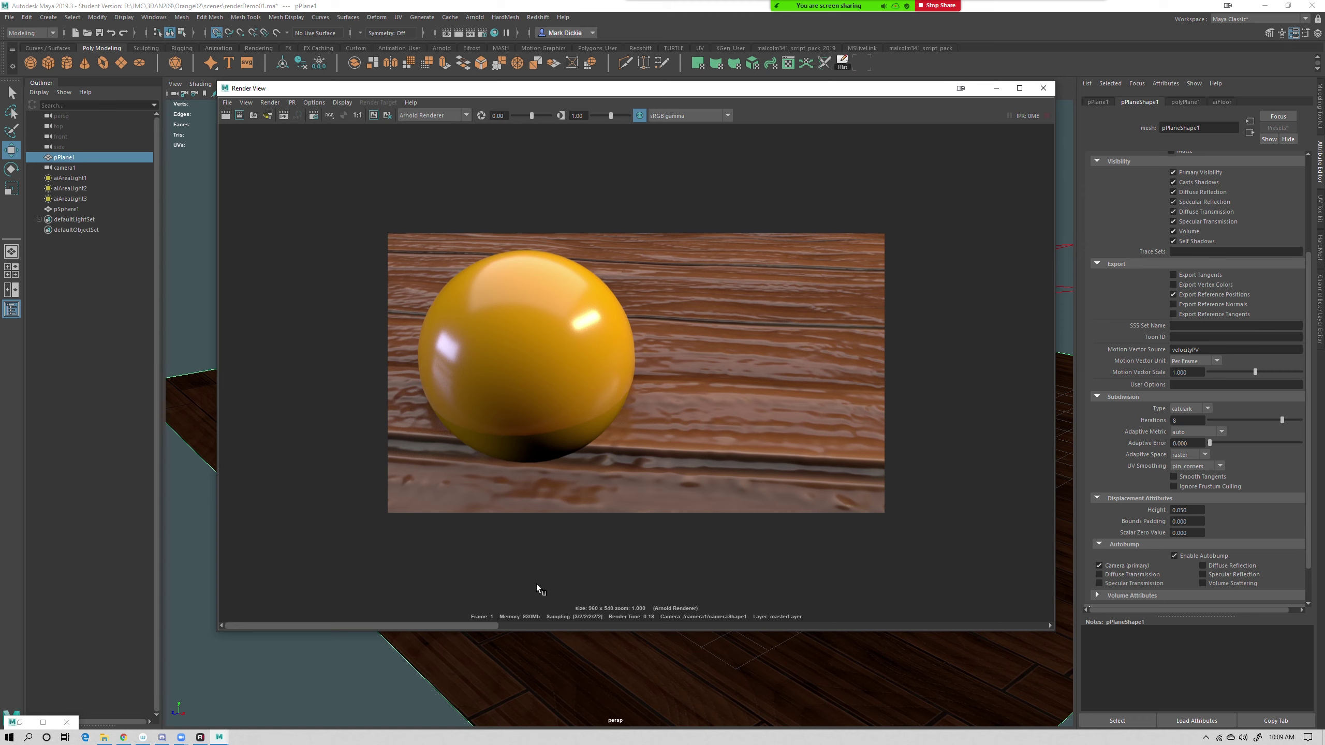
{"action": "left_click_drag", "start_coordinate": [601, 624], "coordinate": [524, 631]}
Set the floor plane's Arnold displacement height to 0.010
{"action": "scroll", "coordinate": [1126, 273], "scroll_direction": "up", "scroll_amount": 3}
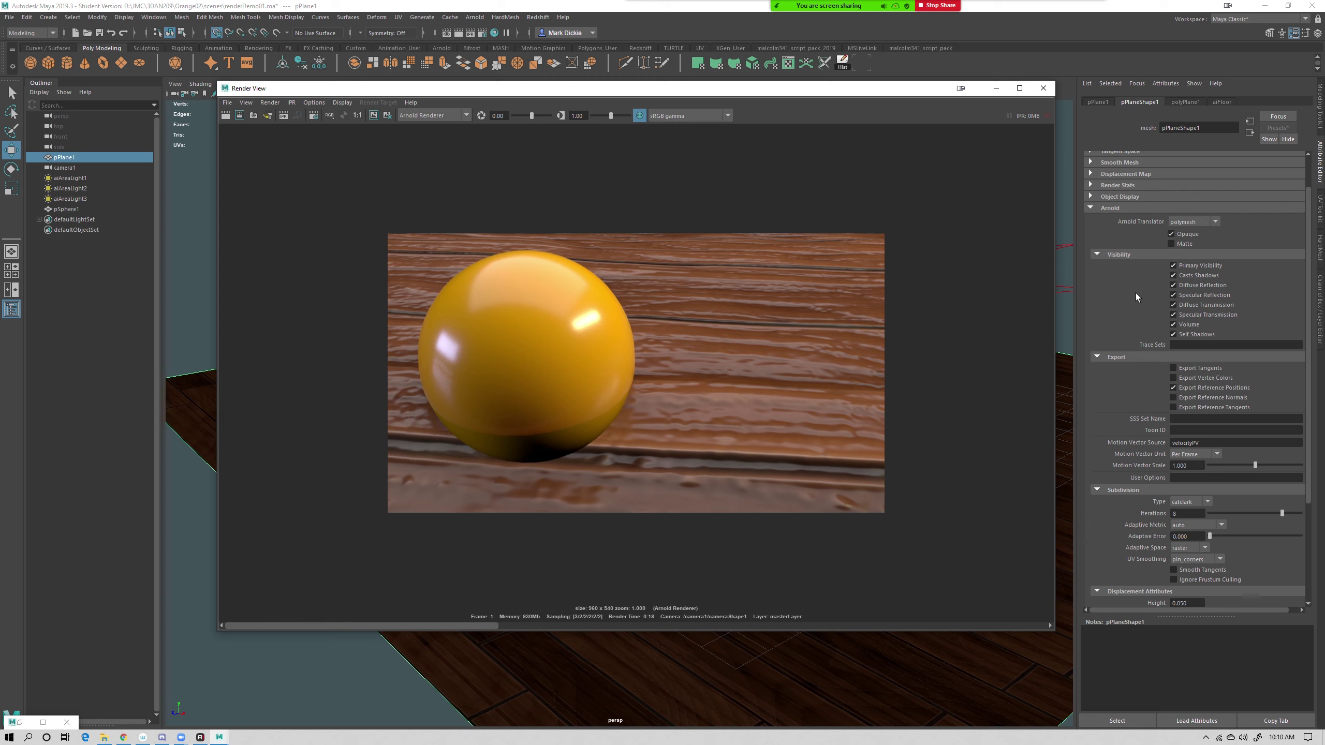
{"action": "scroll", "coordinate": [1135, 293], "scroll_direction": "down", "scroll_amount": 2}
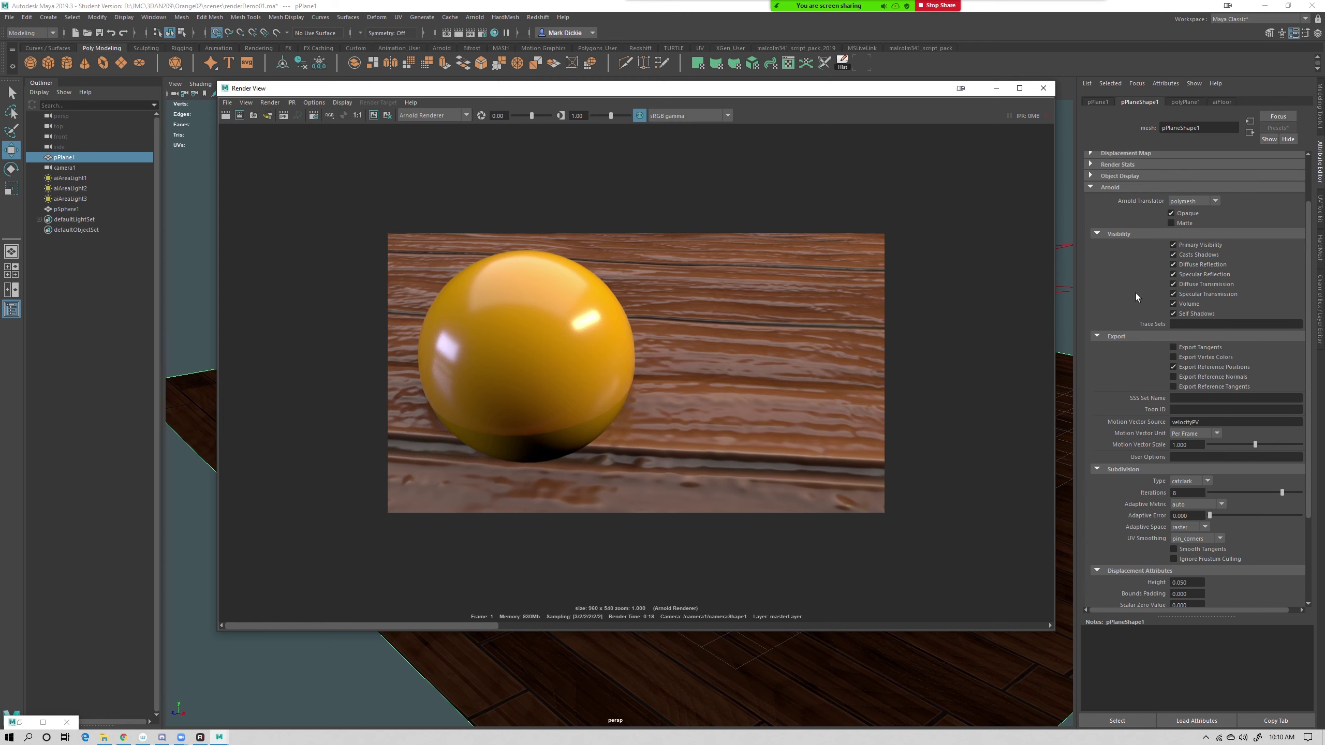
{"action": "scroll", "coordinate": [1135, 293], "scroll_direction": "down", "scroll_amount": 4}
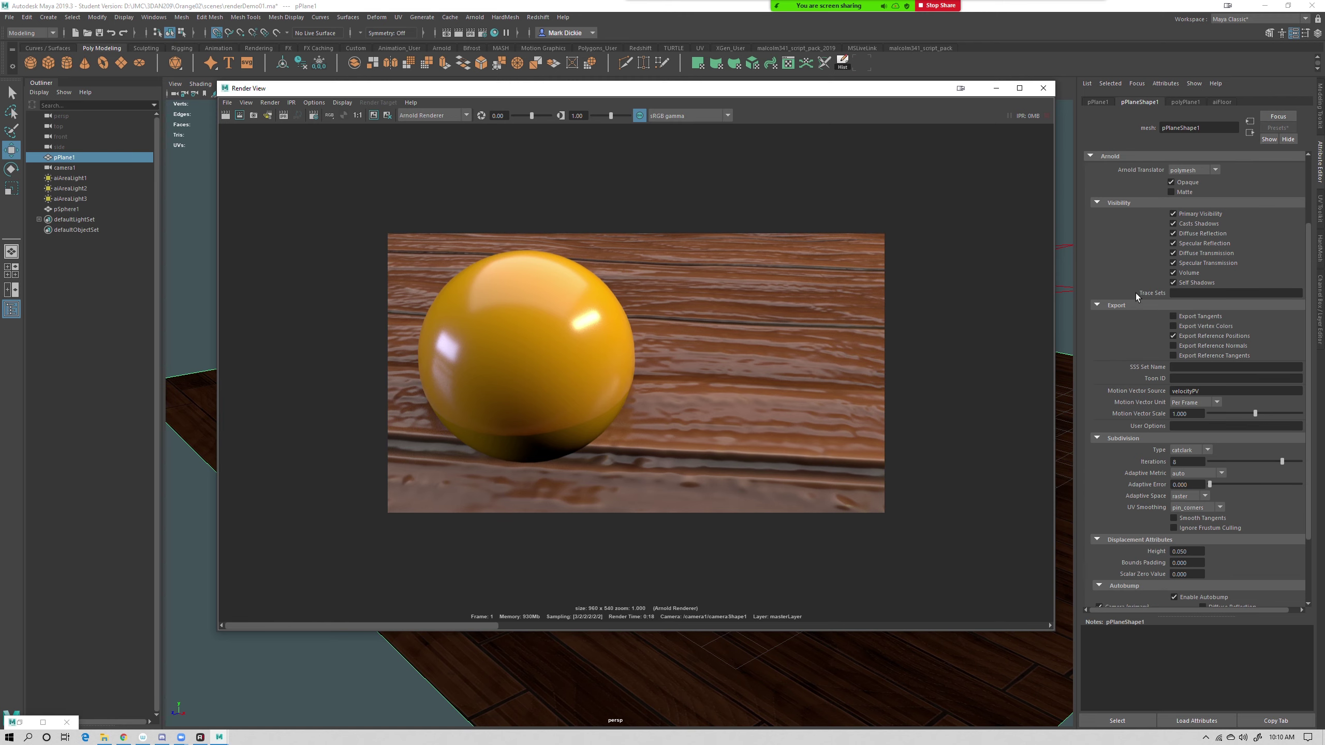
{"action": "left_click_drag", "start_coordinate": [1189, 464], "coordinate": [1179, 465]}
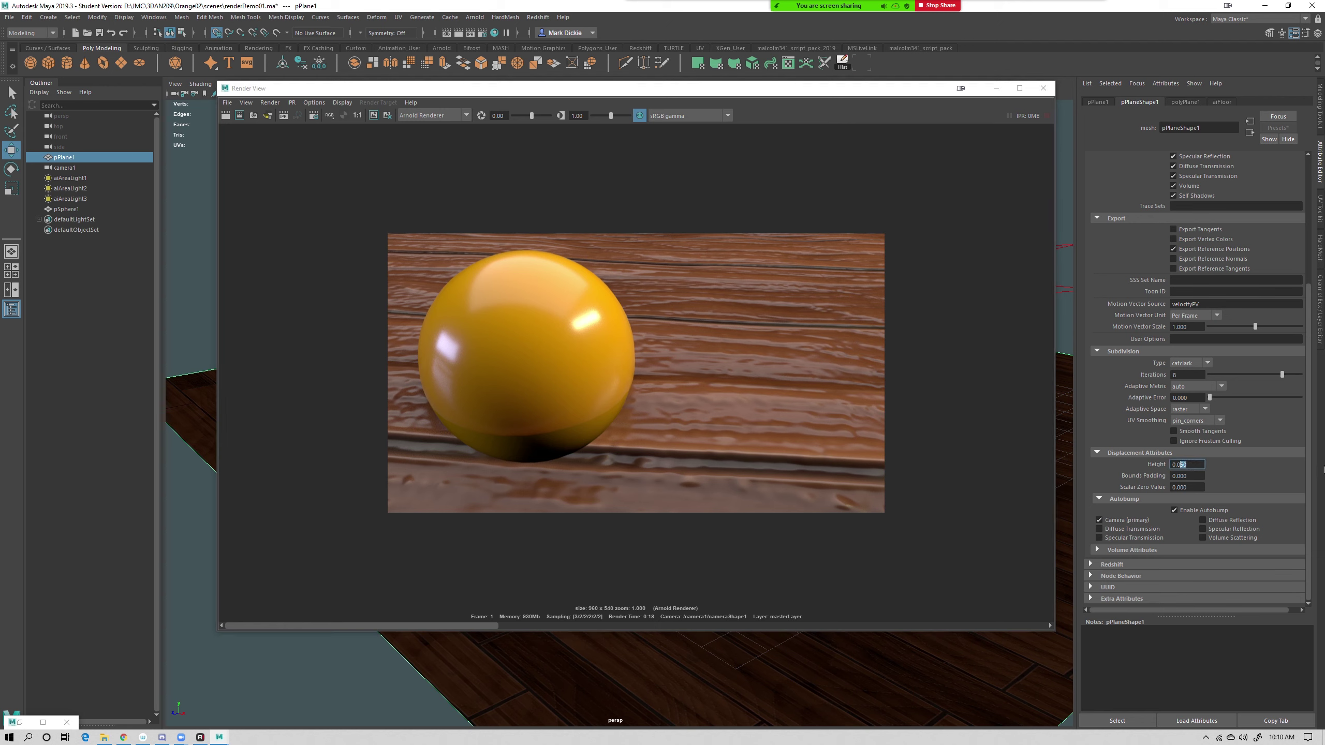
{"action": "type", "text": "10"}
{"action": "key", "text": "Return"}
Test-render a region beside the sphere, re-render the full frame, compare it with the kept render, and close the Render View
{"action": "left_click_drag", "start_coordinate": [623, 372], "coordinate": [785, 490]}
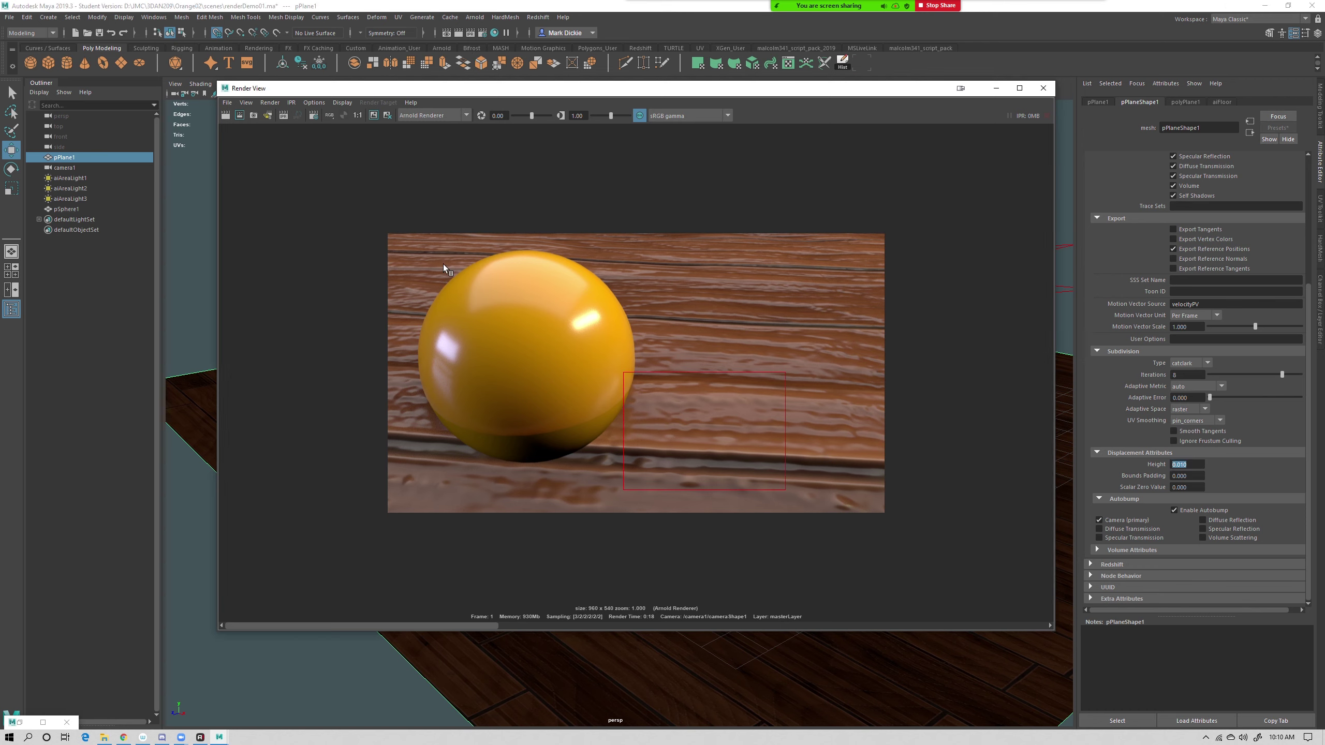
{"action": "left_click", "coordinate": [240, 115]}
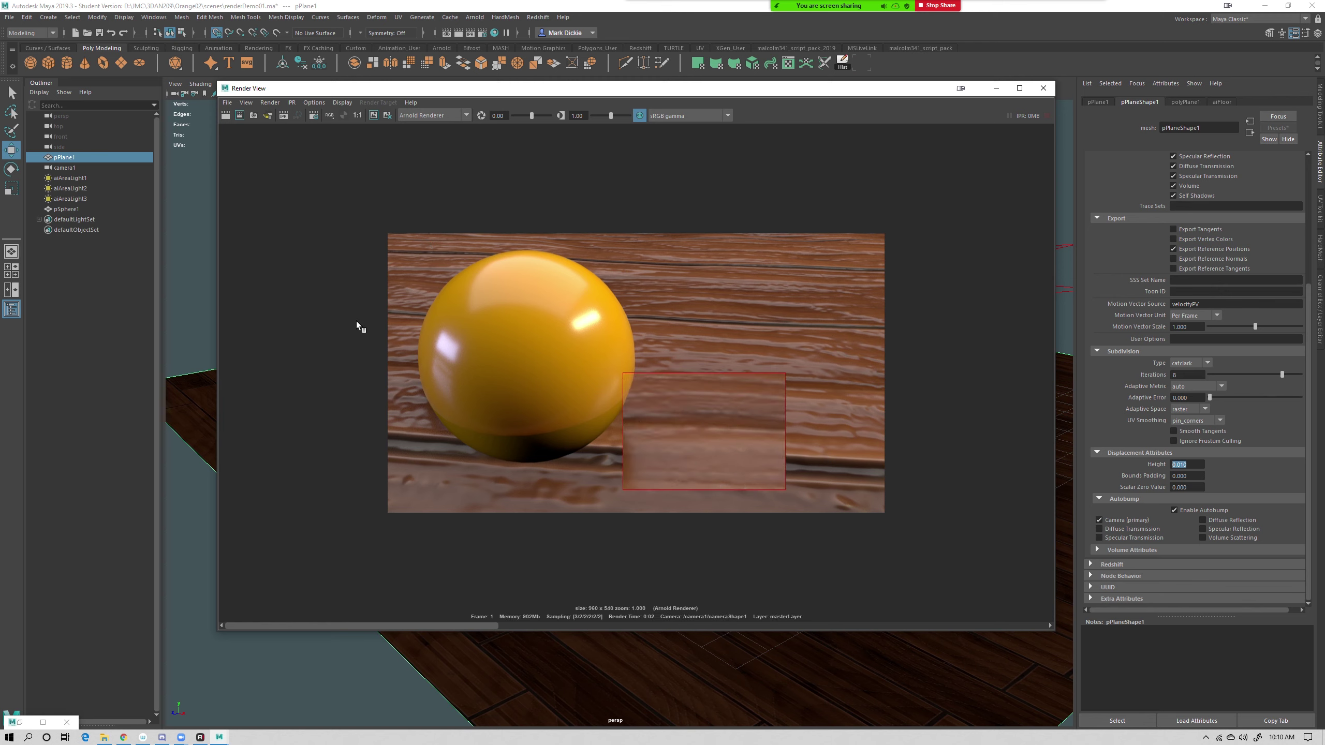
{"action": "left_click", "coordinate": [227, 115]}
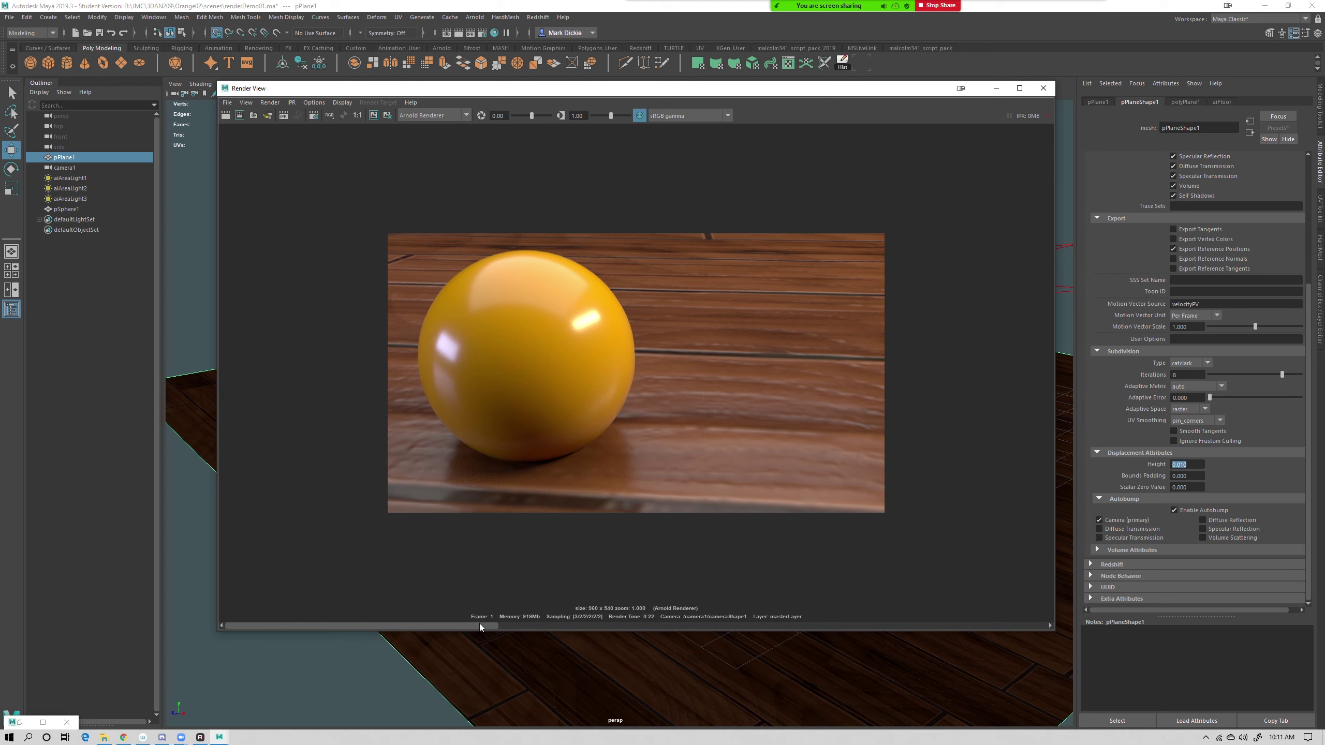
{"action": "left_click_drag", "start_coordinate": [479, 624], "coordinate": [1027, 625]}
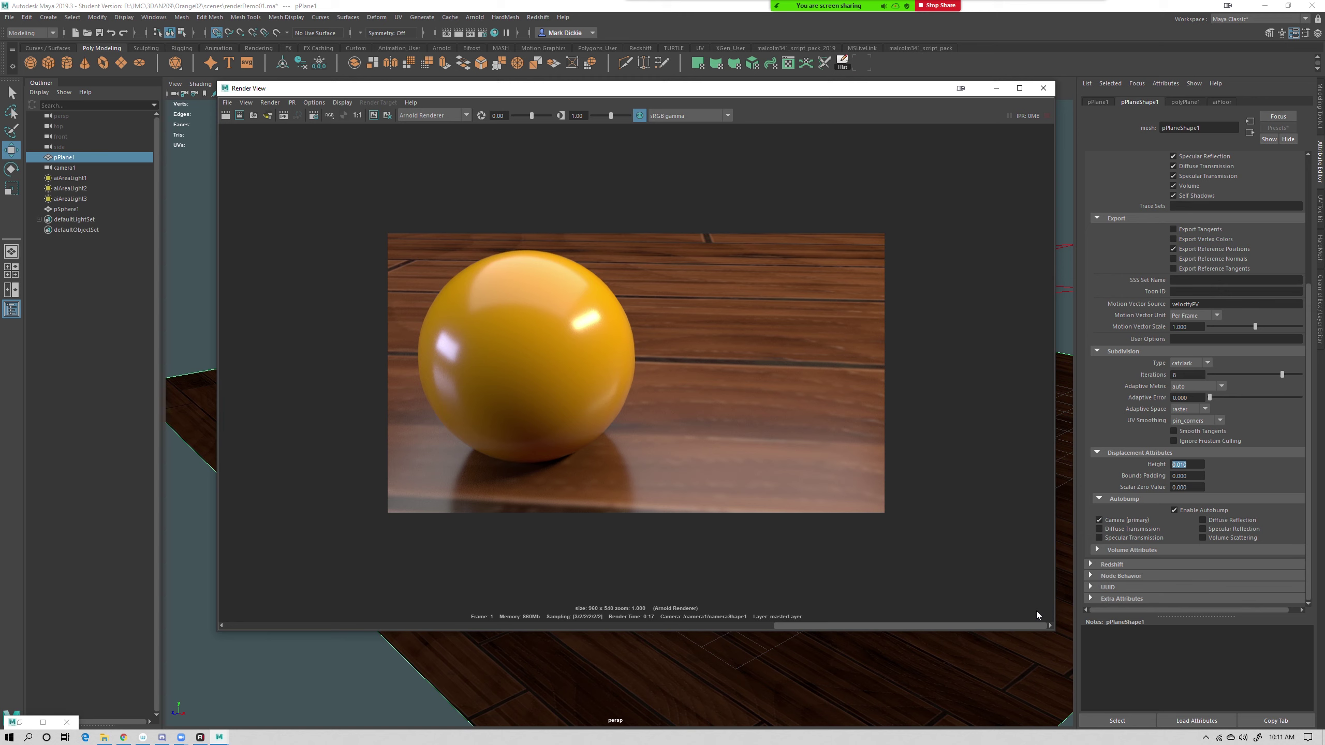
{"action": "left_click_drag", "start_coordinate": [1036, 624], "coordinate": [554, 634]}
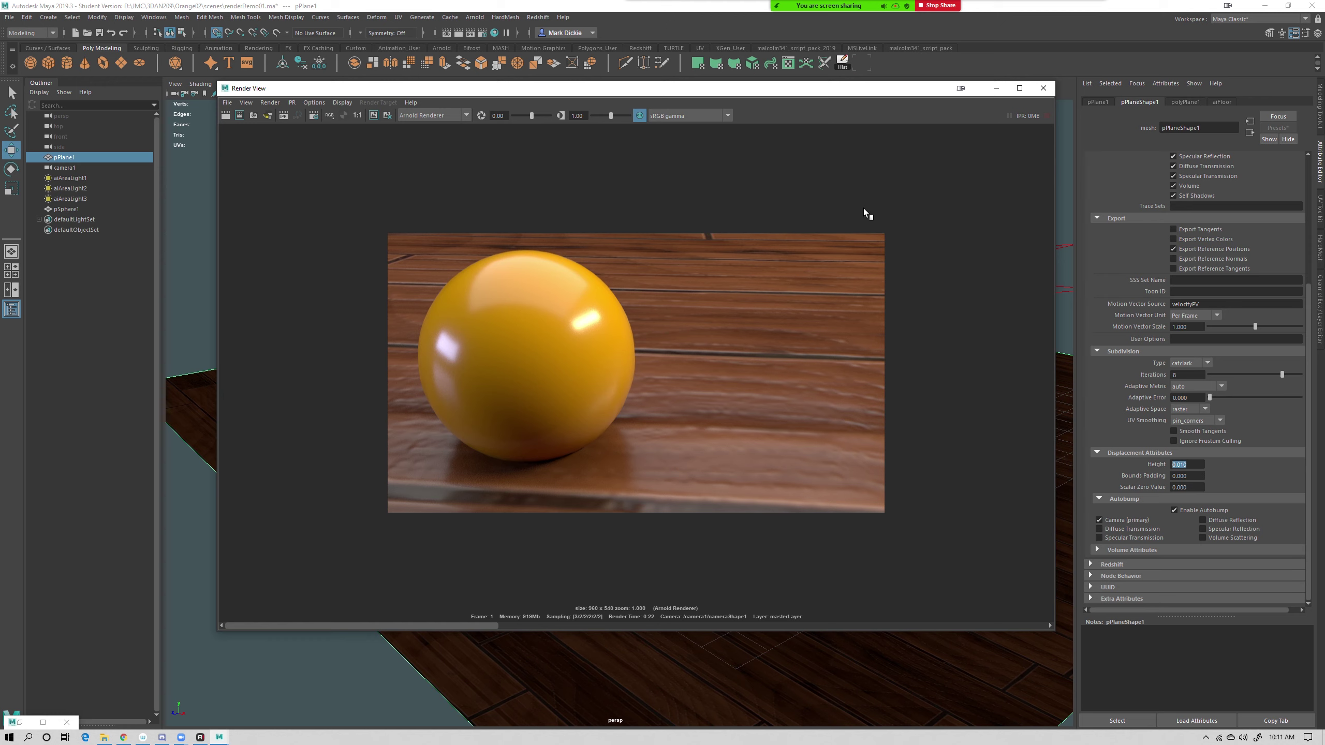
{"action": "left_click", "coordinate": [1044, 89]}
Save the scene as a new Maya ASCII file named renderDemo02
{"action": "left_click", "coordinate": [10, 17]}
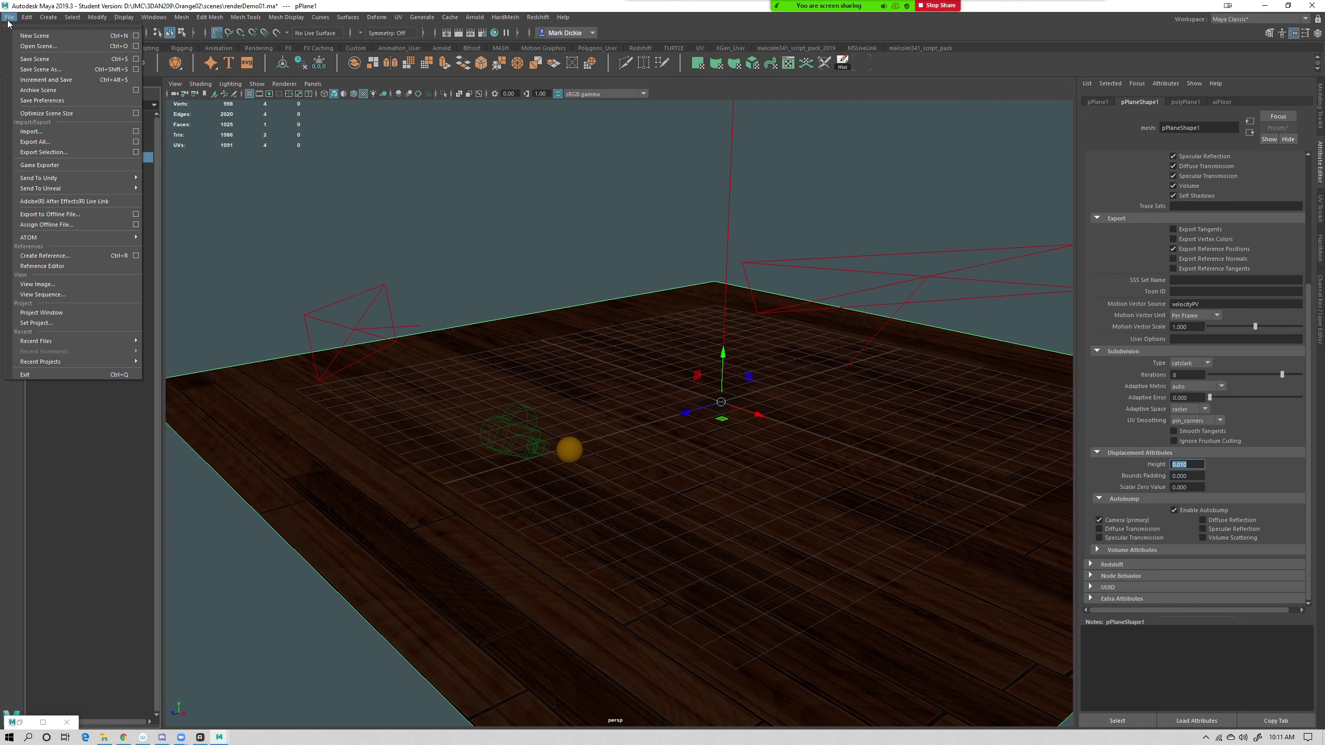
{"action": "left_click", "coordinate": [42, 69]}
{"action": "left_click_drag", "start_coordinate": [326, 437], "coordinate": [307, 437]}
{"action": "type", "text": "2"}
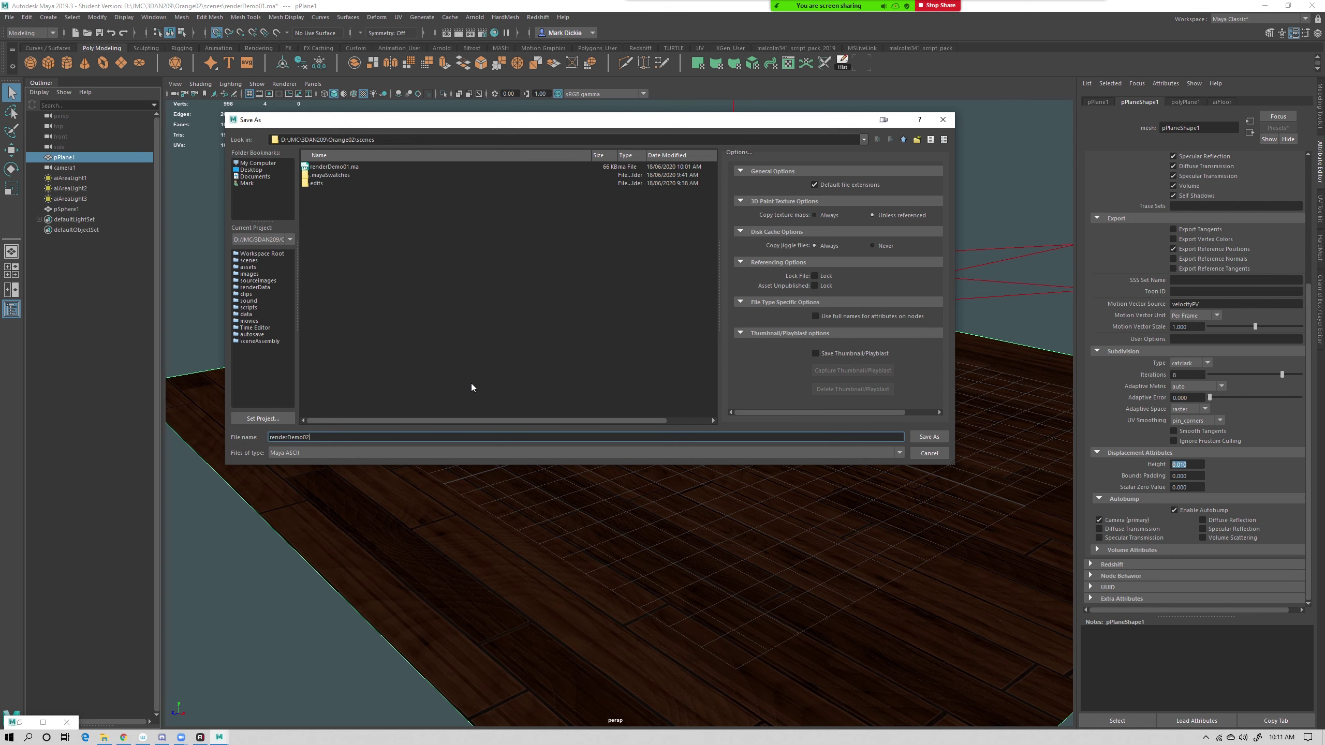
{"action": "left_click", "coordinate": [928, 437]}
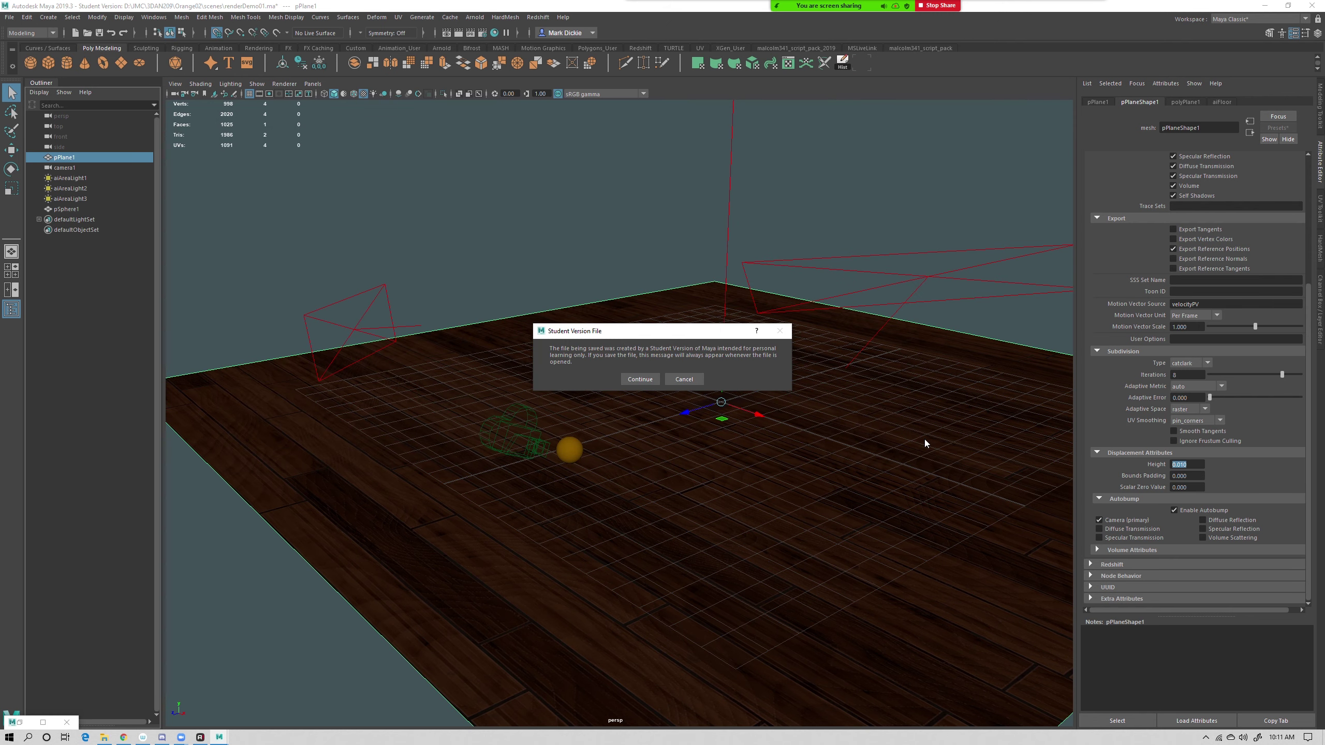
{"action": "left_click", "coordinate": [639, 379]}
Select the sphere and graph the network of its aiOrange material in Hypershade
{"action": "key", "text": "w"}
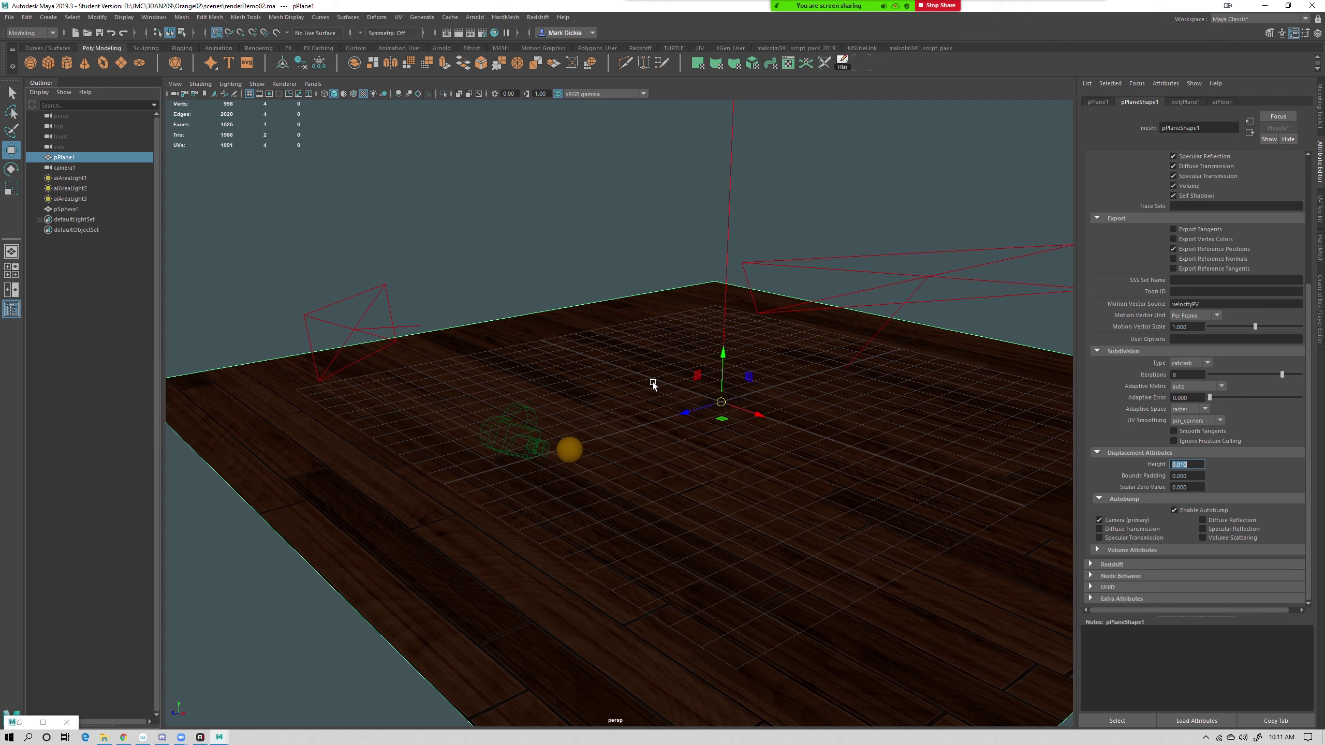
{"action": "left_click", "coordinate": [571, 446]}
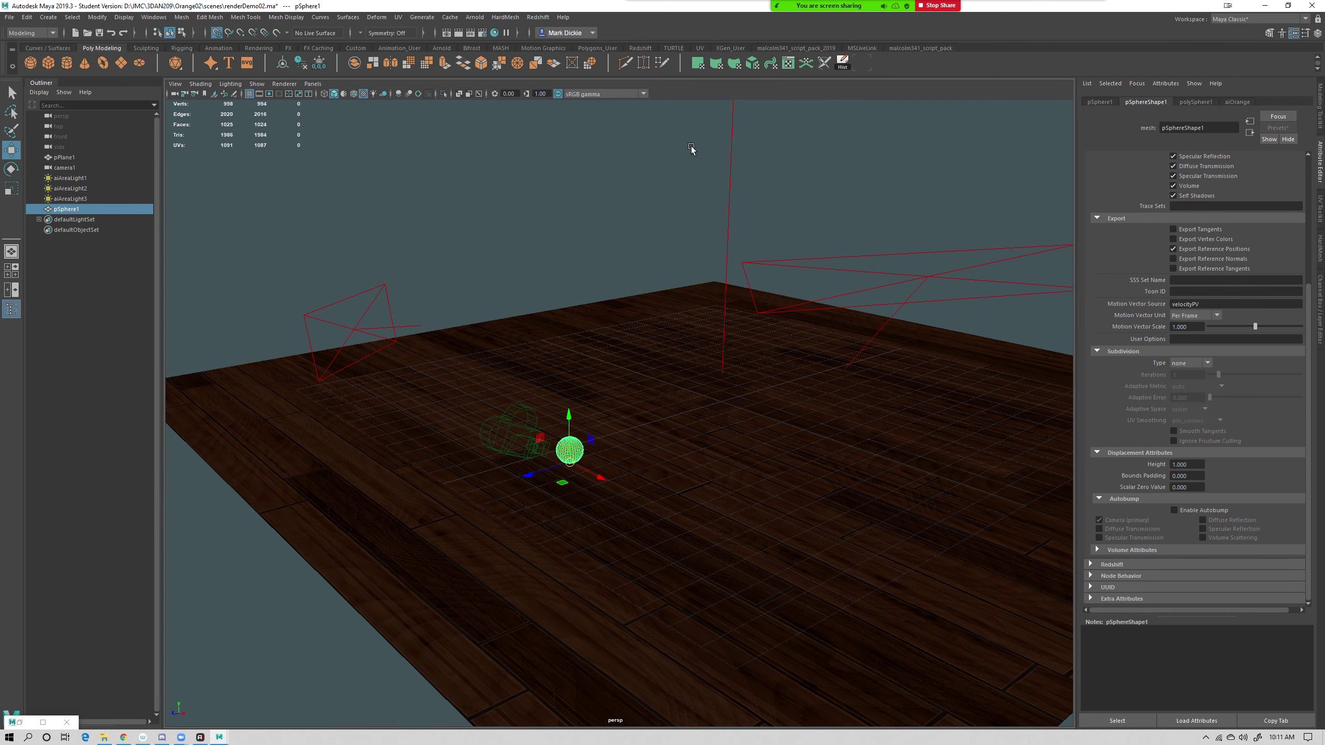
{"action": "left_click", "coordinate": [20, 723]}
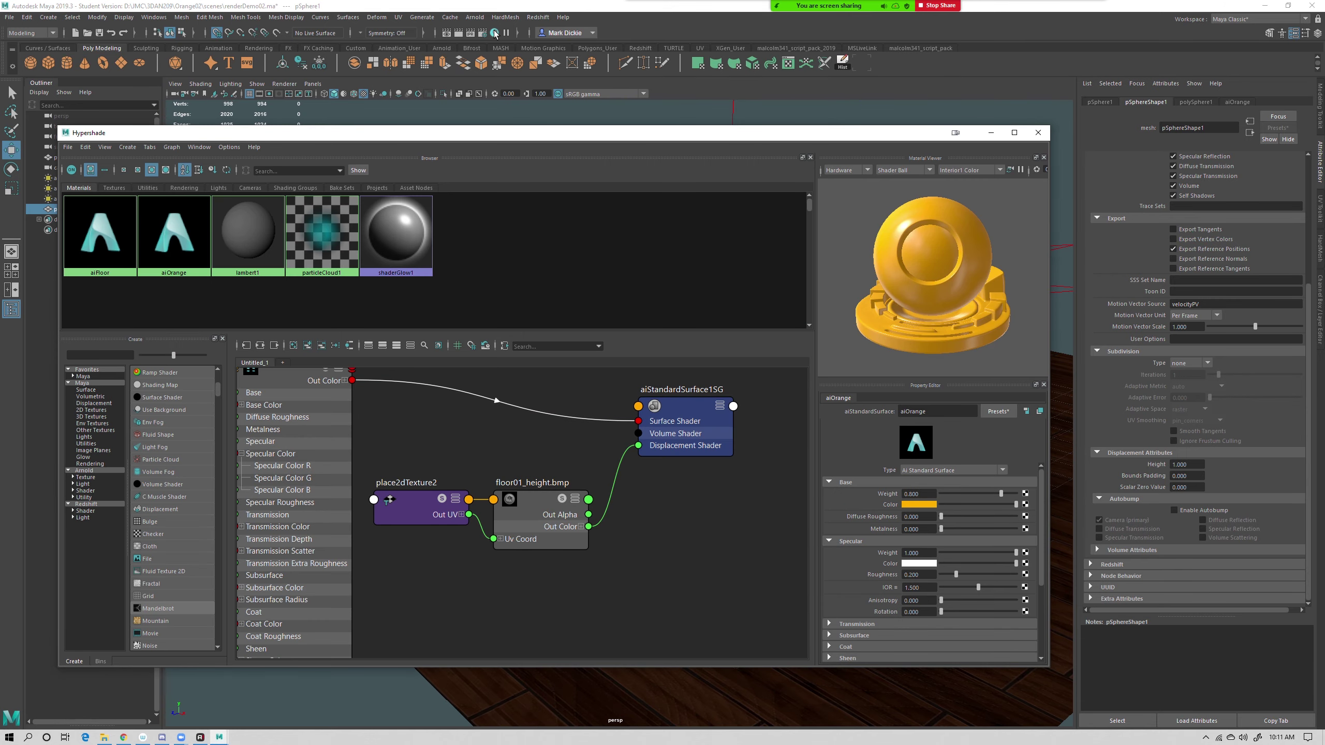
{"action": "left_click_drag", "start_coordinate": [483, 135], "coordinate": [509, 128]}
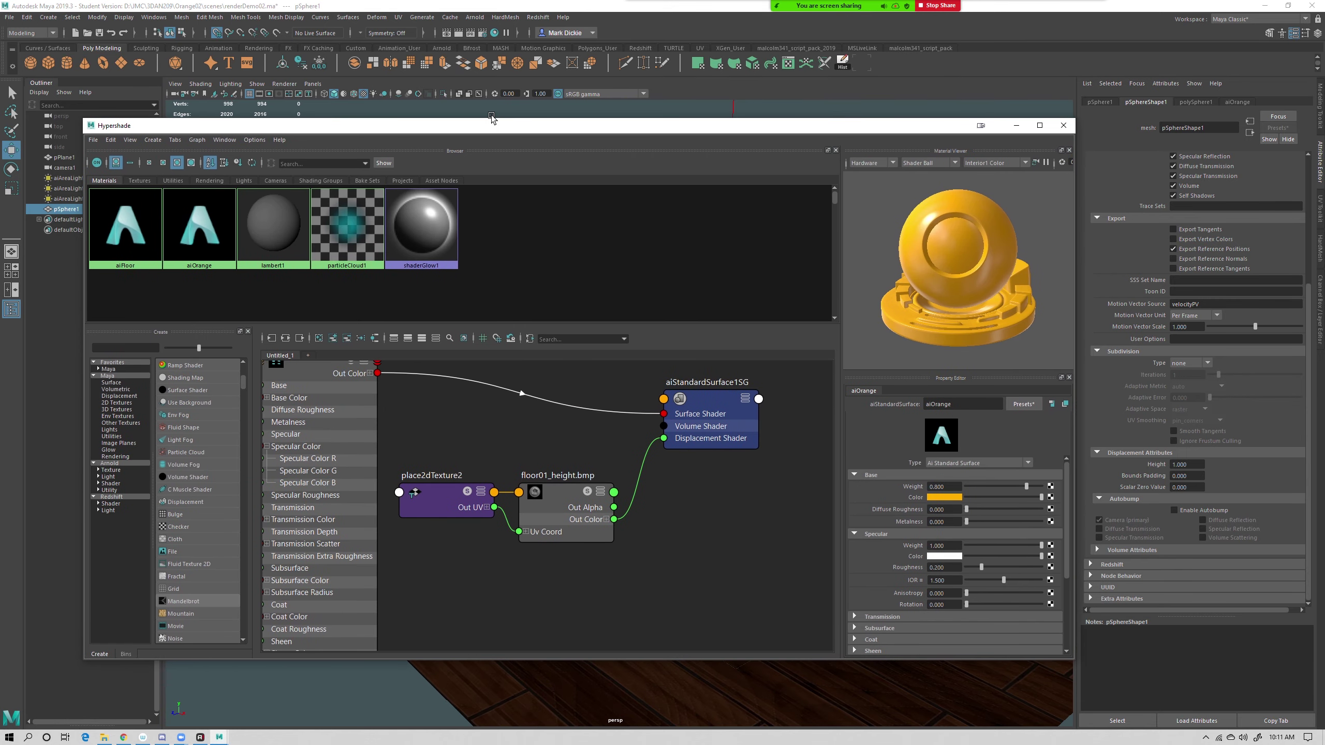
{"action": "right_click_drag", "start_coordinate": [204, 230], "coordinate": [204, 258]}
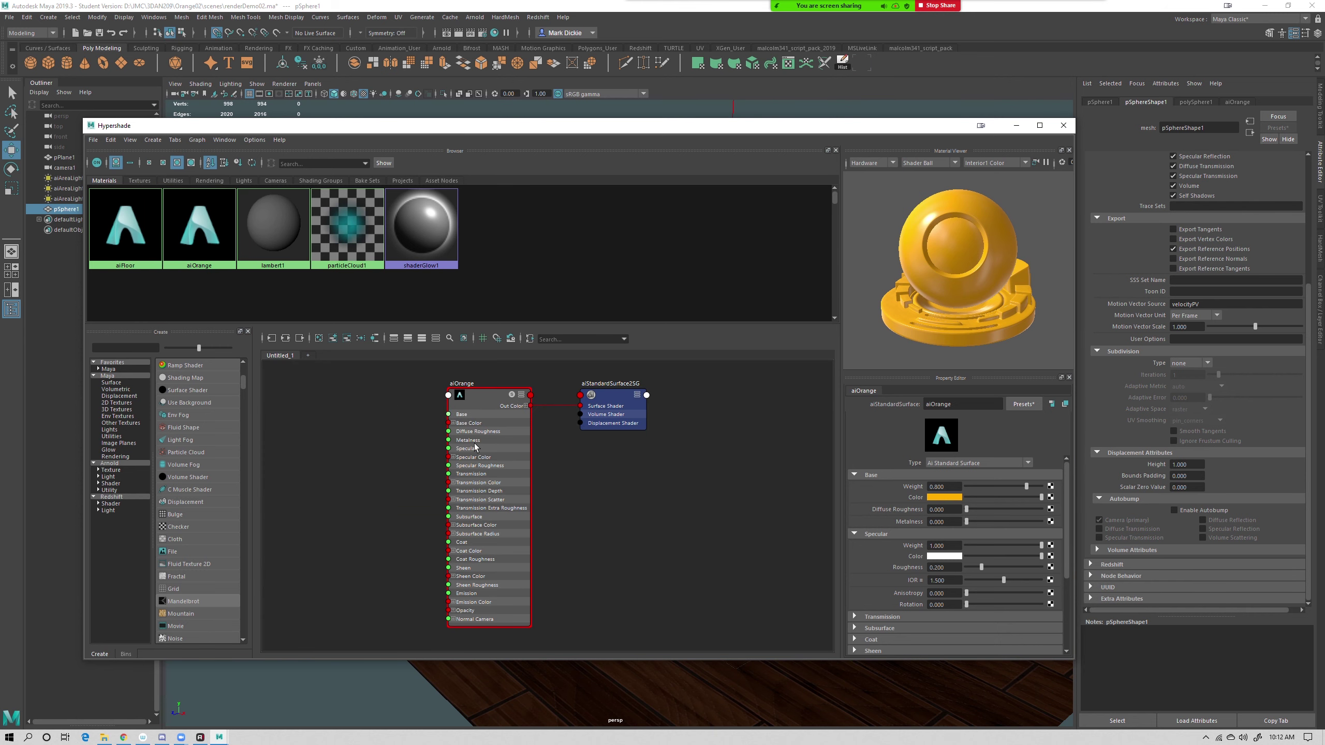
{"action": "left_click", "coordinate": [484, 401]}
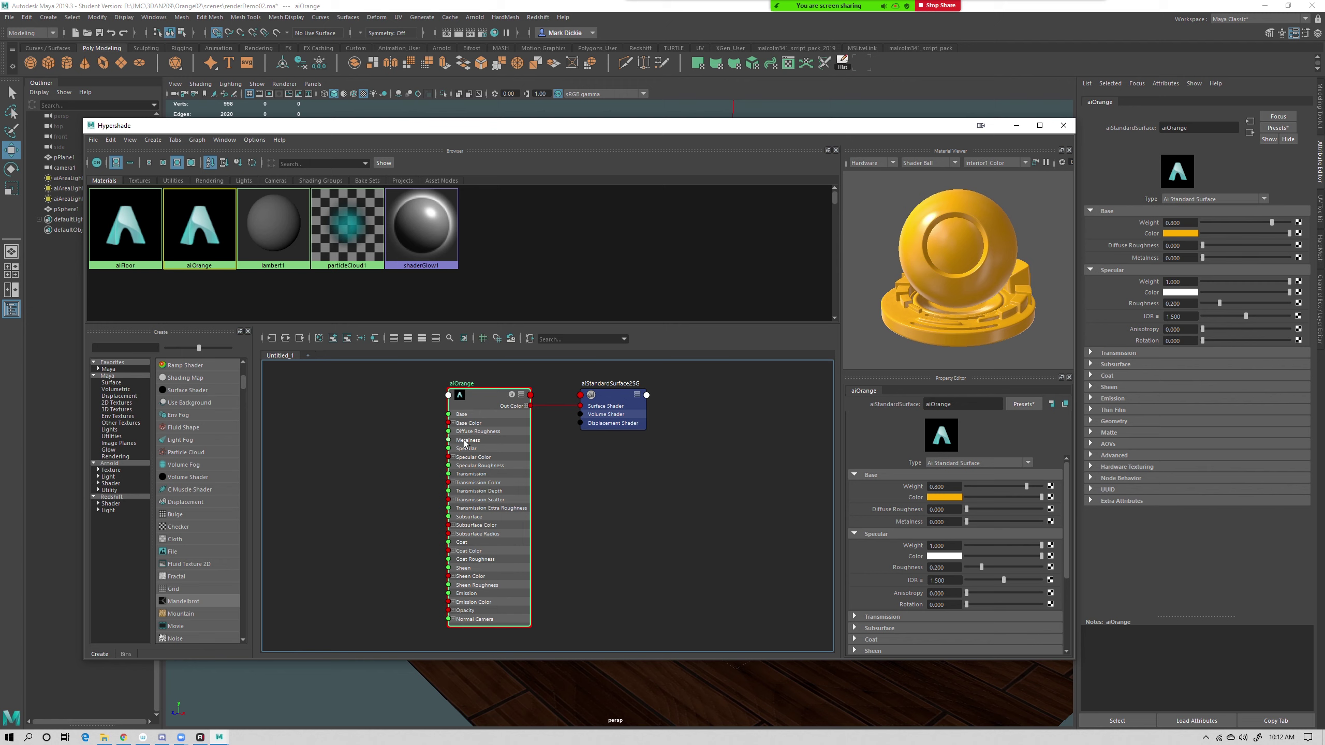
Import the orange01_diffuseOriginal, orange01_height and orange01_metallic images from the sourceimages folder into the Hypershade graph
{"action": "left_click", "coordinate": [104, 737]}
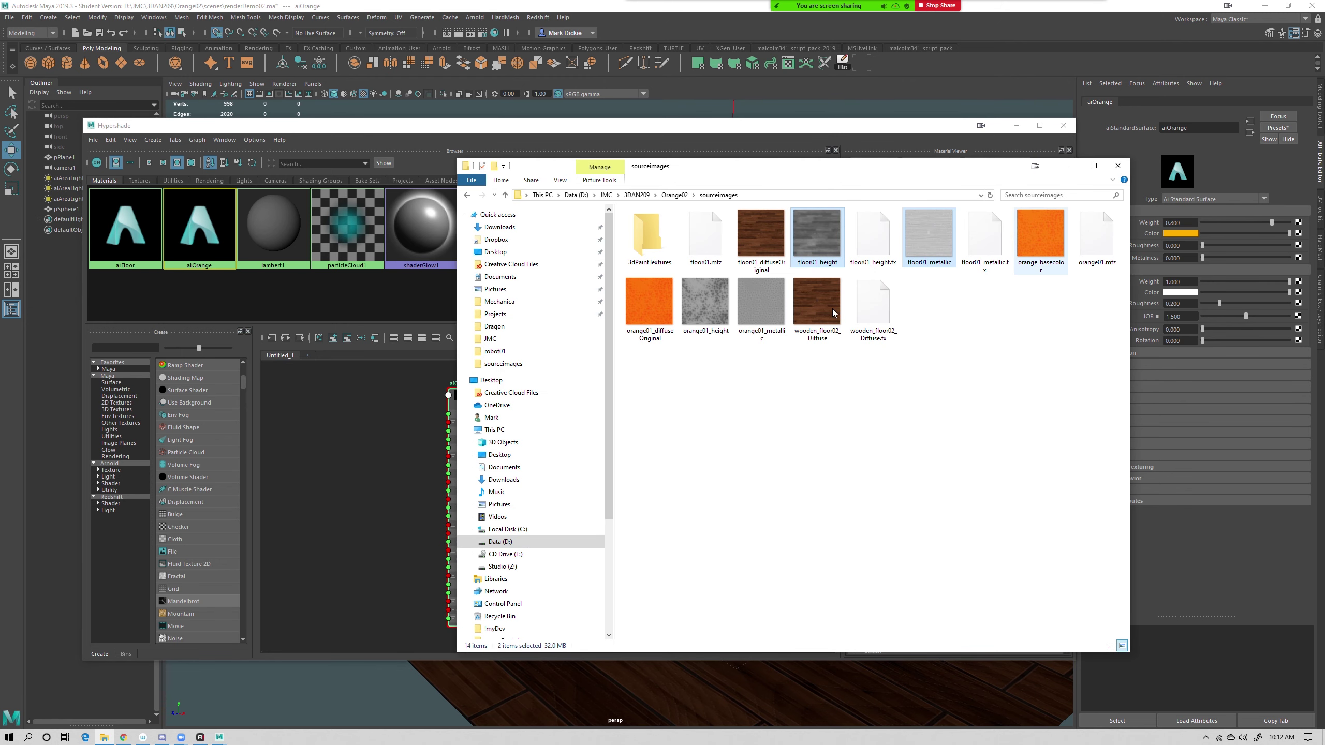
{"action": "left_click_drag", "start_coordinate": [632, 372], "coordinate": [767, 298]}
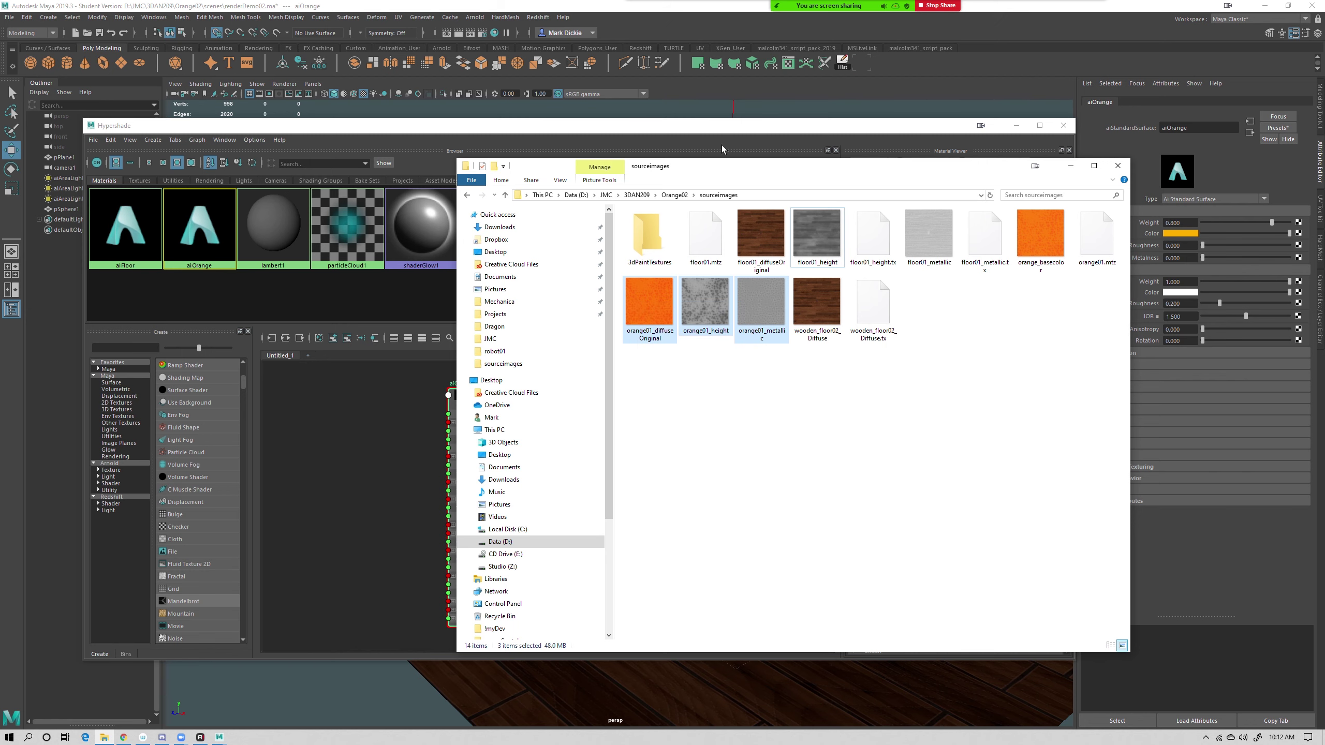
{"action": "left_click_drag", "start_coordinate": [660, 310], "coordinate": [352, 482]}
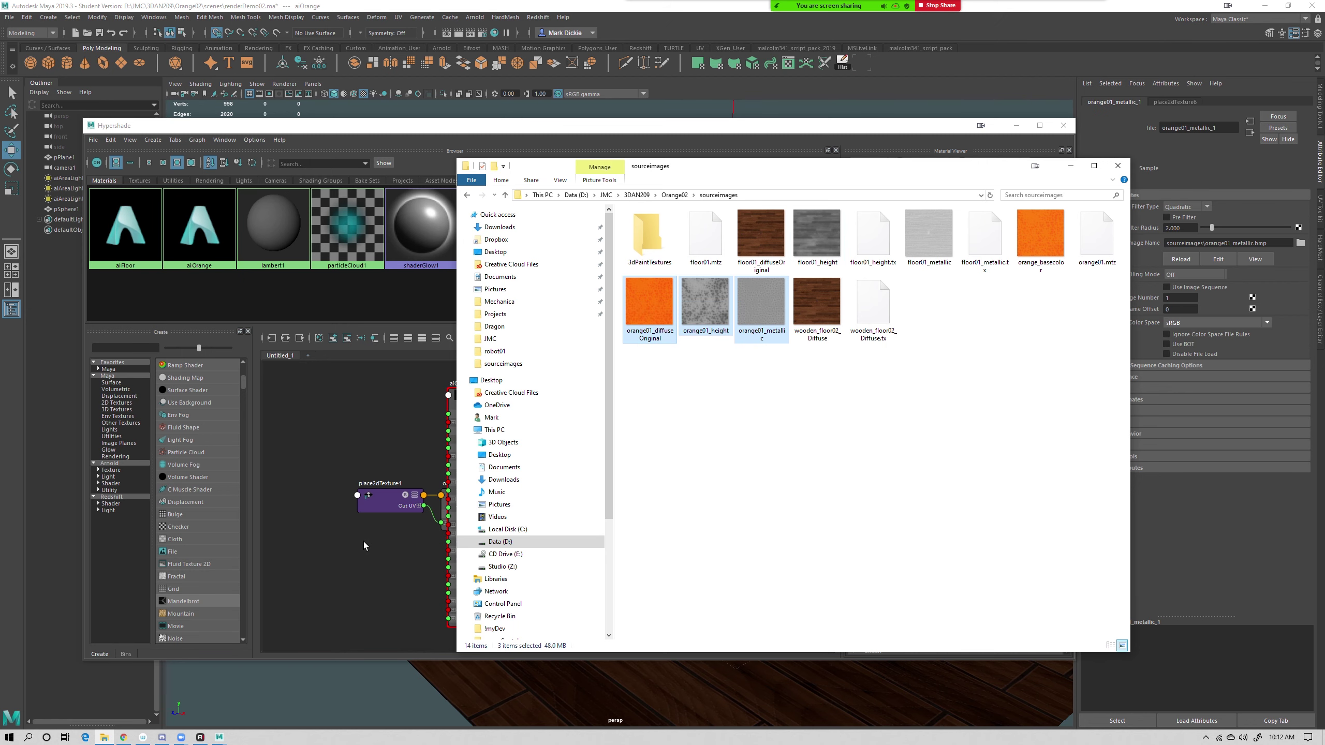
{"action": "left_click", "coordinate": [345, 572]}
{"action": "scroll", "coordinate": [673, 527], "scroll_direction": "down", "scroll_amount": 4}
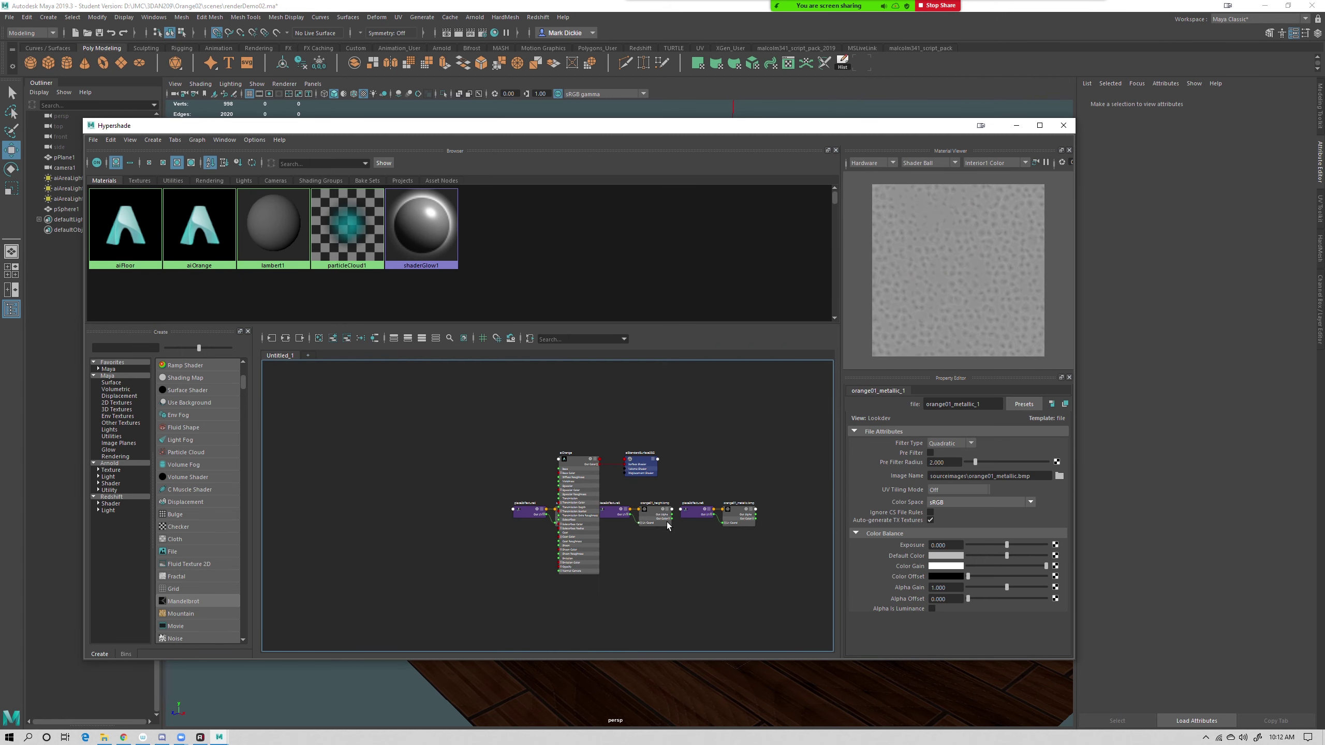
{"action": "scroll", "coordinate": [770, 551], "scroll_direction": "up", "scroll_amount": 4}
{"action": "scroll", "coordinate": [578, 500], "scroll_direction": "down", "scroll_amount": 2}
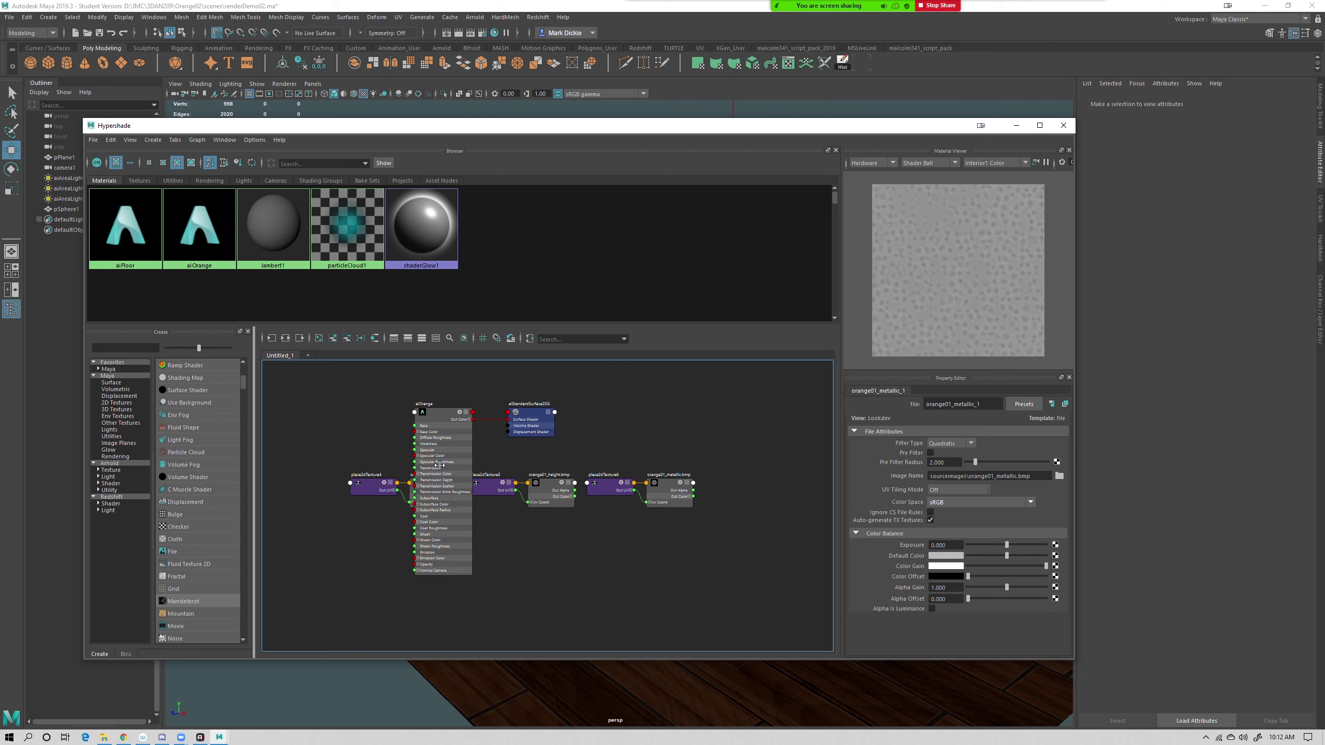
Arrange the graph with the diffuse and metallic textures before aiOrange and the height texture between it and the shading group
{"action": "left_click_drag", "start_coordinate": [710, 535], "coordinate": [331, 431]}
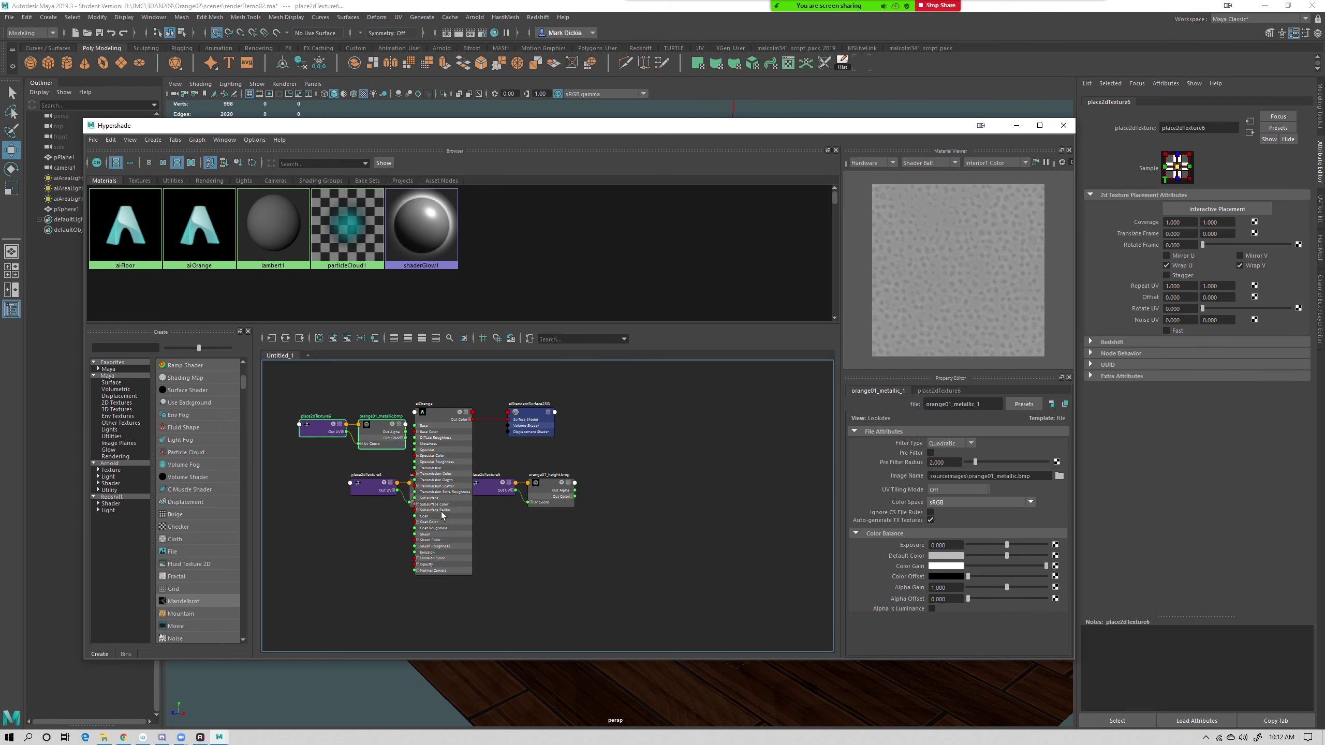
{"action": "left_click_drag", "start_coordinate": [580, 545], "coordinate": [575, 492]}
{"action": "left_click_drag", "start_coordinate": [531, 418], "coordinate": [649, 432]}
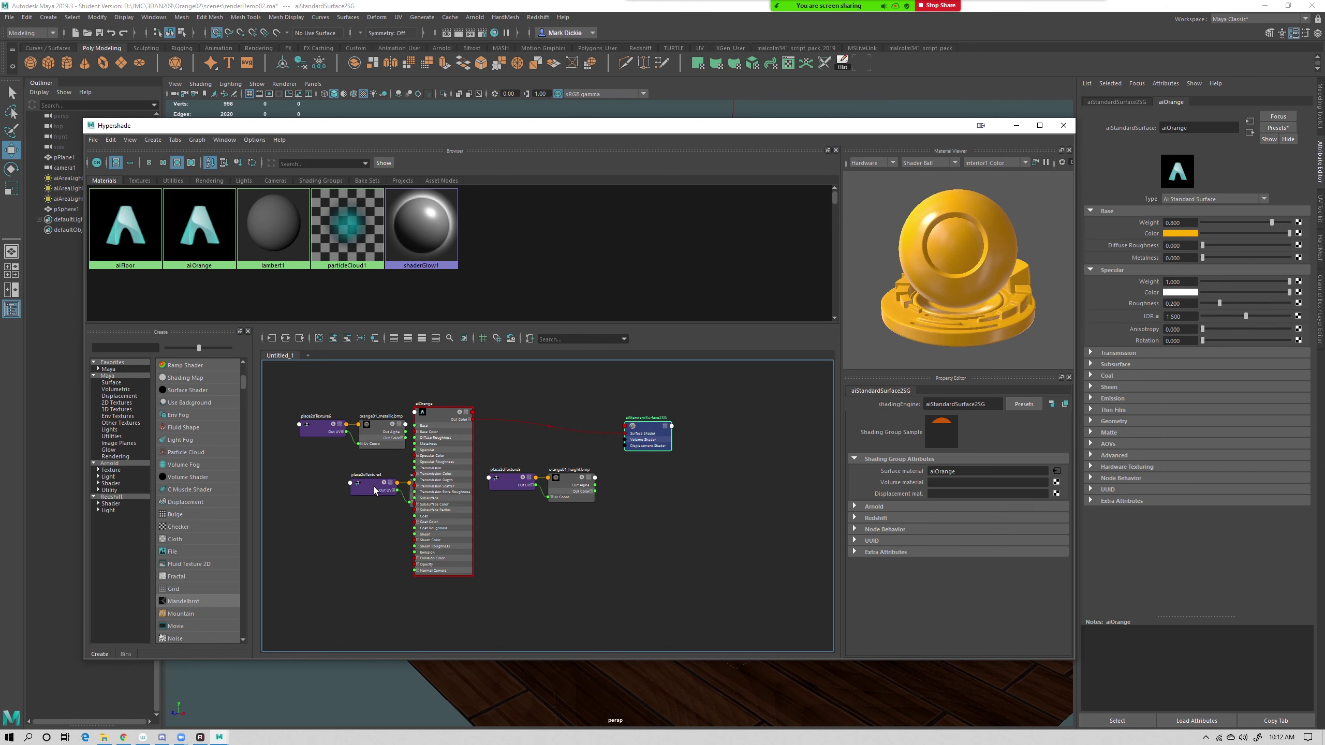
{"action": "left_click_drag", "start_coordinate": [350, 513], "coordinate": [401, 499]}
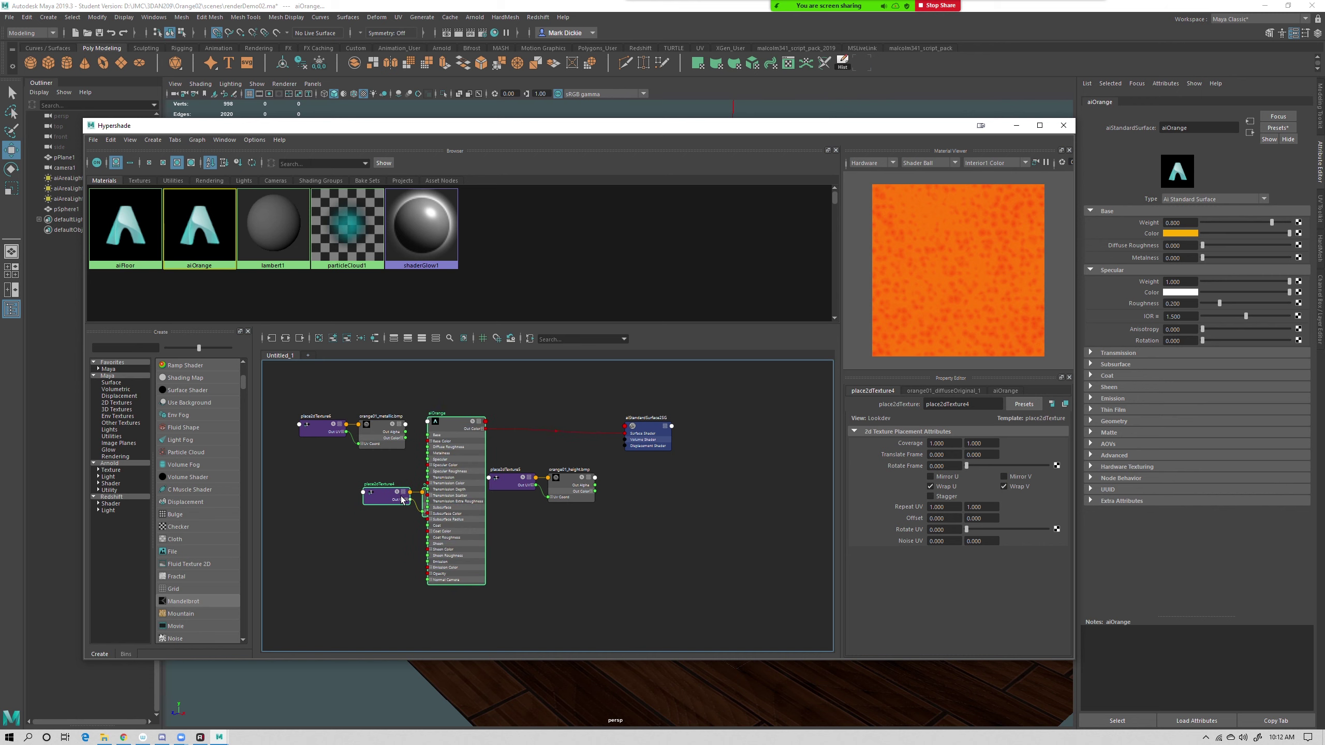
{"action": "left_click", "coordinate": [475, 561], "text": "shift"}
{"action": "left_click_drag", "start_coordinate": [376, 500], "coordinate": [310, 388]}
{"action": "left_click_drag", "start_coordinate": [285, 490], "coordinate": [371, 491]}
{"action": "scroll", "coordinate": [414, 418], "scroll_direction": "up", "scroll_amount": 1}
{"action": "middle_click_drag", "start_coordinate": [557, 586], "coordinate": [673, 566], "text": "alt"}
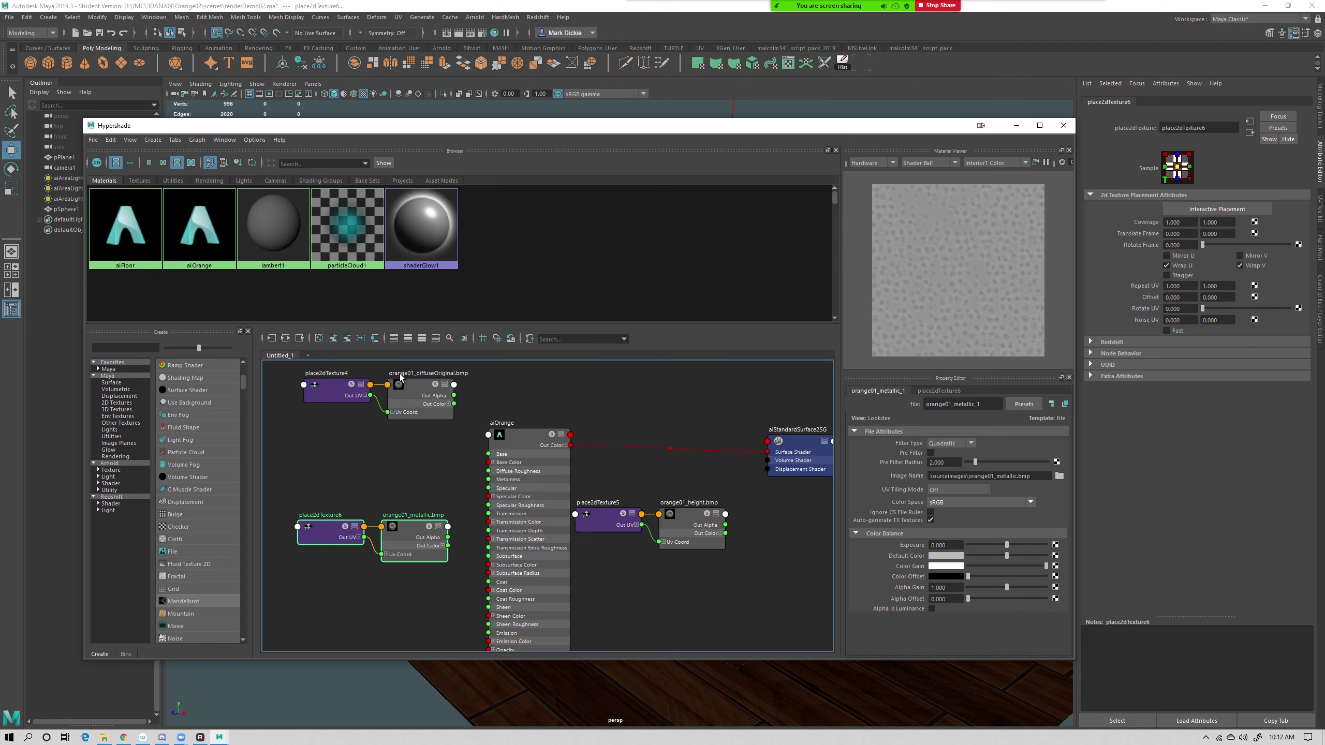
Connect the Out Color of the diffuse texture to Base Color, metallic to Specular Color, and height to the shading group's Displacement Shader
{"action": "left_click_drag", "start_coordinate": [454, 408], "coordinate": [489, 462]}
{"action": "left_click_drag", "start_coordinate": [449, 546], "coordinate": [488, 497]}
{"action": "left_click_drag", "start_coordinate": [724, 533], "coordinate": [767, 469]}
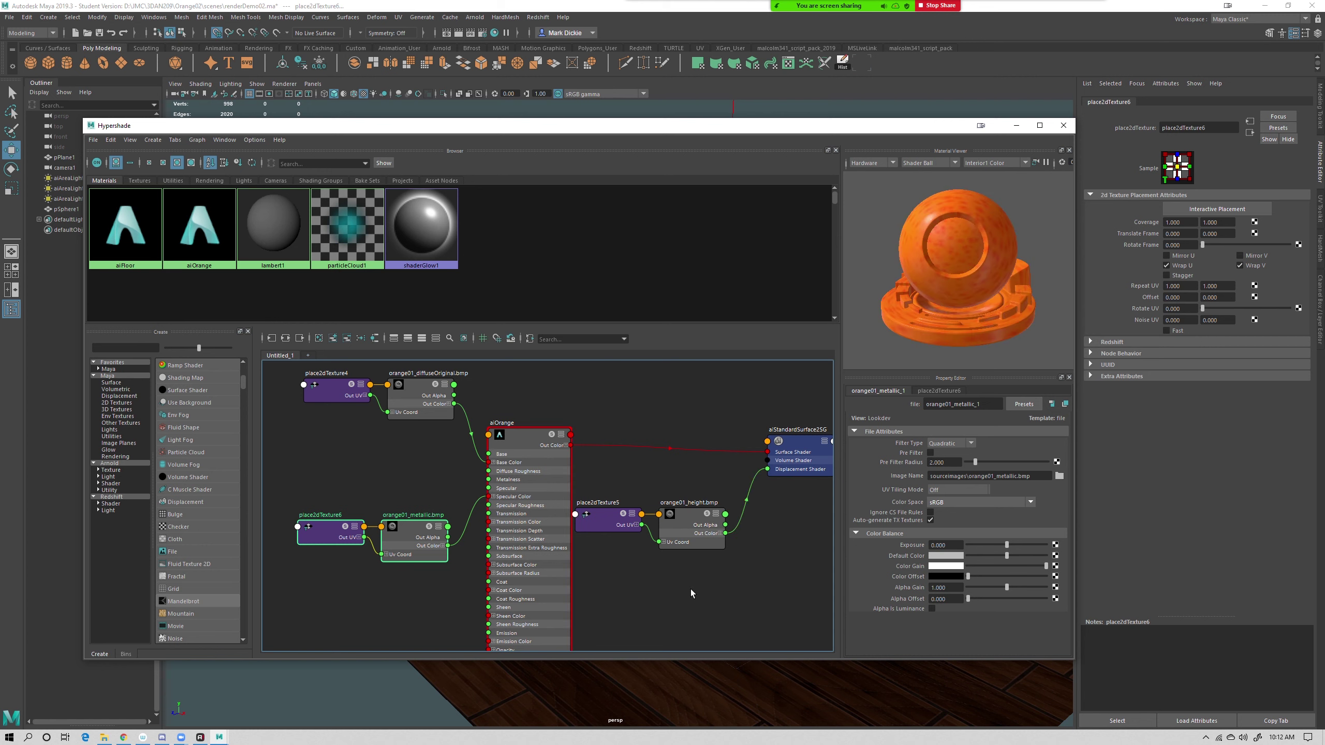
{"action": "middle_click_drag", "start_coordinate": [690, 575], "coordinate": [721, 546], "text": "alt"}
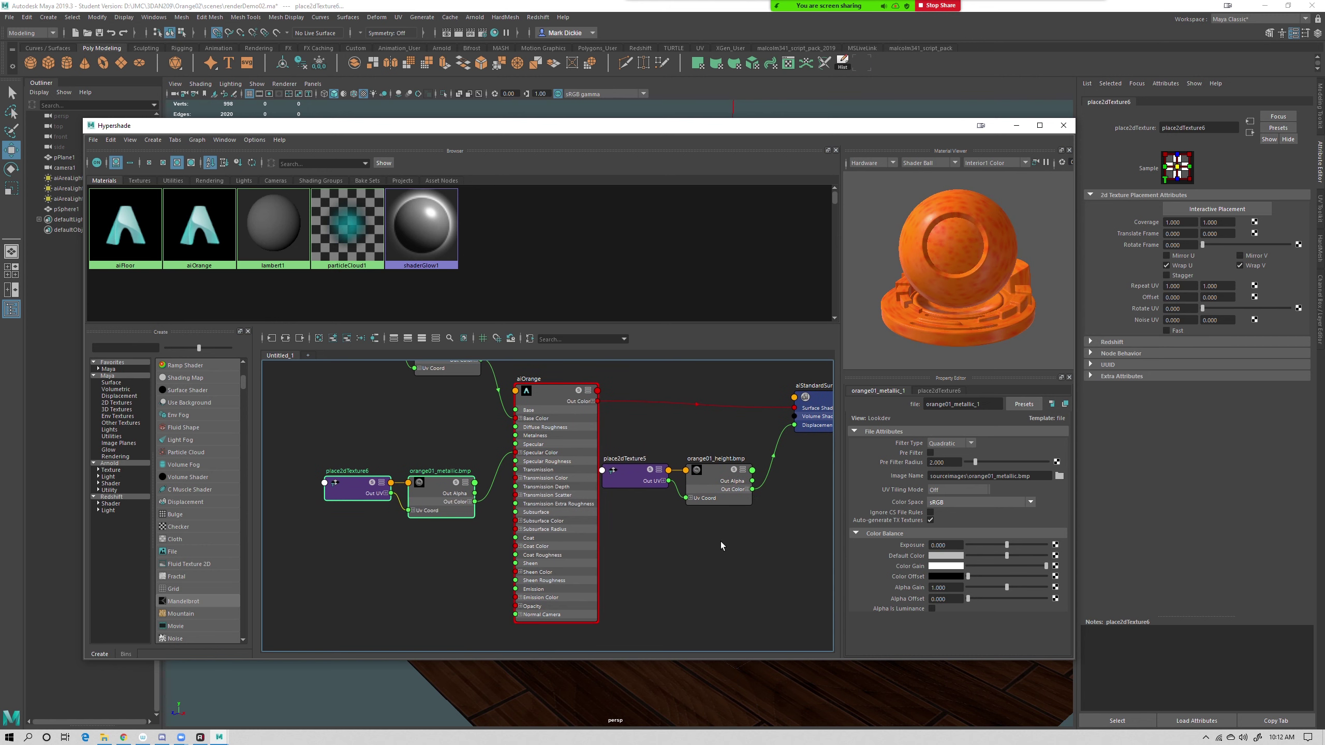
Set the orange metallic and height textures to the Raw color space, enable Alpha is Luminance on the height texture, and minimize Hypershade
{"action": "left_click", "coordinate": [426, 488]}
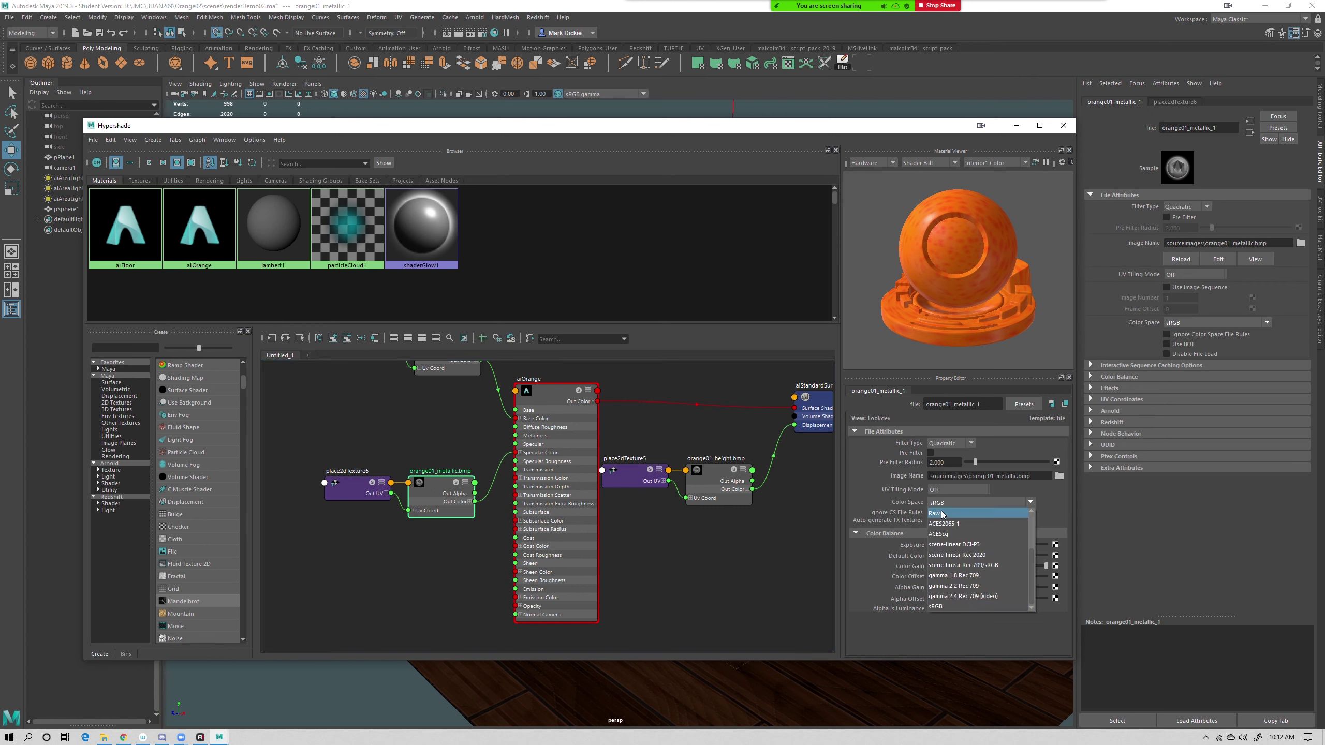
{"action": "left_click", "coordinate": [944, 514]}
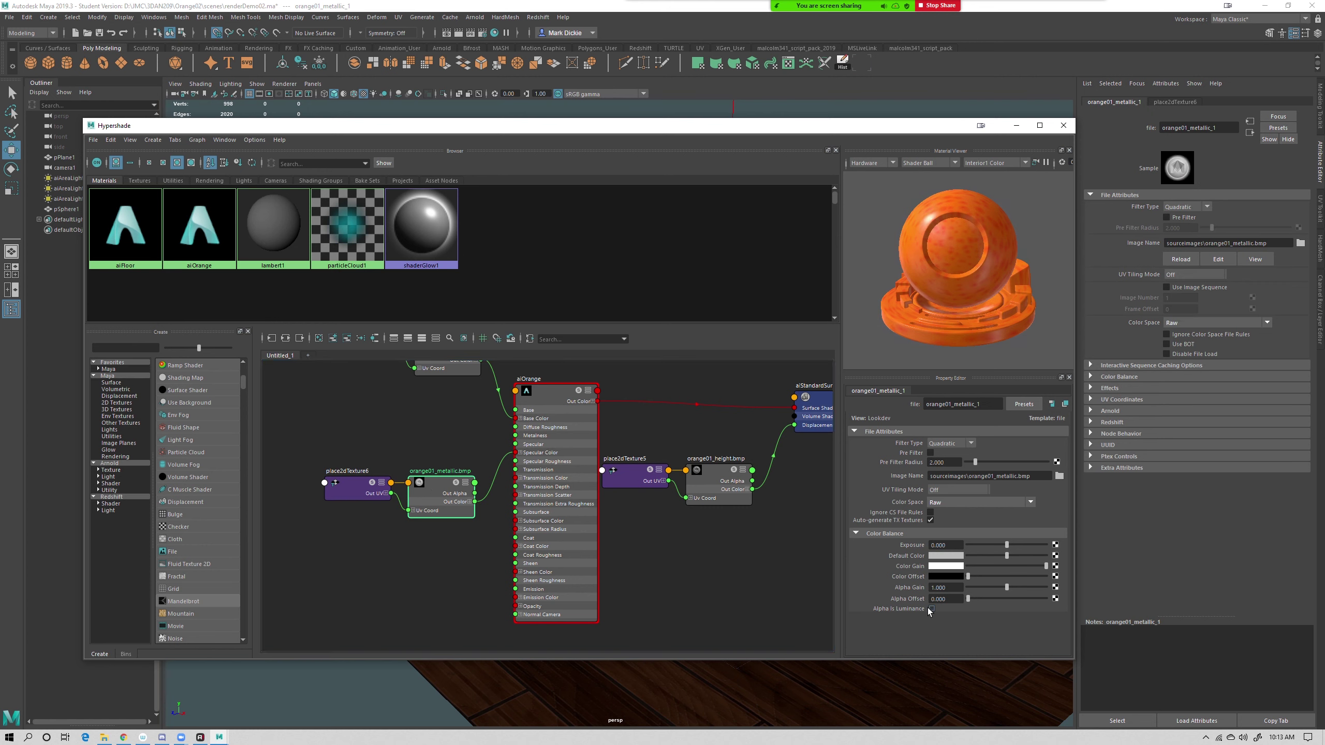
{"action": "left_click", "coordinate": [712, 483]}
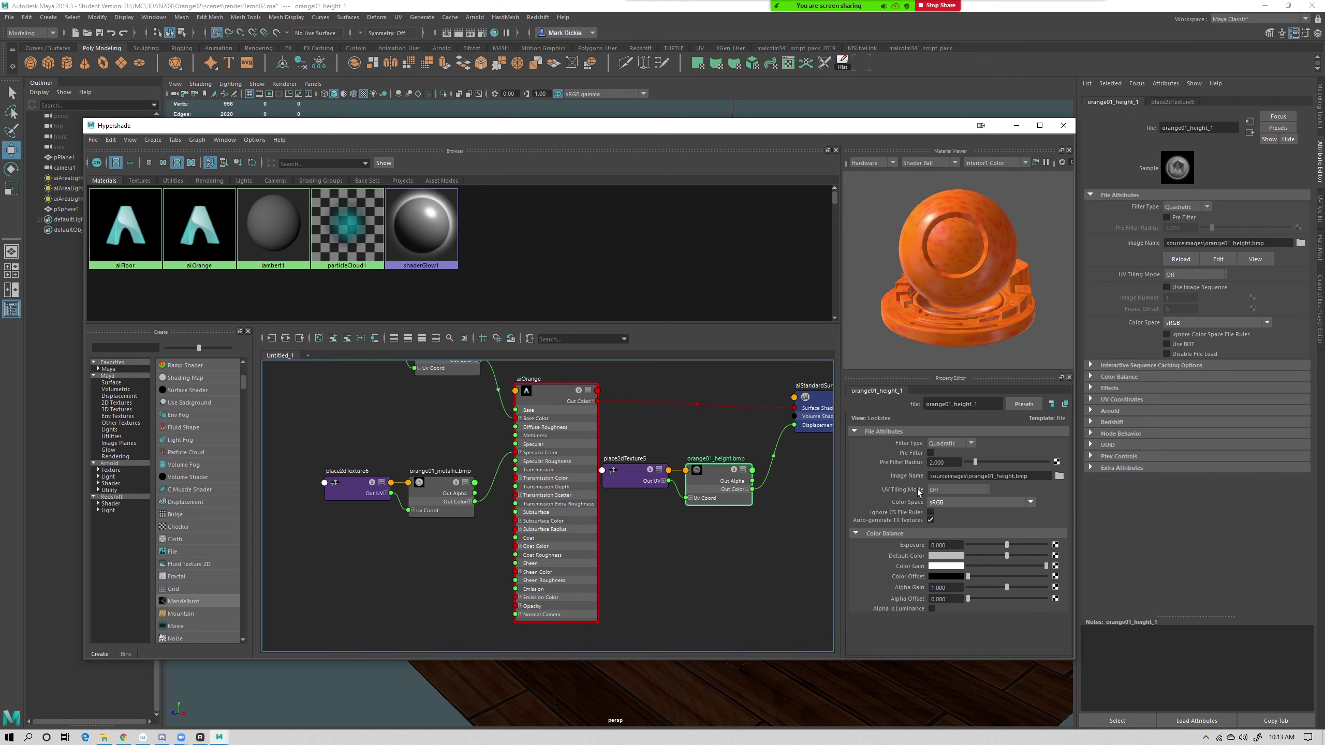
{"action": "left_click", "coordinate": [949, 505]}
{"action": "left_click", "coordinate": [947, 516]}
{"action": "left_click", "coordinate": [931, 609]}
{"action": "left_click", "coordinate": [686, 564]}
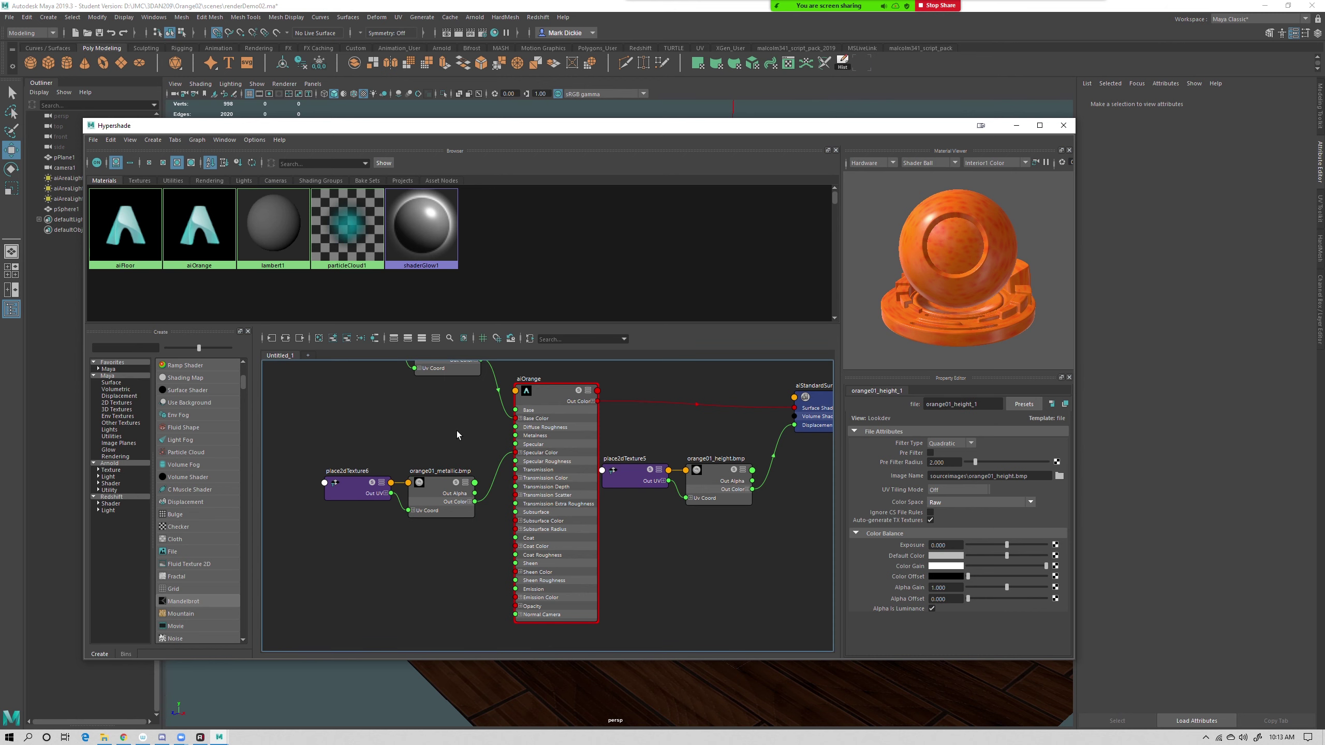
{"action": "scroll", "coordinate": [742, 600], "scroll_direction": "down", "scroll_amount": 2}
{"action": "scroll", "coordinate": [742, 604], "scroll_direction": "up", "scroll_amount": 2}
{"action": "middle_click_drag", "start_coordinate": [699, 614], "coordinate": [555, 641], "text": "alt"}
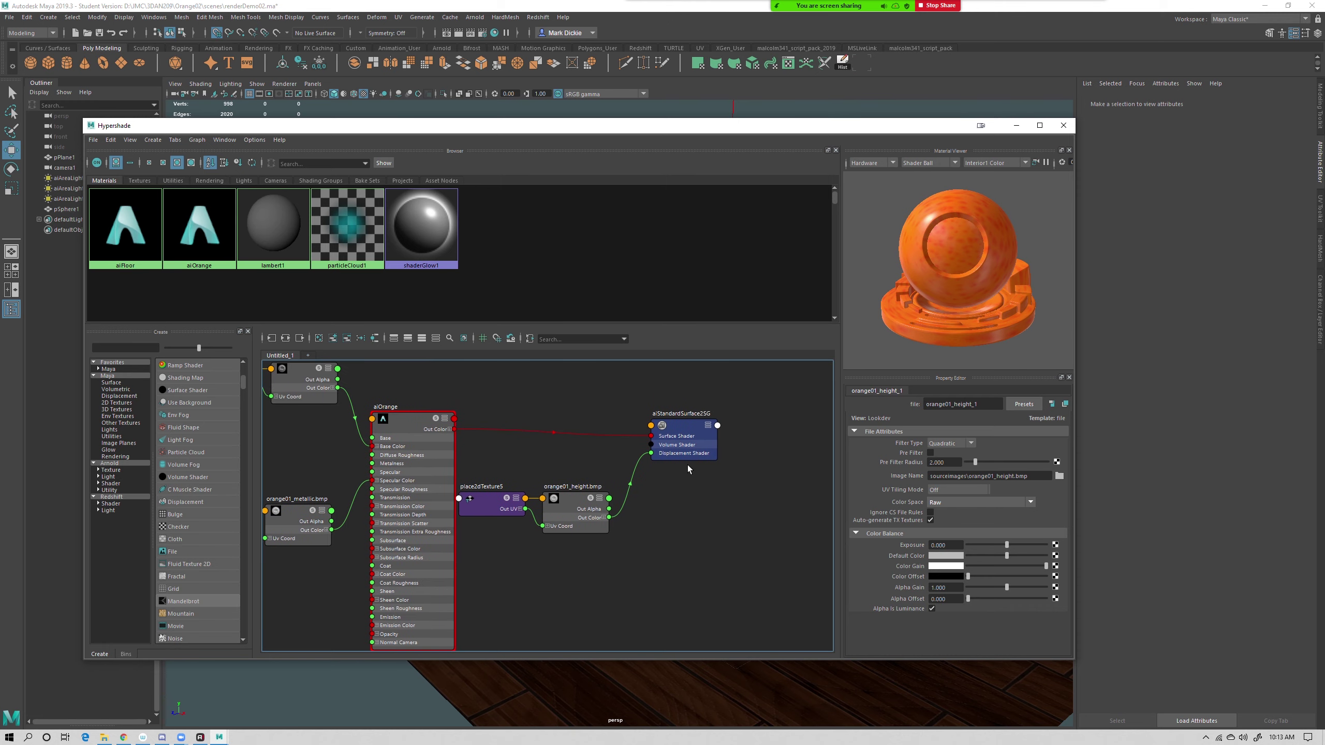
{"action": "left_click", "coordinate": [1016, 125]}
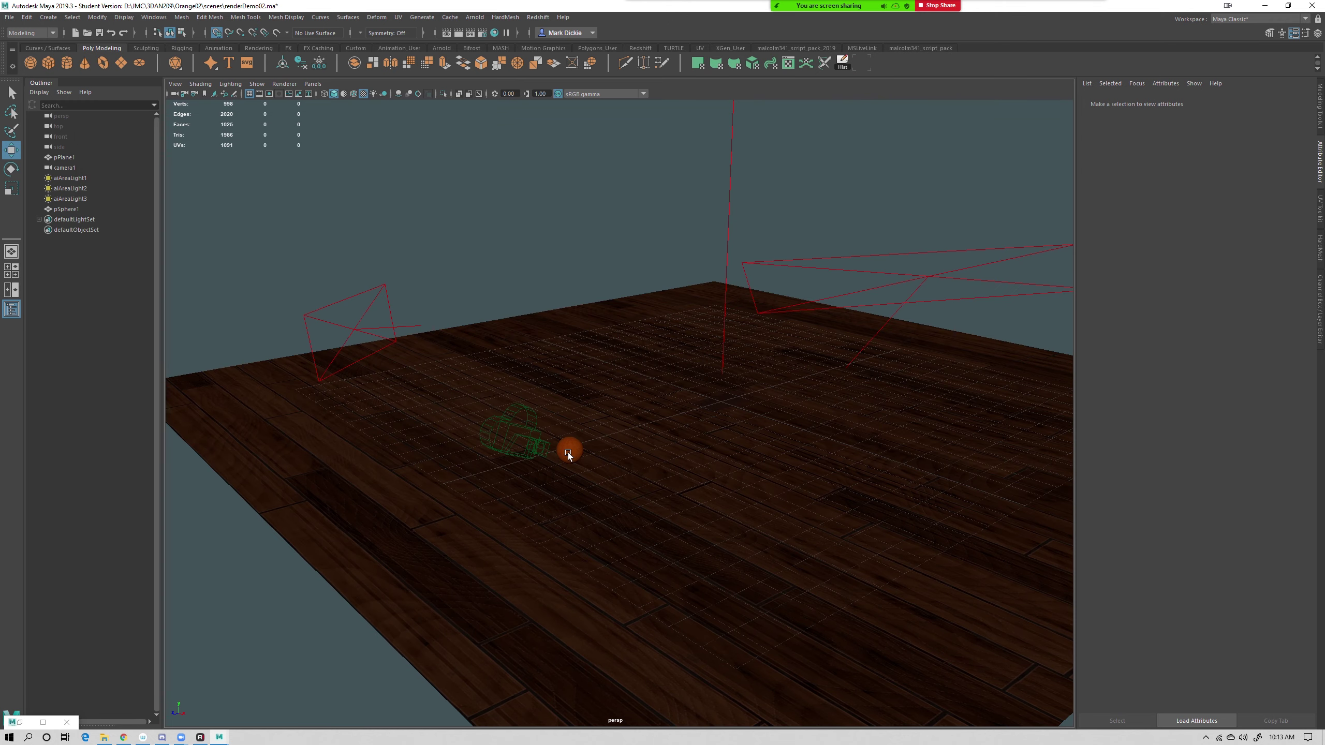
Select the orange sphere and set its Arnold subdivision type to catclark
{"action": "scroll", "coordinate": [567, 451], "scroll_direction": "up", "scroll_amount": 5}
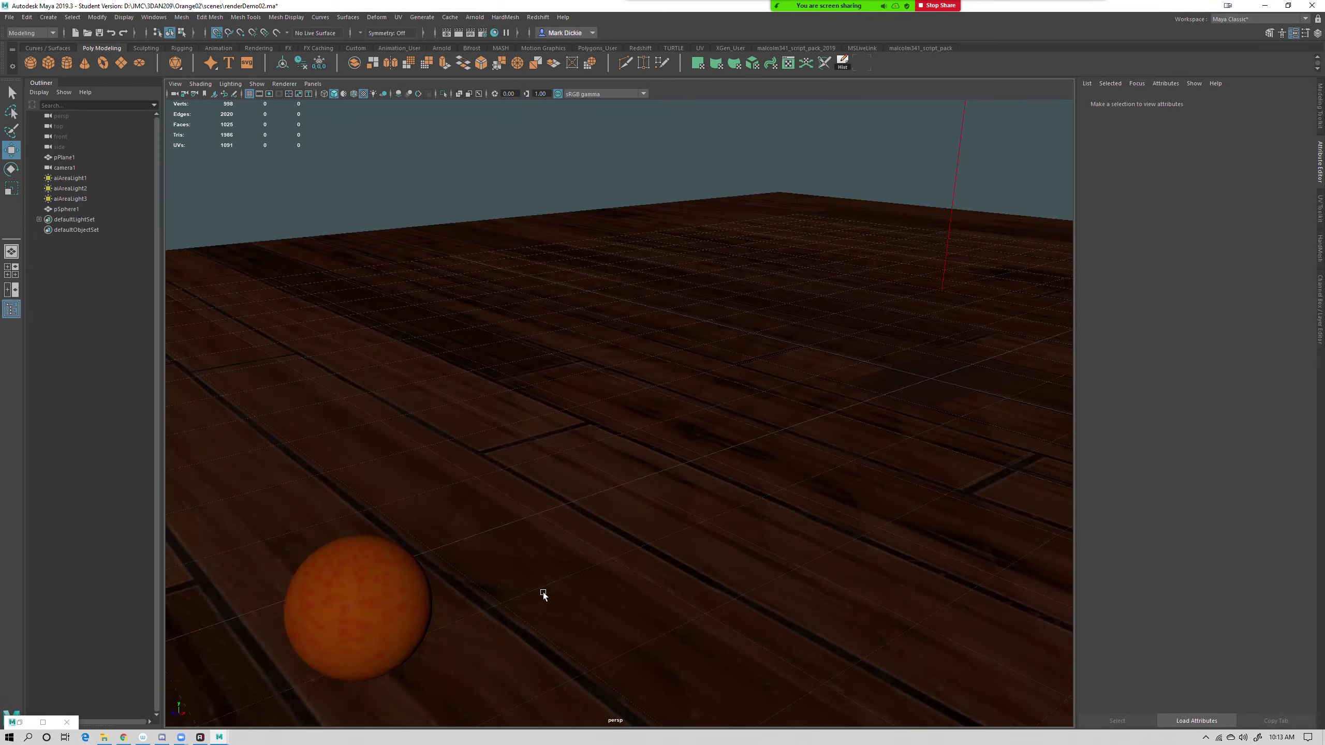
{"action": "middle_click_drag", "start_coordinate": [534, 602], "coordinate": [669, 477], "text": "alt"}
{"action": "scroll", "coordinate": [577, 442], "scroll_direction": "up", "scroll_amount": 2}
{"action": "scroll", "coordinate": [538, 462], "scroll_direction": "up", "scroll_amount": 3}
{"action": "left_click", "coordinate": [497, 432]}
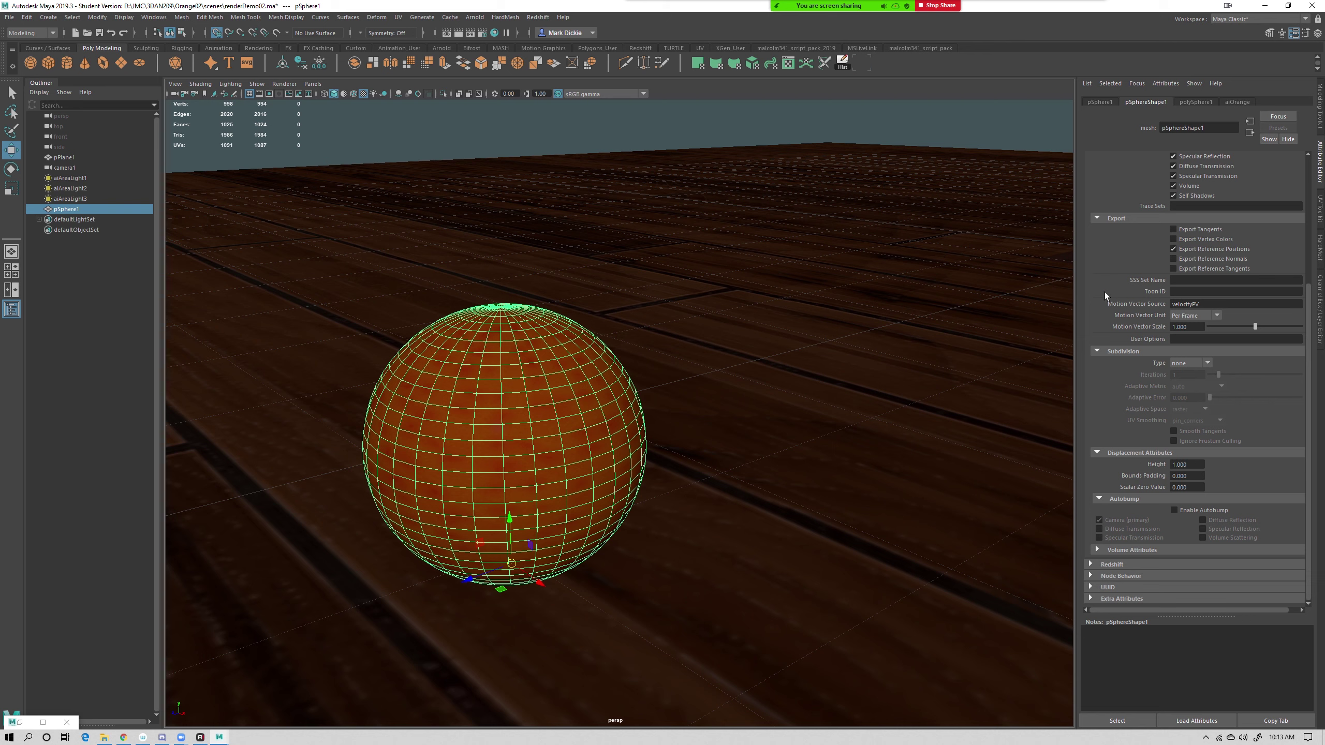
{"action": "scroll", "coordinate": [1140, 214], "scroll_direction": "up", "scroll_amount": 3}
{"action": "scroll", "coordinate": [1196, 389], "scroll_direction": "down", "scroll_amount": 2}
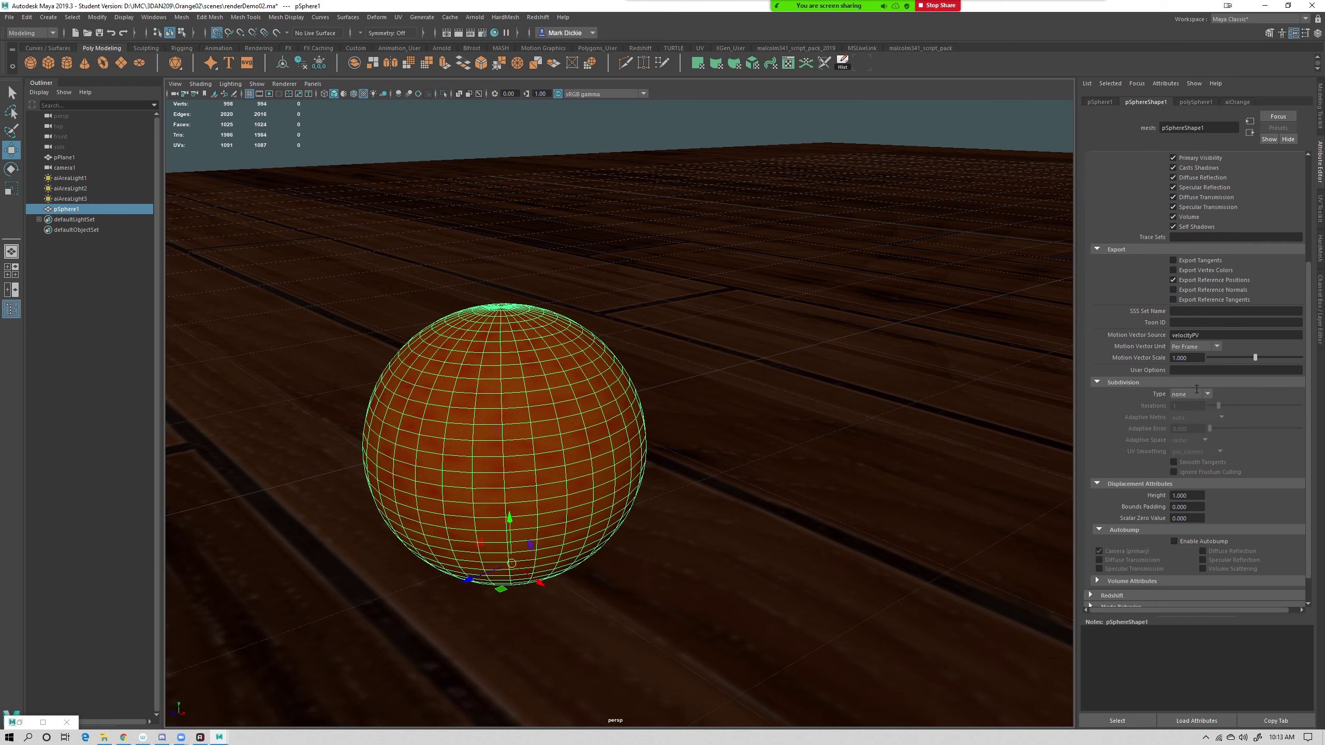
{"action": "left_click", "coordinate": [1194, 394]}
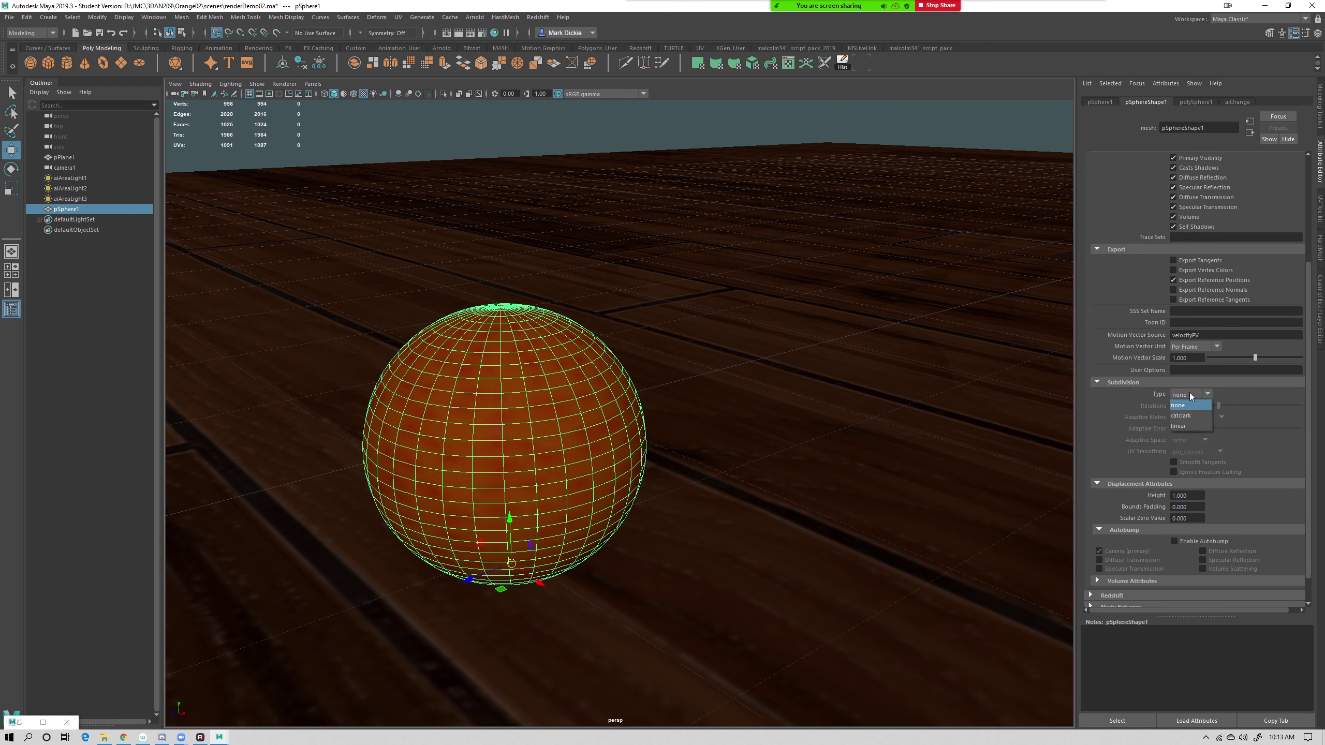
{"action": "left_click", "coordinate": [1182, 416]}
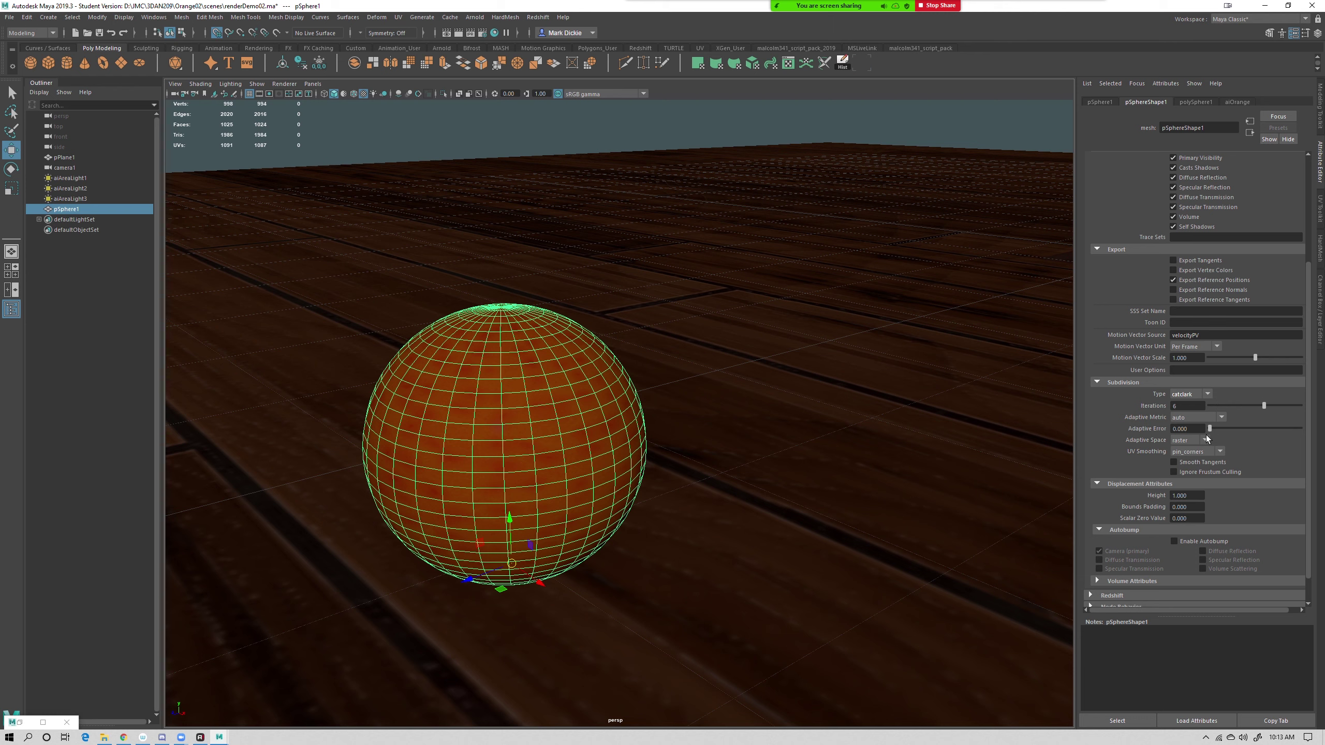
Lower the sphere's displacement height with Autobump enabled, and render the camera view
{"action": "left_click_drag", "start_coordinate": [1194, 496], "coordinate": [1138, 502]}
{"action": "type", "text": ".0"}
{"action": "key", "text": "Return"}
{"action": "left_click", "coordinate": [1174, 541]}
{"action": "left_click", "coordinate": [447, 33]}
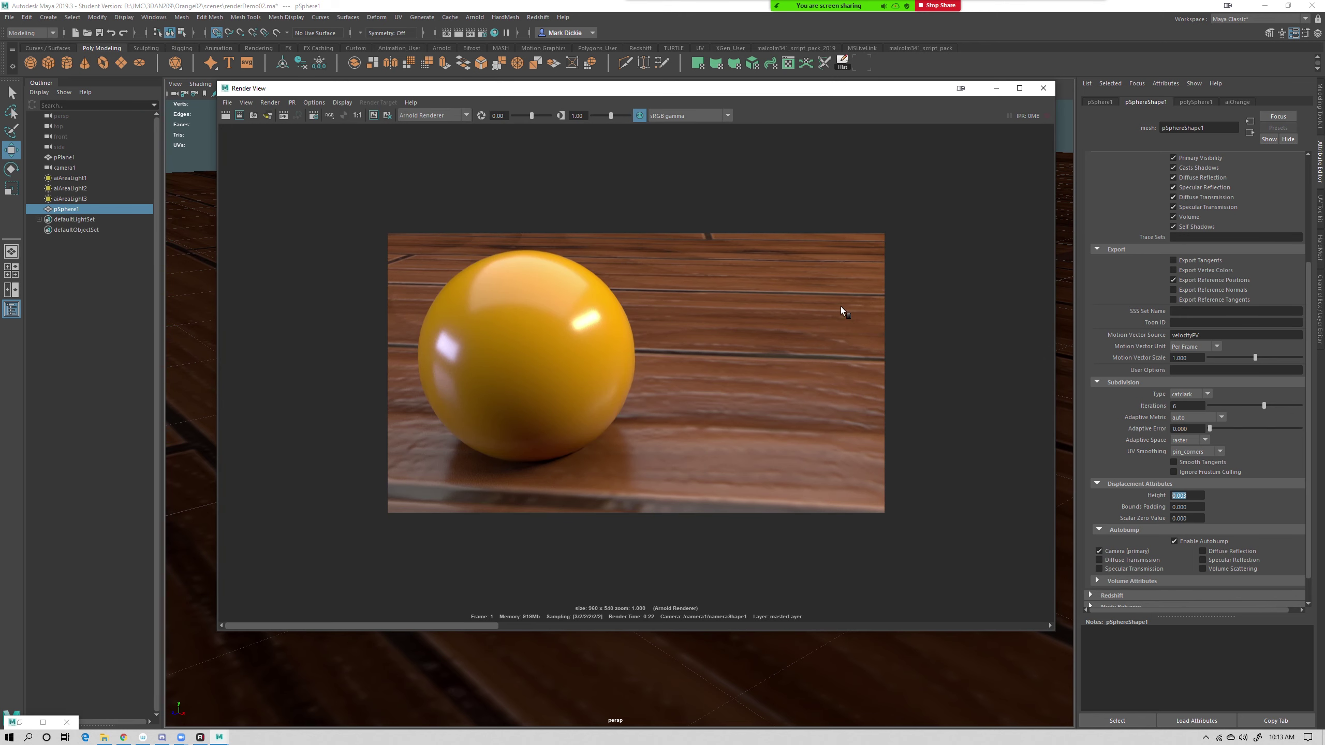
{"action": "left_click", "coordinate": [227, 116]}
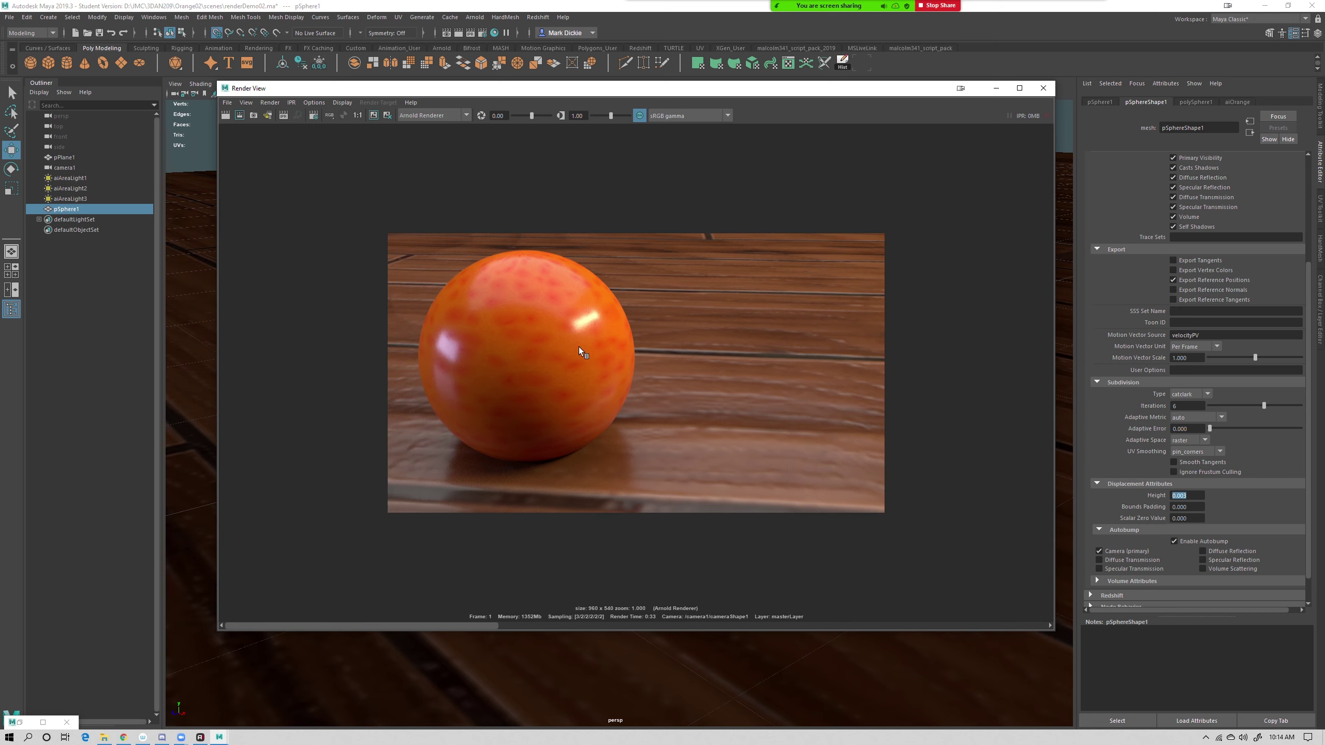
Set the sphere's displacement height to 0.05 and render a small region over the orange's upper-left surface
{"action": "left_click", "coordinate": [1196, 496]}
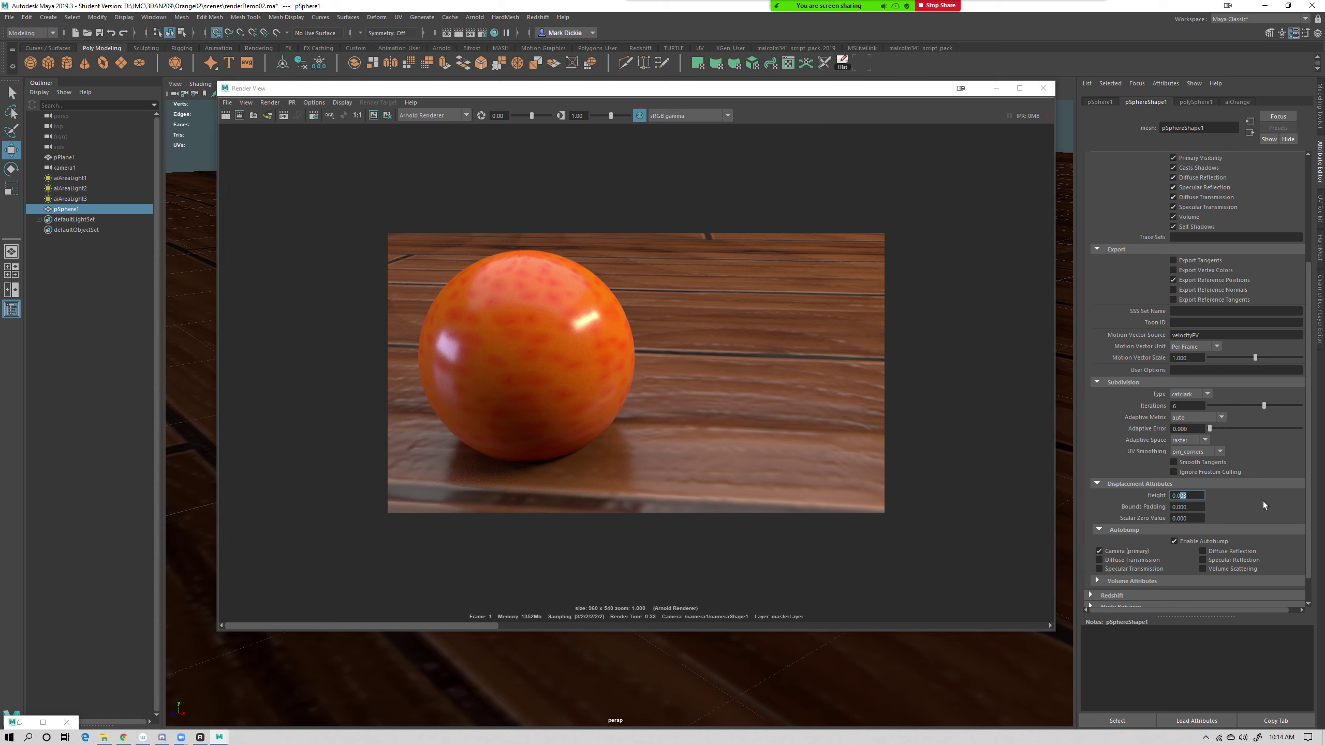
{"action": "type", "text": "5"}
{"action": "key", "text": "Return"}
{"action": "left_click_drag", "start_coordinate": [417, 266], "coordinate": [512, 337]}
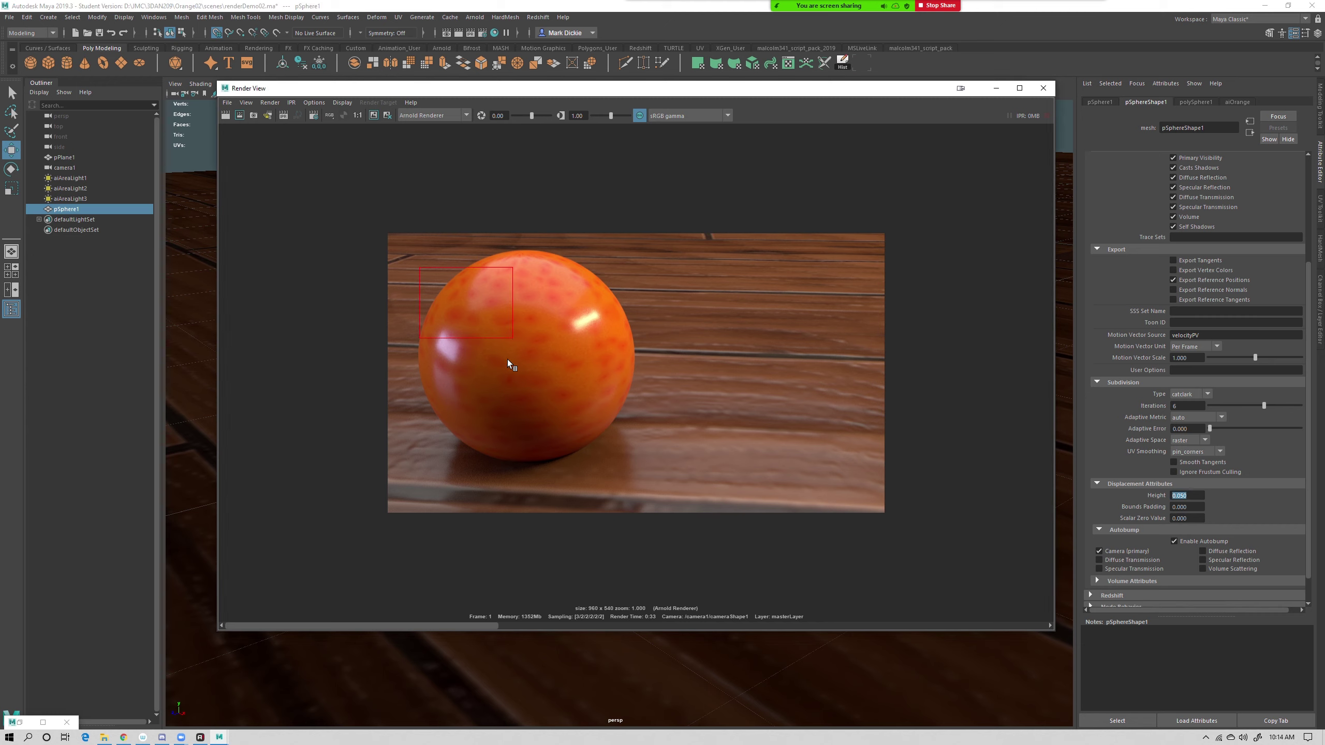
{"action": "left_click", "coordinate": [240, 115]}
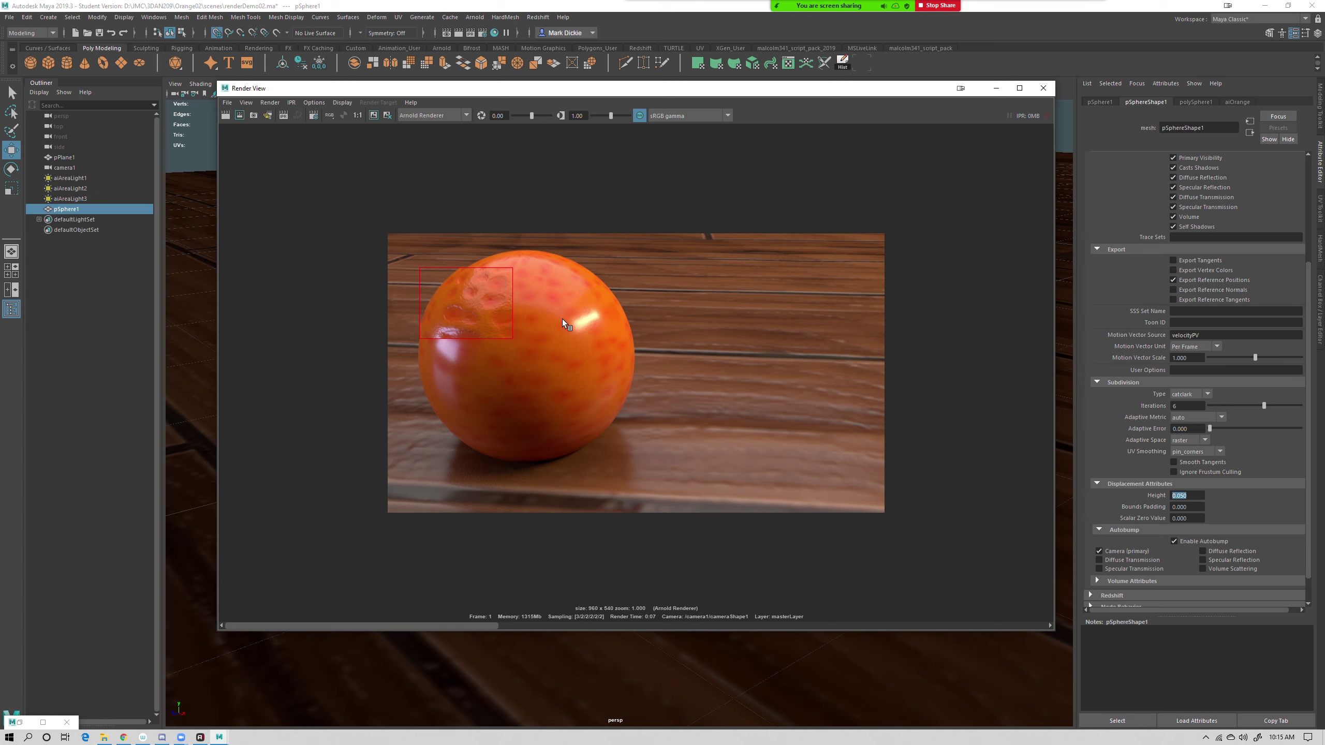
Bring back Hypershade and select the place2dTexture node feeding the orange diffuse texture
{"action": "left_click", "coordinate": [494, 33]}
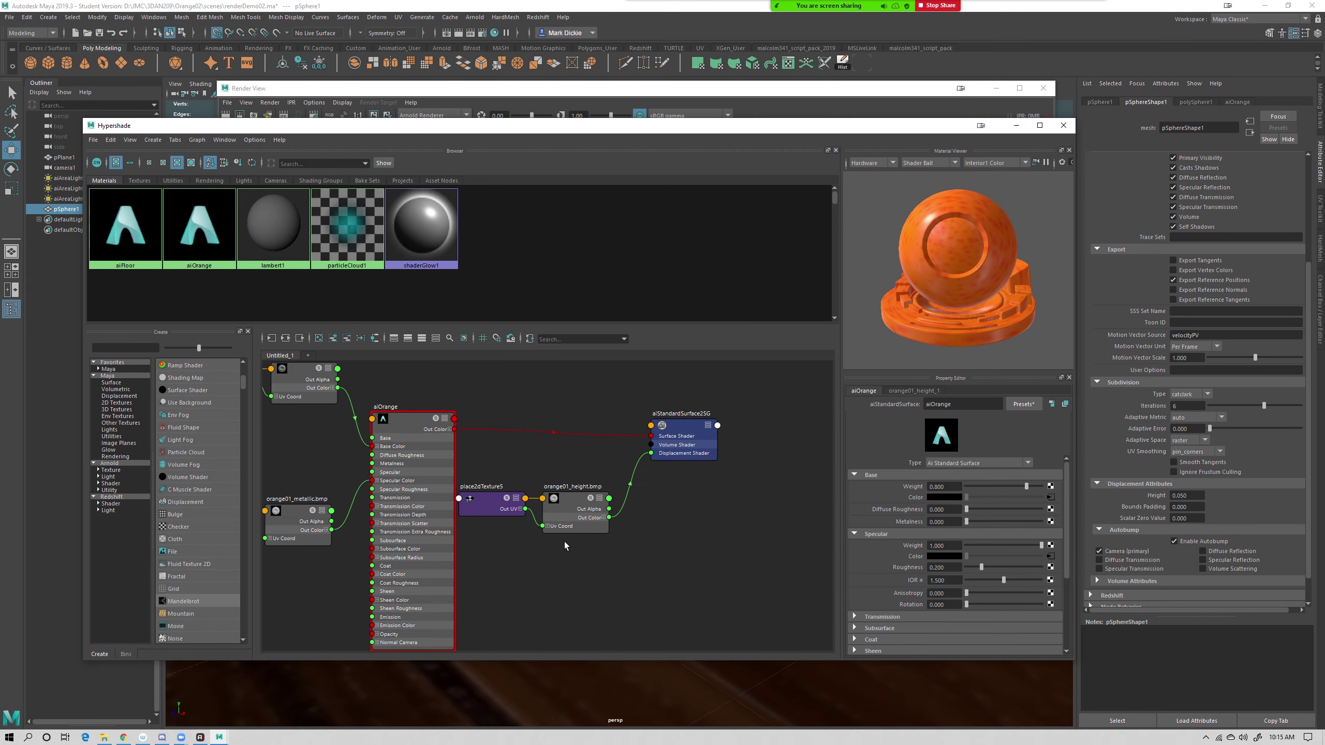
{"action": "scroll", "coordinate": [565, 546], "scroll_direction": "down", "scroll_amount": 2}
{"action": "left_click", "coordinate": [315, 428]}
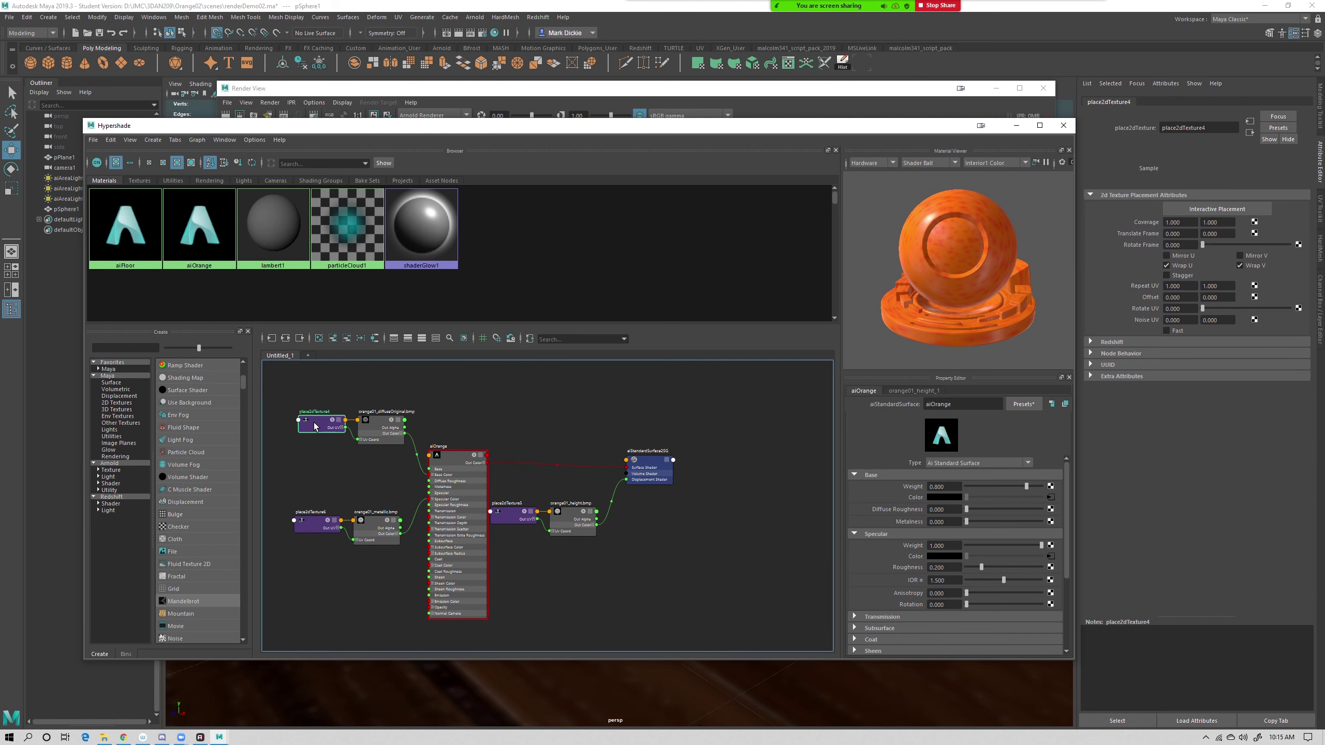
{"action": "left_click", "coordinate": [382, 438]}
{"action": "key", "text": "f"}
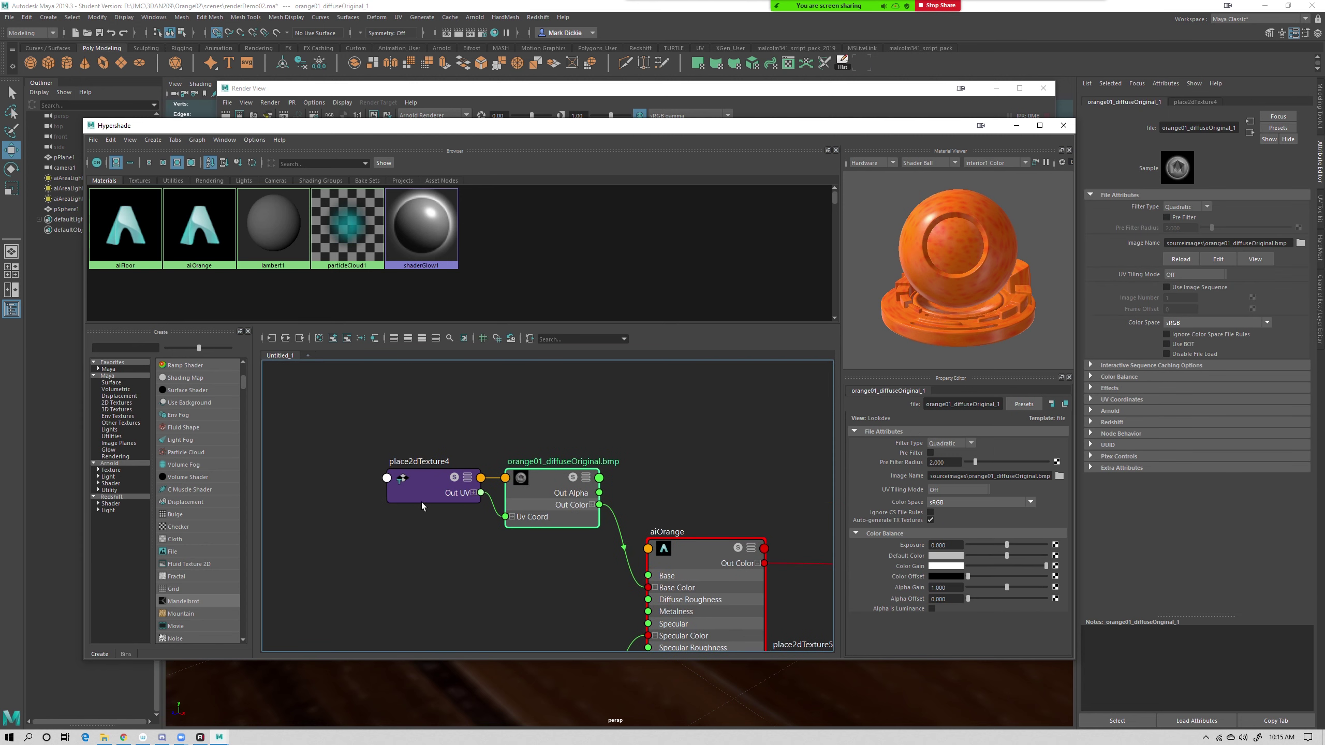
{"action": "scroll", "coordinate": [396, 541], "scroll_direction": "down", "scroll_amount": 3}
{"action": "left_click_drag", "start_coordinate": [478, 523], "coordinate": [478, 515]}
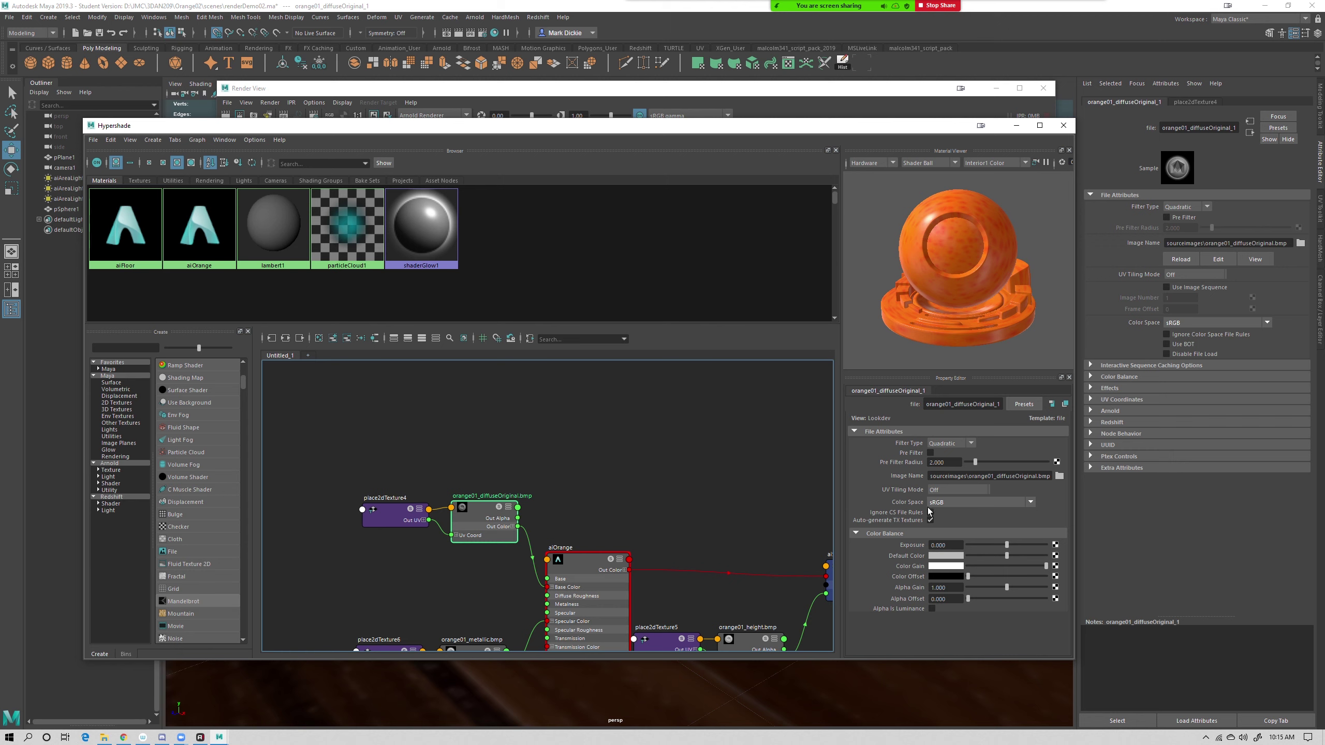
{"action": "left_click", "coordinate": [401, 515]}
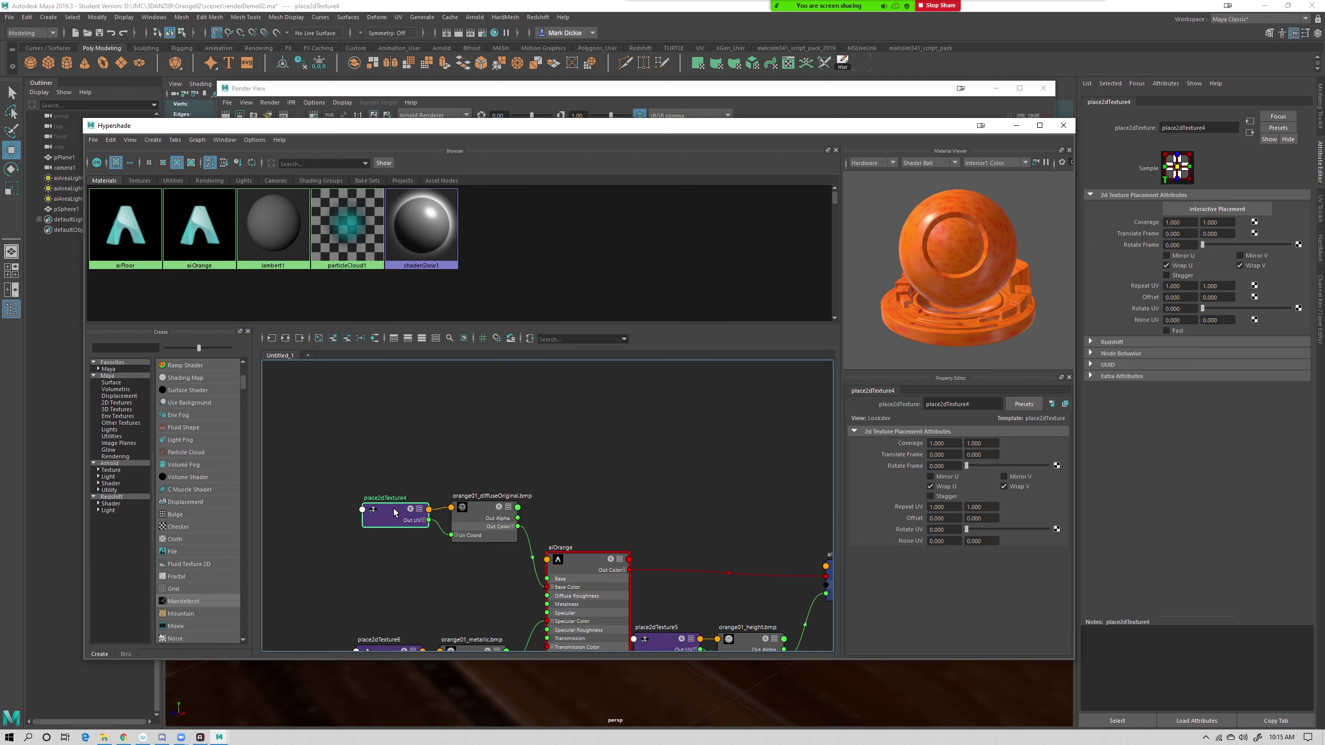
{"action": "left_click", "coordinate": [484, 527]}
{"action": "left_click", "coordinate": [403, 520]}
Try 50 as the diffuse placement's U repeat, and settle on a Repeat UV of 4 by 4
{"action": "left_click", "coordinate": [947, 507]}
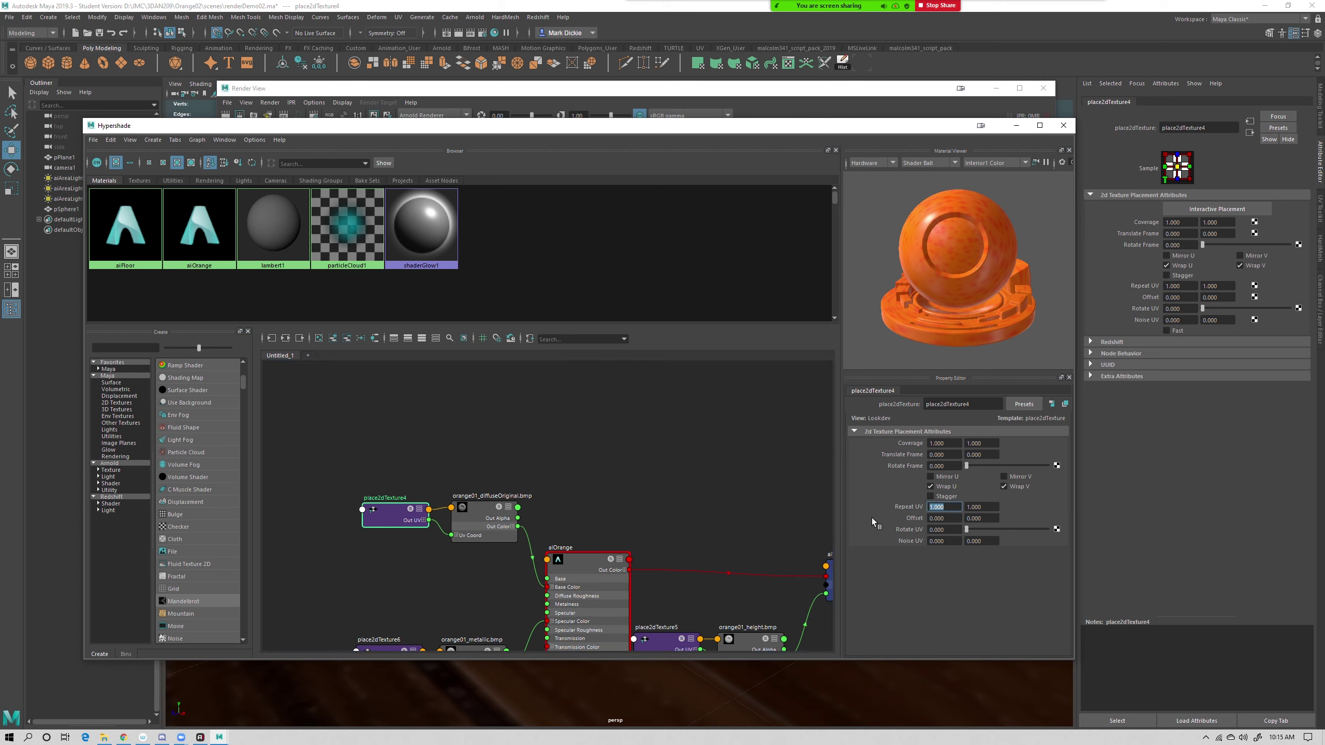
{"action": "type", "text": "50"}
{"action": "key", "text": "Return"}
{"action": "type", "text": "4"}
{"action": "key", "text": "Return"}
{"action": "key", "text": "Tab"}
{"action": "type", "text": "4"}
{"action": "key", "text": "Return"}
{"action": "middle_click_drag", "start_coordinate": [608, 513], "coordinate": [633, 446], "text": "alt"}
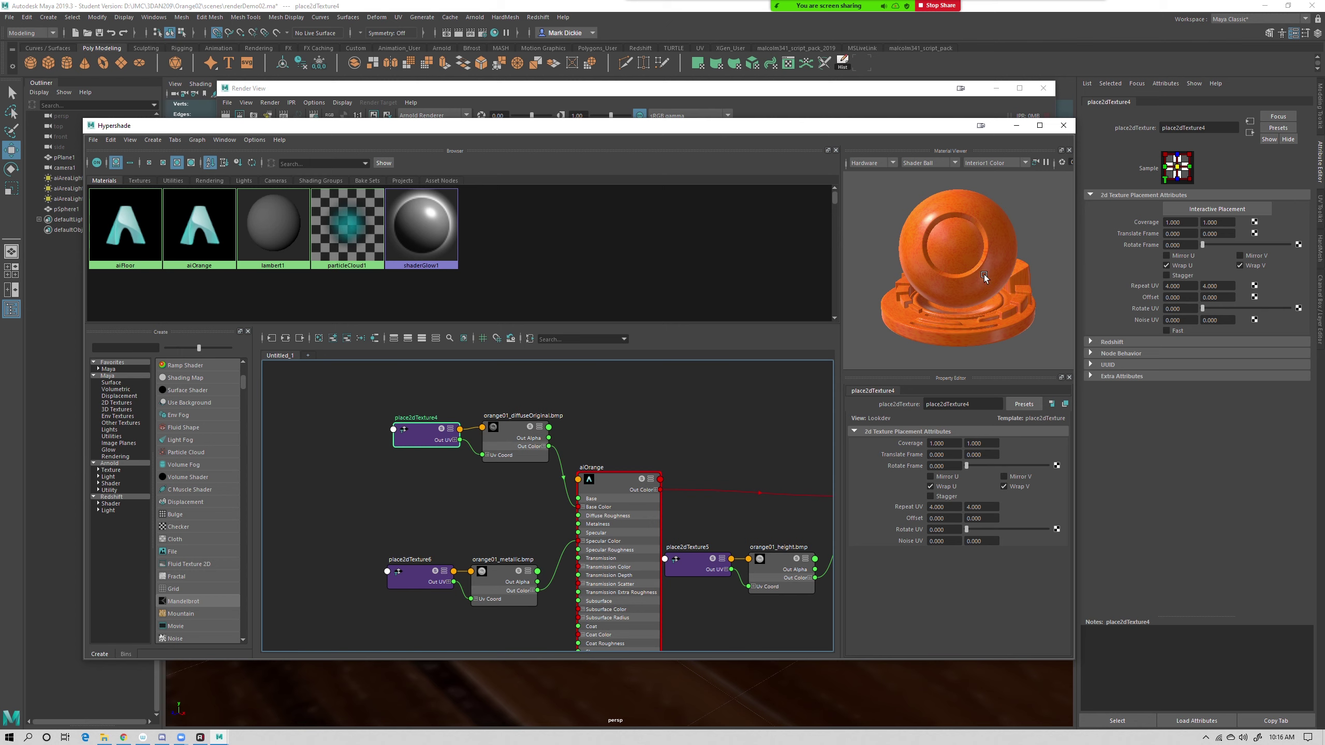
Set the Repeat UV of the metallic texture's placement node to 4 by 4
{"action": "left_click", "coordinate": [415, 579]}
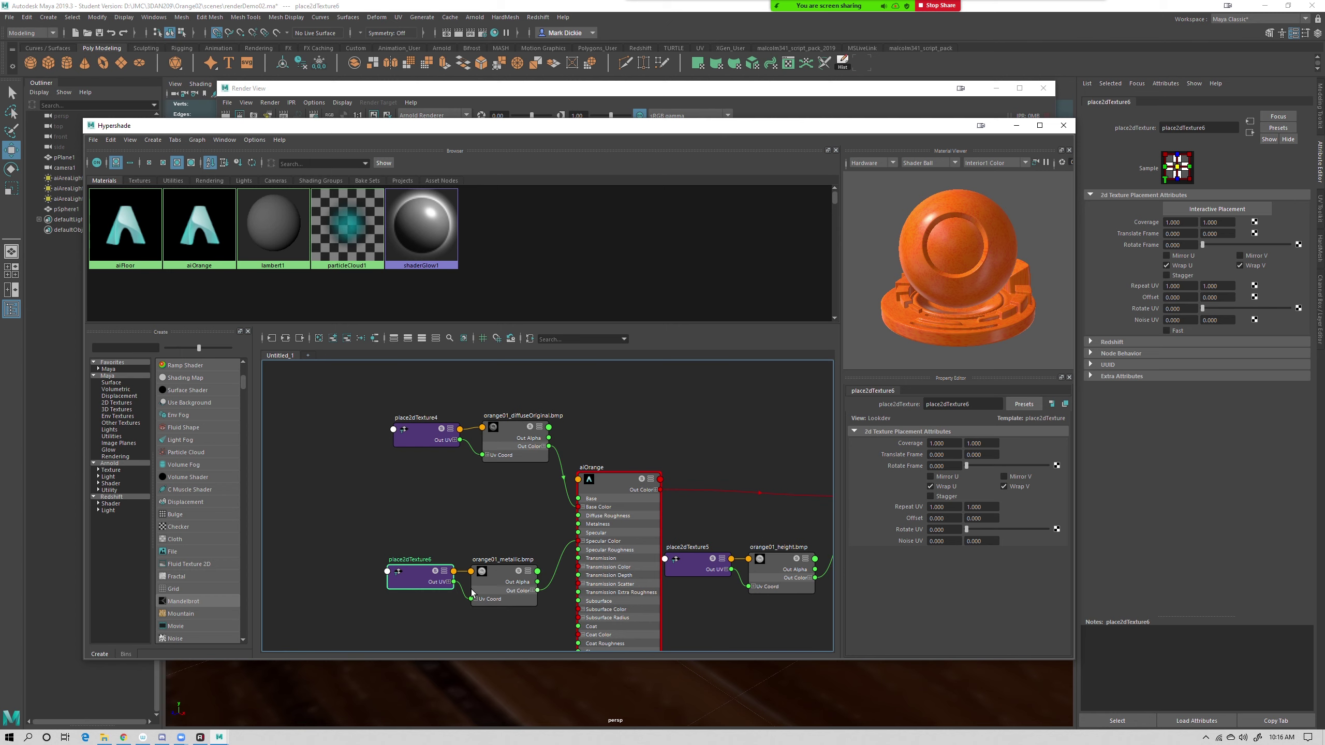
{"action": "type", "text": "4"}
{"action": "key", "text": "Tab"}
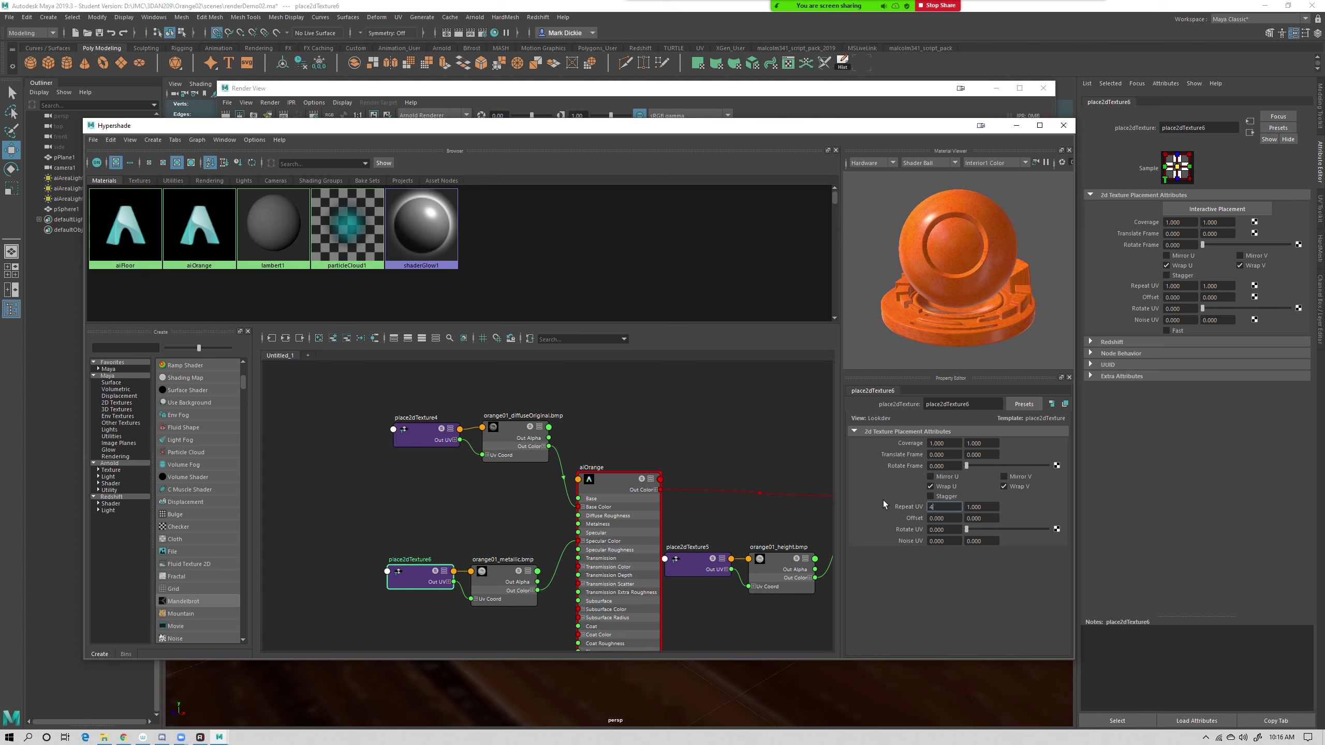
{"action": "type", "text": "4"}
{"action": "key", "text": "Return"}
Set the Repeat UV of the height texture's placement node to 4 by 4 and deselect it
{"action": "left_click", "coordinate": [689, 565]}
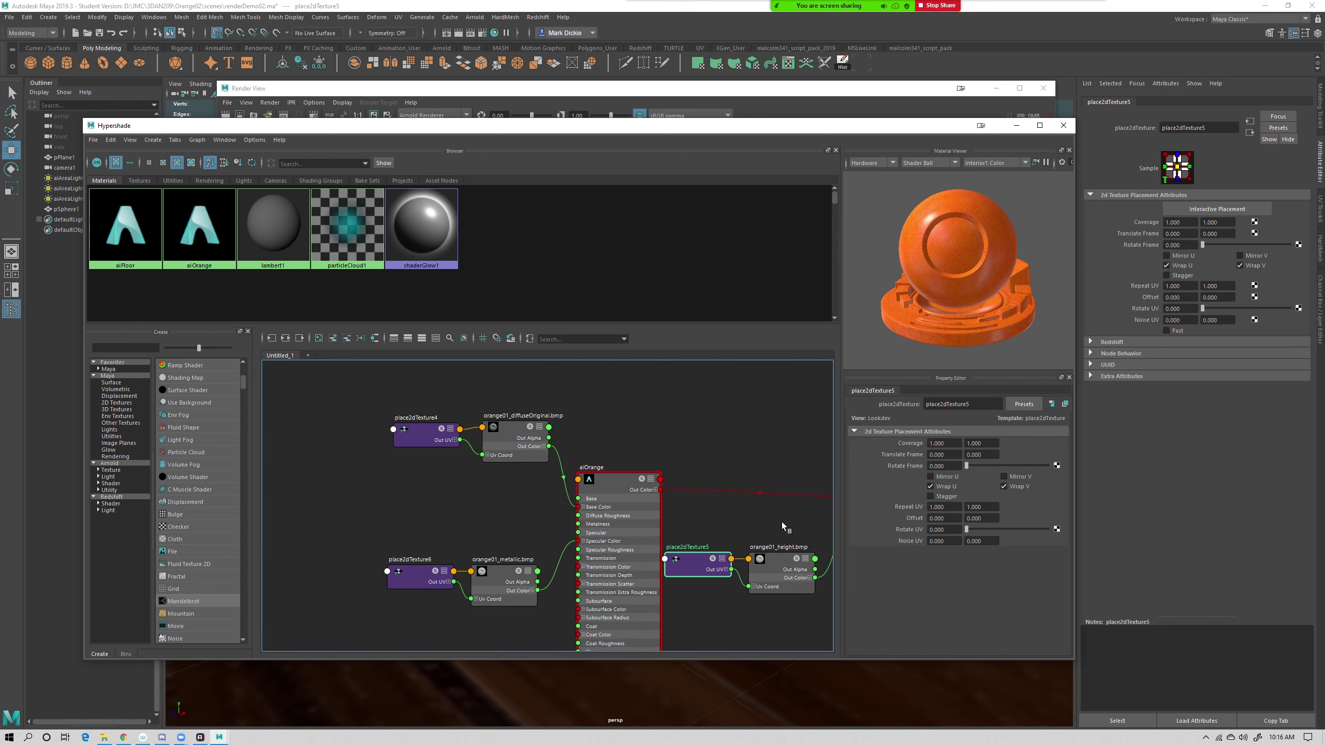
{"action": "left_click", "coordinate": [941, 506]}
{"action": "type", "text": "4"}
{"action": "key", "text": "Tab"}
{"action": "type", "text": "4"}
{"action": "key", "text": "Return"}
{"action": "left_click", "coordinate": [733, 496]}
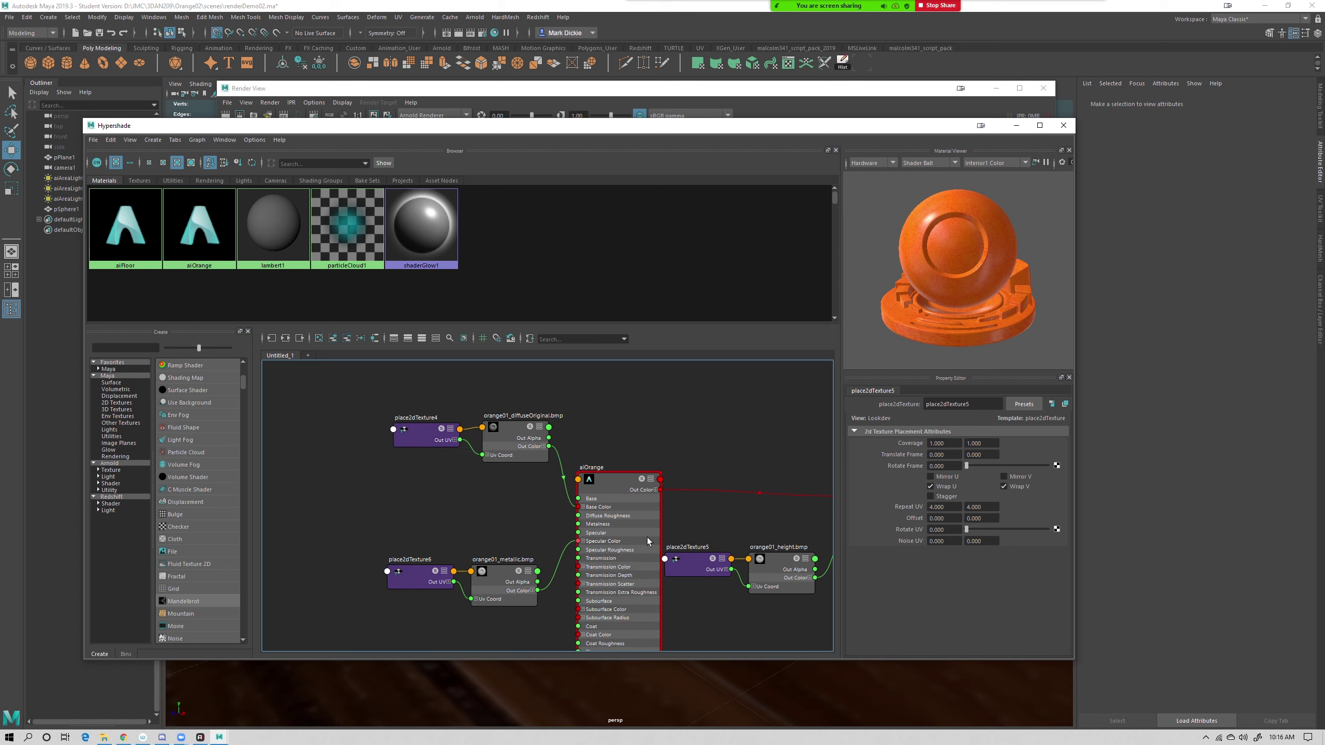
Delete the metallic texture's connection to aiOrange and reconnect its Out Color to Specular Color
{"action": "left_click", "coordinate": [560, 561]}
{"action": "key", "text": "Delete"}
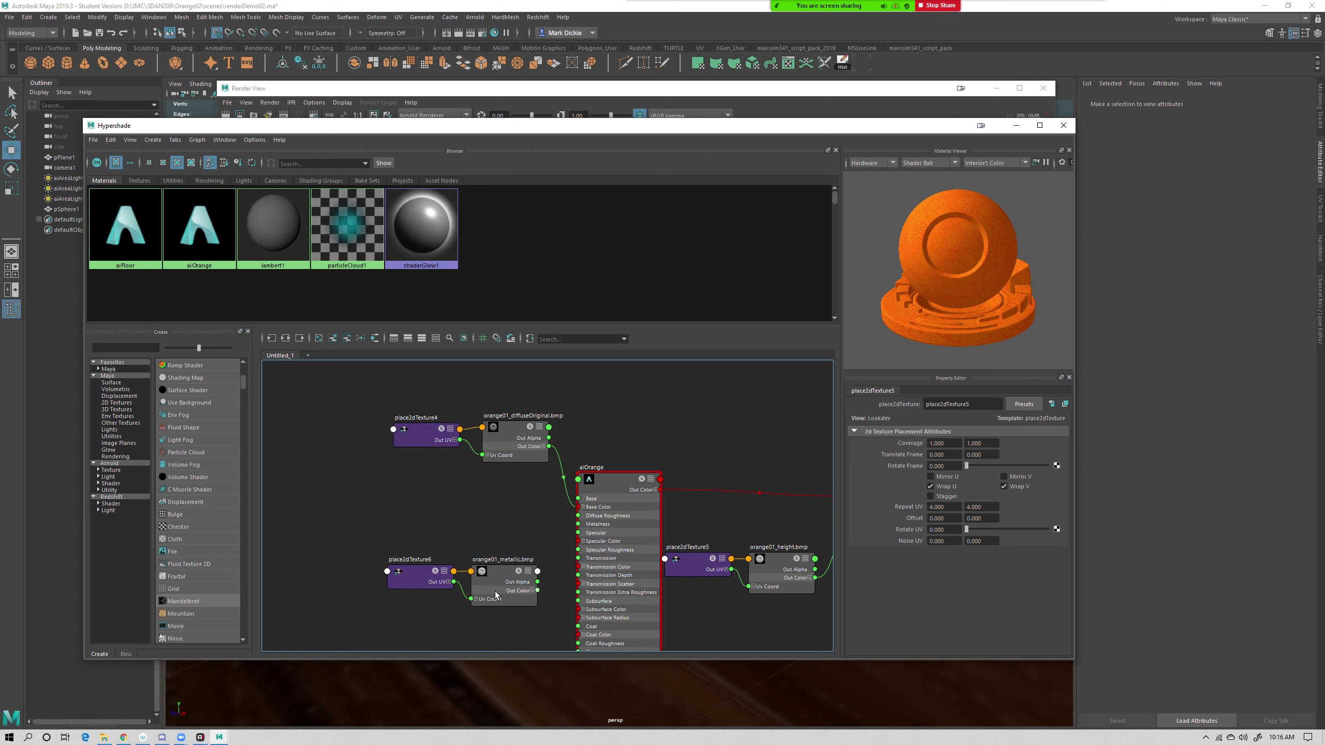
{"action": "left_click", "coordinate": [532, 590]}
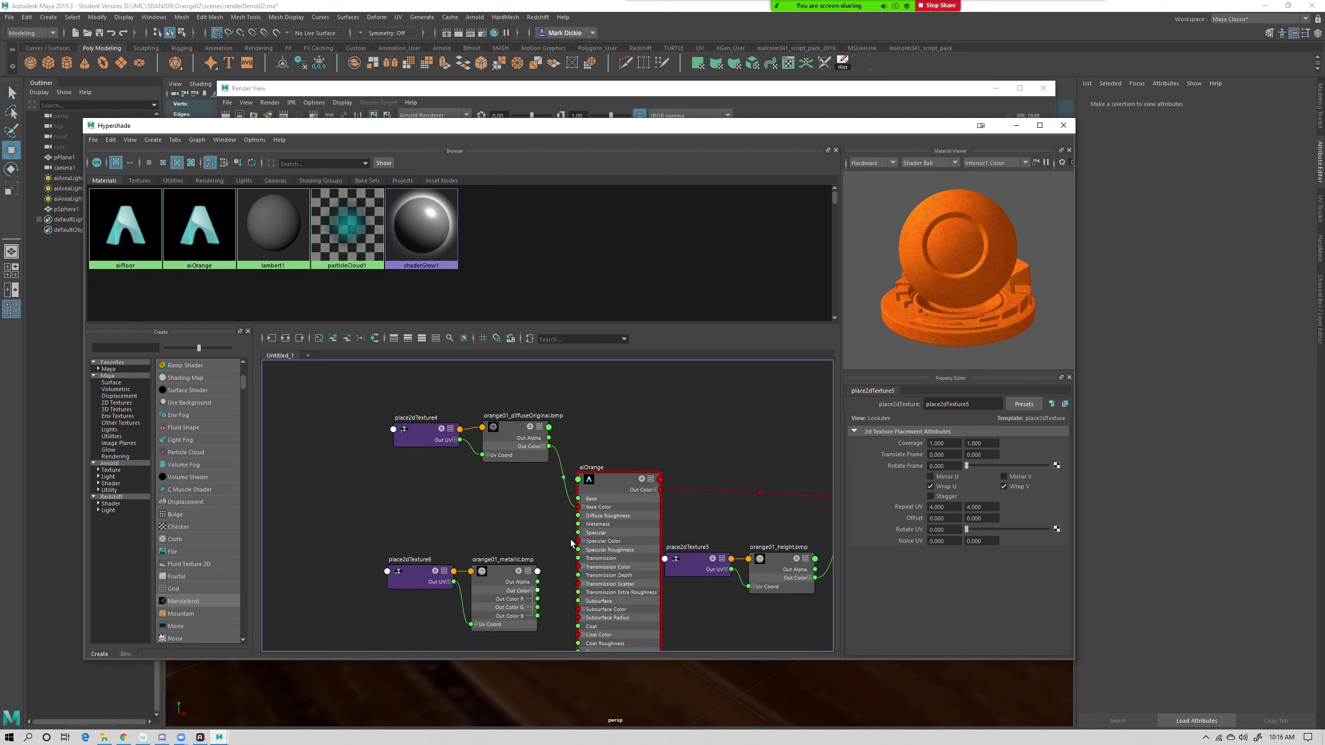
{"action": "left_click_drag", "start_coordinate": [537, 590], "coordinate": [579, 549]}
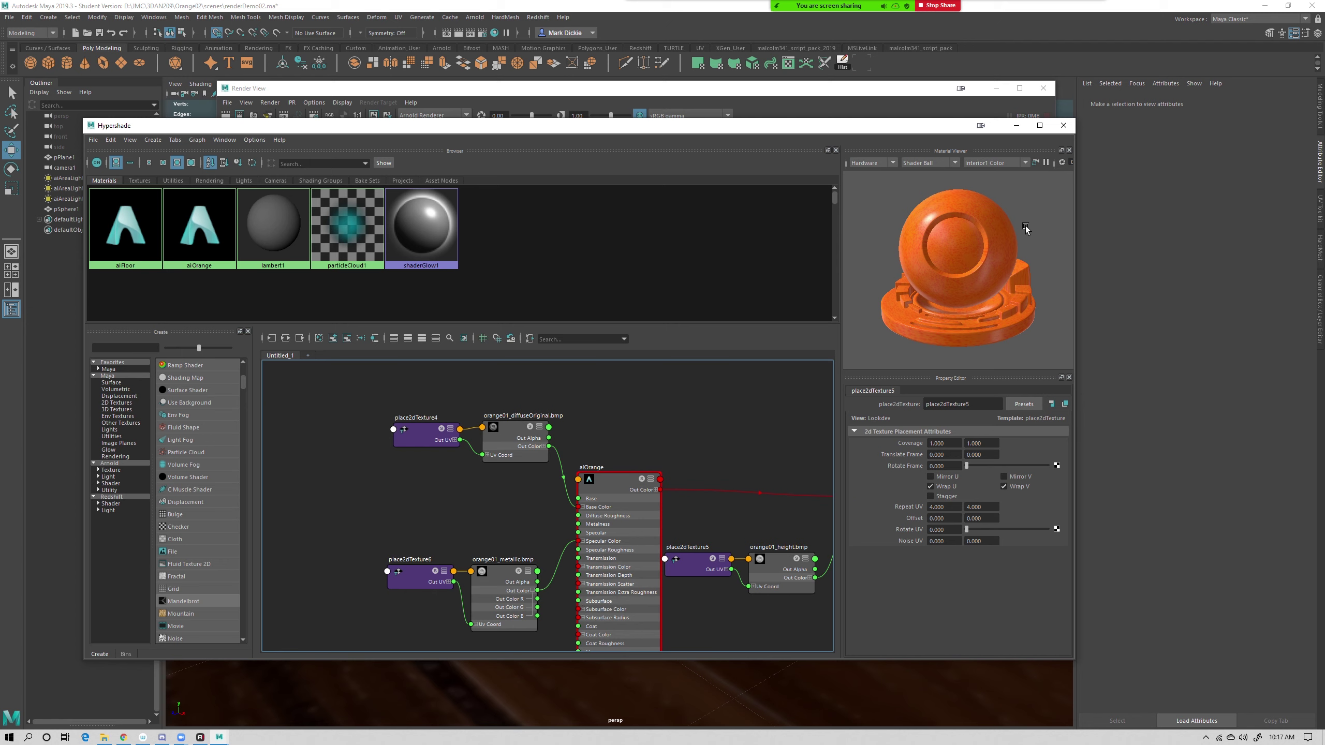
Check the Repeat UV of the three placement nodes, minimize Hypershade, and re-render the region on the orange
{"action": "left_click", "coordinate": [444, 439]}
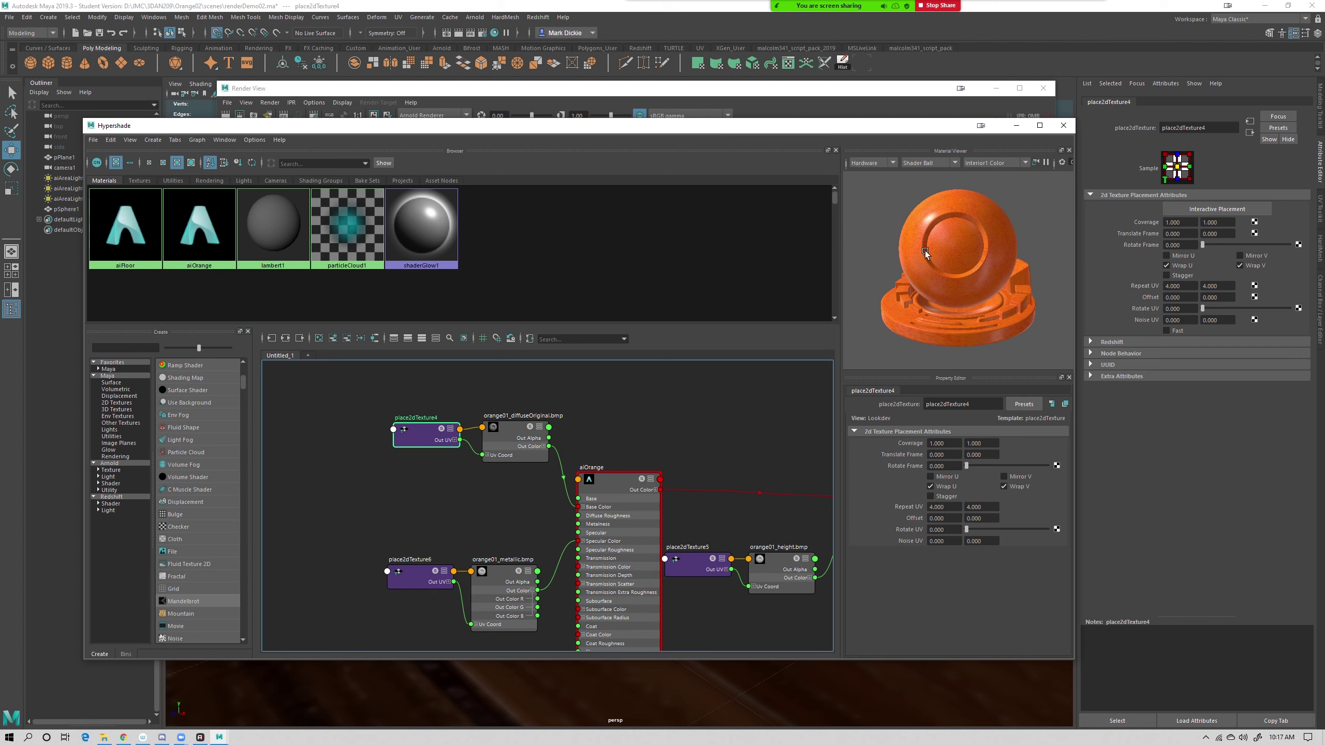
{"action": "left_click", "coordinate": [421, 575]}
{"action": "left_click", "coordinate": [692, 566]}
{"action": "left_click", "coordinate": [793, 252]}
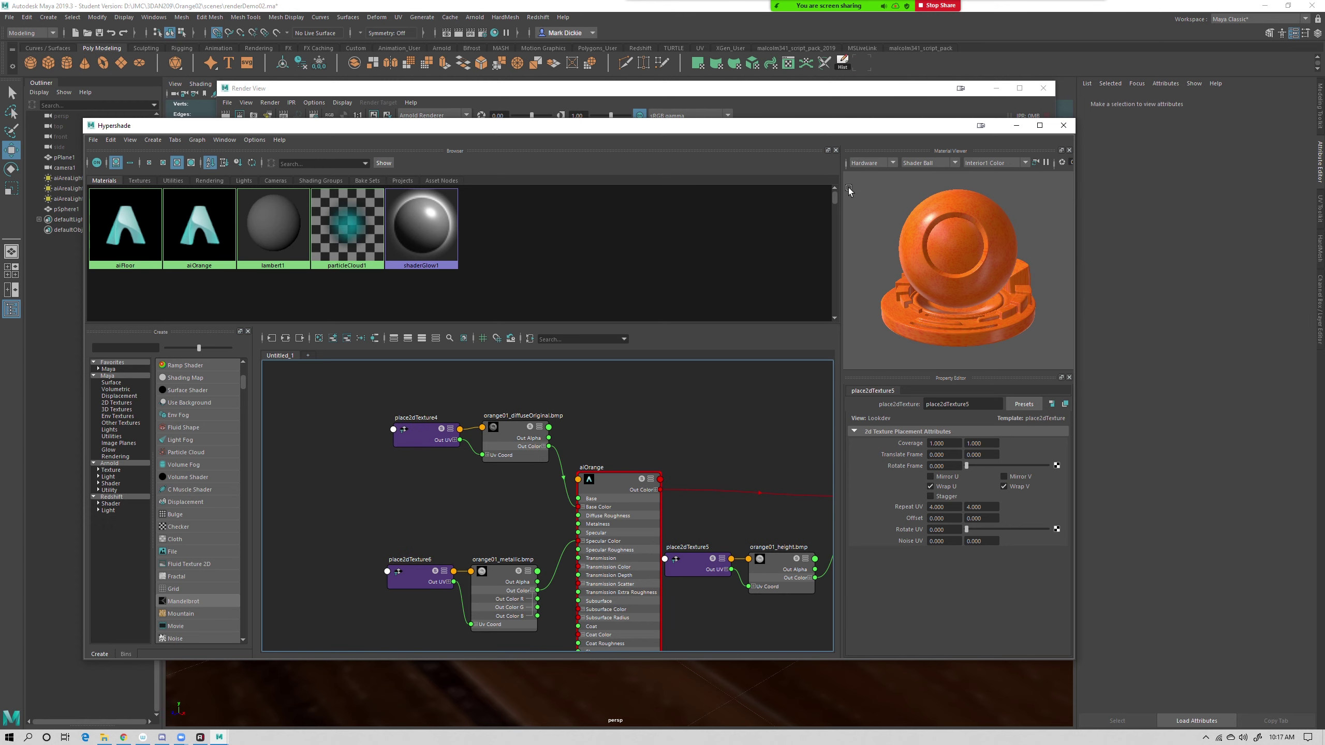
{"action": "left_click", "coordinate": [1016, 125]}
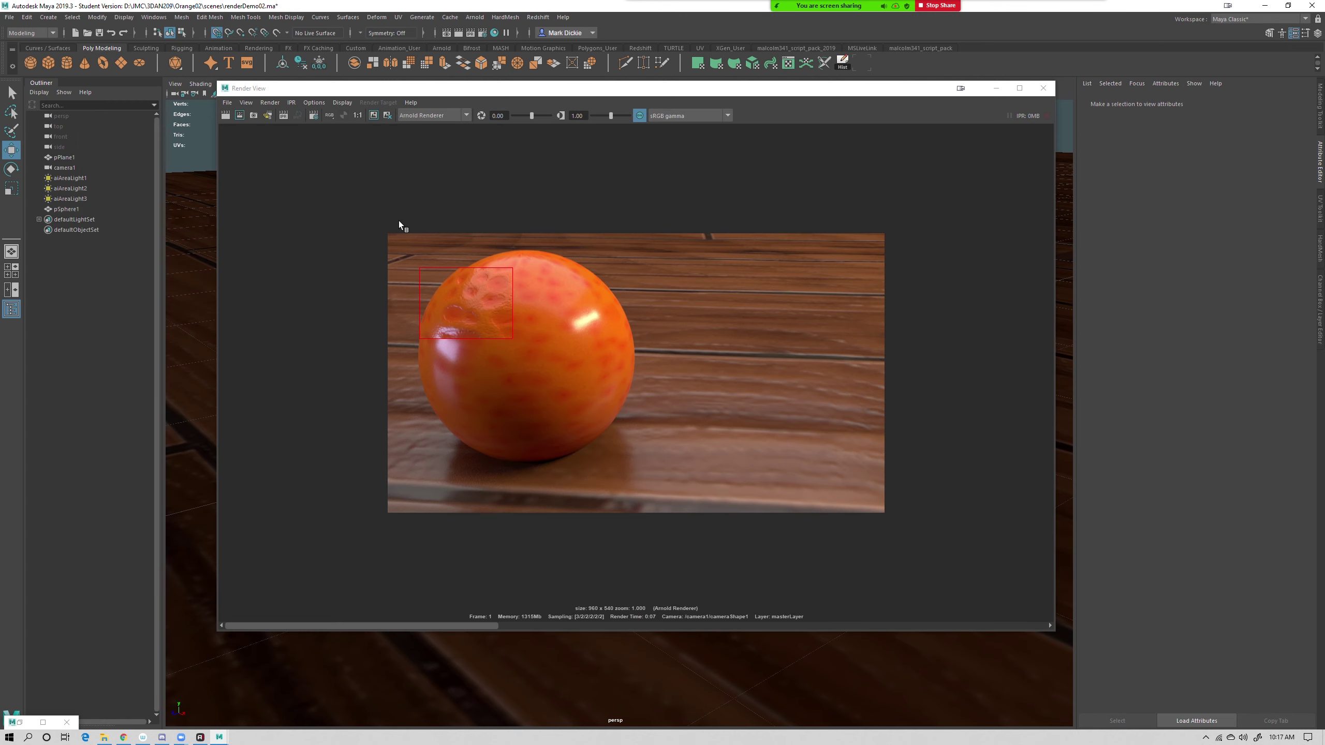
{"action": "left_click", "coordinate": [239, 115]}
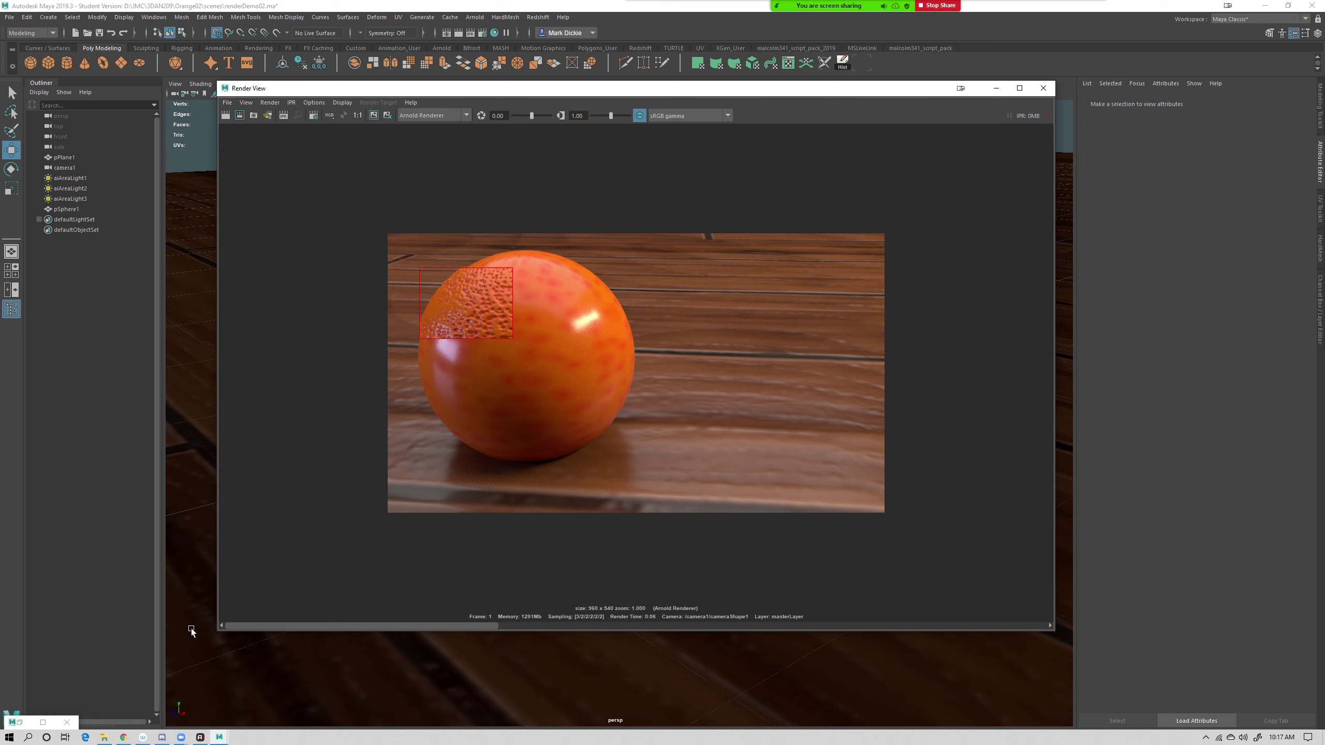
Select the orange sphere, set its displacement height to 0.01, and re-render the region
{"action": "left_click_drag", "start_coordinate": [341, 87], "coordinate": [481, 441]}
{"action": "left_click", "coordinate": [563, 410]}
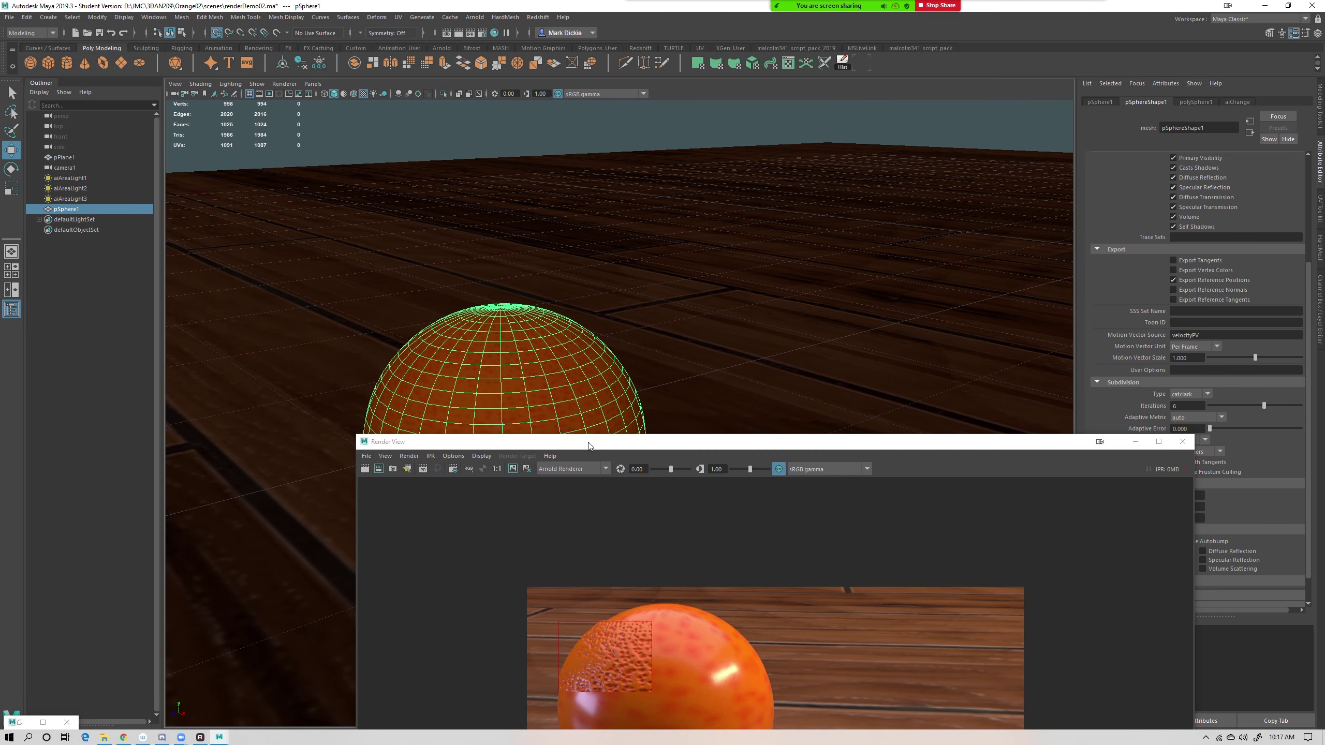
{"action": "left_click_drag", "start_coordinate": [594, 444], "coordinate": [404, 168]}
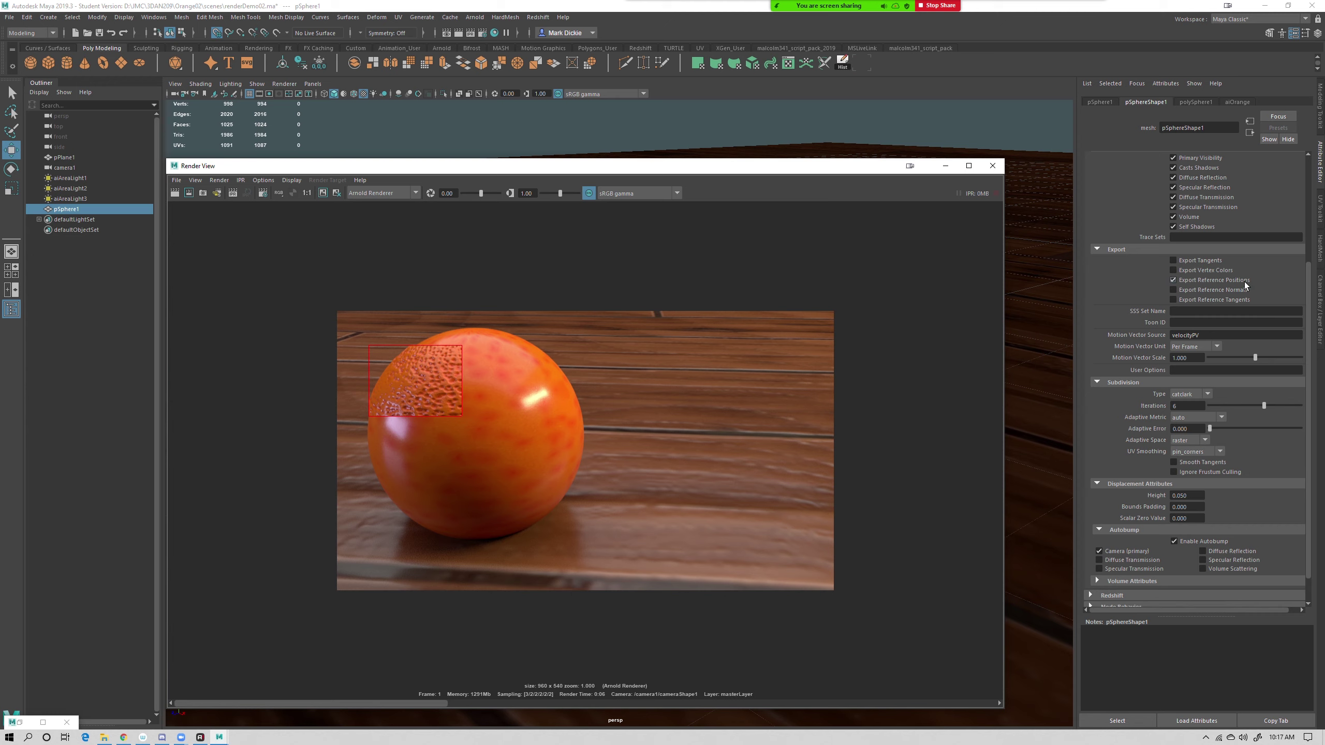
{"action": "scroll", "coordinate": [1179, 366], "scroll_direction": "down", "scroll_amount": 1}
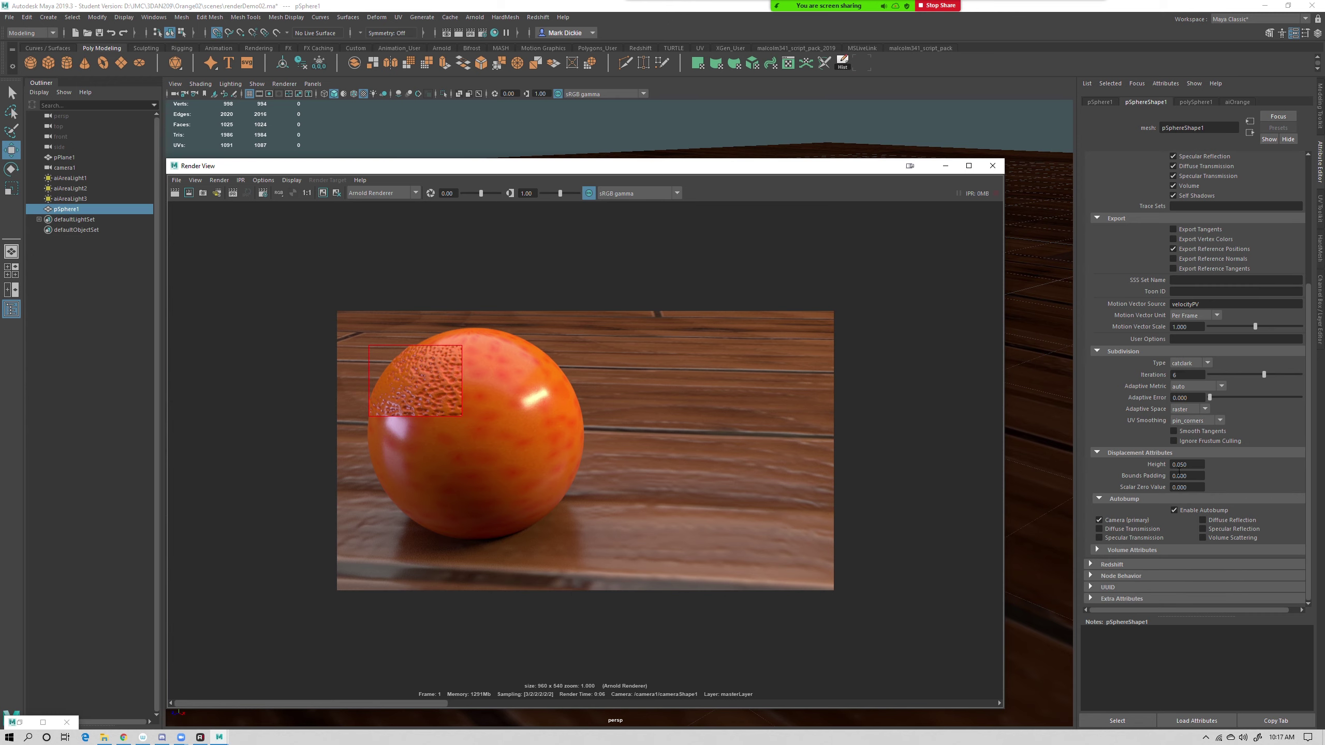
{"action": "left_click", "coordinate": [1178, 464]}
{"action": "left_click_drag", "start_coordinate": [1186, 466], "coordinate": [1181, 467]}
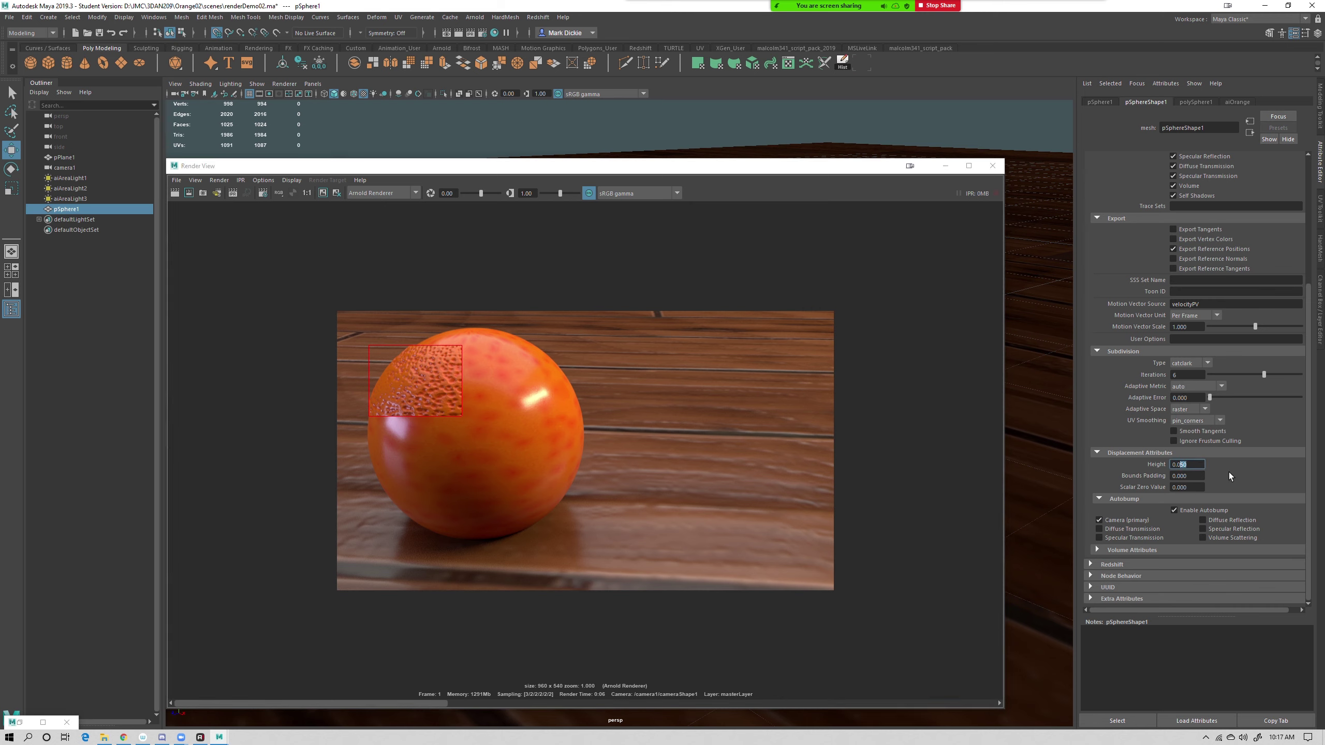
{"action": "type", "text": "1"}
{"action": "key", "text": "Return"}
{"action": "left_click", "coordinate": [188, 194]}
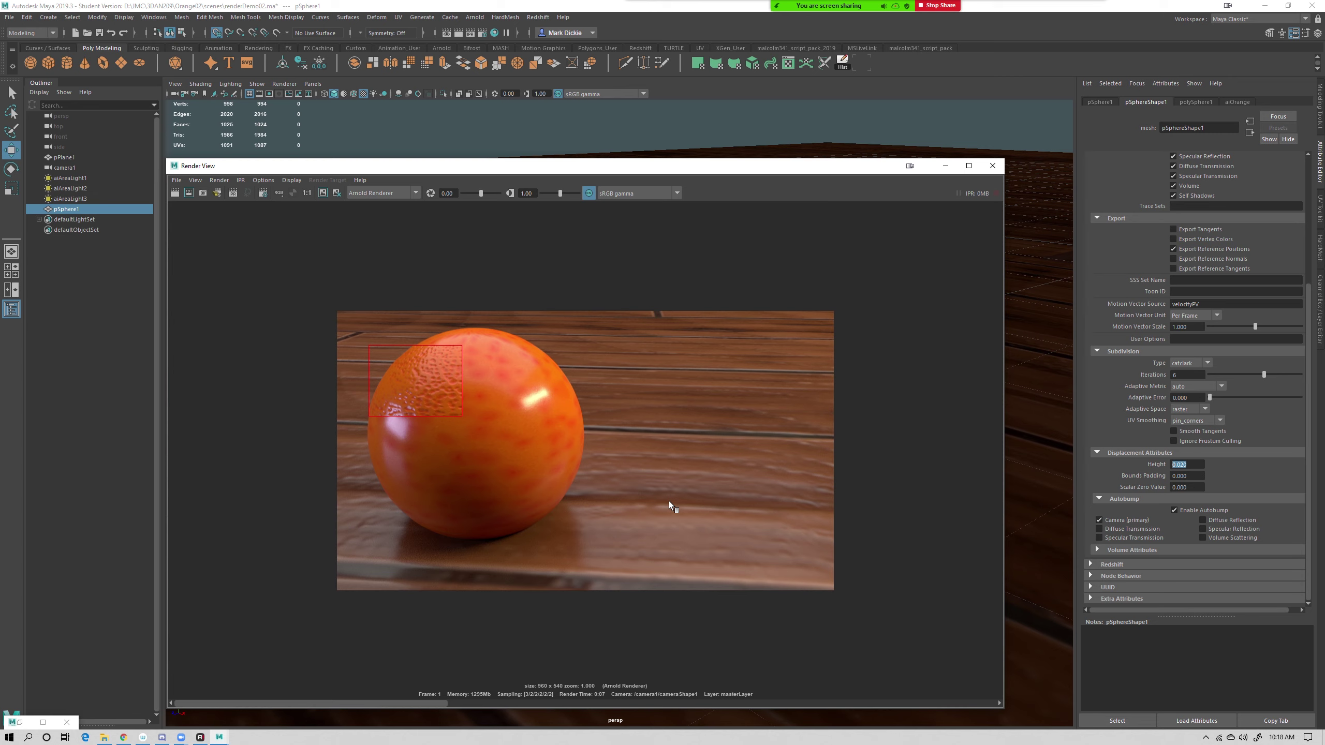
Clear the render region and render the full camera view
{"action": "left_click", "coordinate": [391, 299]}
{"action": "left_click", "coordinate": [175, 193]}
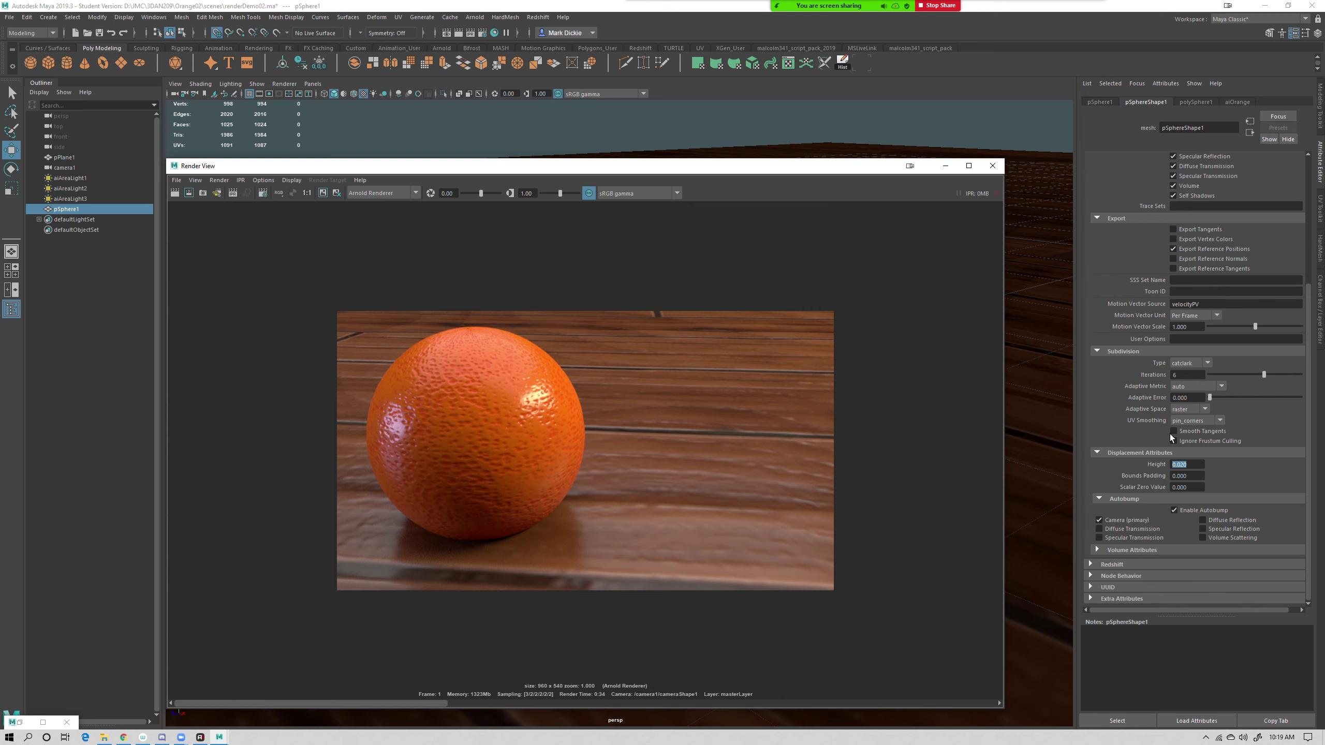
Set the orange sphere's displacement height to 0.010 and keep the current image in the Render View
{"action": "left_click_drag", "start_coordinate": [1192, 464], "coordinate": [1180, 464]}
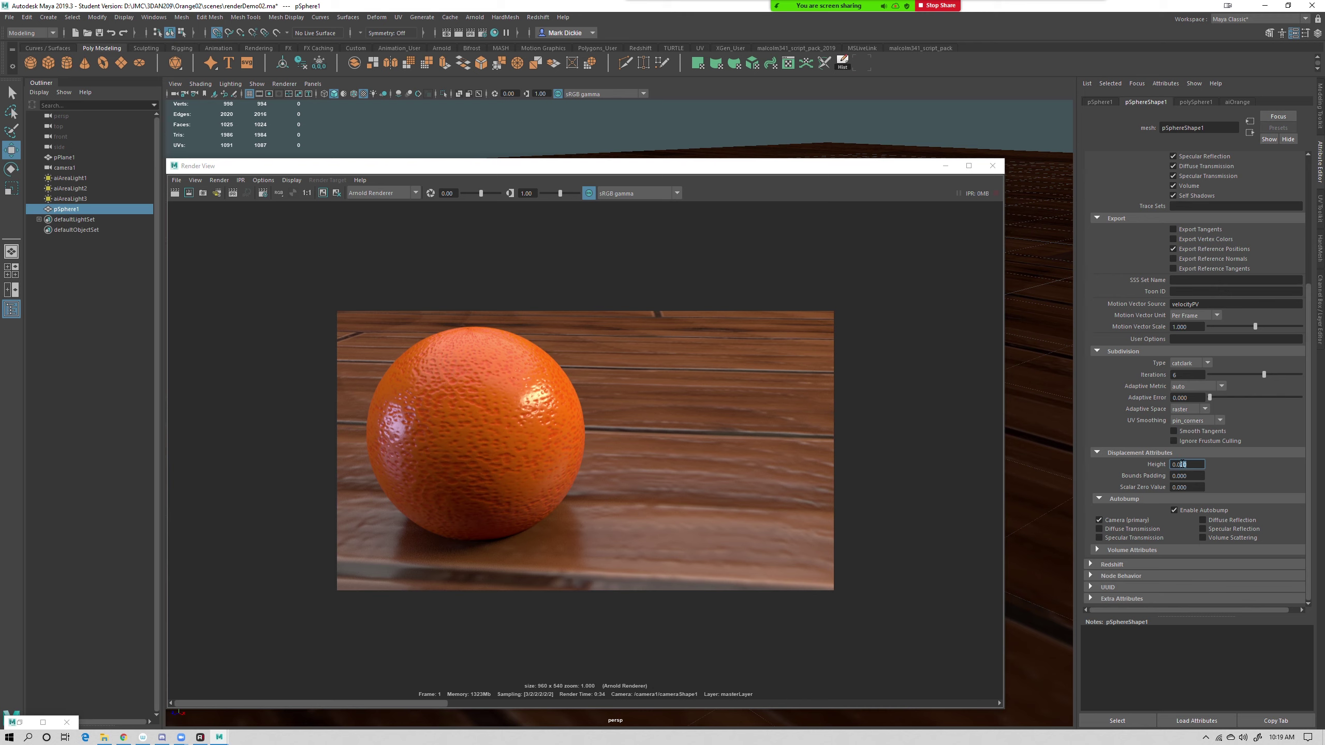
{"action": "type", "text": "10"}
{"action": "key", "text": "Return"}
{"action": "left_click", "coordinate": [321, 193]}
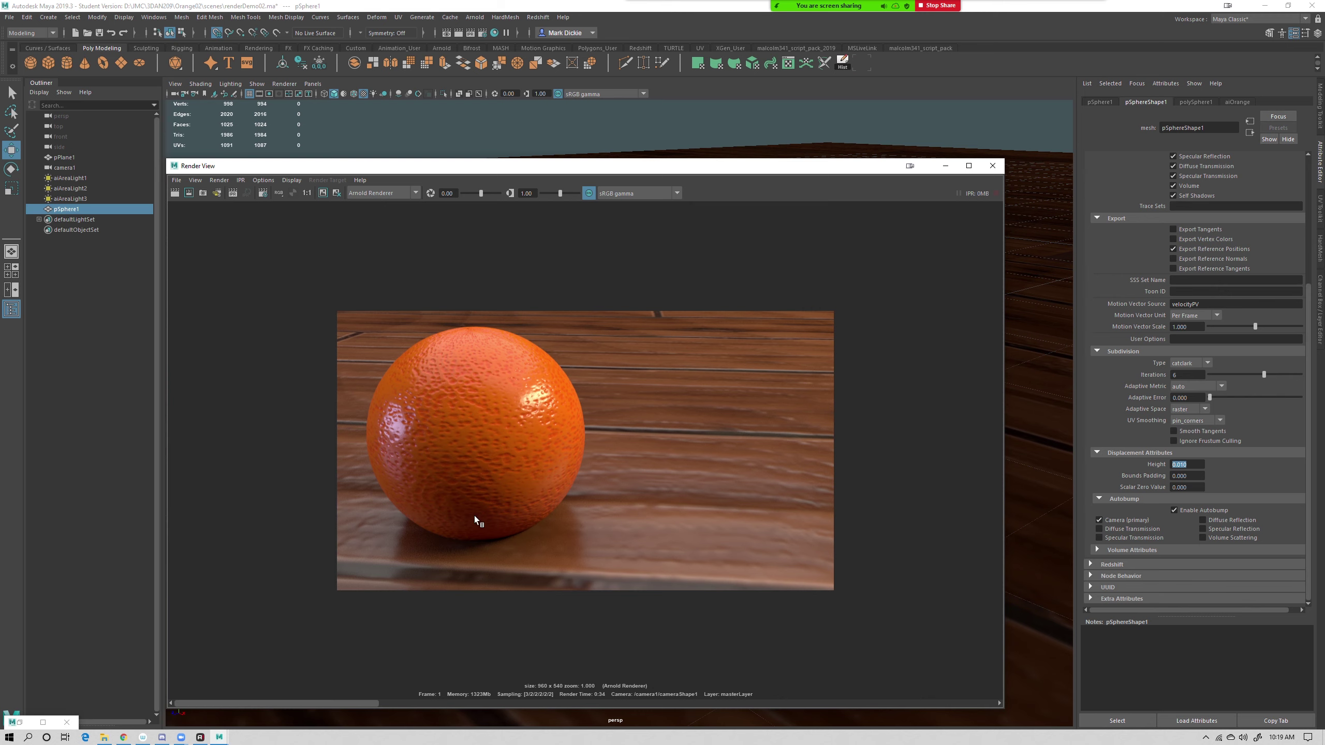
Bring Hypershade back and examine the orange material's network and the metallic file texture's attributes
{"action": "left_click", "coordinate": [27, 723]}
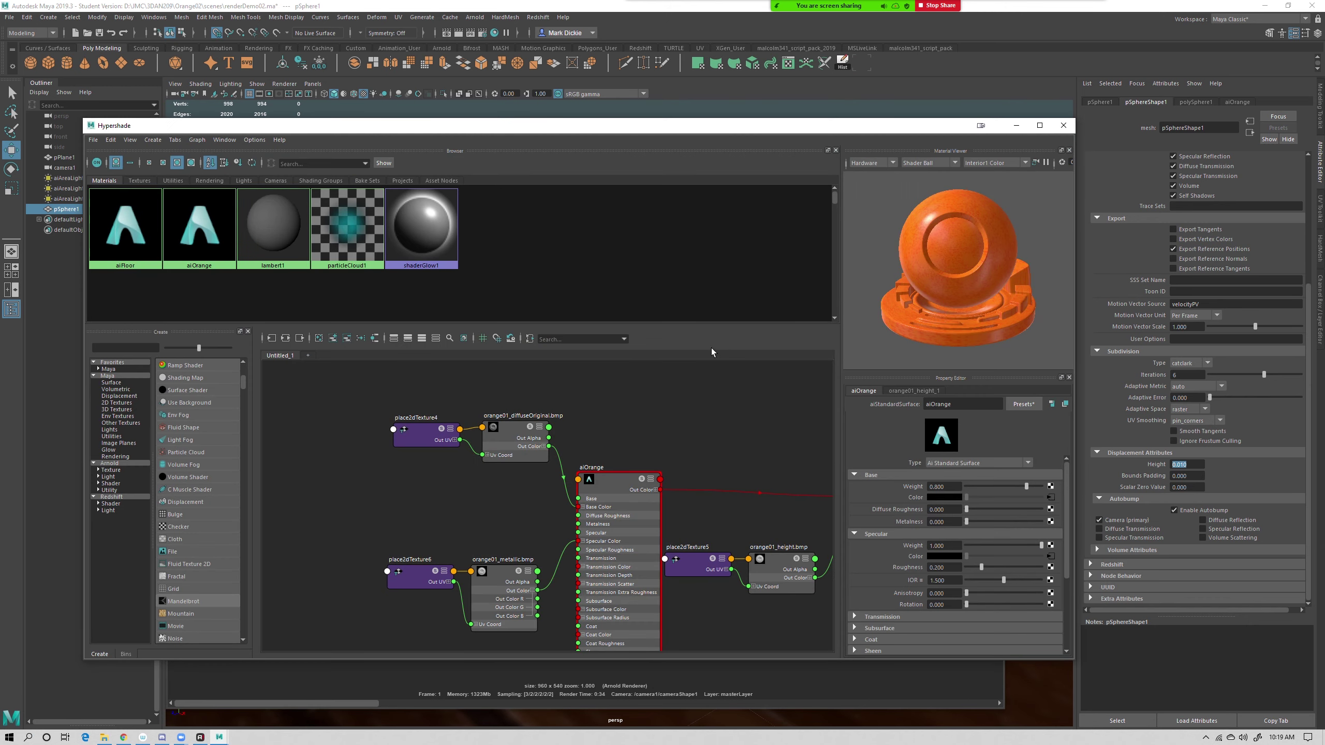
{"action": "scroll", "coordinate": [692, 420], "scroll_direction": "down", "scroll_amount": 4}
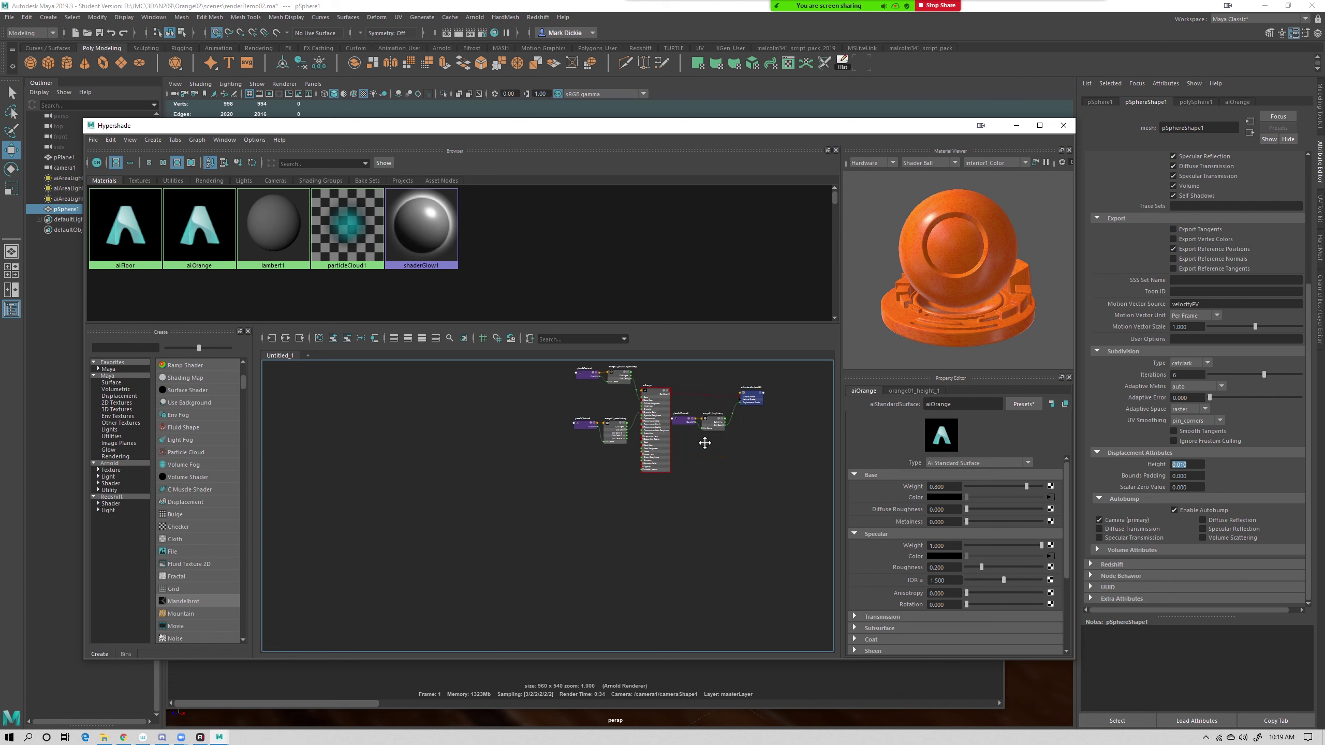
{"action": "scroll", "coordinate": [702, 448], "scroll_direction": "up", "scroll_amount": 4}
{"action": "middle_click_drag", "start_coordinate": [650, 451], "coordinate": [678, 545], "text": "alt"}
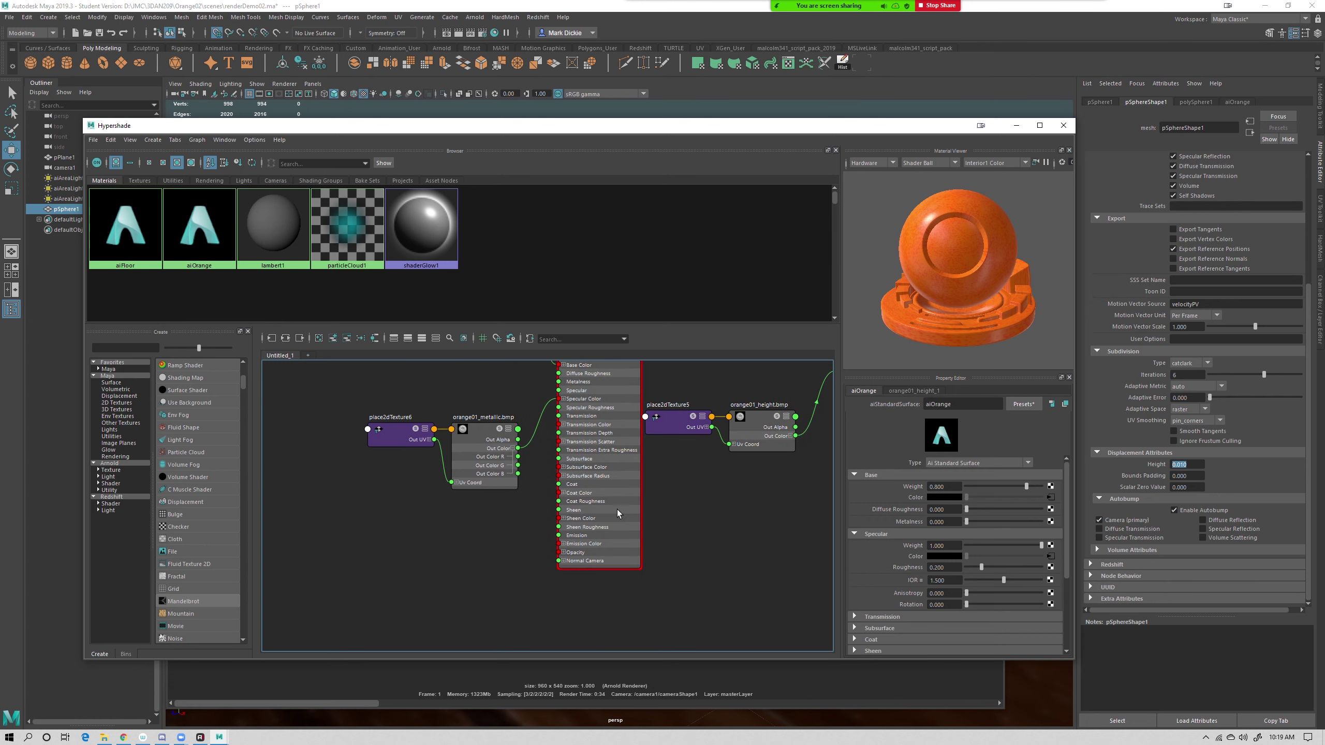
{"action": "left_click", "coordinate": [477, 428]}
{"action": "left_click", "coordinate": [701, 530]}
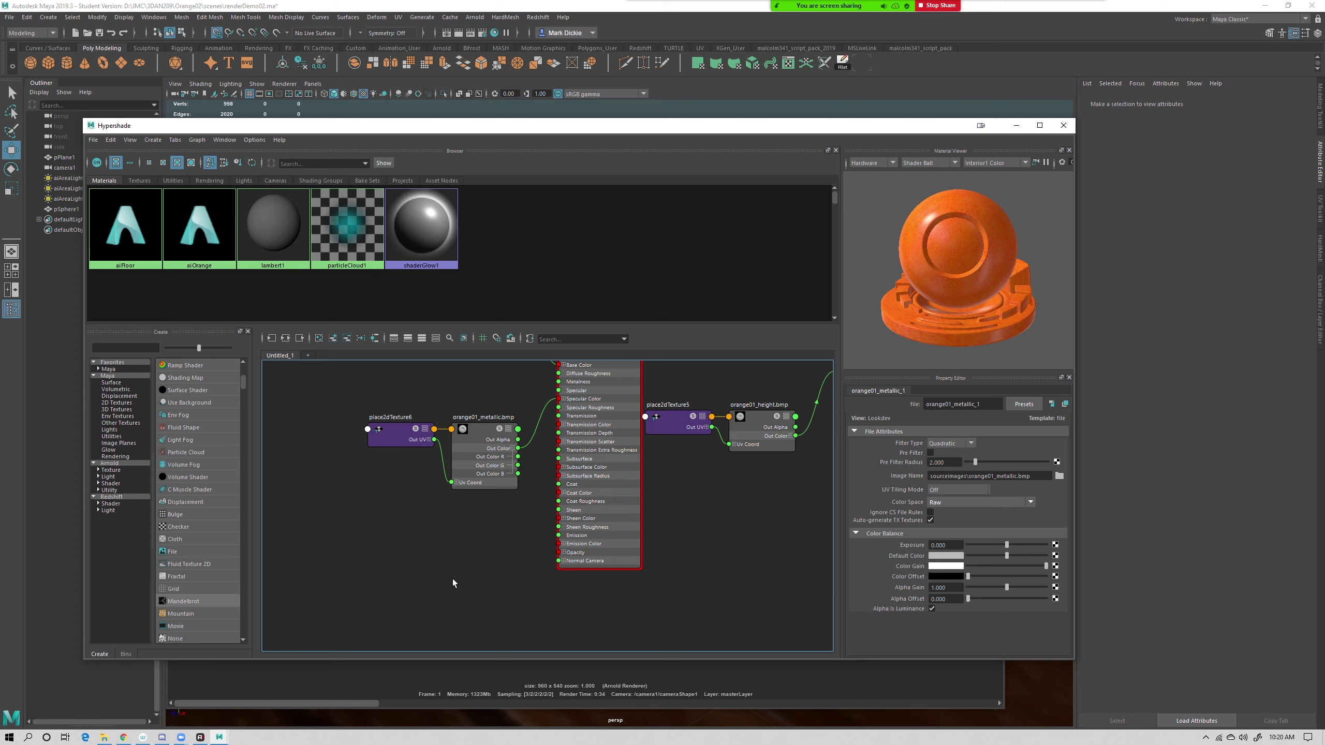
Select aiOrange and map a new Noise texture to Bump Mapping in its Geometry attributes
{"action": "left_click", "coordinate": [584, 562]}
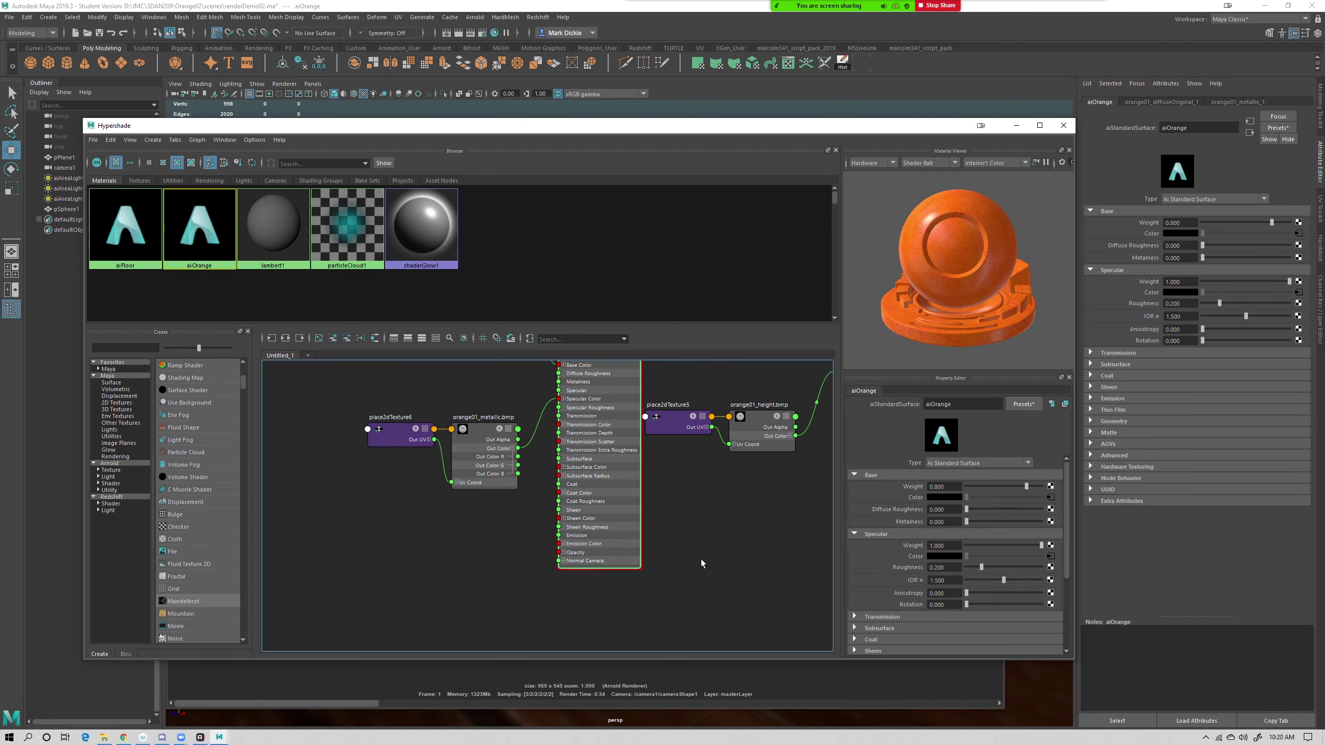
{"action": "scroll", "coordinate": [922, 531], "scroll_direction": "down", "scroll_amount": 3}
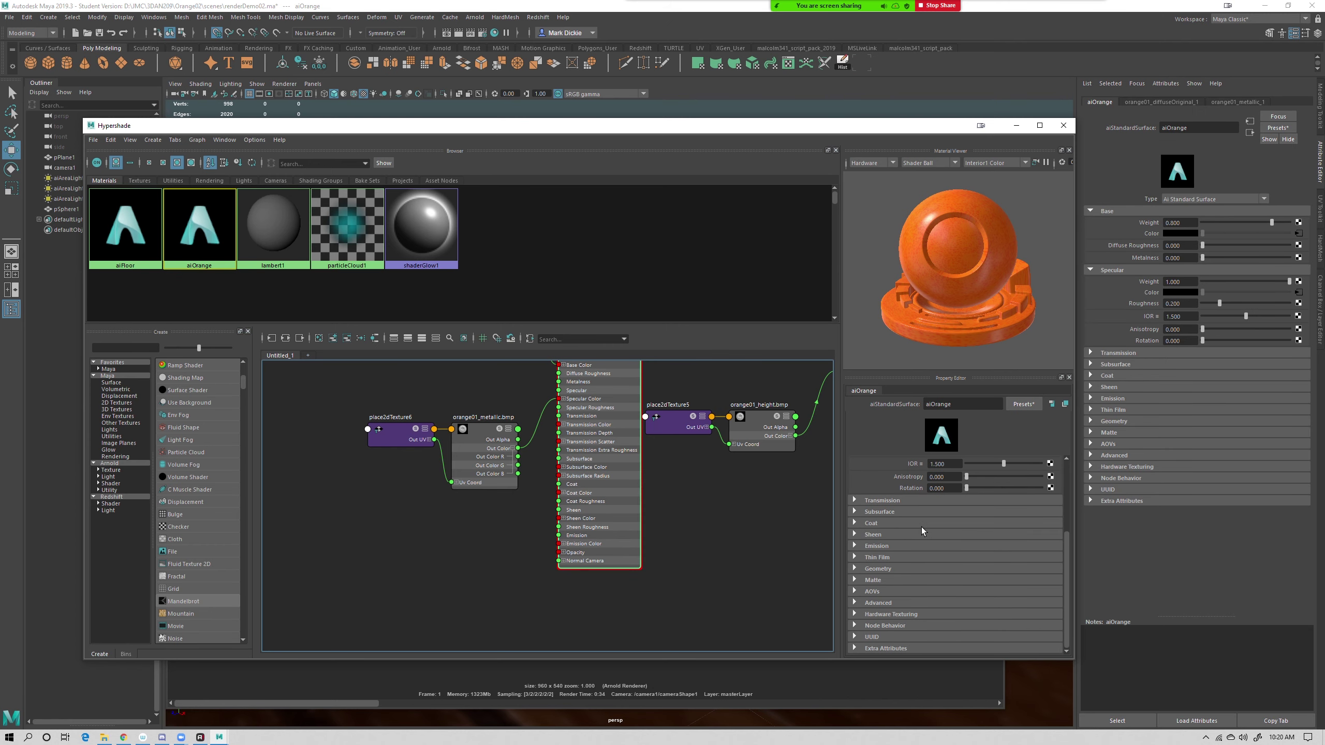
{"action": "left_click", "coordinate": [854, 568]}
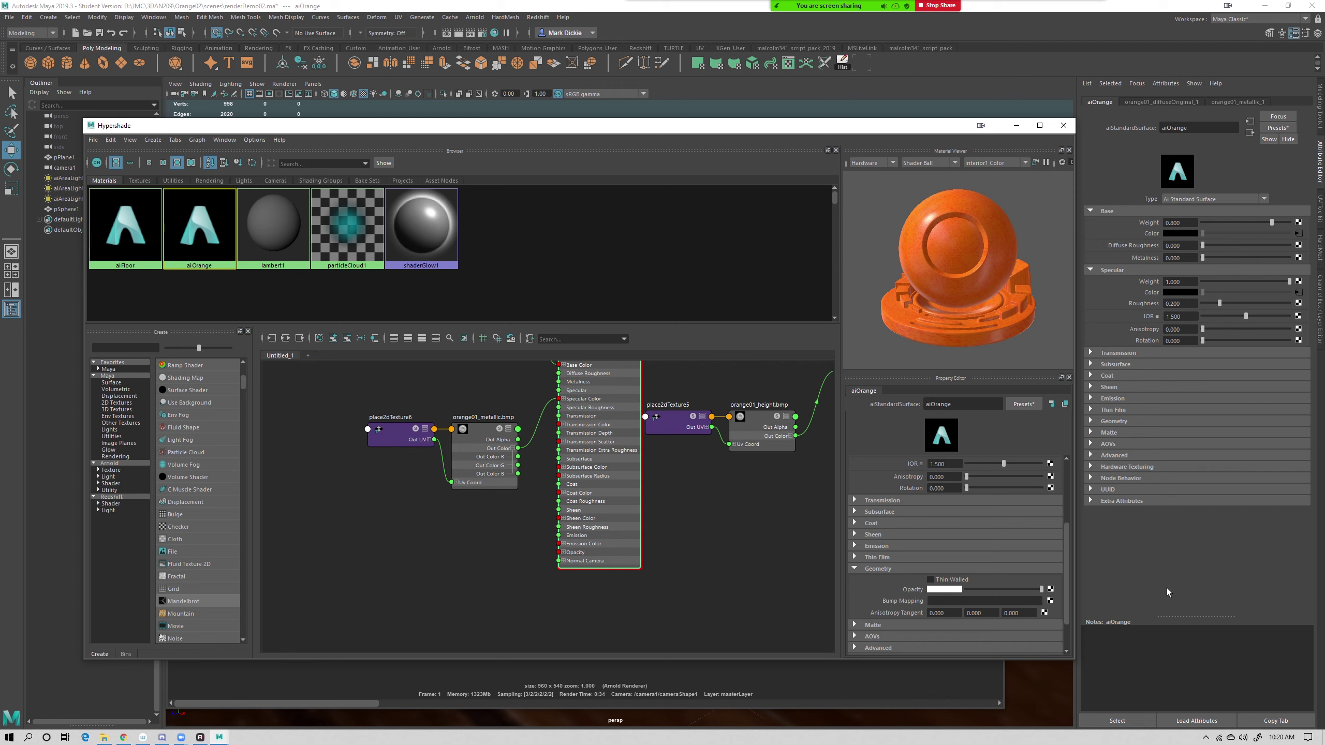
{"action": "left_click", "coordinate": [1048, 601]}
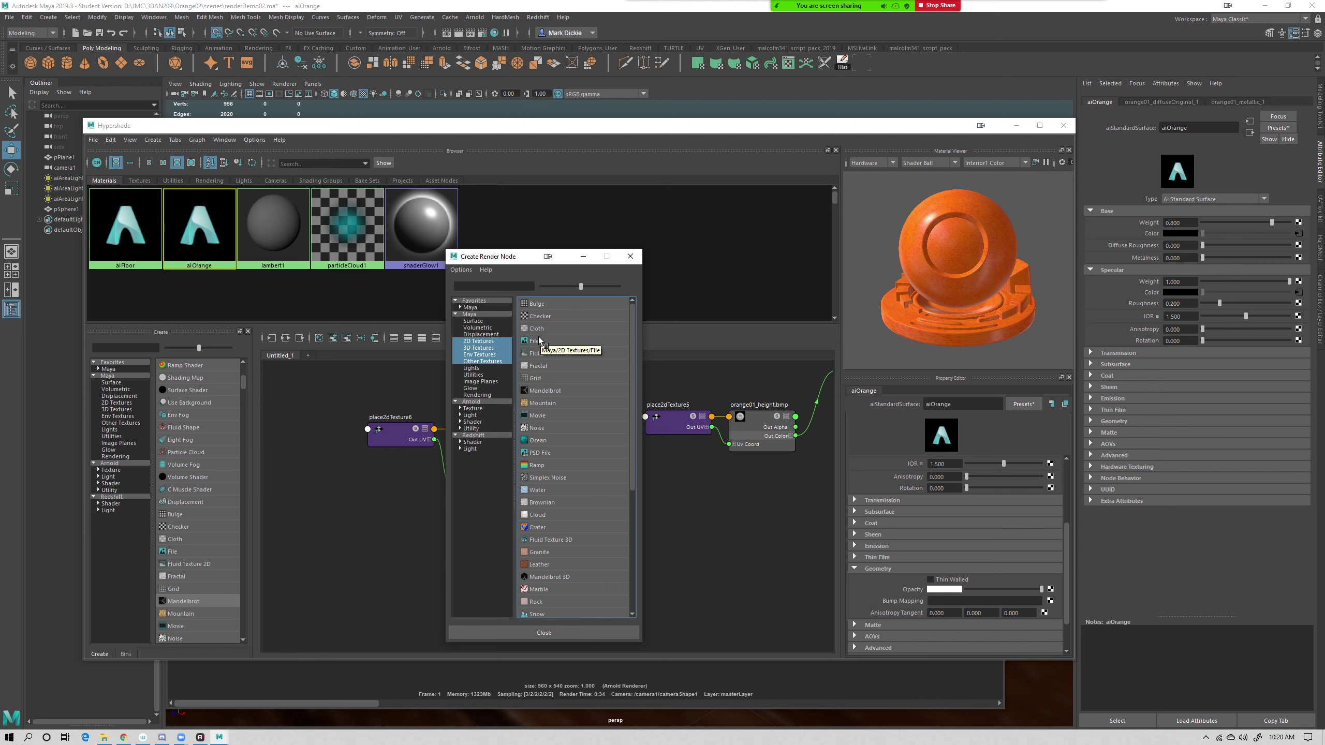
{"action": "left_click_drag", "start_coordinate": [633, 378], "coordinate": [621, 350]}
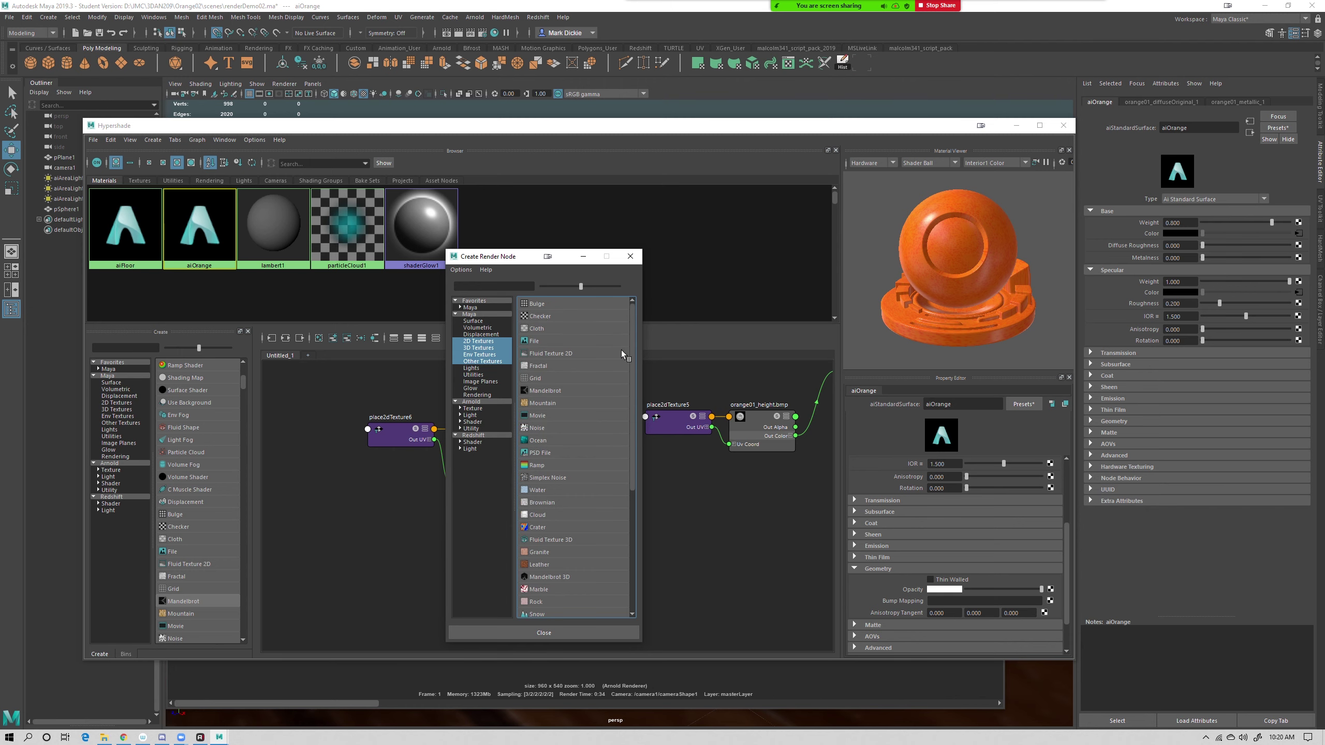
{"action": "left_click", "coordinate": [534, 428]}
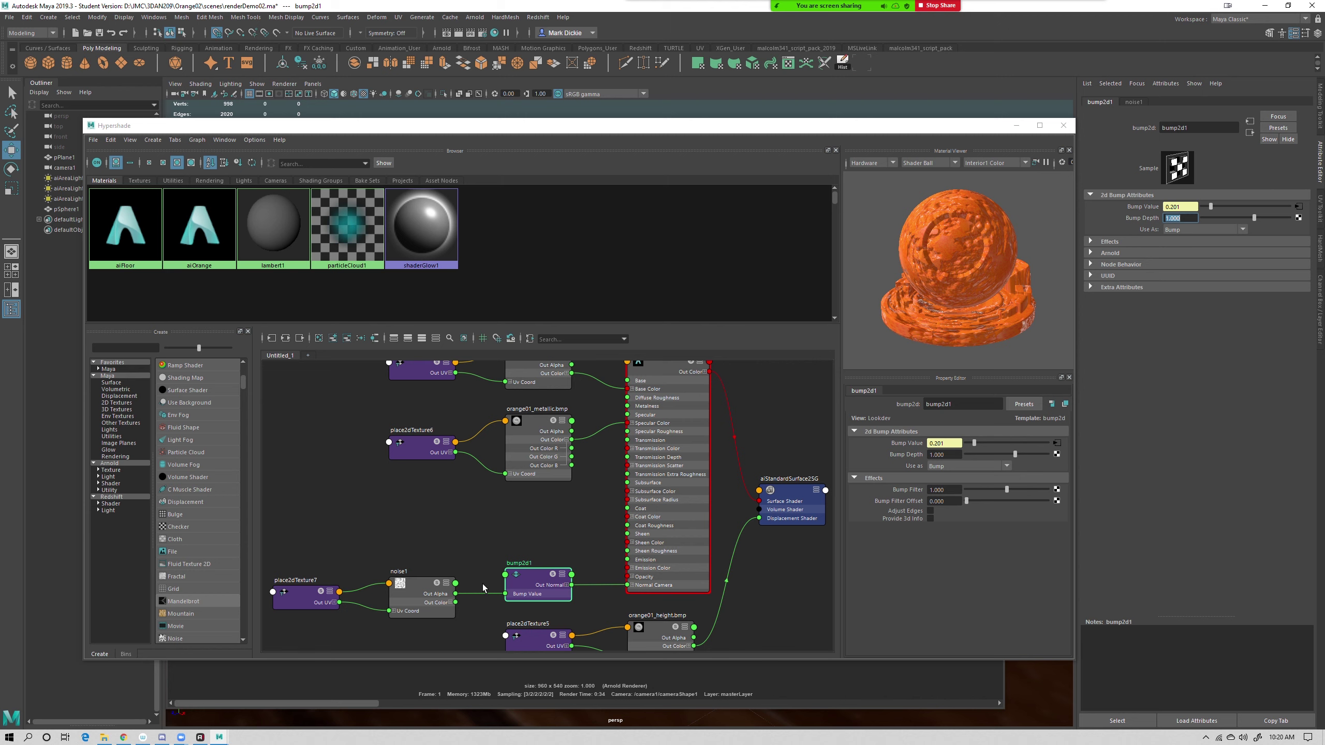
Create an extra noise texture in the node graph and delete it together with its placement node
{"action": "left_click", "coordinate": [415, 526]}
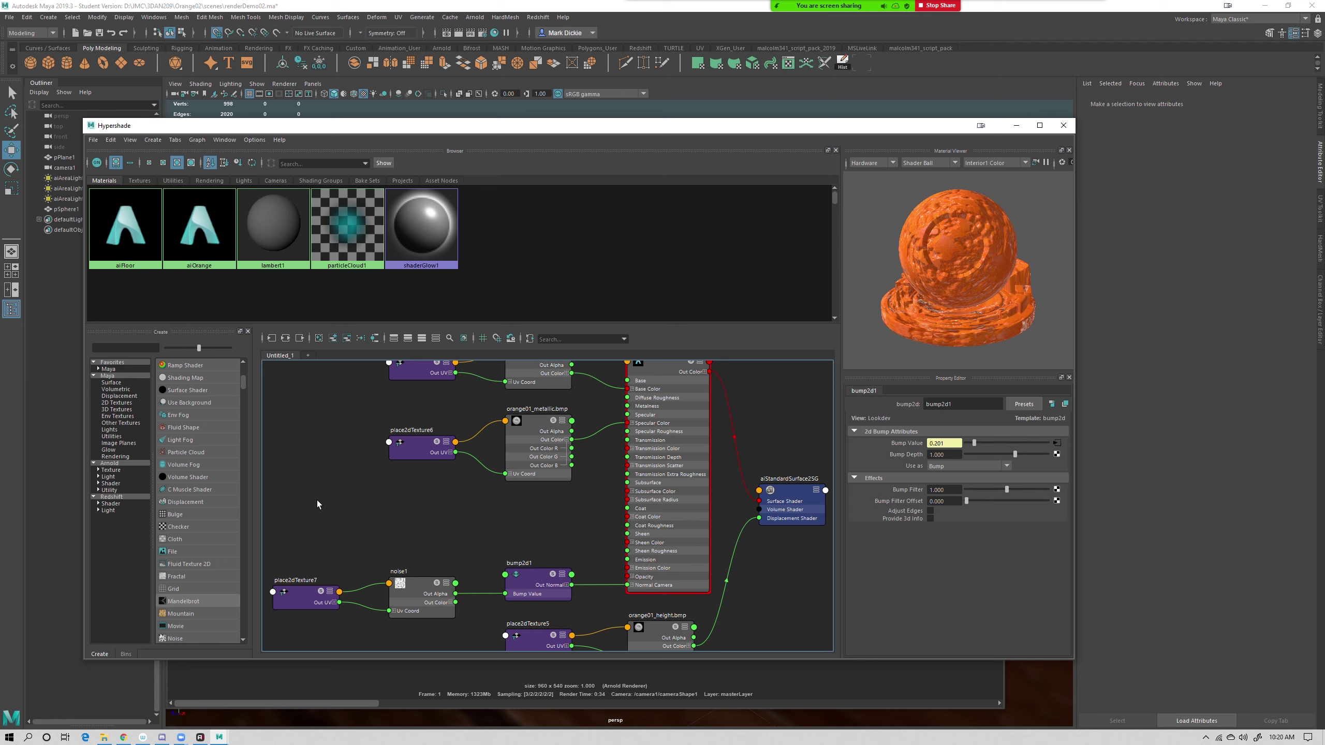
{"action": "key", "text": "Tab"}
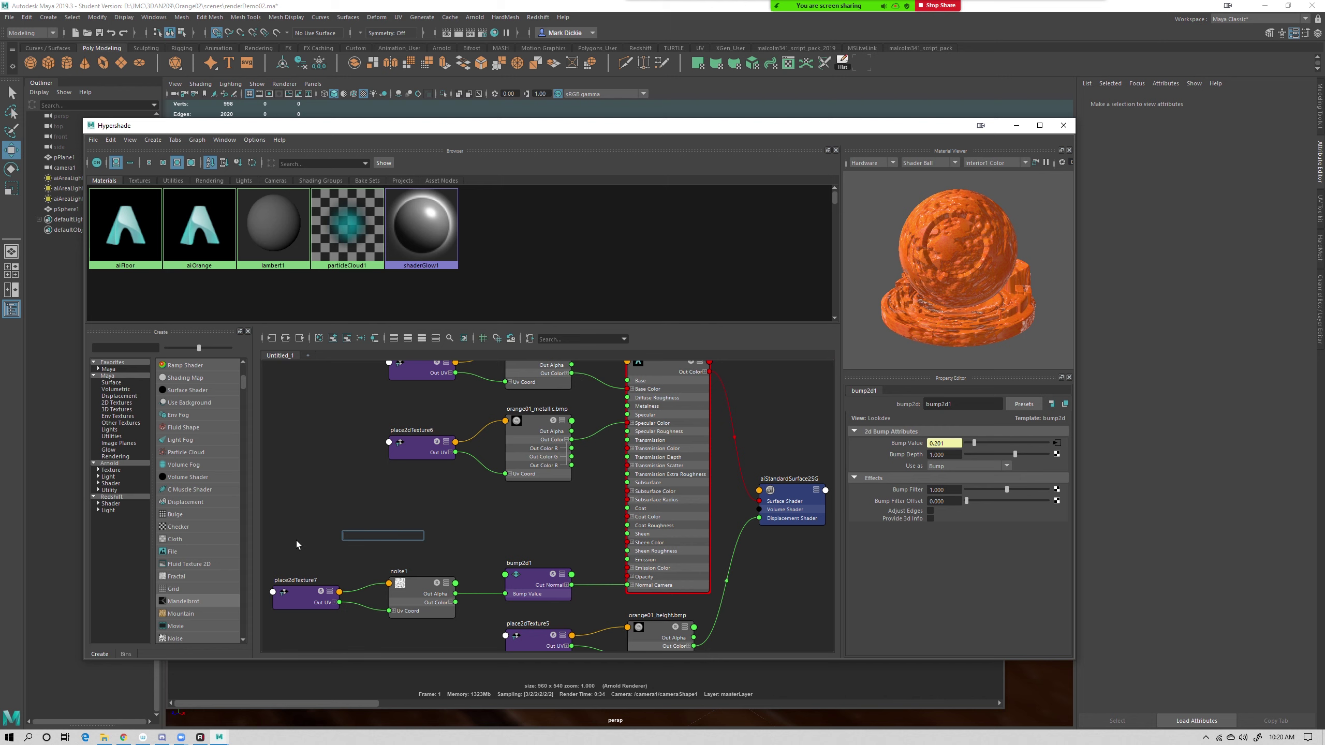
{"action": "type", "text": "noi"}
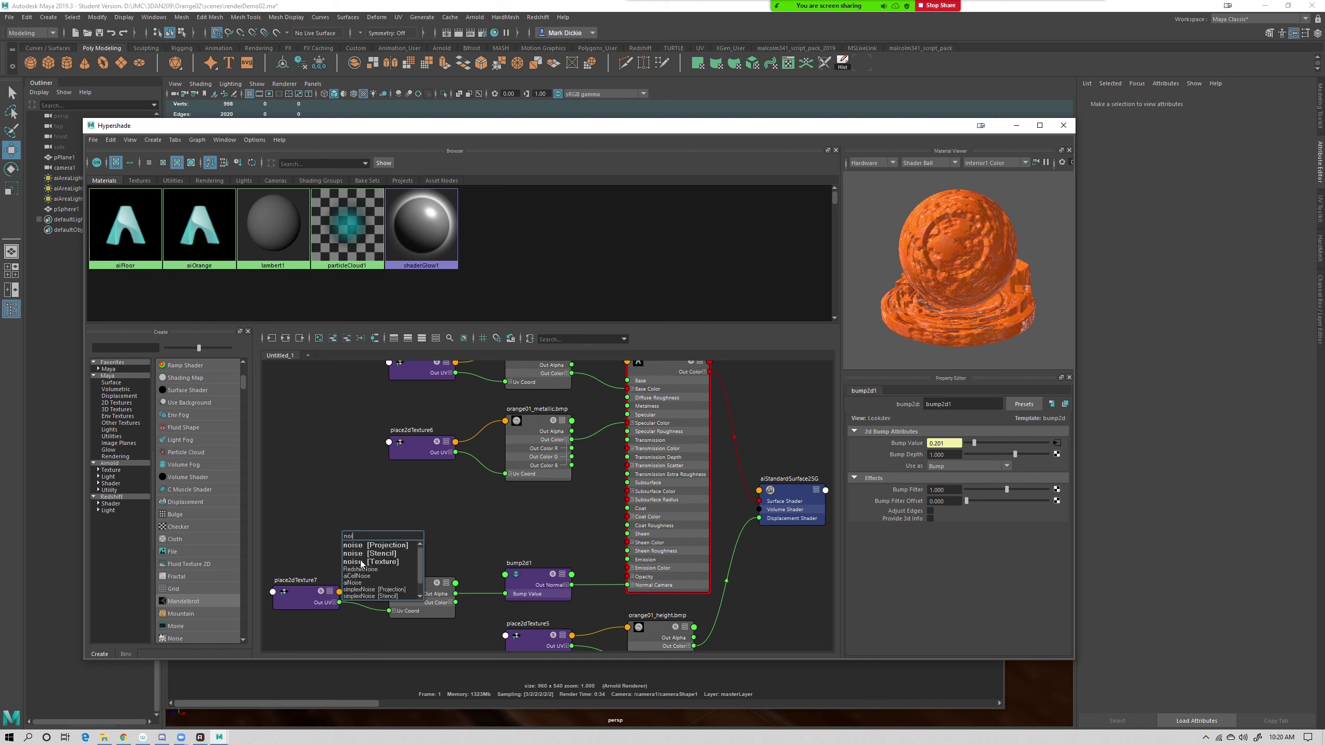
{"action": "left_click", "coordinate": [360, 562]}
{"action": "left_click_drag", "start_coordinate": [455, 549], "coordinate": [401, 520]}
{"action": "left_click", "coordinate": [493, 524]}
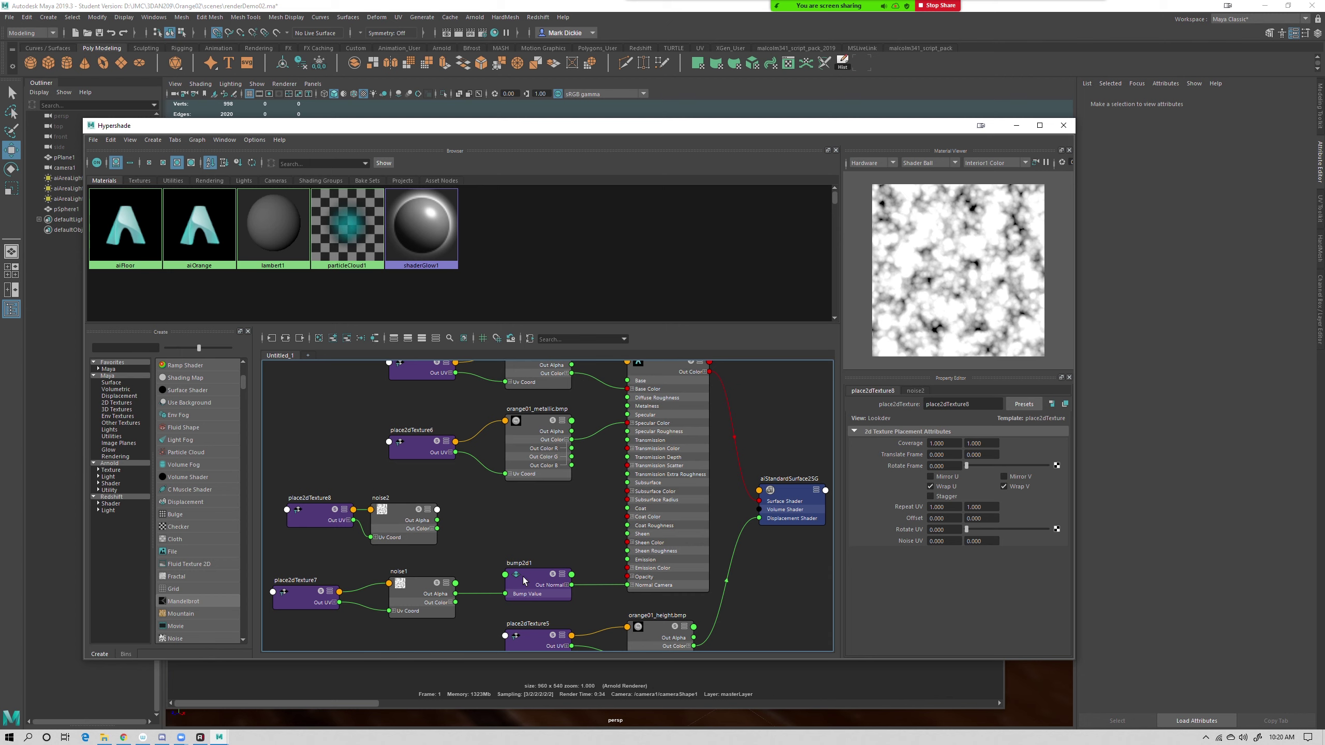
{"action": "left_click_drag", "start_coordinate": [289, 490], "coordinate": [362, 545]}
{"action": "key", "text": "Delete"}
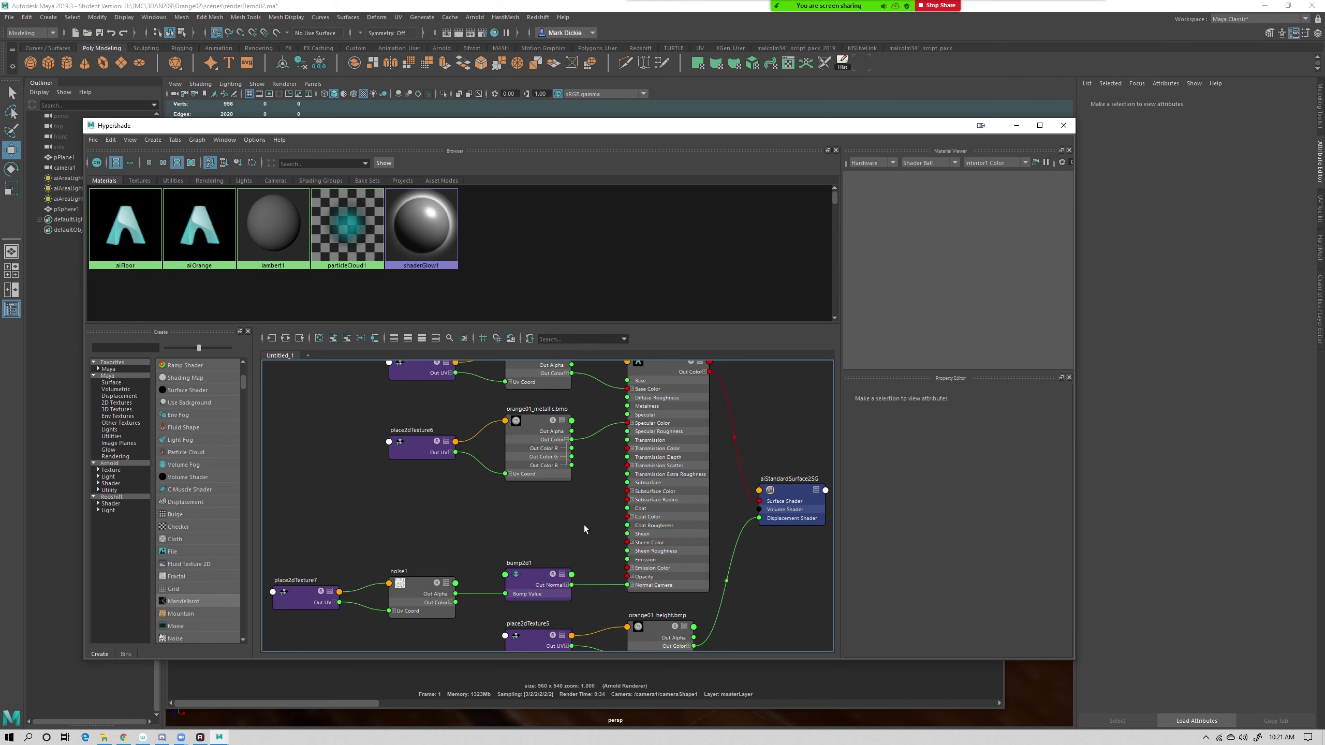
Check the Bump Mapping assignment in aiOrange's Geometry attributes and inspect the connected bump2d1 node
{"action": "left_click", "coordinate": [660, 530]}
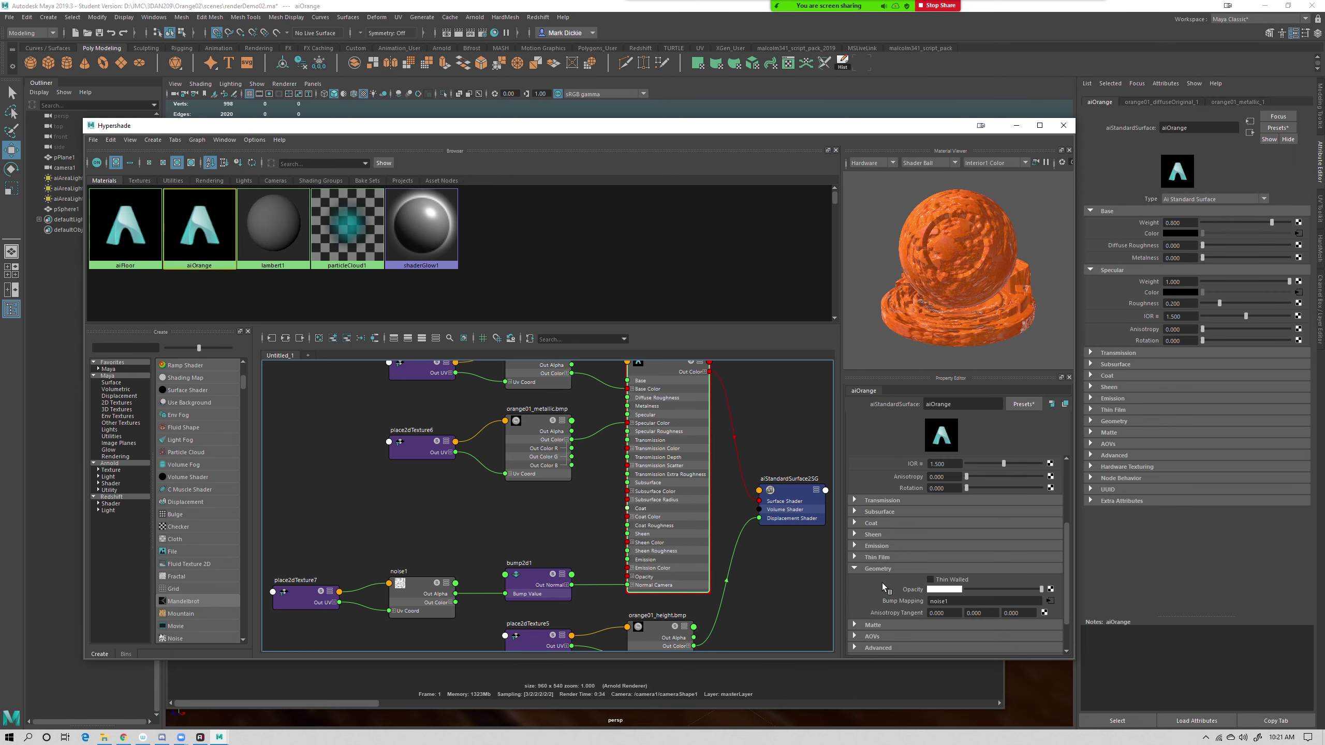
{"action": "scroll", "coordinate": [885, 588], "scroll_direction": "down", "scroll_amount": 2}
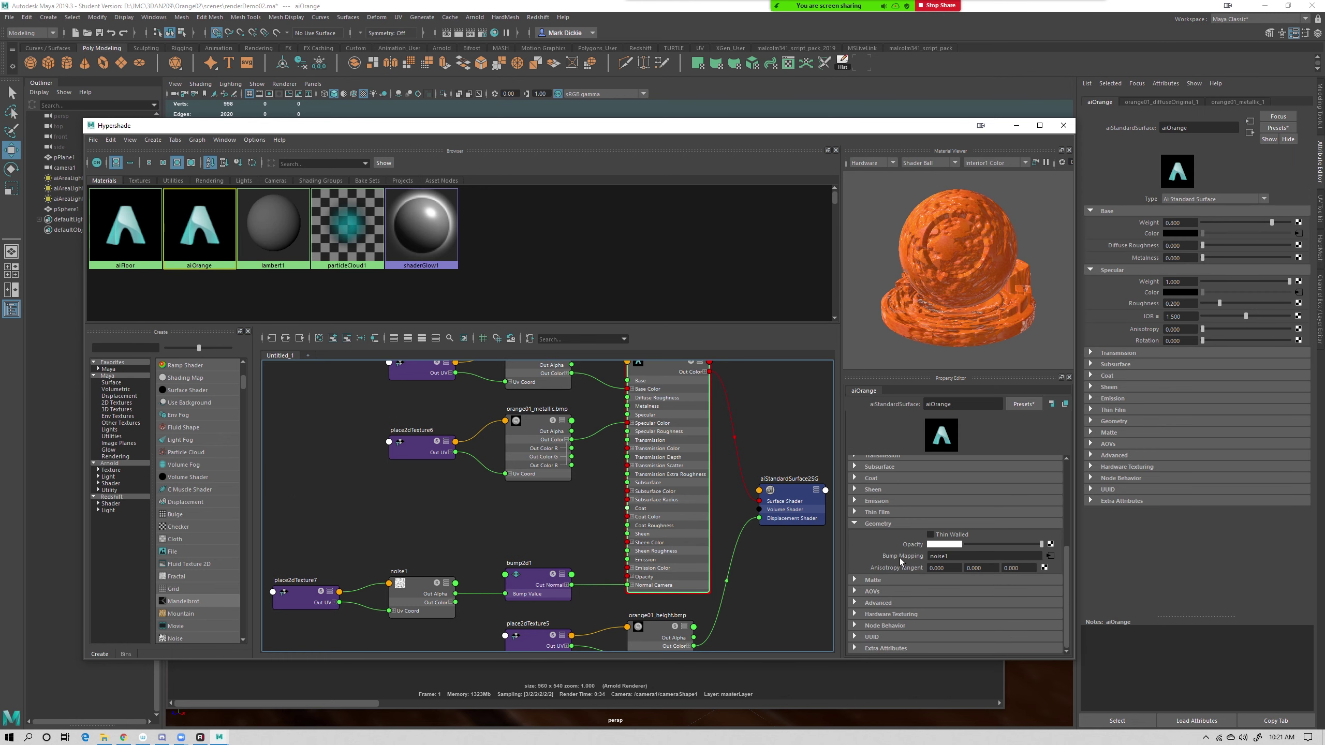
{"action": "left_click", "coordinate": [854, 524]}
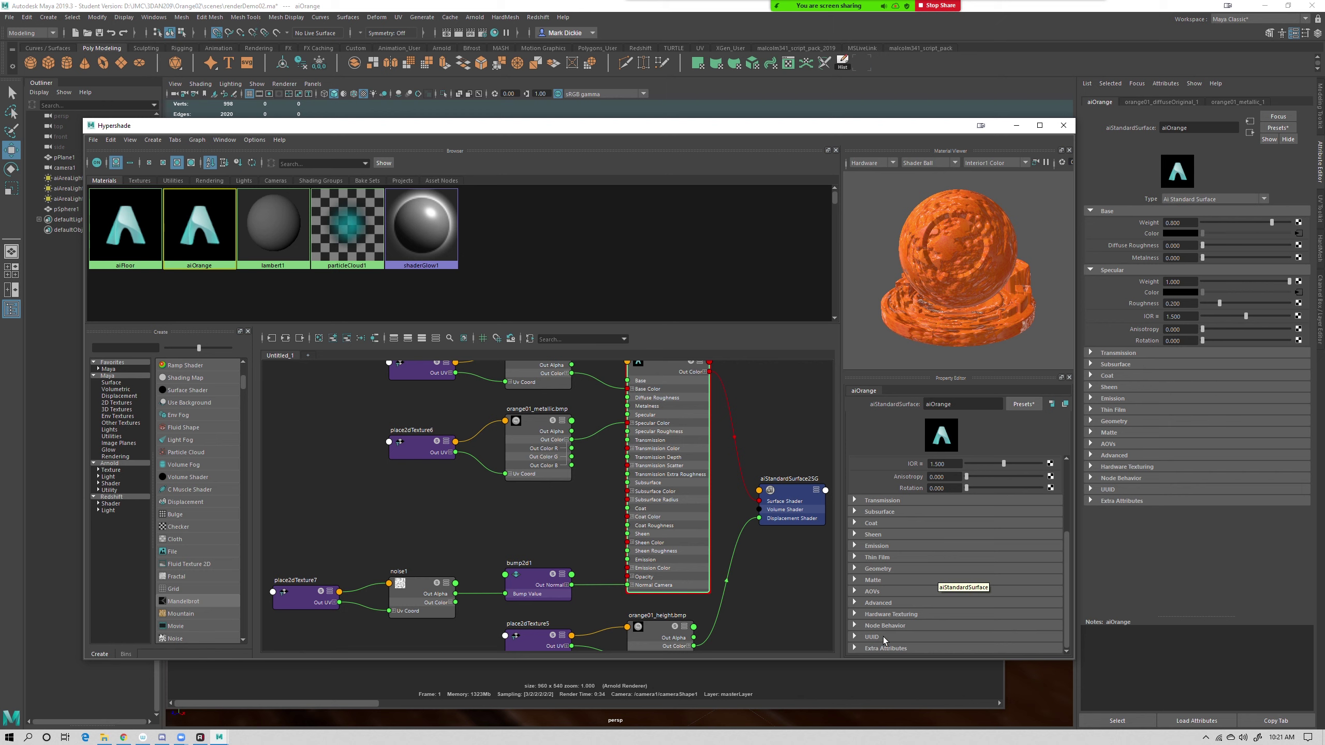
{"action": "left_click", "coordinate": [855, 568]}
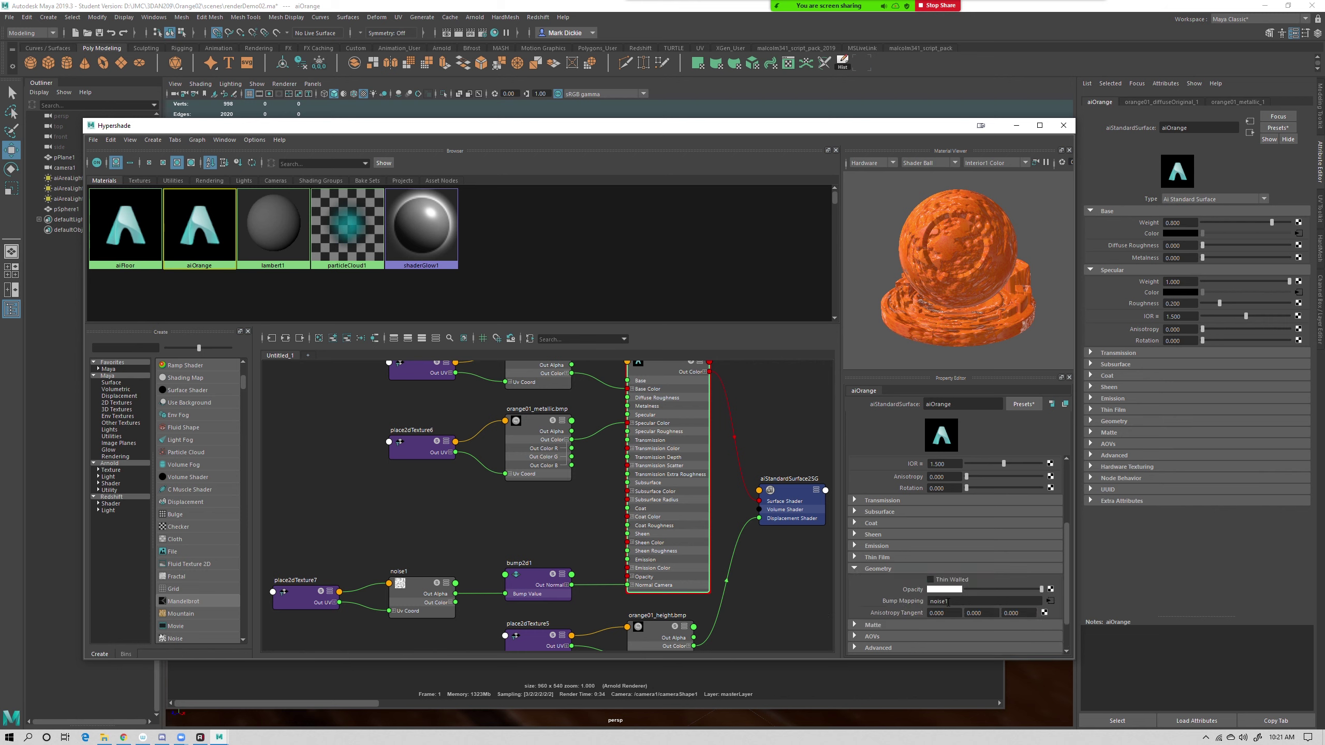
{"action": "left_click", "coordinate": [515, 583]}
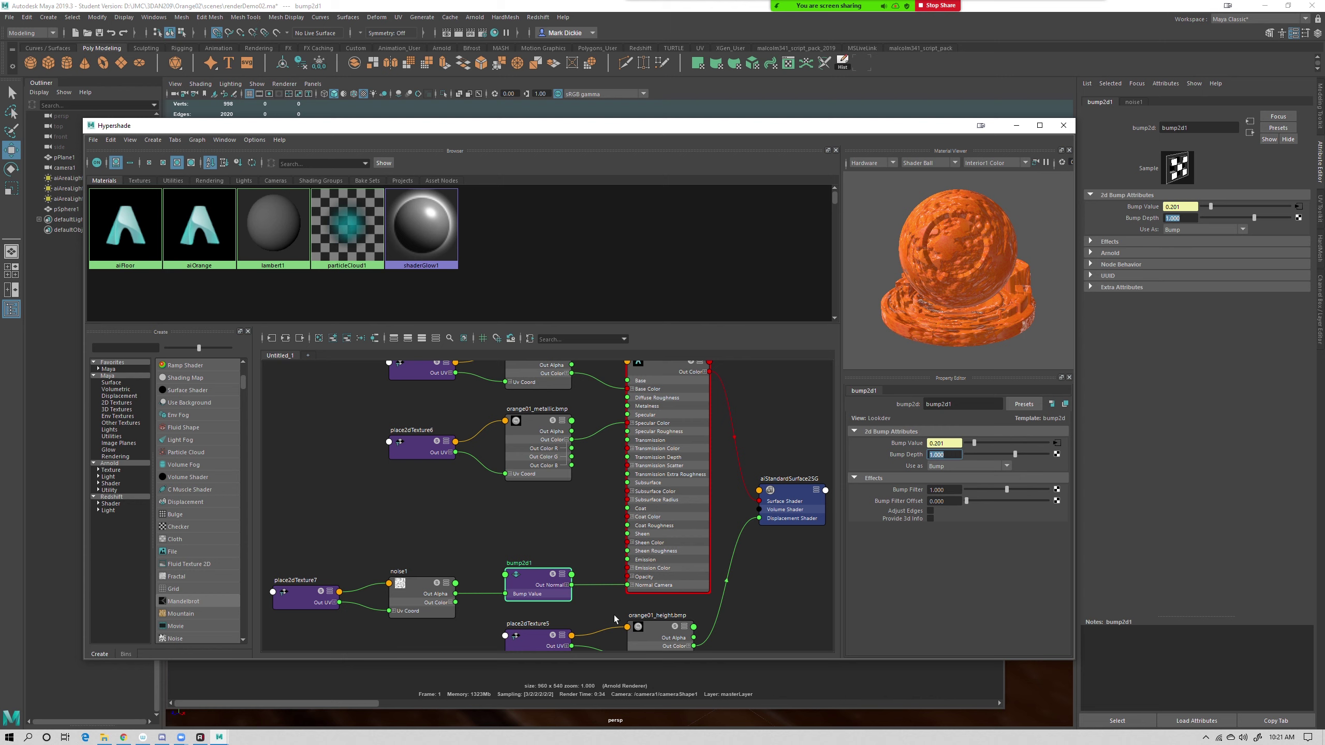
{"action": "left_click_drag", "start_coordinate": [537, 580], "coordinate": [538, 573]}
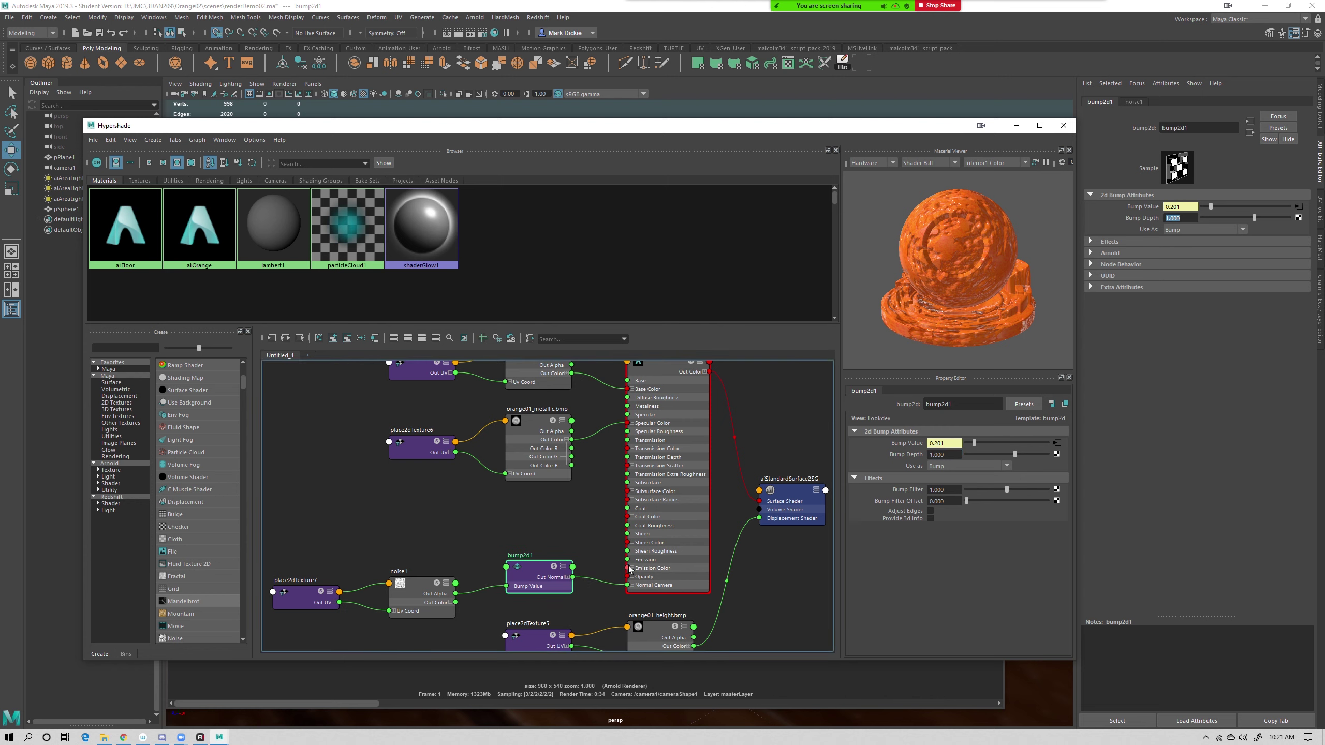
Try a Bump Depth of 0.05 on the bump2d1 node
{"action": "left_click", "coordinate": [948, 454]}
{"action": "type", "text": ".05"}
{"action": "key", "text": "Return"}
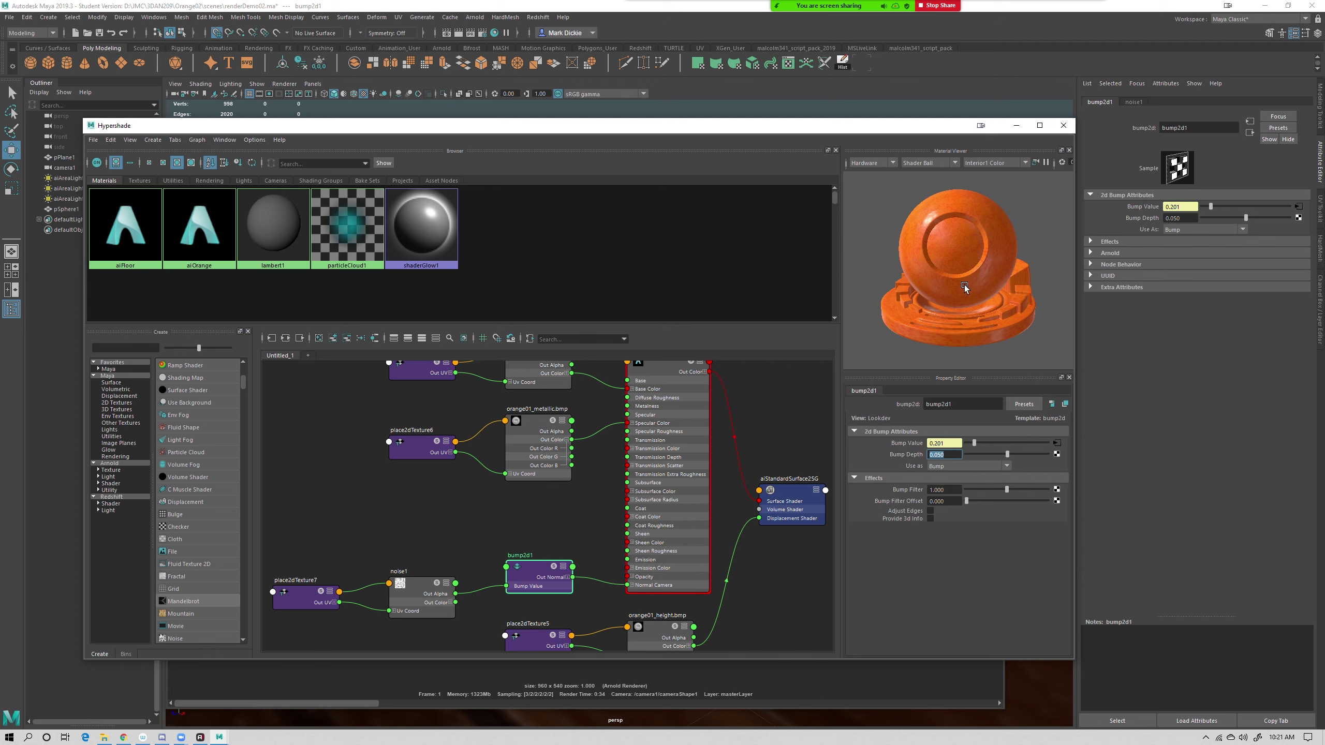
Compare several Bump Depth values on bump2d1 in the material preview, finishing at 0.1
{"action": "left_click_drag", "start_coordinate": [948, 456], "coordinate": [933, 456]}
{"action": "type", "text": ".1"}
{"action": "key", "text": "Return"}
{"action": "left_click_drag", "start_coordinate": [950, 455], "coordinate": [936, 456]}
{"action": "type", "text": "2"}
{"action": "key", "text": "Return"}
{"action": "left_click_drag", "start_coordinate": [953, 455], "coordinate": [939, 455]}
{"action": "type", "text": "15"}
{"action": "key", "text": "Return"}
{"action": "left_click", "coordinate": [940, 455]}
{"action": "left_click", "coordinate": [742, 580]}
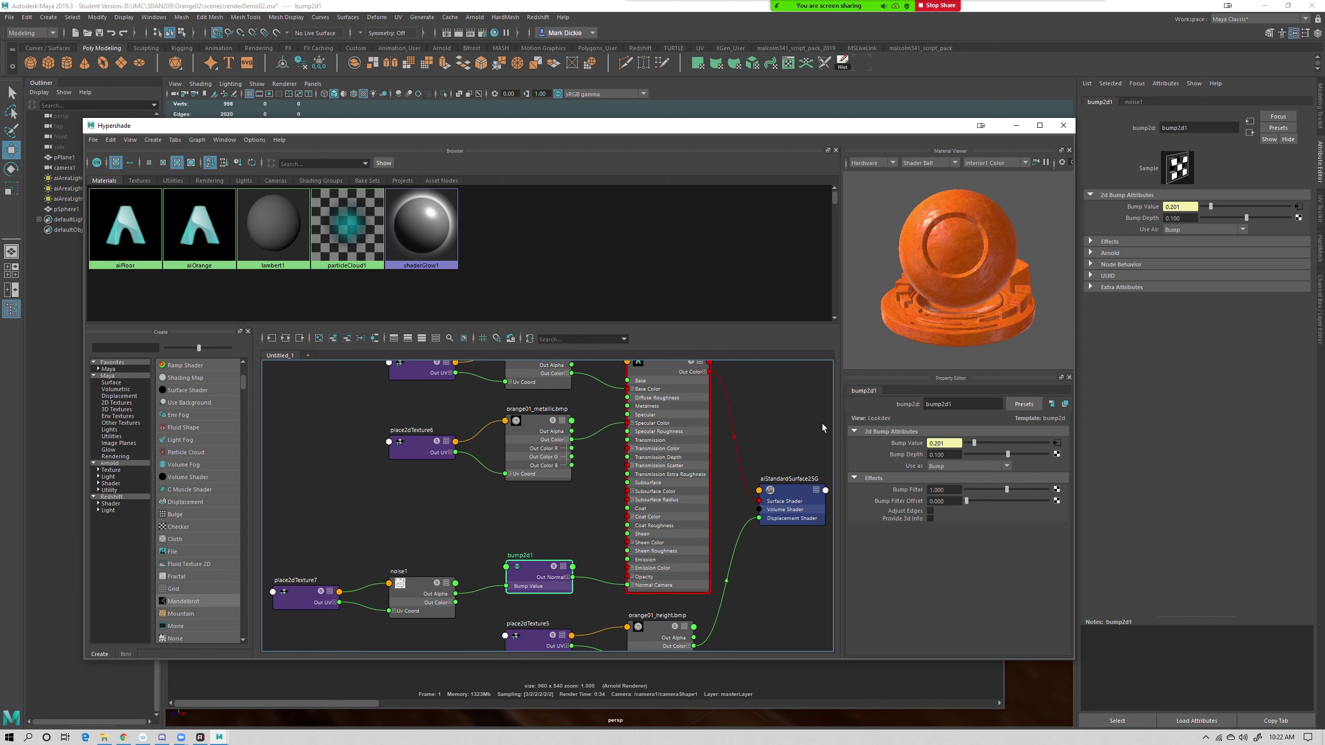
Select the noise1 texture node and lower its Ratio to about 0.315
{"action": "left_click_drag", "start_coordinate": [418, 593], "coordinate": [430, 577]}
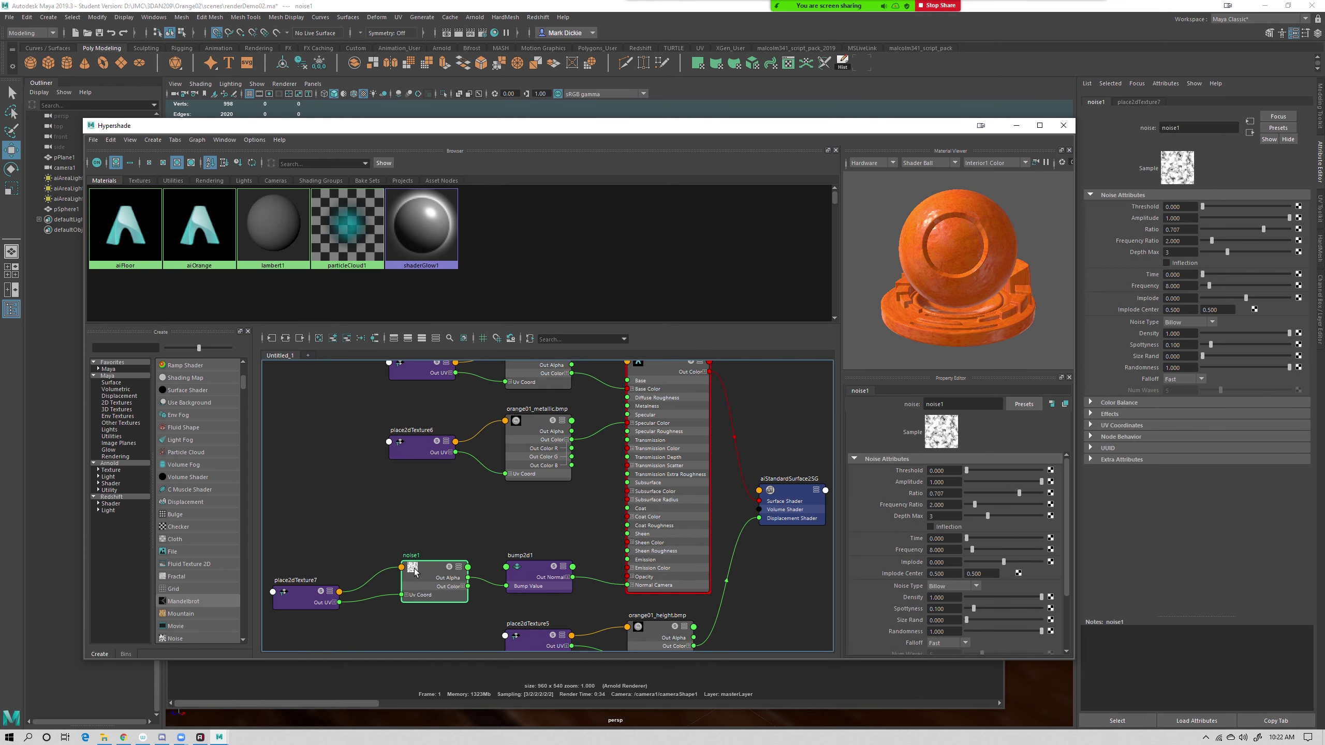
{"action": "left_click", "coordinate": [948, 437]}
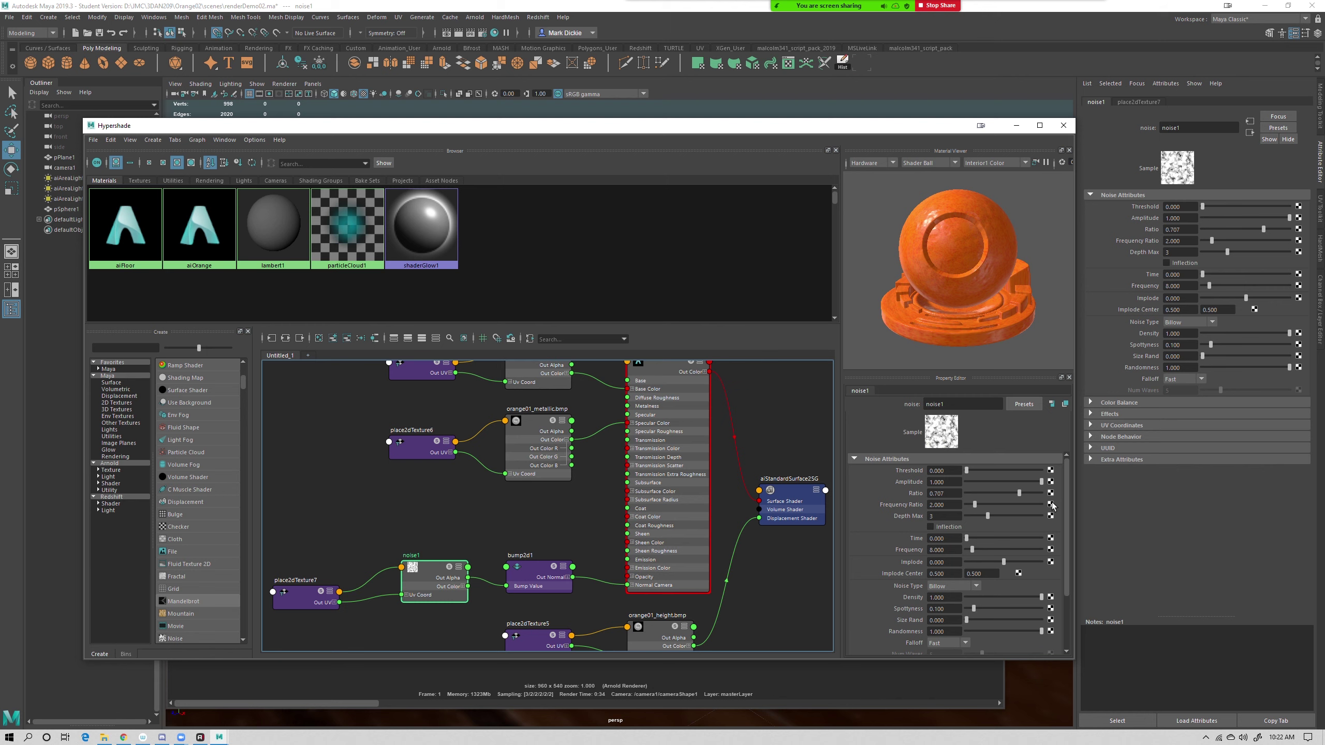
{"action": "left_click_drag", "start_coordinate": [1066, 499], "coordinate": [1082, 470]}
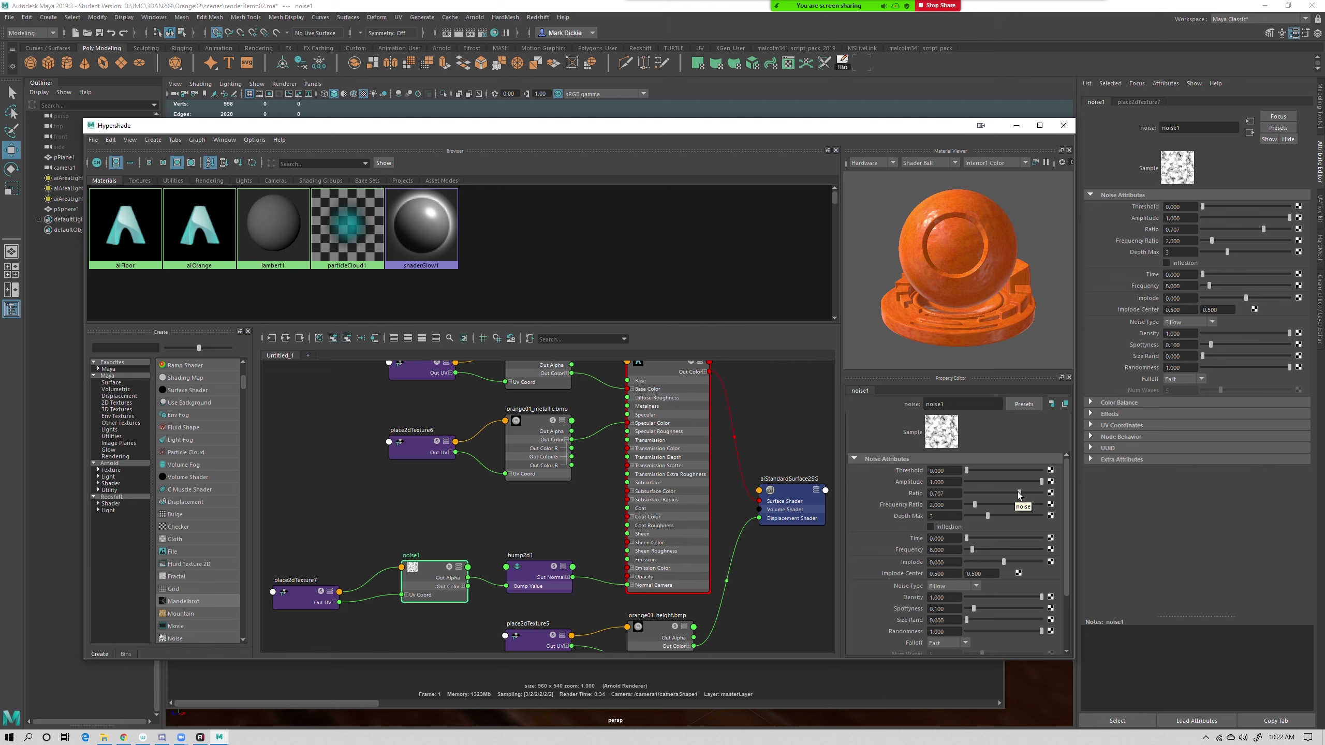
{"action": "mouse_move", "coordinate": [1019, 493]}
{"action": "left_mouse_down"}
{"action": "mouse_move", "coordinate": [988, 496]}
{"action": "mouse_move", "coordinate": [1026, 499]}
{"action": "left_mouse_up"}
{"action": "left_click_drag", "start_coordinate": [1026, 493], "coordinate": [1001, 498]}
{"action": "left_click_drag", "start_coordinate": [1002, 494], "coordinate": [989, 493]}
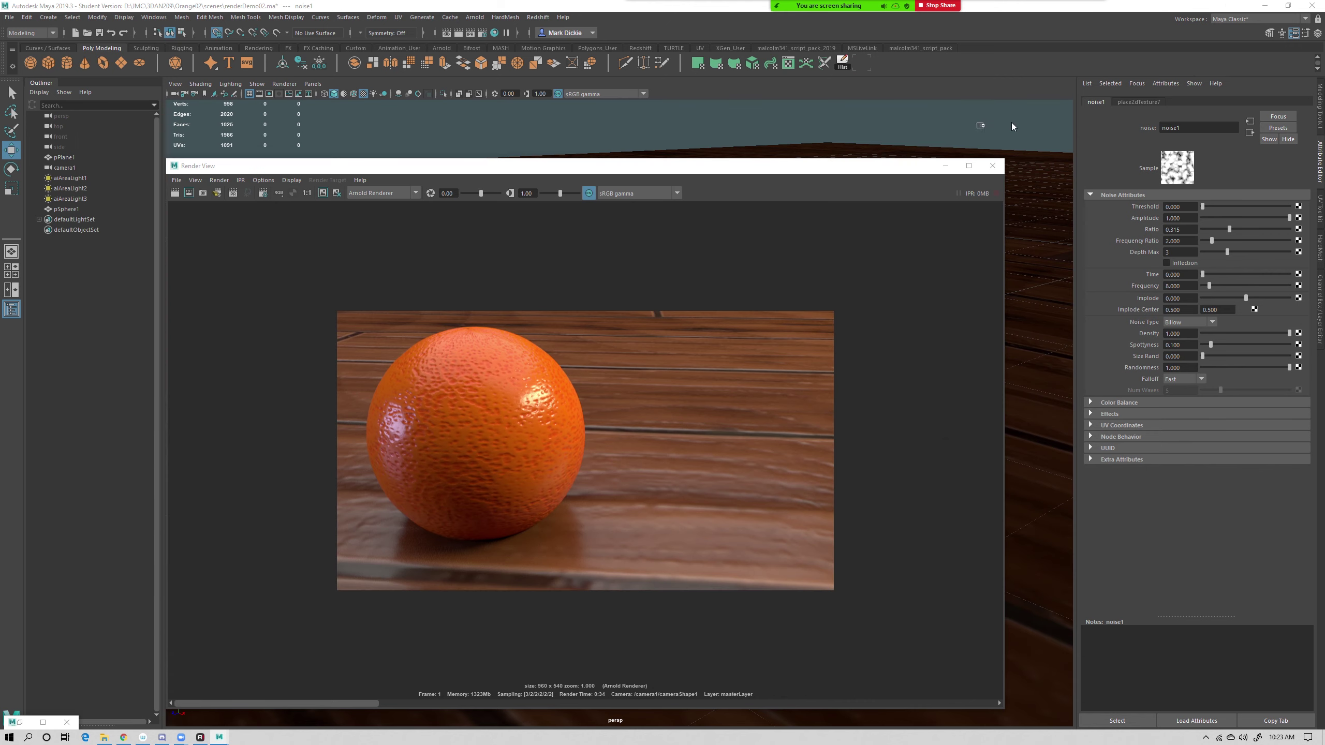
Minimize Hypershade, look through the kept render images and re-render the camera view
{"action": "left_click", "coordinate": [1015, 125]}
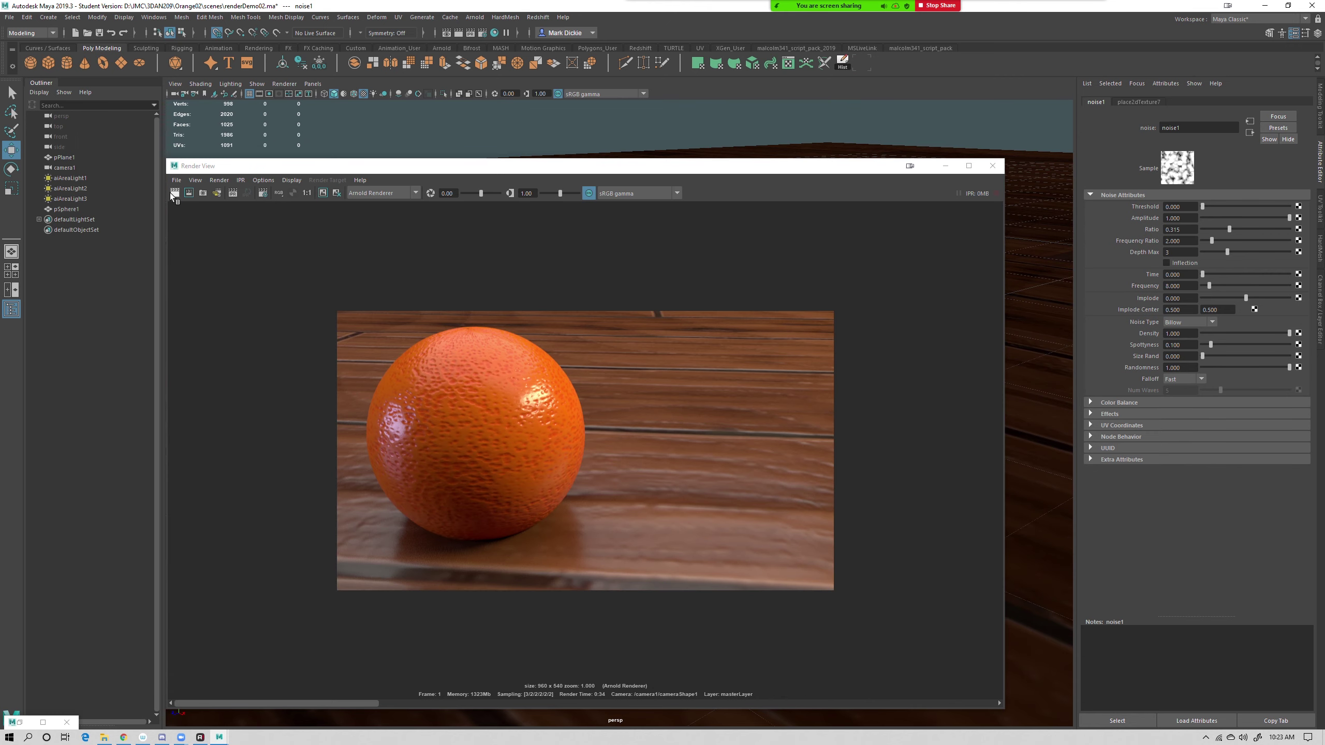
{"action": "left_click_drag", "start_coordinate": [334, 701], "coordinate": [252, 683]}
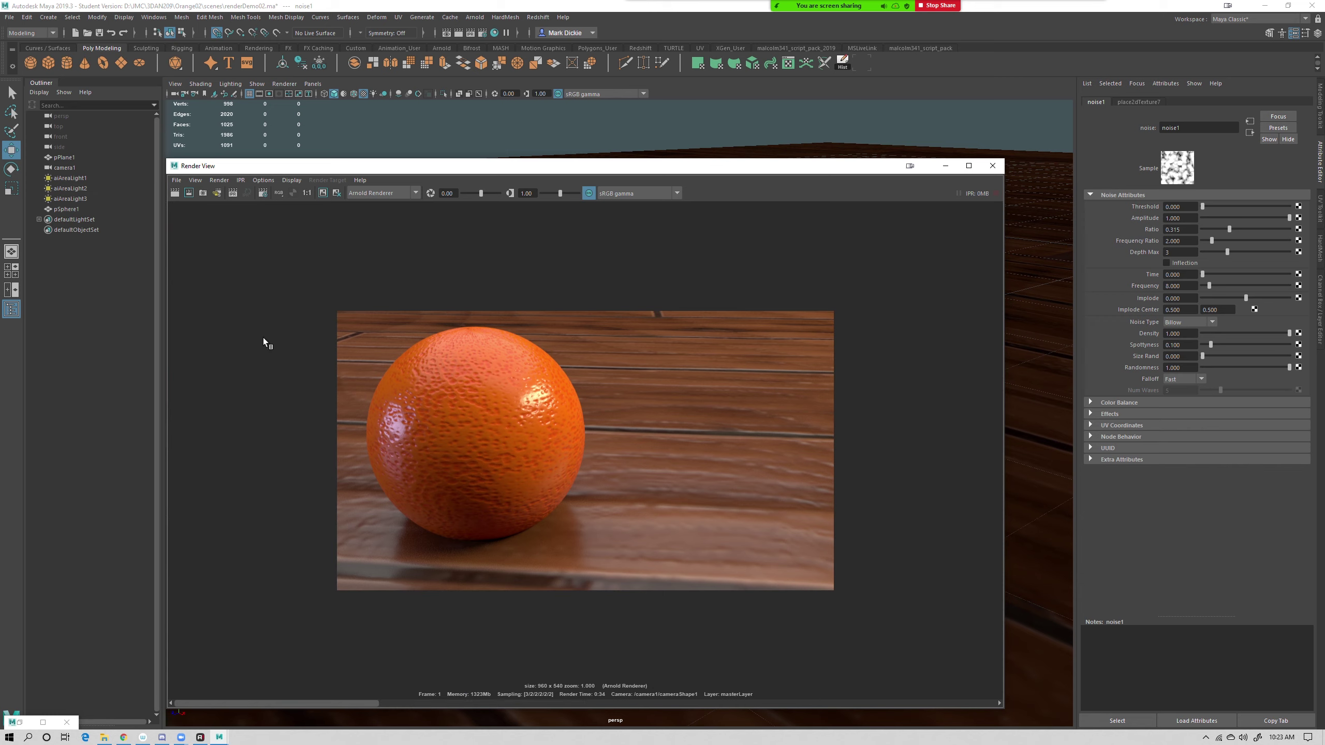
{"action": "left_click", "coordinate": [180, 194]}
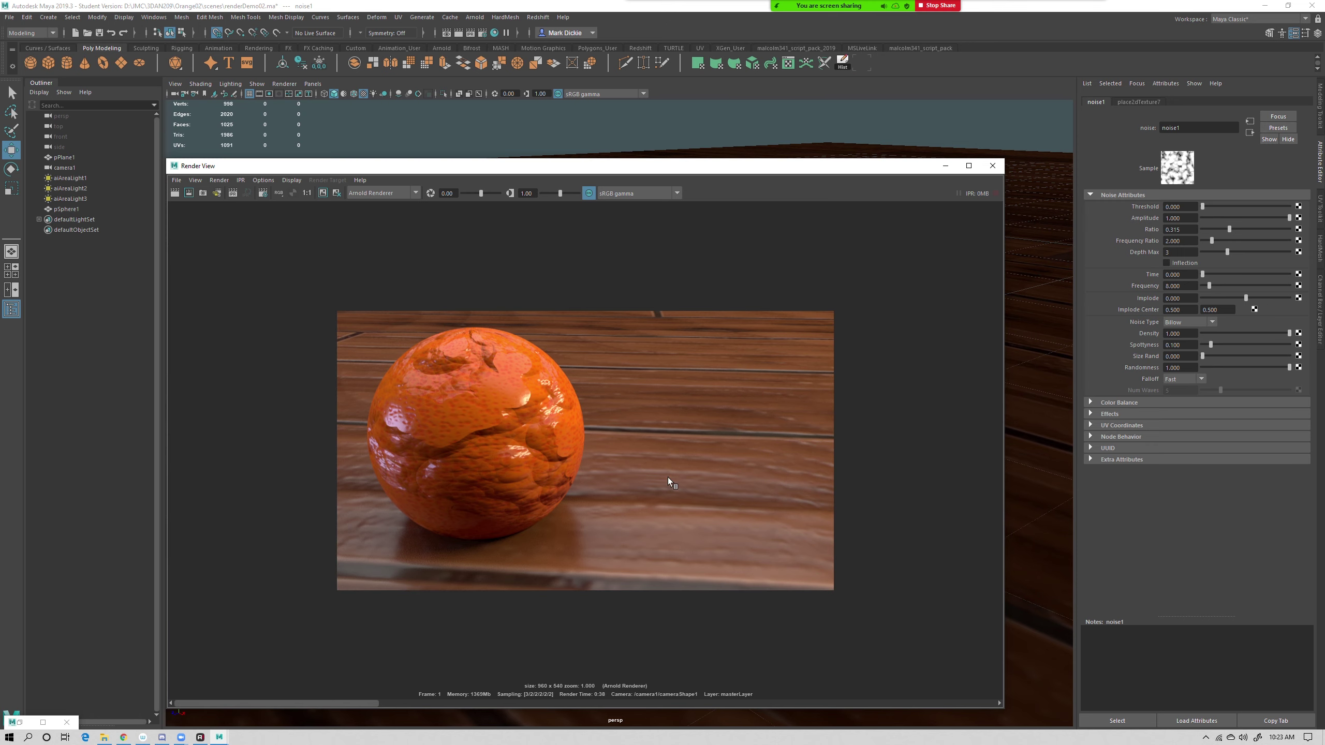
Restore Hypershade, select the bump2d1 node and lower its Bump Depth to 0.02 after trying 0.05
{"action": "left_click", "coordinate": [20, 723]}
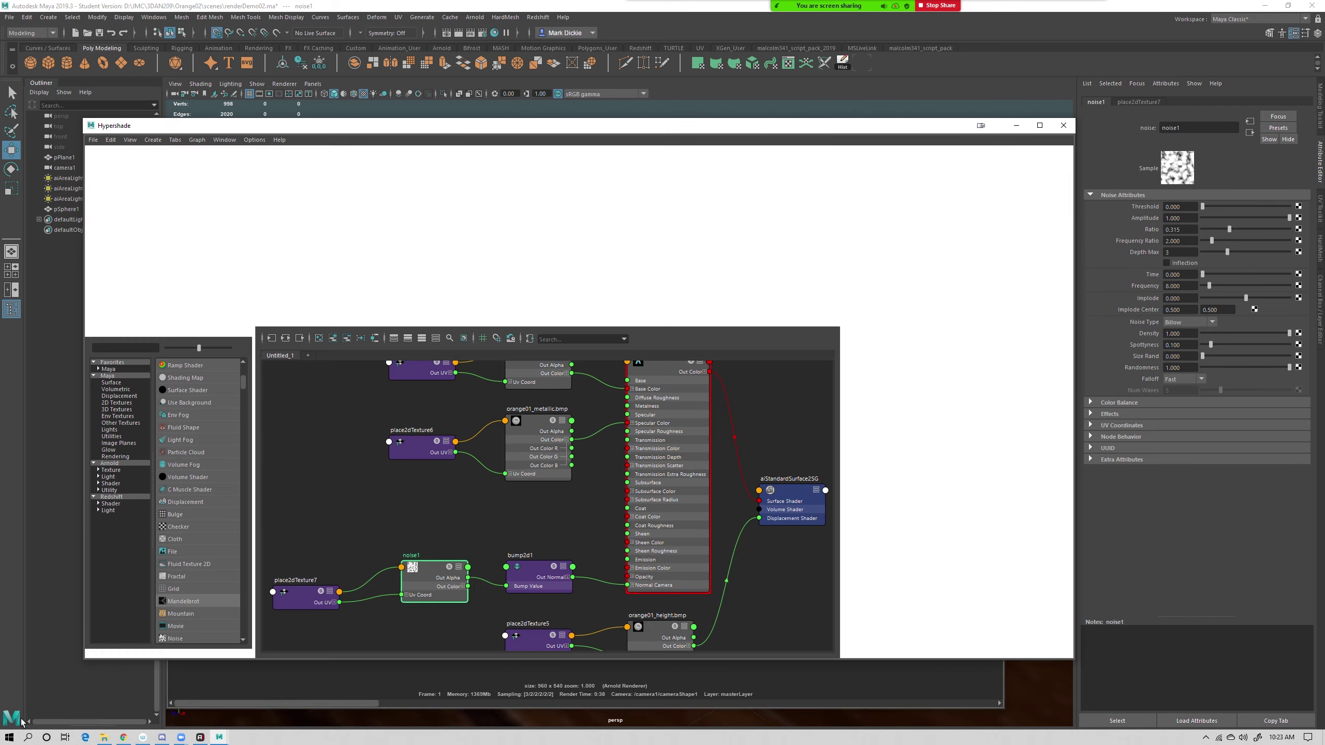
{"action": "left_click_drag", "start_coordinate": [676, 119], "coordinate": [608, 89]}
{"action": "left_click", "coordinate": [531, 505]}
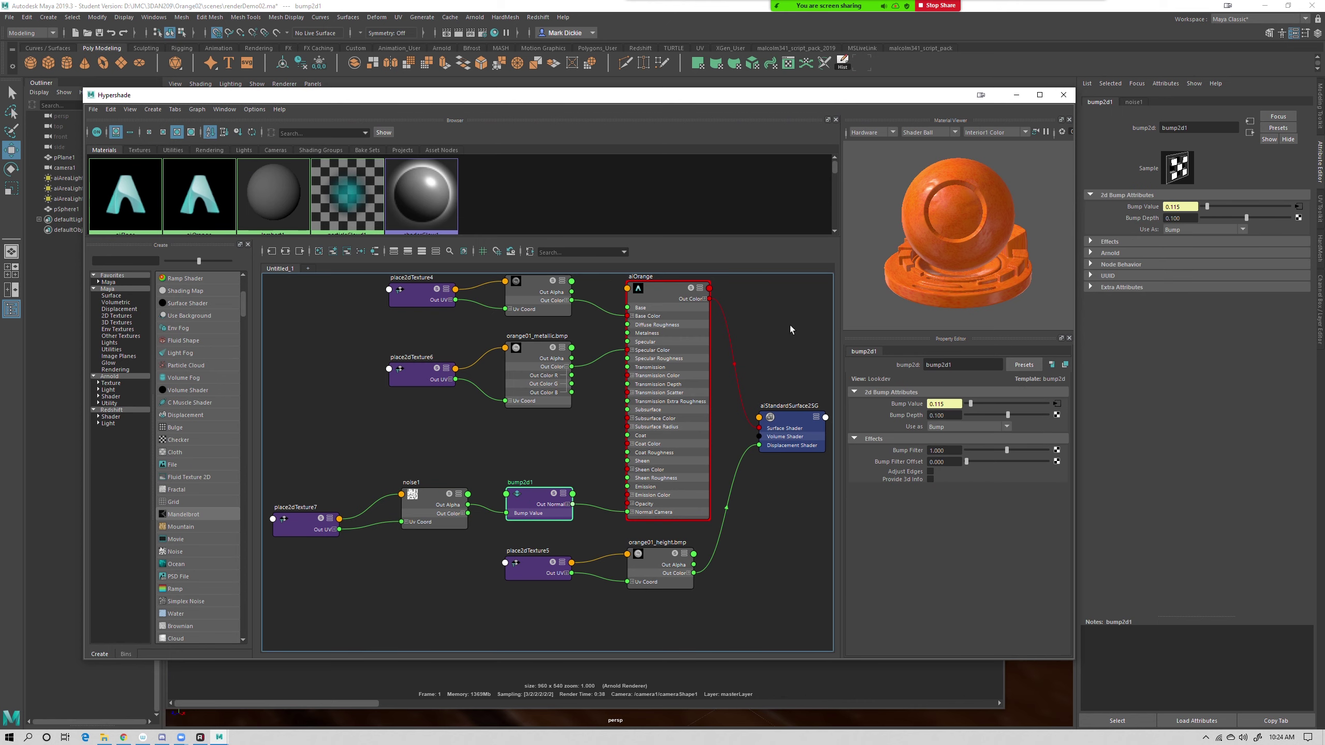
{"action": "left_click_drag", "start_coordinate": [739, 102], "coordinate": [721, 159]}
{"action": "left_click", "coordinate": [931, 484]}
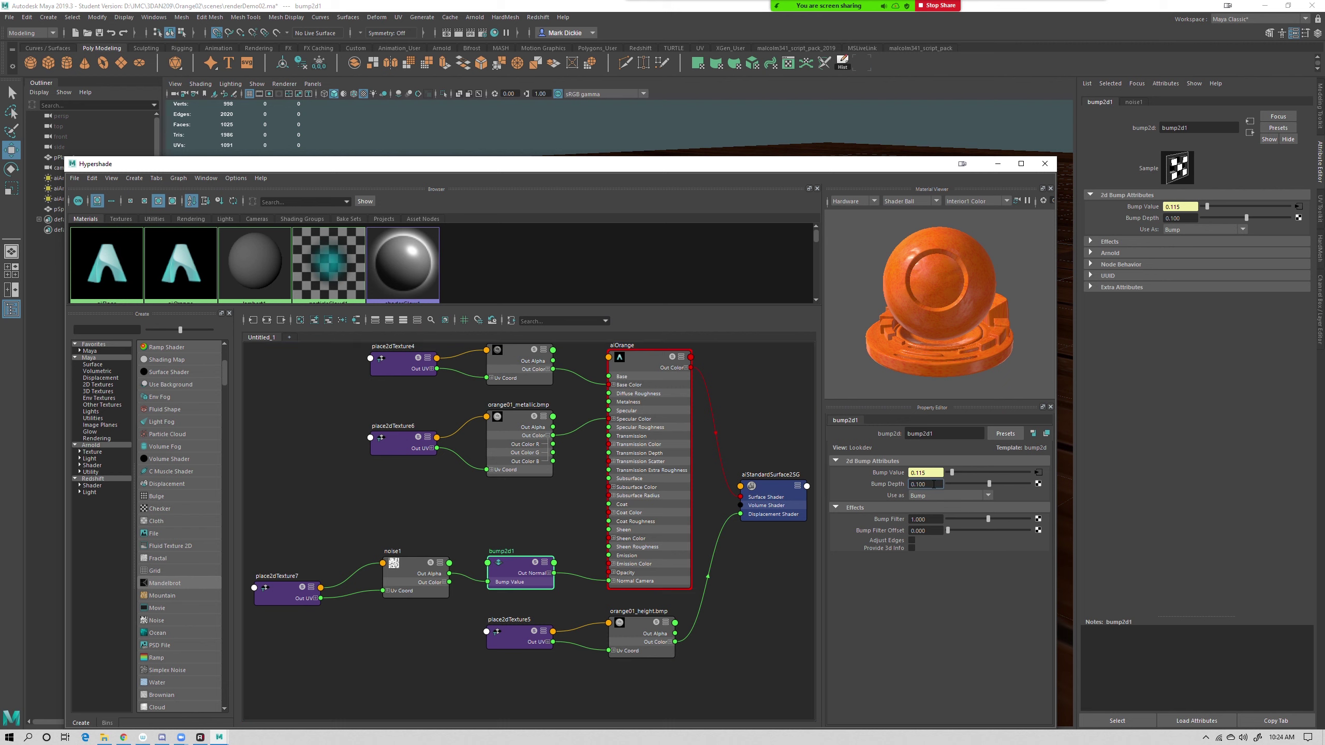
{"action": "left_click_drag", "start_coordinate": [934, 485], "coordinate": [918, 486]}
{"action": "type", "text": "0"}
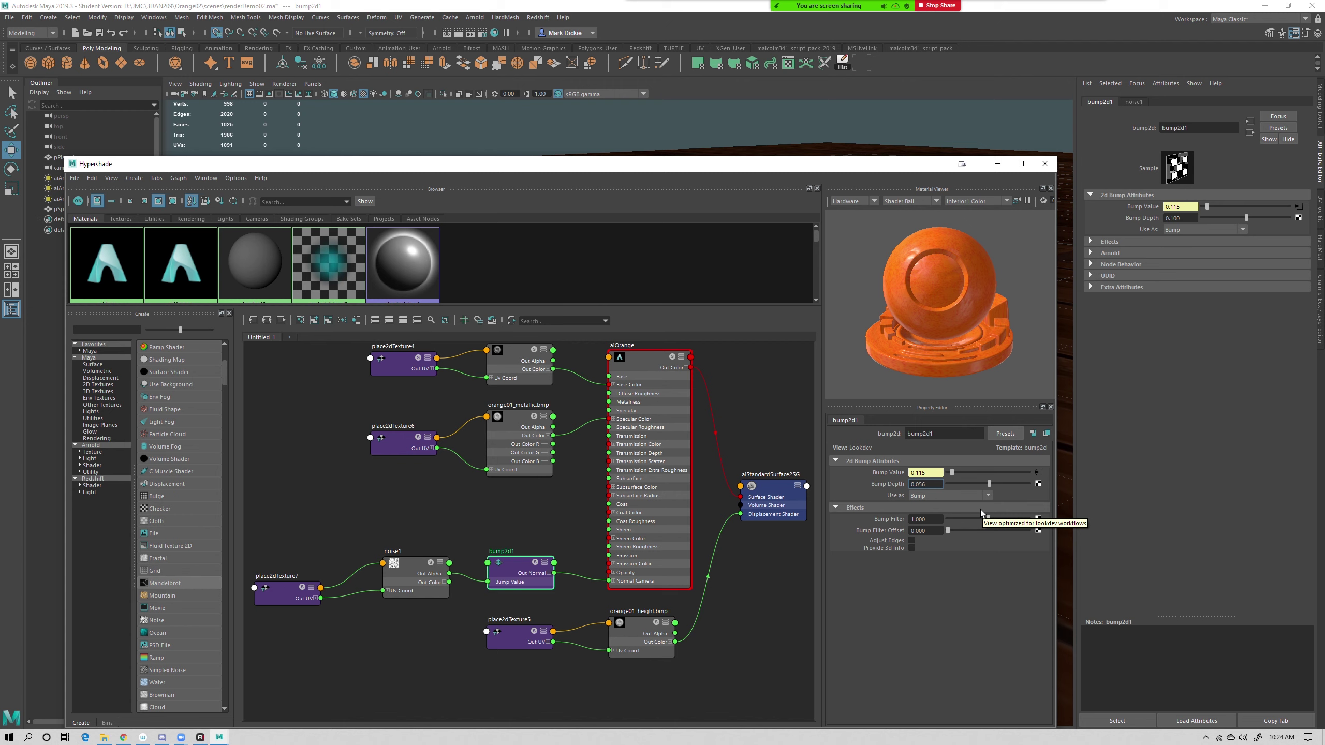
{"action": "key", "text": "Return"}
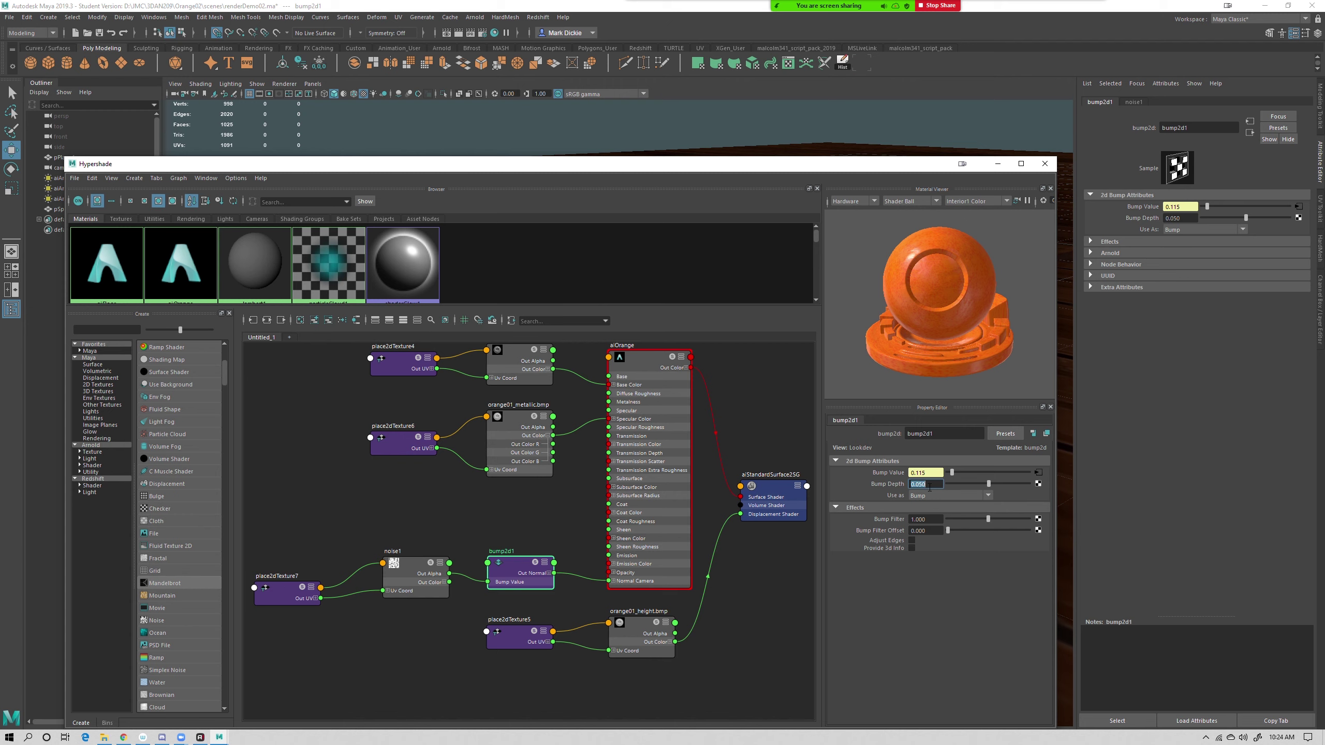
{"action": "left_click_drag", "start_coordinate": [921, 485], "coordinate": [956, 484]}
{"action": "type", "text": "20"}
{"action": "key", "text": "Return"}
Minimize Hypershade and render only a region covering the right part of the orange in the Render View
{"action": "left_click", "coordinate": [997, 164]}
{"action": "left_click_drag", "start_coordinate": [596, 337], "coordinate": [476, 492]}
{"action": "left_click", "coordinate": [189, 193]}
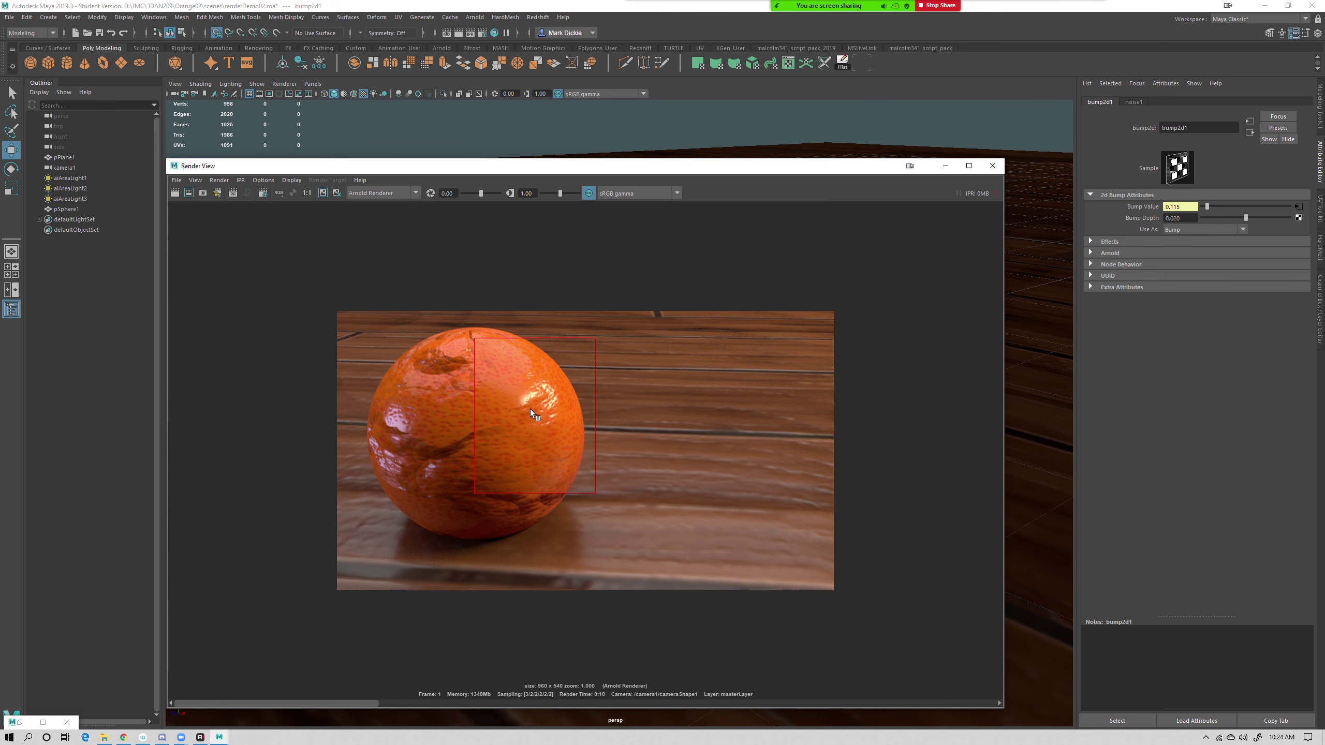
Select the noise1 texture node in Hypershade and set its Threshold to about 0.063 and Amplitude to about 0.448
{"action": "left_click", "coordinate": [20, 723]}
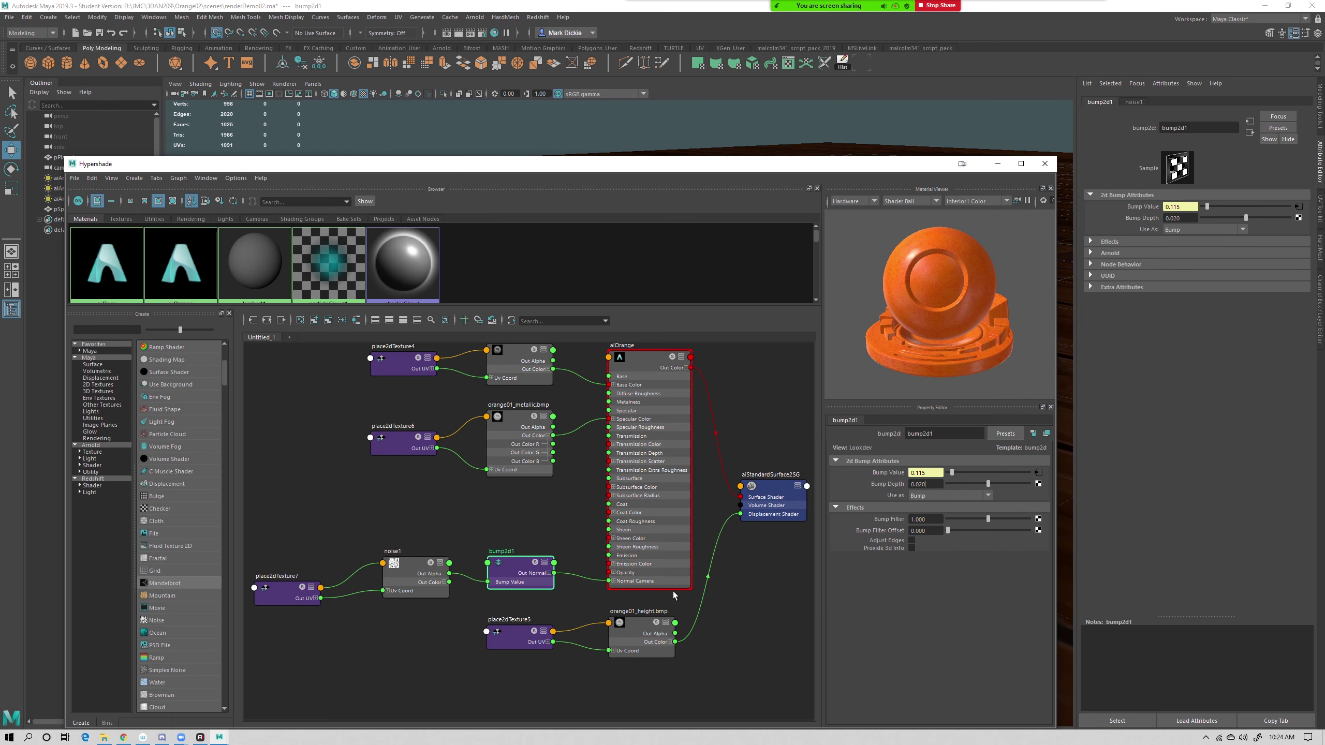
{"action": "left_click", "coordinate": [408, 581]}
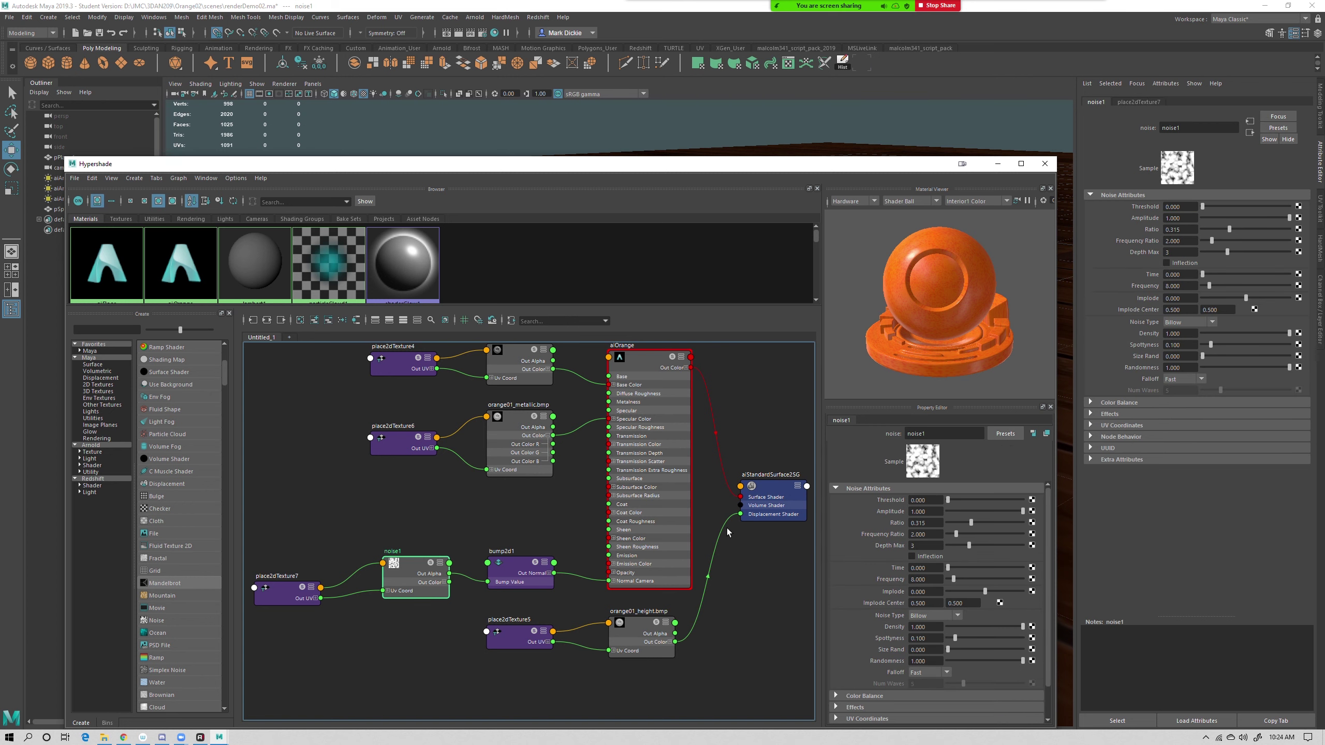
{"action": "left_click_drag", "start_coordinate": [948, 500], "coordinate": [986, 516]}
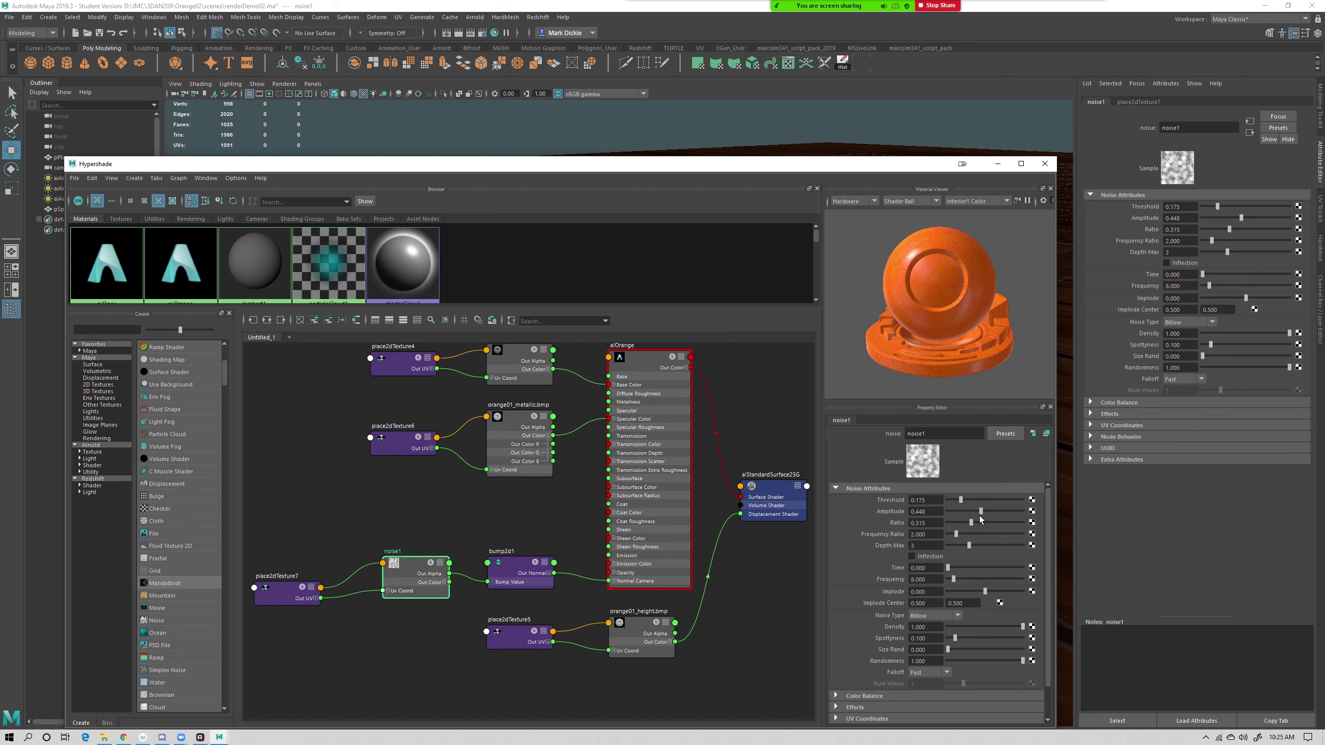
{"action": "mouse_move", "coordinate": [961, 500]}
{"action": "left_mouse_down"}
{"action": "mouse_move", "coordinate": [972, 500]}
{"action": "mouse_move", "coordinate": [952, 501]}
{"action": "left_mouse_up"}
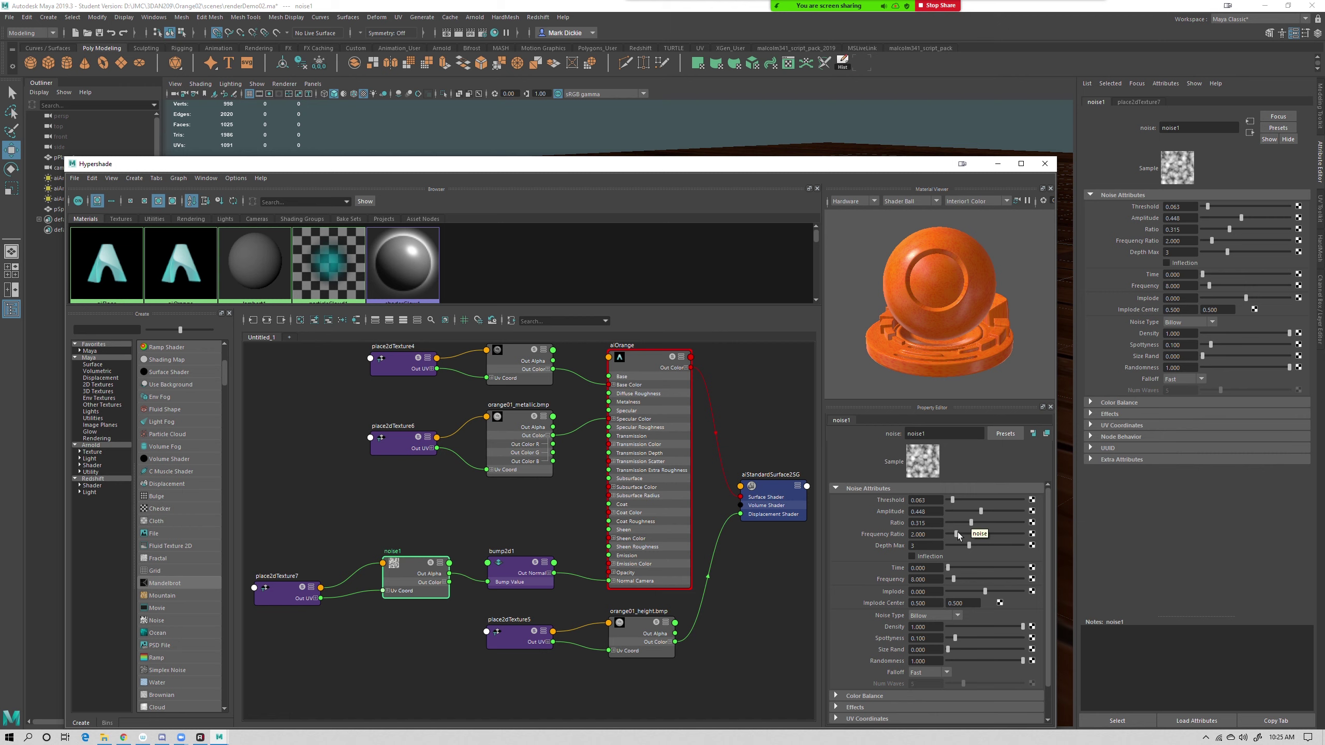
Lower noise1's Frequency Ratio to about 1.378 and Ratio to about 0.161, and re-render the full camera view
{"action": "left_click_drag", "start_coordinate": [970, 533], "coordinate": [950, 534]}
{"action": "left_click_drag", "start_coordinate": [972, 522], "coordinate": [980, 522]}
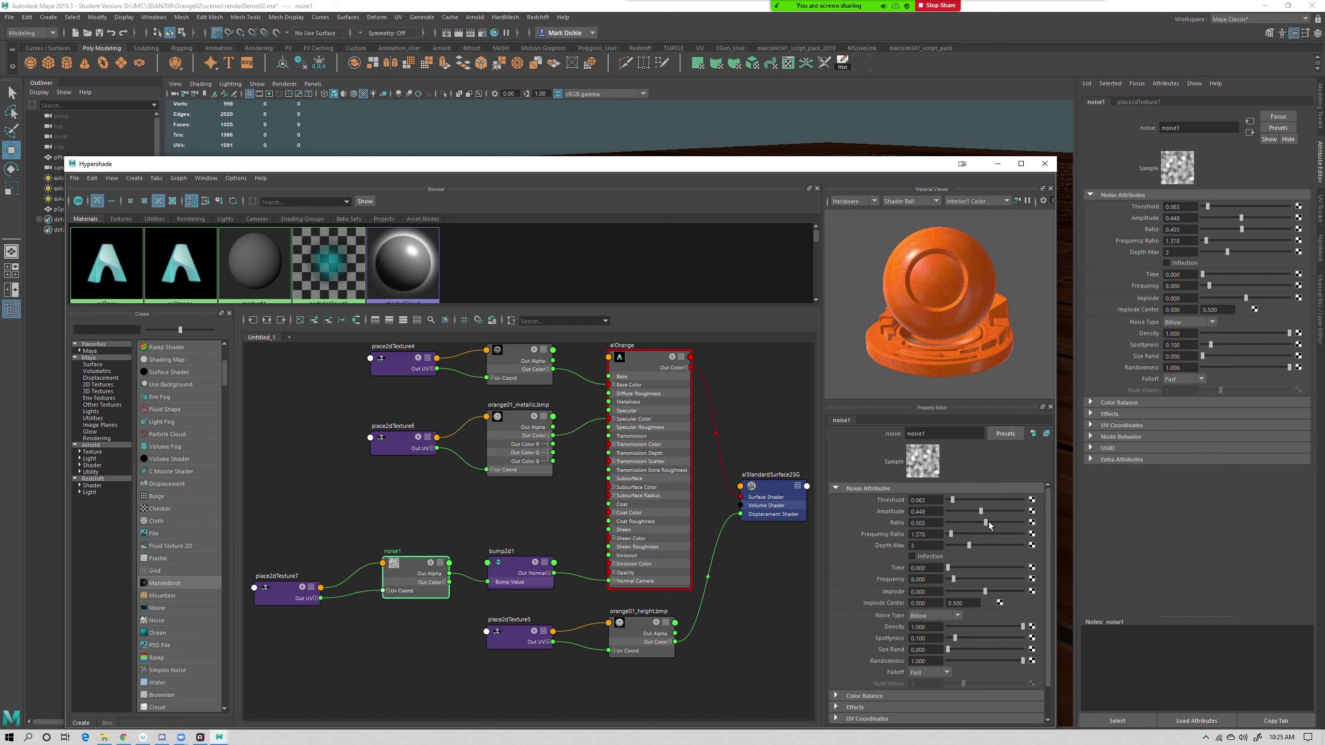
{"action": "left_click_drag", "start_coordinate": [990, 522], "coordinate": [962, 523]}
{"action": "left_click_drag", "start_coordinate": [959, 523], "coordinate": [955, 523]}
{"action": "left_click", "coordinate": [997, 163]}
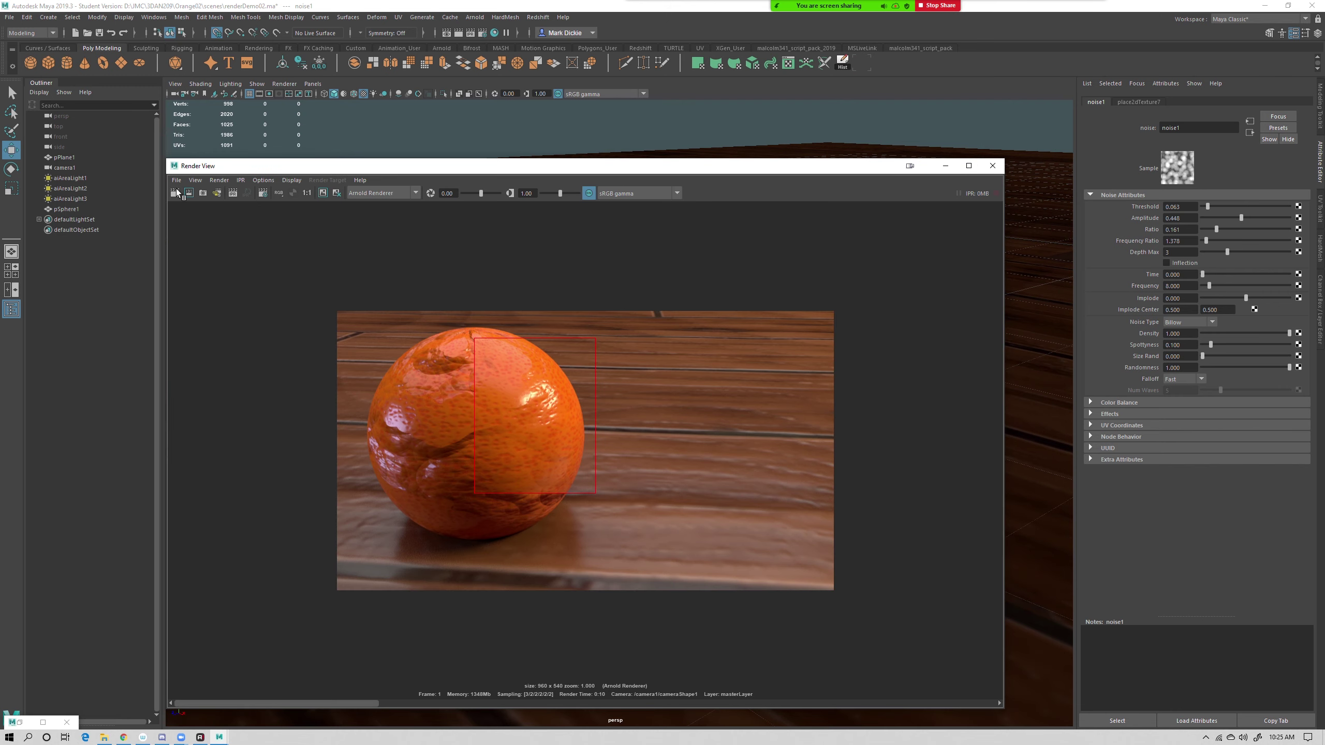
{"action": "left_click", "coordinate": [174, 193]}
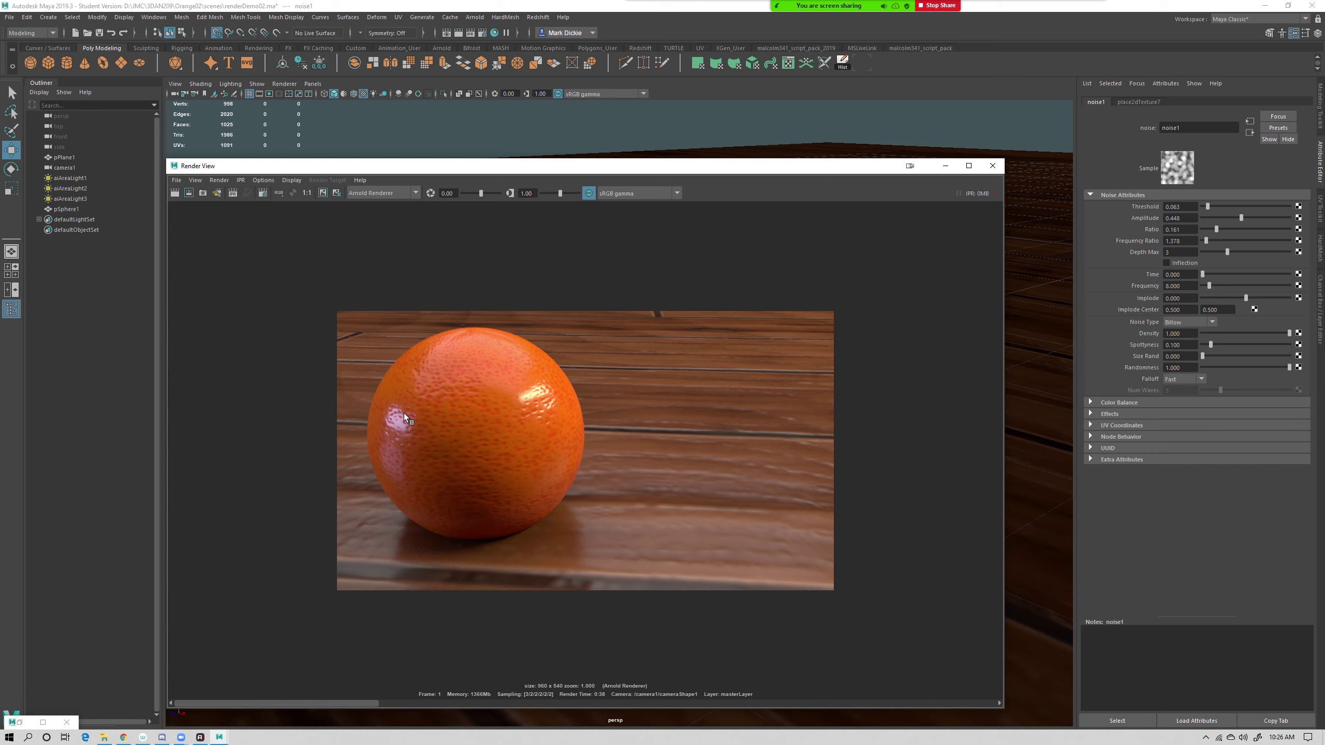
Set the Bump Depth of bump2d1 to 0.03 in Hypershade and minimize both Hypershade and the Render View
{"action": "left_click", "coordinate": [19, 722]}
{"action": "left_click", "coordinate": [505, 574]}
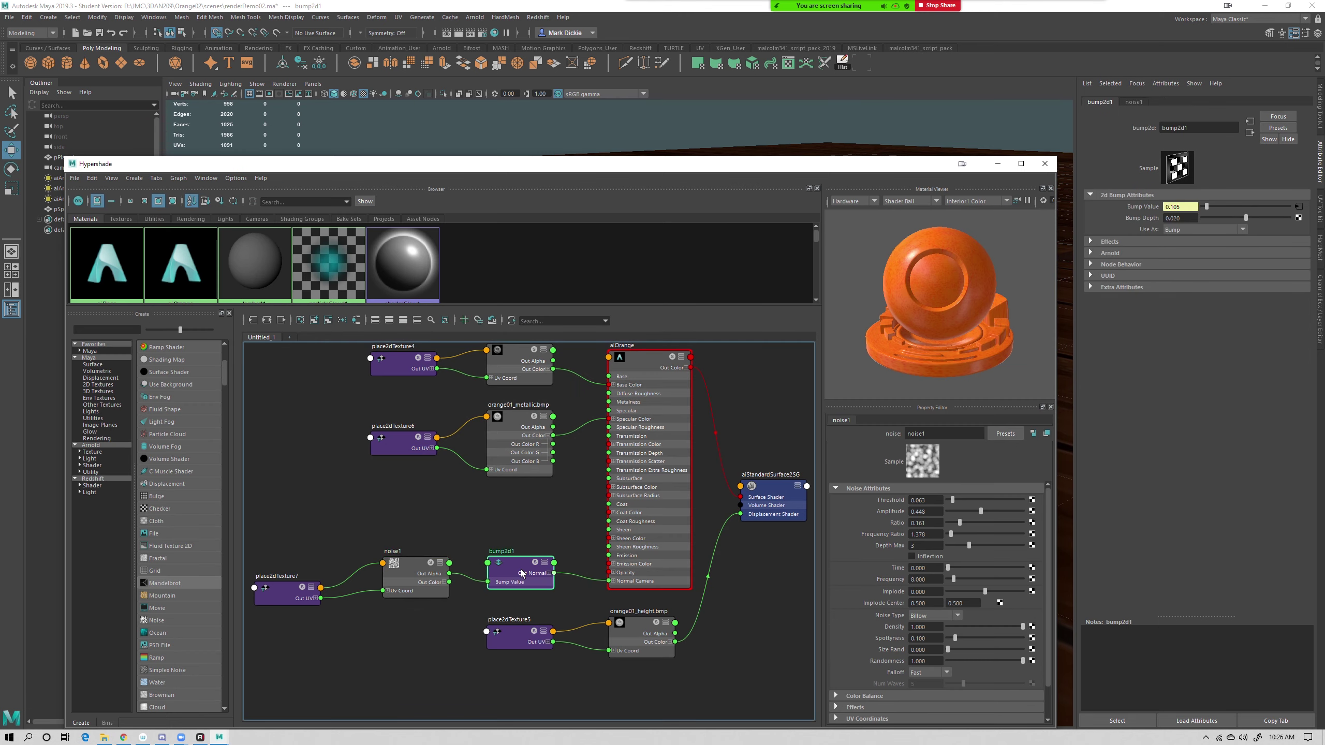
{"action": "left_click", "coordinate": [920, 485]}
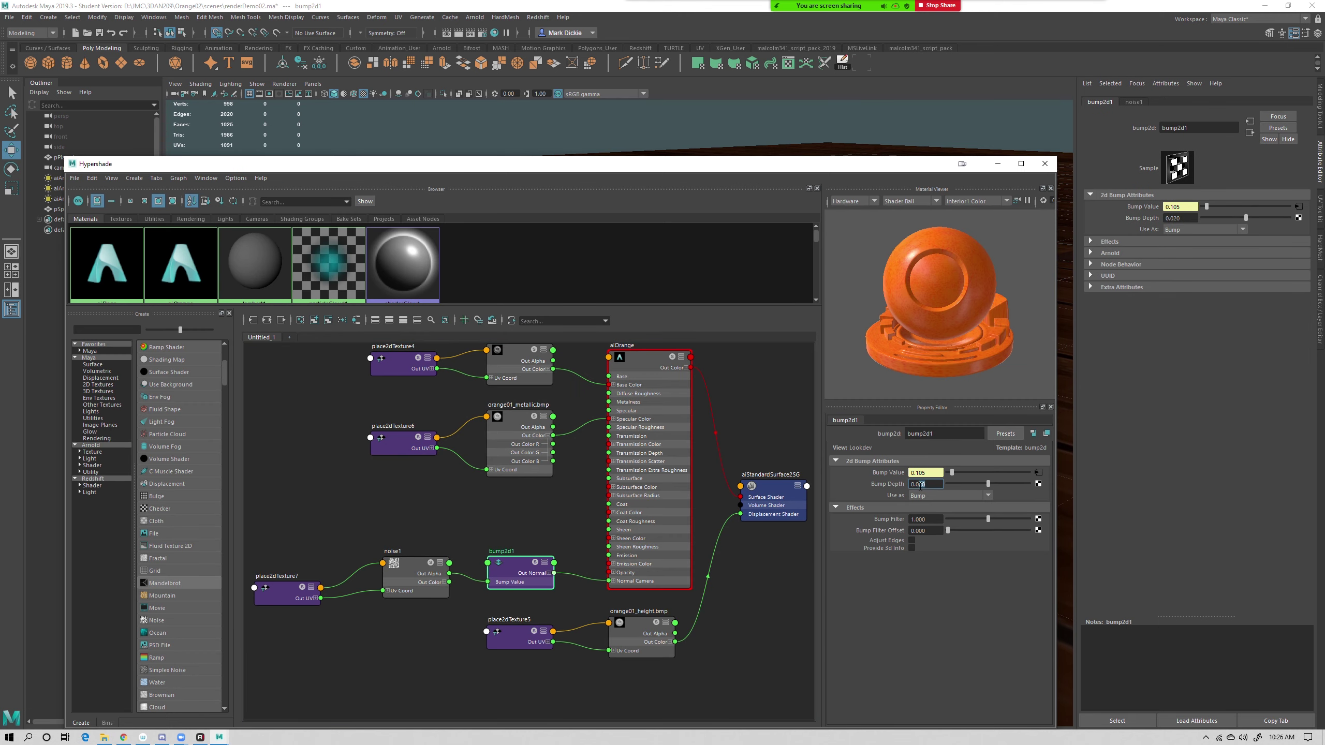
{"action": "left_click", "coordinate": [419, 566]}
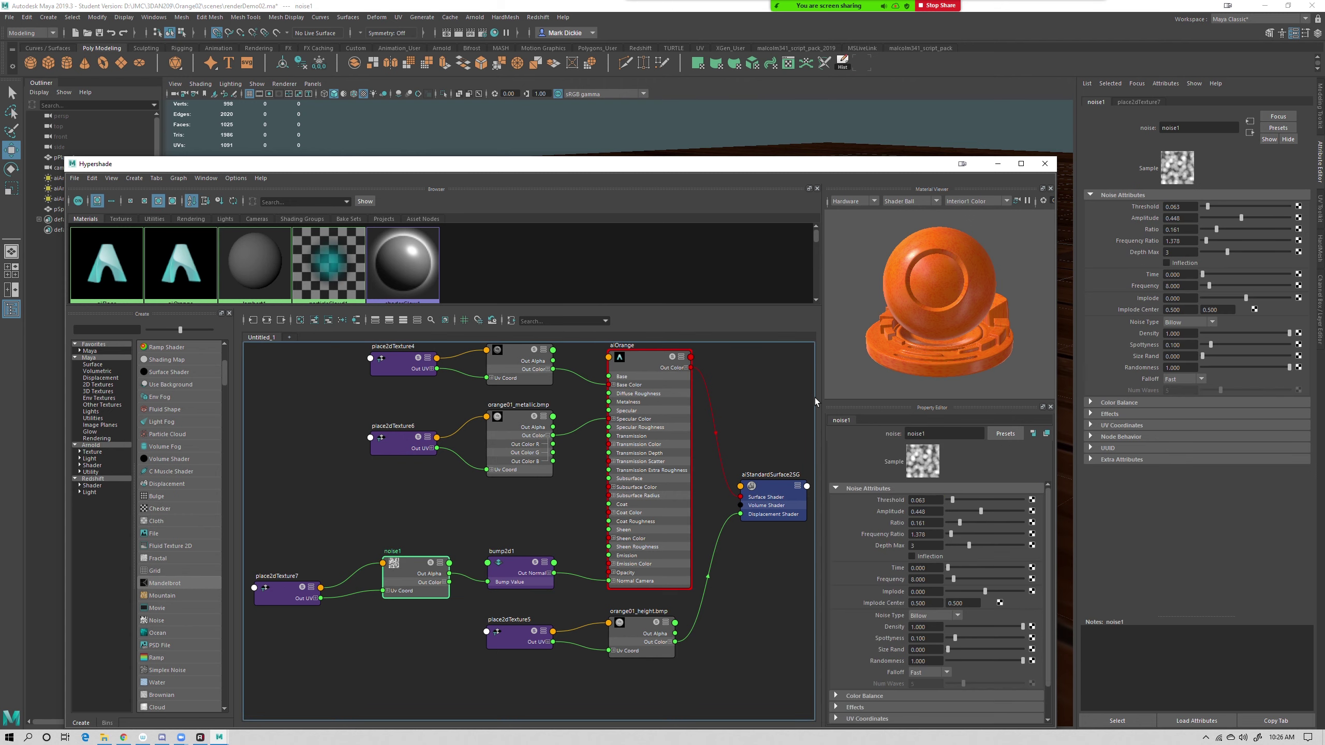
{"action": "left_click", "coordinate": [516, 567]}
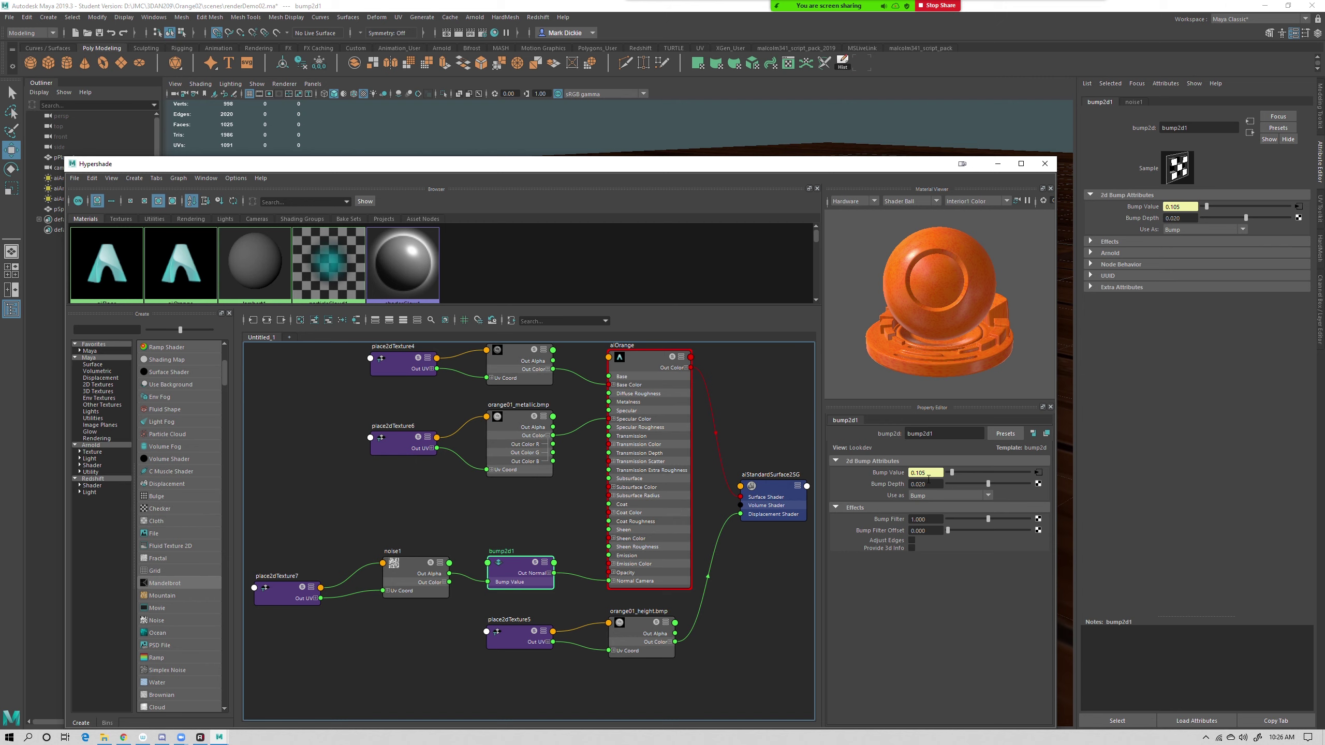
{"action": "left_click", "coordinate": [920, 485]}
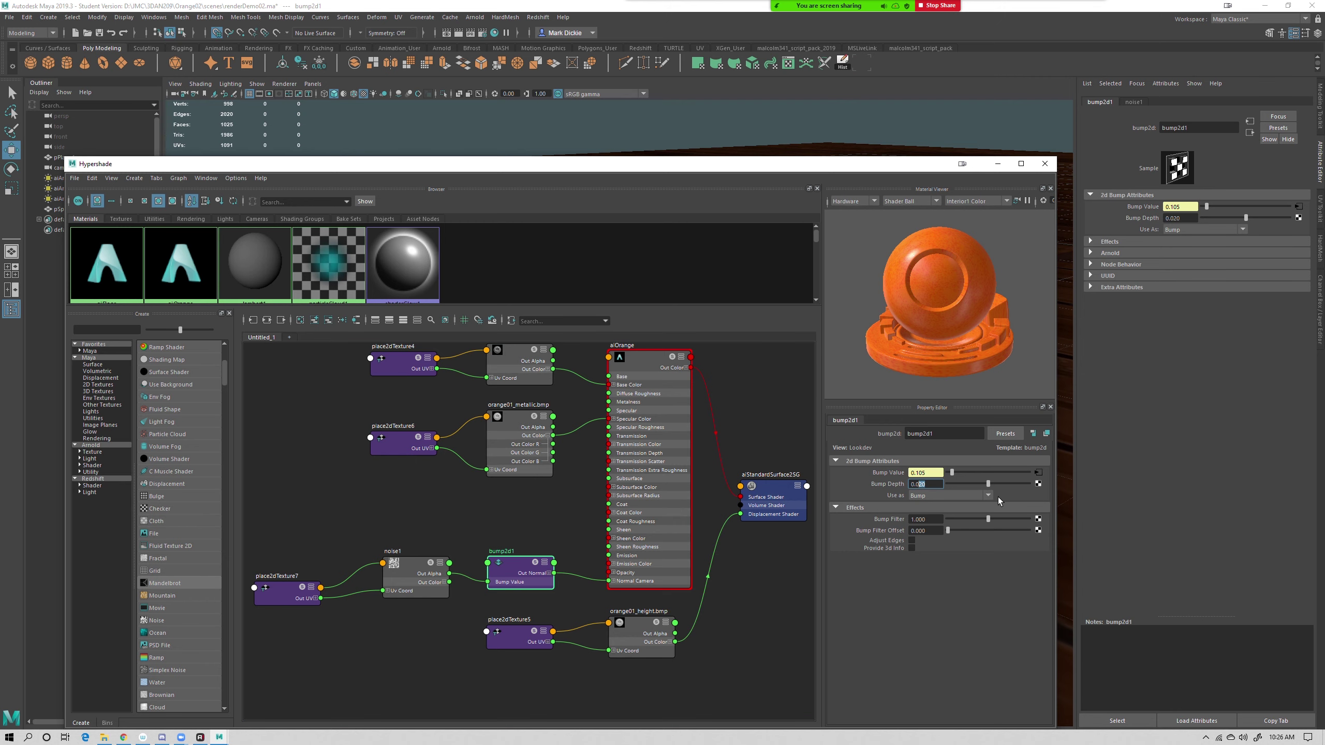
{"action": "type", "text": "30"}
{"action": "key", "text": "Return"}
{"action": "left_click_drag", "start_coordinate": [683, 173], "coordinate": [683, 190]}
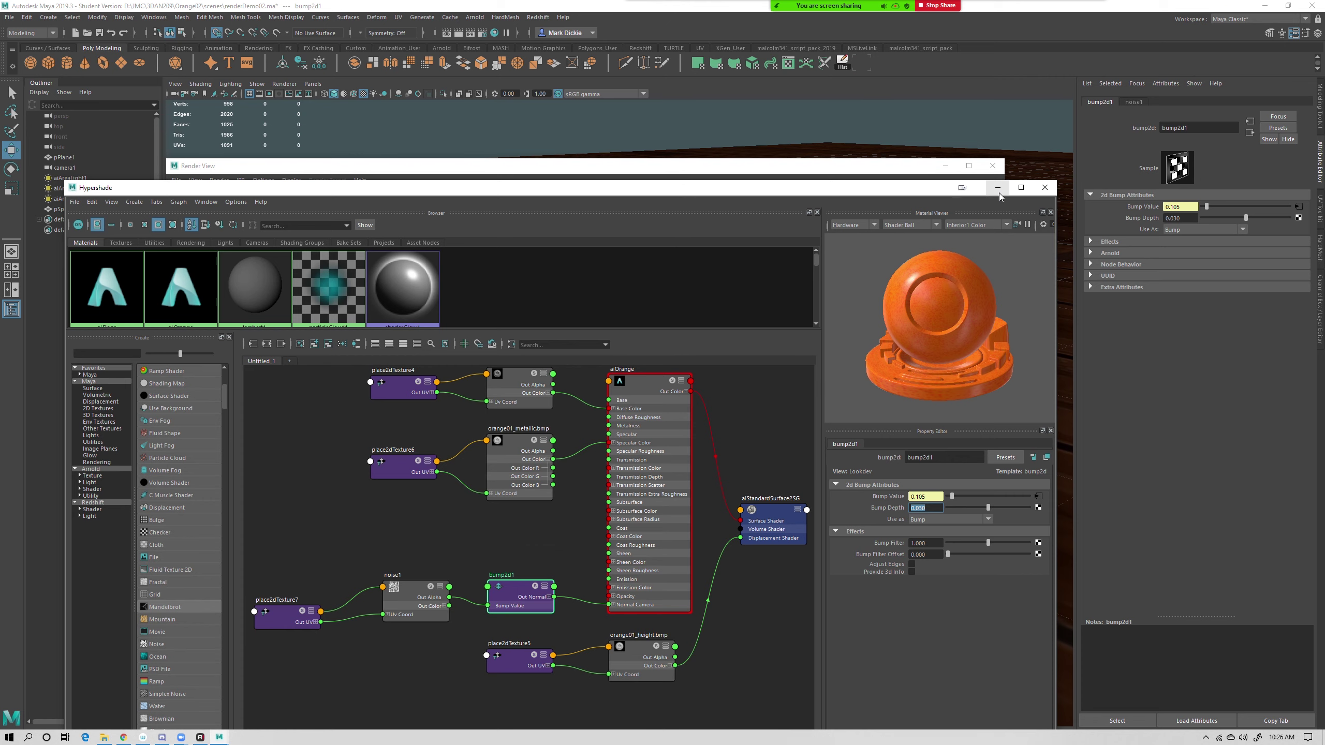
{"action": "left_click", "coordinate": [997, 189]}
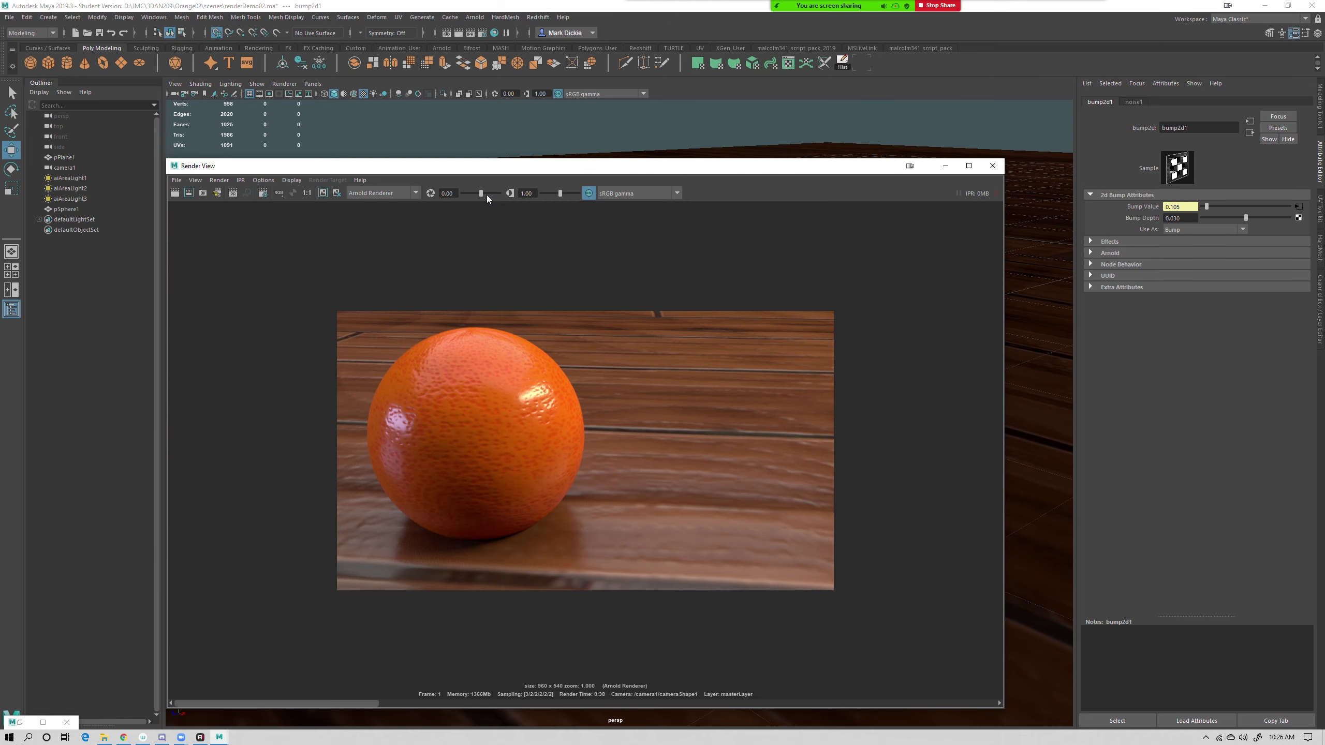
{"action": "left_click", "coordinate": [946, 167]}
Select the orange sphere and save the scene as a new Maya ASCII file named renderDemo03, accepting the student version notice
{"action": "left_click", "coordinate": [510, 448]}
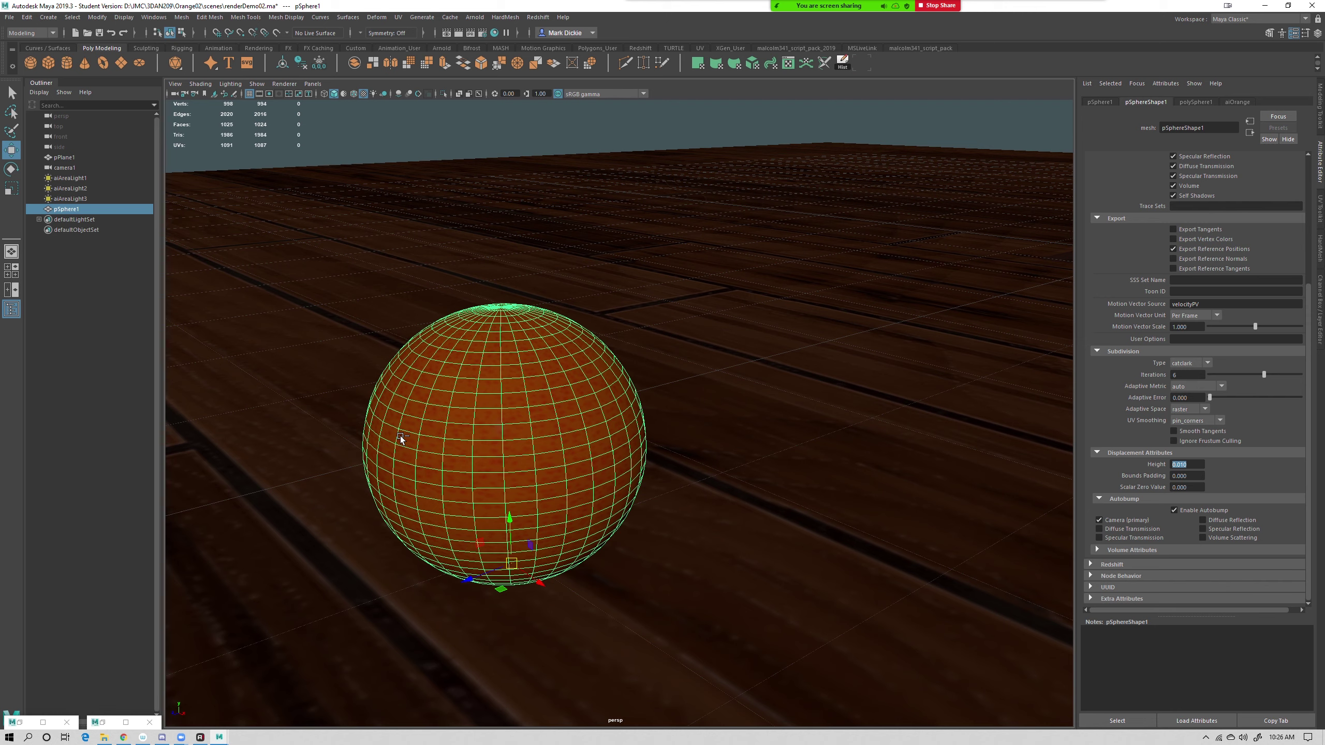
{"action": "left_click", "coordinate": [8, 18]}
{"action": "left_click", "coordinate": [42, 67]}
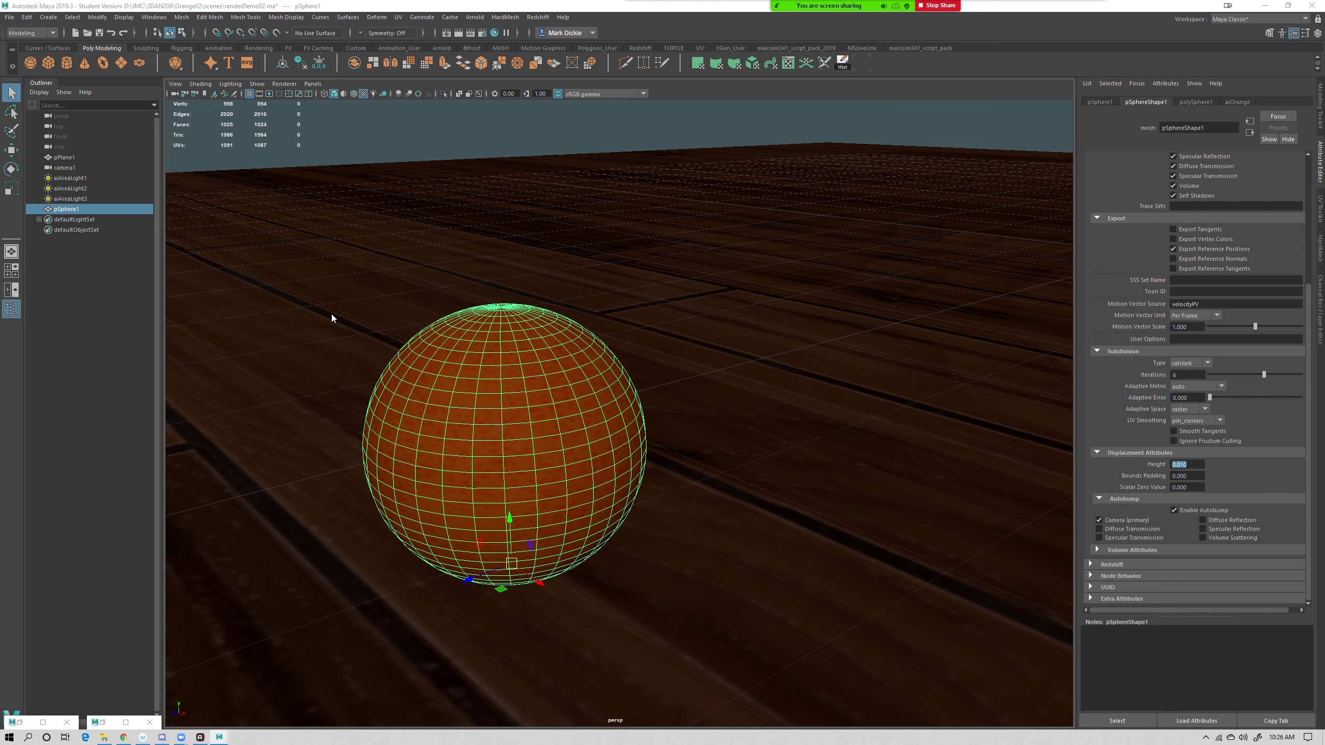
{"action": "left_click_drag", "start_coordinate": [321, 437], "coordinate": [309, 438]}
{"action": "type", "text": "3"}
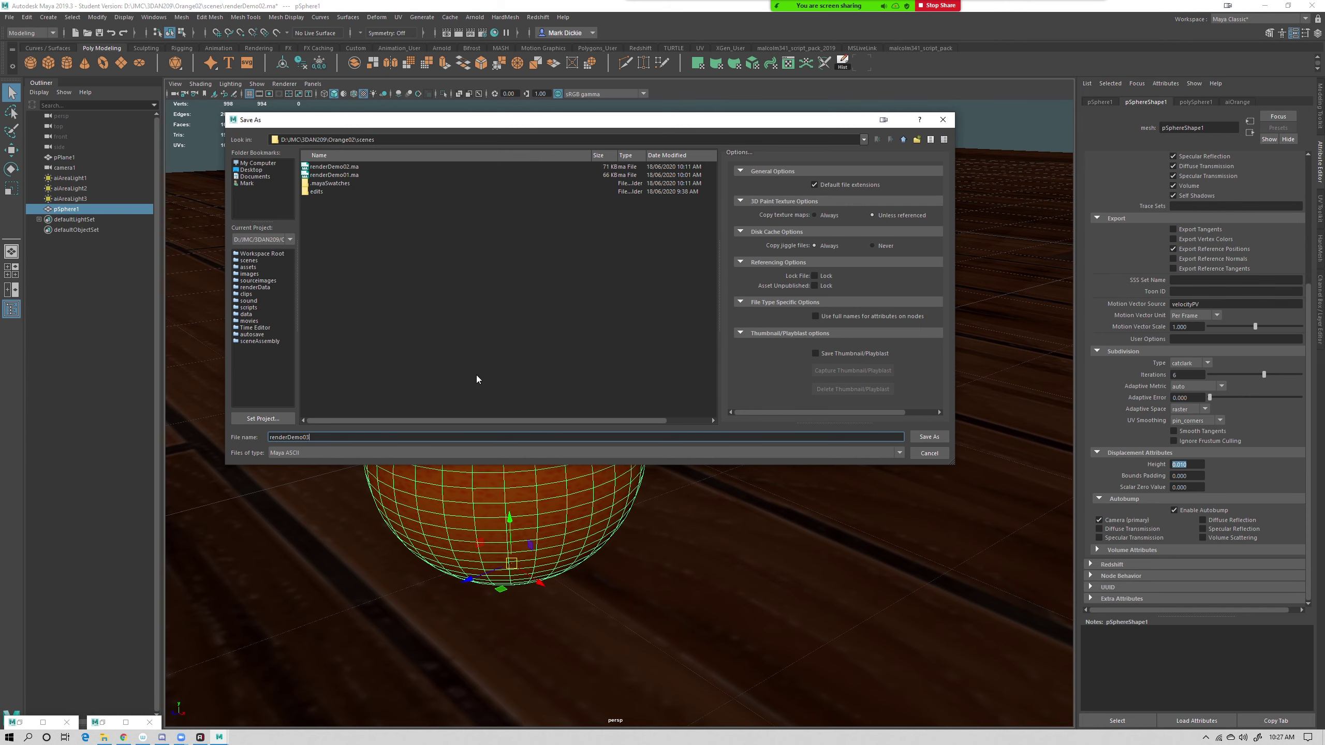
{"action": "left_click", "coordinate": [929, 437]}
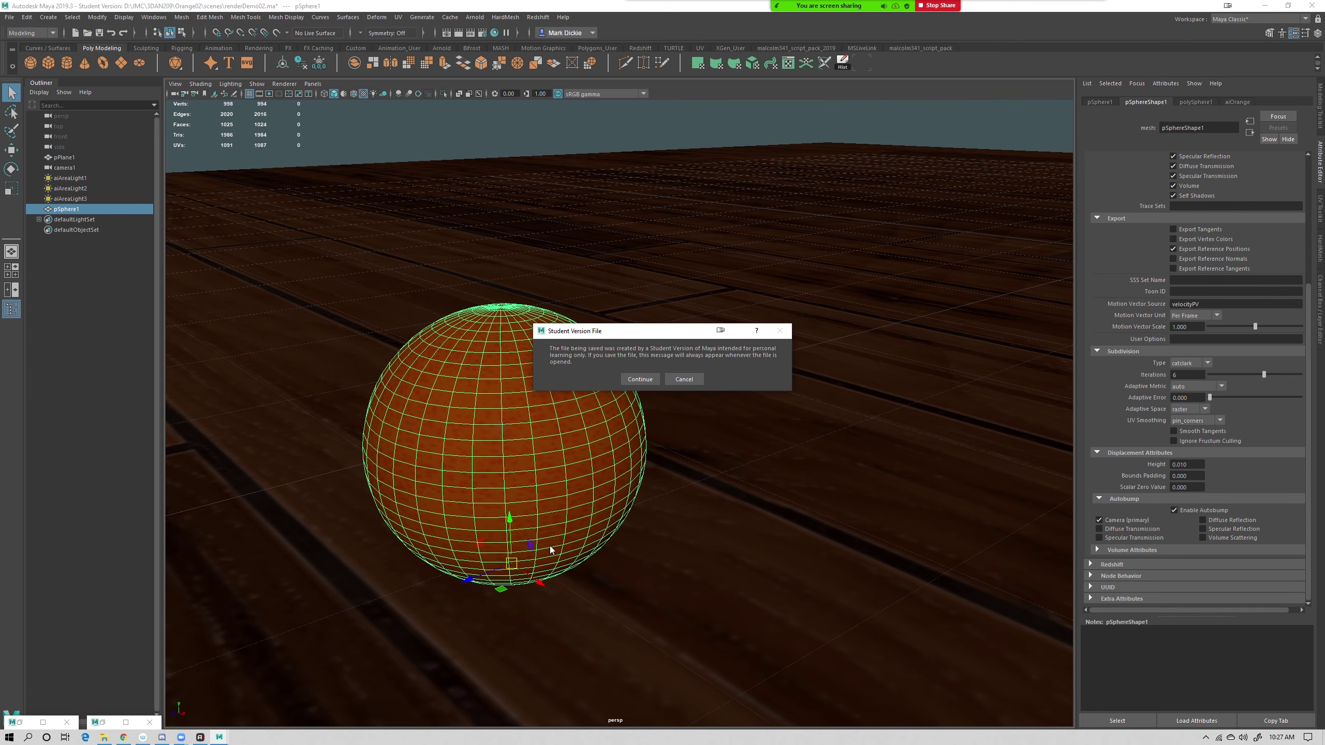
{"action": "left_click", "coordinate": [639, 378]}
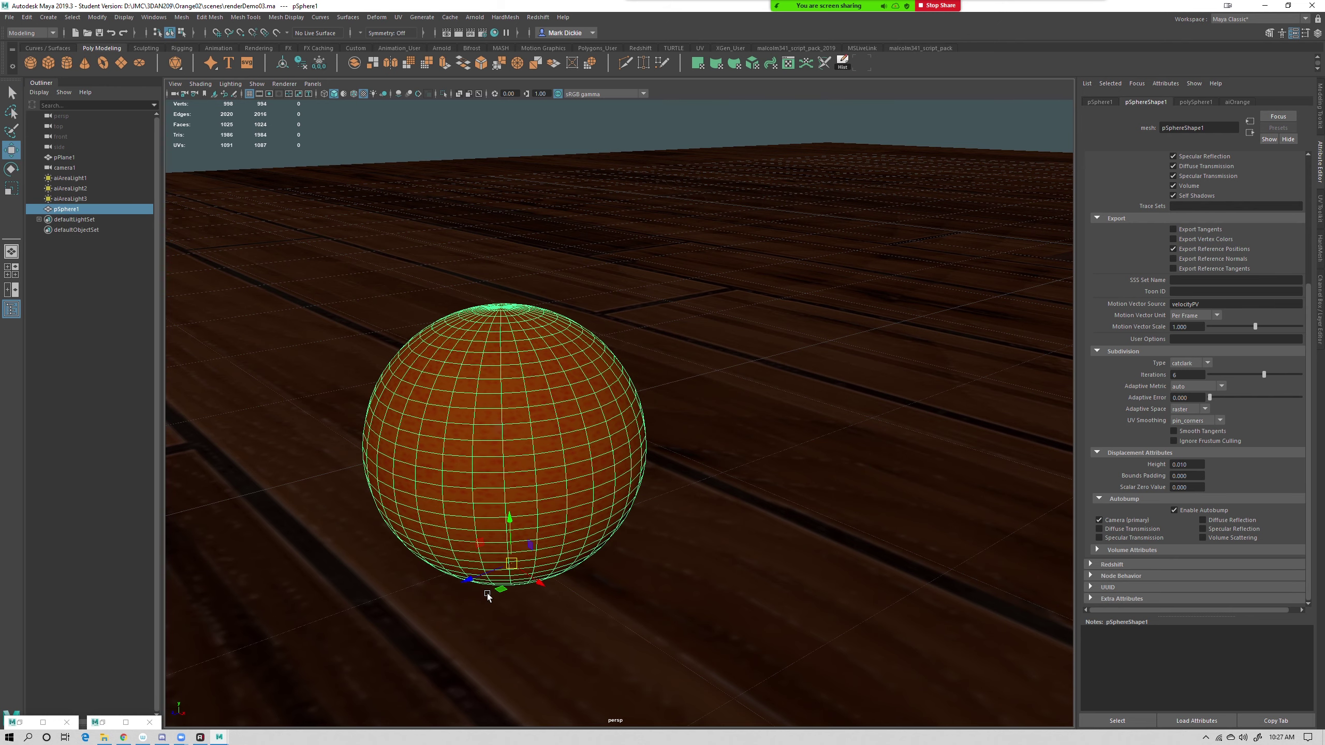
Duplicate the orange and place the copy behind it to the right on the floor, varying its scale and rotation
{"action": "left_click", "coordinate": [469, 580]}
{"action": "key", "text": "ctrl+d"}
{"action": "left_click_drag", "start_coordinate": [470, 580], "coordinate": [684, 543]}
{"action": "key", "text": "r"}
{"action": "key", "text": "e"}
{"action": "key", "text": "w"}
Duplicate the second orange and place a smaller, tilted third orange in front of it, right of the first
{"action": "key", "text": "ctrl+d"}
{"action": "key", "text": "r"}
{"action": "key", "text": "e"}
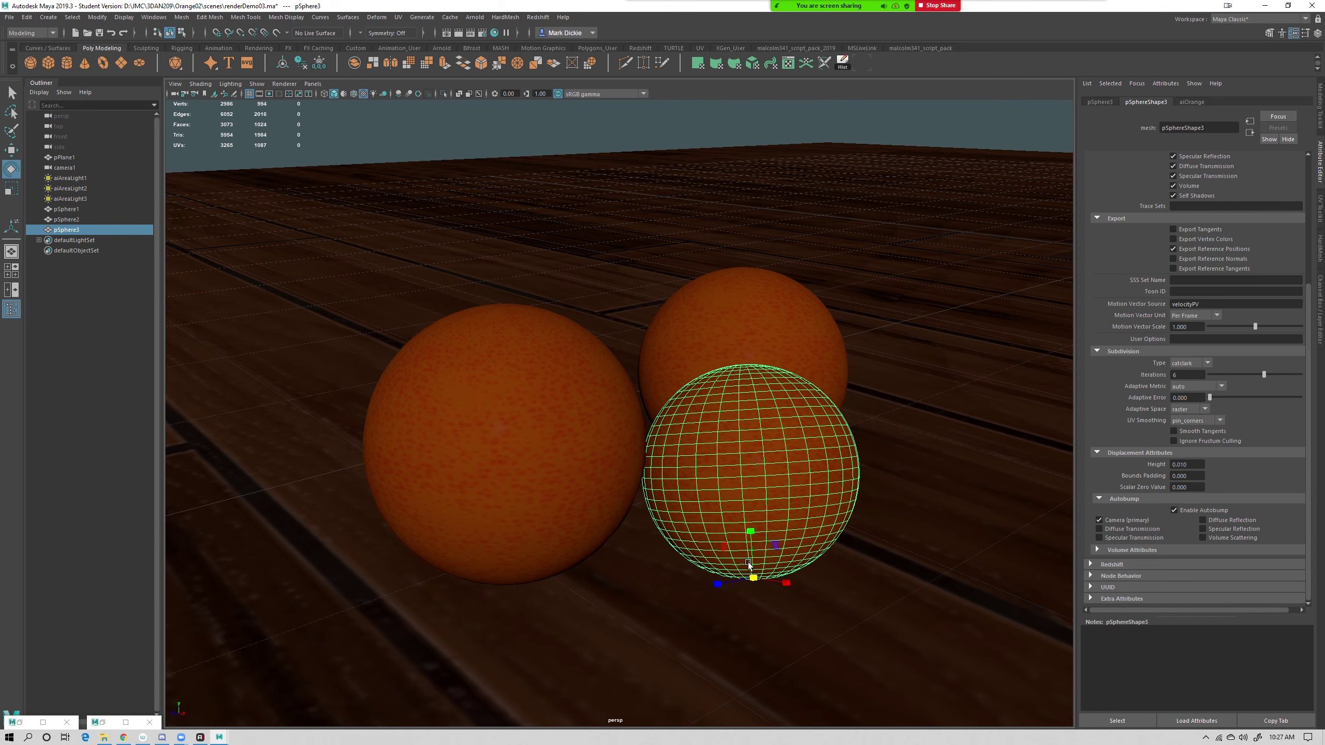
{"action": "left_click_drag", "start_coordinate": [752, 572], "coordinate": [778, 582]}
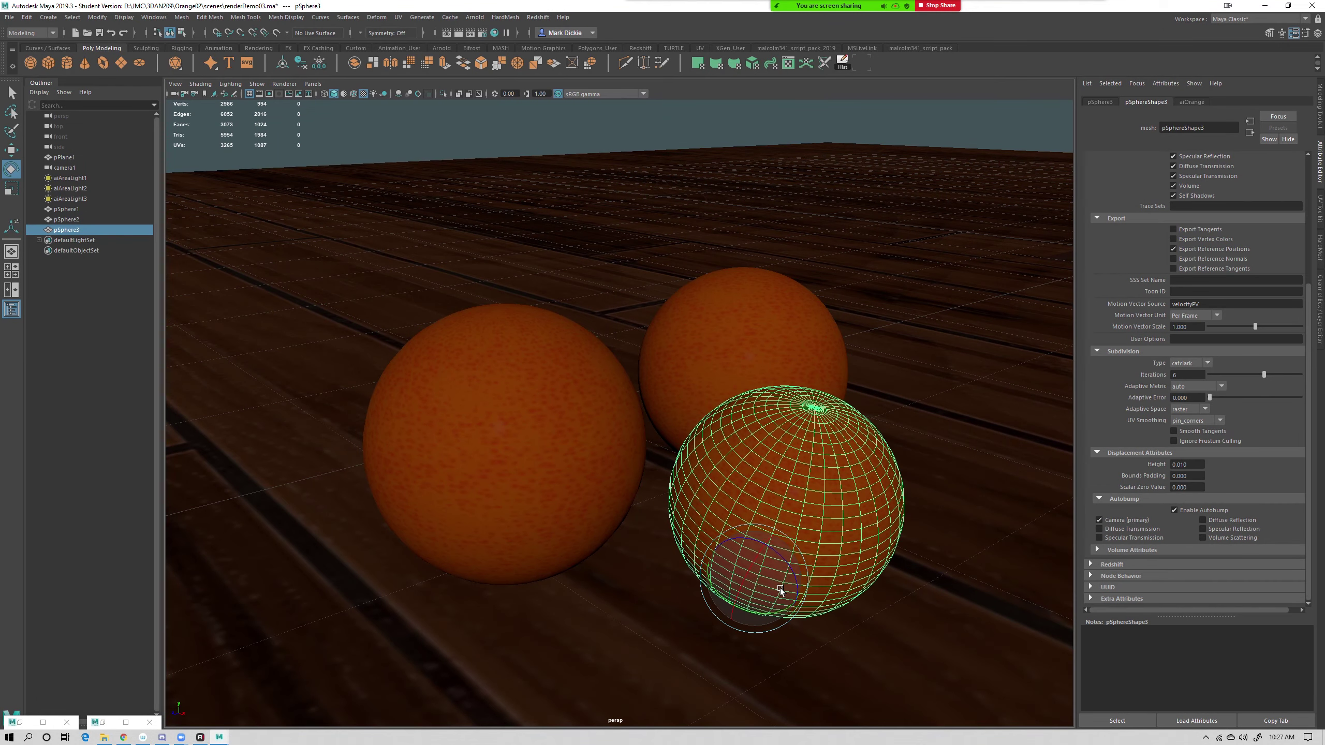
{"action": "key", "text": "w"}
Duplicate the third orange and raise the enlarged, rotated copy so it rests on top of the other three
{"action": "key", "text": "ctrl+d"}
{"action": "left_click_drag", "start_coordinate": [783, 604], "coordinate": [728, 399]}
{"action": "key", "text": "r"}
{"action": "key", "text": "e"}
{"action": "mouse_move", "coordinate": [674, 351]}
{"action": "left_mouse_down"}
{"action": "mouse_move", "coordinate": [684, 340]}
{"action": "mouse_move", "coordinate": [665, 373]}
{"action": "left_mouse_up"}
{"action": "key", "text": "w"}
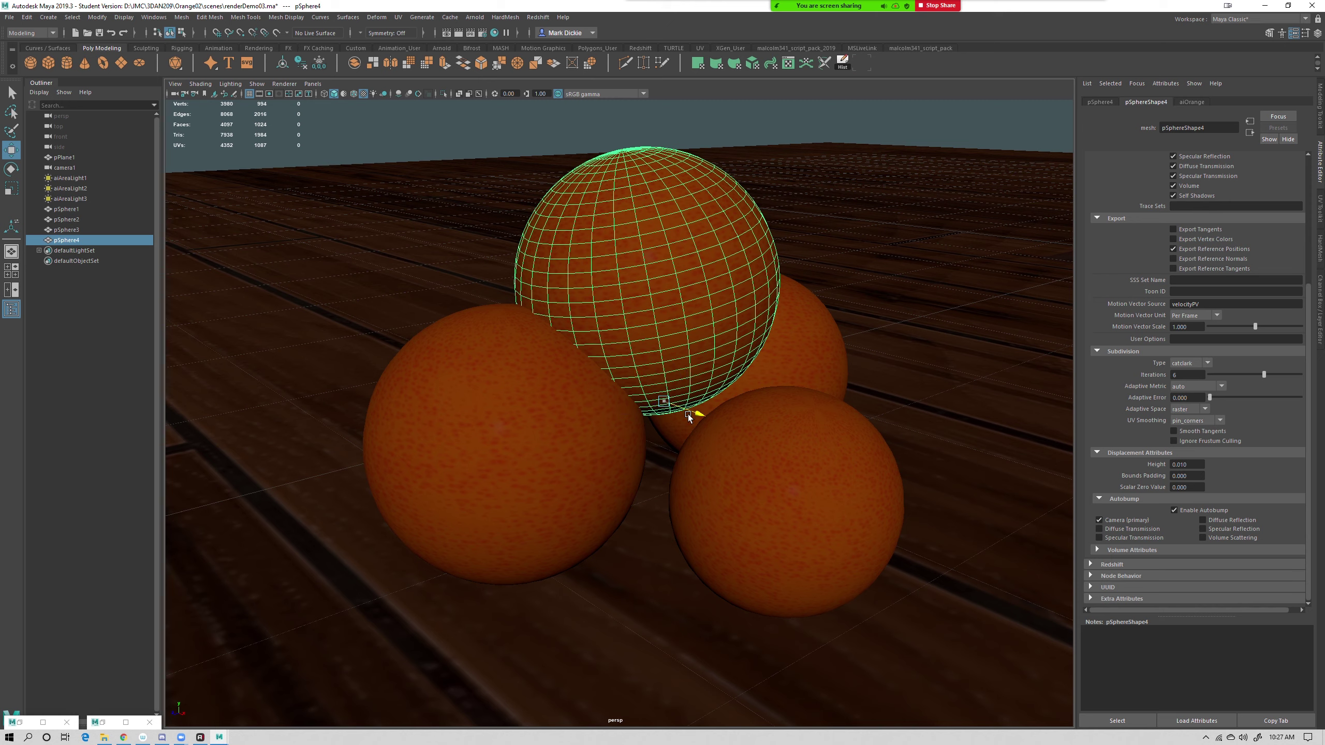
{"action": "left_click_drag", "start_coordinate": [701, 419], "coordinate": [739, 438]}
{"action": "left_click_drag", "start_coordinate": [705, 372], "coordinate": [707, 350]}
Reselect only the top orange and scale it down slightly to fit the pile
{"action": "key", "text": "t"}
{"action": "left_click_drag", "start_coordinate": [709, 403], "coordinate": [666, 365], "text": "ctrl+shift"}
{"action": "key", "text": "r"}
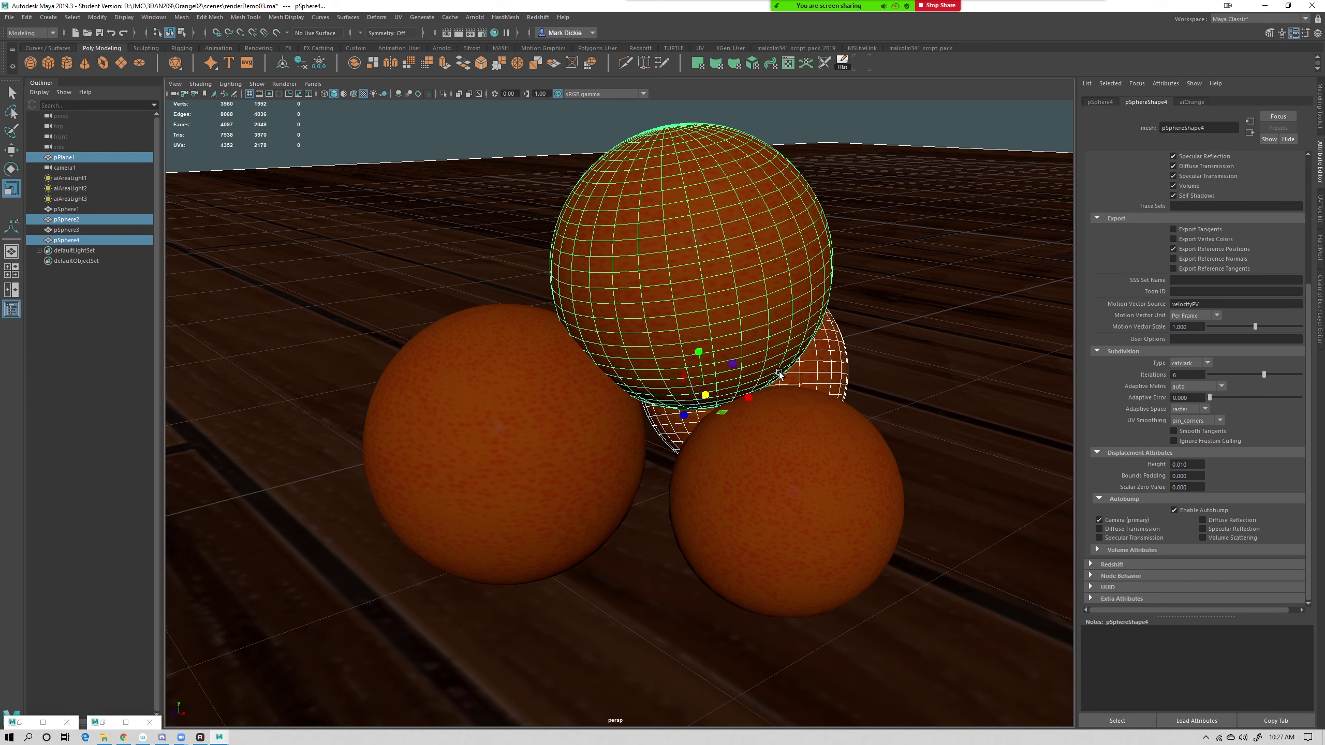
{"action": "left_click", "coordinate": [728, 310]}
{"action": "mouse_move", "coordinate": [708, 397]}
{"action": "left_mouse_down"}
{"action": "mouse_move", "coordinate": [696, 392]}
{"action": "mouse_move", "coordinate": [725, 408]}
{"action": "left_mouse_up"}
{"action": "key", "text": "w"}
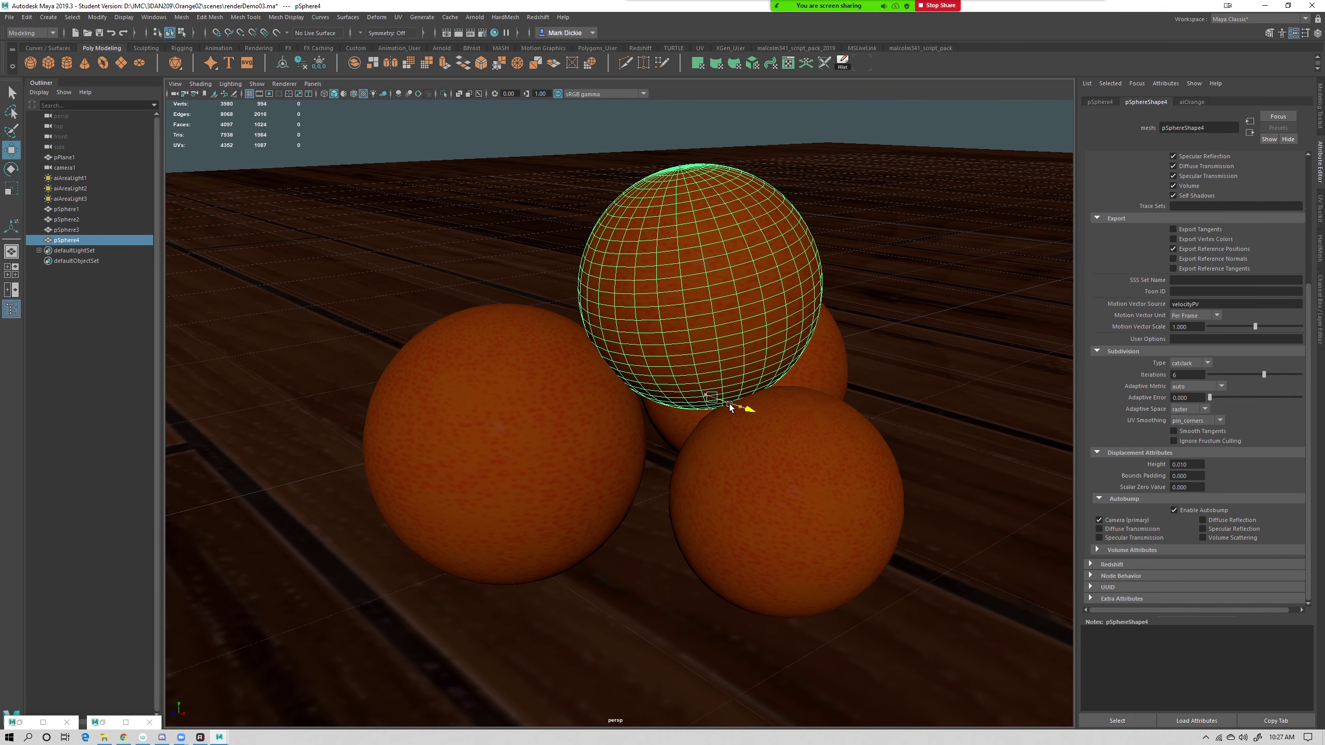
Duplicate the front right orange and place the rotated copy behind the first orange as a fifth fruit
{"action": "left_click", "coordinate": [734, 543]}
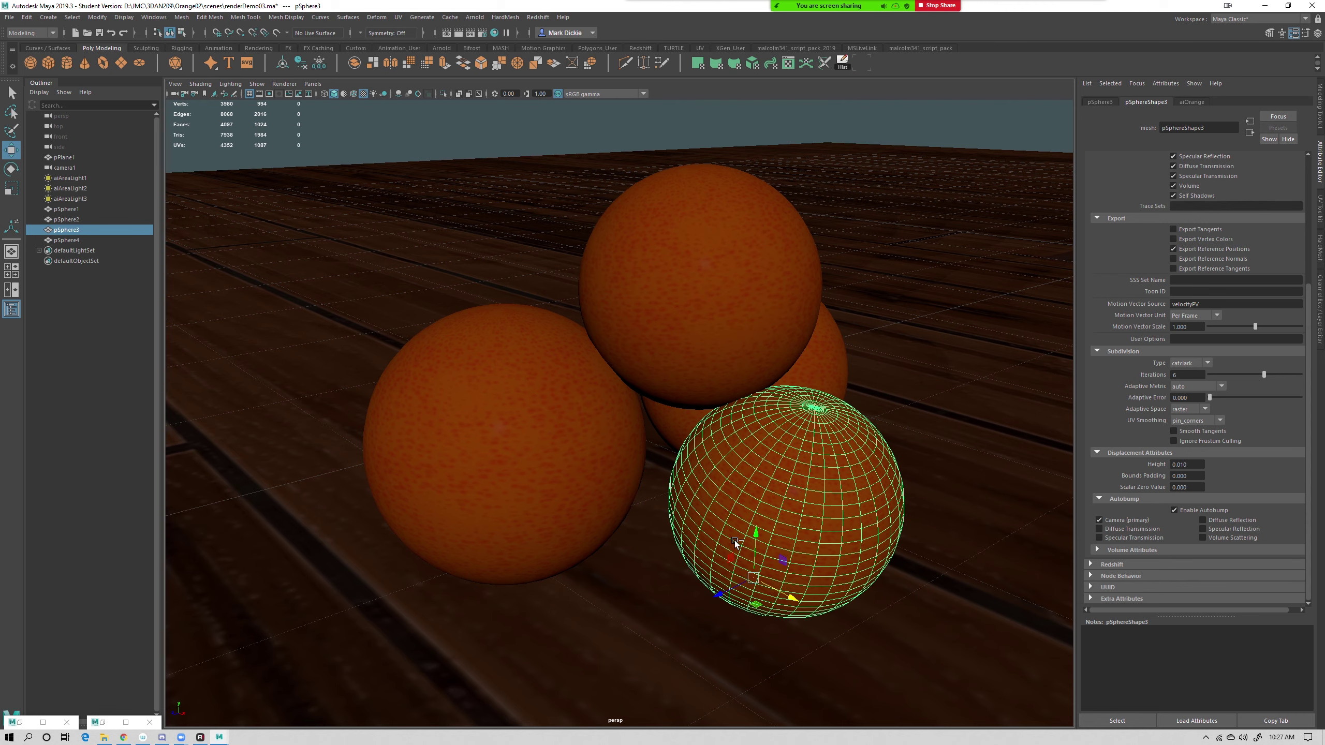
{"action": "key", "text": "ctrl+d"}
{"action": "left_click_drag", "start_coordinate": [770, 587], "coordinate": [473, 429]}
{"action": "key", "text": "r"}
{"action": "key", "text": "e"}
{"action": "left_click_drag", "start_coordinate": [464, 418], "coordinate": [467, 394]}
{"action": "key", "text": "w"}
{"action": "mouse_move", "coordinate": [455, 442]}
{"action": "left_mouse_down"}
{"action": "mouse_move", "coordinate": [503, 435]}
{"action": "mouse_move", "coordinate": [438, 419]}
{"action": "mouse_move", "coordinate": [451, 421]}
{"action": "left_mouse_up"}
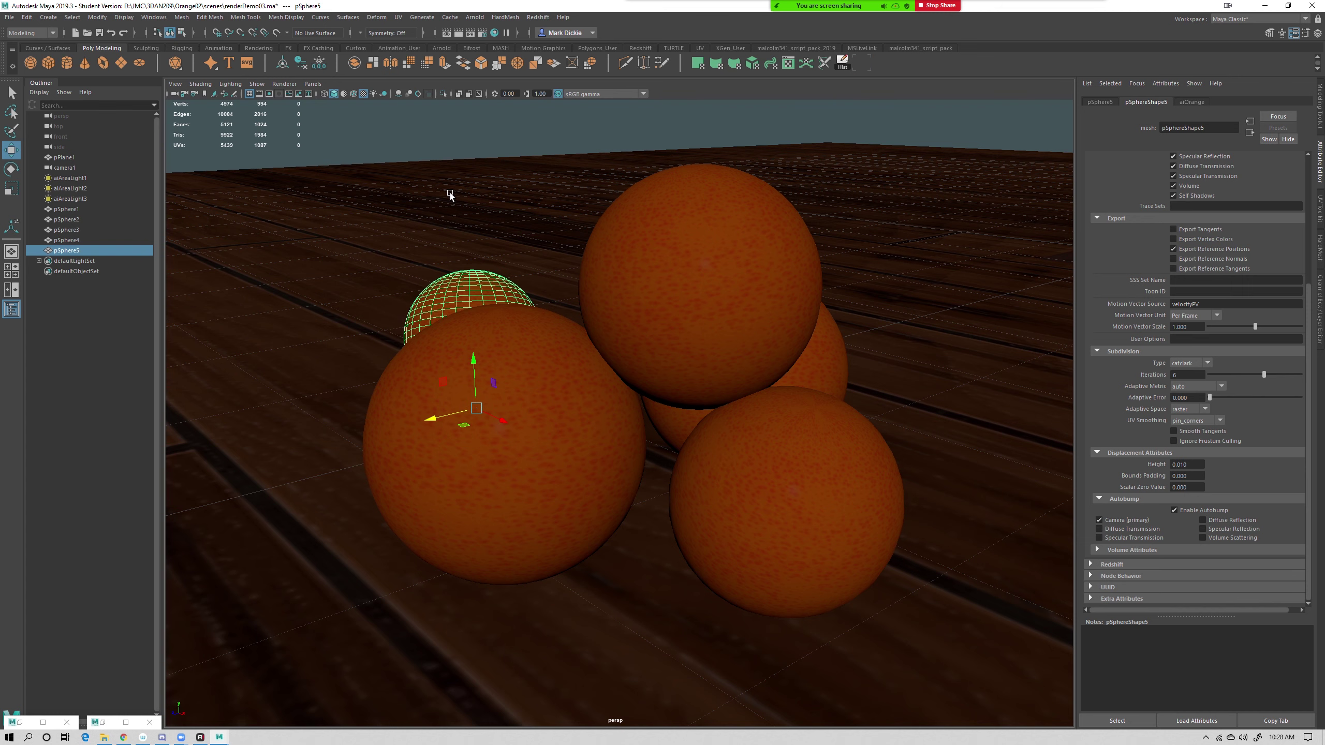
Bring back the Render View and render the camera view with all five oranges
{"action": "left_click", "coordinate": [445, 33]}
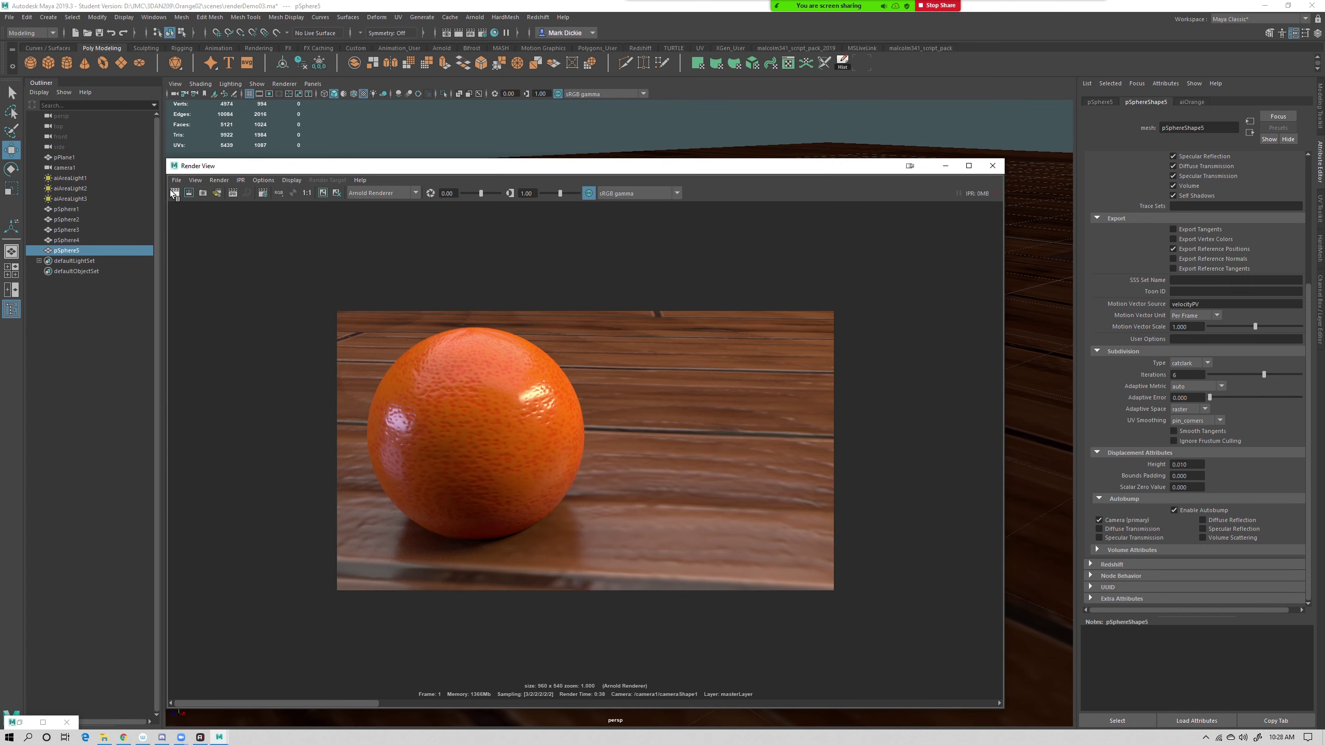
{"action": "left_click", "coordinate": [175, 193]}
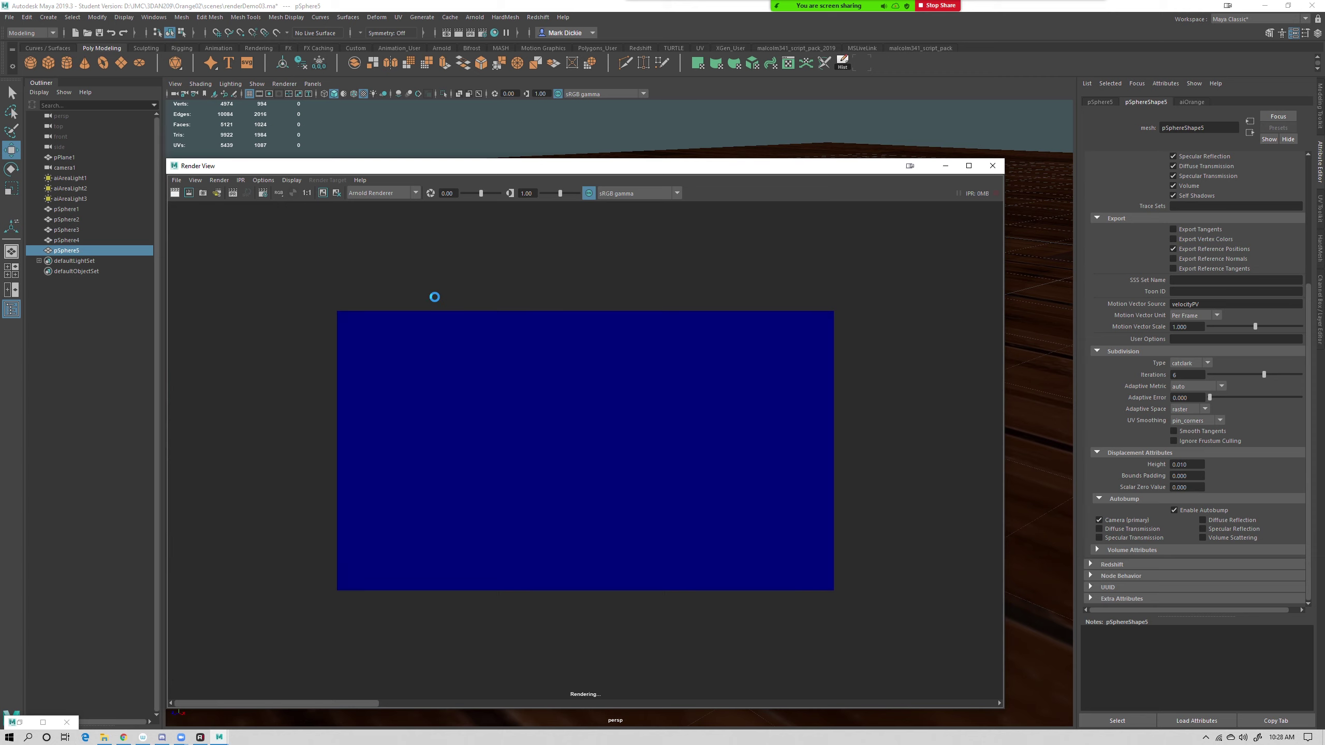